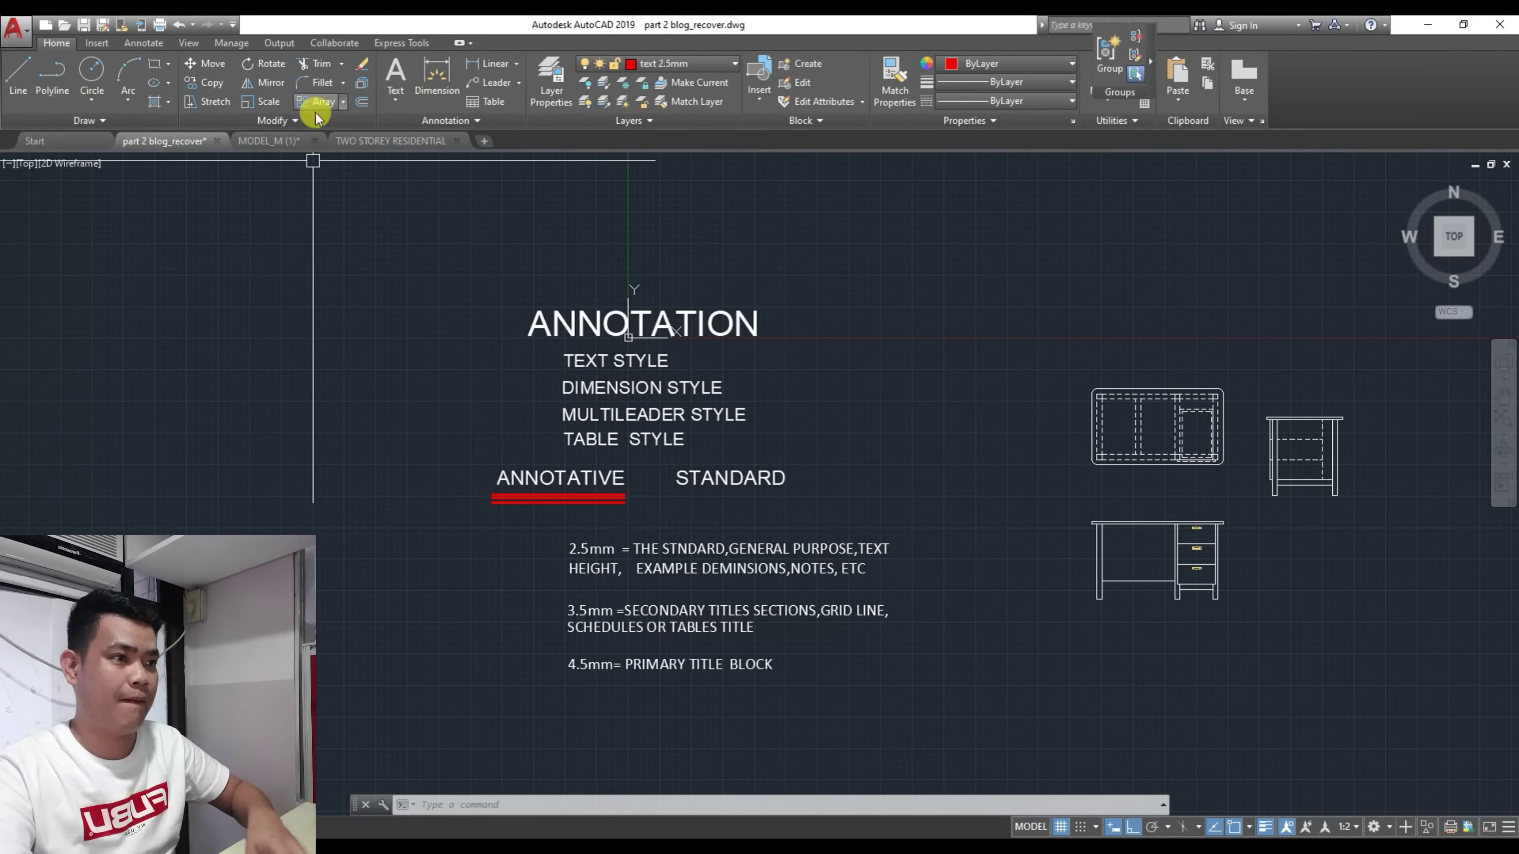
# Step: Examine the annotation notes on which text heights suit general text, secondary titles and primary title blocks
pyautogui.scroll(2, 633, 421)
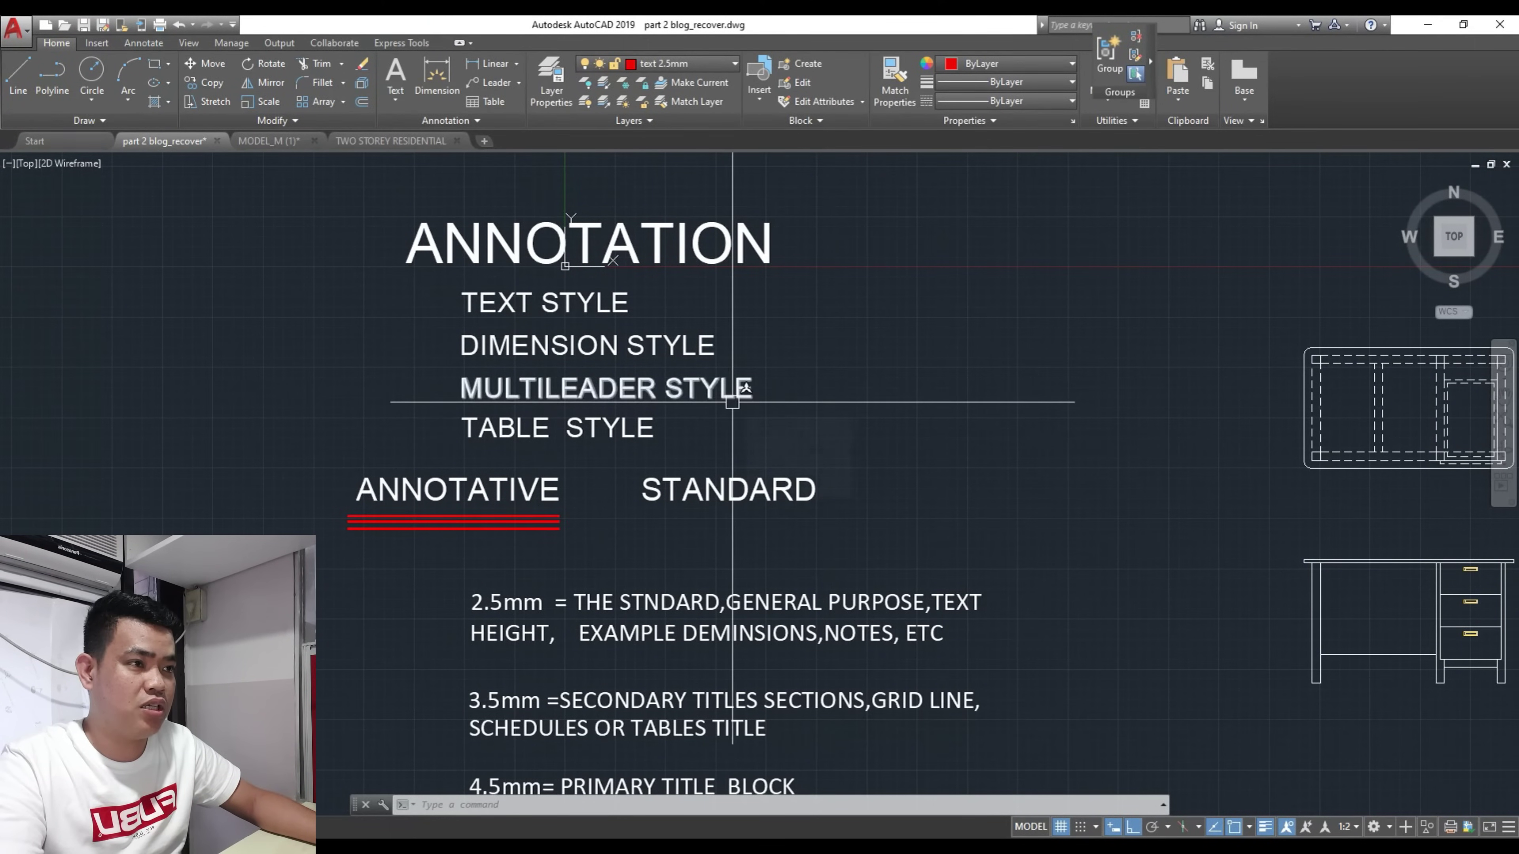
pyautogui.scroll(-4, 700, 442)
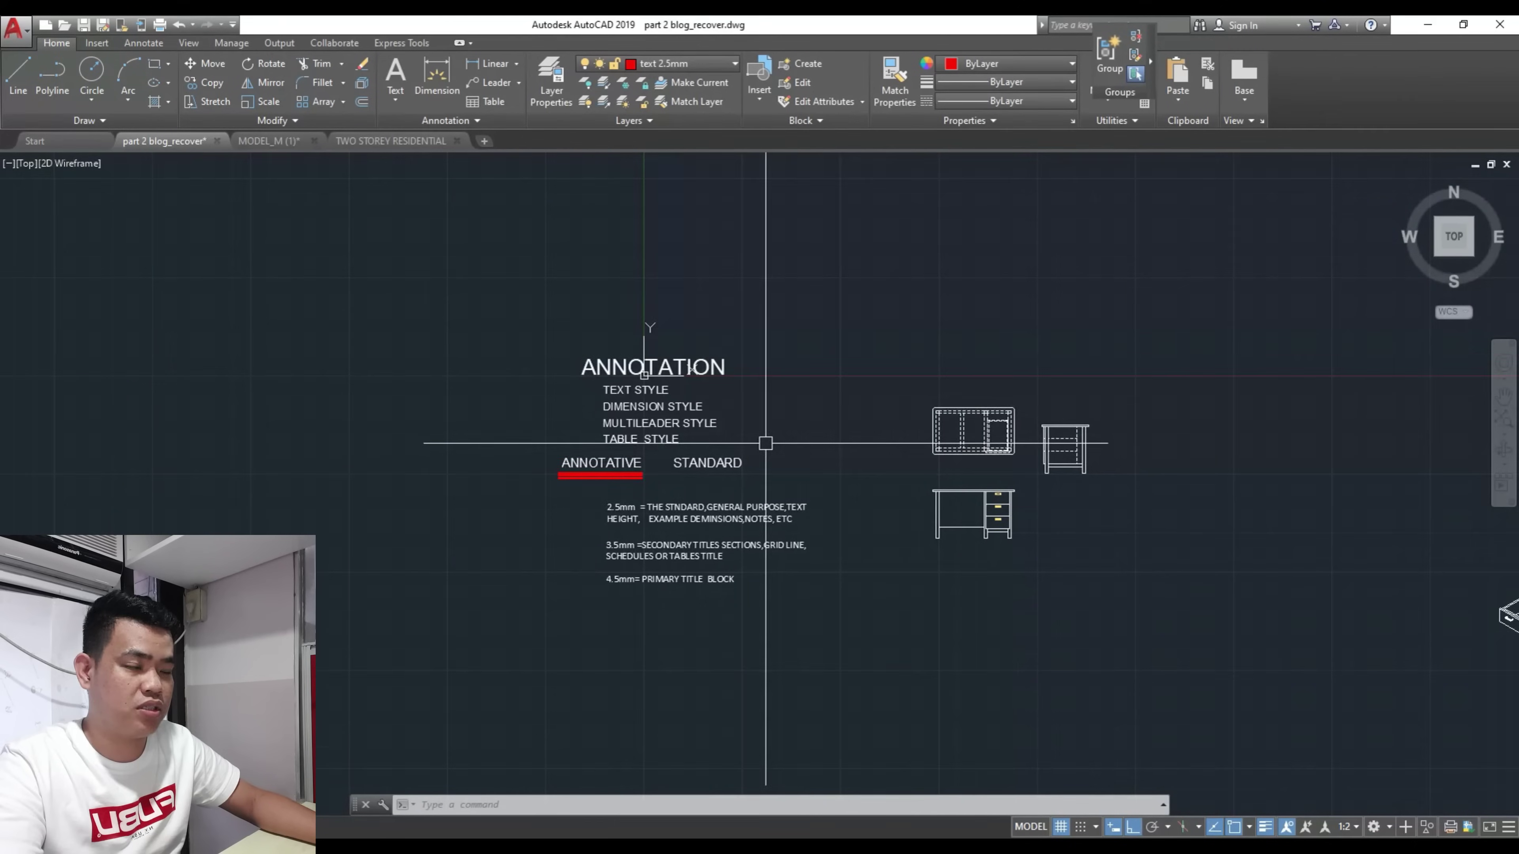
pyautogui.scroll(4, 736, 401)
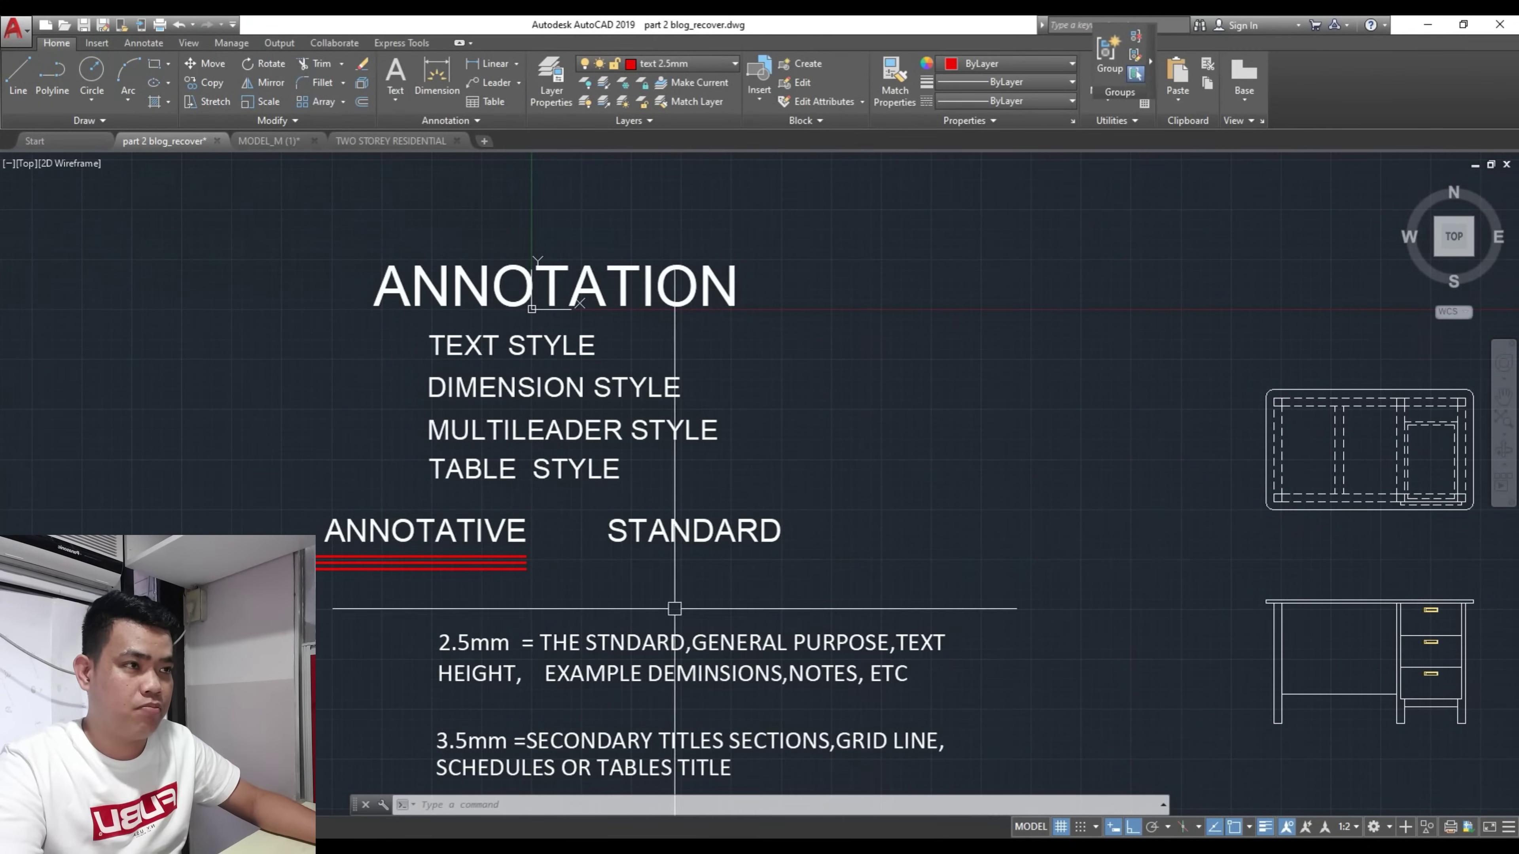
pyautogui.moveTo(630, 567); pyautogui.dragTo(586, 377, button='middle')
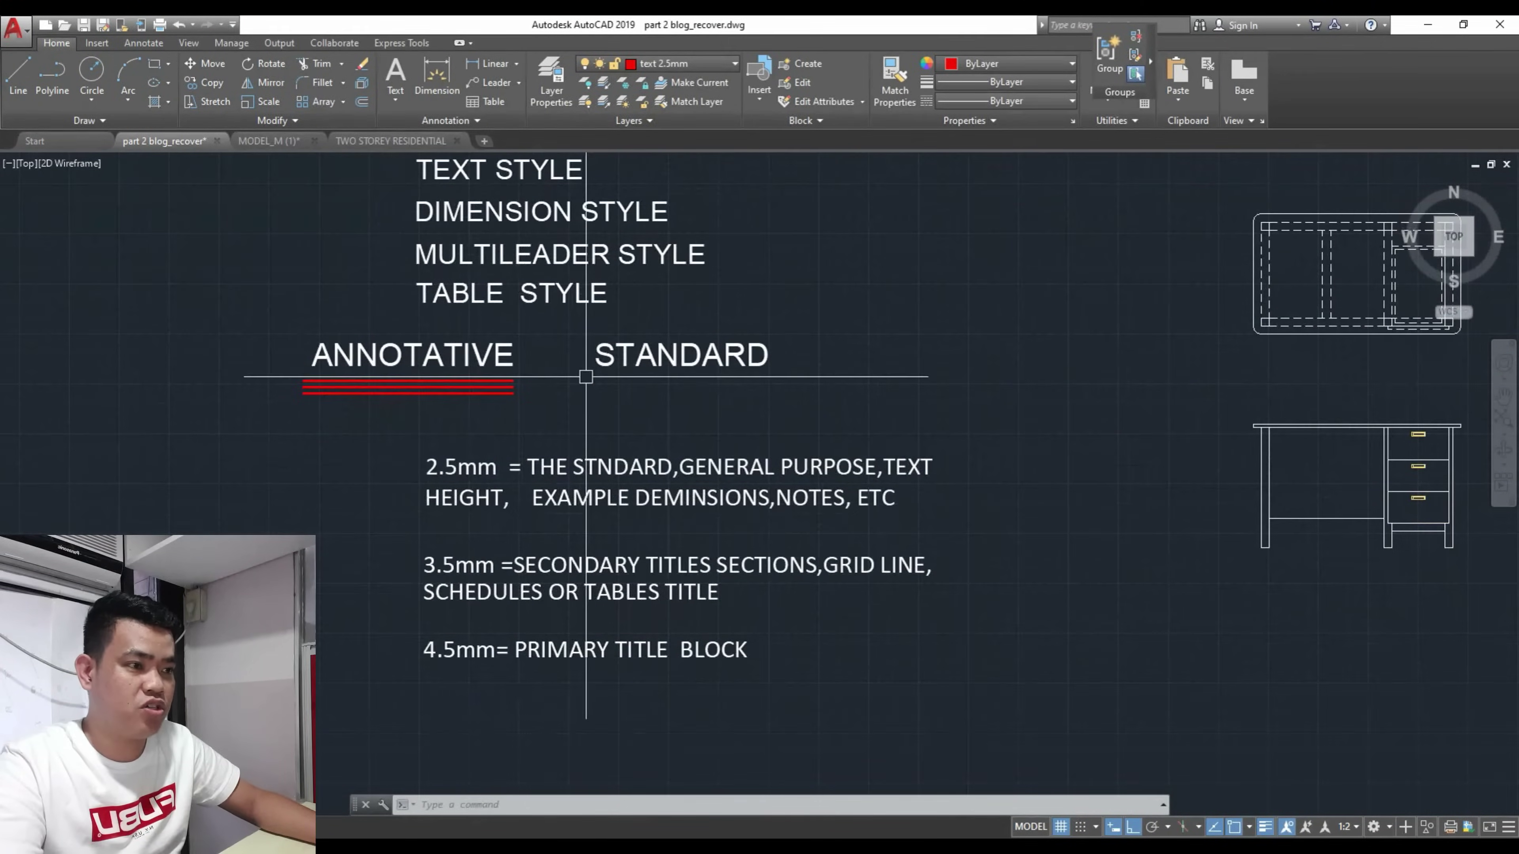
pyautogui.scroll(2, 576, 625)
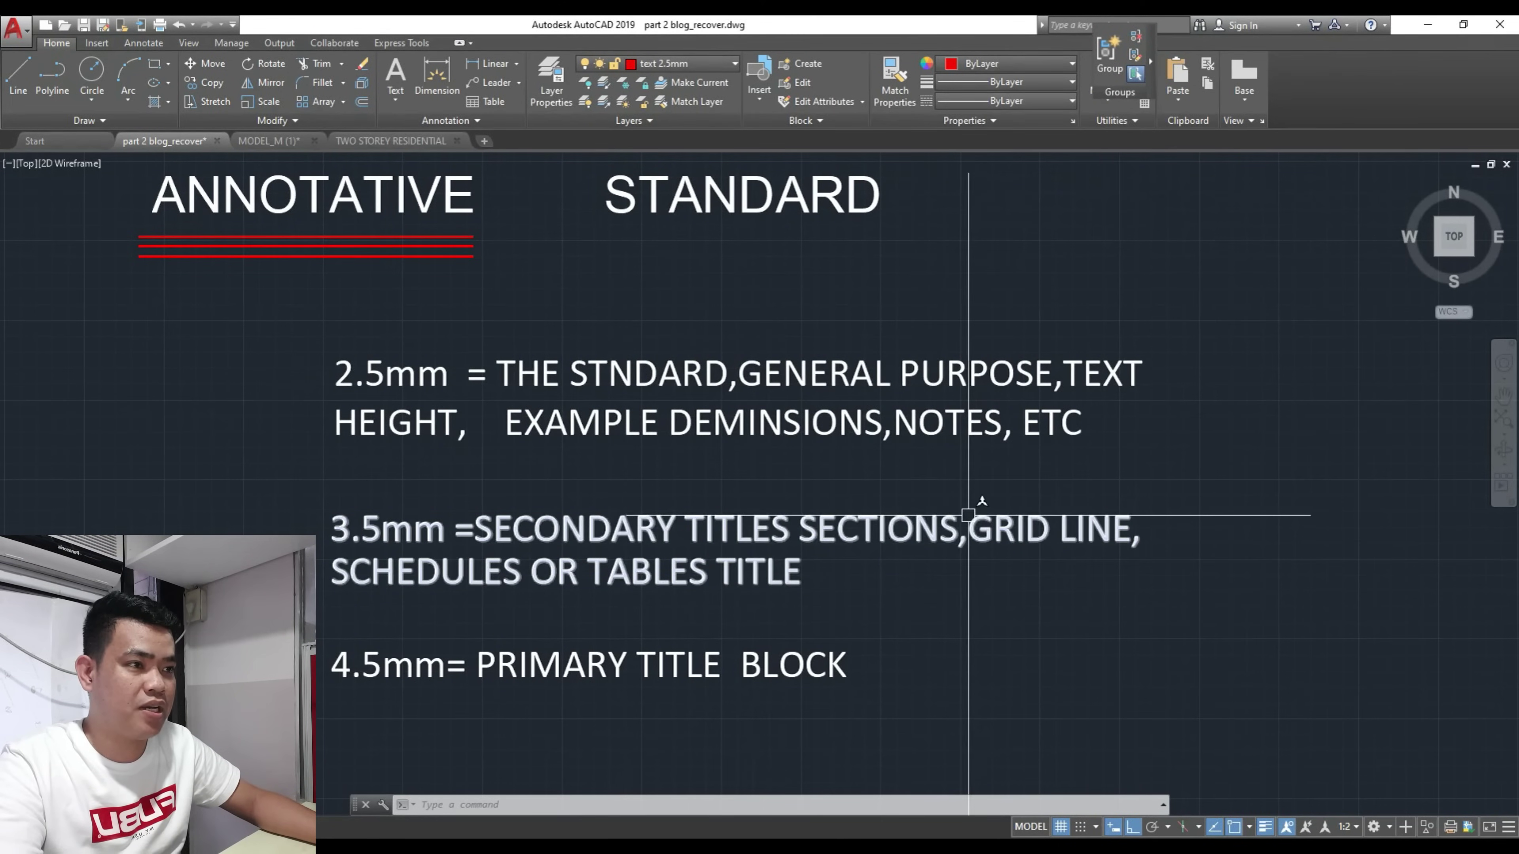
pyautogui.moveTo(968, 515)
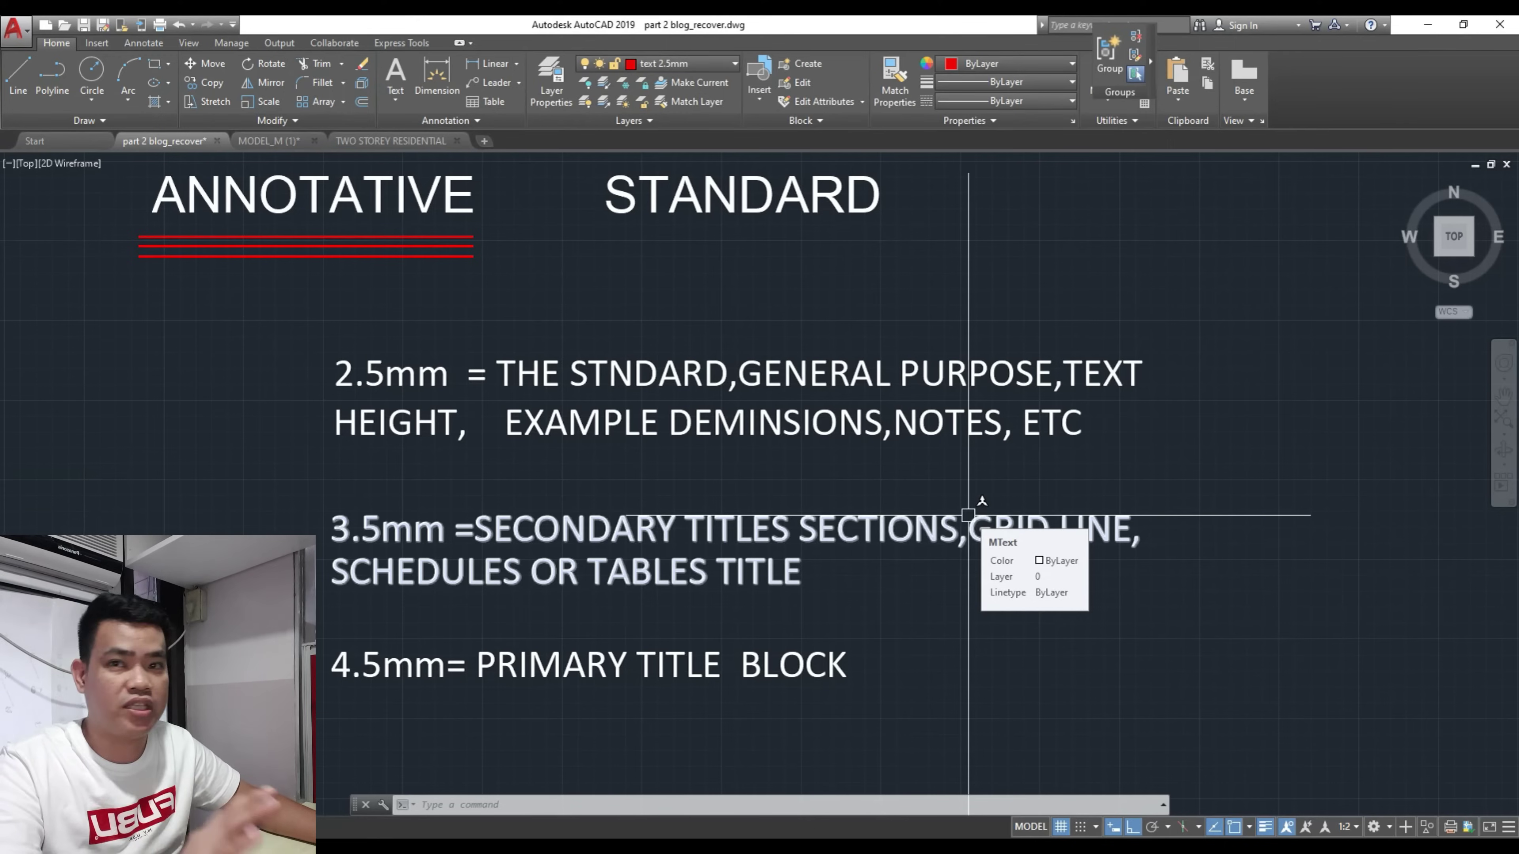
pyautogui.moveTo(635, 508); pyautogui.dragTo(643, 455, button='middle')
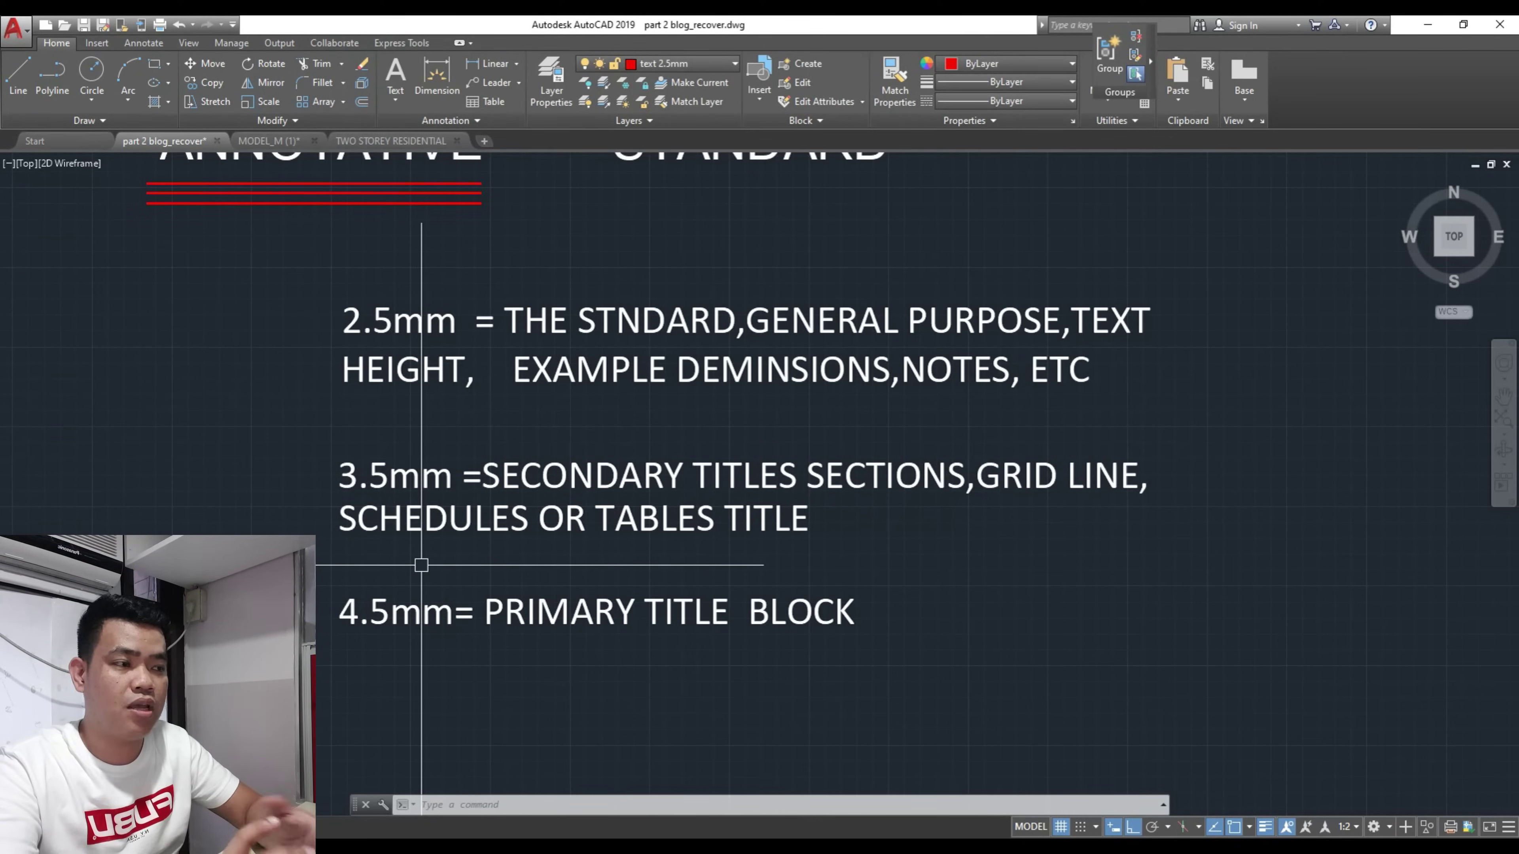
pyautogui.moveTo(421, 564); pyautogui.dragTo(417, 424, button='middle')
pyautogui.scroll(2, 369, 528)
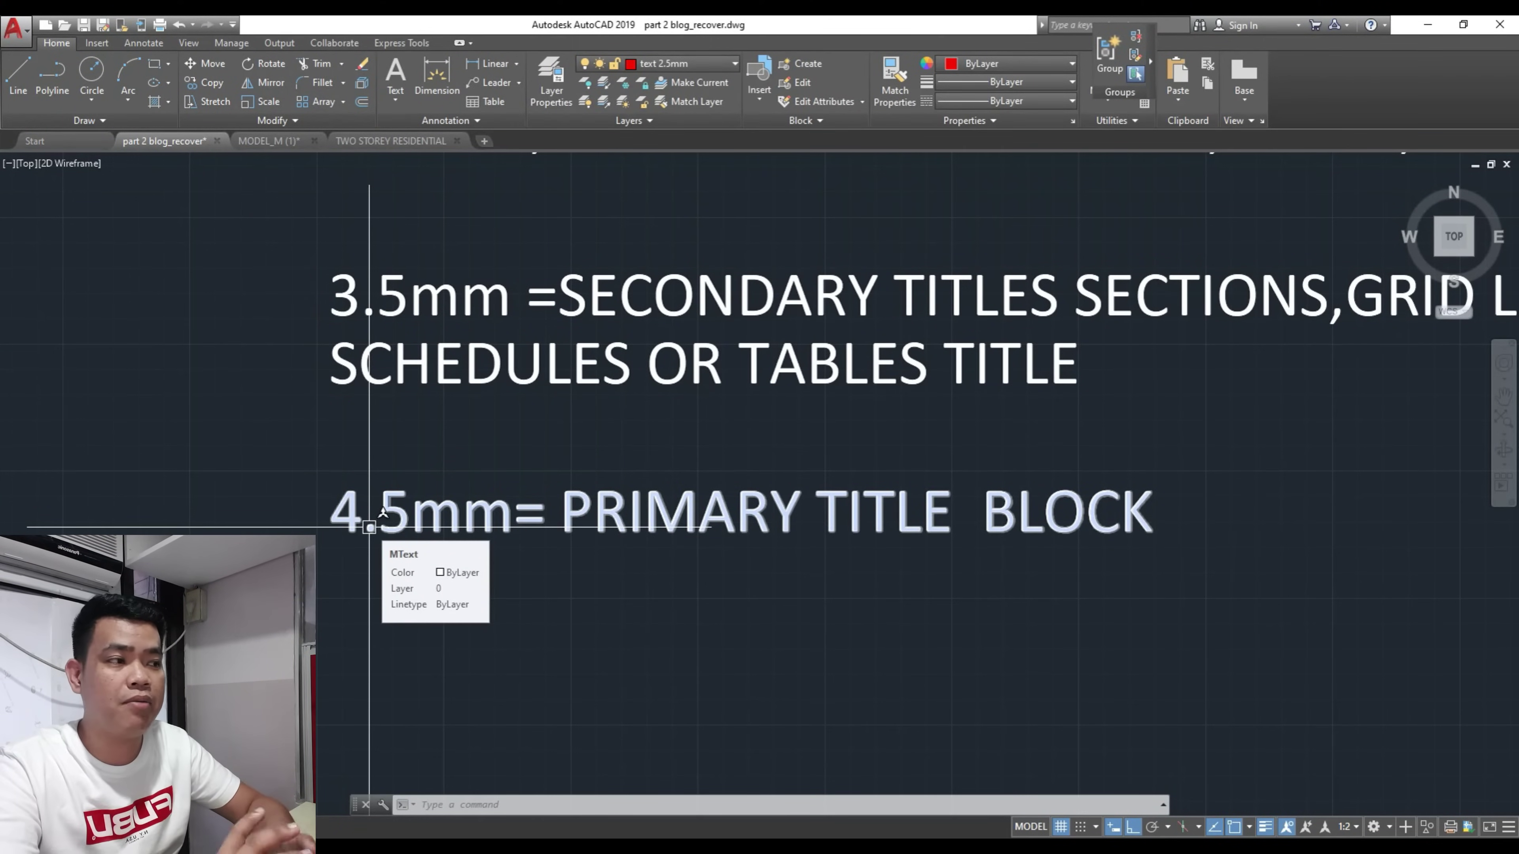
# Step: Review the list of annotation styles and the annotative and standard headings in the notes
pyautogui.scroll(-4, 369, 527)
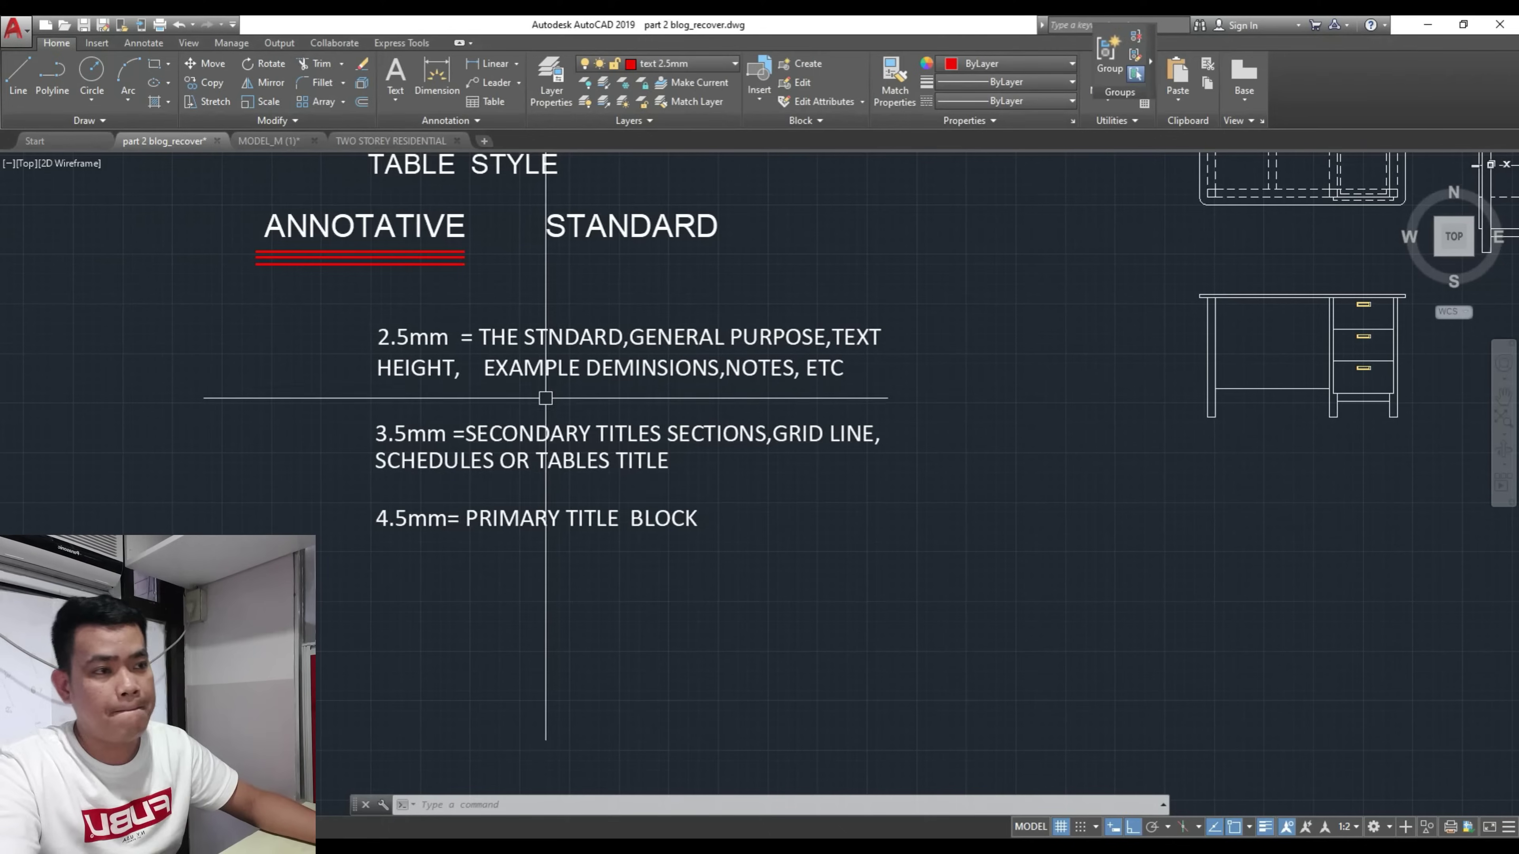
pyautogui.moveTo(508, 429); pyautogui.dragTo(441, 543, button='middle')
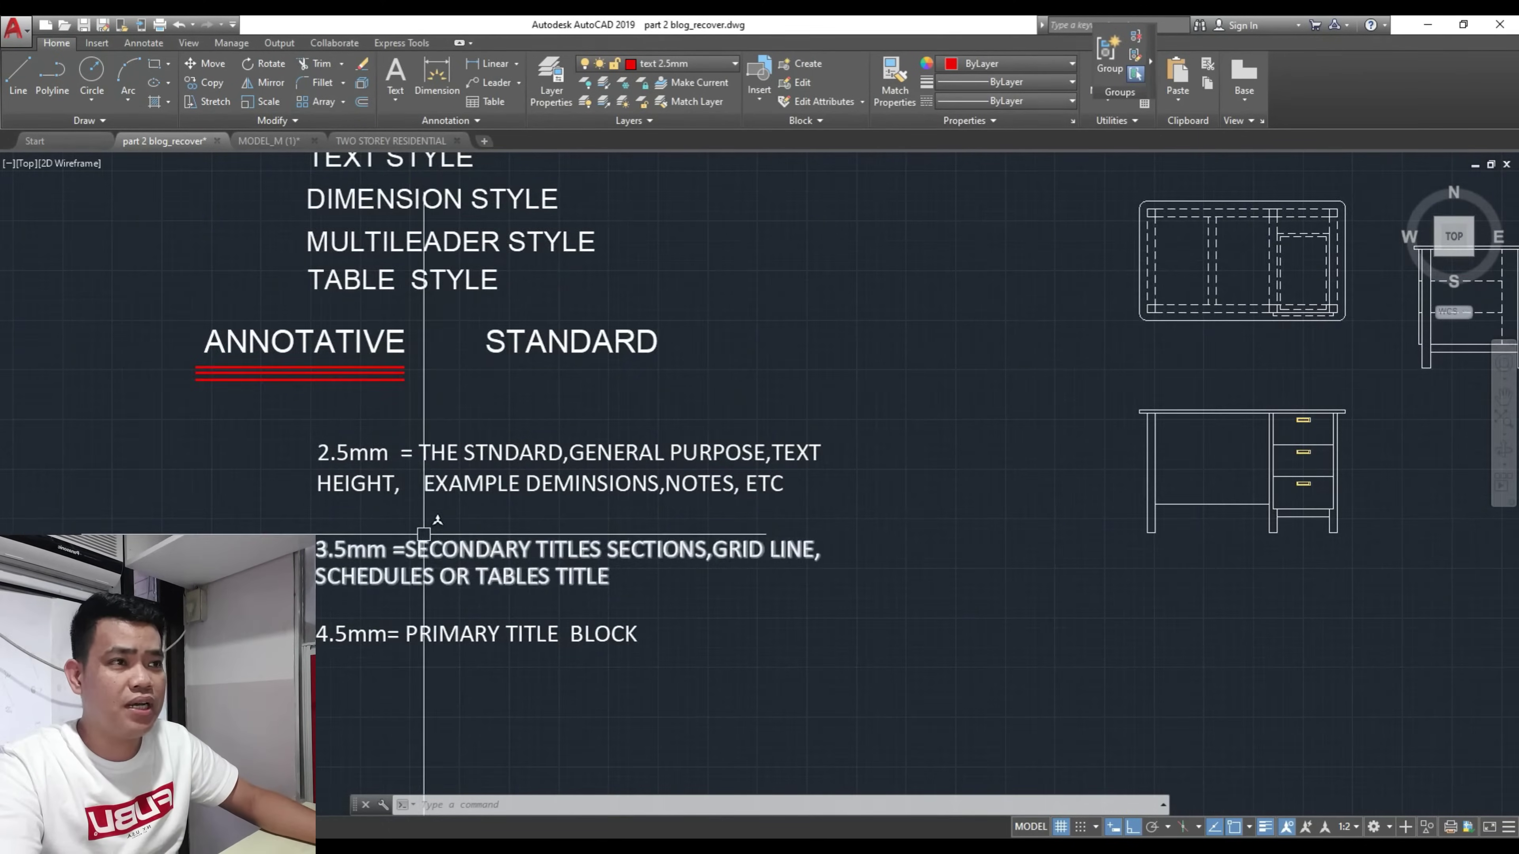
pyautogui.scroll(-2, 418, 527)
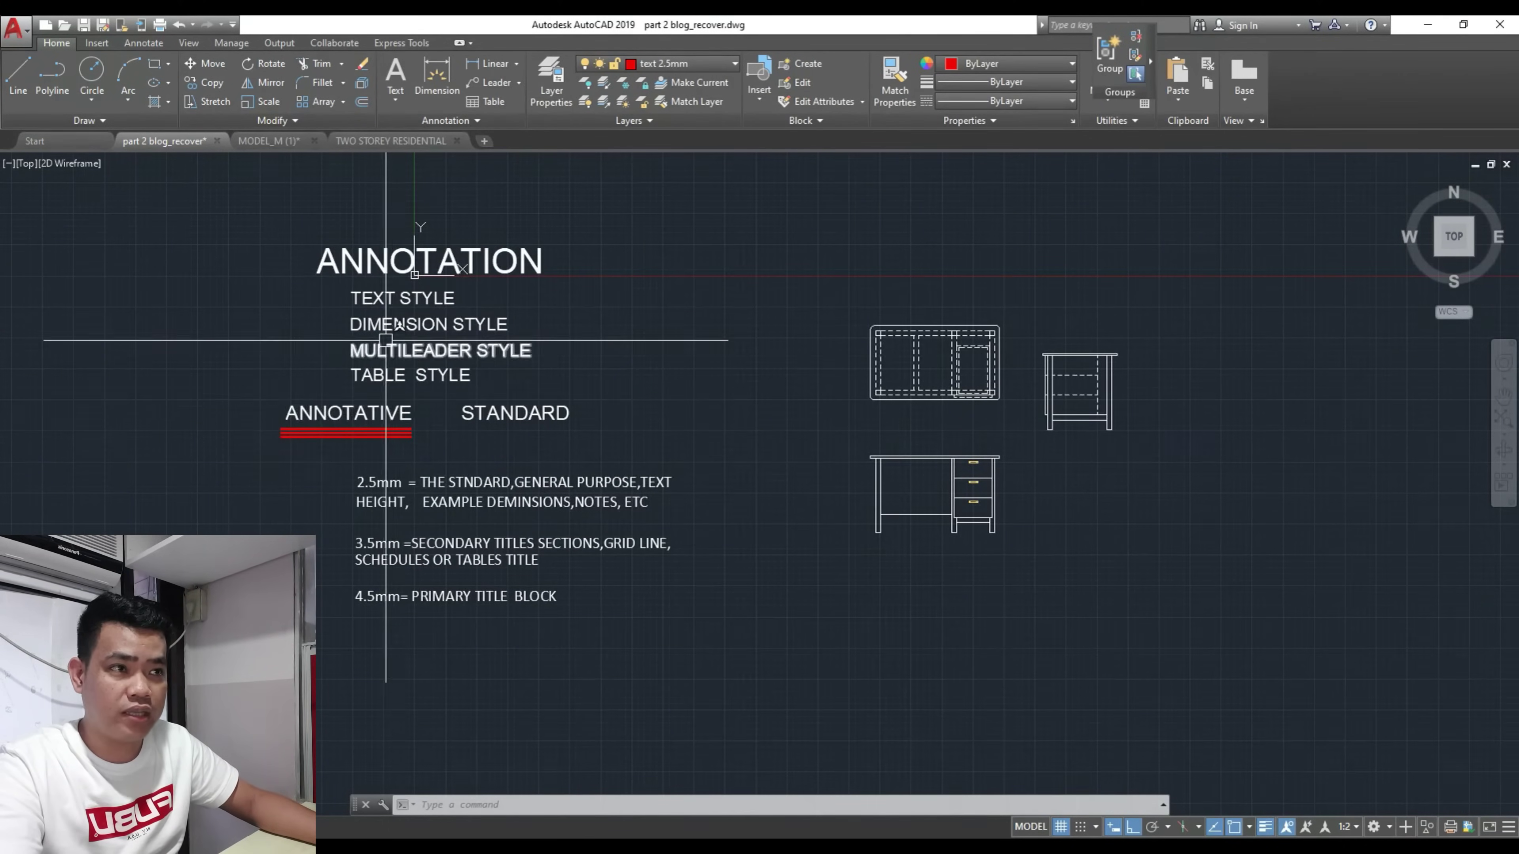
pyautogui.scroll(4, 462, 258)
pyautogui.moveTo(462, 258)
pyautogui.mouseDown(button='middle')
pyautogui.moveTo(497, 249)
pyautogui.moveTo(503, 339)
pyautogui.mouseUp(button='middle')
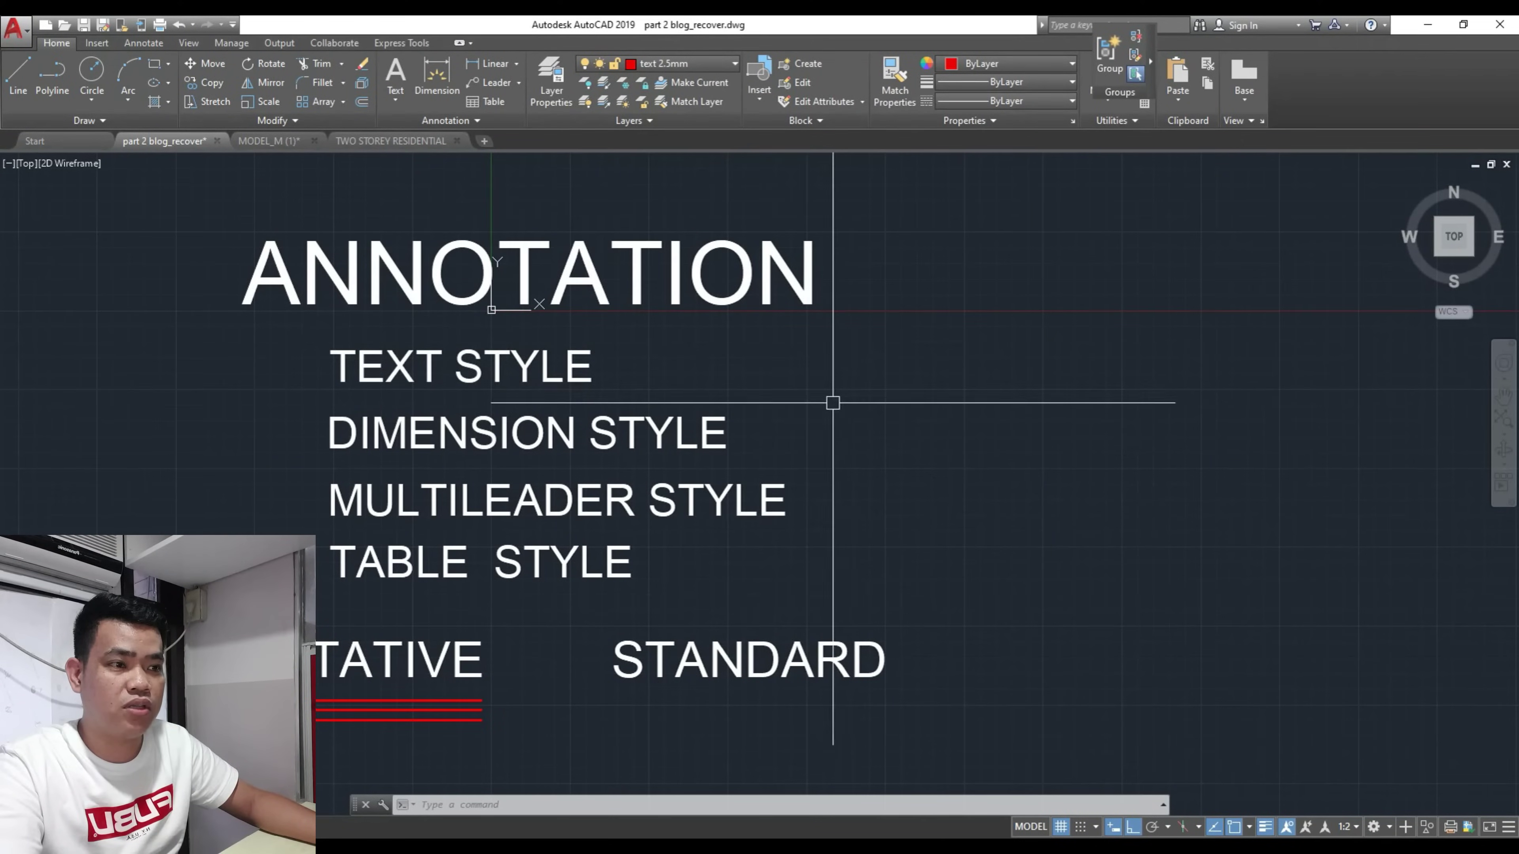
pyautogui.moveTo(622, 434); pyautogui.dragTo(472, 367, button='middle')
pyautogui.scroll(-5, 473, 366)
pyautogui.scroll(4, 424, 478)
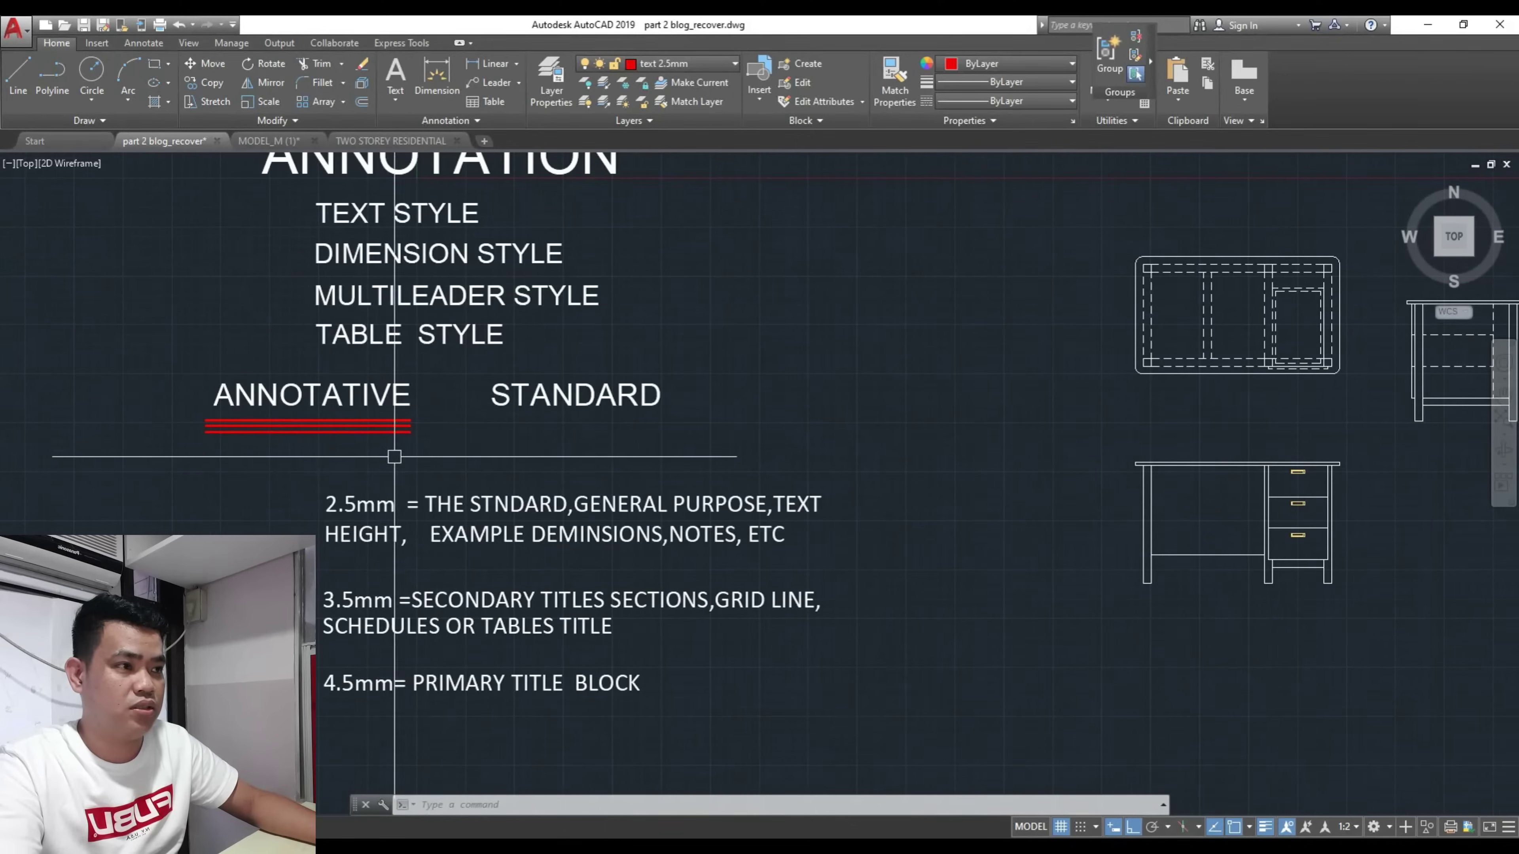
pyautogui.moveTo(385, 461); pyautogui.dragTo(458, 458, button='middle')
pyautogui.moveTo(661, 327); pyautogui.dragTo(533, 406, button='middle')
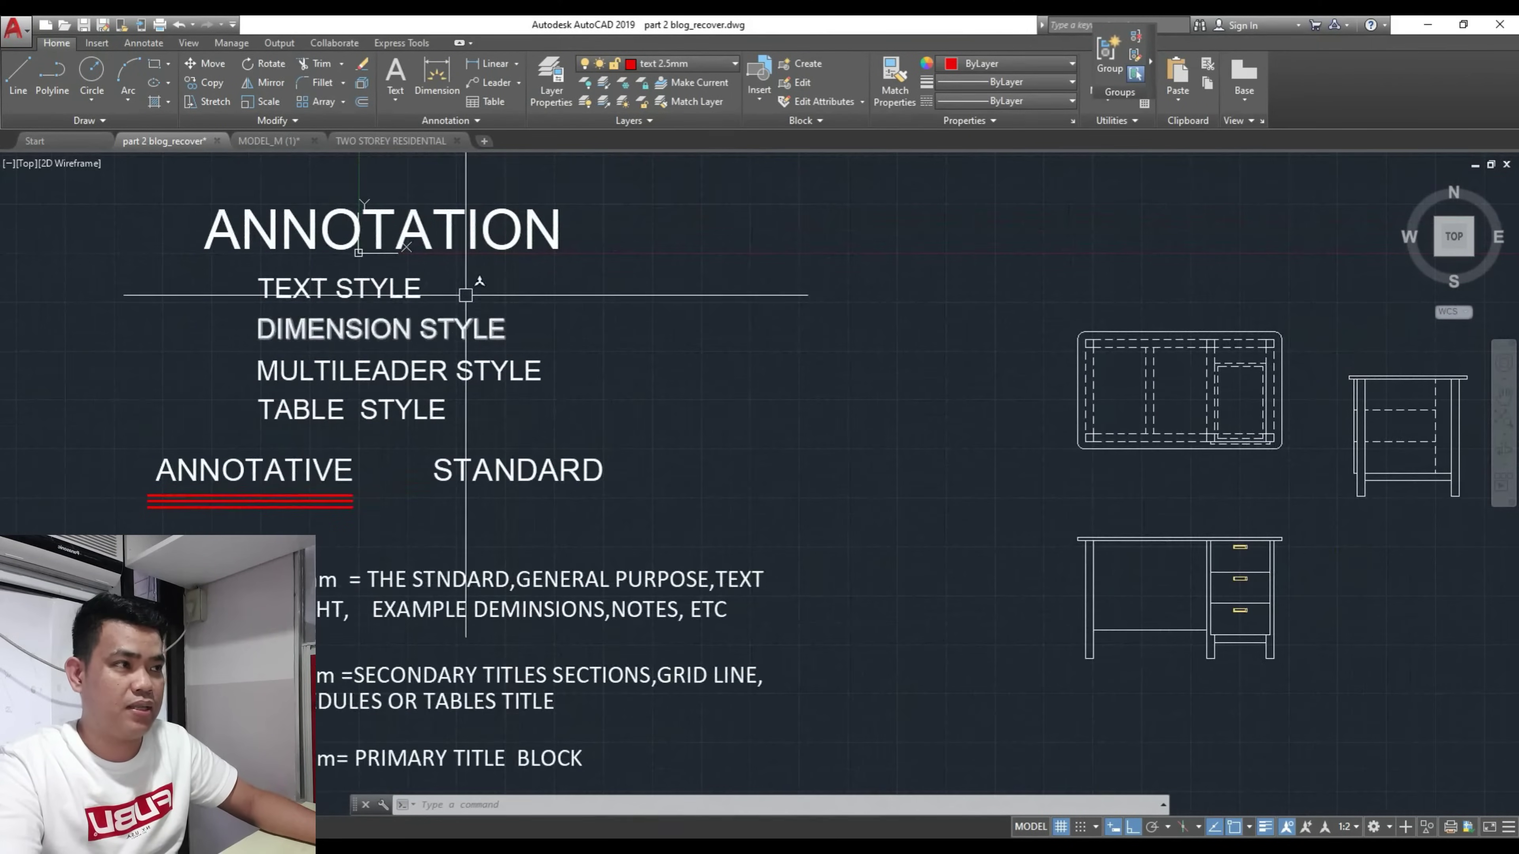
pyautogui.moveTo(915, 480)
pyautogui.mouseDown(button='middle')
pyautogui.moveTo(831, 449)
pyautogui.moveTo(869, 446)
pyautogui.mouseUp(button='middle')
# Step: Create a new blank drawing
pyautogui.click(485, 142)
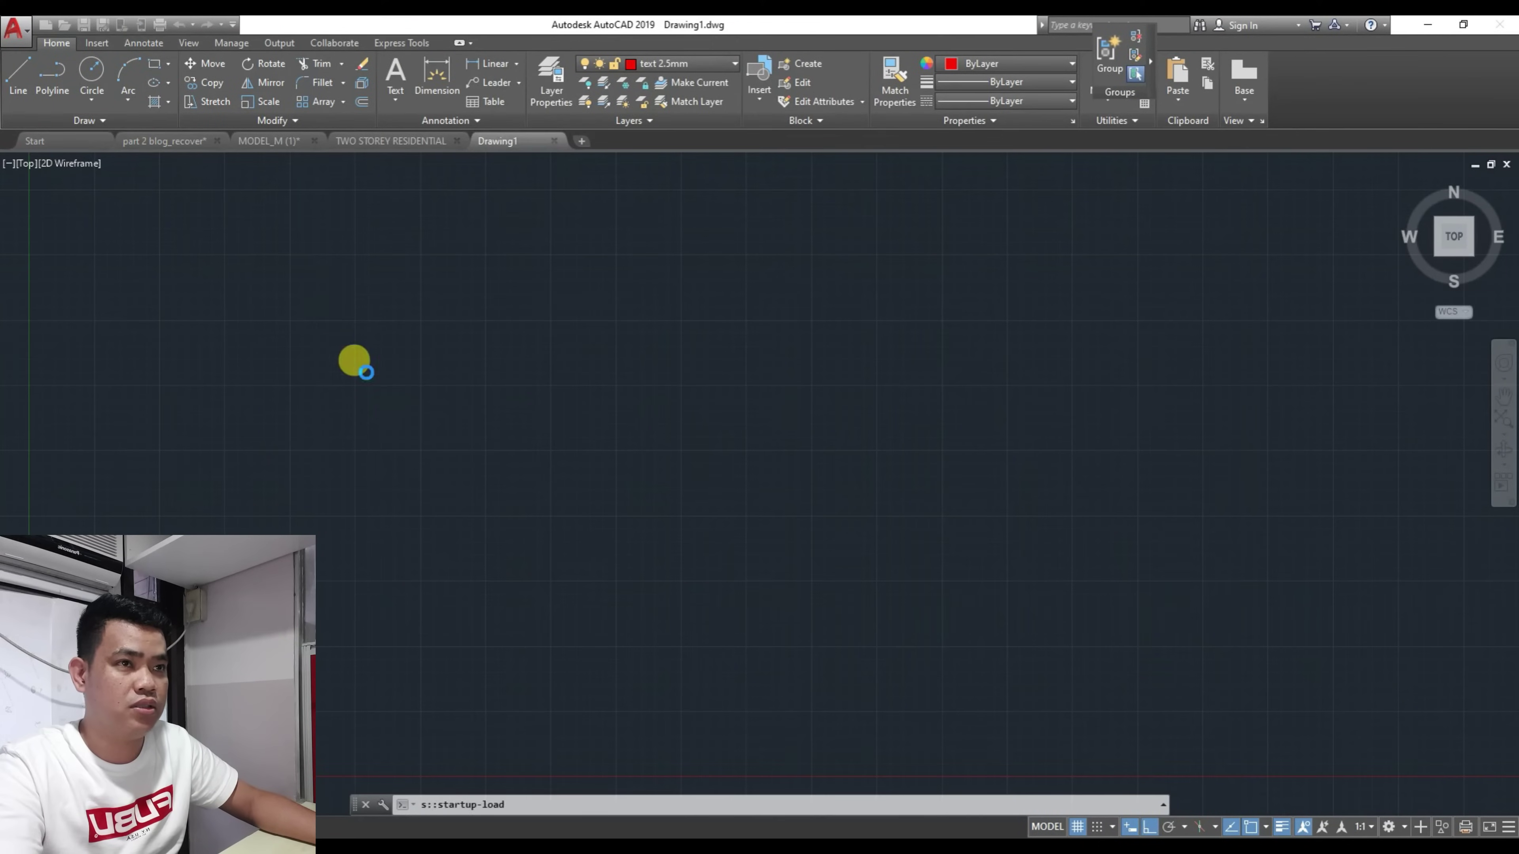
pyautogui.scroll(-2, 444, 407)
pyautogui.moveTo(669, 420); pyautogui.dragTo(622, 440, button='middle')
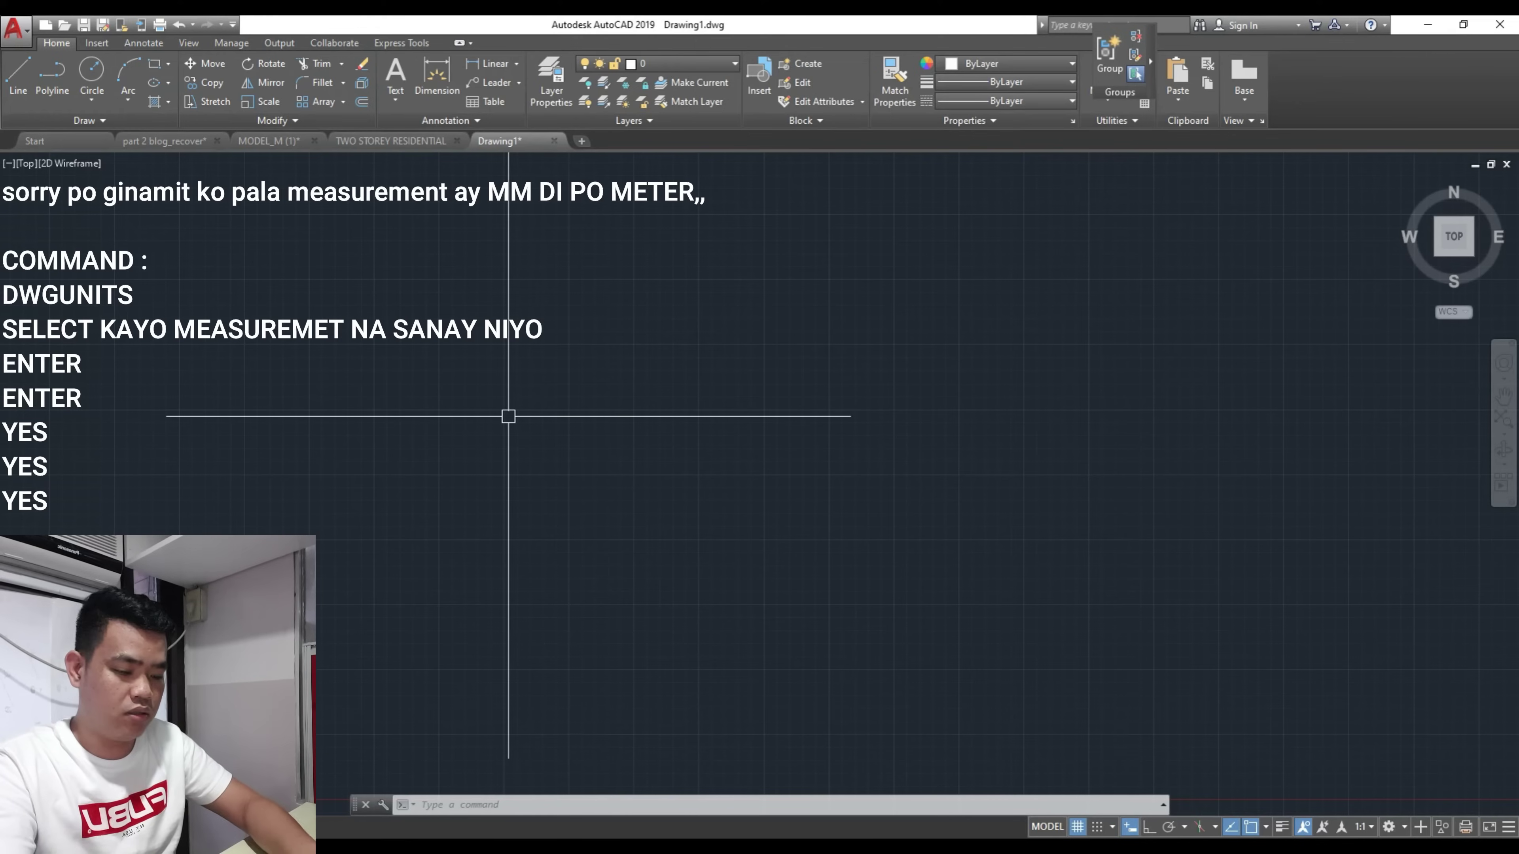
# Step: Set the drawing units to millimeters with -DWGUNITS, accepting decimal format, precision 4 and Yes for INSUNITS matching and object scaling
pyautogui.write('DWGunits')
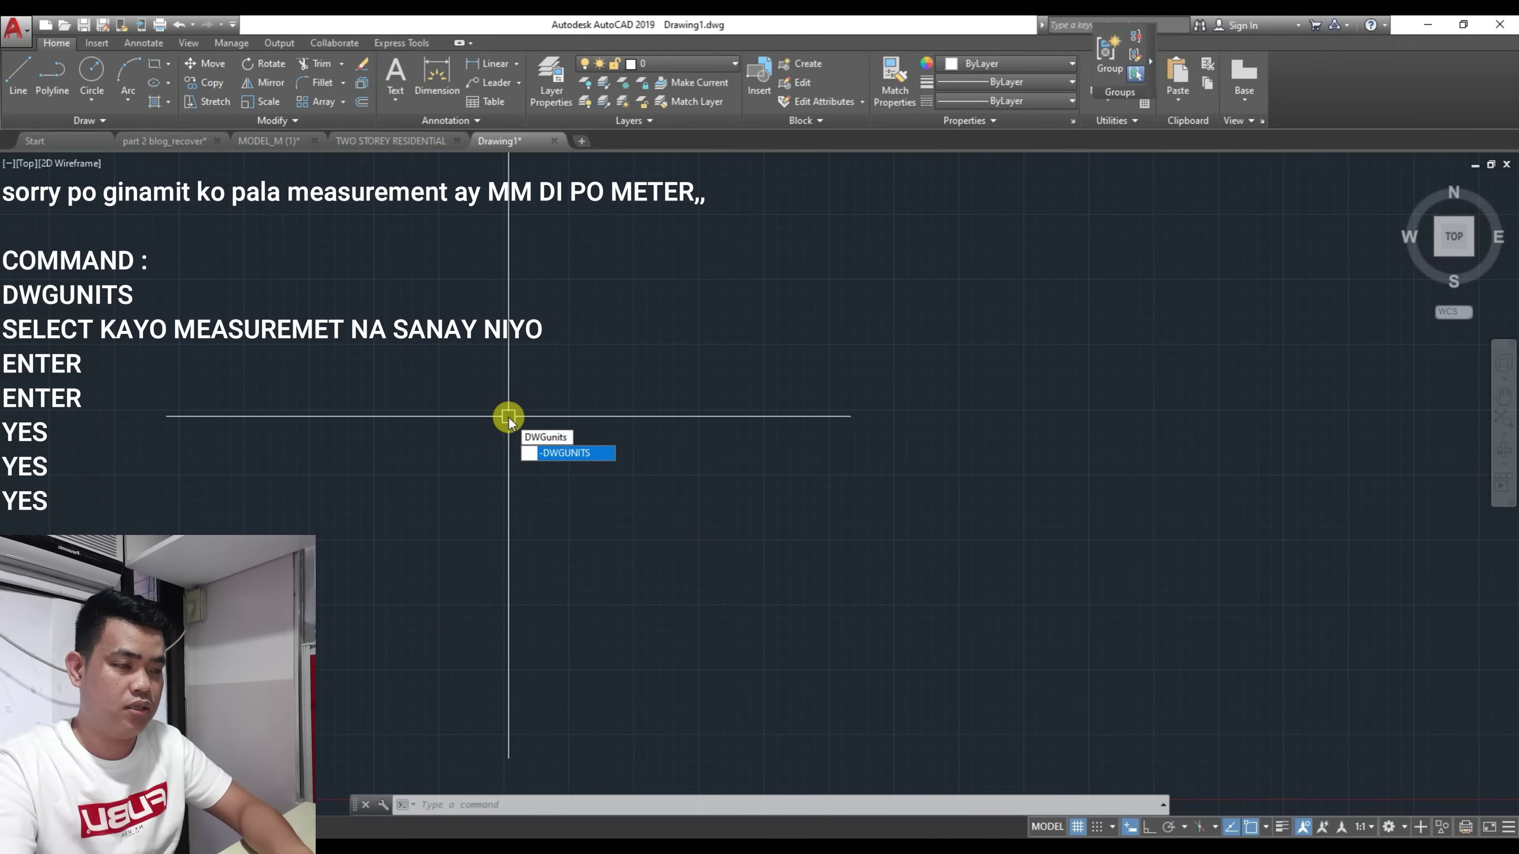
pyautogui.press('Return')
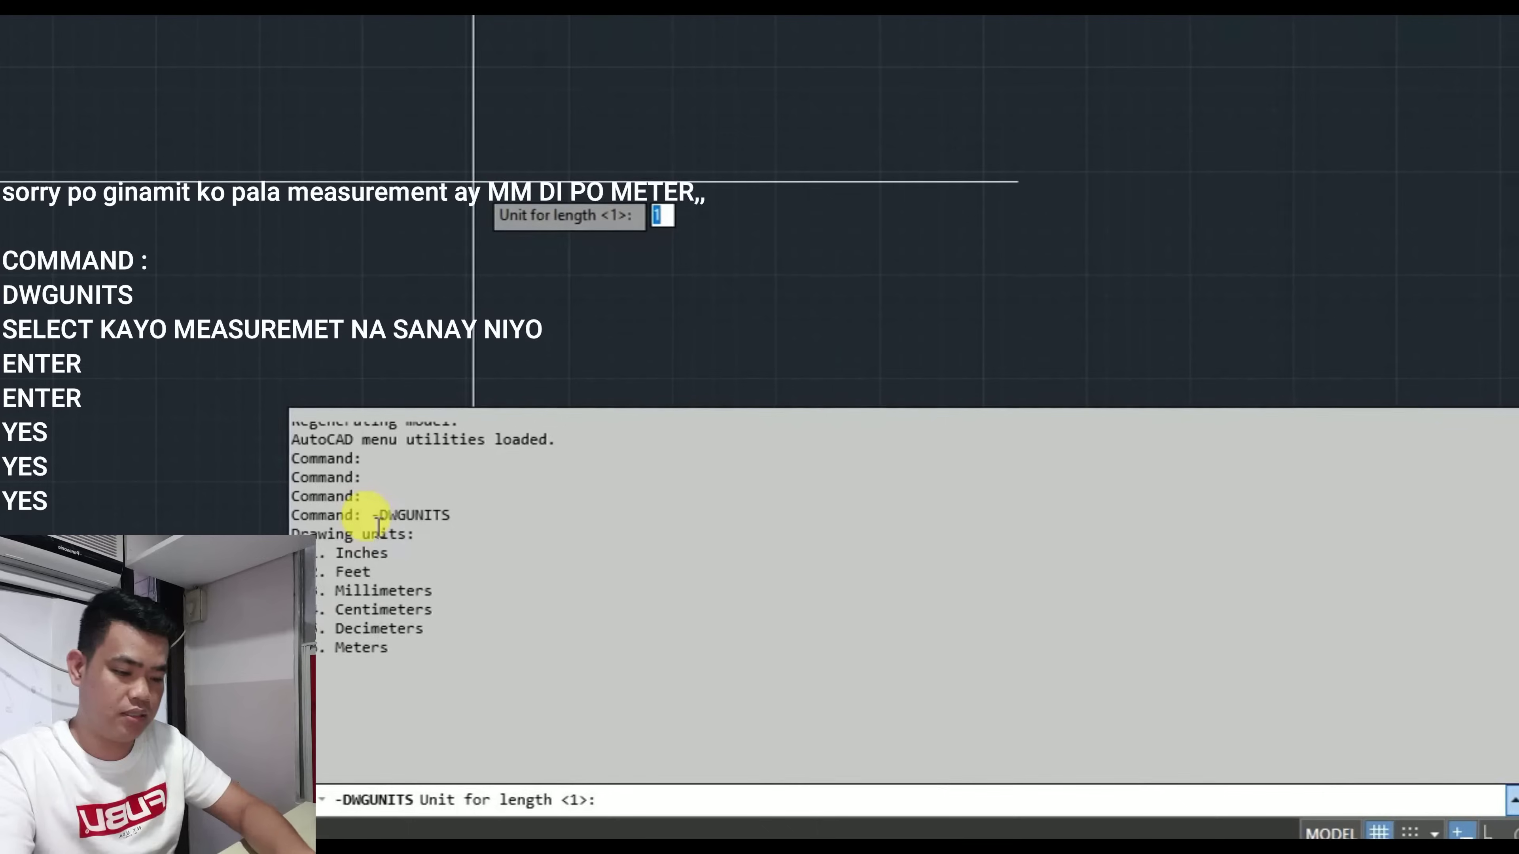
pyautogui.write('3')
pyautogui.press('Return')
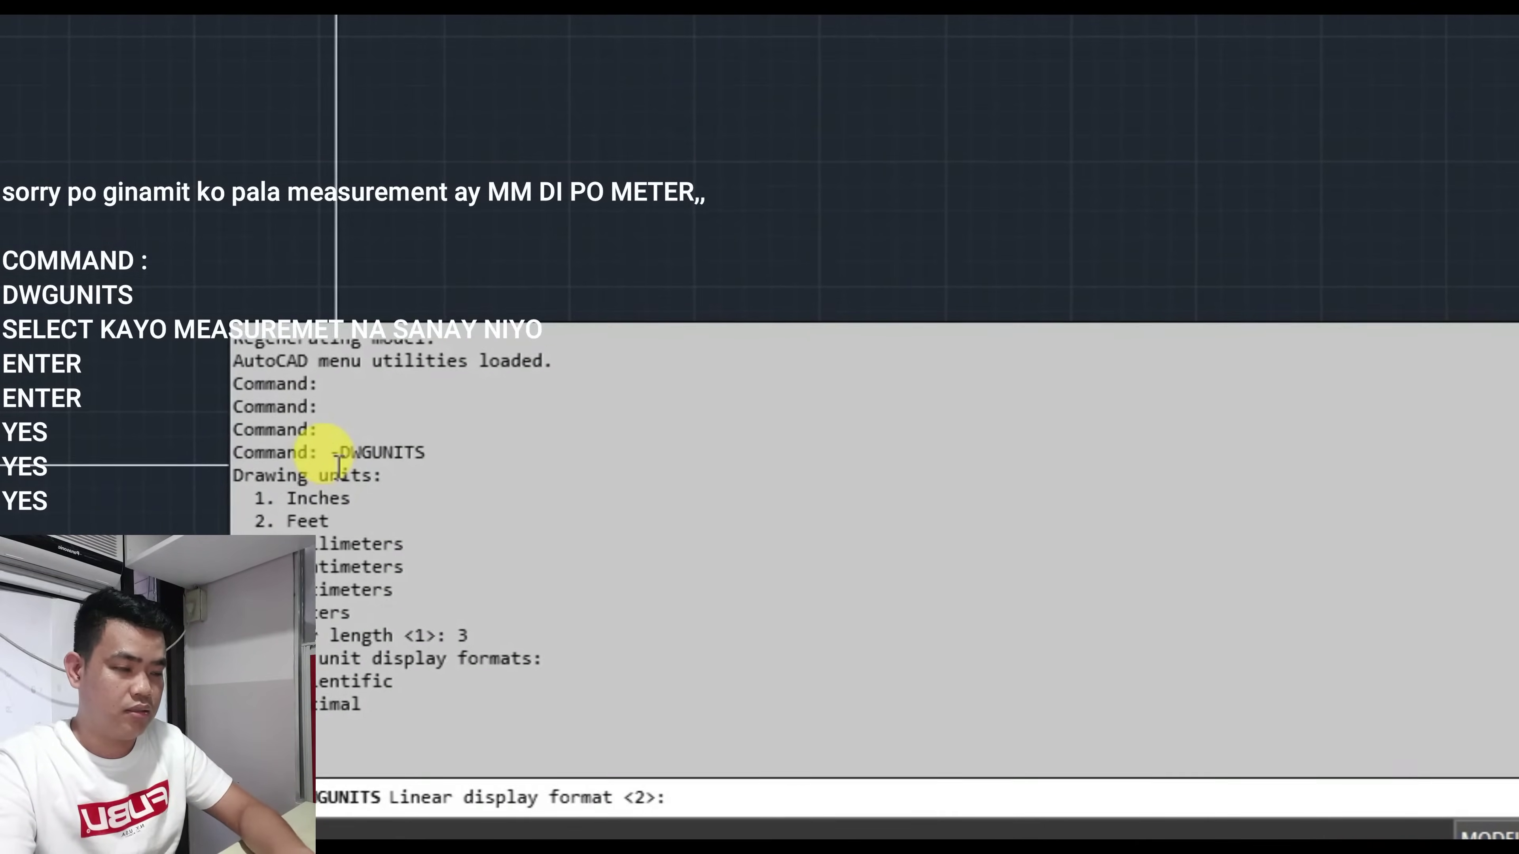
pyautogui.press('Return')
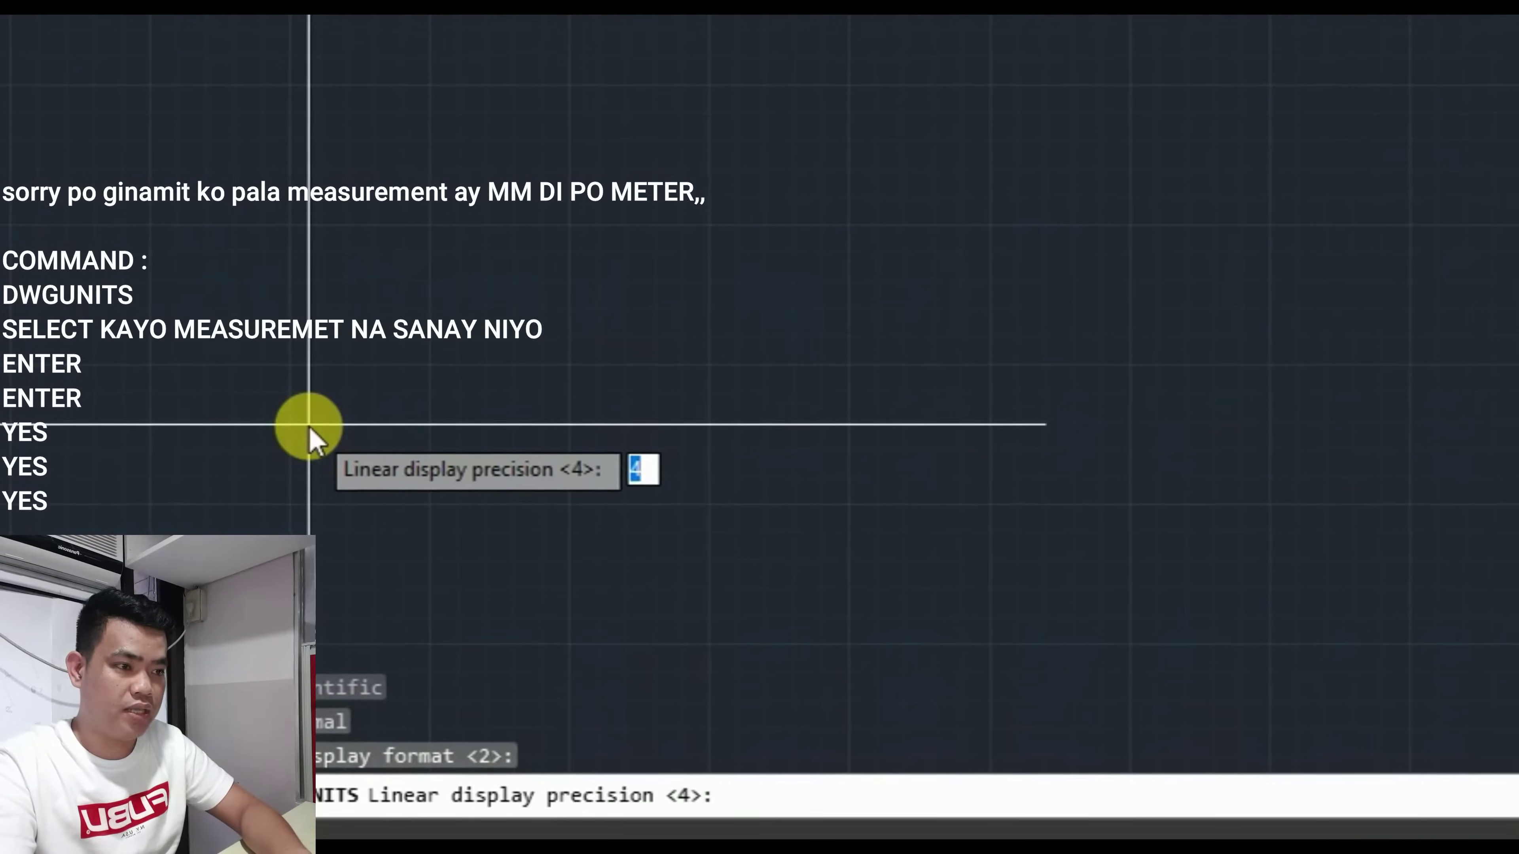
pyautogui.press('Return')
pyautogui.press('Return')
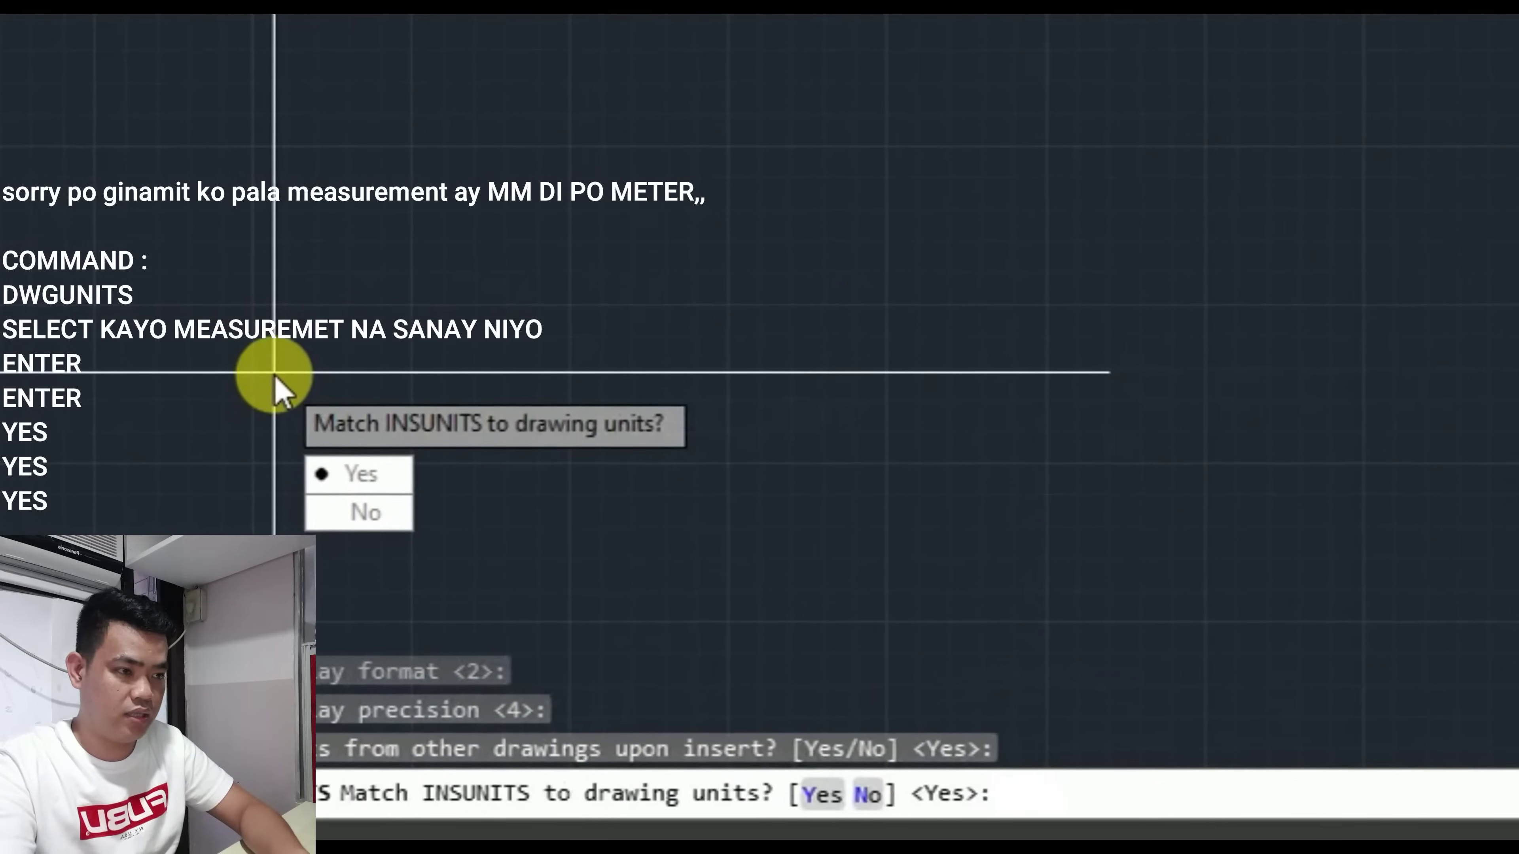
pyautogui.press('Return')
pyautogui.press('Return')
pyautogui.press('Return')
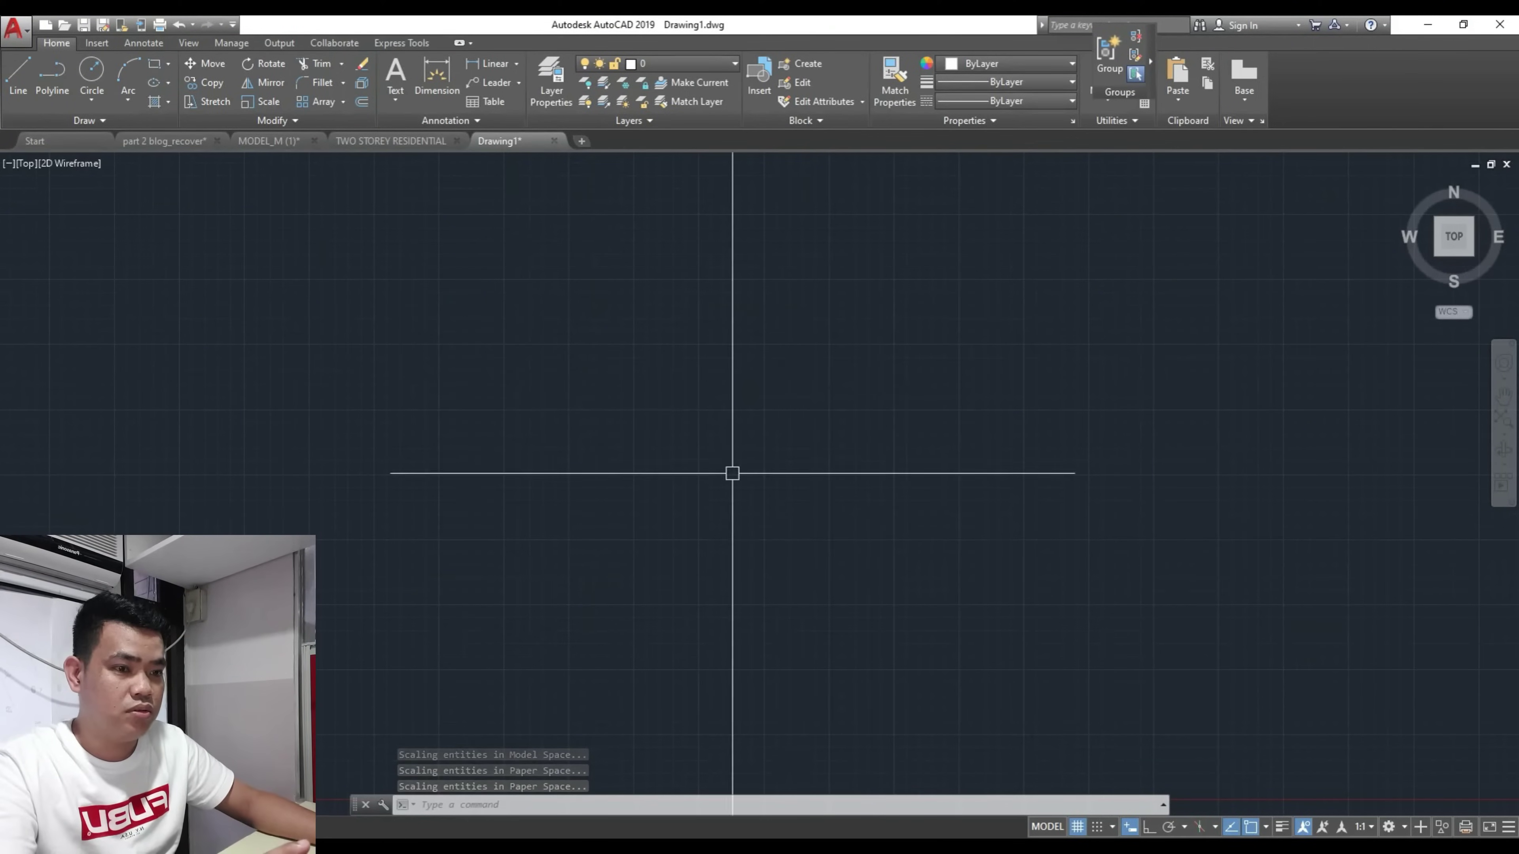
pyautogui.scroll(-2, 766, 581)
pyautogui.scroll(1, 788, 552)
pyautogui.moveTo(765, 513); pyautogui.dragTo(548, 553, button='middle')
pyautogui.scroll(-2, 561, 529)
pyautogui.moveTo(425, 553); pyautogui.dragTo(691, 496, button='middle')
pyautogui.scroll(-2, 606, 430)
pyautogui.scroll(2, 458, 356)
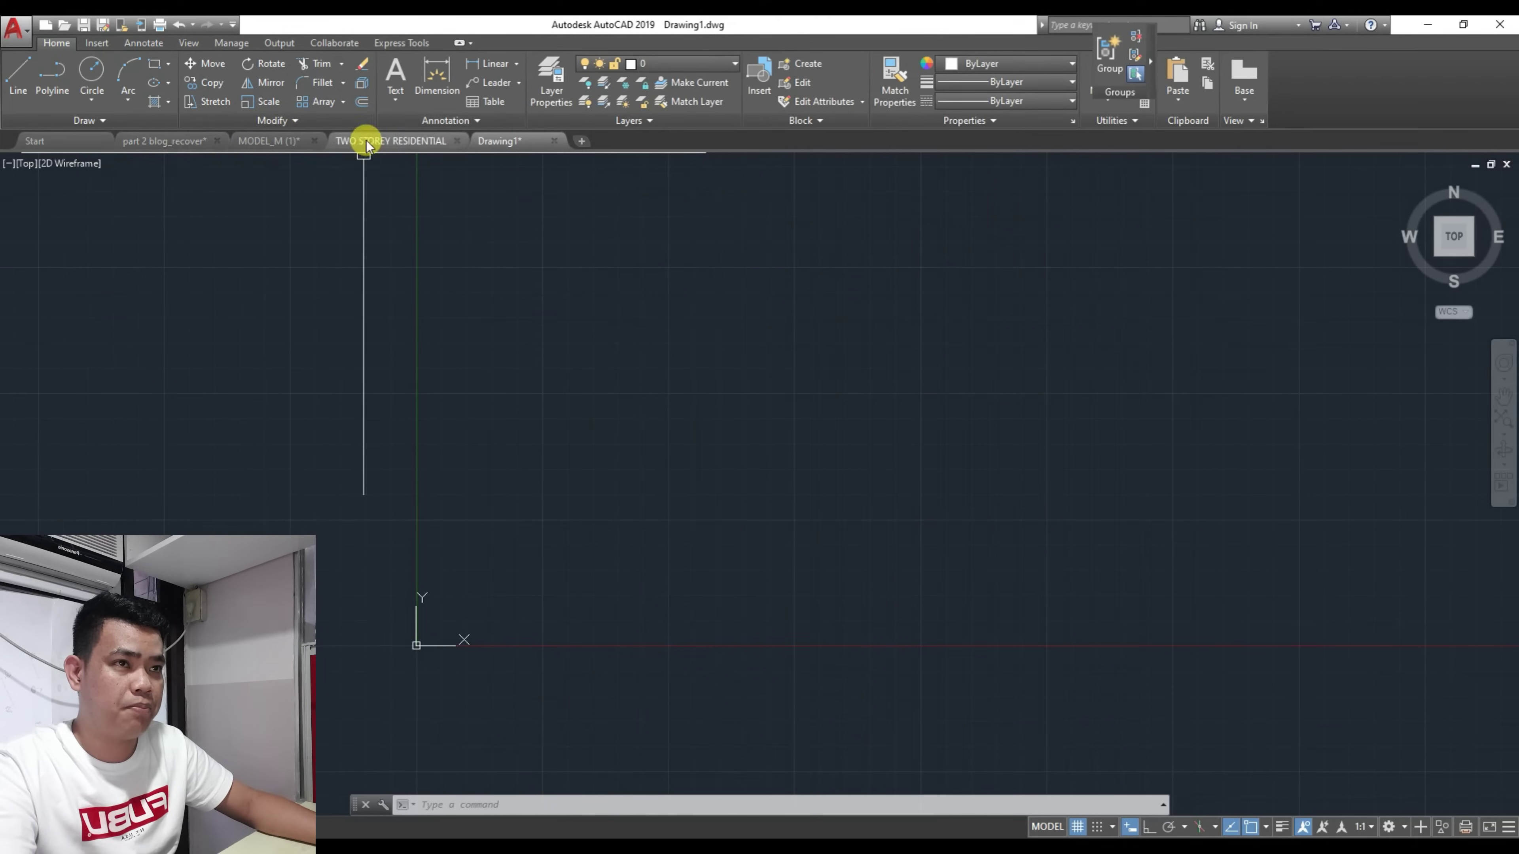
# Step: Look over the annotation styles and text height notes in the part 2 blog_recover drawing again
pyautogui.click(188, 141)
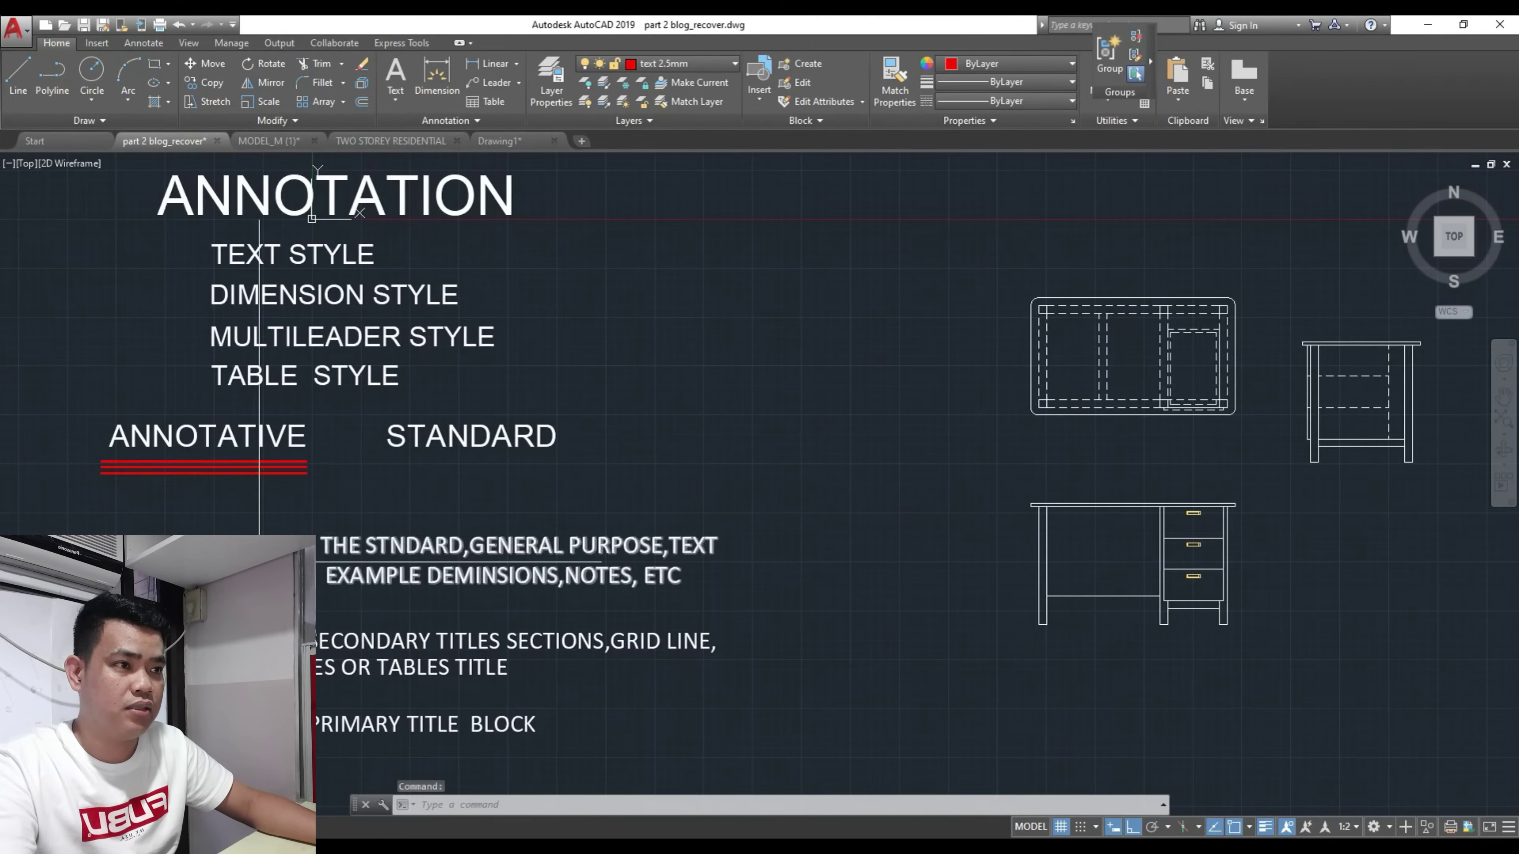
pyautogui.scroll(4, 264, 604)
pyautogui.scroll(-3, 252, 488)
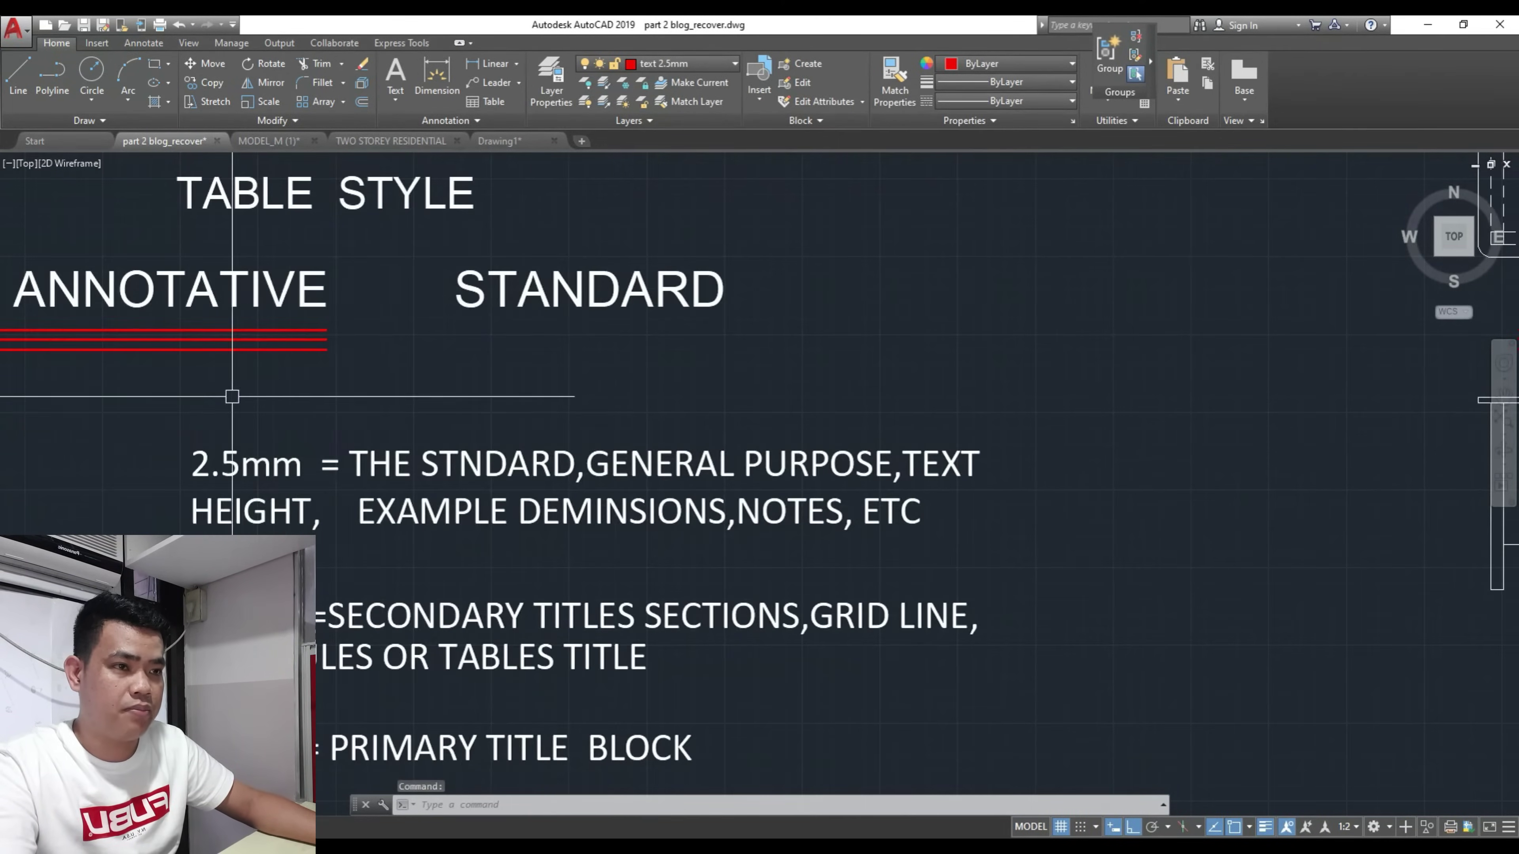
pyautogui.moveTo(306, 419); pyautogui.dragTo(324, 496, button='middle')
pyautogui.moveTo(312, 400); pyautogui.dragTo(350, 566, button='middle')
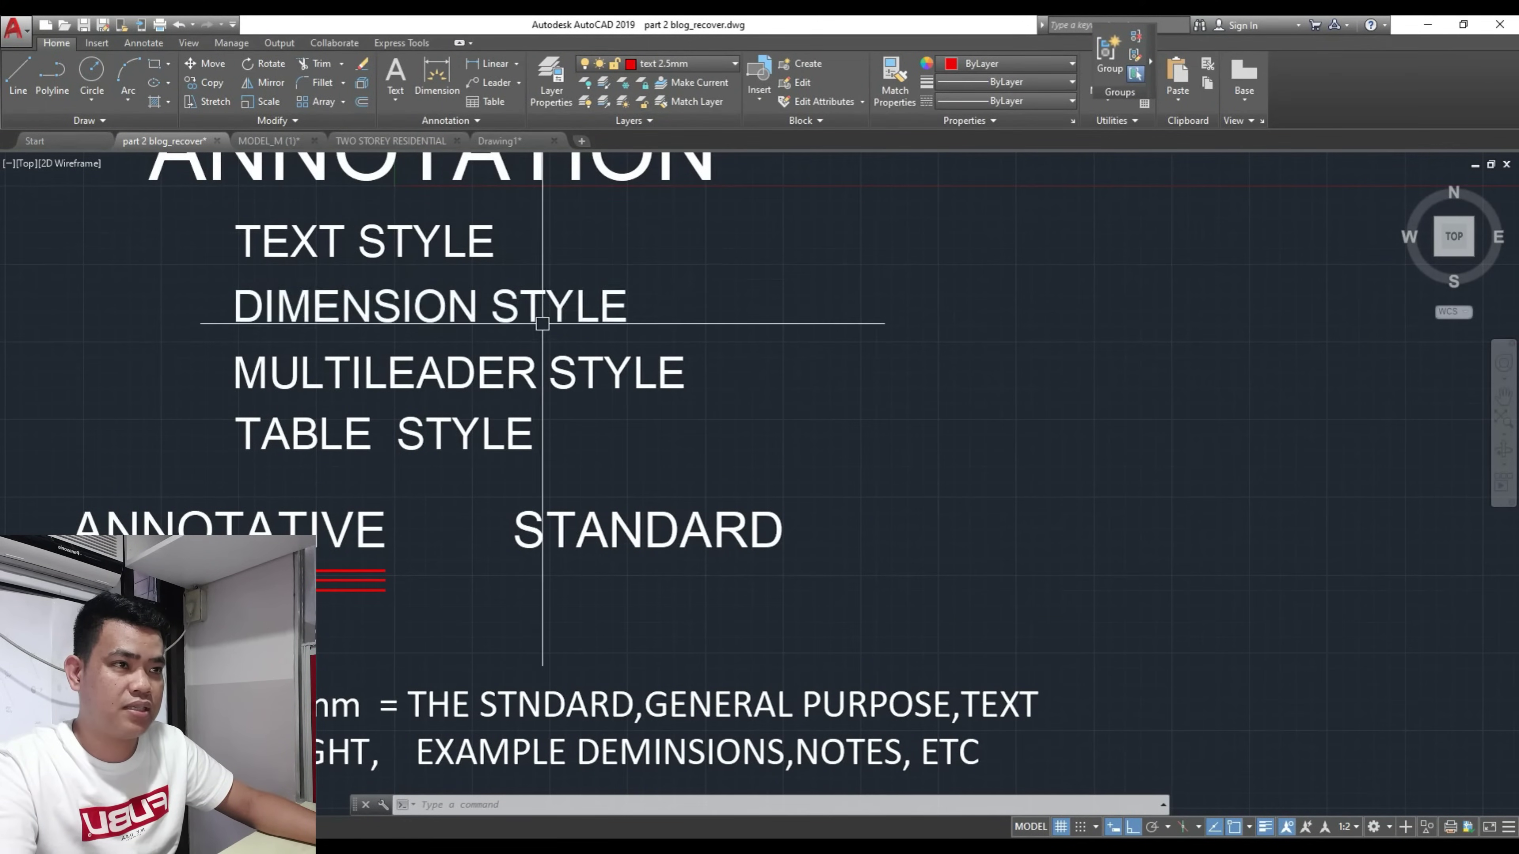
pyautogui.scroll(-3, 574, 419)
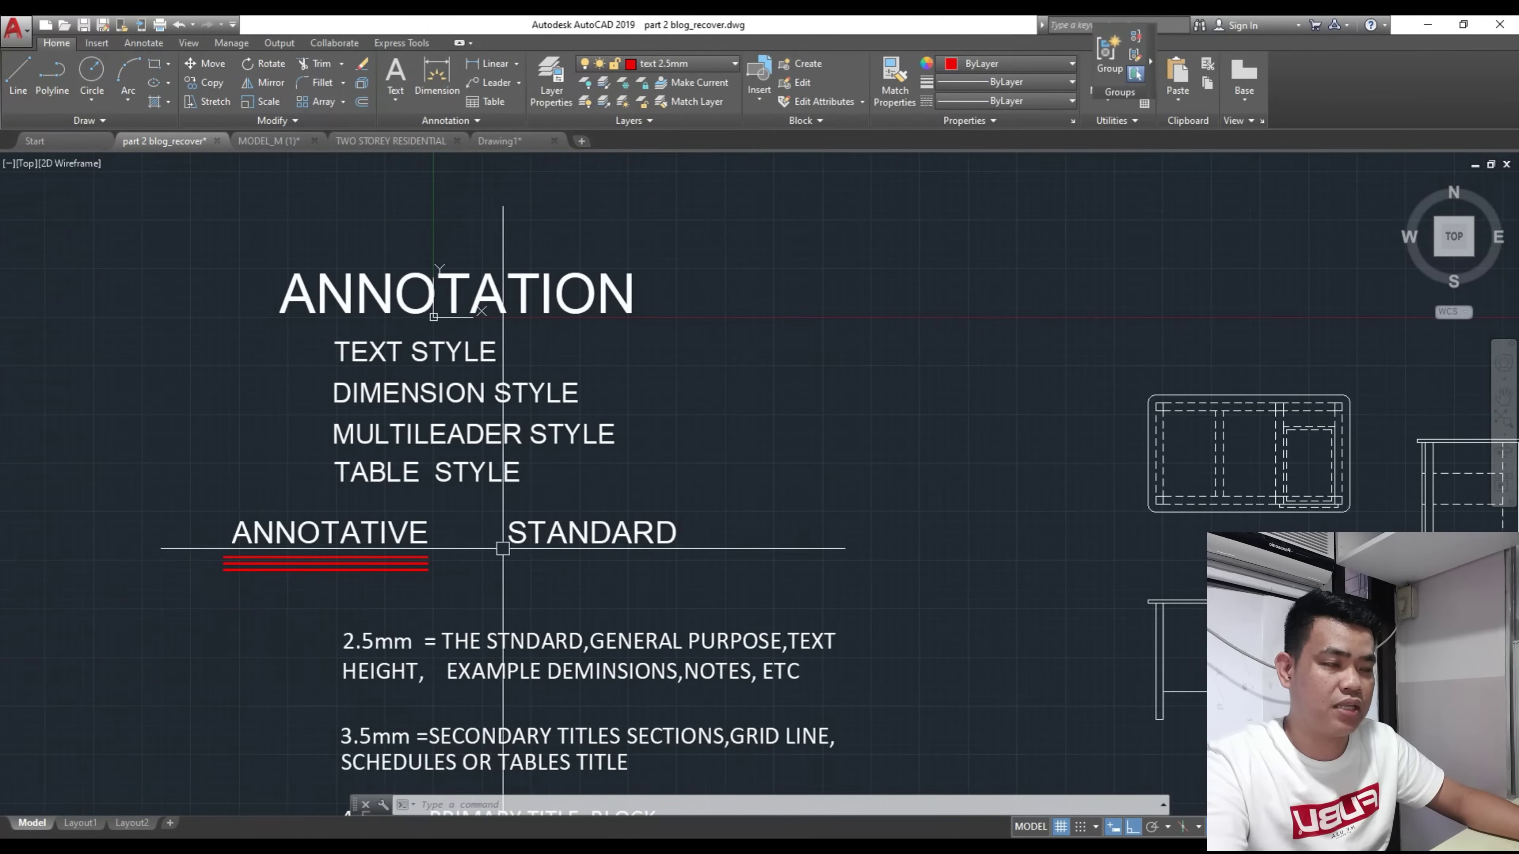
pyautogui.moveTo(485, 509); pyautogui.dragTo(466, 490, button='middle')
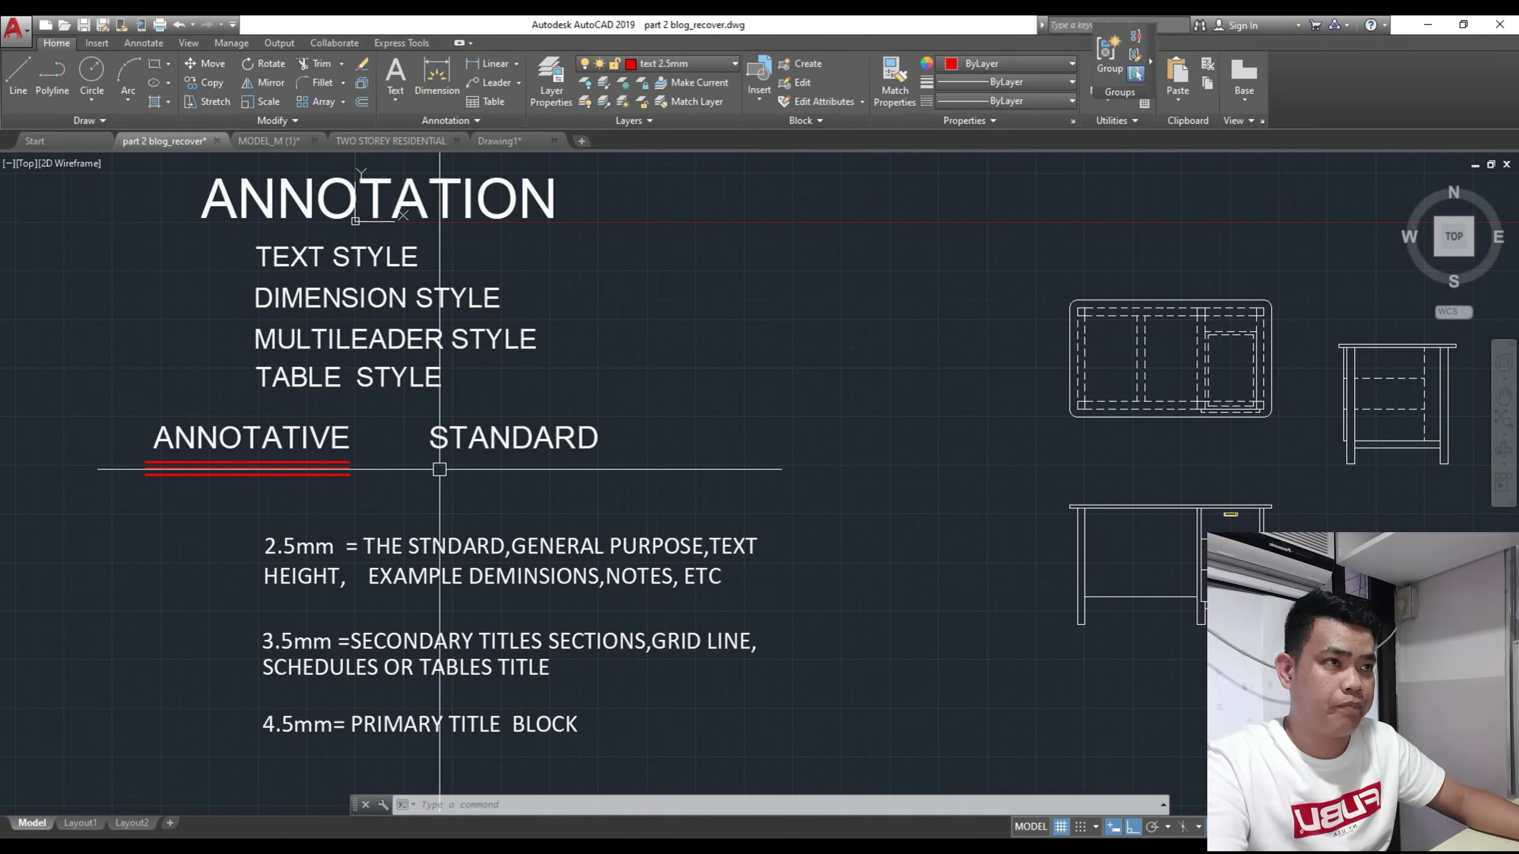
# Step: Create a new layer named text in Drawing1
pyautogui.click(496, 142)
pyautogui.scroll(1, 463, 249)
pyautogui.click(547, 83)
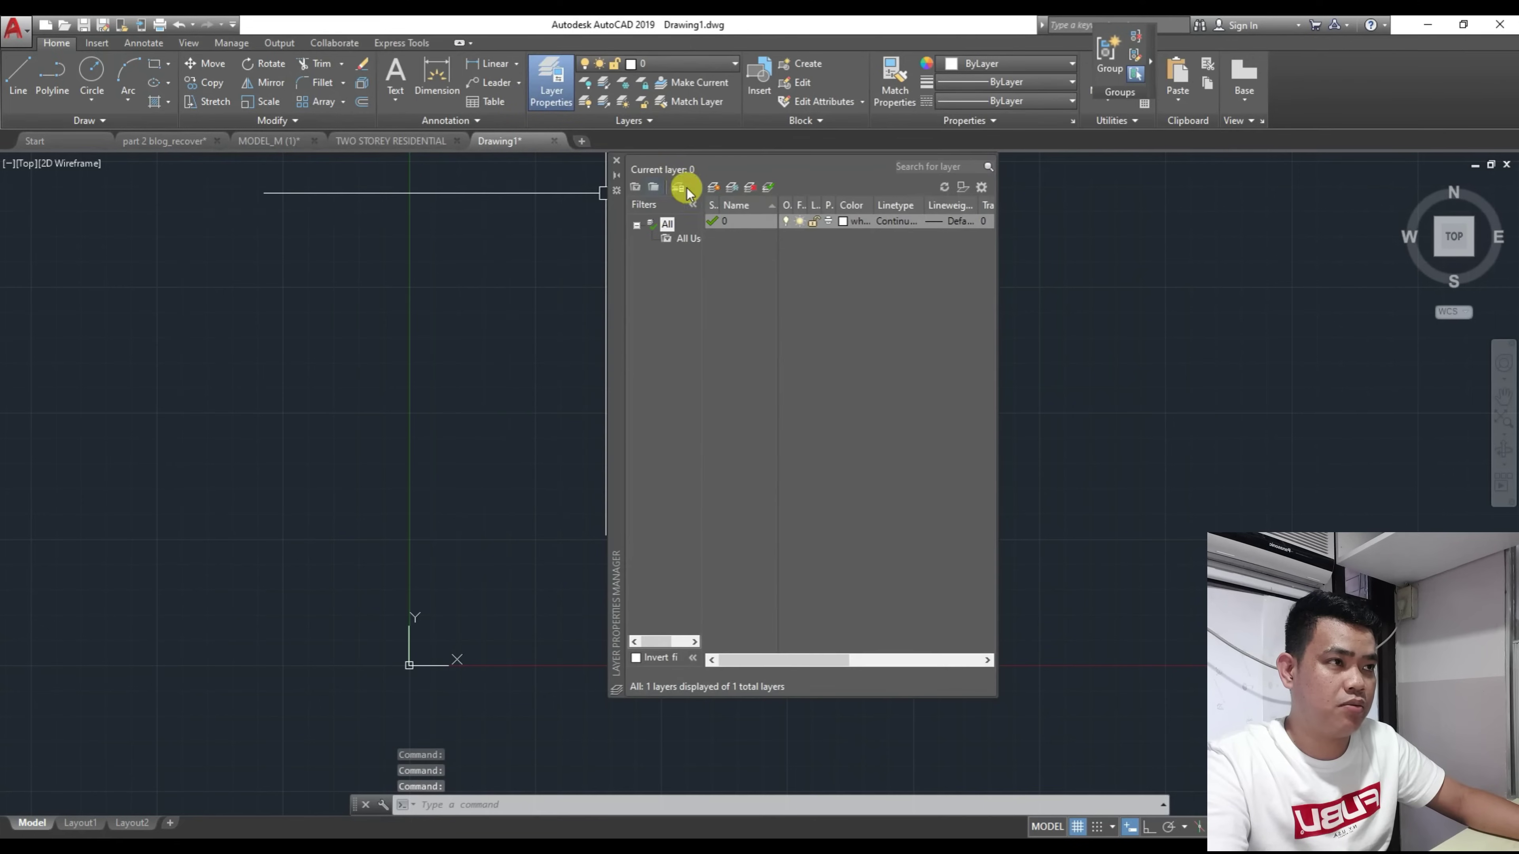
pyautogui.click(713, 187)
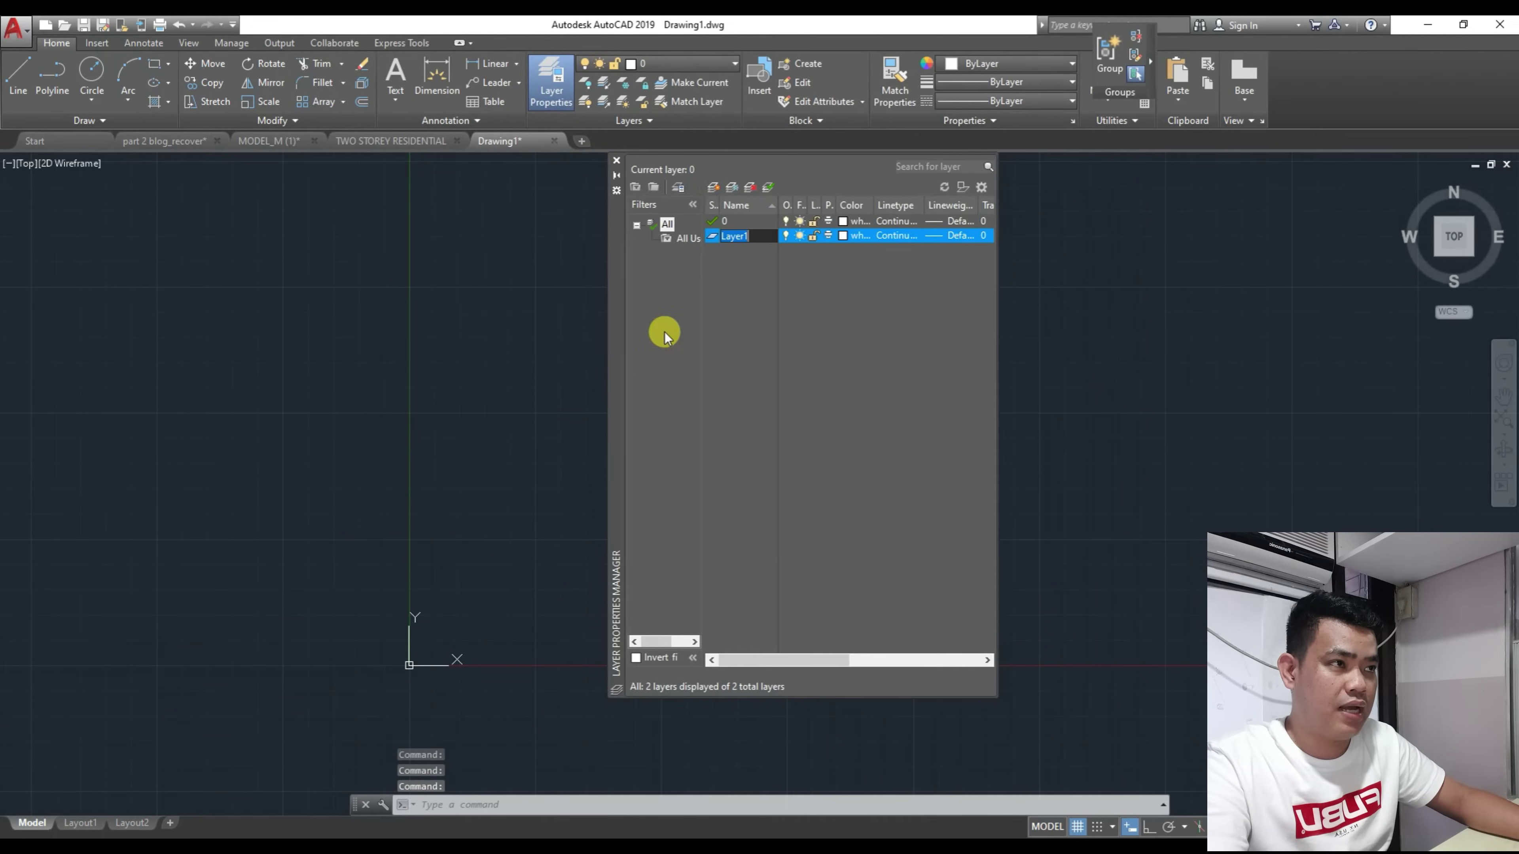
pyautogui.write('text')
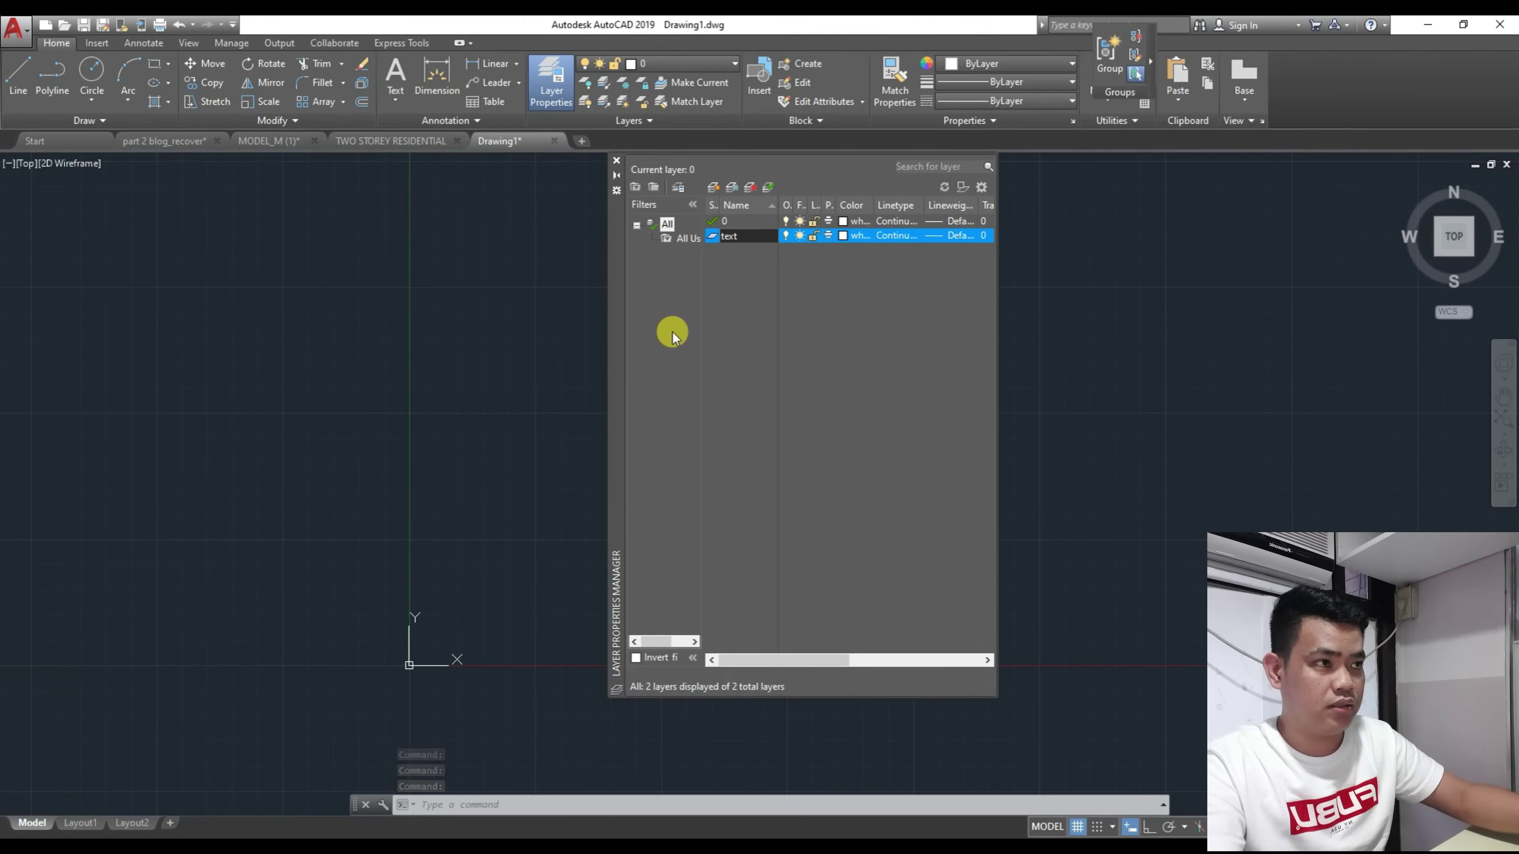
# Step: Set the text layer's color to green and its lineweight to 0.09 mm
pyautogui.click(844, 236)
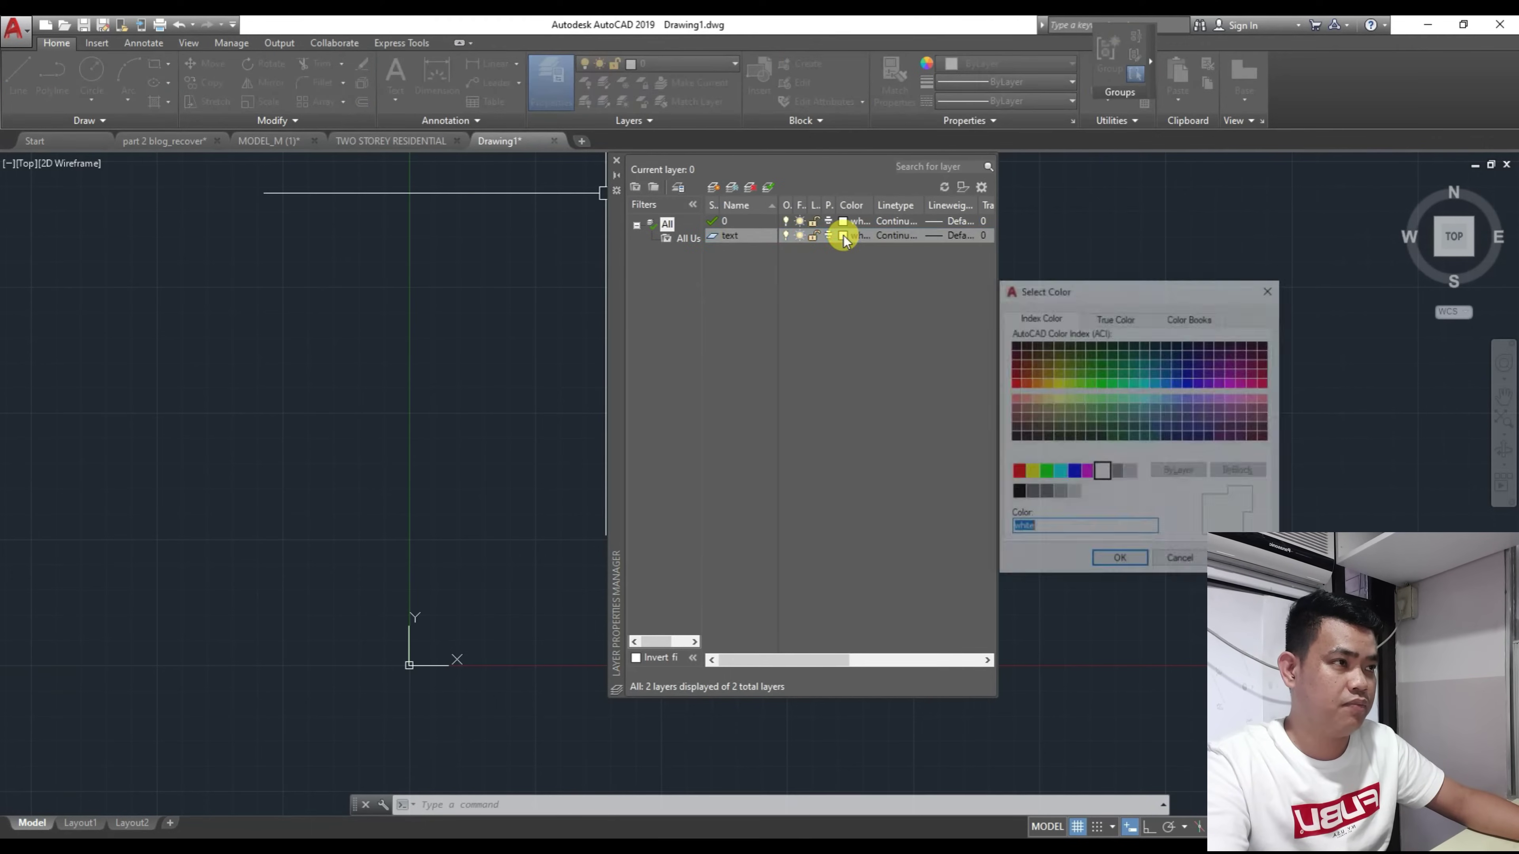
pyautogui.click(1045, 473)
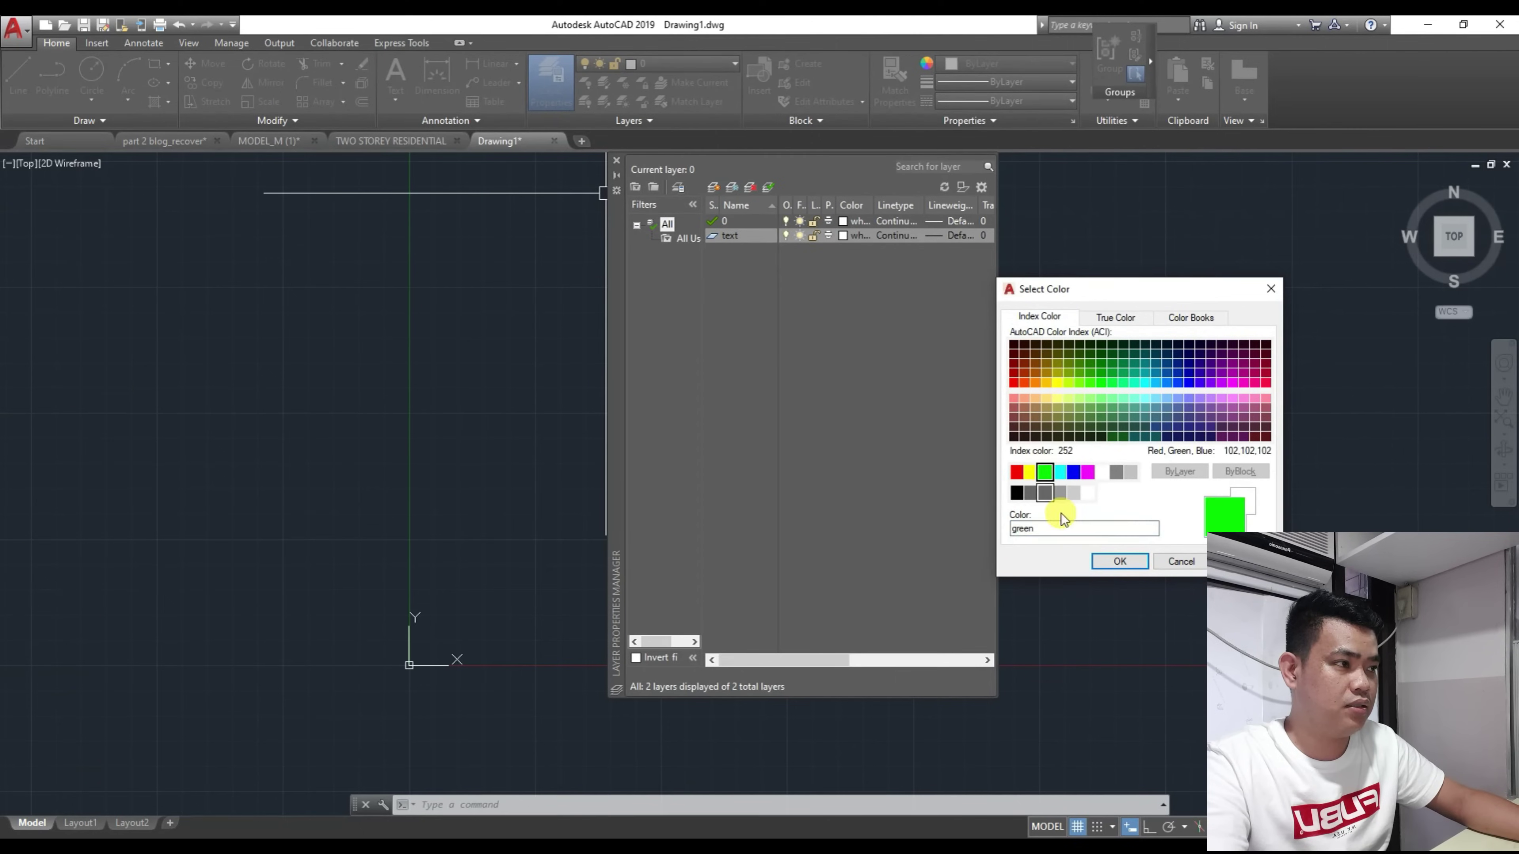
pyautogui.click(1119, 560)
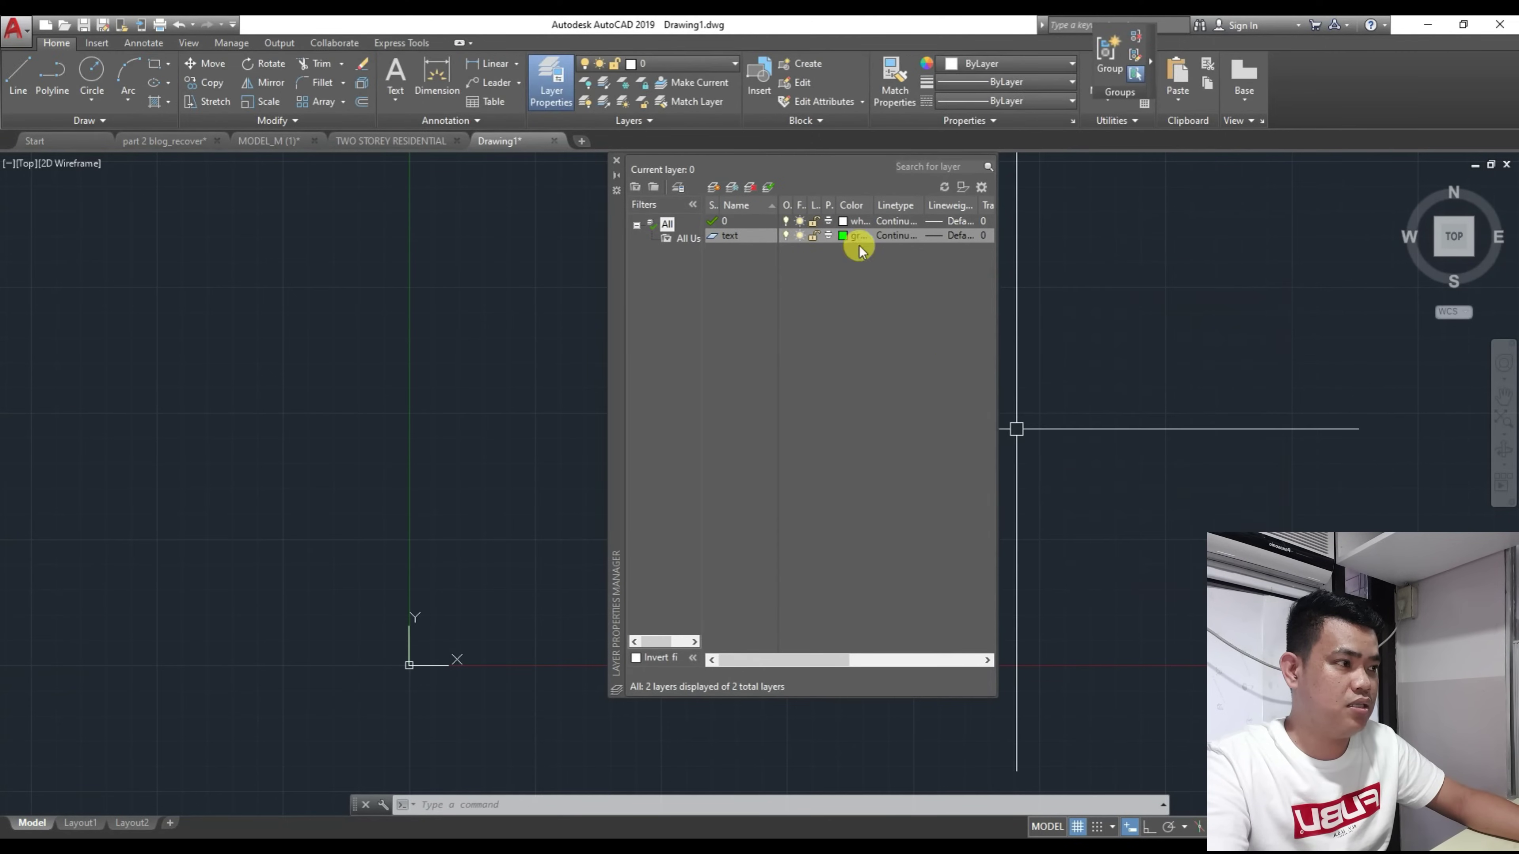
pyautogui.click(938, 238)
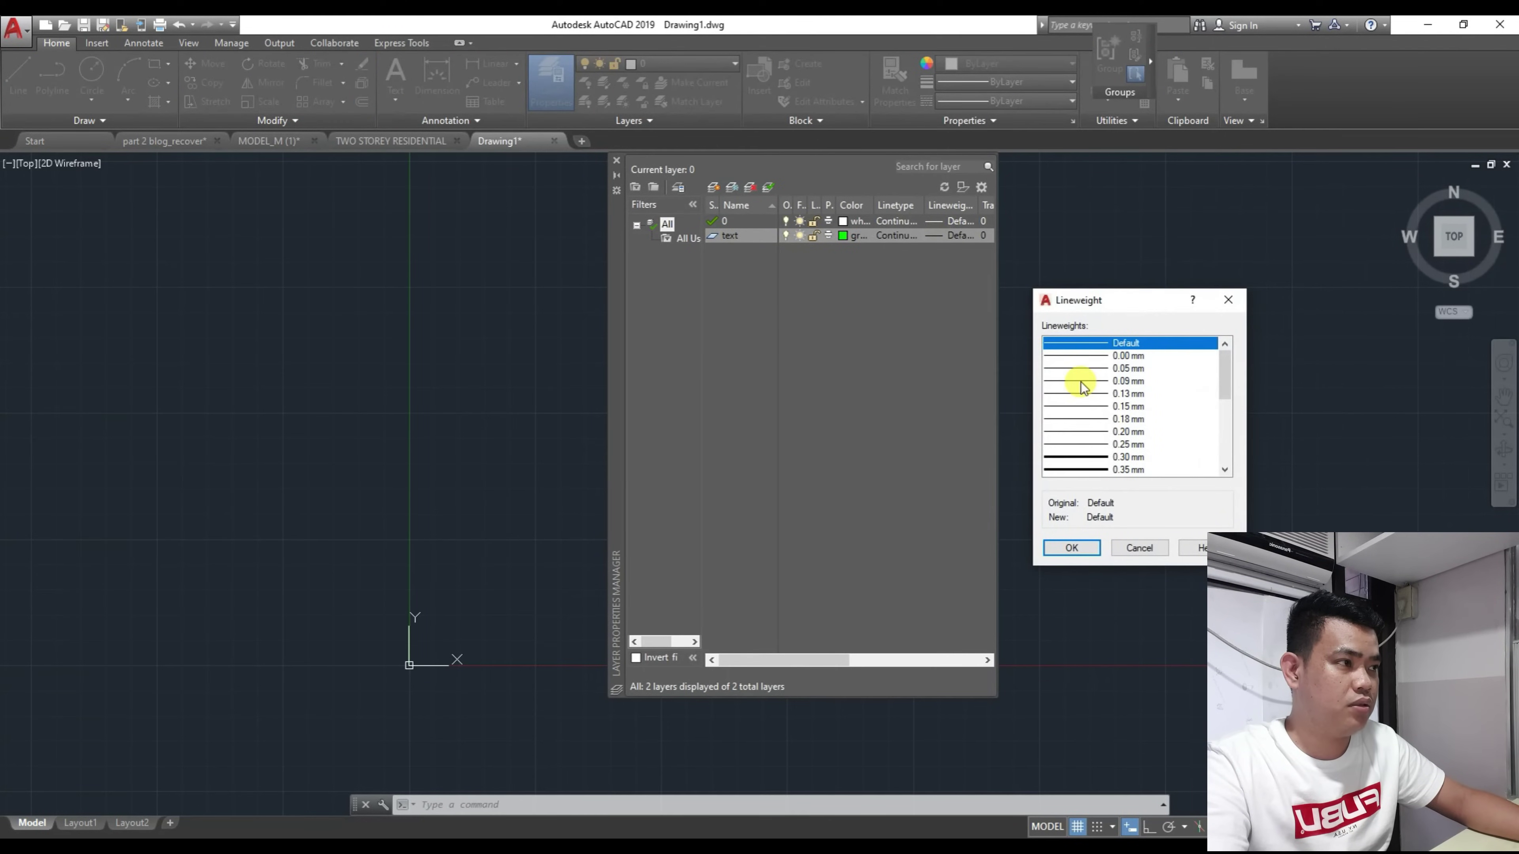
pyautogui.click(1083, 382)
pyautogui.click(1075, 544)
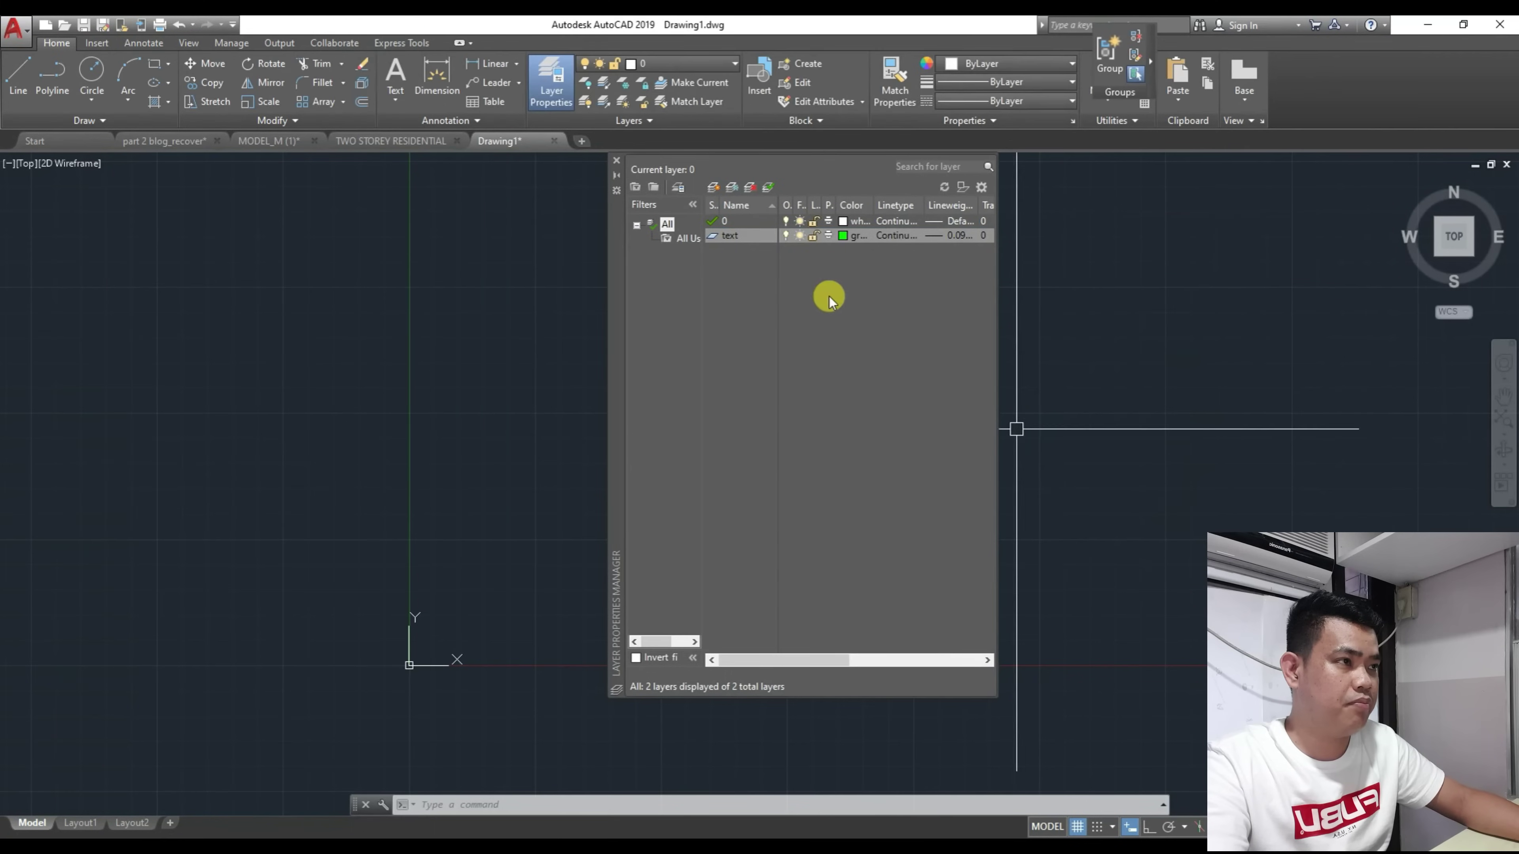
# Step: Make the text layer current and close the layer manager
pyautogui.click(768, 188)
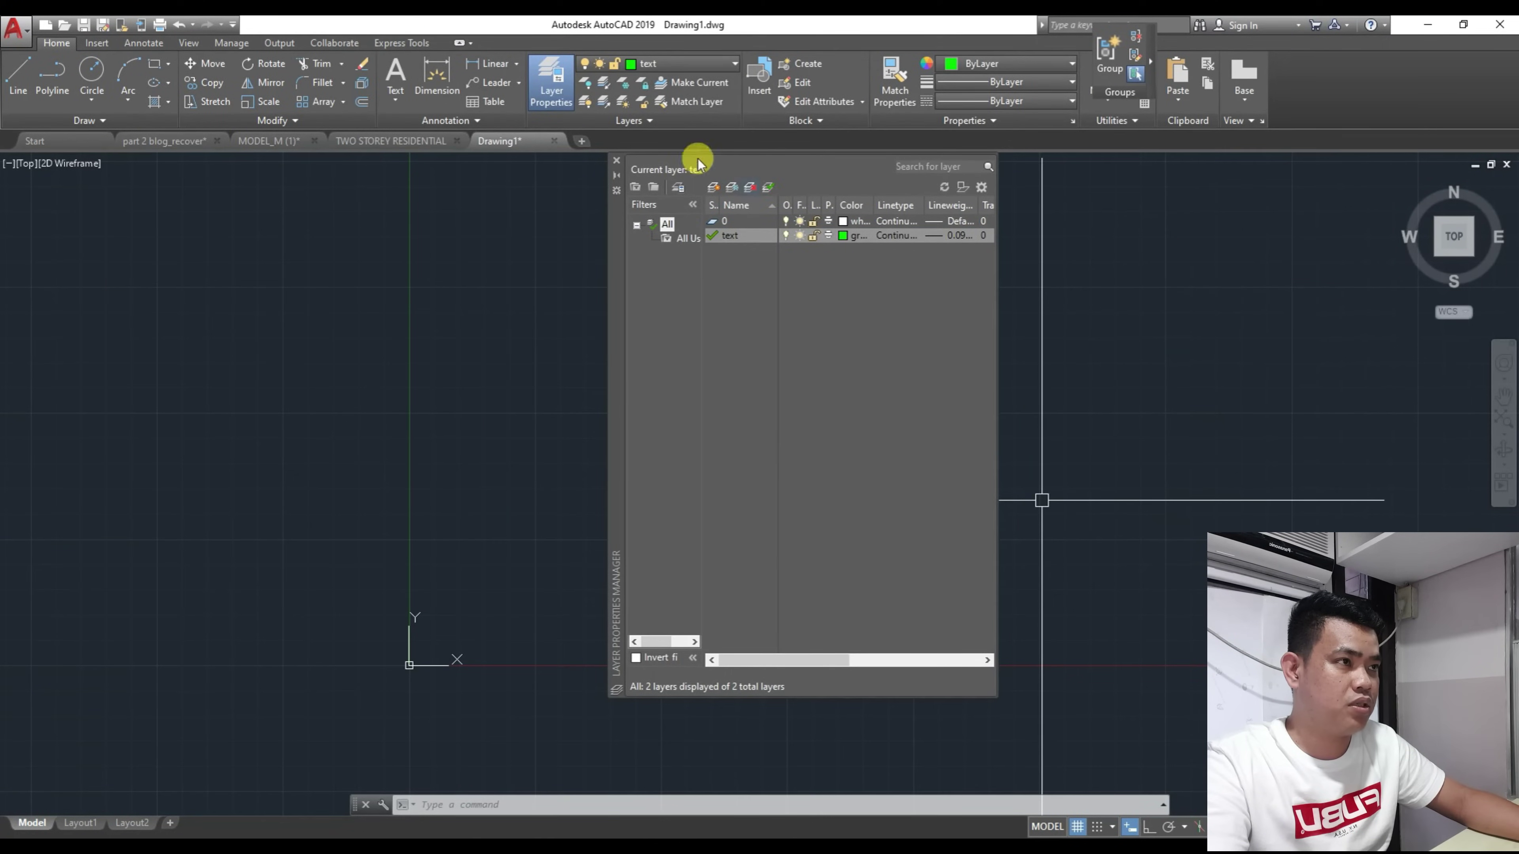
pyautogui.click(617, 161)
pyautogui.moveTo(651, 417); pyautogui.dragTo(671, 439, button='middle')
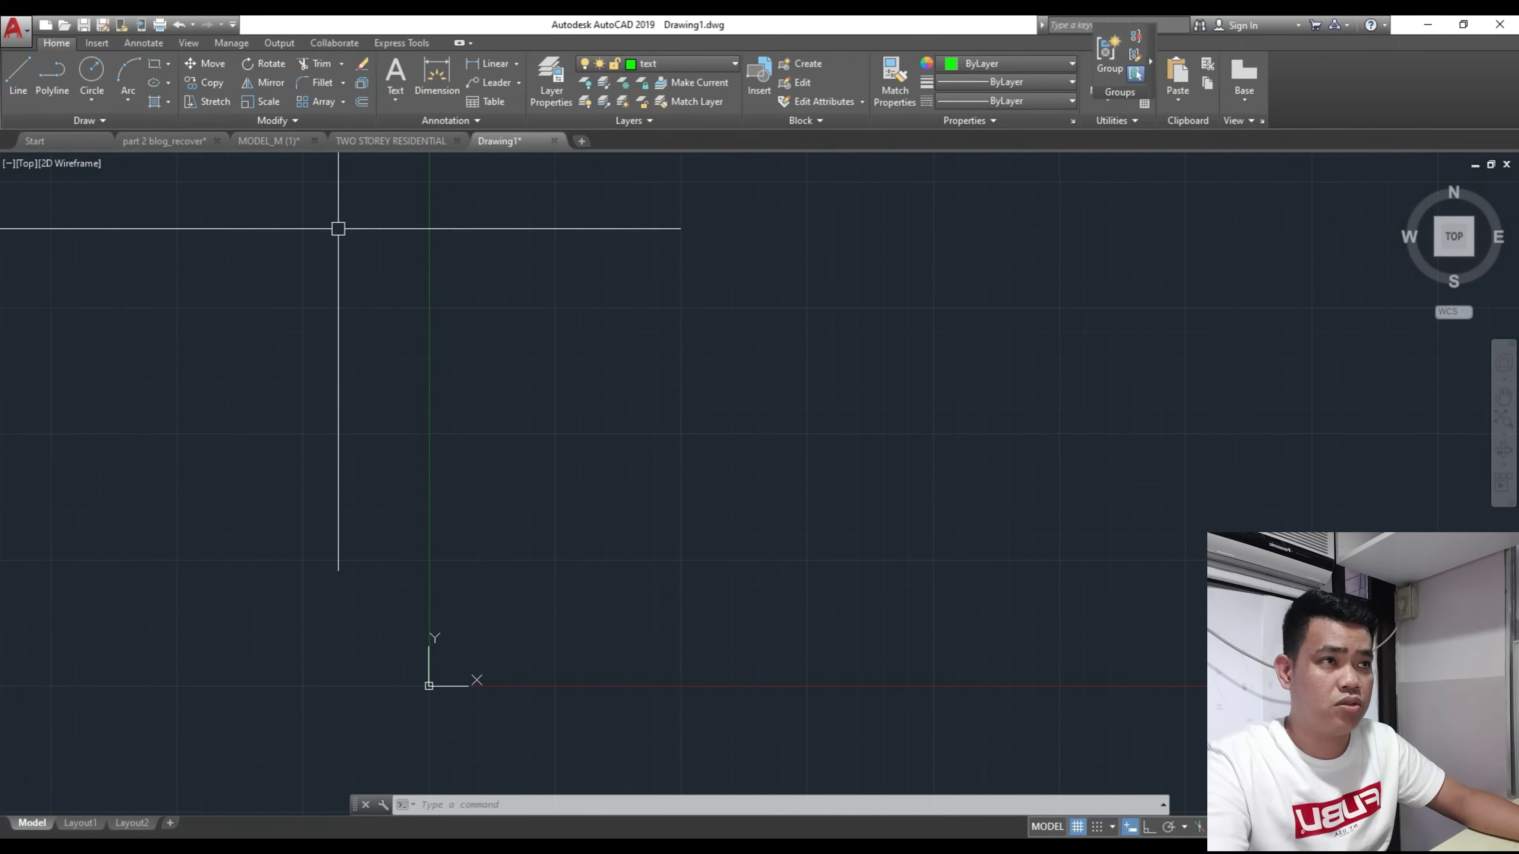
# Step: Create a new text style named 2.5mm based on the Annotative style
pyautogui.click(431, 122)
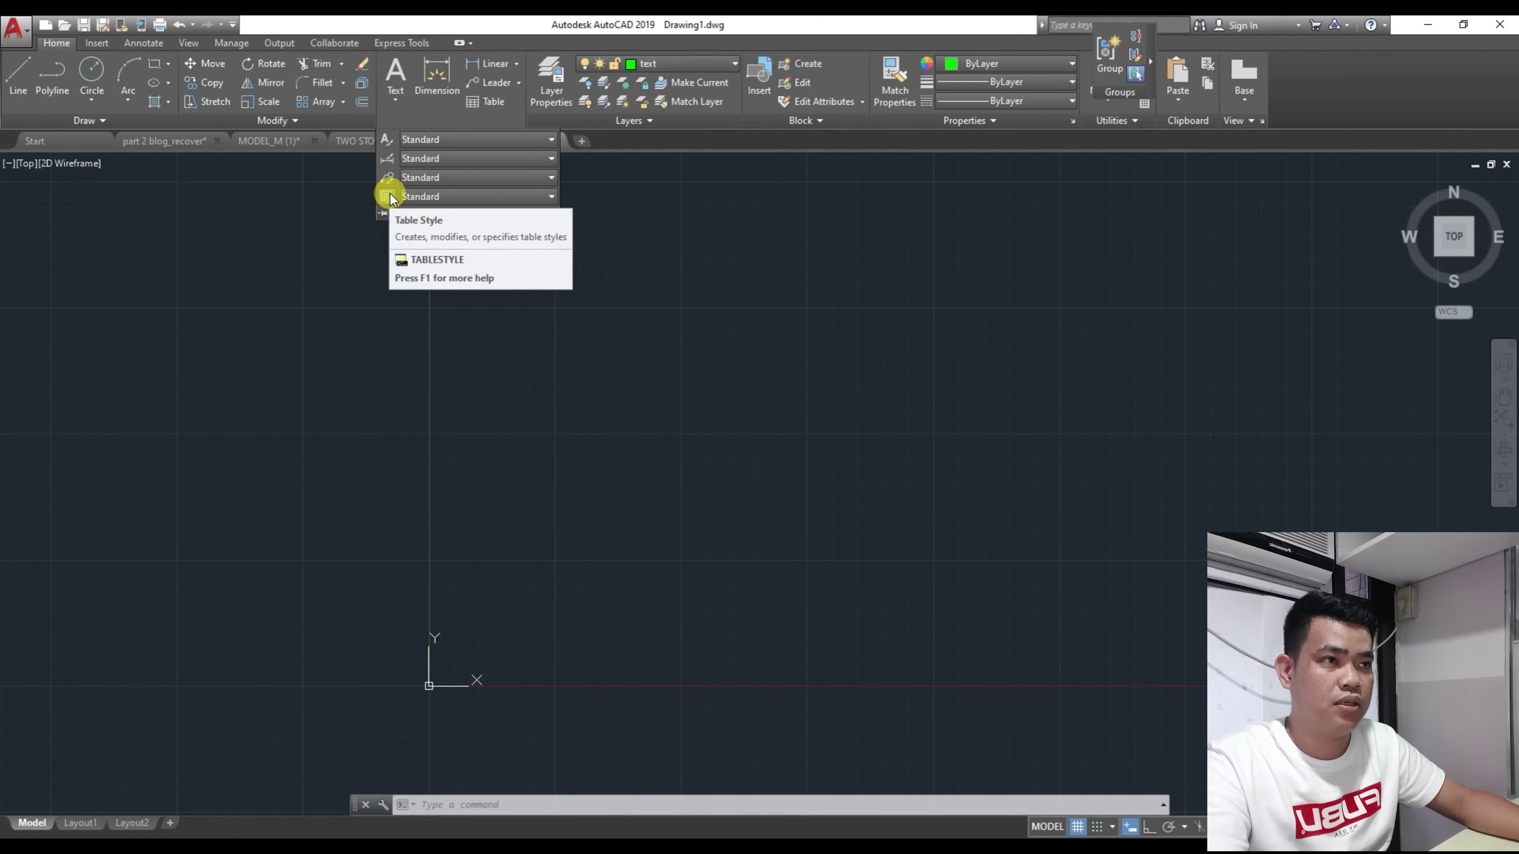
pyautogui.click(384, 144)
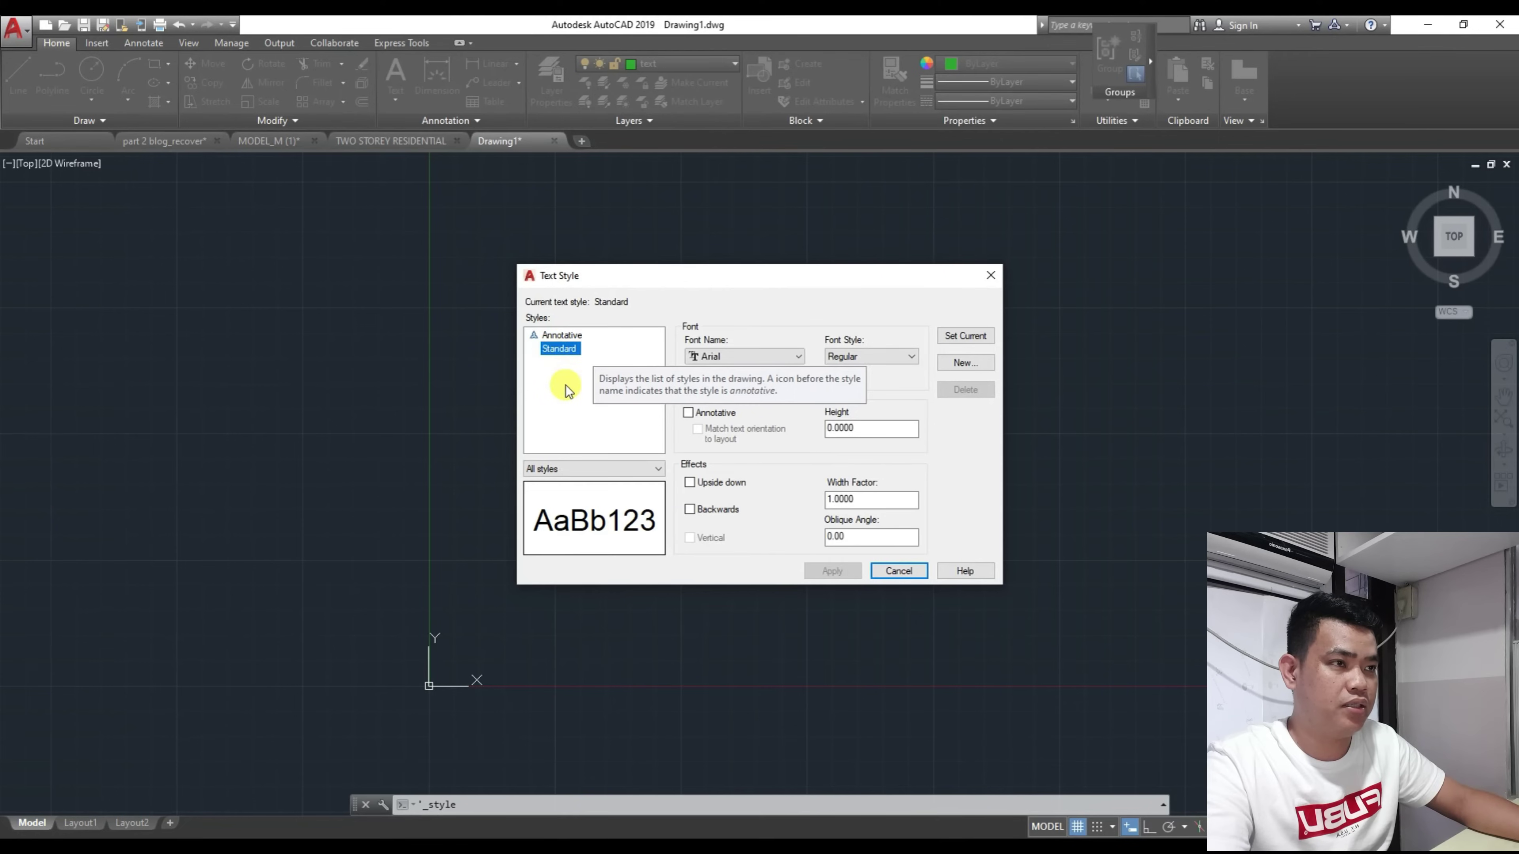
pyautogui.click(560, 337)
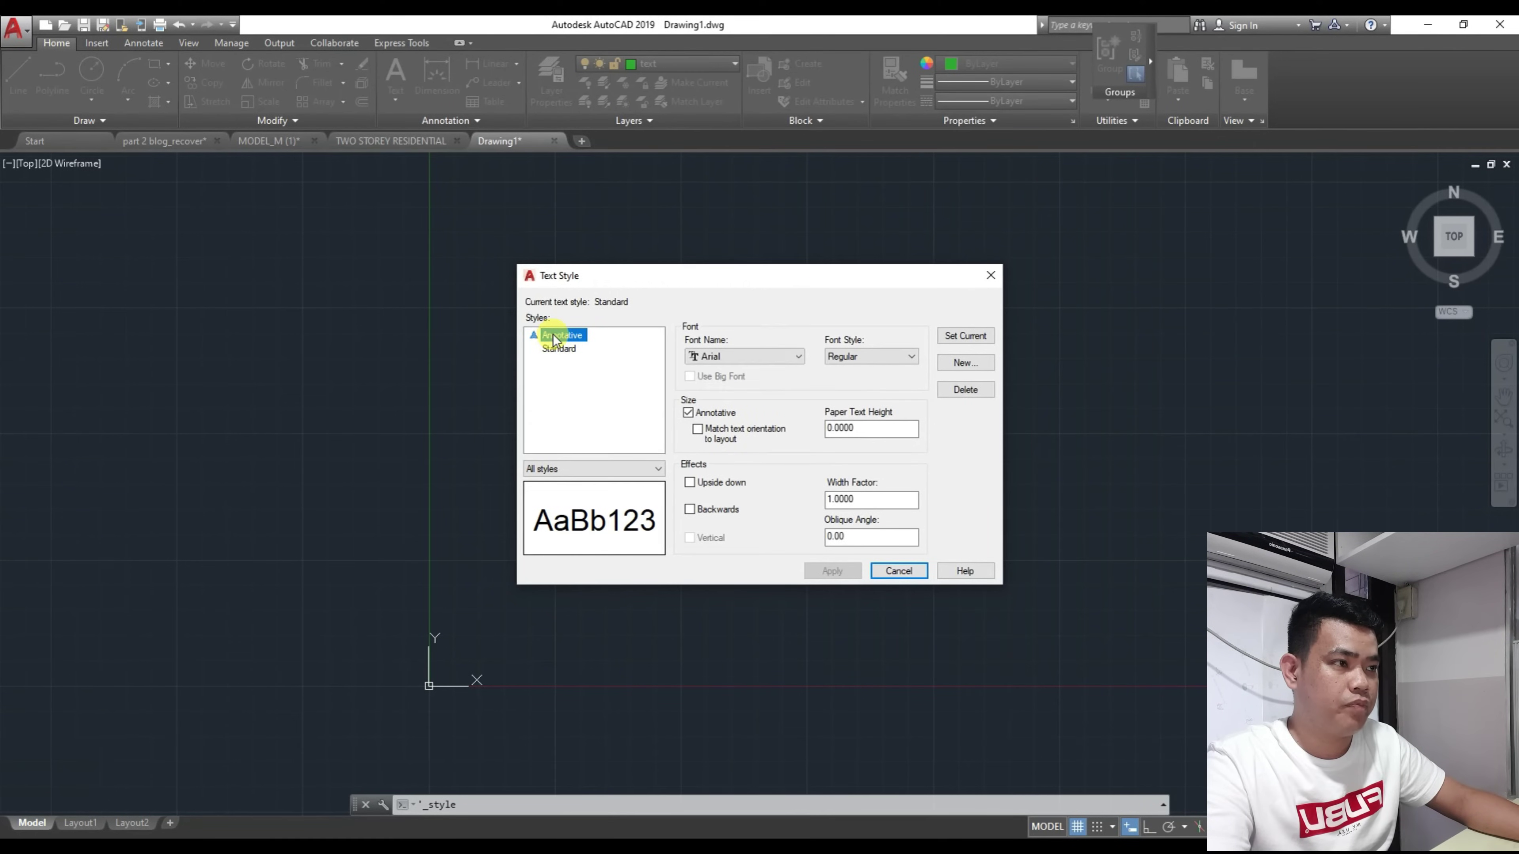
pyautogui.click(951, 362)
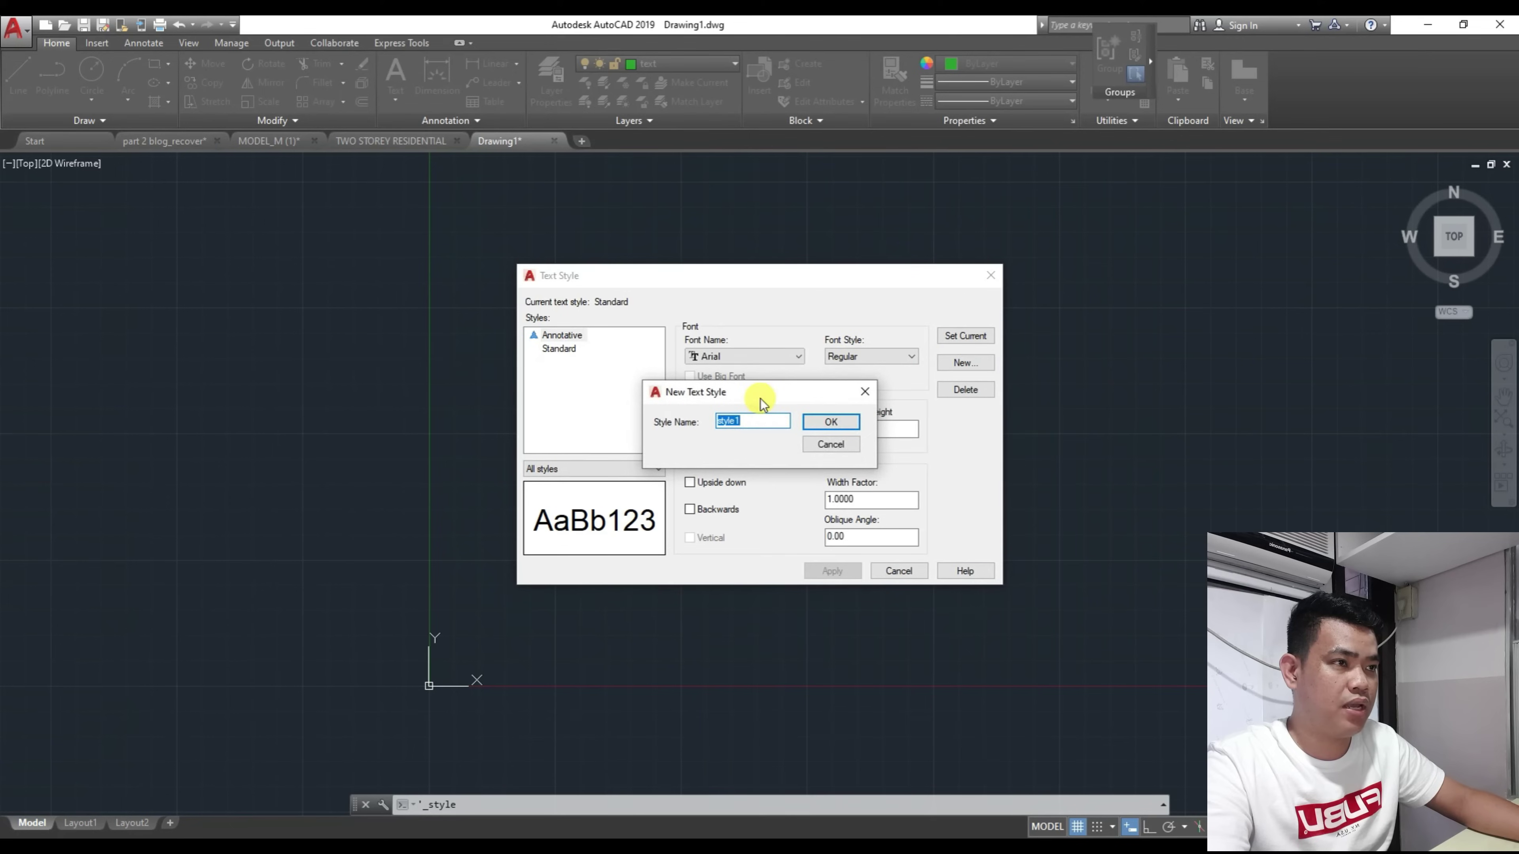
pyautogui.press('BackSpace')
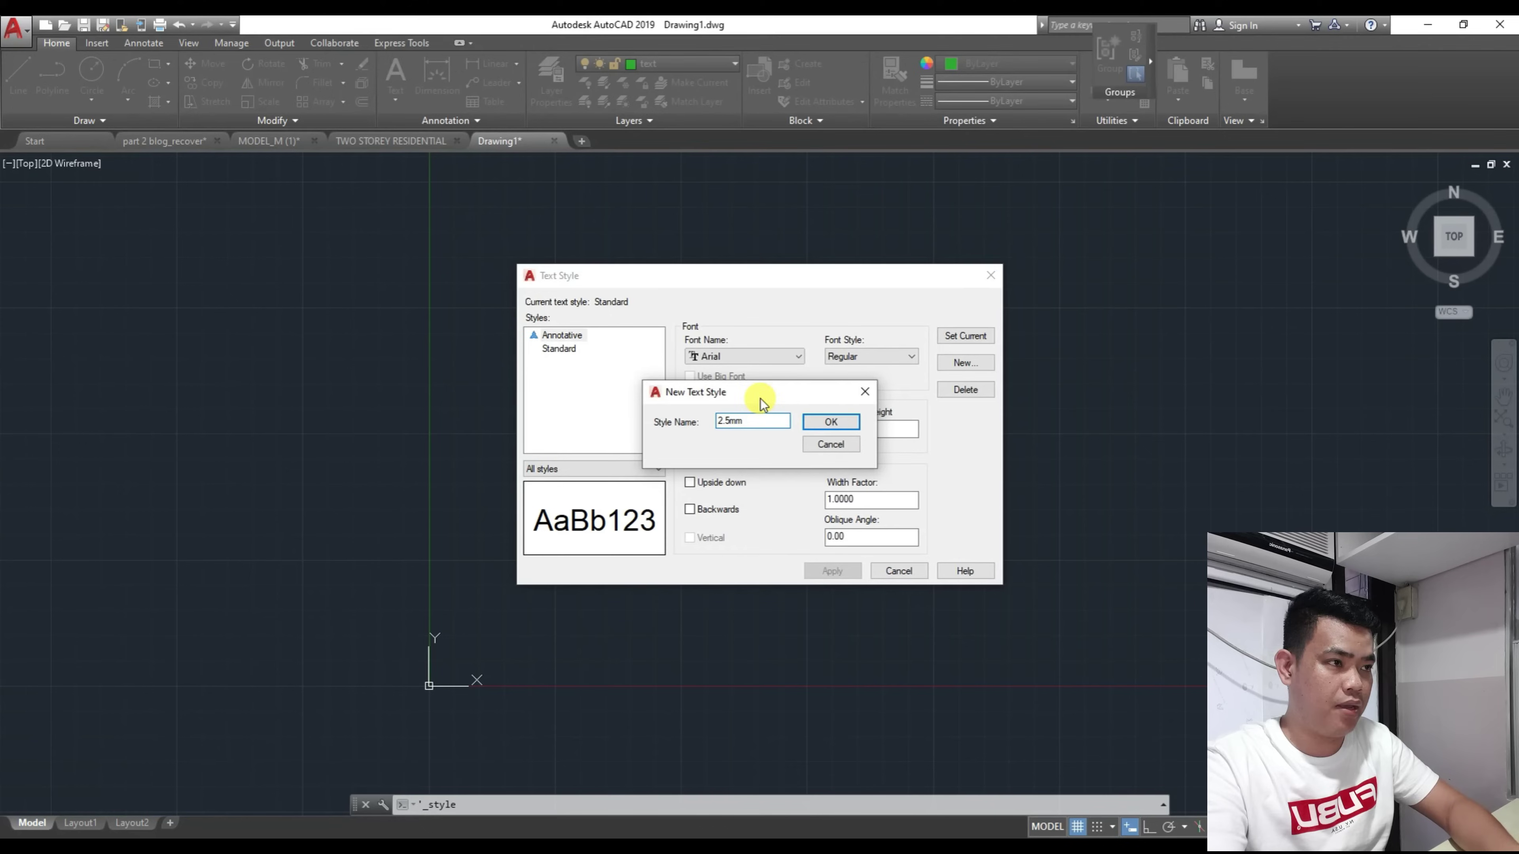
pyautogui.click(818, 420)
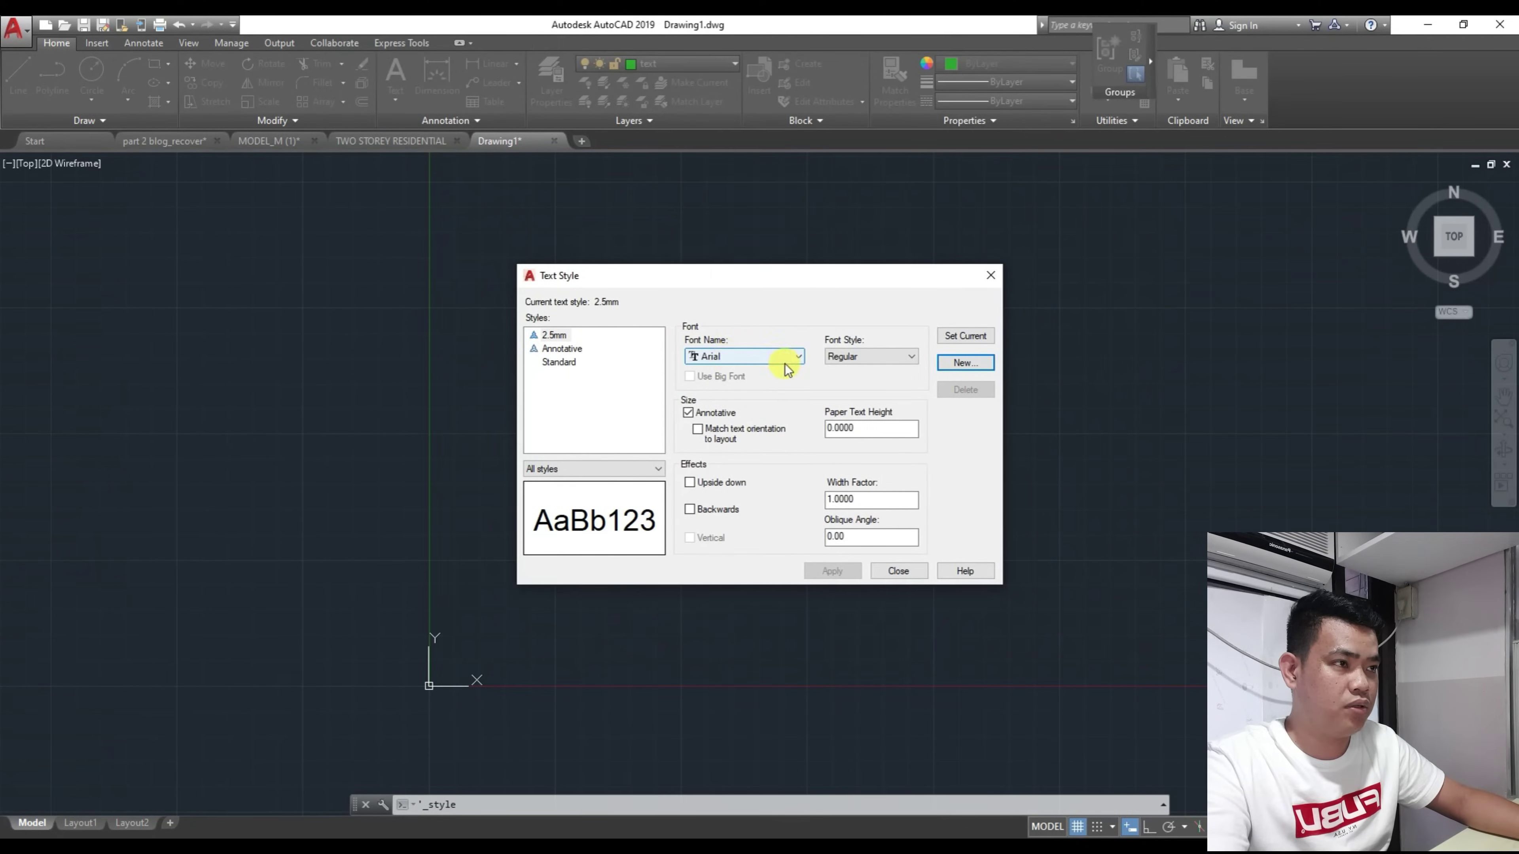
# Step: Give the 2.5mm text style the Arial font and a paper text height of 2.5, saving it as the current style
pyautogui.click(742, 358)
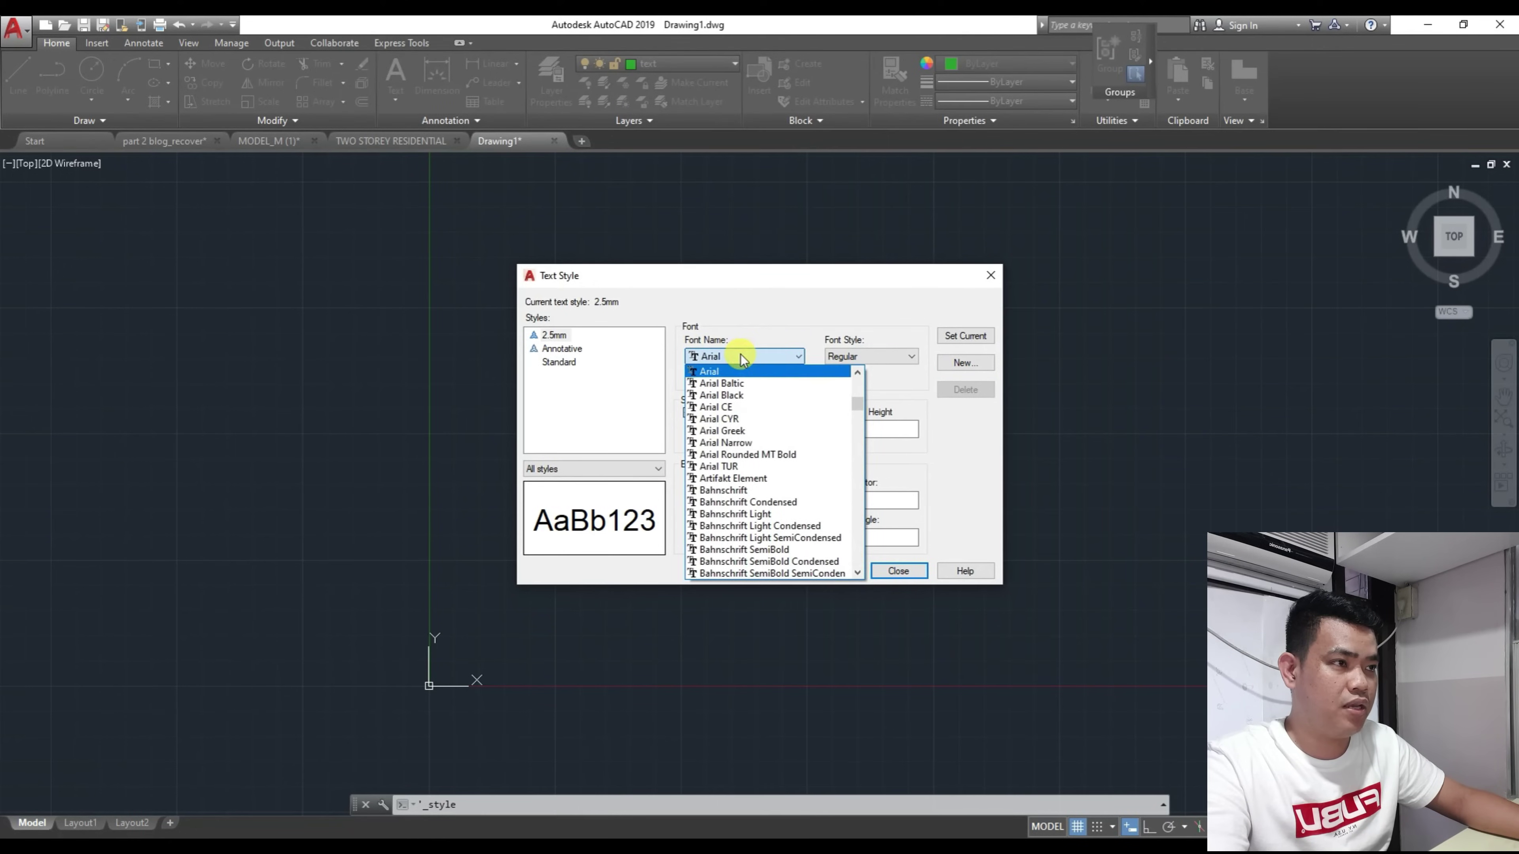
pyautogui.scroll(1, 730, 467)
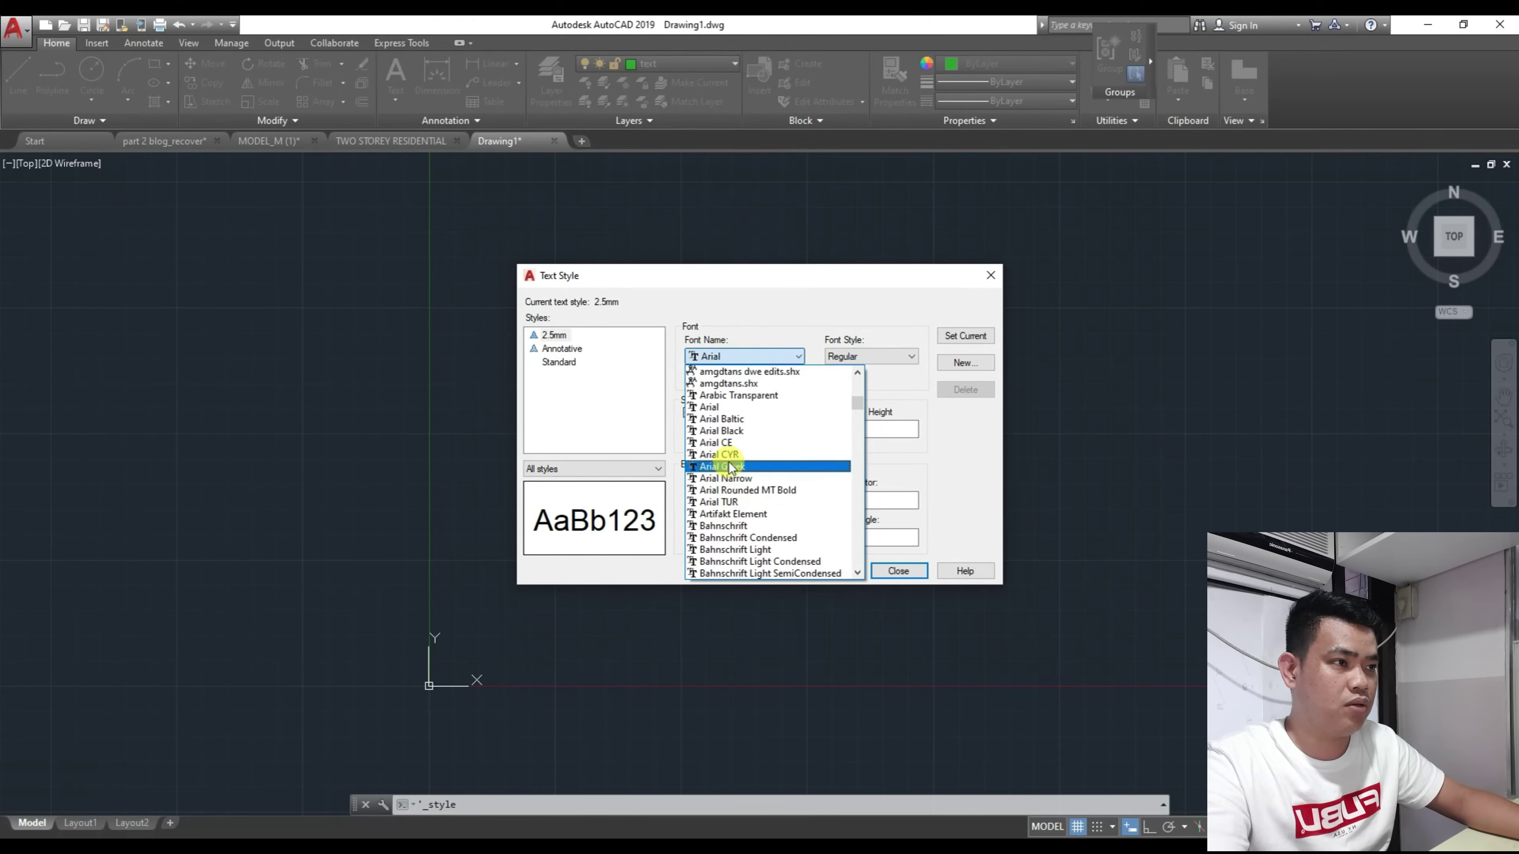
pyautogui.click(715, 409)
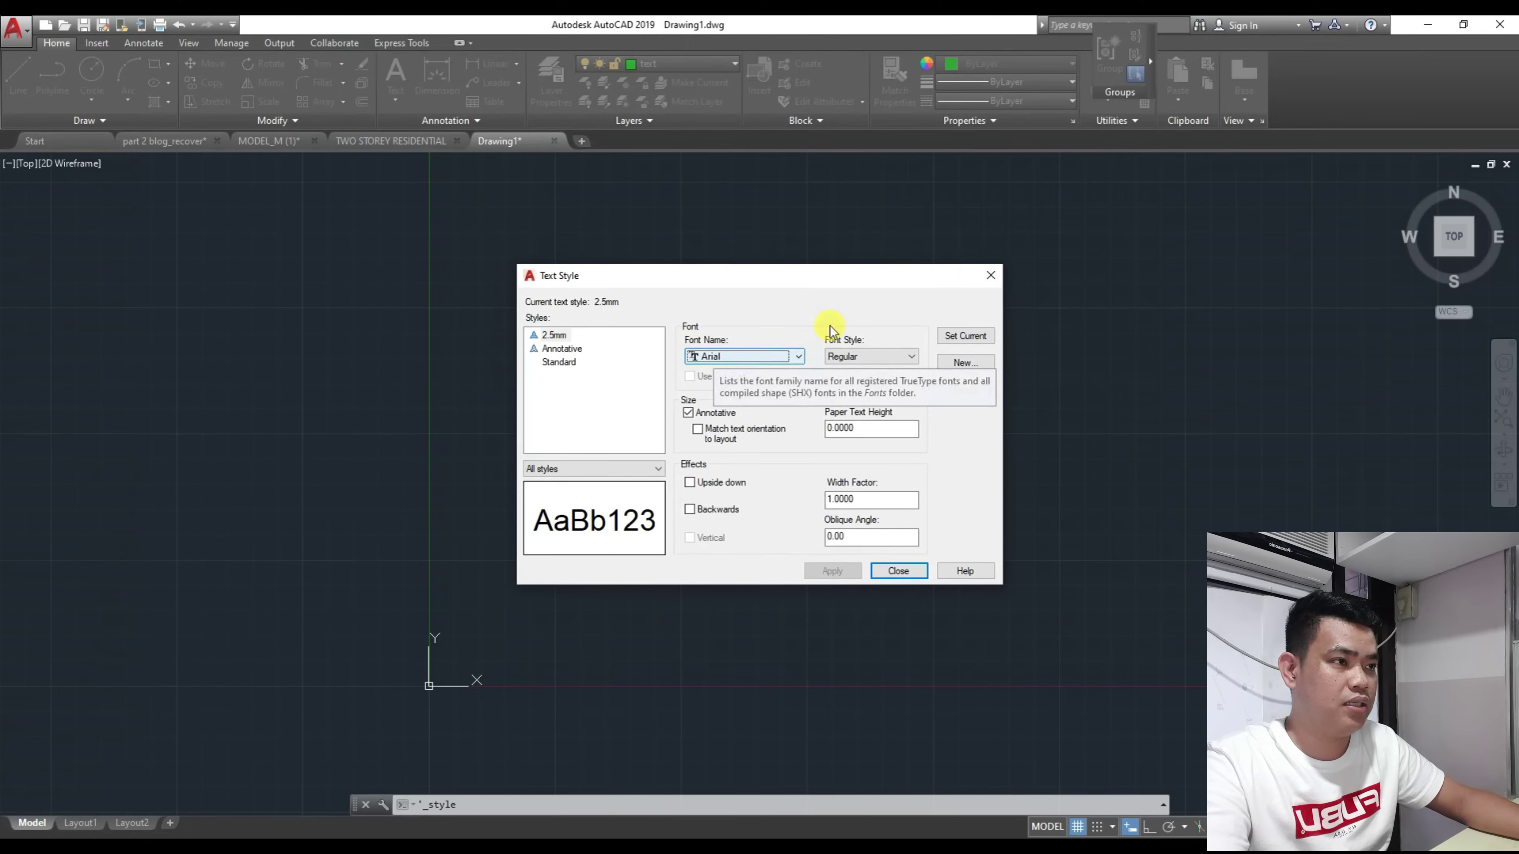
pyautogui.press('BackSpace')
pyautogui.click(866, 428)
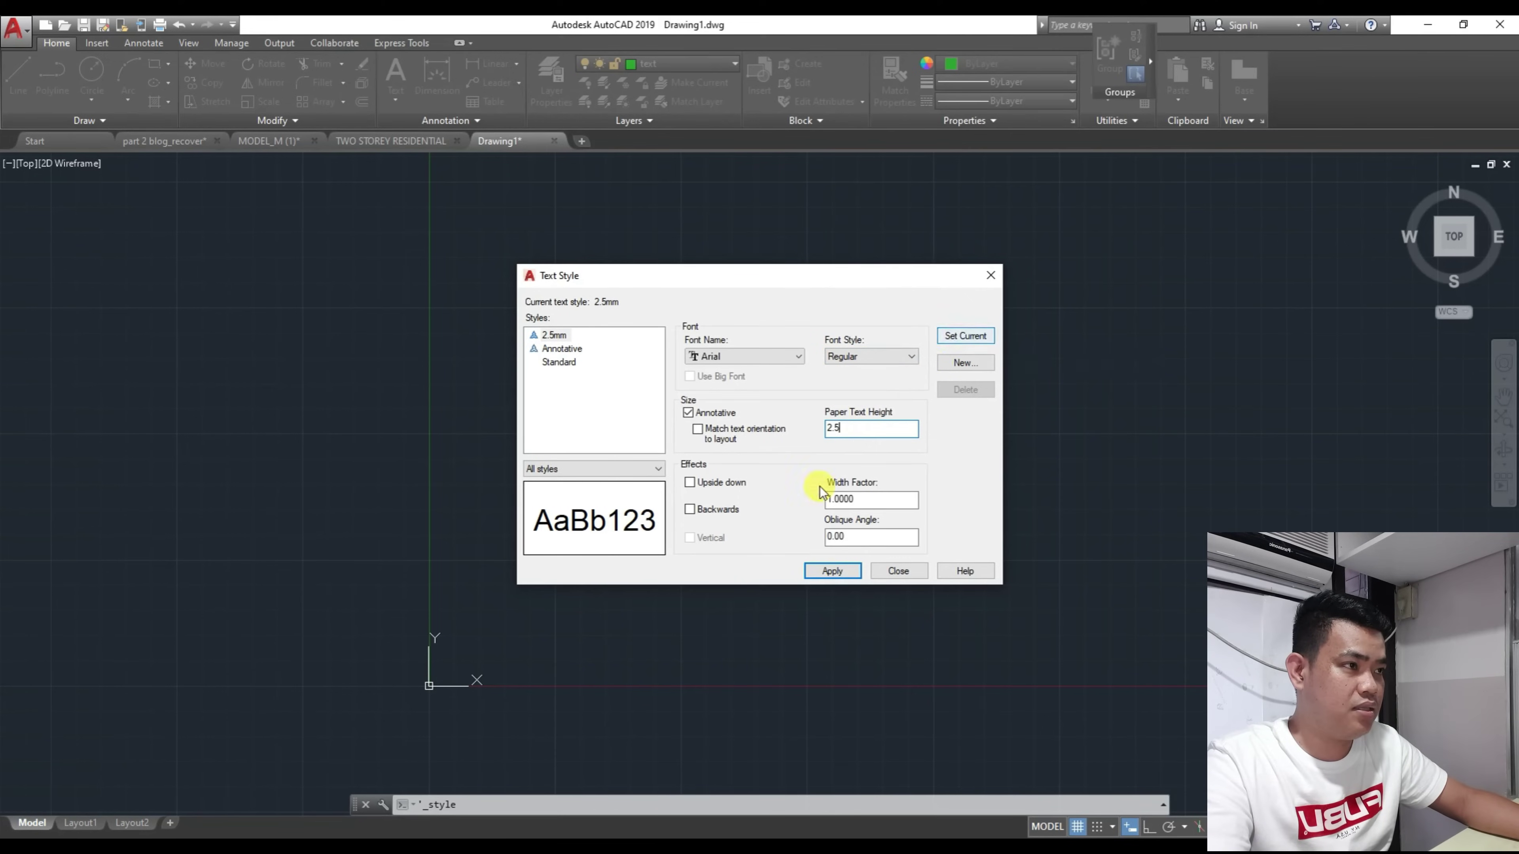
pyautogui.click(963, 338)
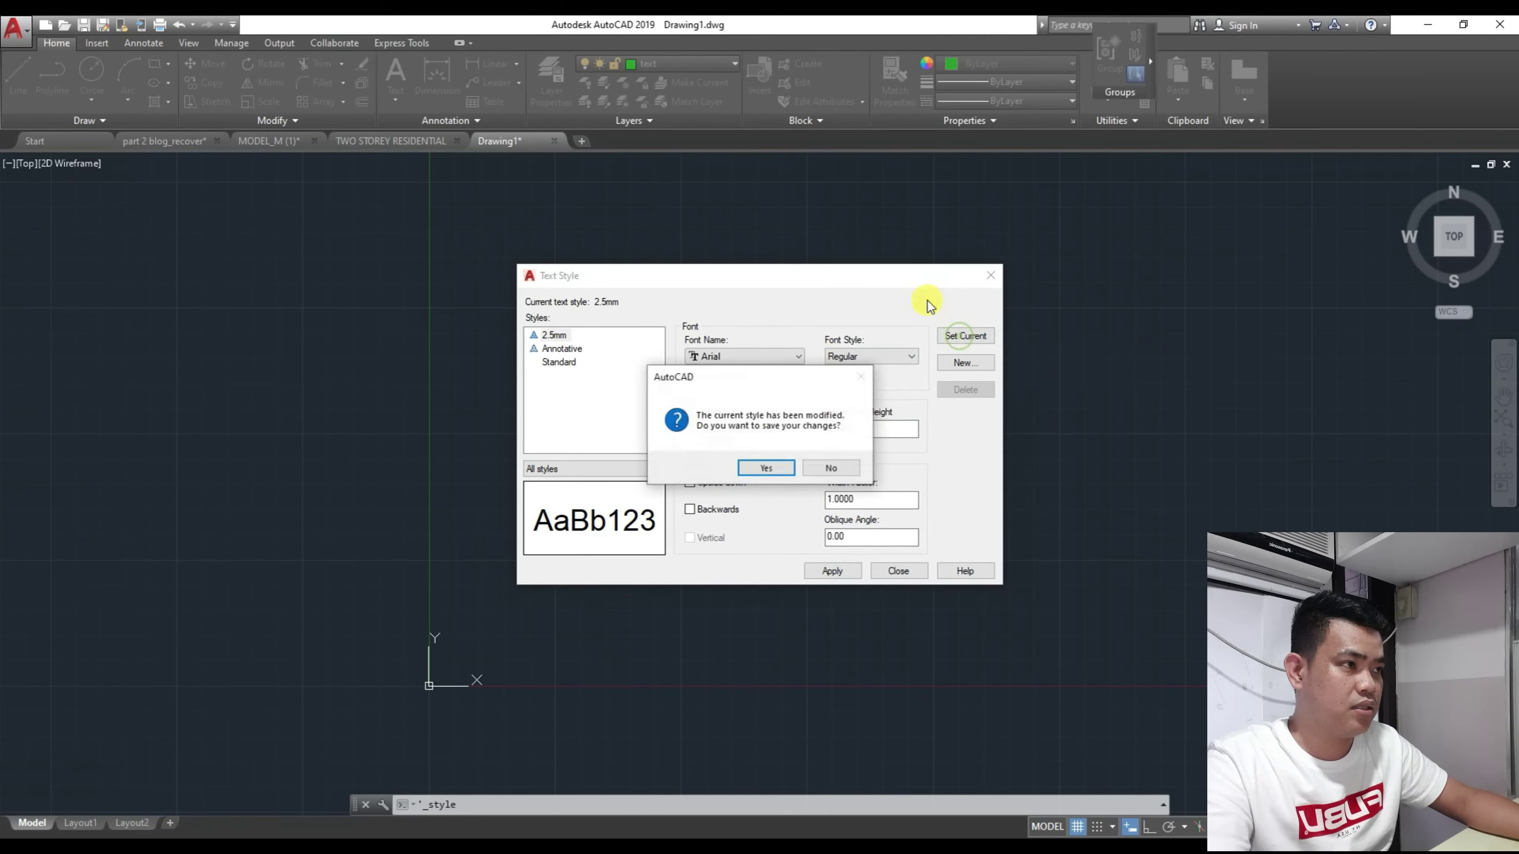
pyautogui.click(757, 468)
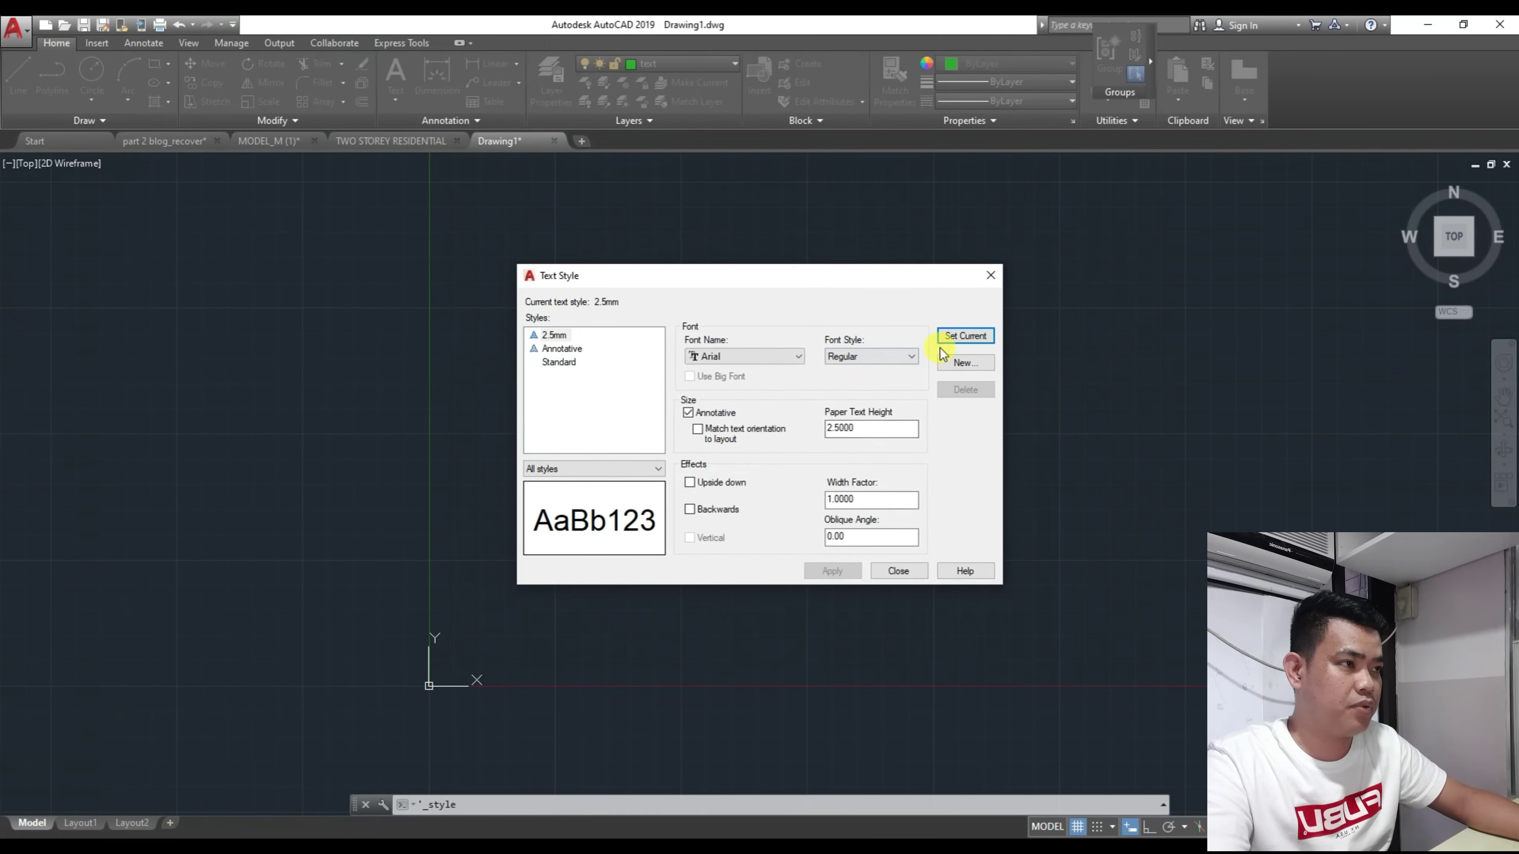
pyautogui.click(990, 277)
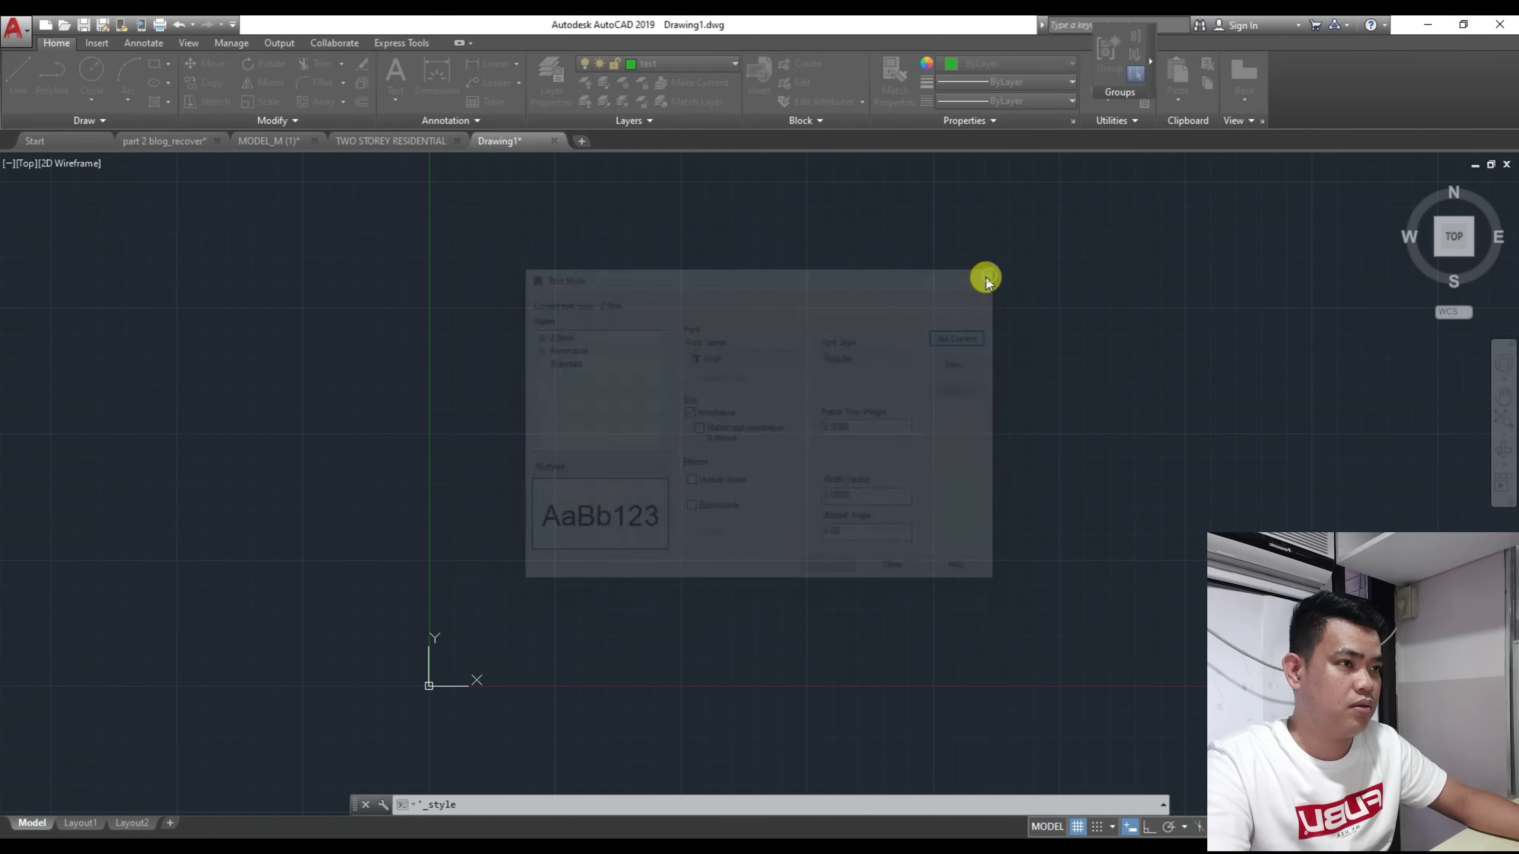
# Step: Place a multiline text reading 13200 near the origin in the 2.5mm style at the 1:1 annotation scale
pyautogui.moveTo(451, 435)
pyautogui.mouseDown(button='middle')
pyautogui.moveTo(542, 427)
pyautogui.moveTo(463, 417)
pyautogui.moveTo(427, 392)
pyautogui.mouseUp(button='middle')
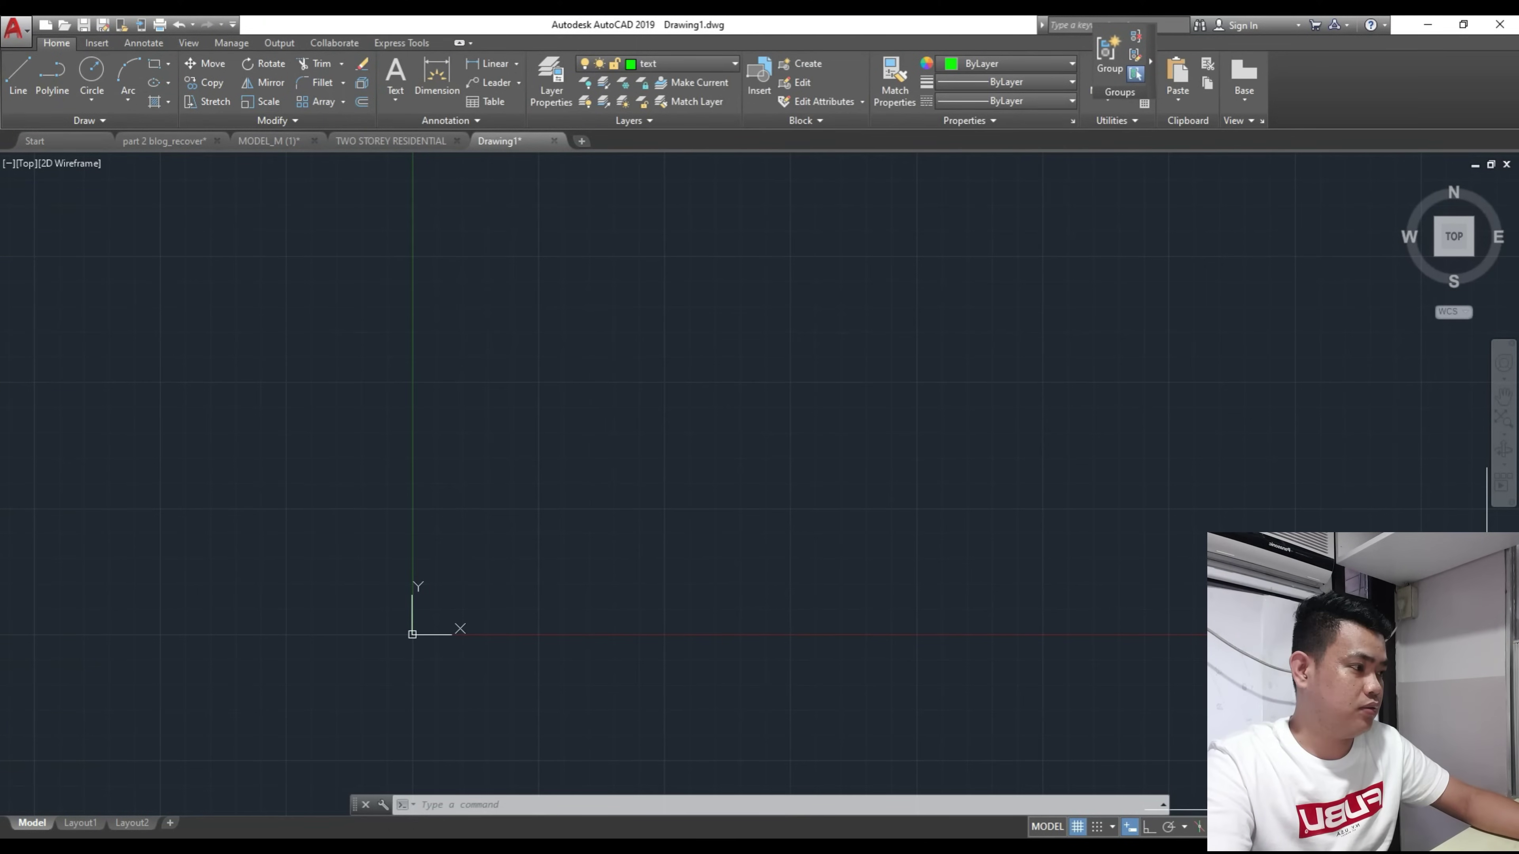
pyautogui.scroll(4, 550, 475)
pyautogui.write('t')
pyautogui.rightClick(544, 472)
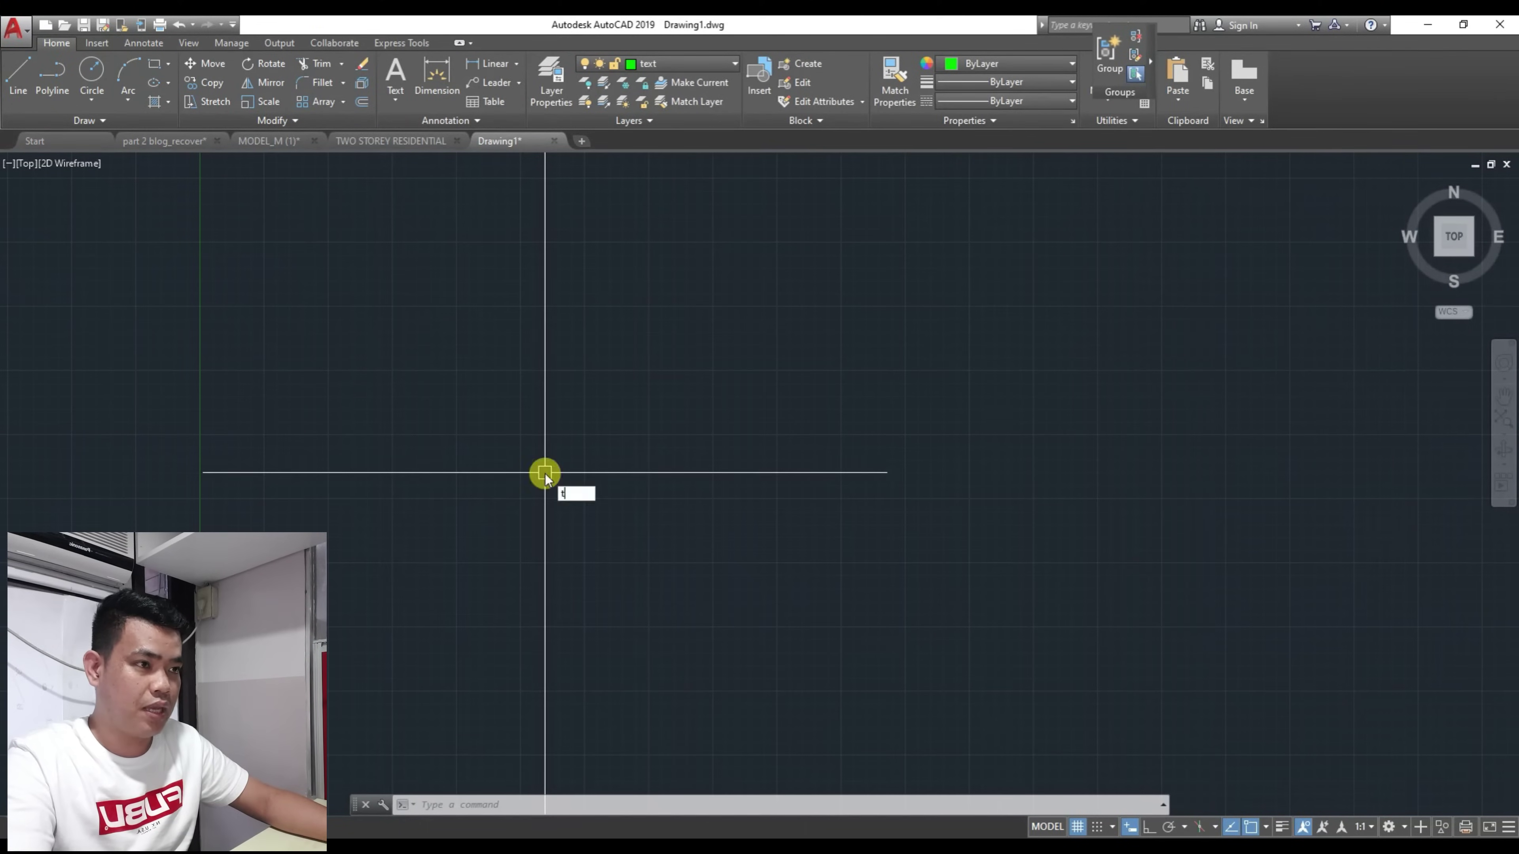
pyautogui.click(509, 426)
pyautogui.click(1032, 575)
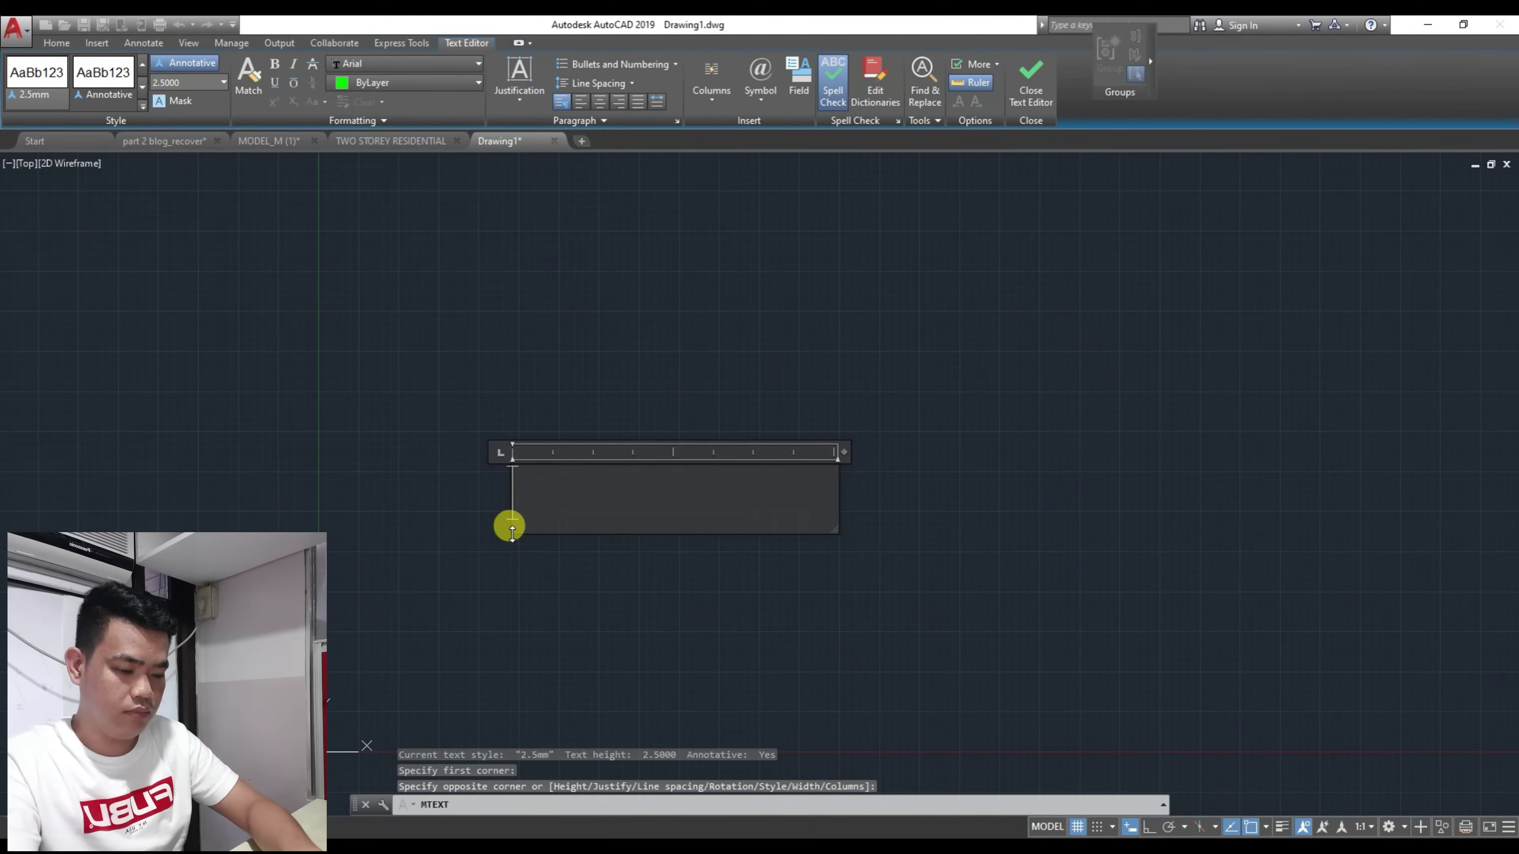
pyautogui.press('BackSpace')
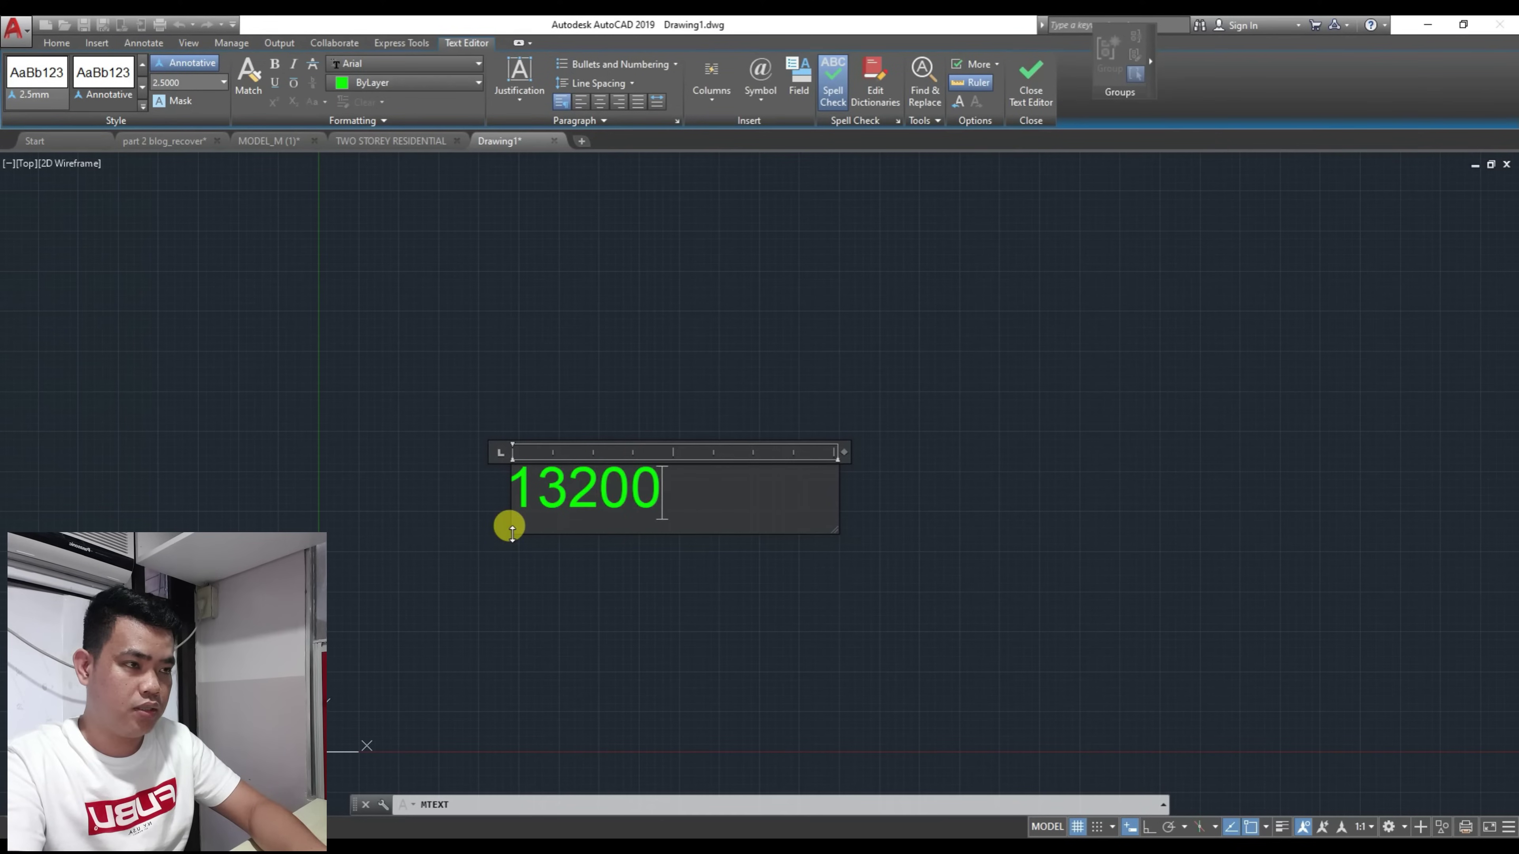
pyautogui.click(514, 600)
pyautogui.scroll(4, 581, 530)
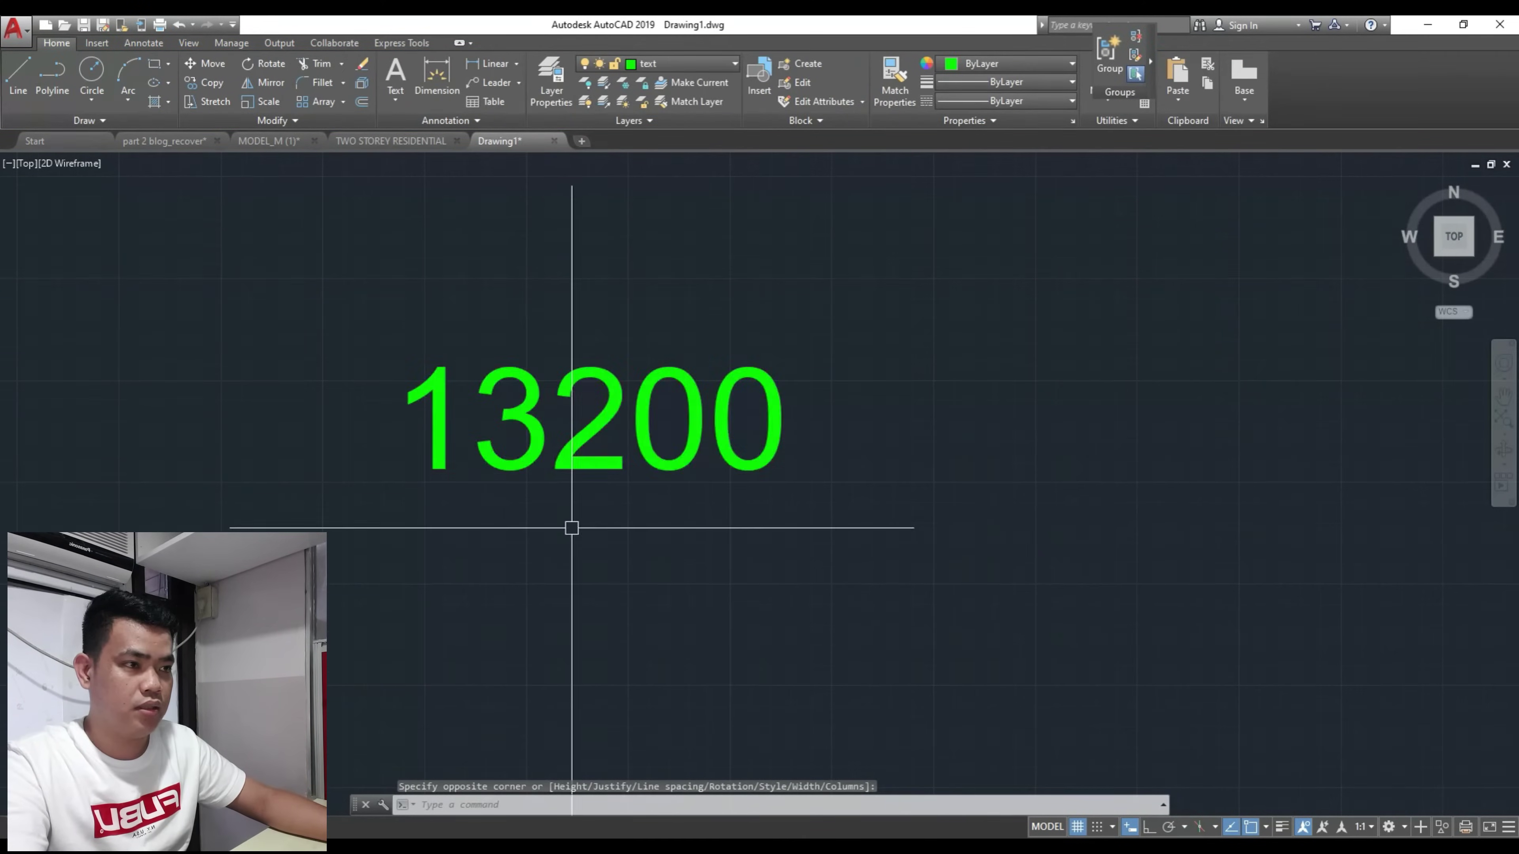
pyautogui.scroll(-2, 580, 389)
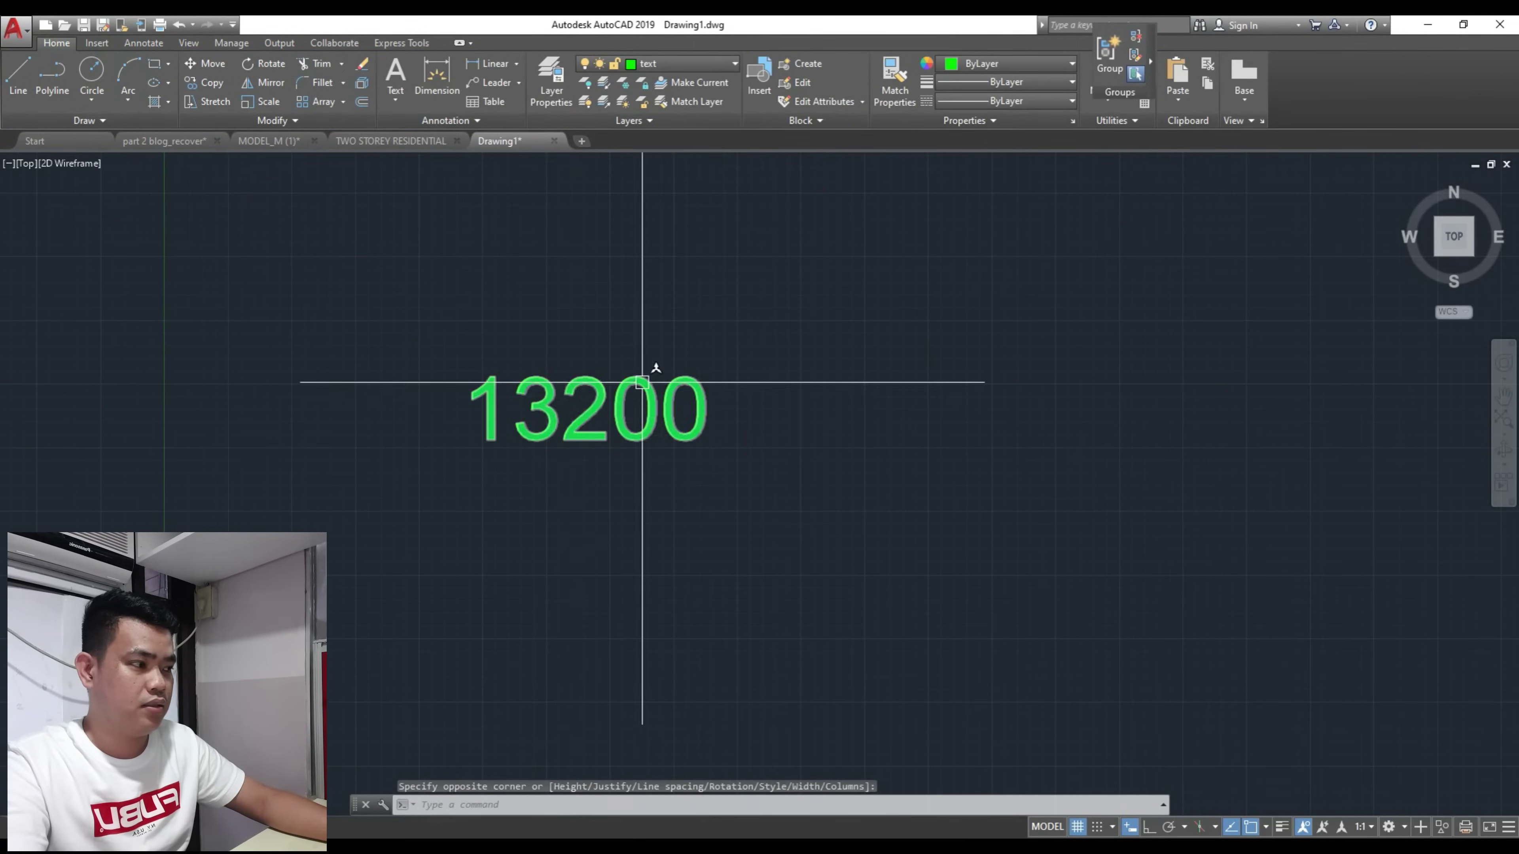
# Step: Set the annotation scale to 1:10 and place a second multiline text reading 13200 just above the first one
pyautogui.click(1362, 828)
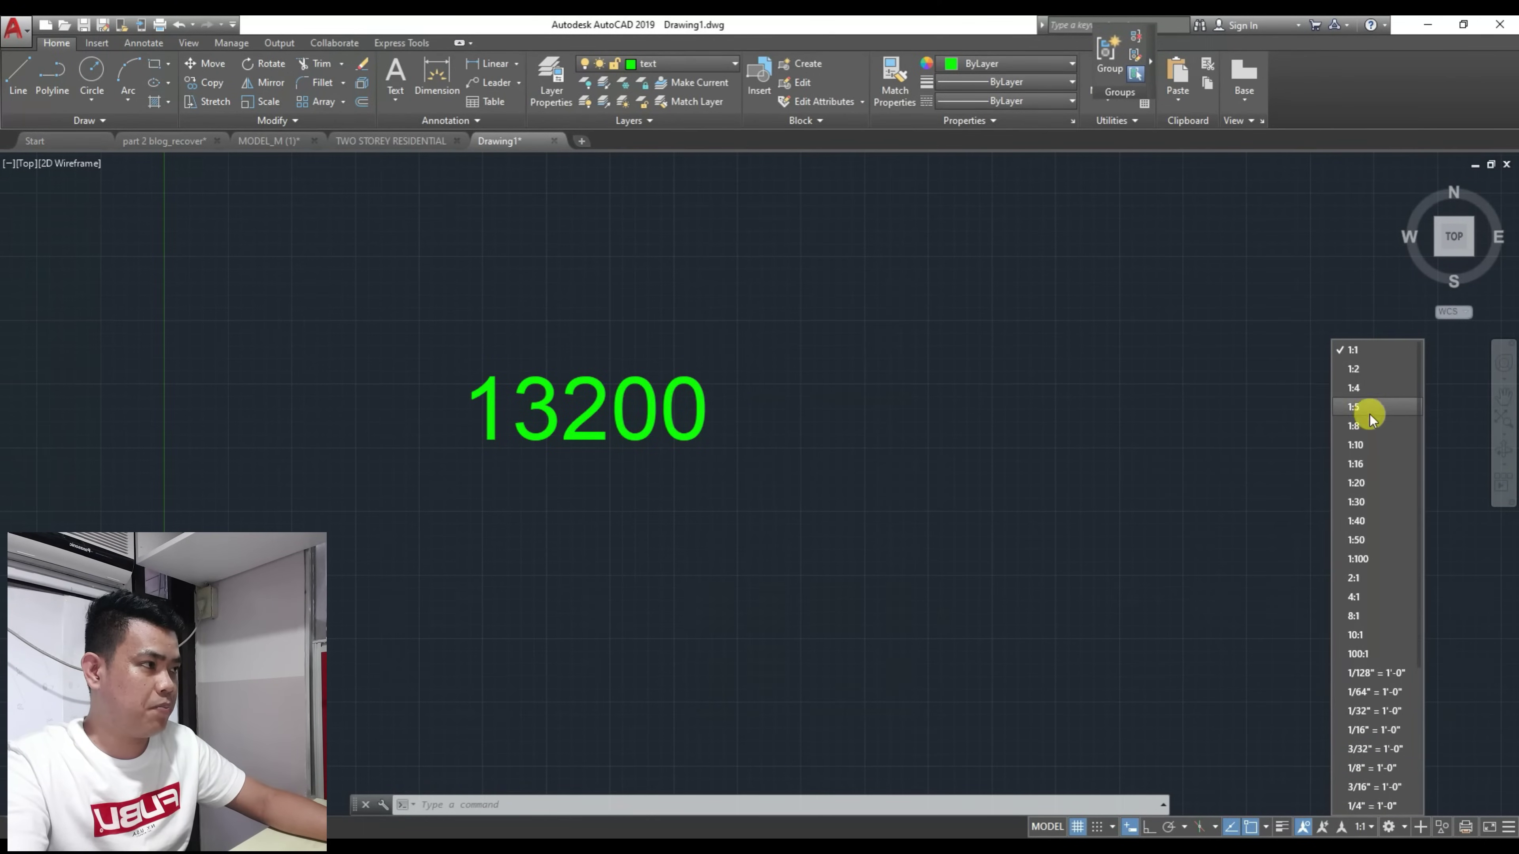
pyautogui.click(1356, 446)
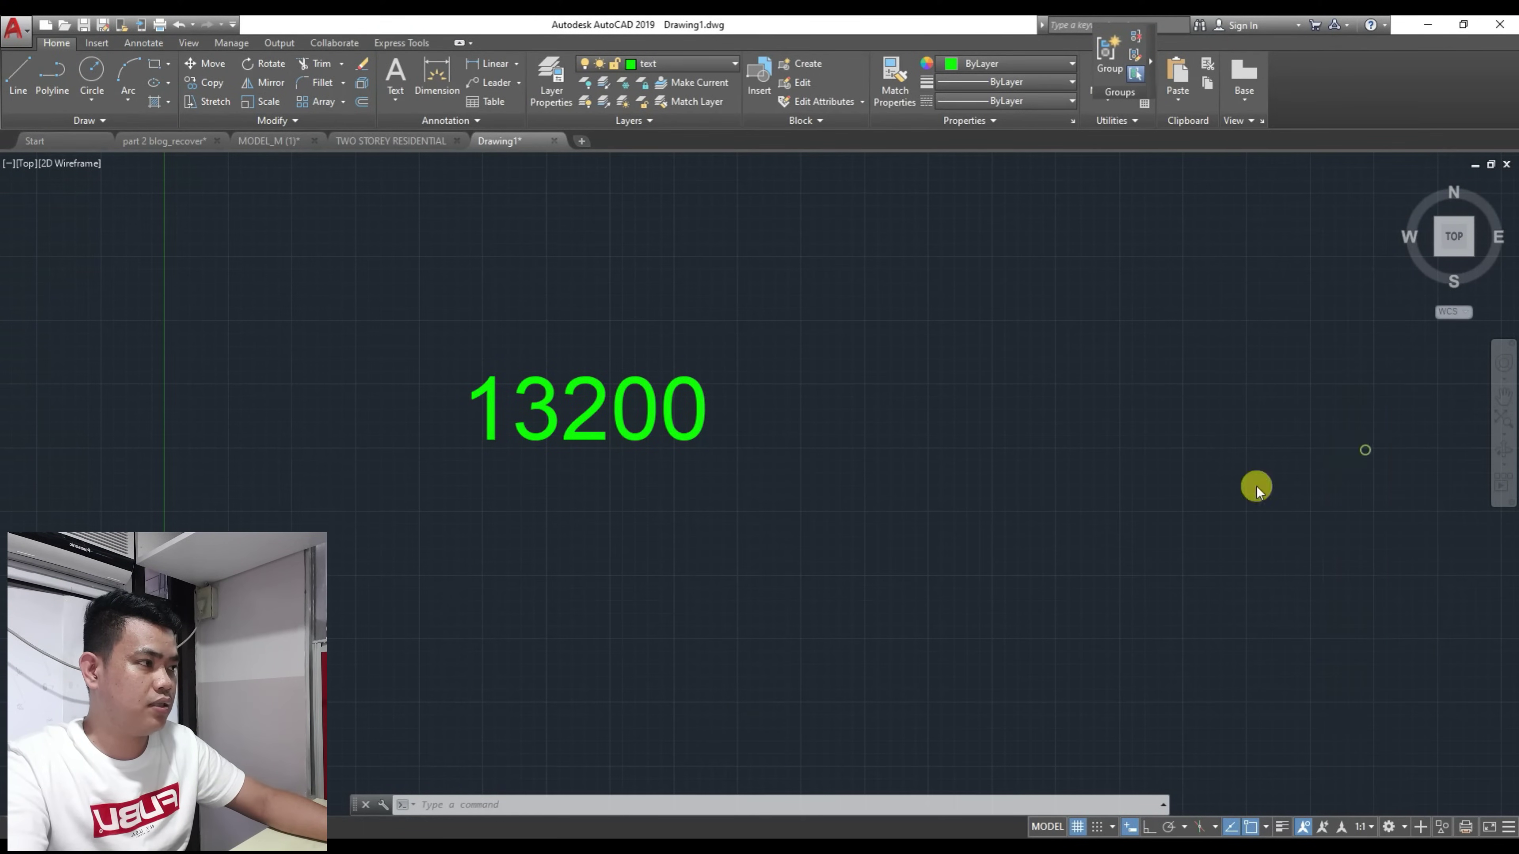
pyautogui.scroll(-3, 620, 518)
pyautogui.write('t')
pyautogui.press('Return')
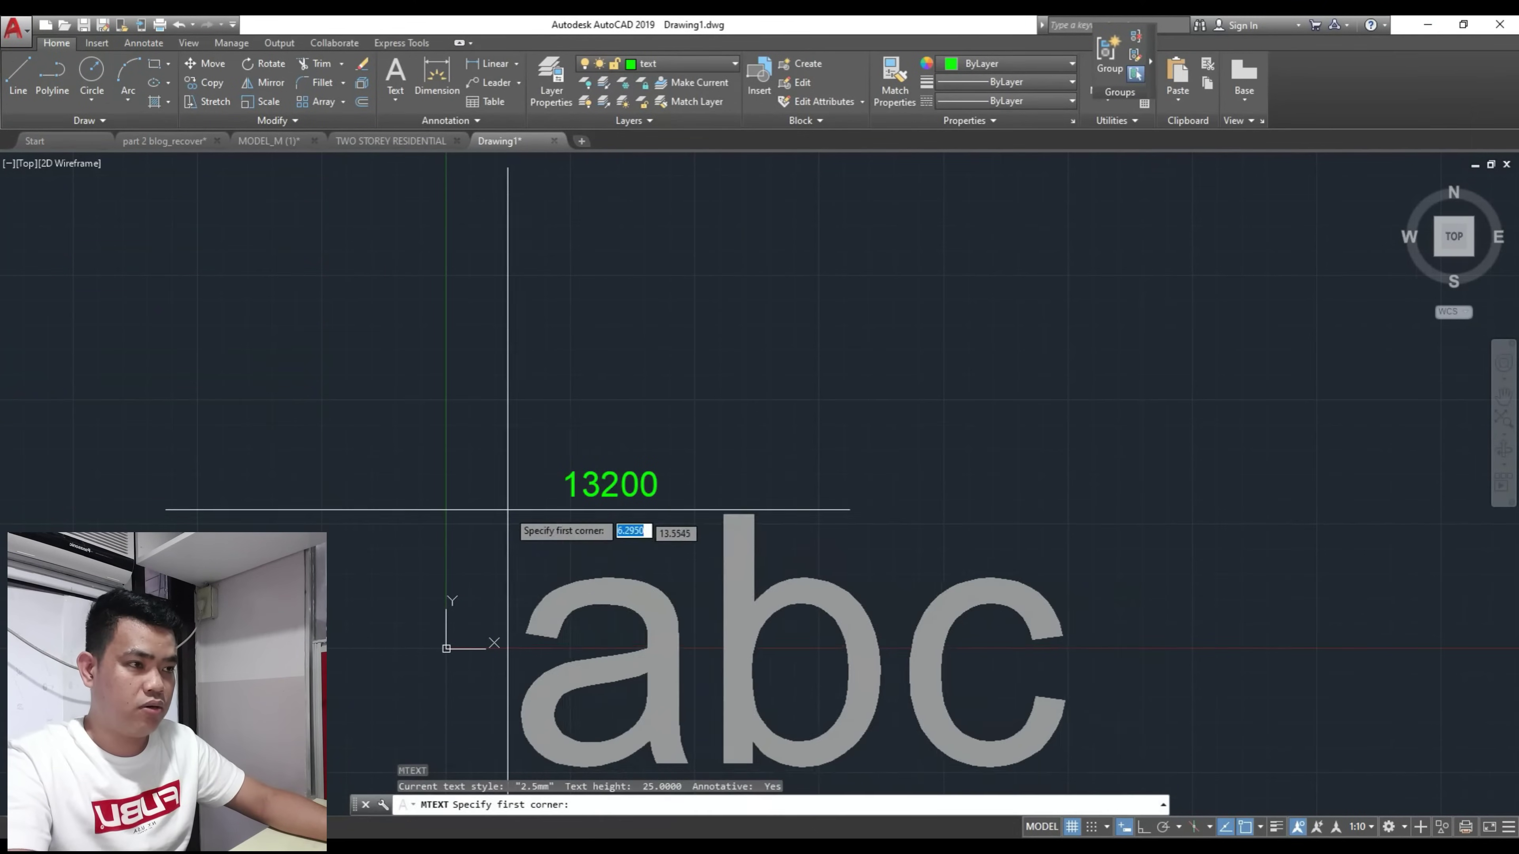
pyautogui.scroll(-3, 526, 324)
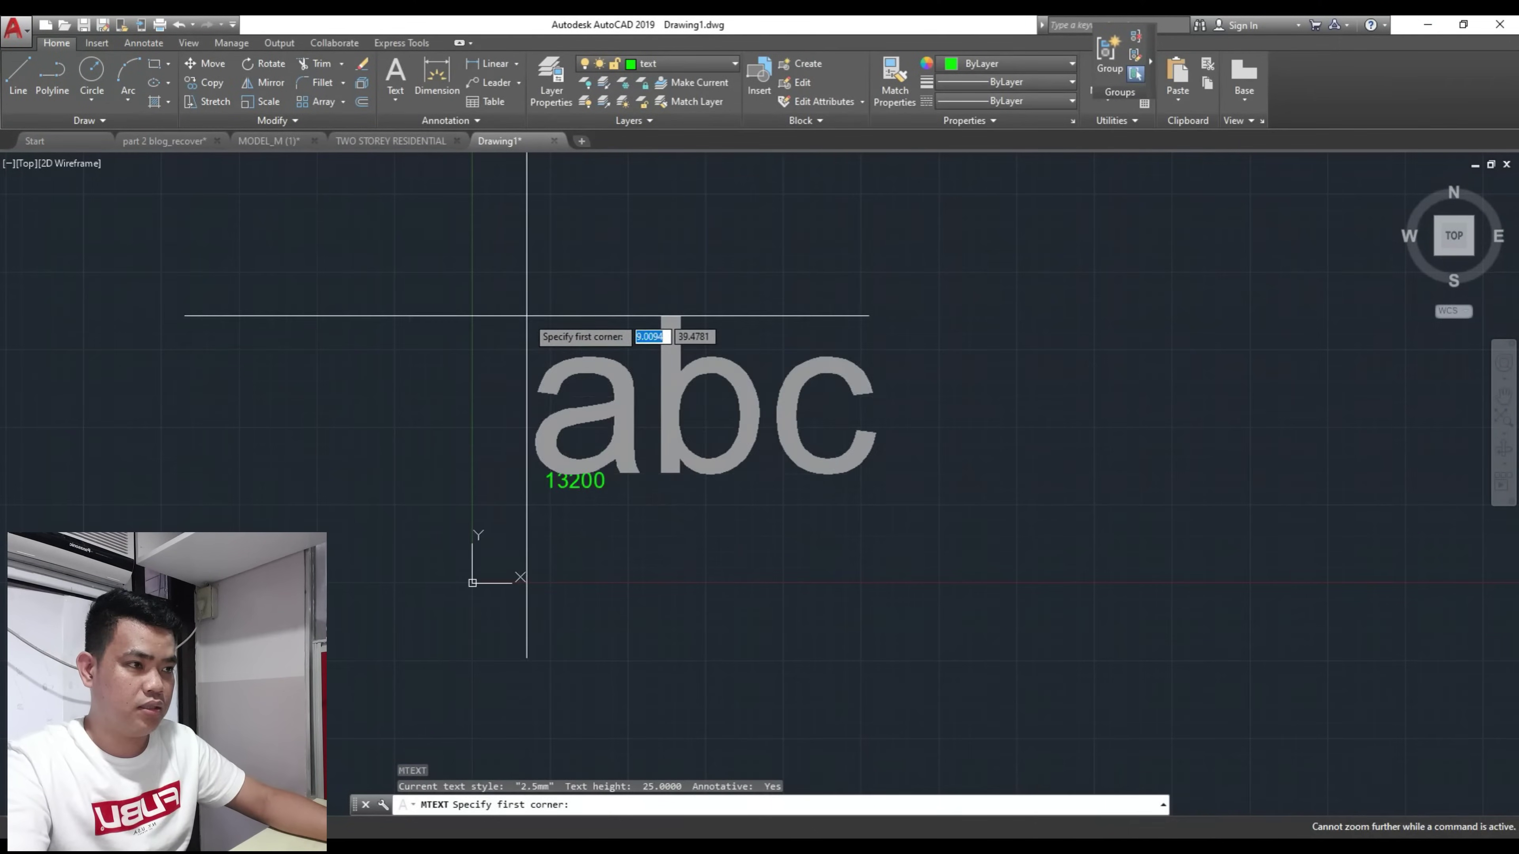
pyautogui.click(570, 254)
pyautogui.click(1106, 459)
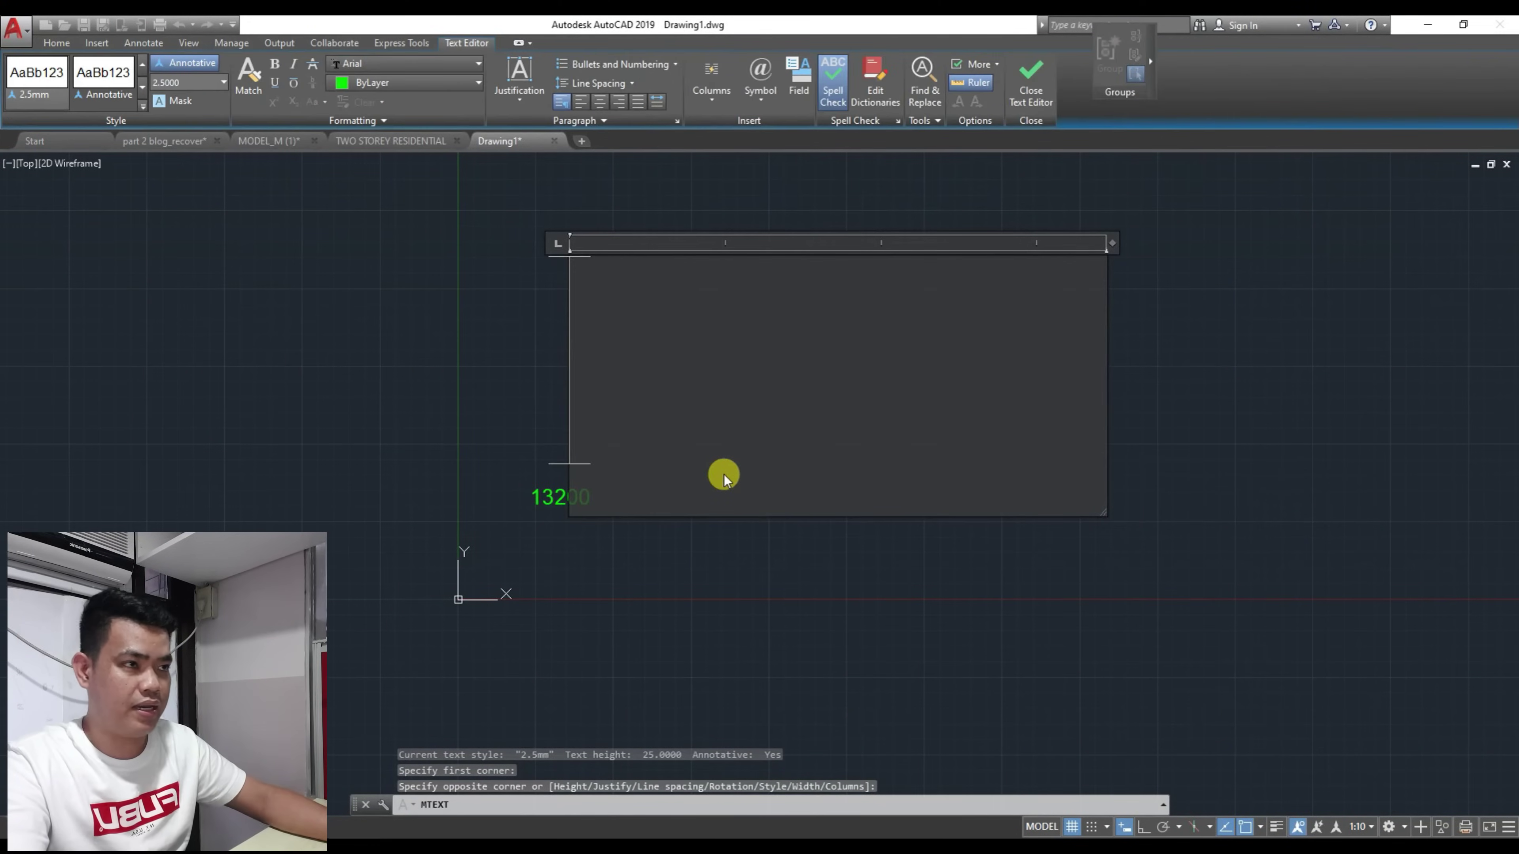
pyautogui.write('T')
pyautogui.press('BackSpace')
pyautogui.write('1')
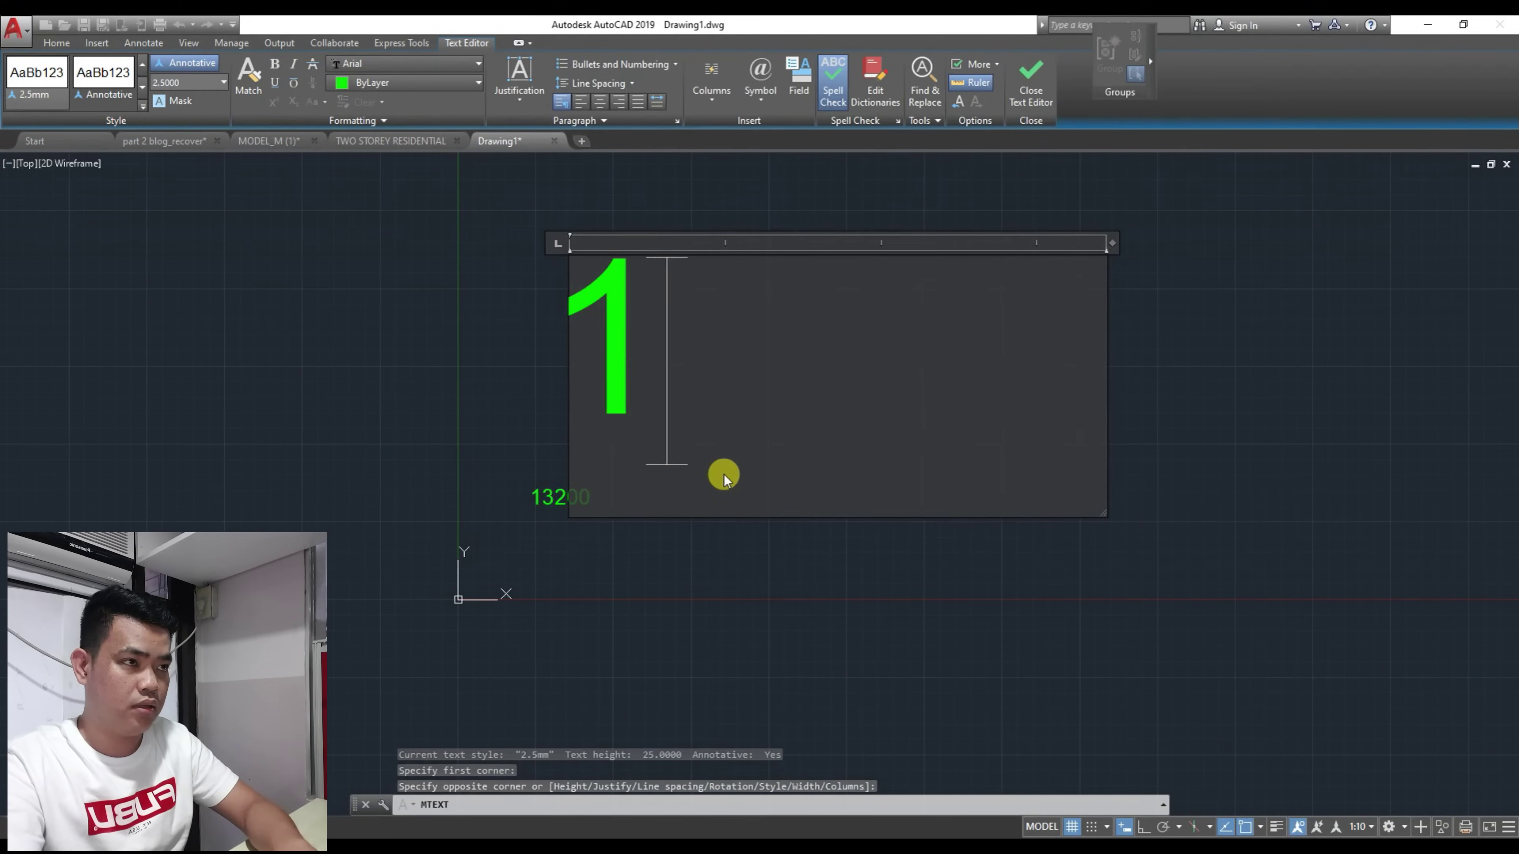
pyautogui.write('3200')
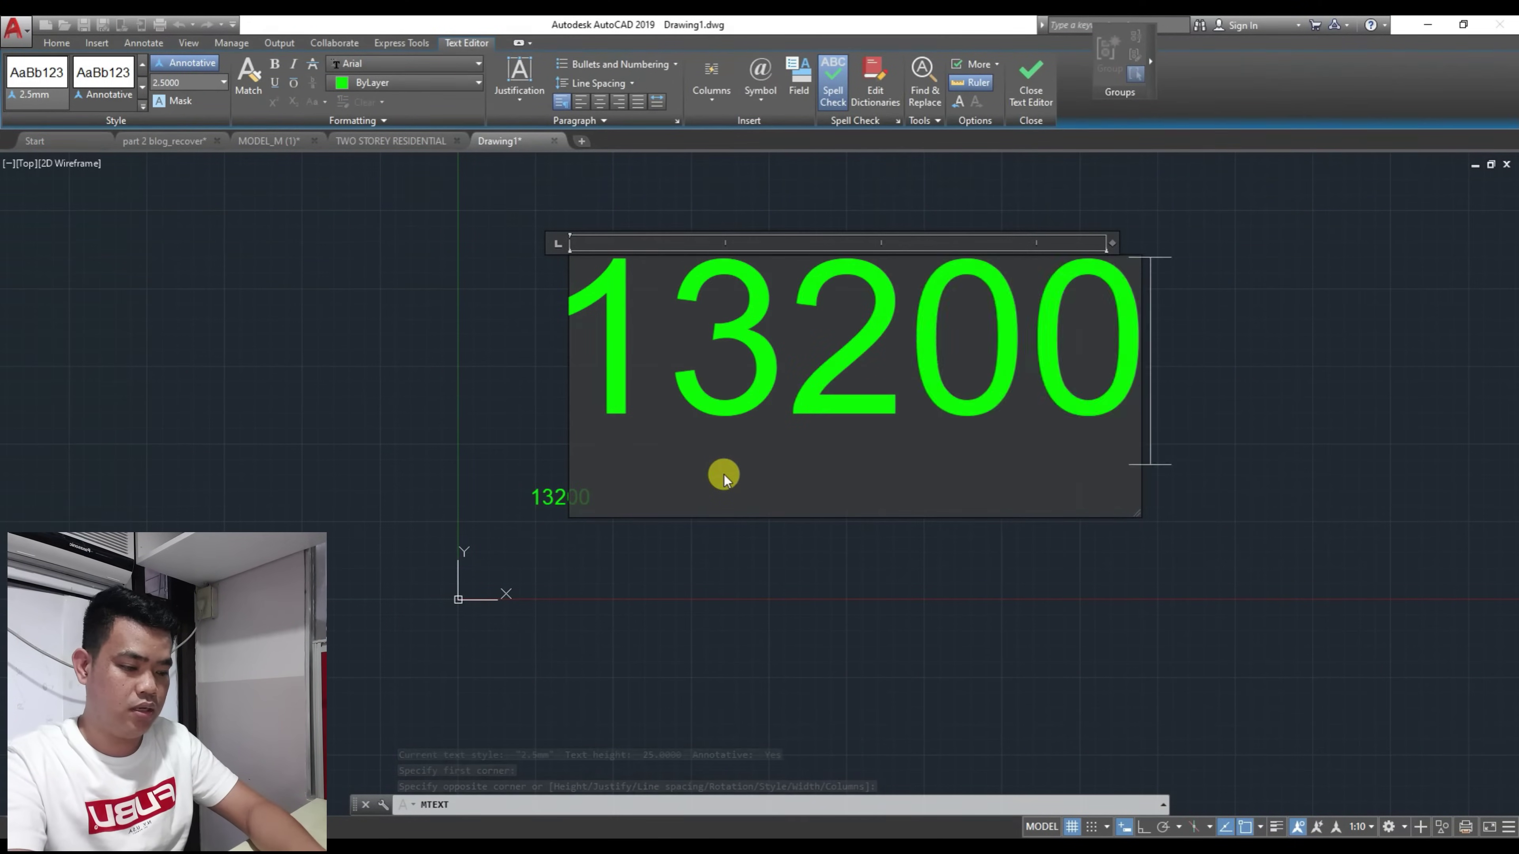
pyautogui.click(765, 640)
pyautogui.scroll(-3, 666, 475)
pyautogui.press('Escape')
pyautogui.press('Escape')
# Step: Move the larger 13200 text about 25 mm upward, away from the smaller one
pyautogui.scroll(-1, 668, 475)
pyautogui.click(699, 453)
pyautogui.scroll(2, 697, 454)
pyautogui.moveTo(698, 456); pyautogui.dragTo(651, 517, button='middle')
pyautogui.write('m')
pyautogui.press('space')
pyautogui.click(631, 581)
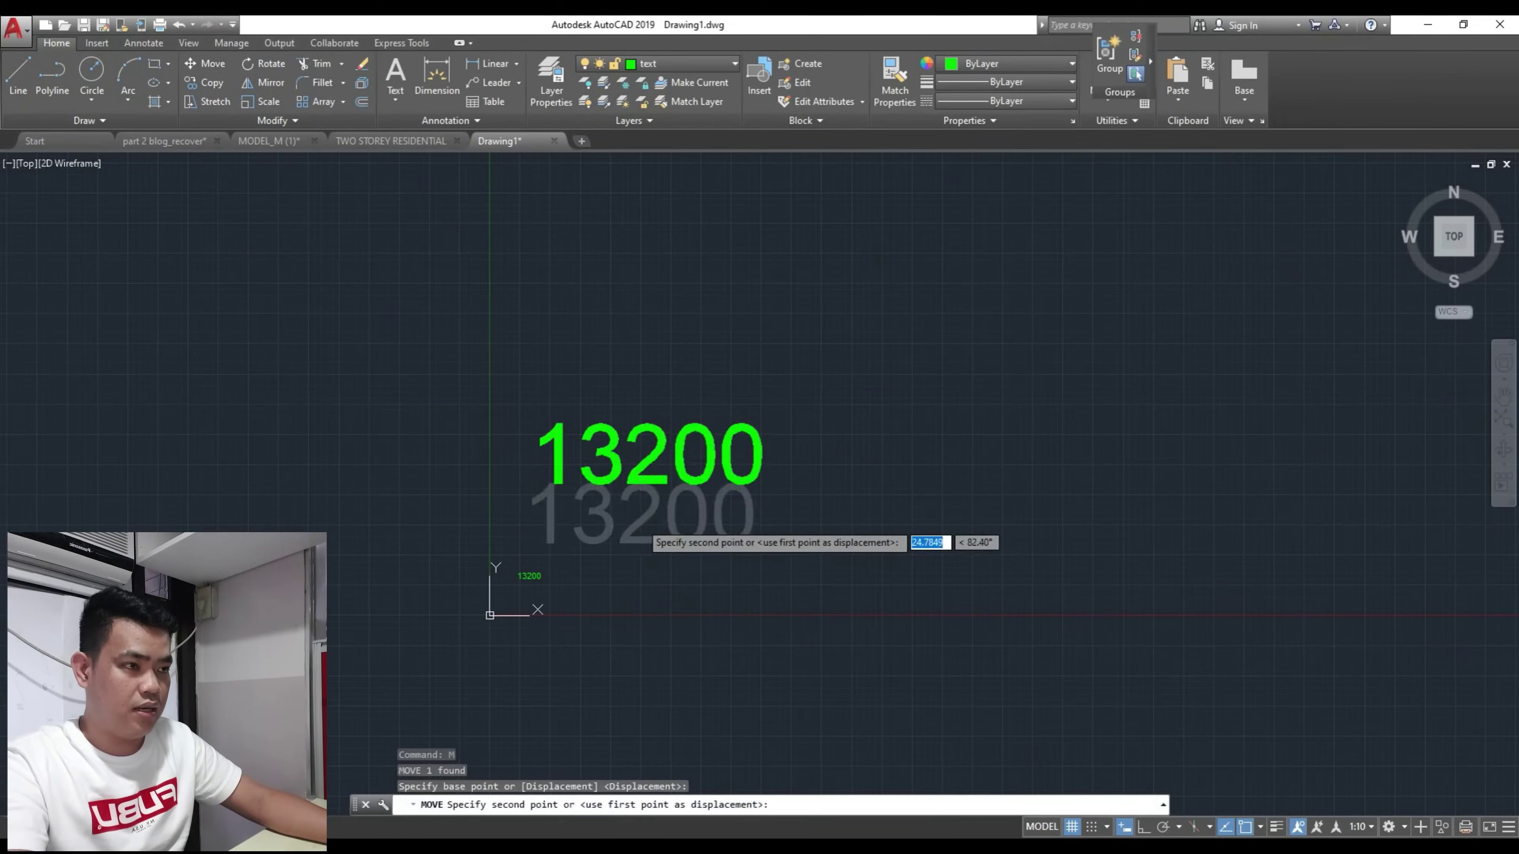
pyautogui.click(641, 523)
pyautogui.scroll(4, 615, 446)
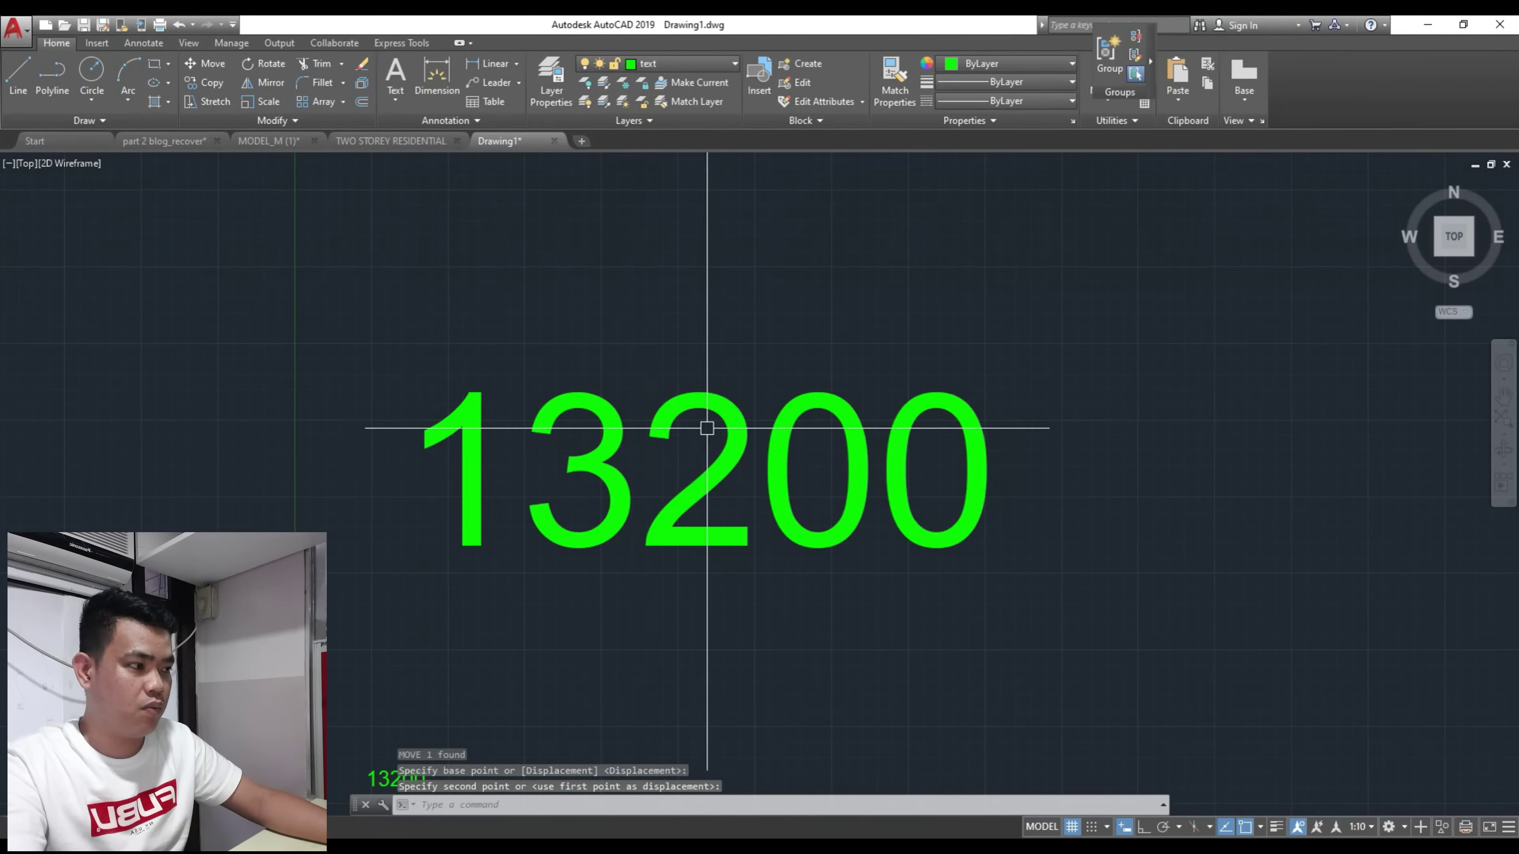
# Step: Set the annotation scale to 1:100 and place a third multiline text reading 13200 beside the 1:10 text
pyautogui.scroll(-4, 658, 428)
pyautogui.click(1358, 826)
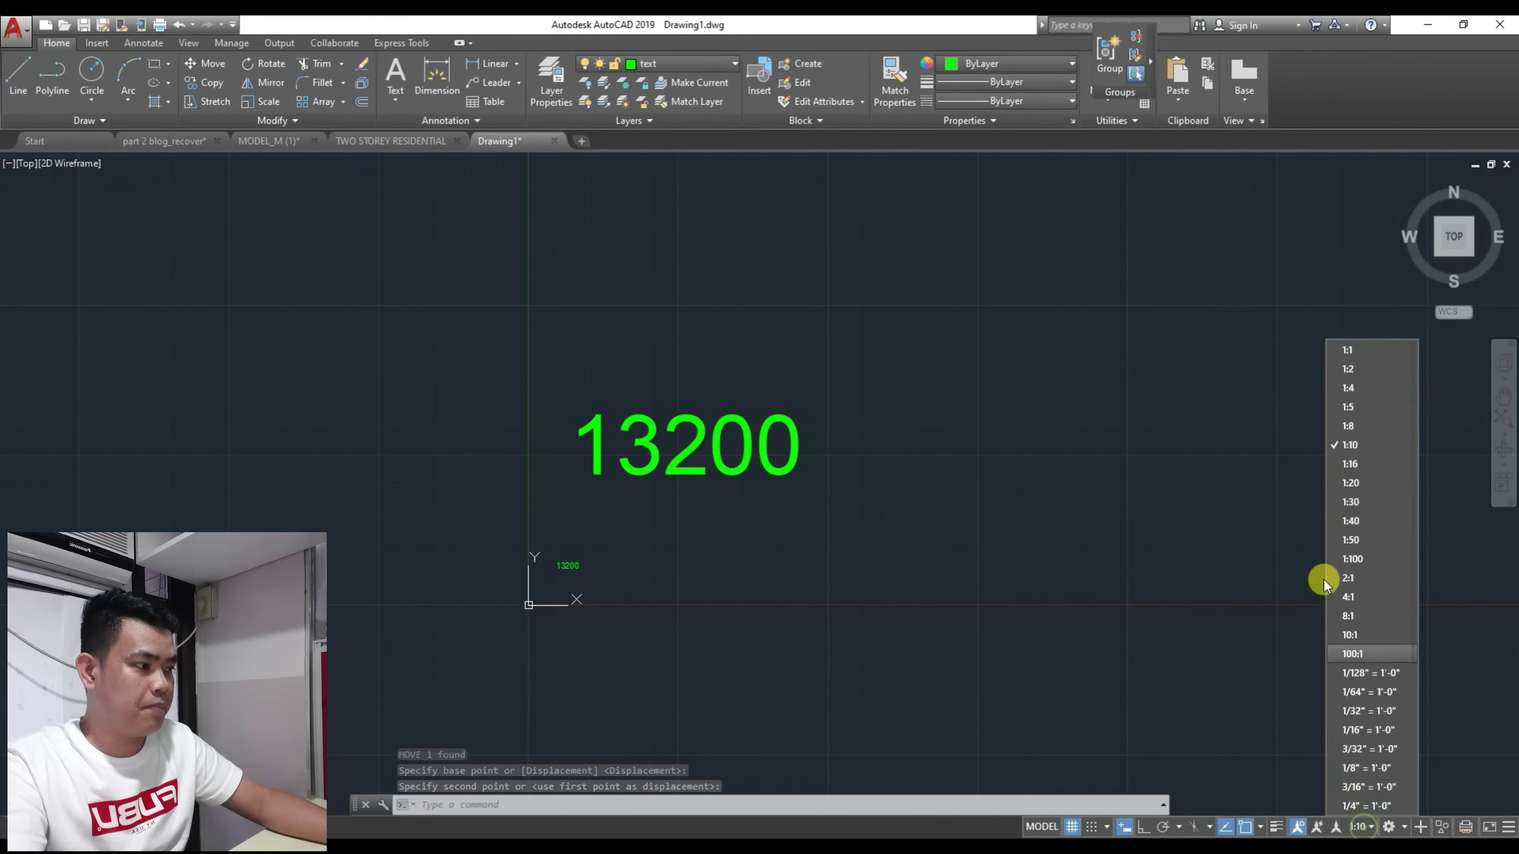
pyautogui.click(1353, 559)
pyautogui.moveTo(664, 591); pyautogui.dragTo(617, 533, button='middle')
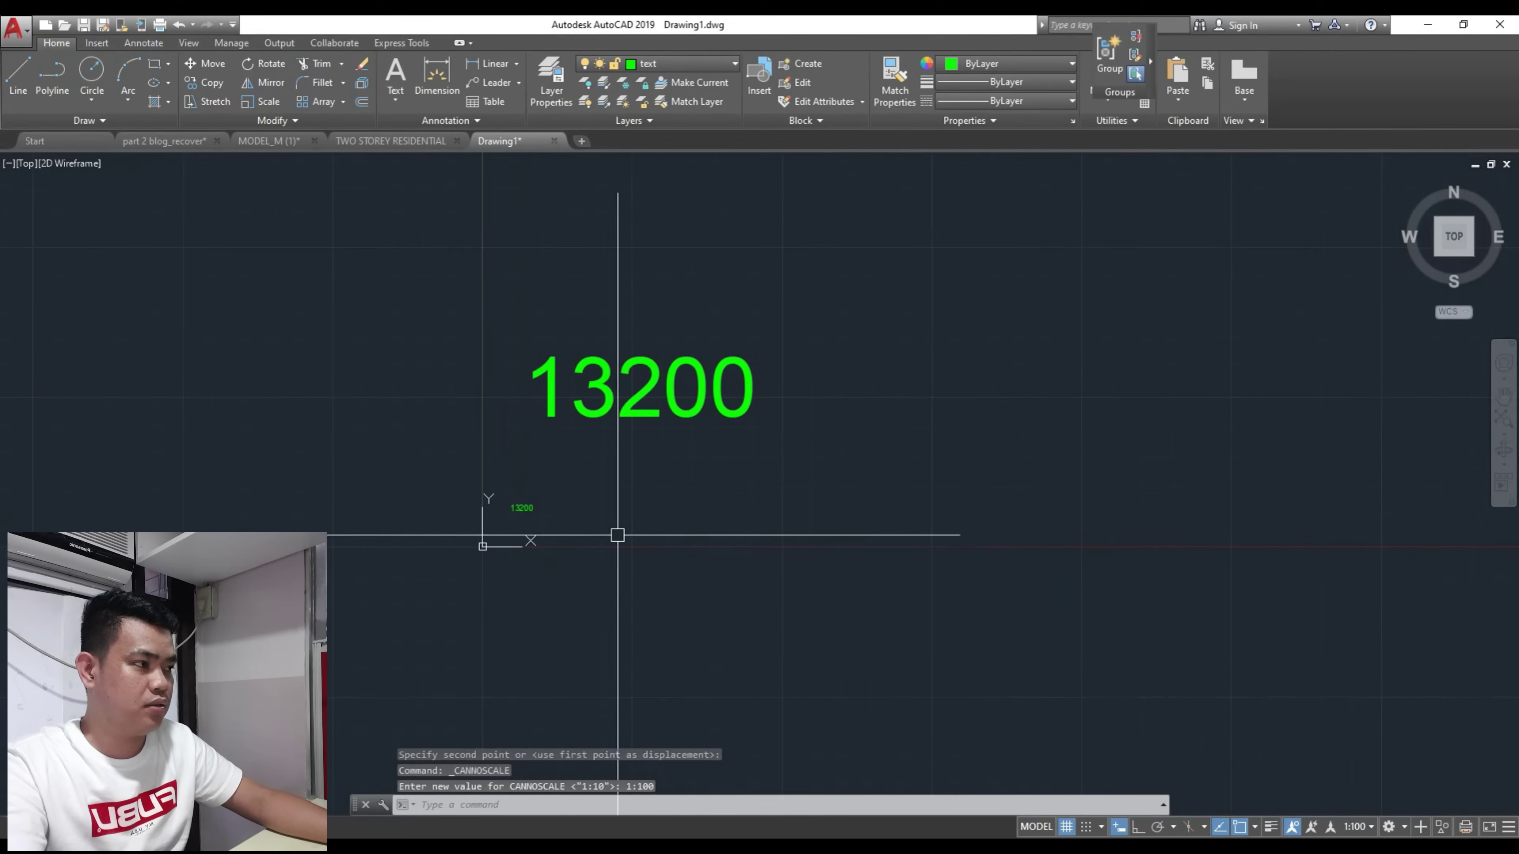
pyautogui.write('t')
pyautogui.press('Return')
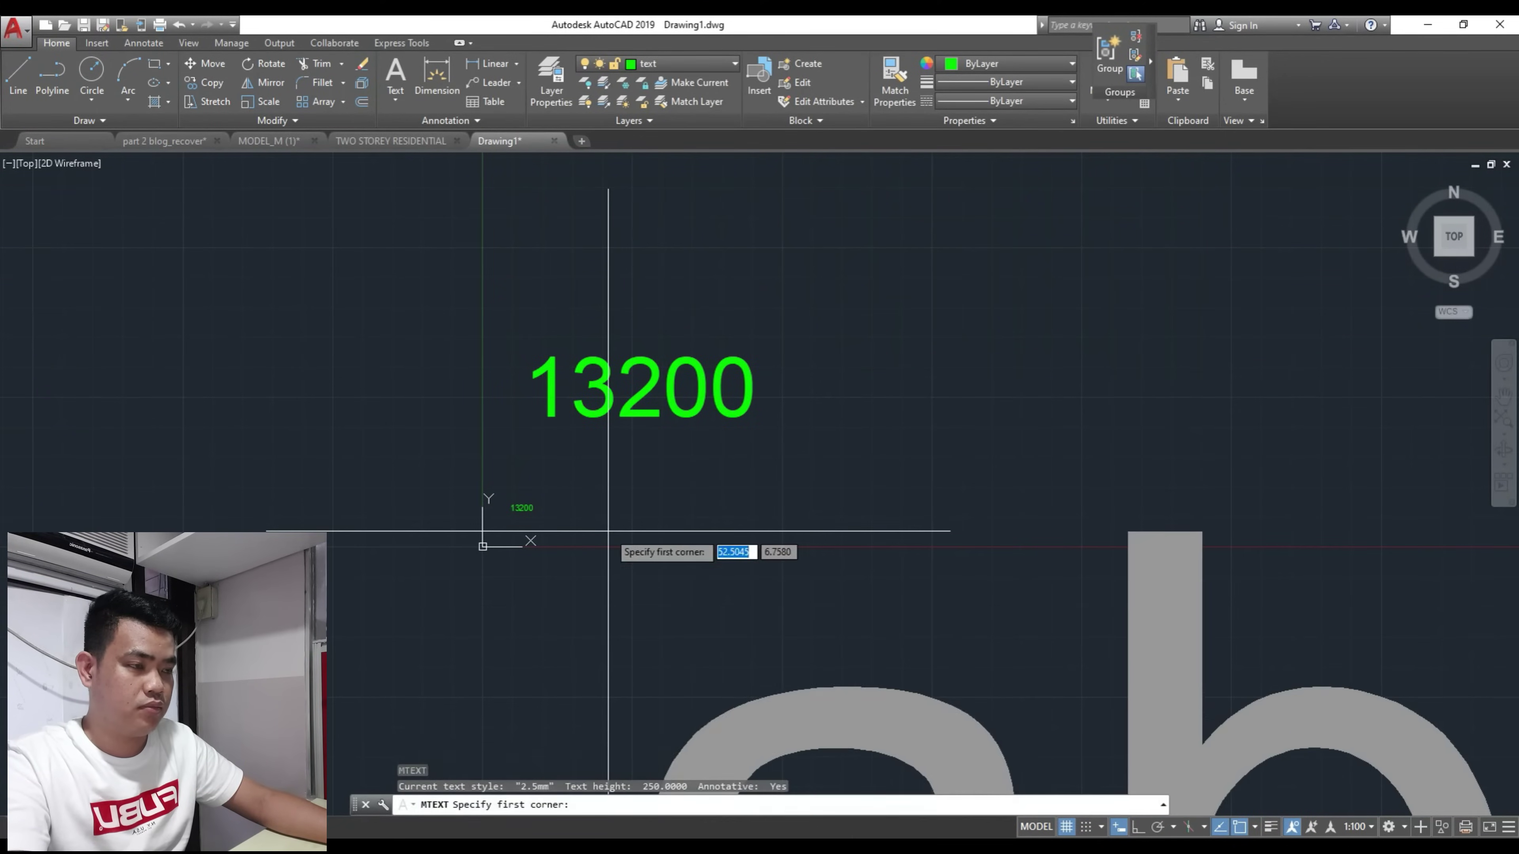
pyautogui.scroll(-5, 617, 511)
pyautogui.moveTo(677, 565); pyautogui.dragTo(592, 542, button='middle')
pyautogui.scroll(-2, 631, 316)
pyautogui.click(631, 316)
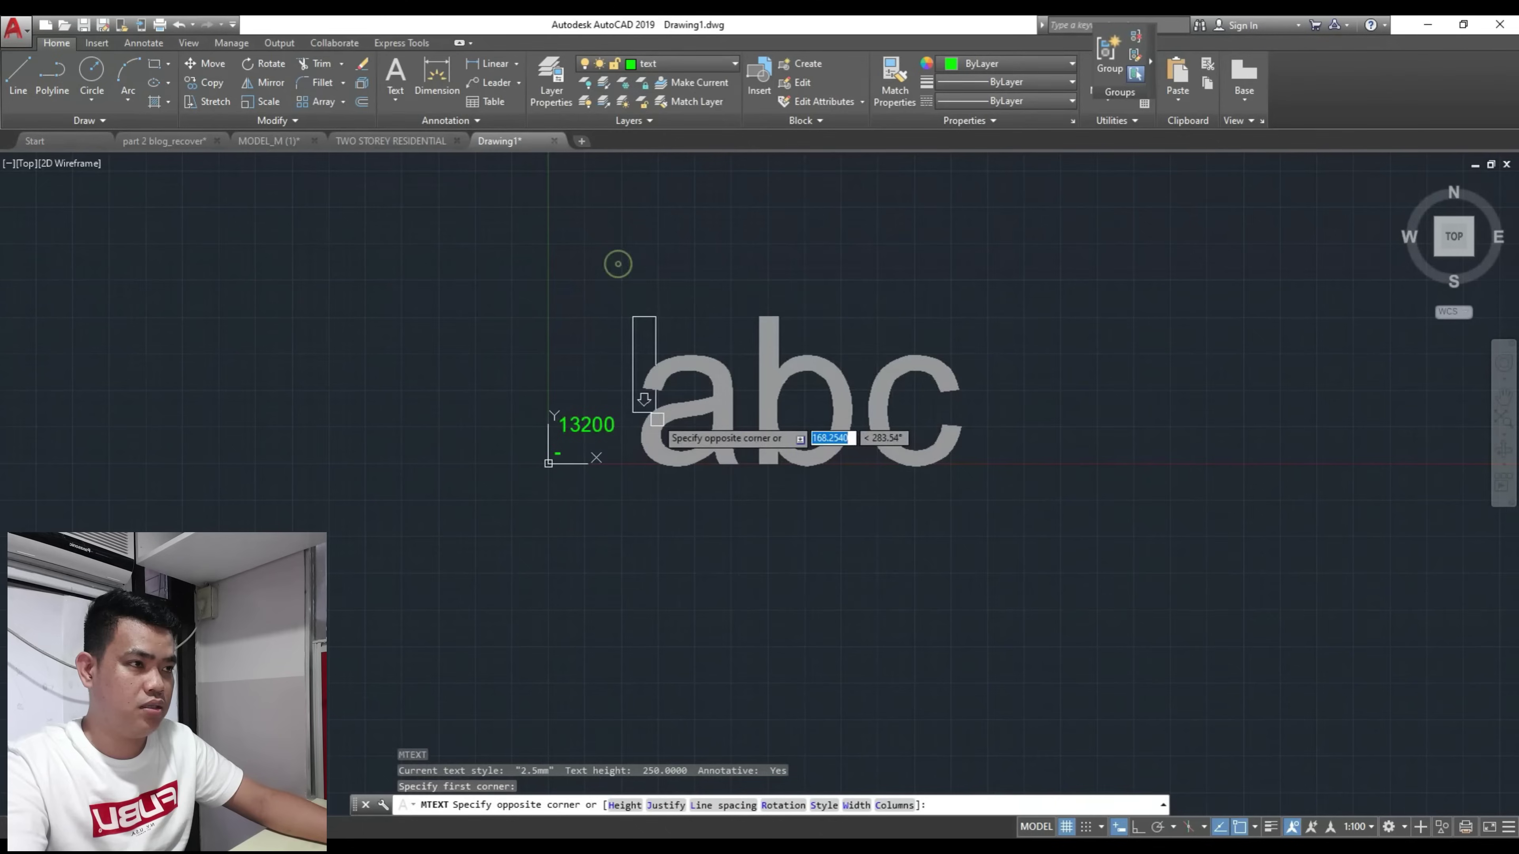
pyautogui.click(1194, 564)
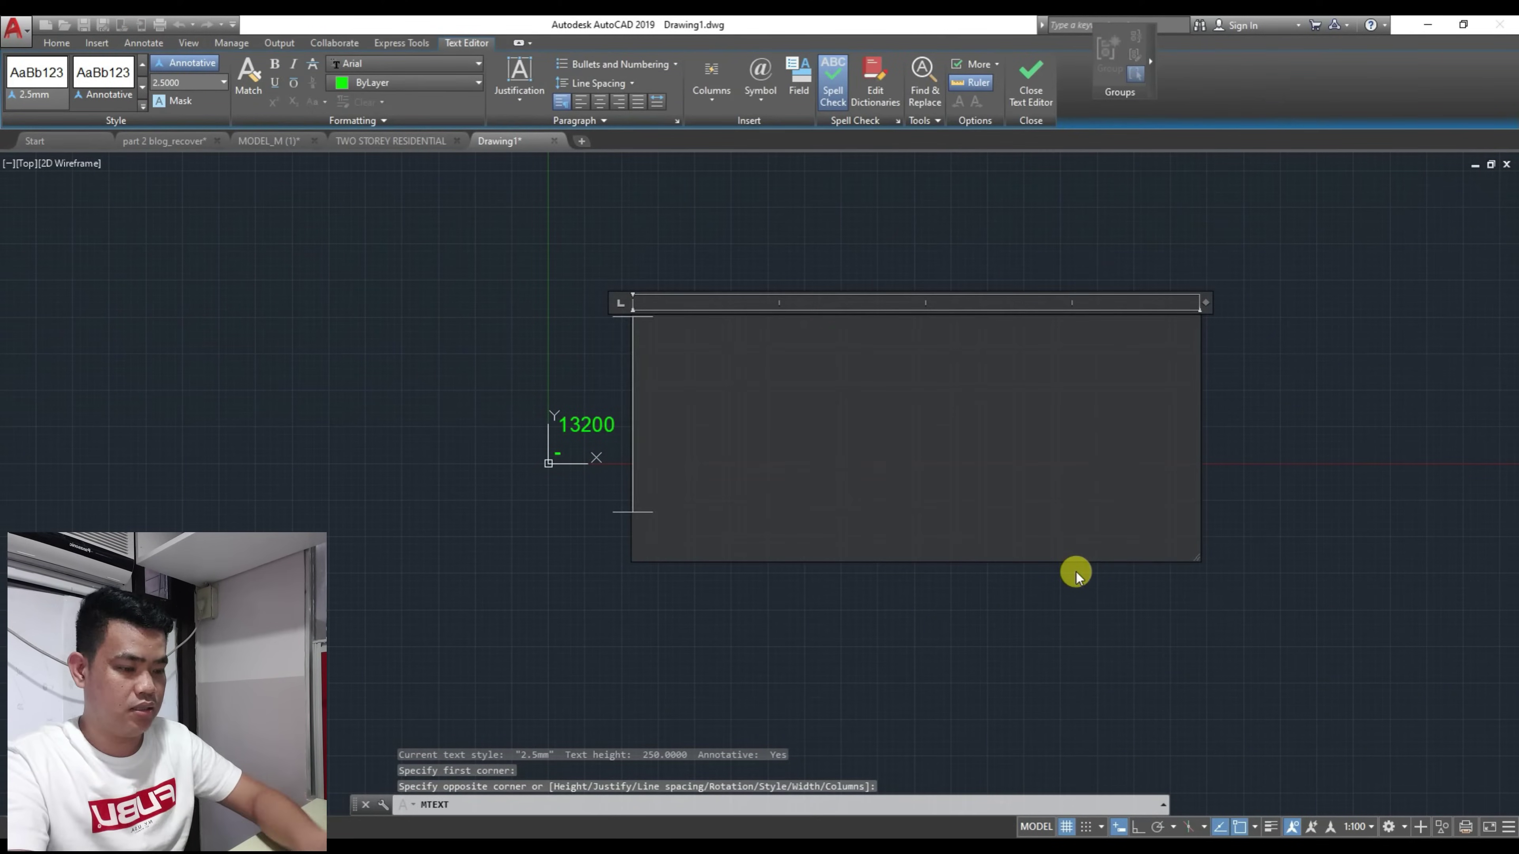
pyautogui.write('FK')
pyautogui.press('BackSpace')
pyautogui.press('BackSpace')
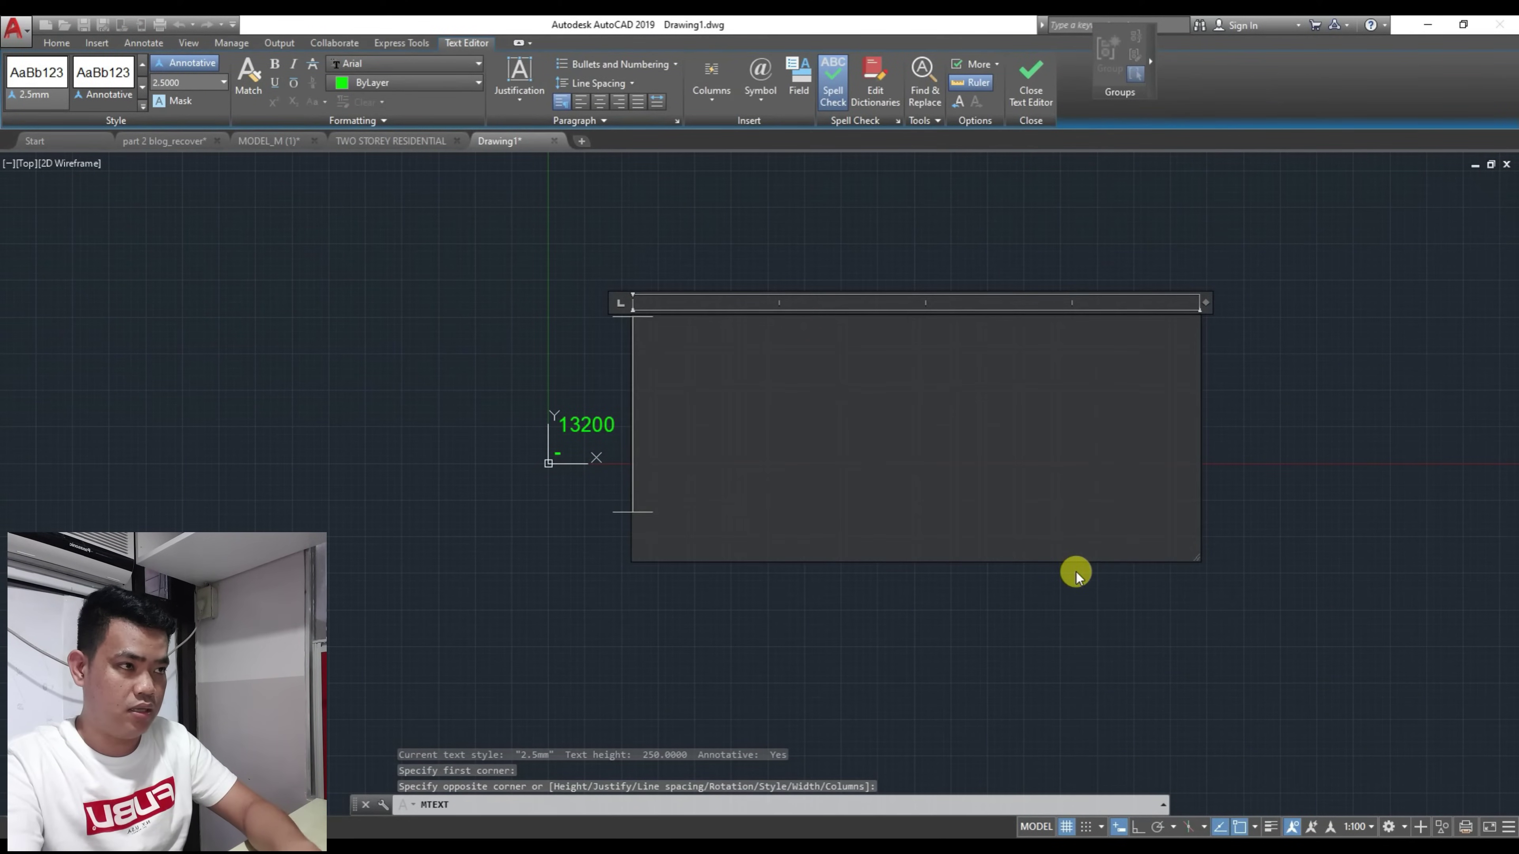
pyautogui.write('13')
pyautogui.write('00')
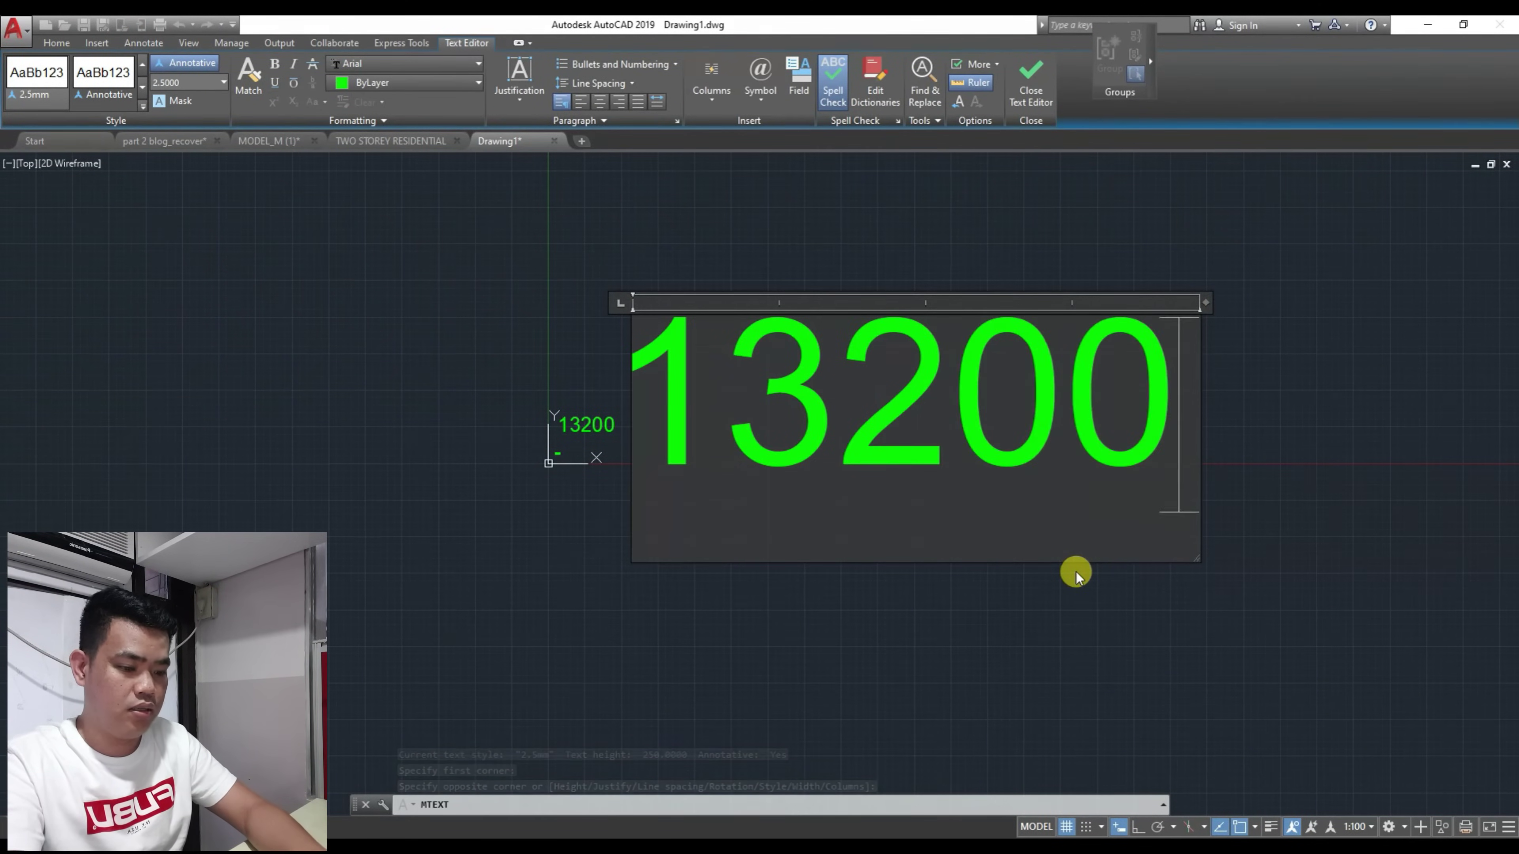
pyautogui.press('Escape')
# Step: Move the largest 13200 text slightly to the right and up, away from the smaller texts
pyautogui.scroll(-3, 870, 568)
pyautogui.click(868, 527)
pyautogui.scroll(6, 872, 538)
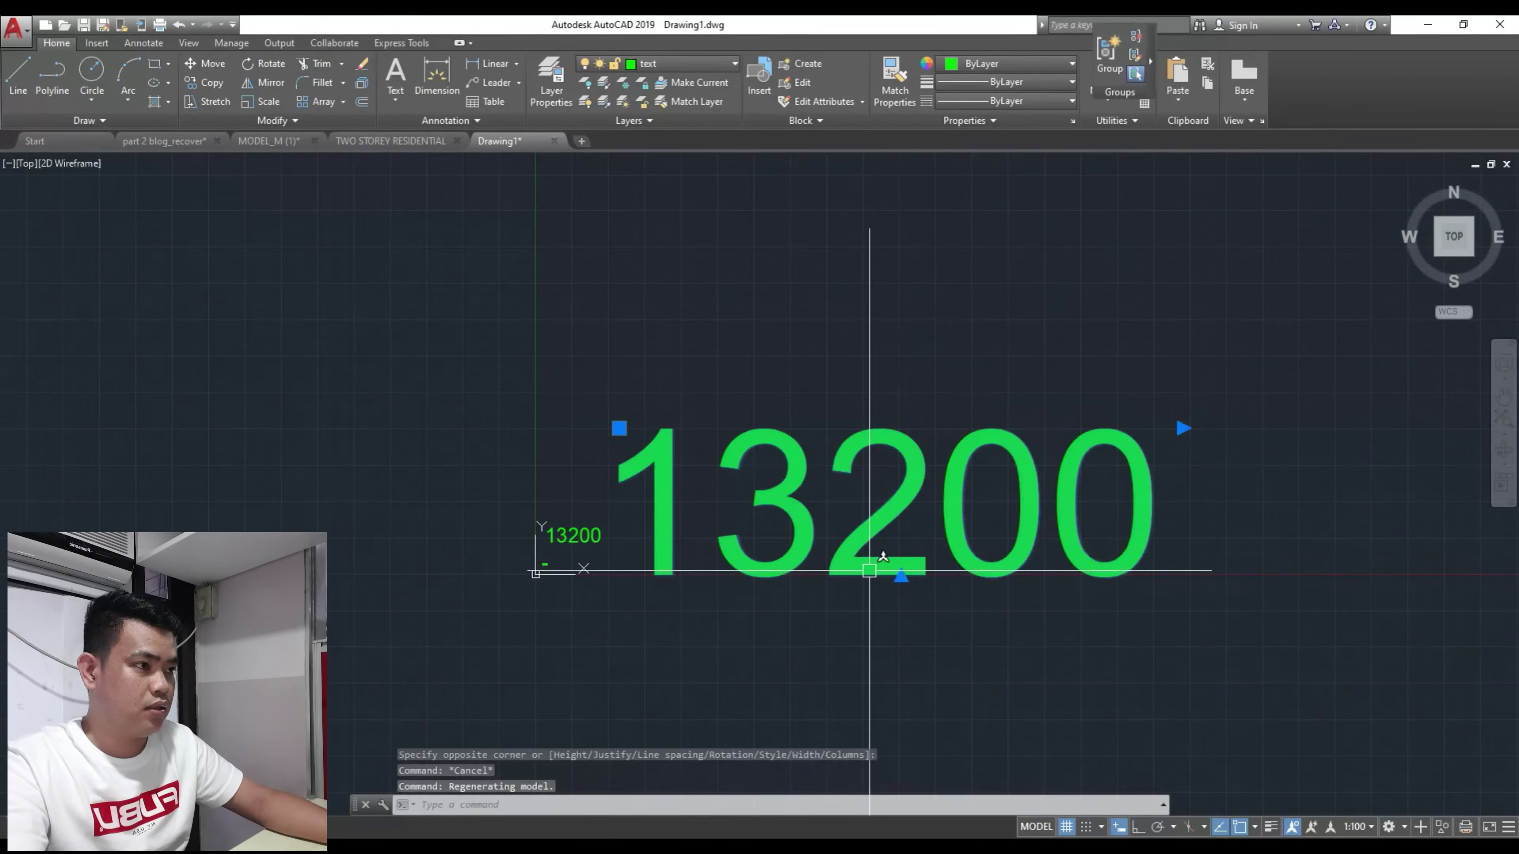
pyautogui.moveTo(873, 604); pyautogui.dragTo(762, 565, button='middle')
pyautogui.write('m')
pyautogui.press('space')
pyautogui.click(764, 621)
pyautogui.click(858, 582)
pyautogui.scroll(-4, 856, 581)
pyautogui.press('Escape')
pyautogui.scroll(3, 827, 543)
pyautogui.scroll(-1, 814, 557)
pyautogui.scroll(-2, 807, 562)
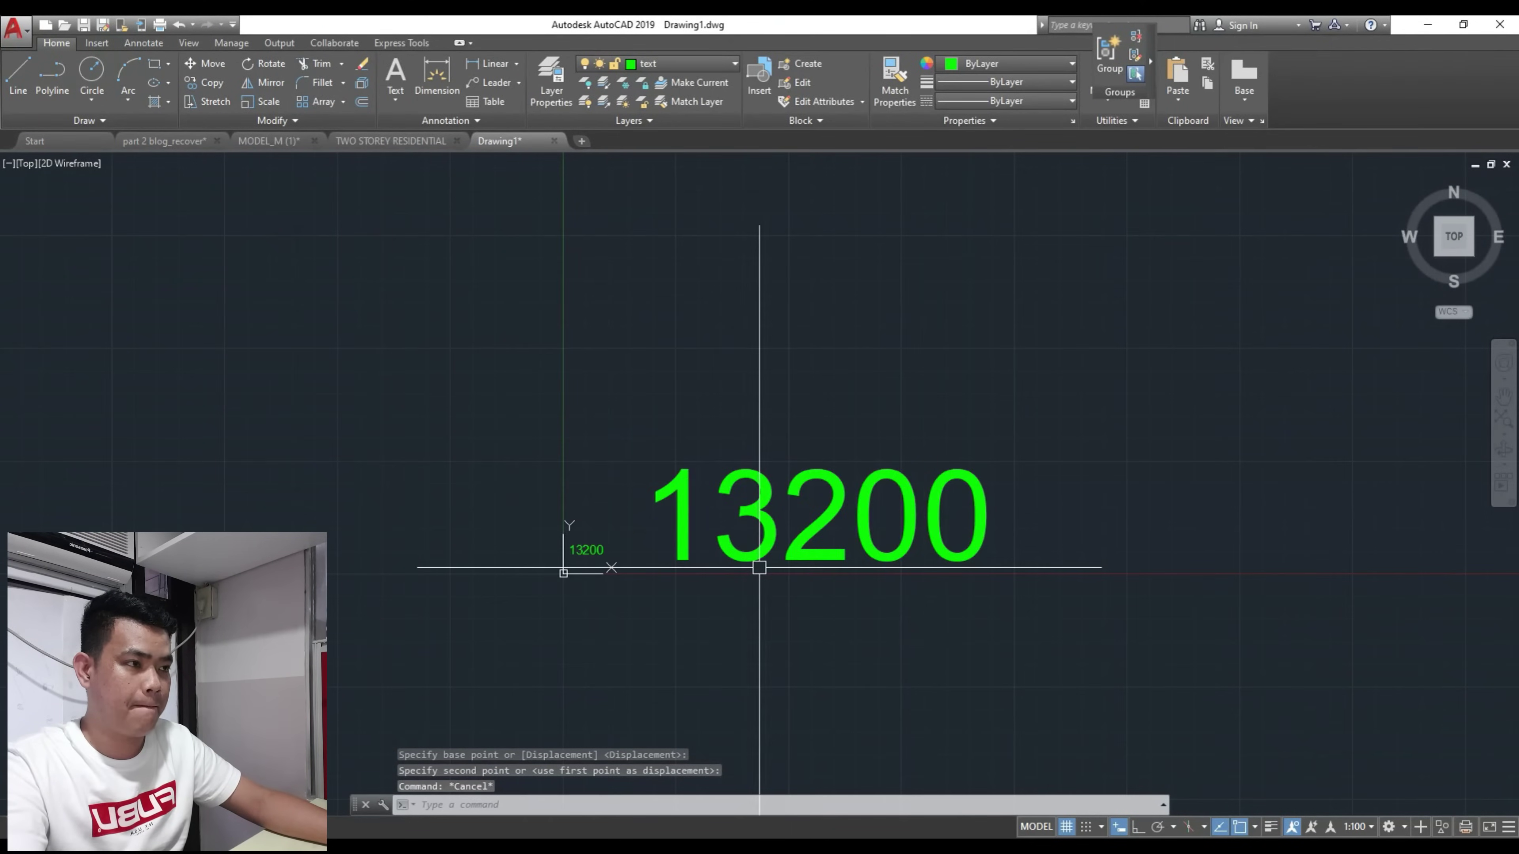
# Step: Set the annotation scale to 1:40 and select the largest 13200 text to check its size
pyautogui.scroll(2, 465, 407)
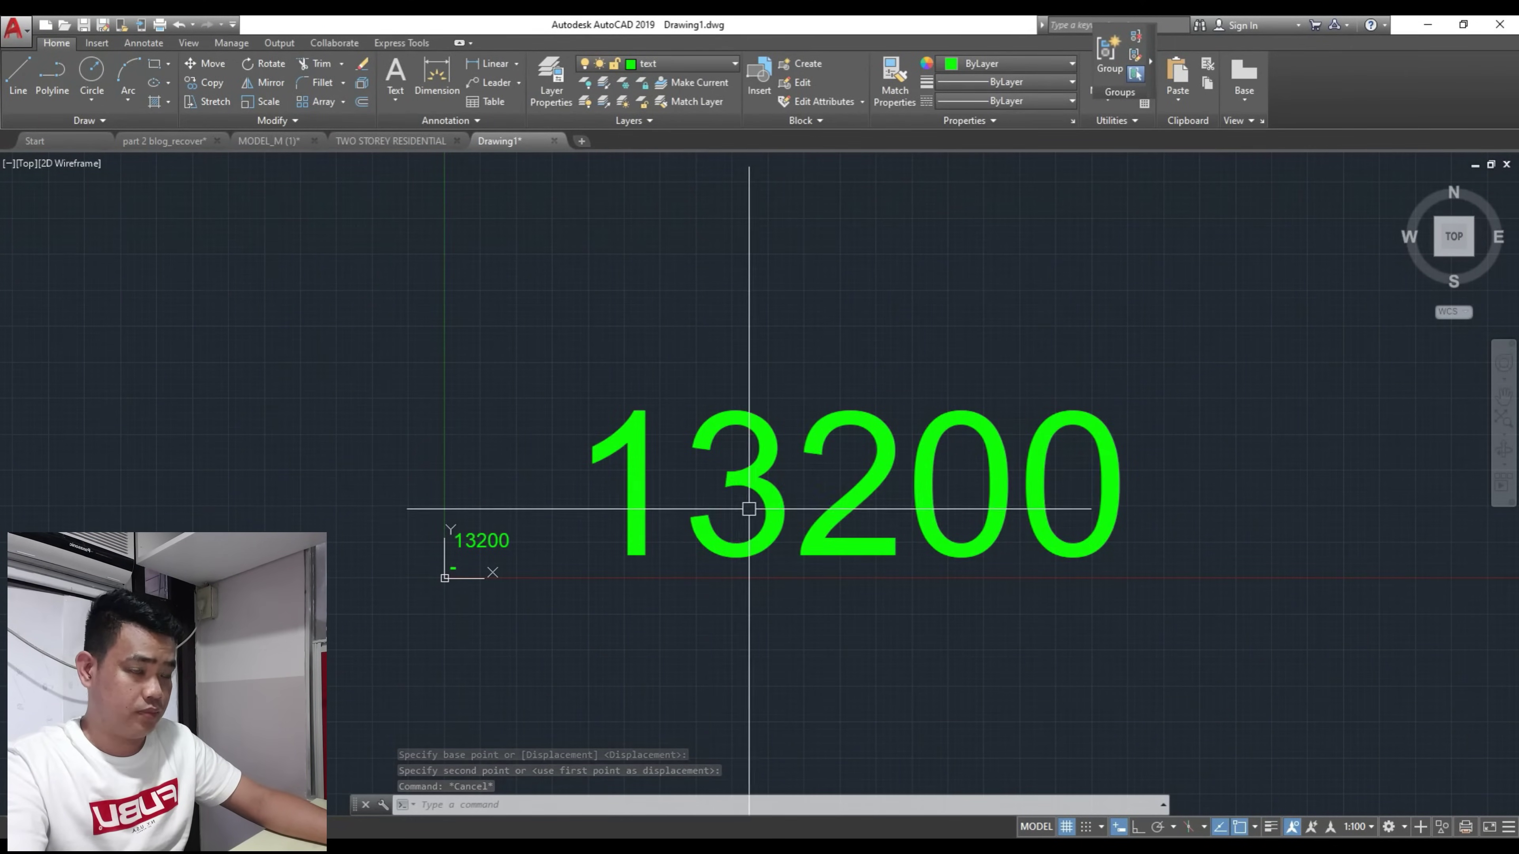
pyautogui.scroll(-2, 870, 453)
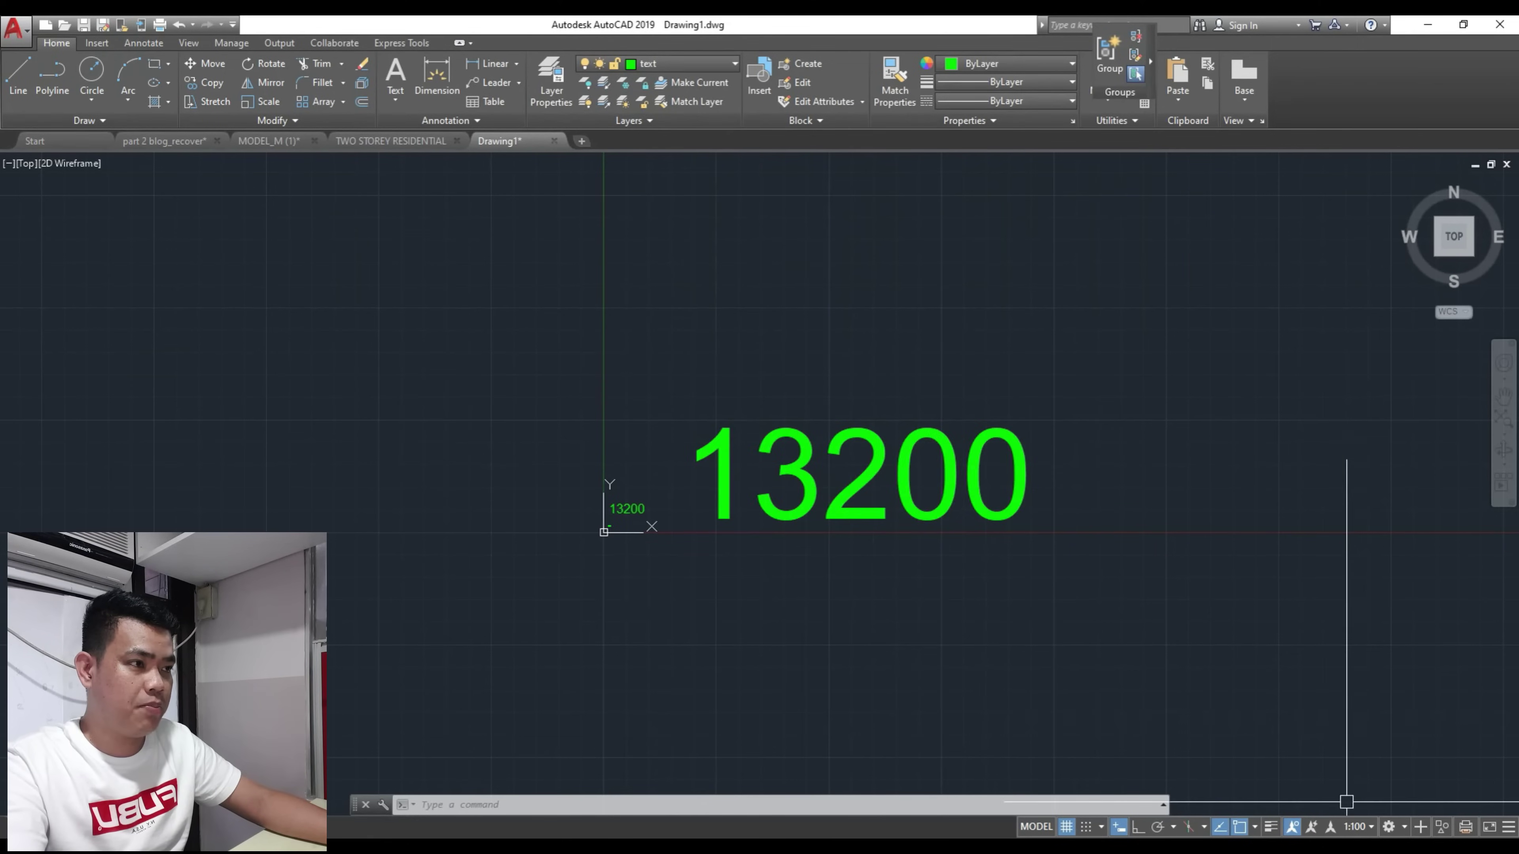
pyautogui.click(1368, 827)
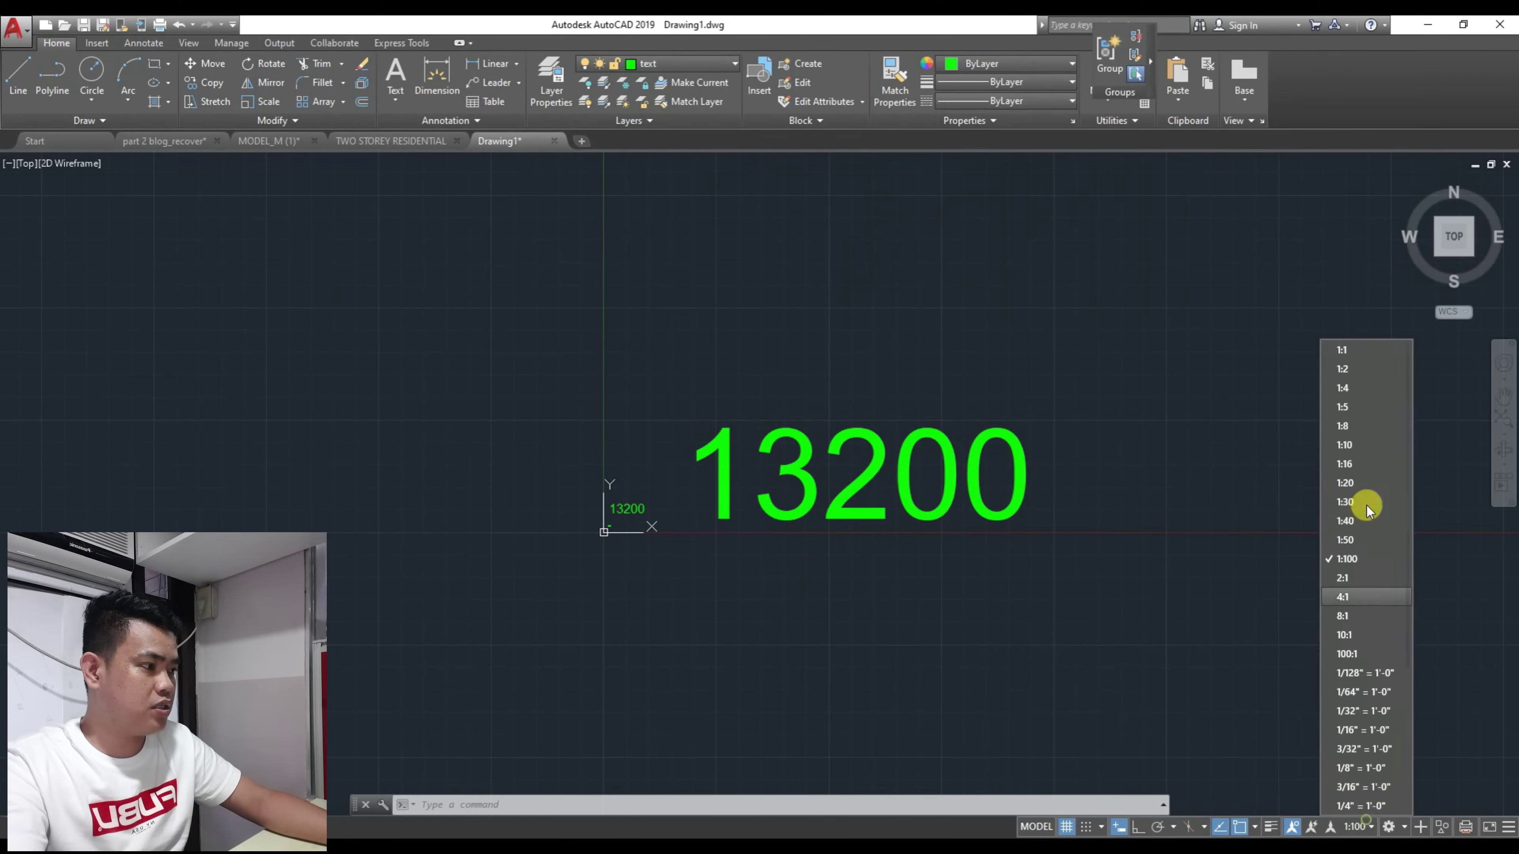
pyautogui.click(1355, 519)
pyautogui.click(921, 510)
pyautogui.scroll(2, 921, 510)
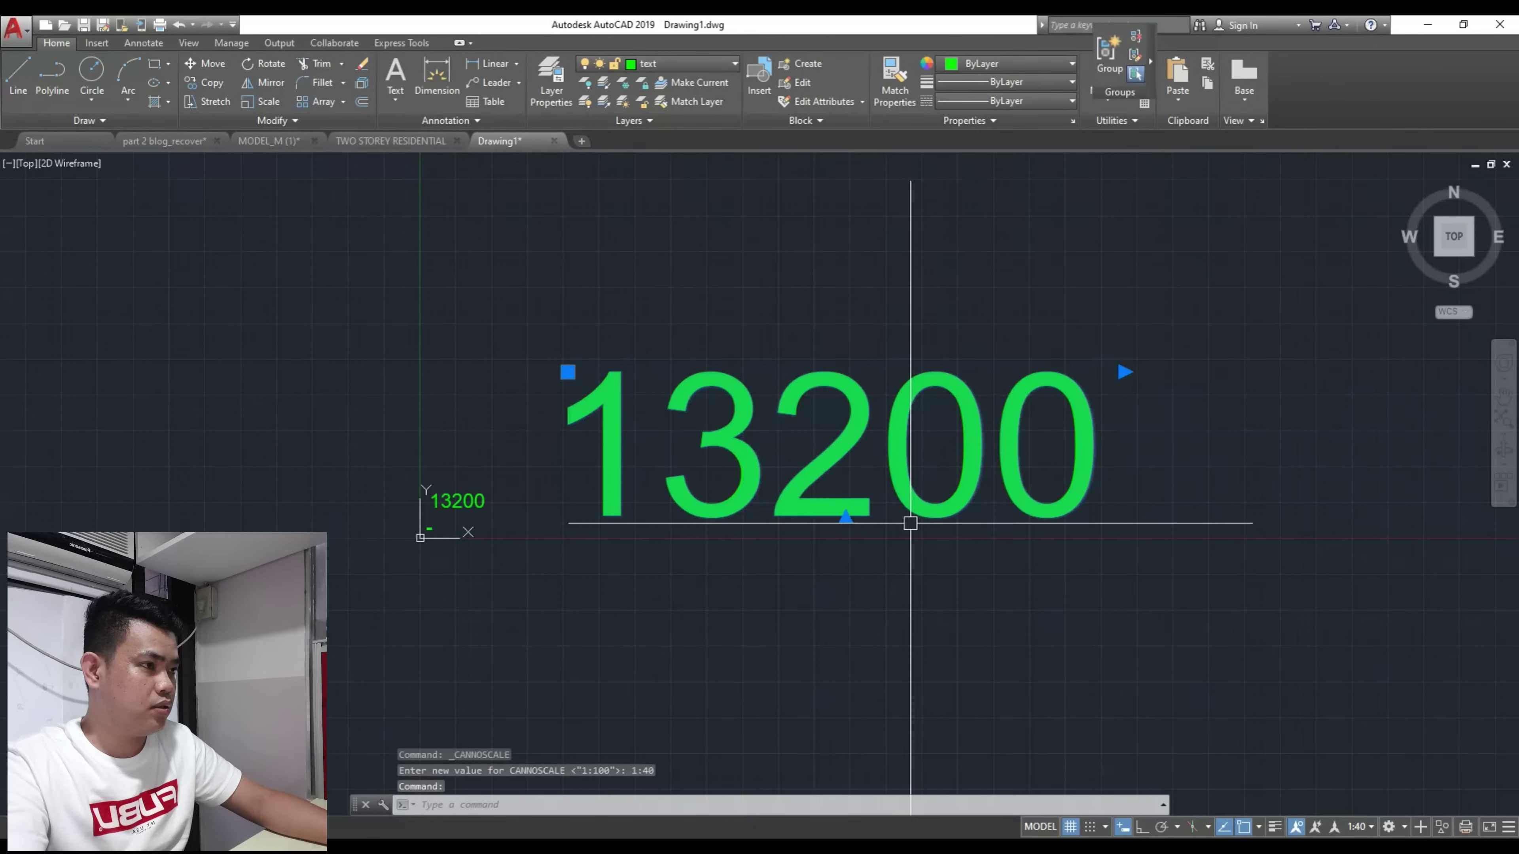
pyautogui.click(1354, 829)
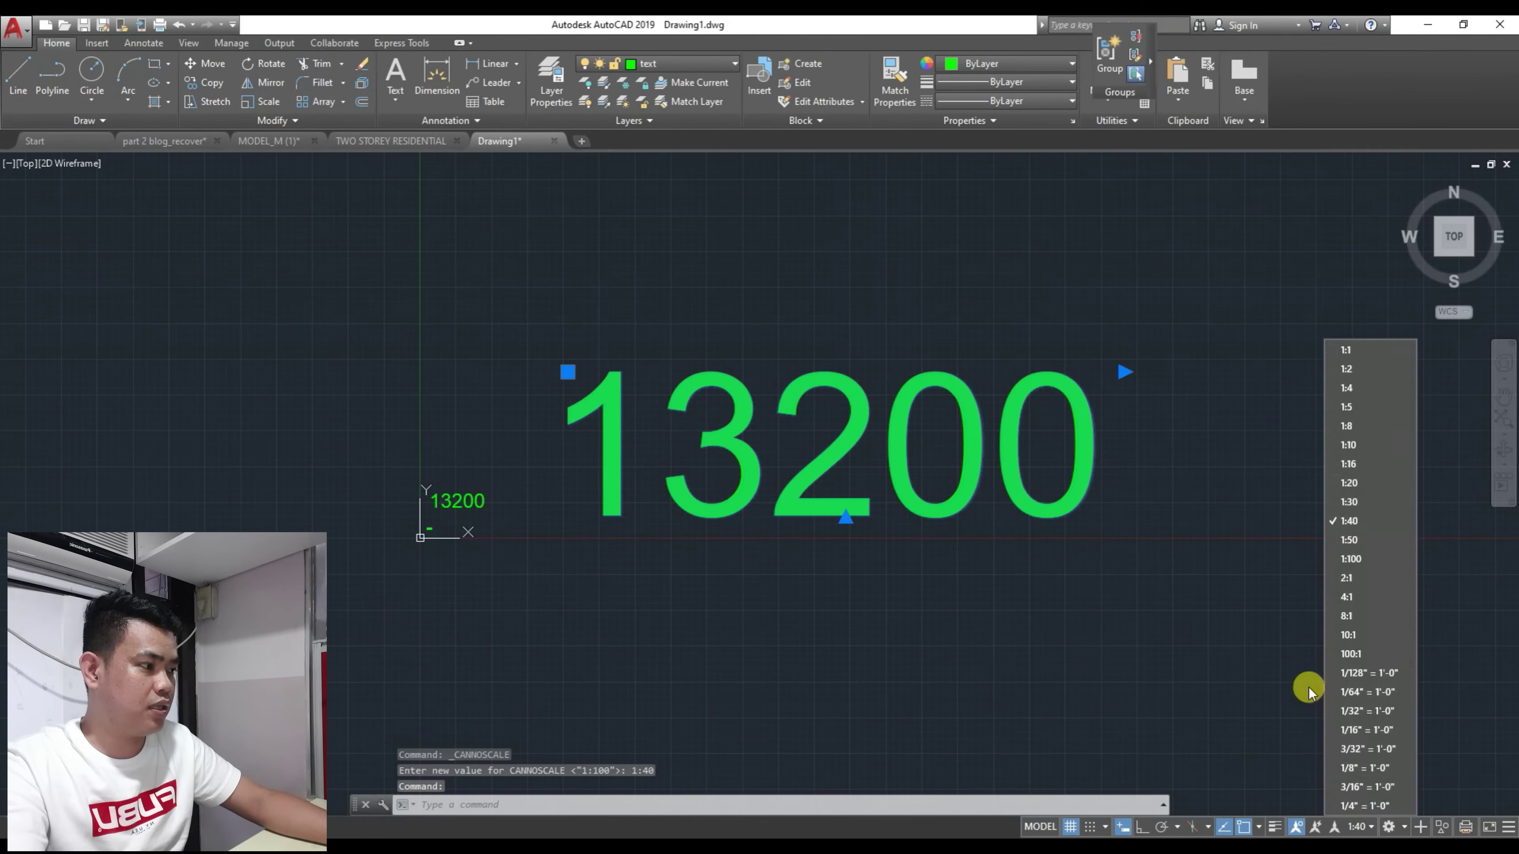
pyautogui.press('Escape')
pyautogui.press('Escape')
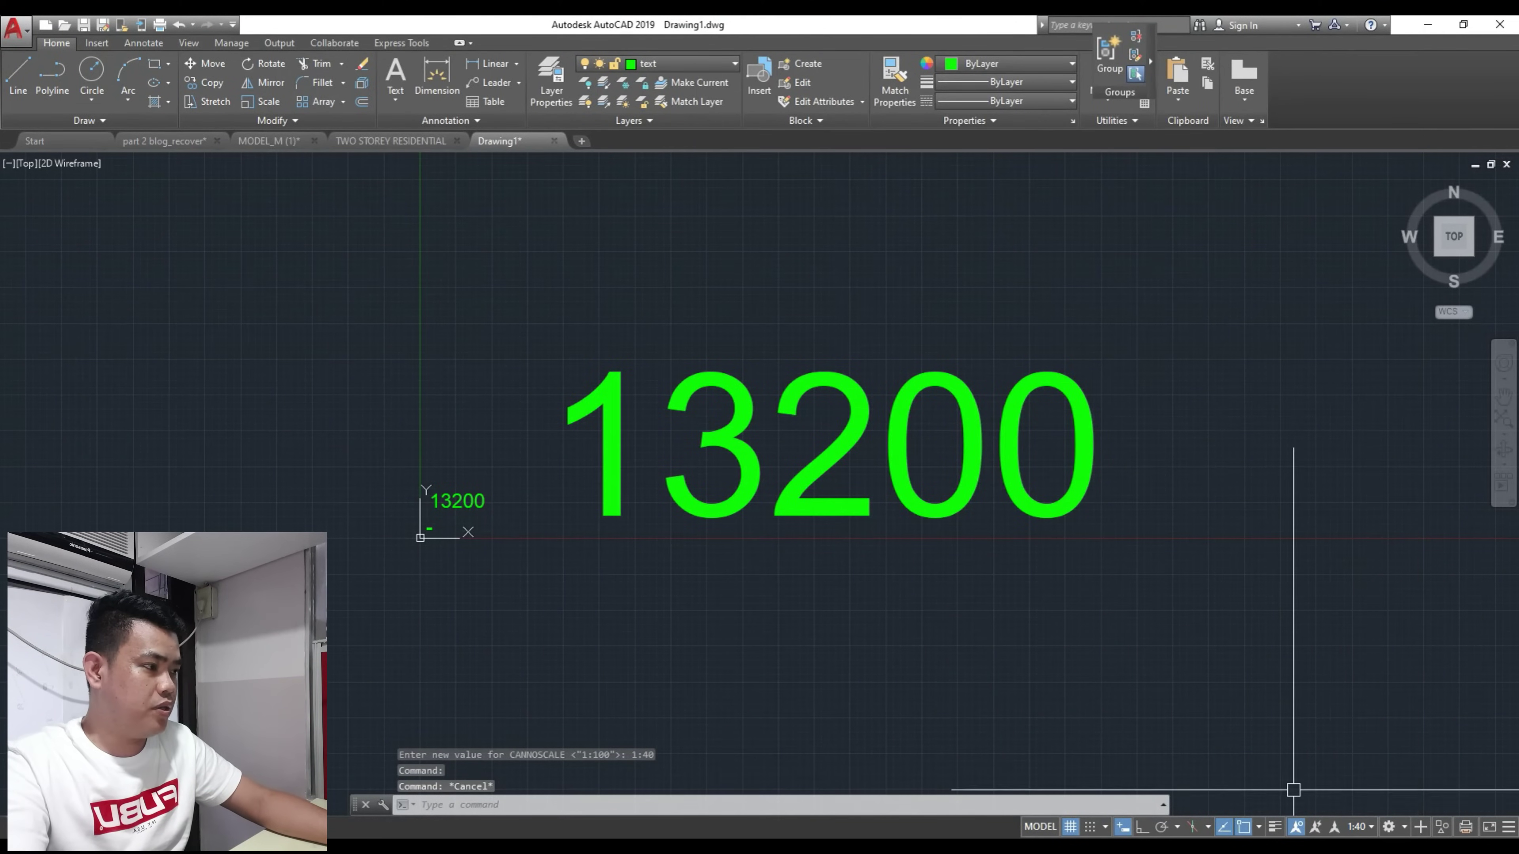
# Step: Turn on automatic adding of scales to annotative objects and set the annotation scale to 1:10
pyautogui.click(1298, 828)
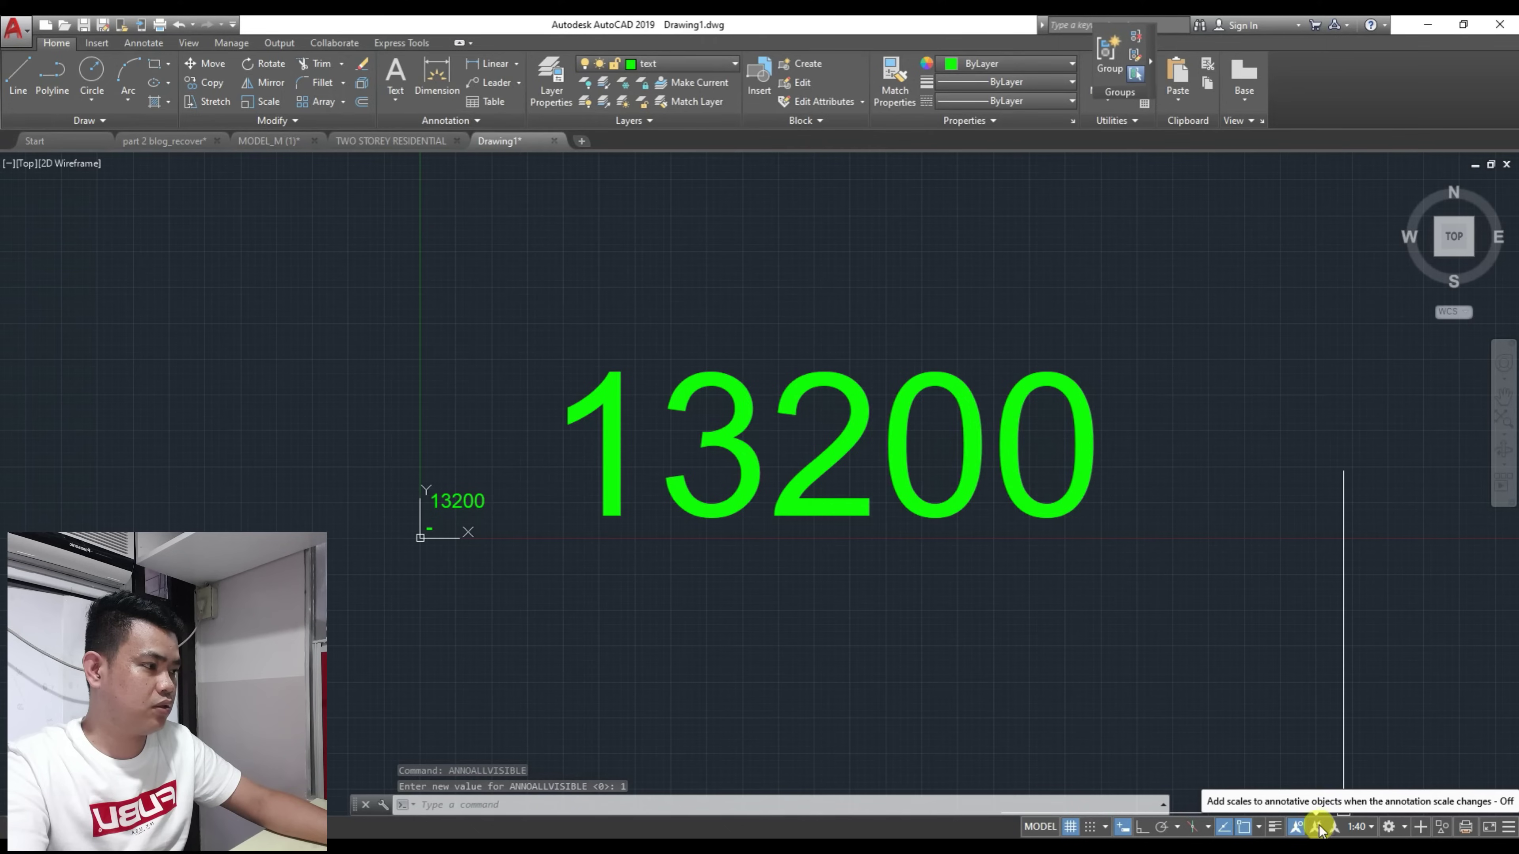
pyautogui.click(1359, 828)
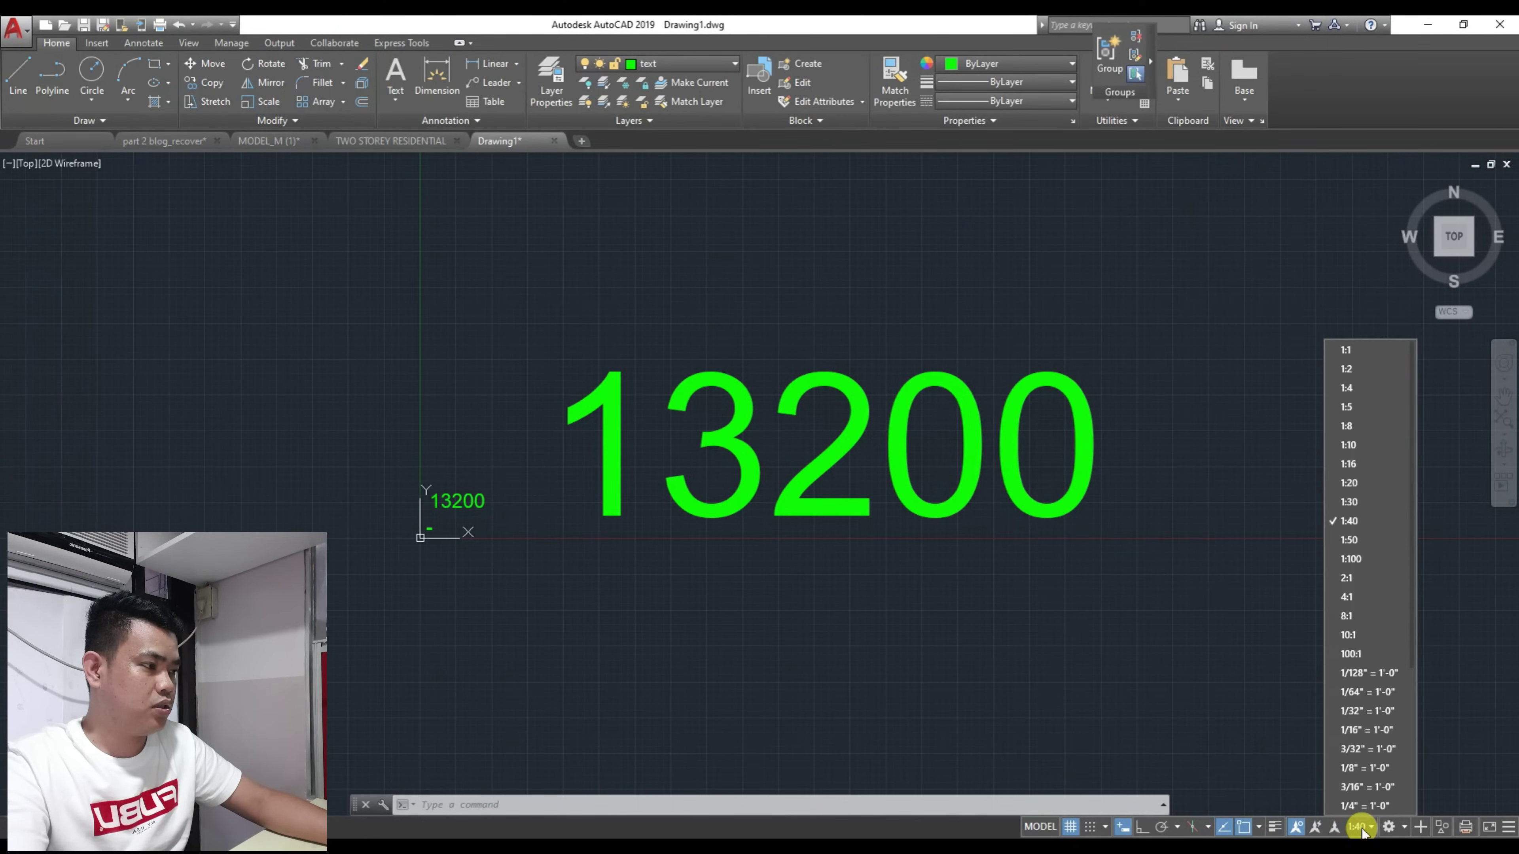
pyautogui.click(1356, 828)
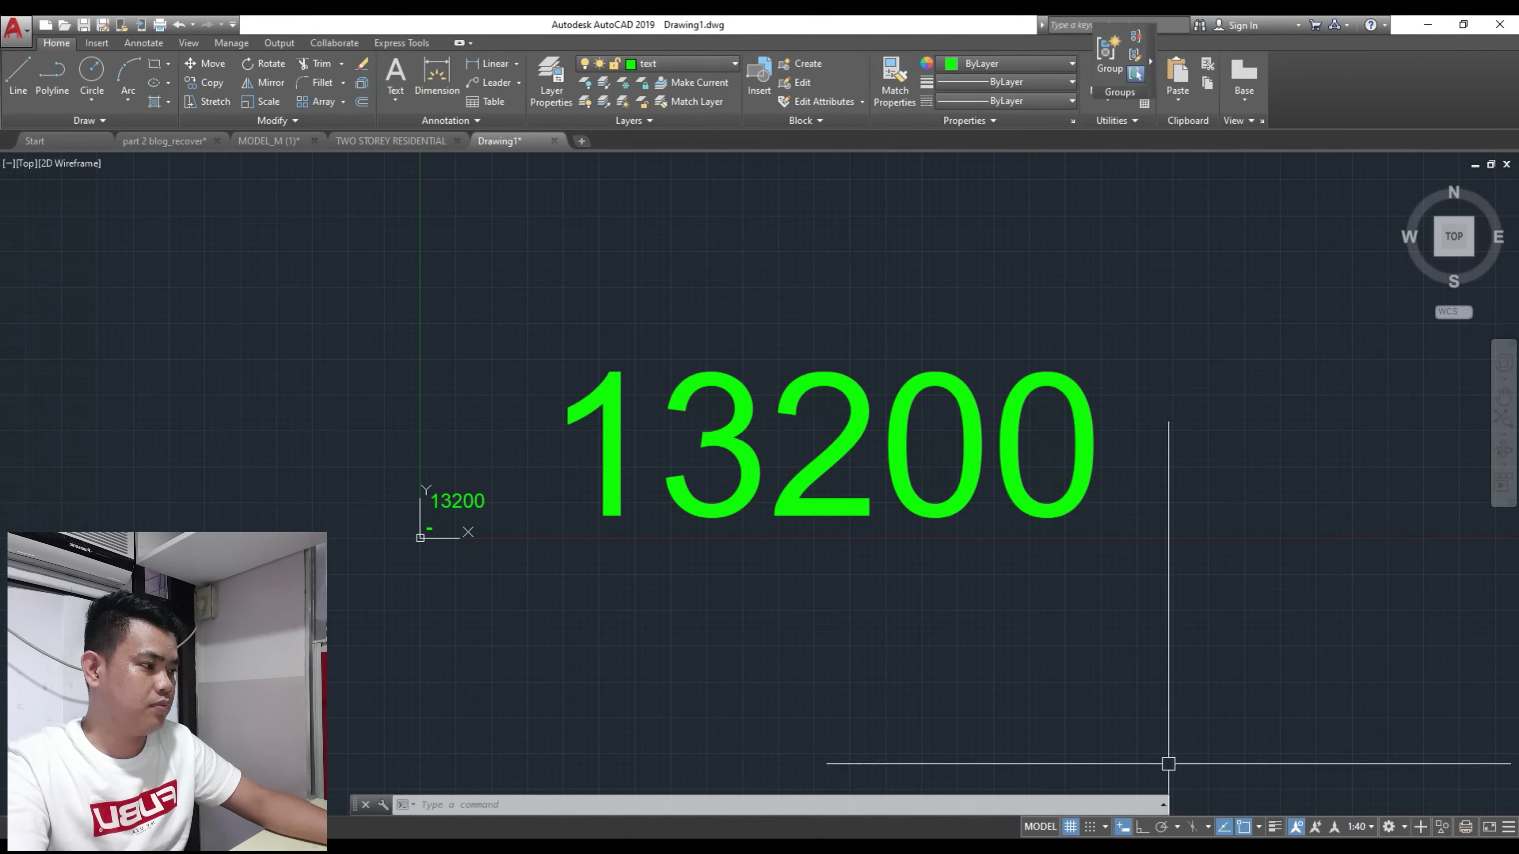
pyautogui.click(1318, 832)
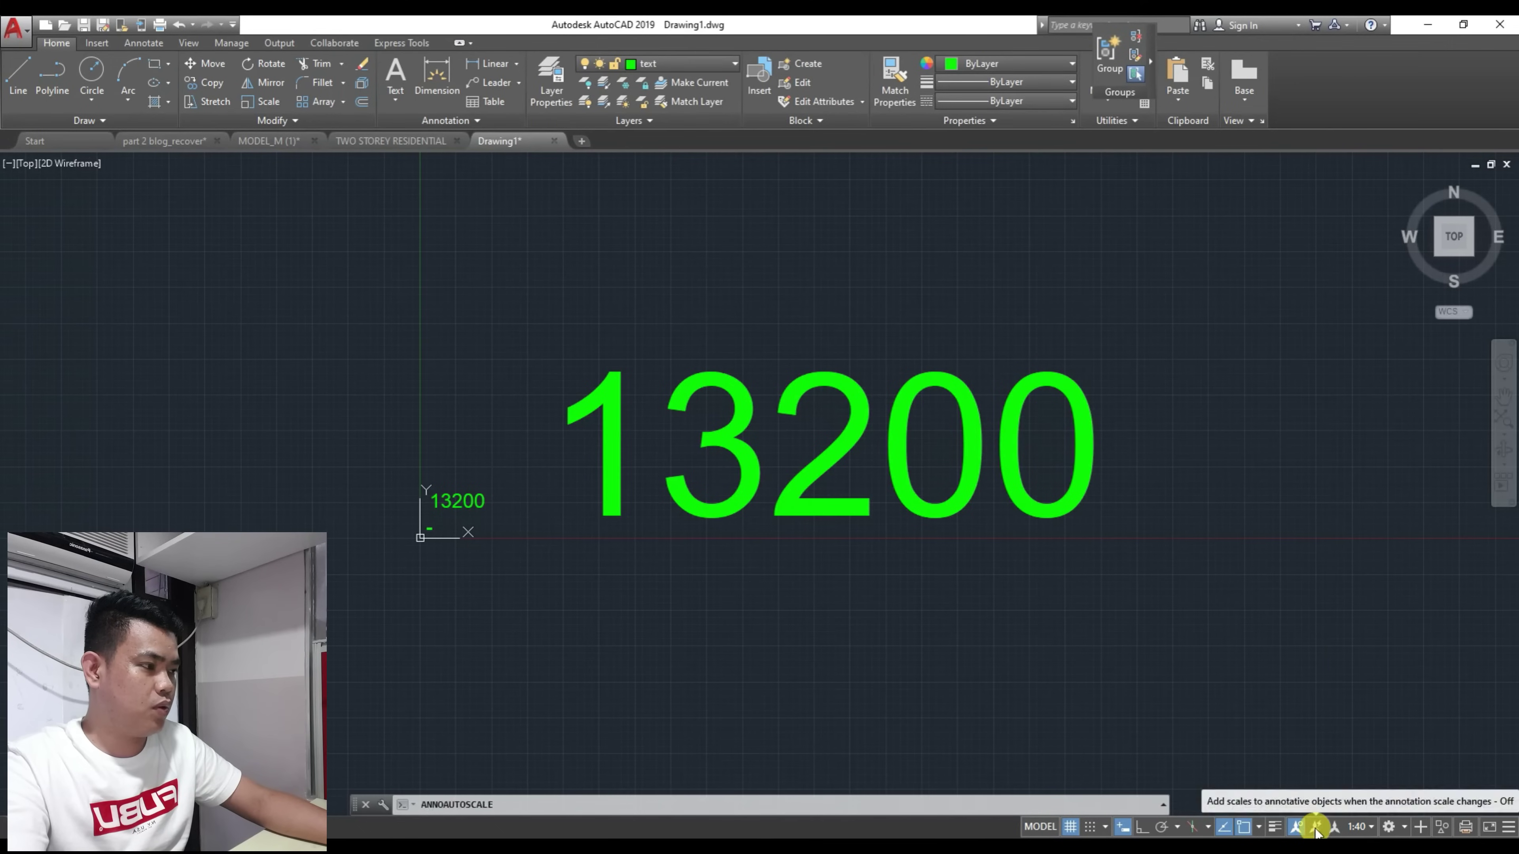
pyautogui.click(1359, 828)
pyautogui.click(1354, 446)
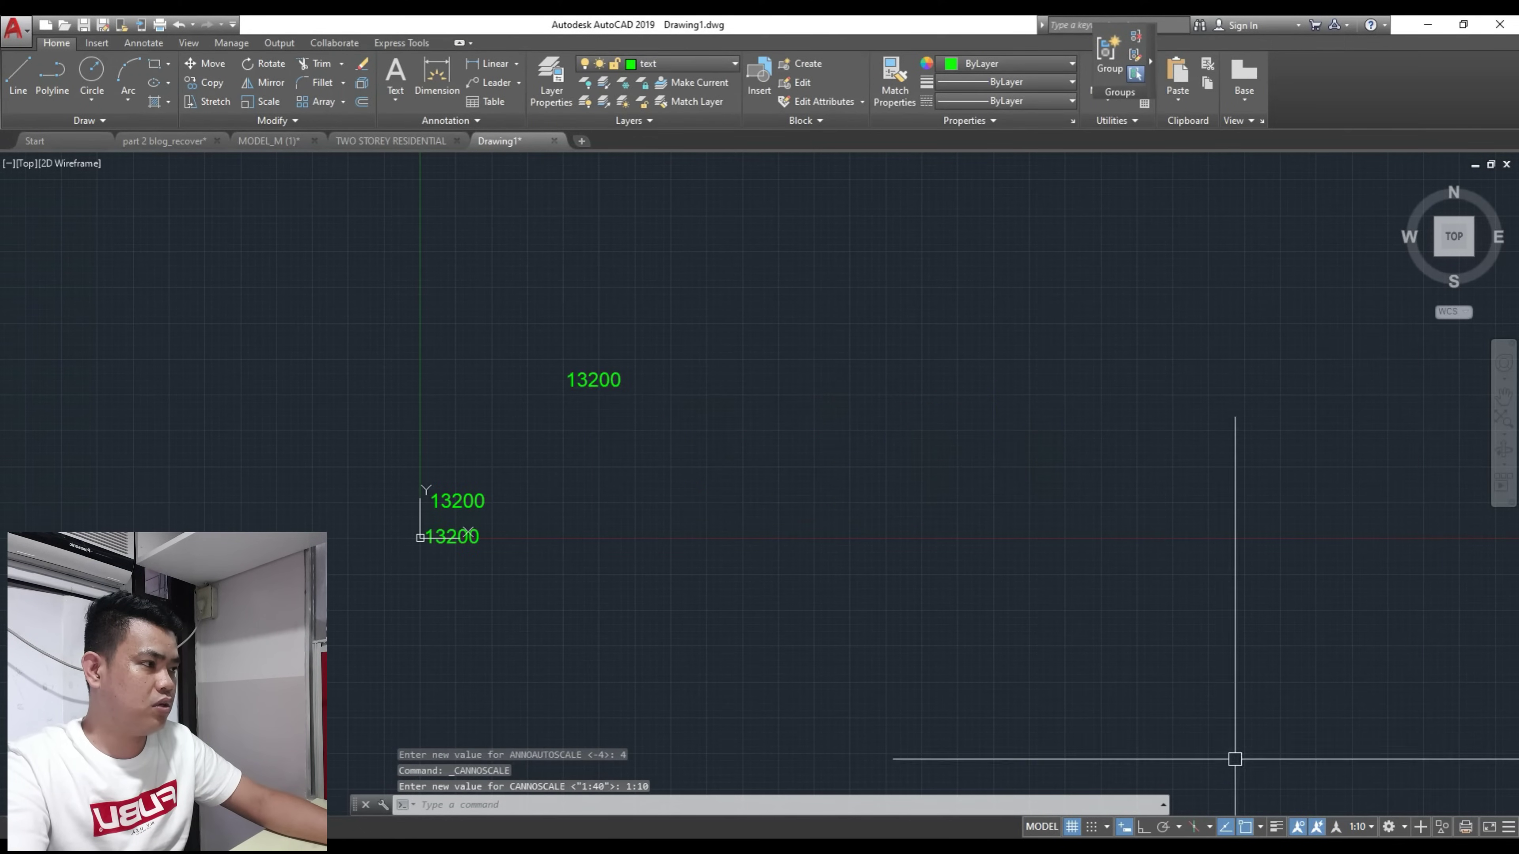
pyautogui.scroll(2, 488, 498)
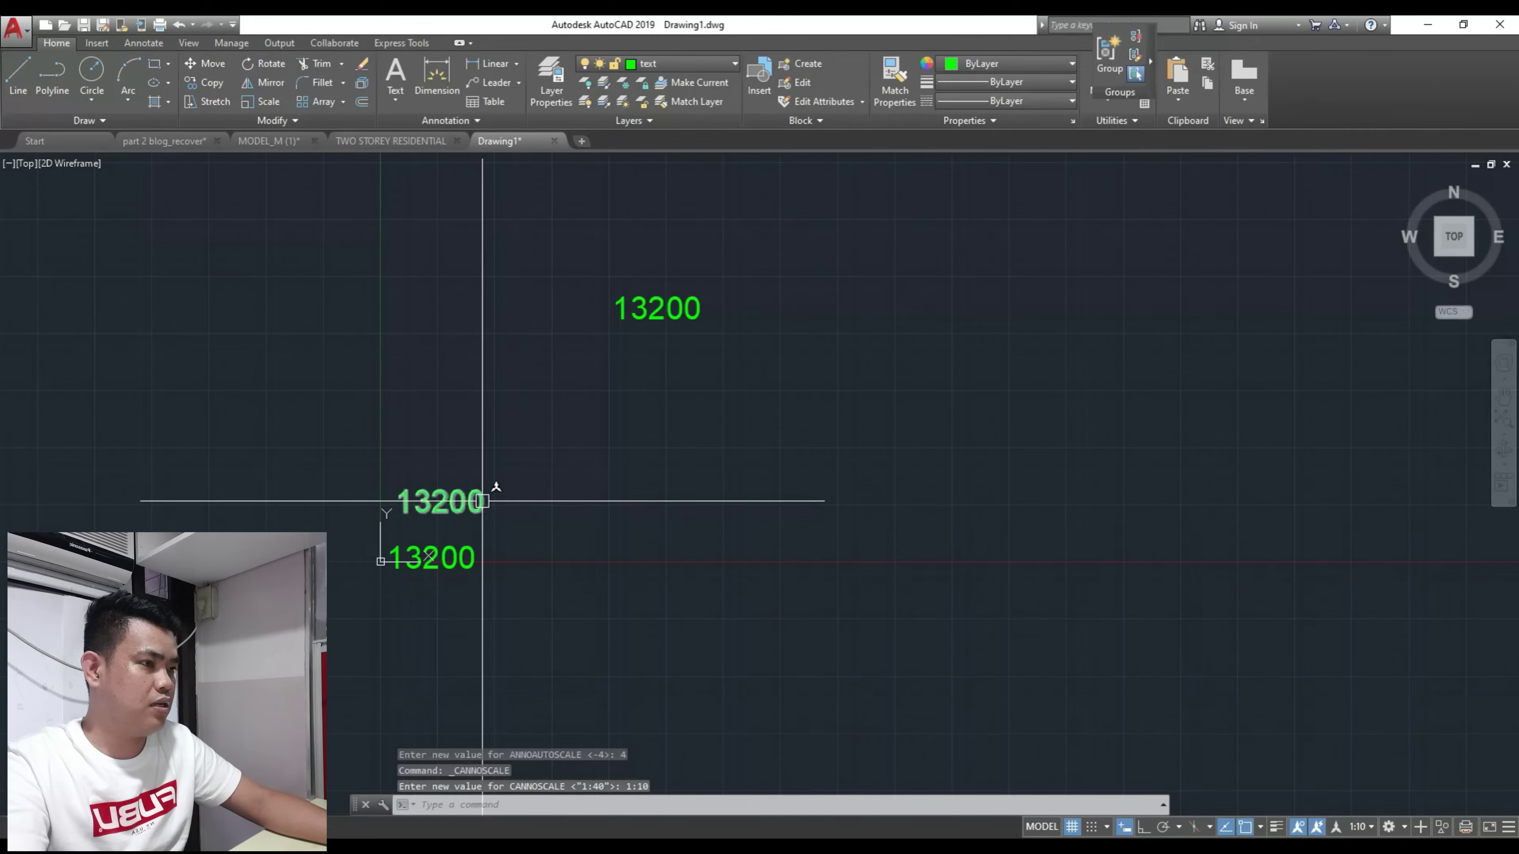
# Step: Turn off automatic adding of scales to annotative objects
pyautogui.click(1318, 829)
pyautogui.scroll(-3, 957, 544)
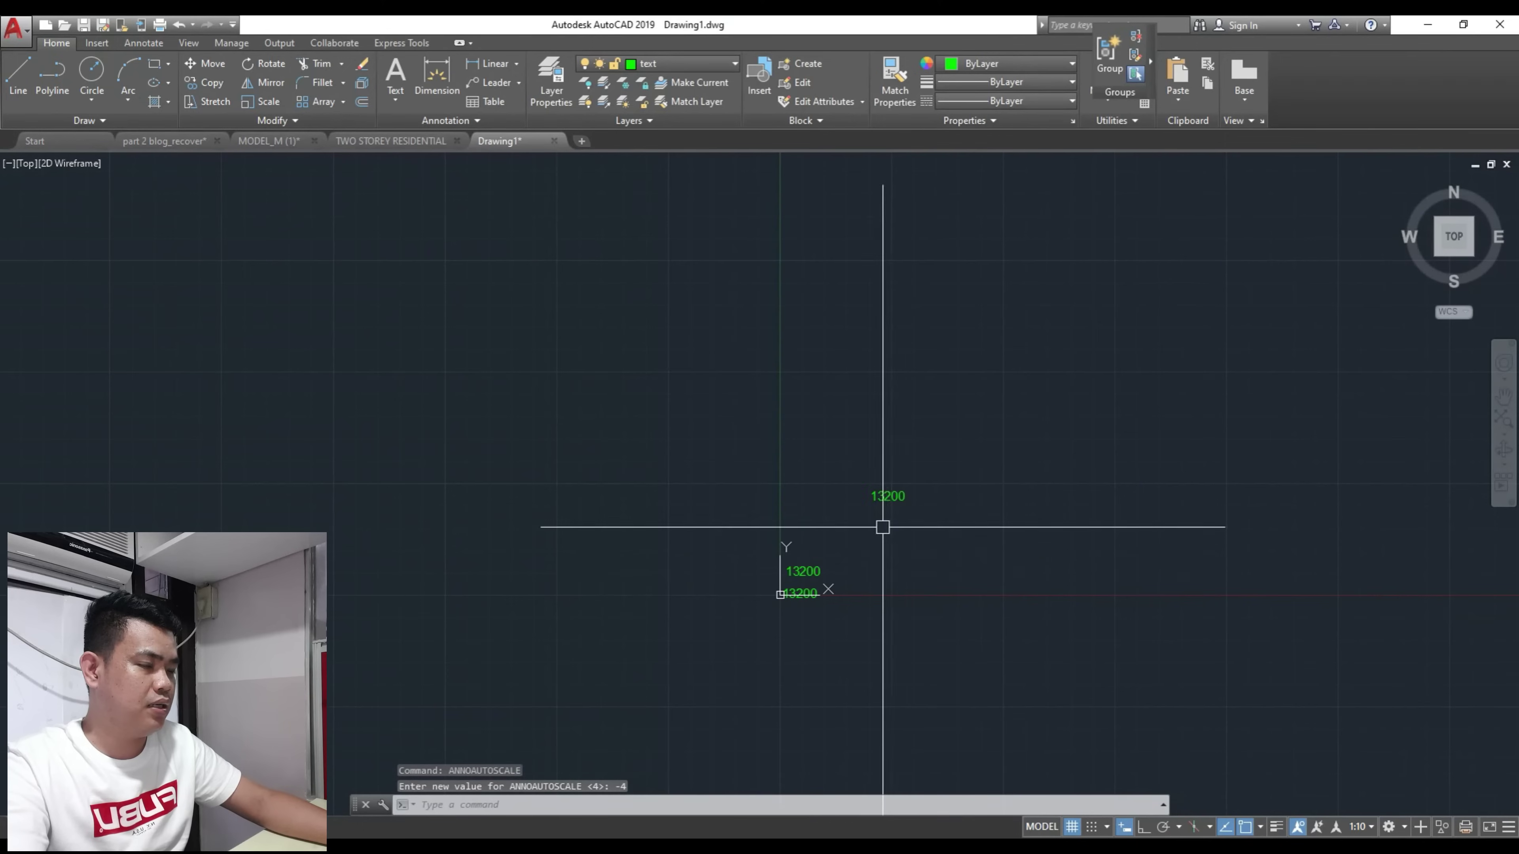
pyautogui.scroll(2, 881, 527)
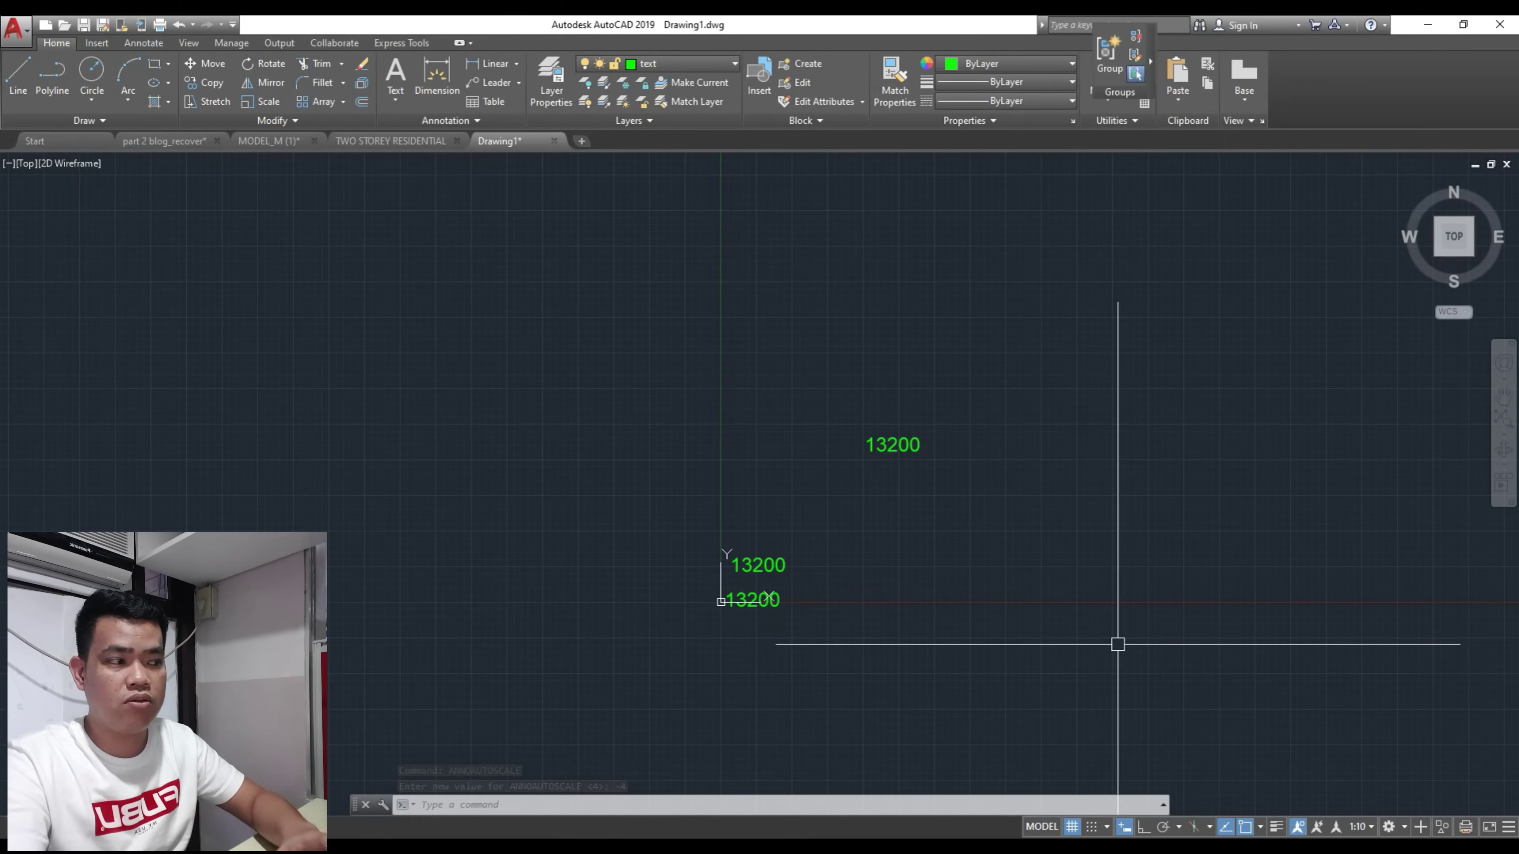
# Step: Delete the 1:10 and 1:100 scales from the object scale list of all three 13200 texts
pyautogui.click(426, 278)
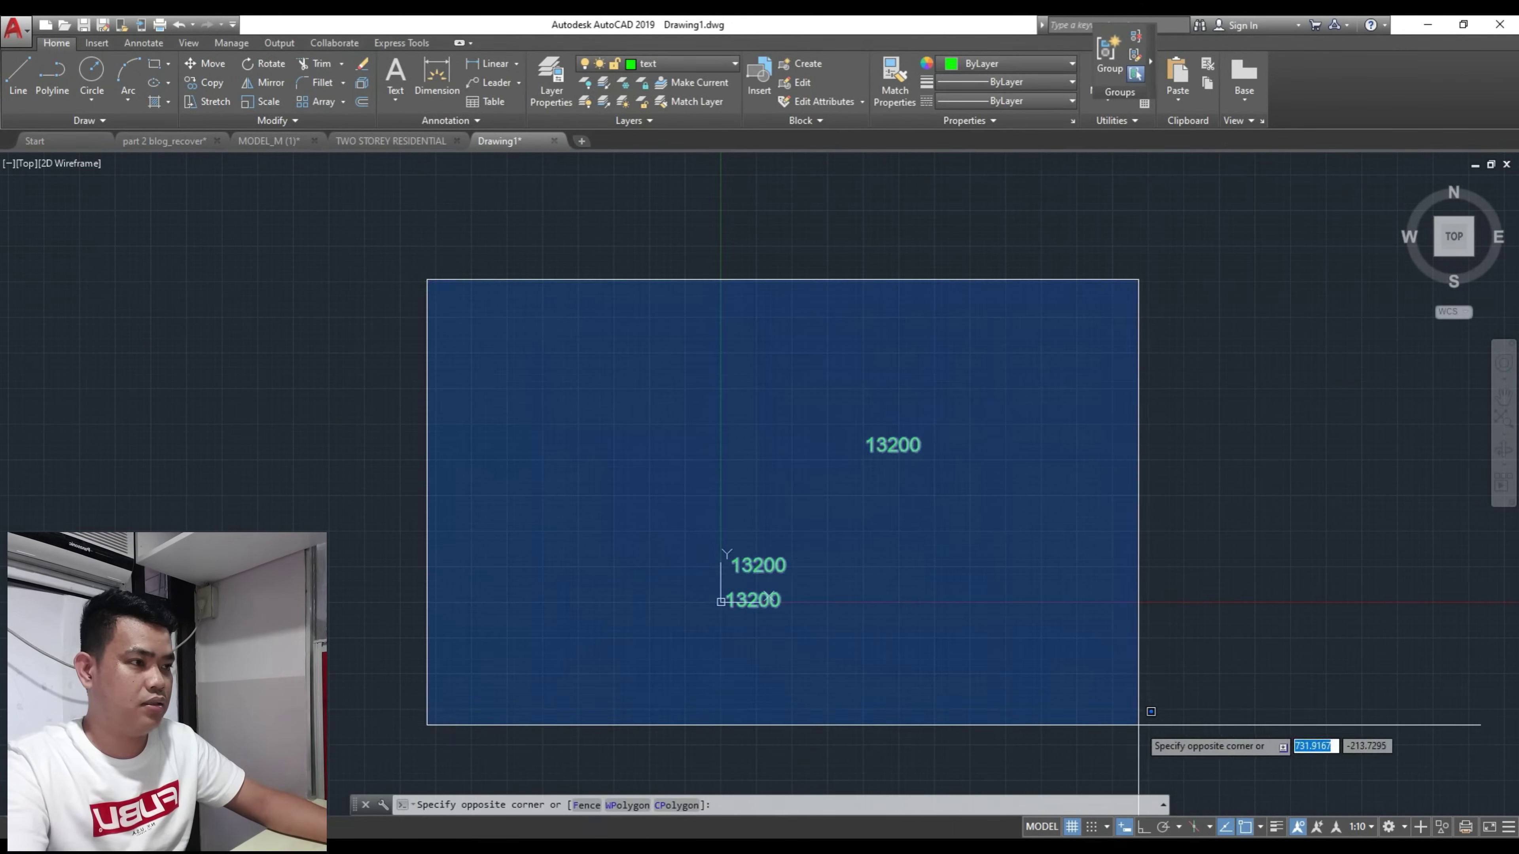
pyautogui.click(1136, 722)
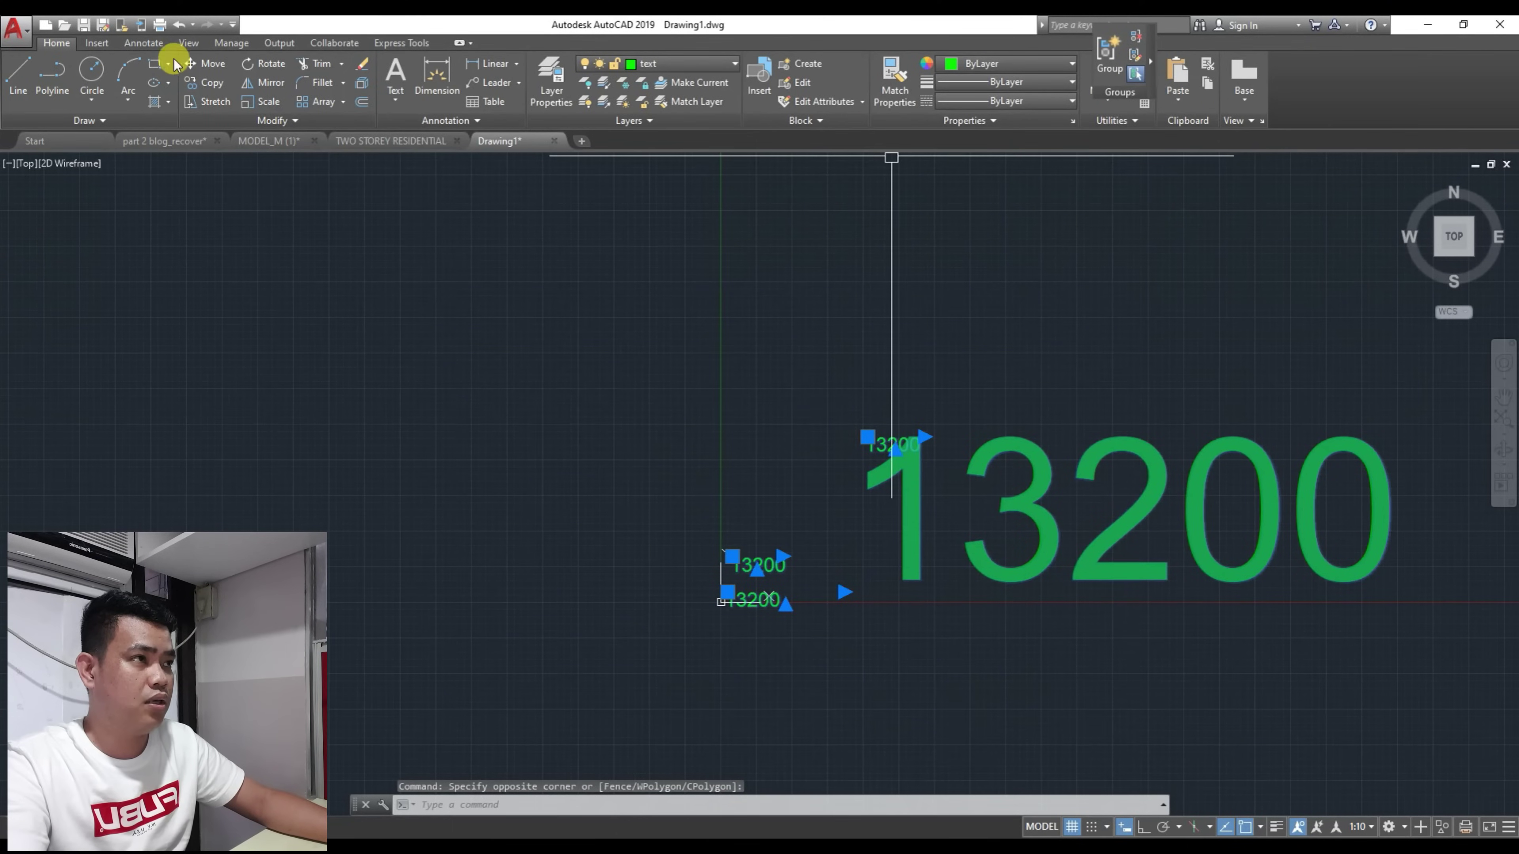
pyautogui.click(139, 51)
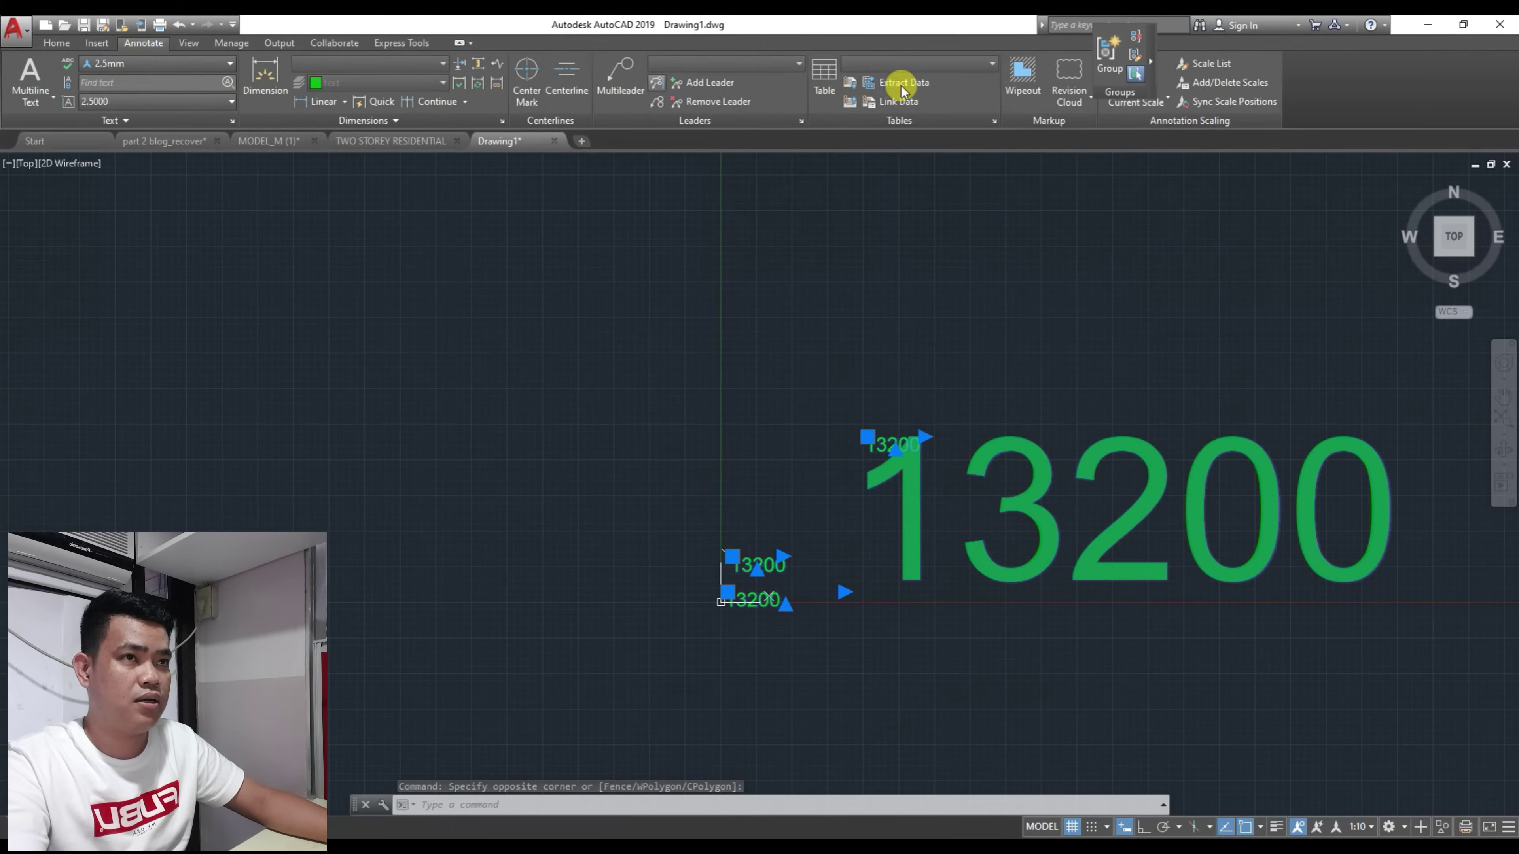
pyautogui.click(1214, 85)
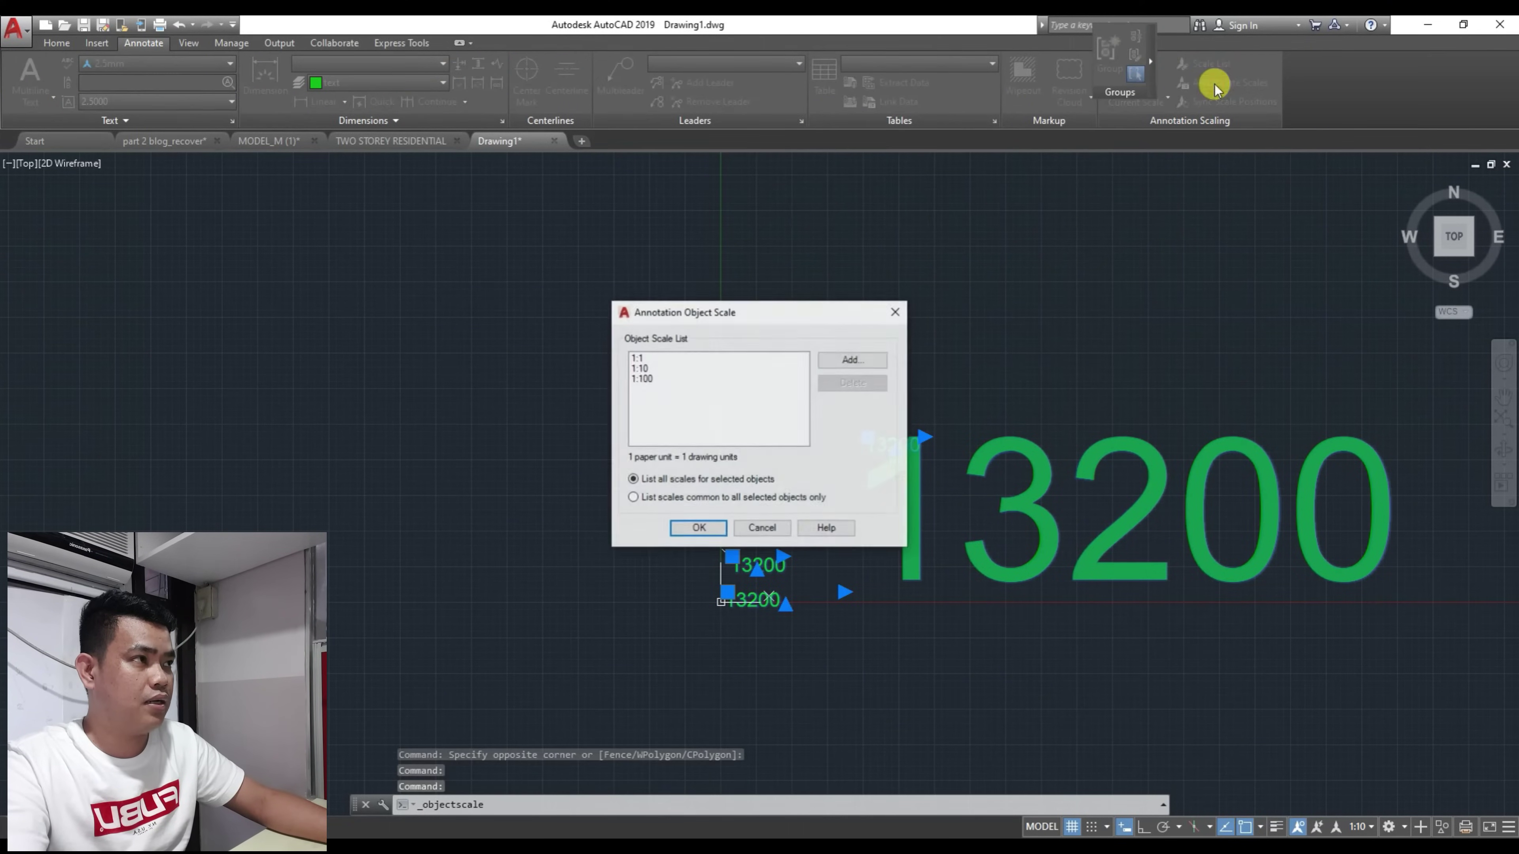
pyautogui.click(646, 380)
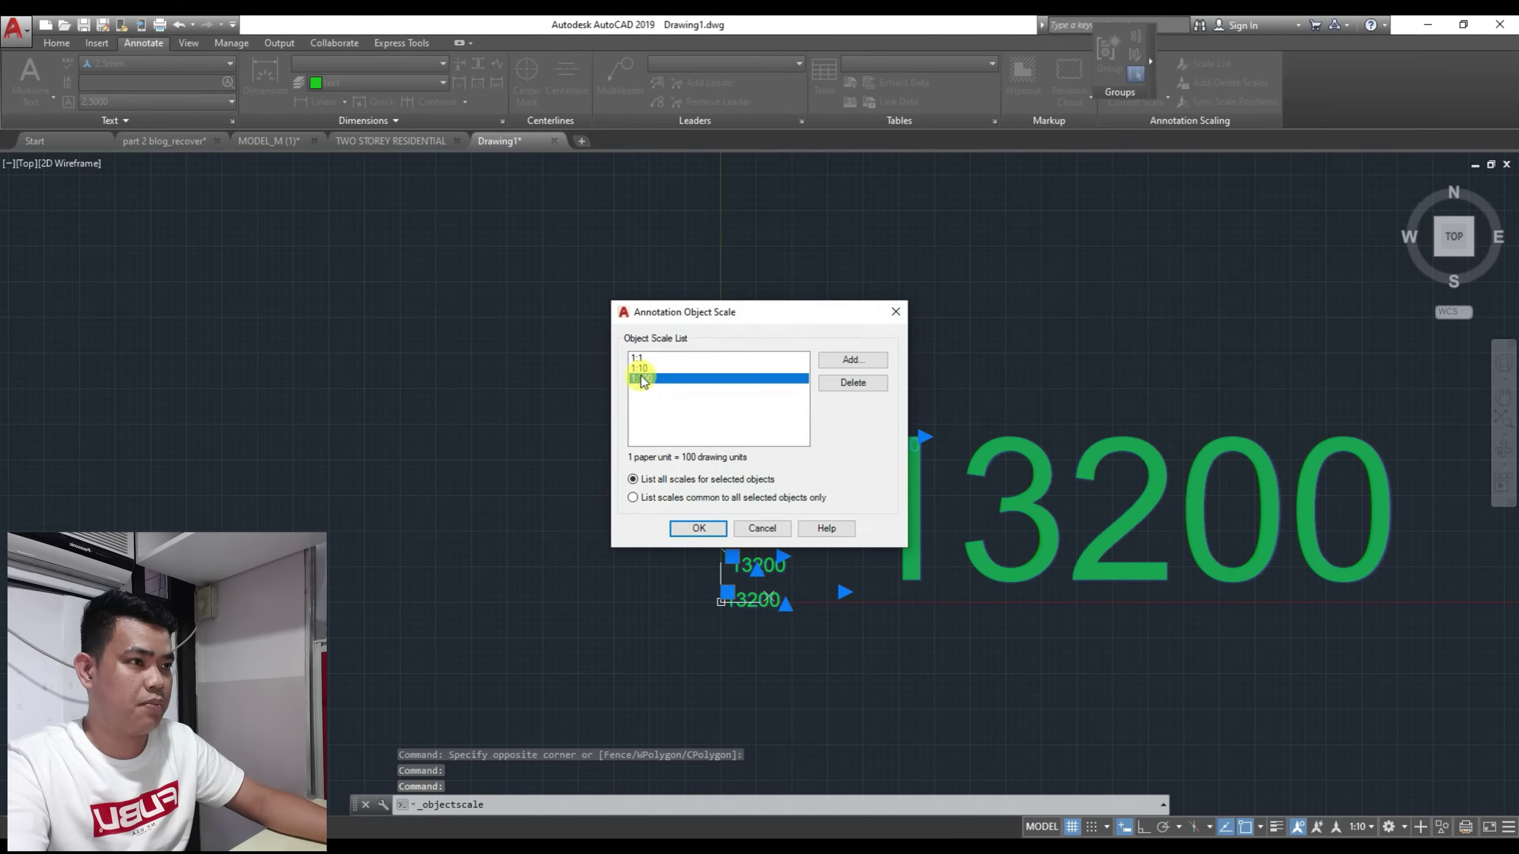
pyautogui.keyDown('shift'); pyautogui.click(643, 371); pyautogui.keyUp('shift')
pyautogui.click(850, 383)
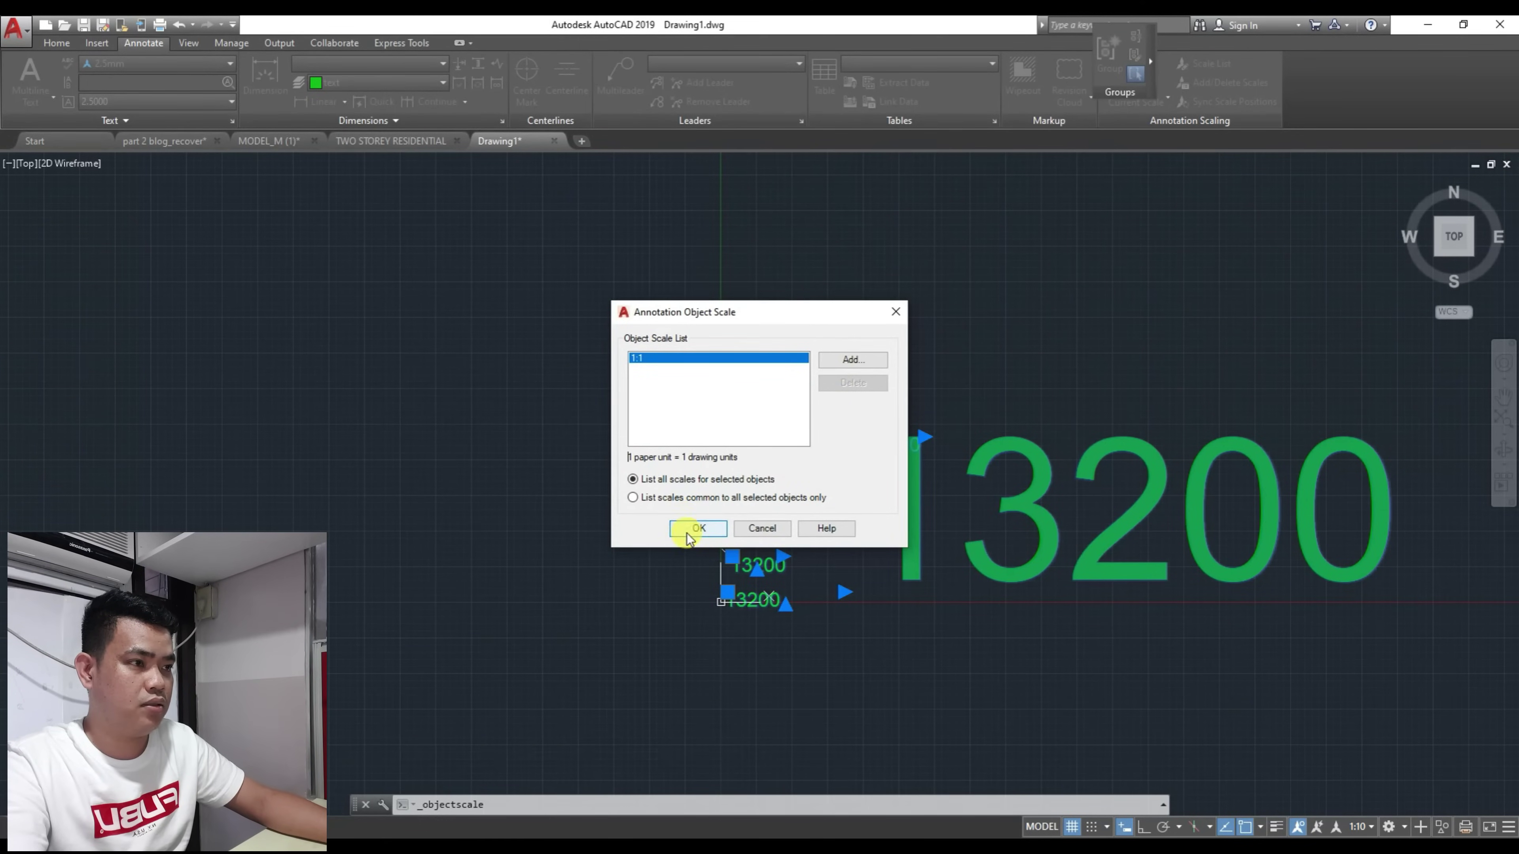
pyautogui.click(697, 529)
# Step: Select the 13200 texts to examine their sizes and remaining scale representations, and clear the selection
pyautogui.scroll(2, 1000, 566)
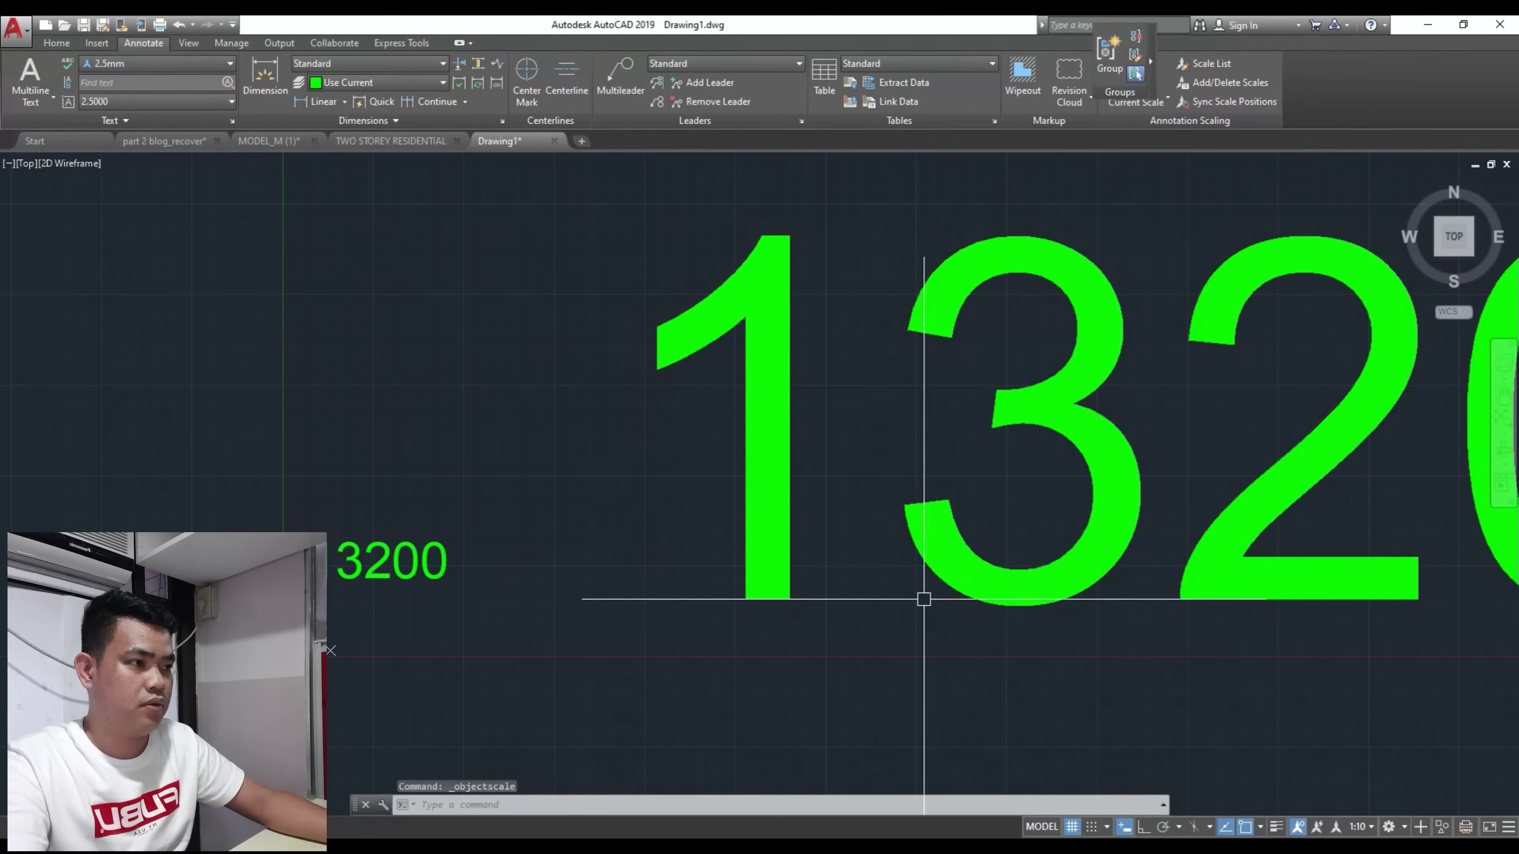
pyautogui.click(924, 573)
pyautogui.scroll(-3, 756, 511)
pyautogui.scroll(2, 707, 540)
pyautogui.click(648, 519)
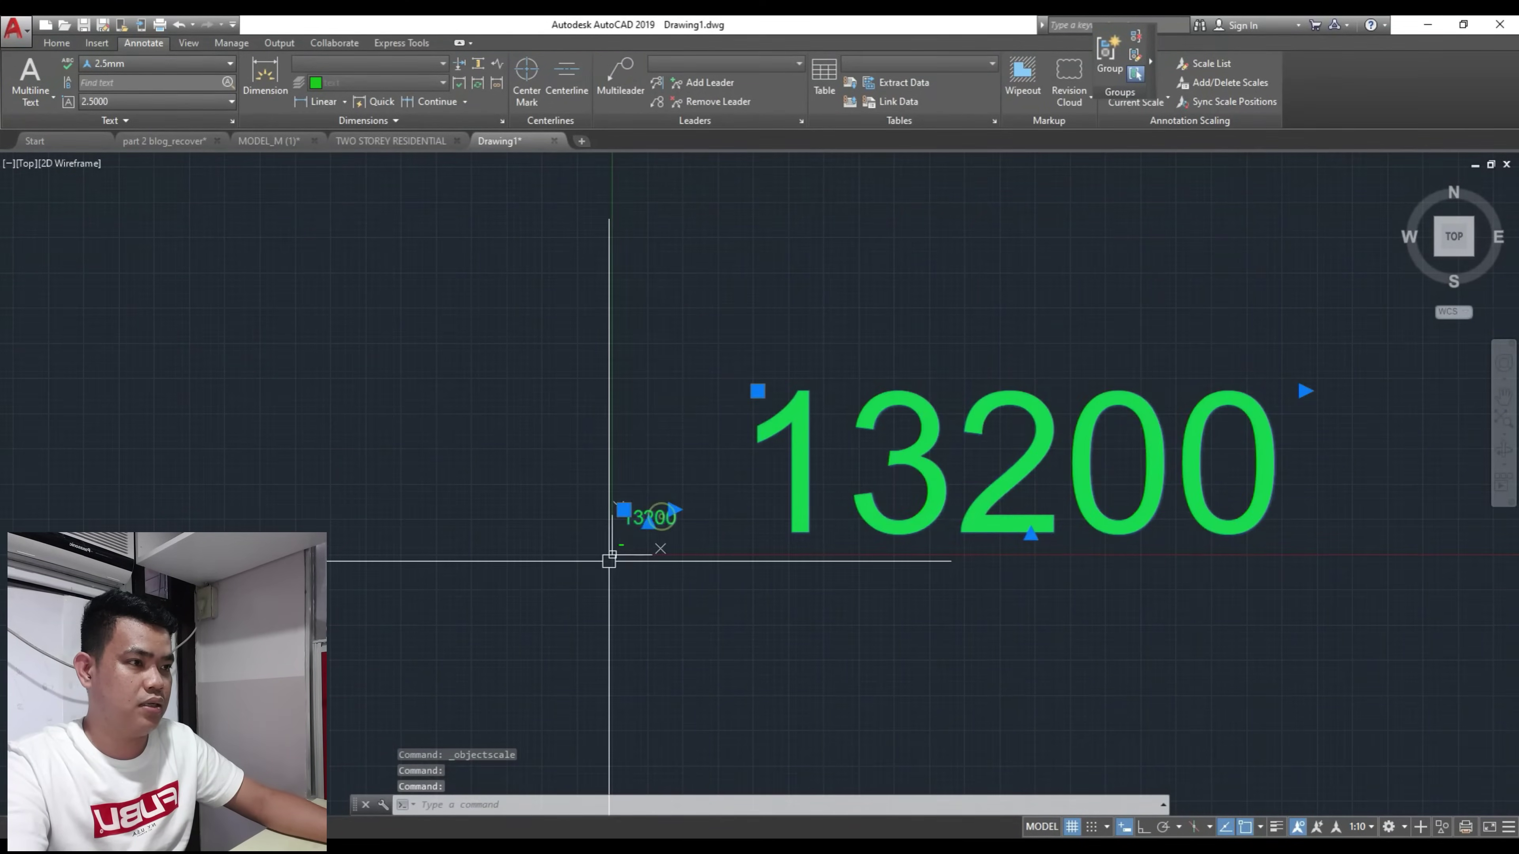
pyautogui.scroll(4, 625, 559)
pyautogui.scroll(-4, 553, 556)
pyautogui.click(814, 509)
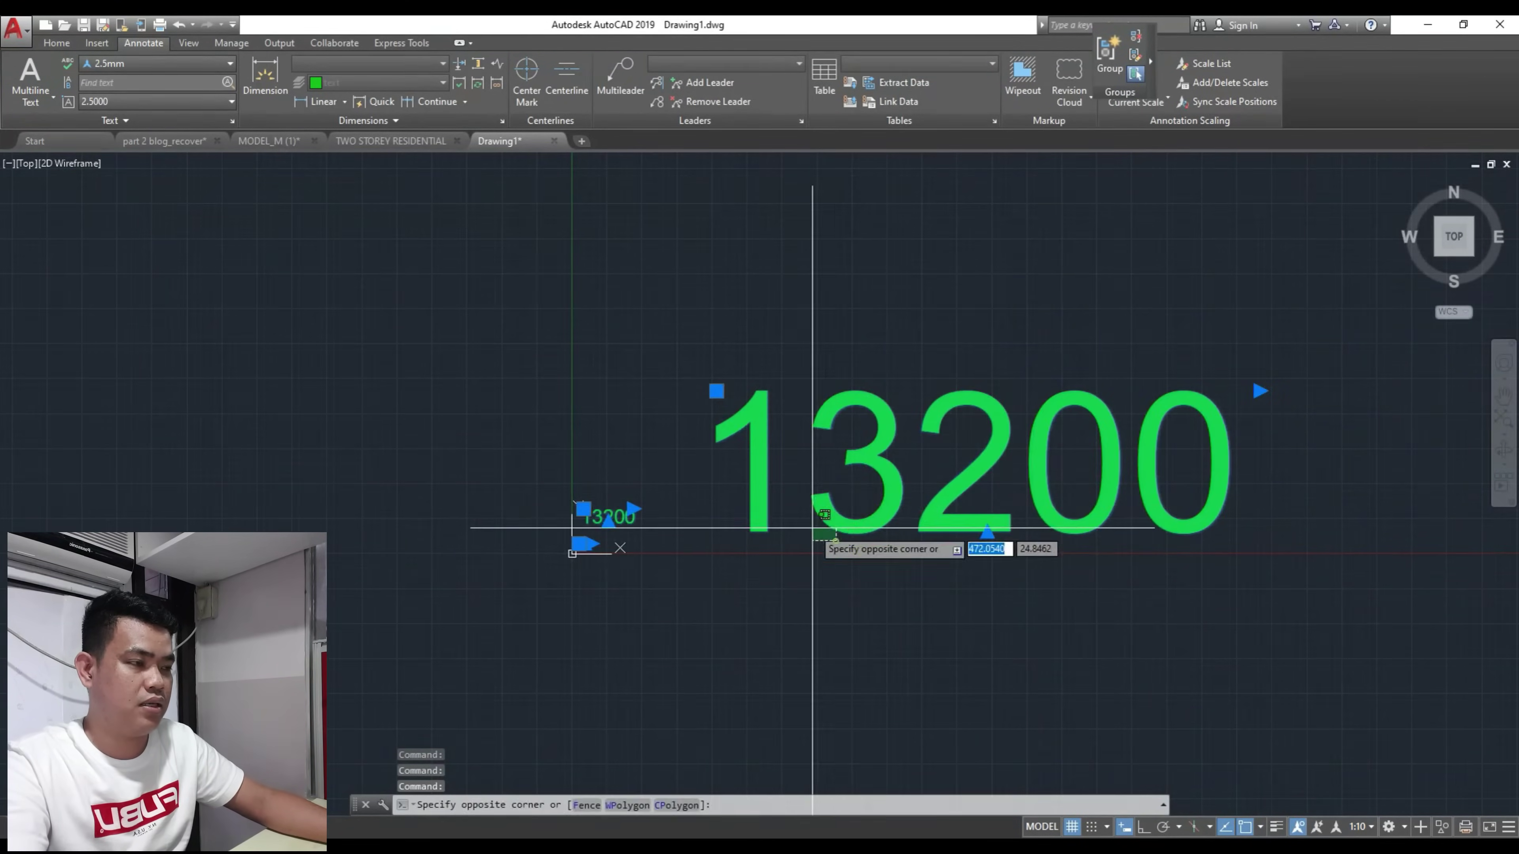
pyautogui.press('Escape')
pyautogui.press('Escape')
pyautogui.scroll(-2, 837, 514)
pyautogui.moveTo(1000, 543); pyautogui.dragTo(863, 539, button='middle')
pyautogui.scroll(2, 763, 508)
pyautogui.scroll(-2, 752, 520)
pyautogui.click(356, 346)
pyautogui.press('Escape')
pyautogui.scroll(-2, 445, 186)
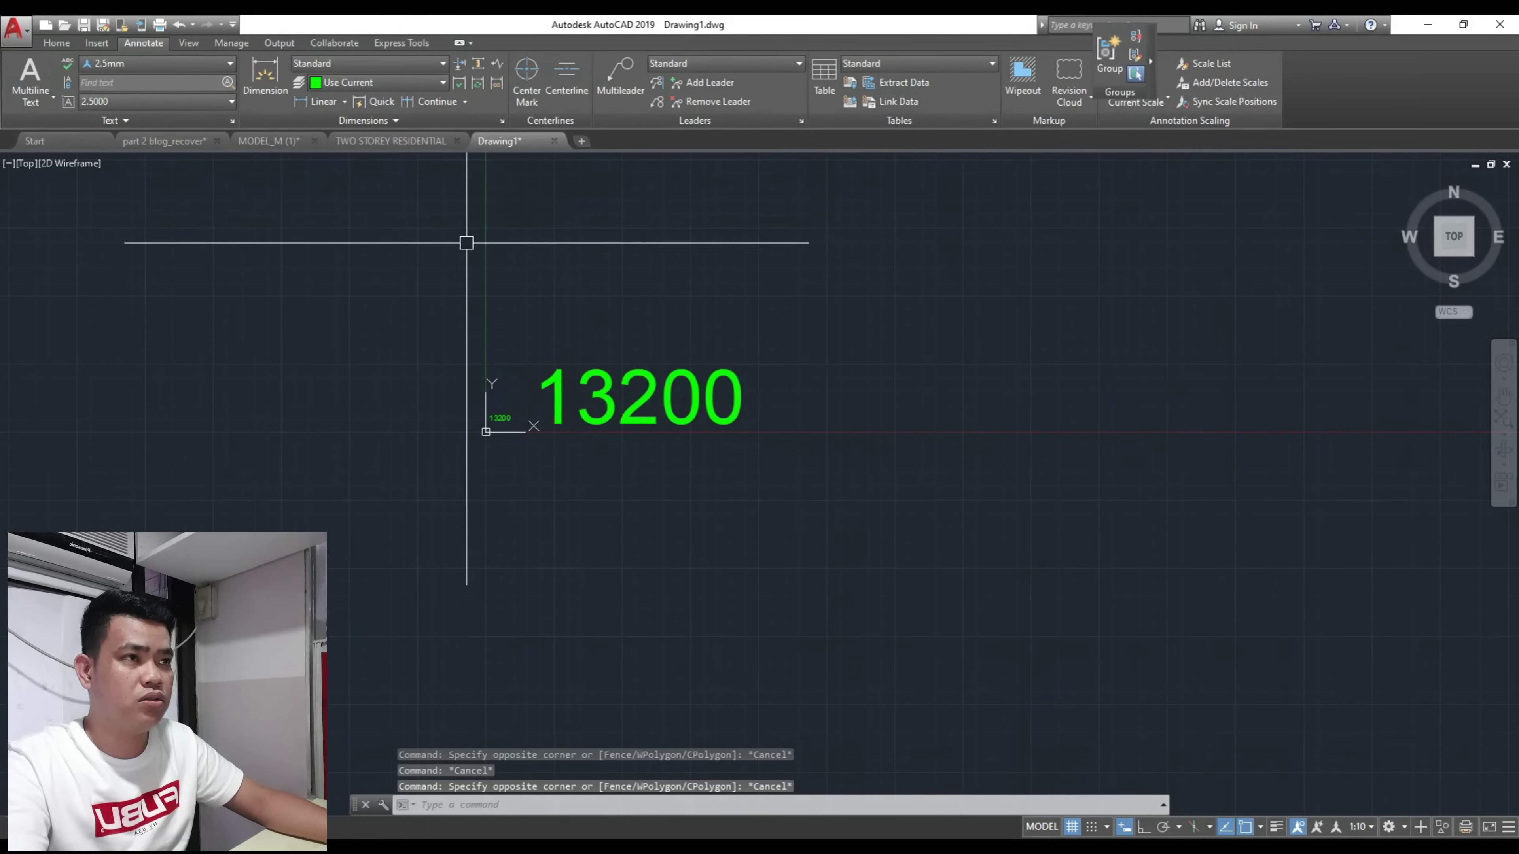
pyautogui.scroll(4, 485, 414)
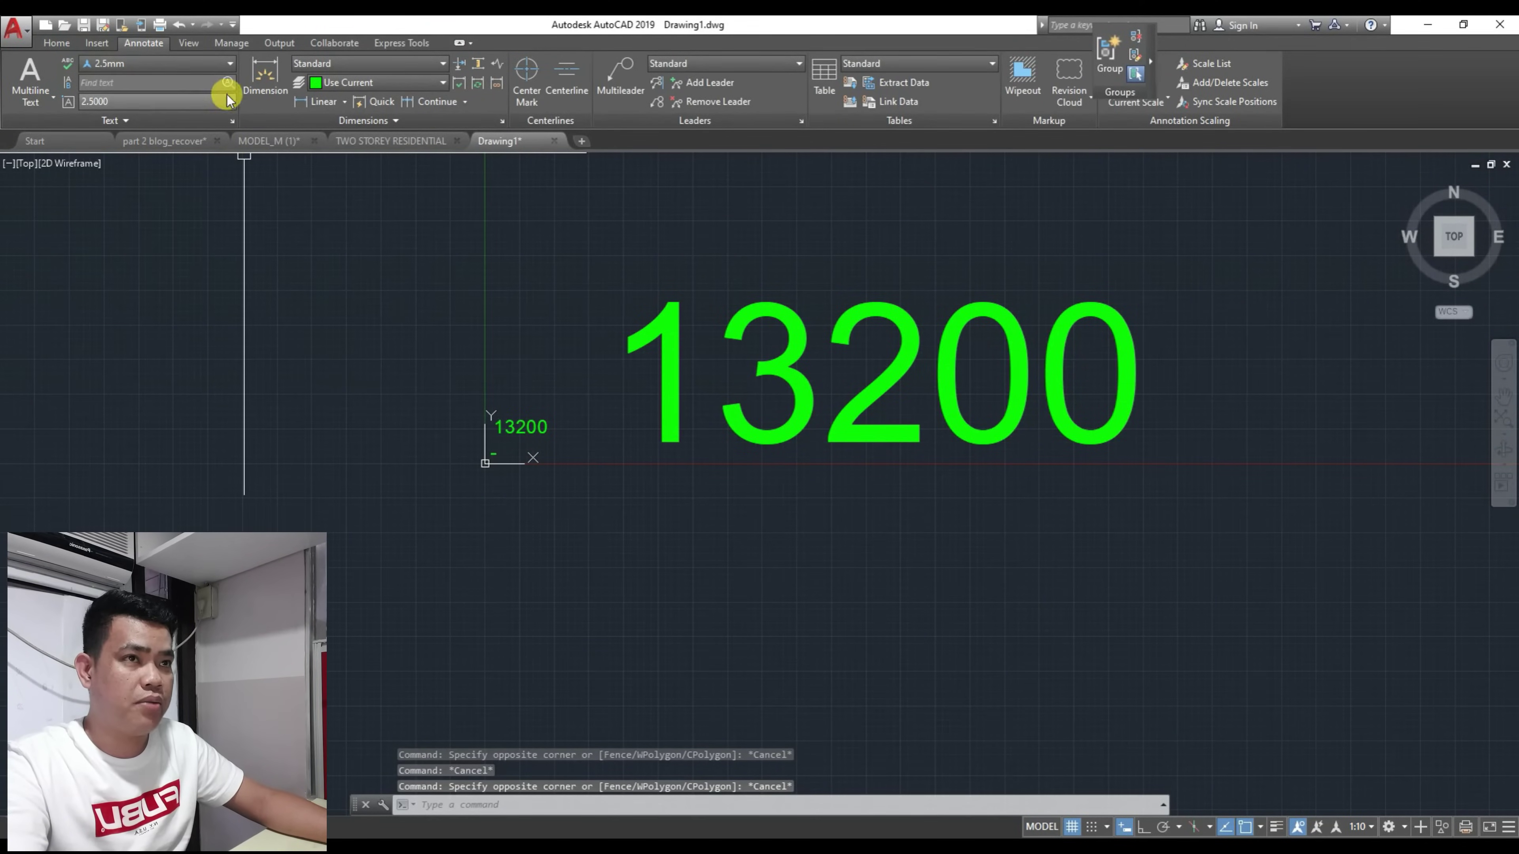
pyautogui.click(56, 43)
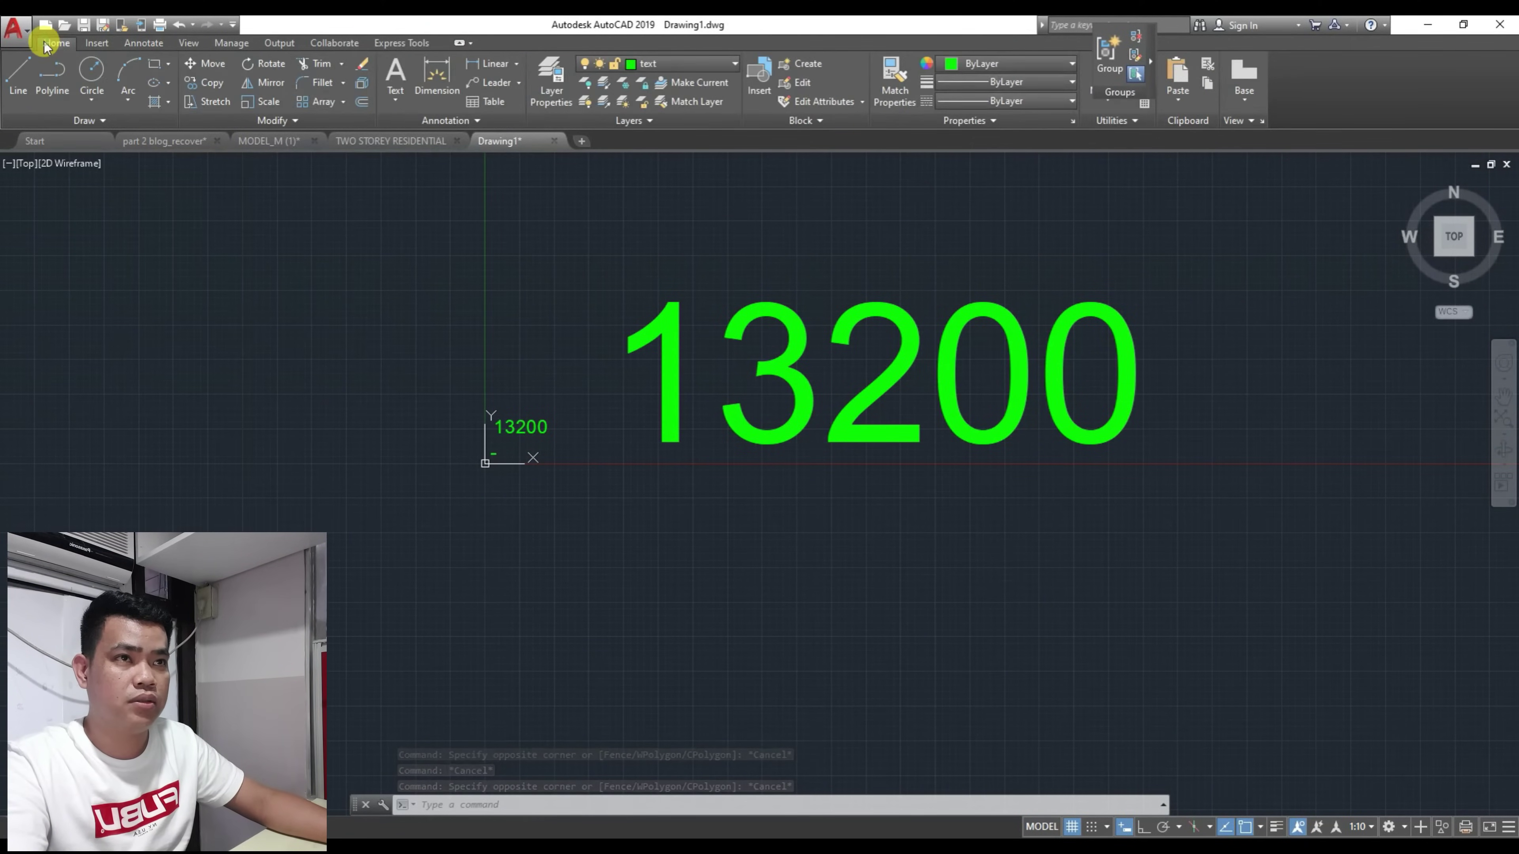
# Step: Create a new annotative dimension style named 2.5mm-H for all dimensions, starting from the Annotative style
pyautogui.click(439, 122)
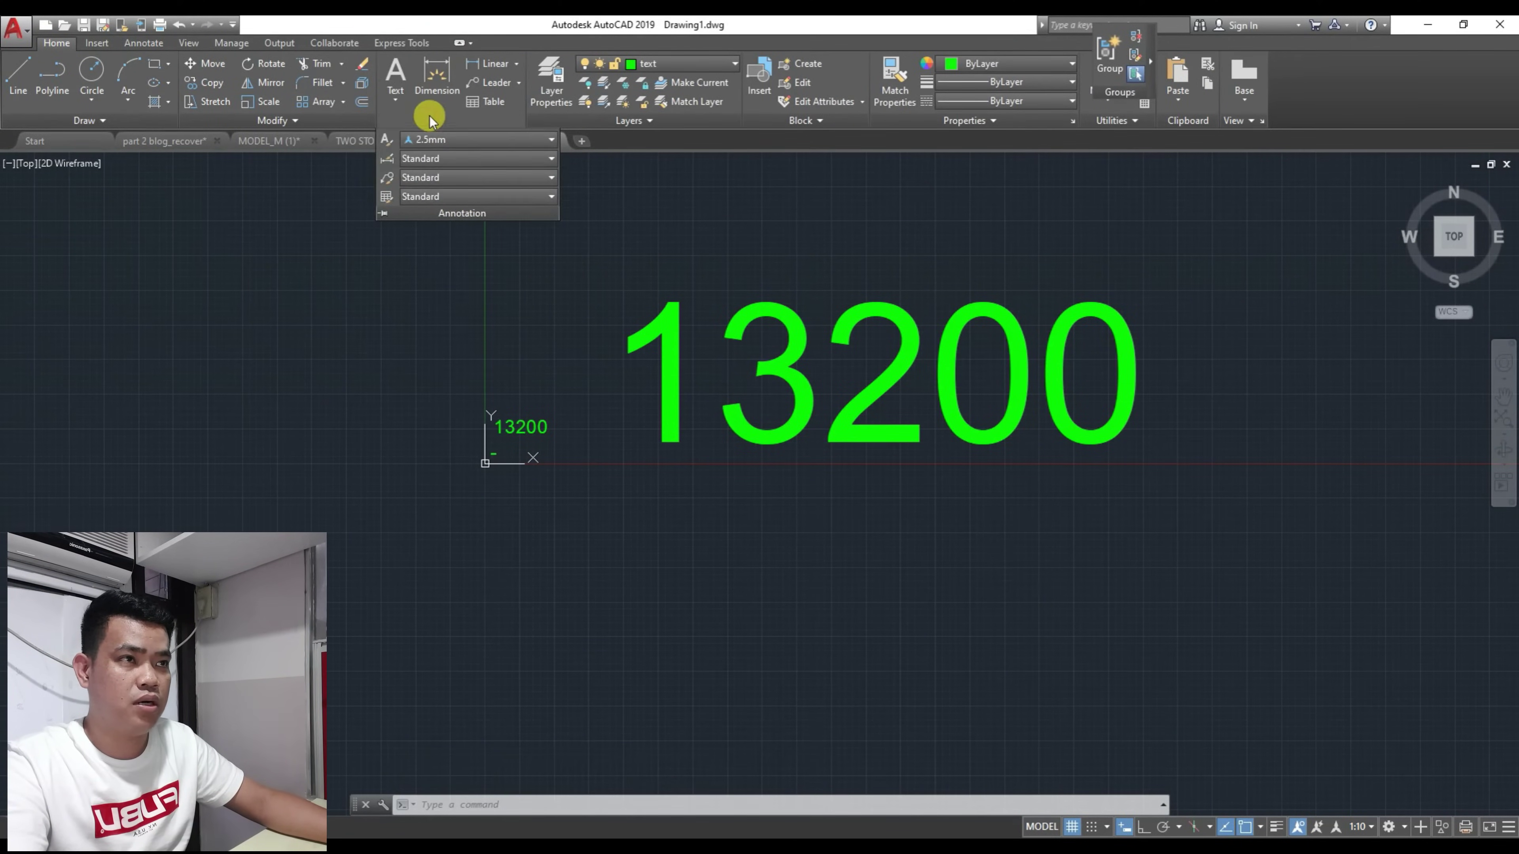
pyautogui.click(387, 160)
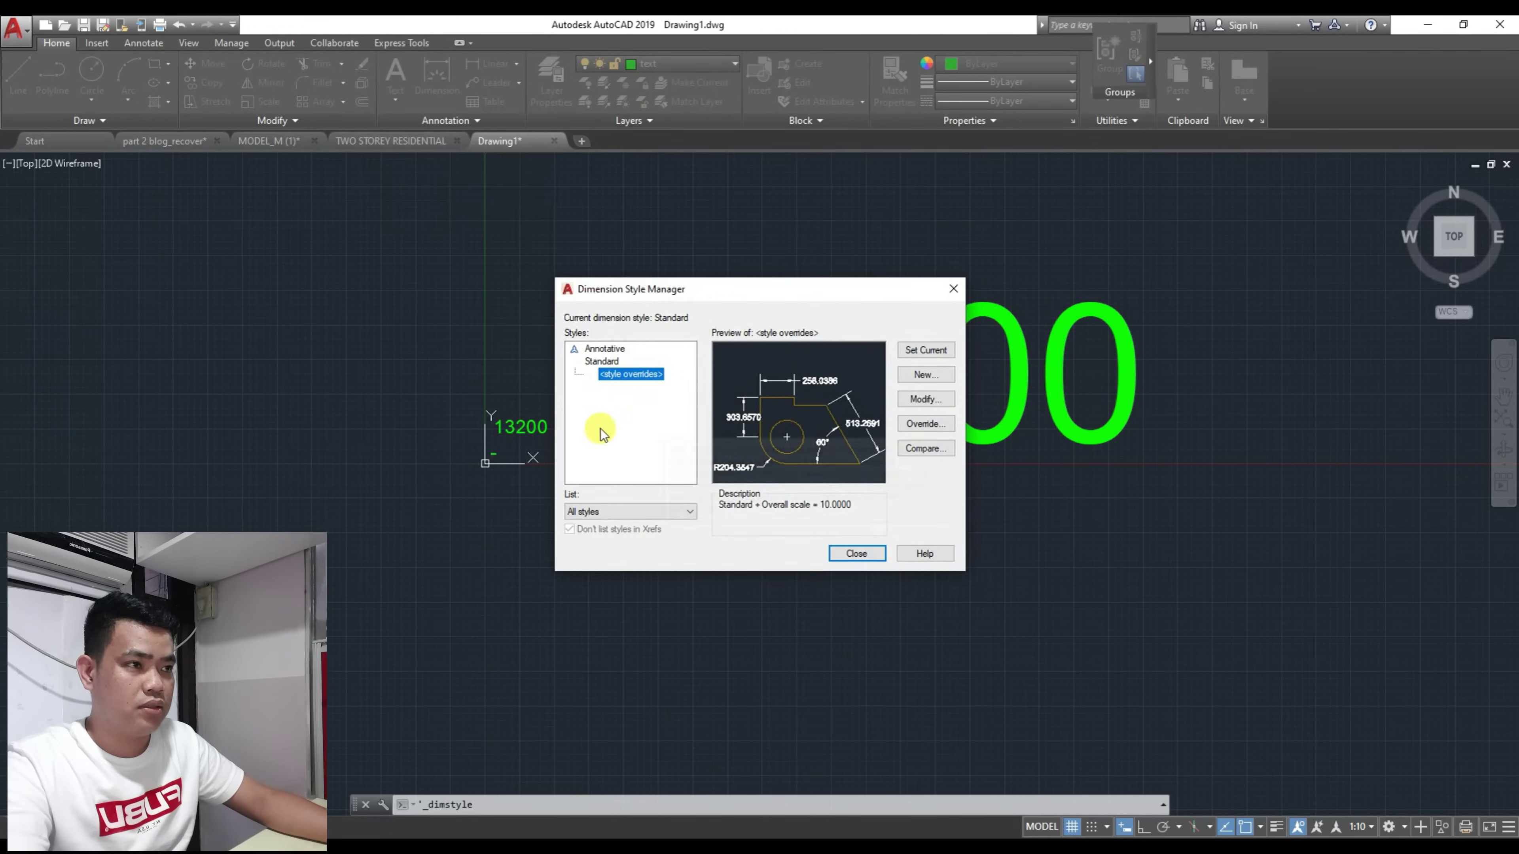
pyautogui.click(598, 350)
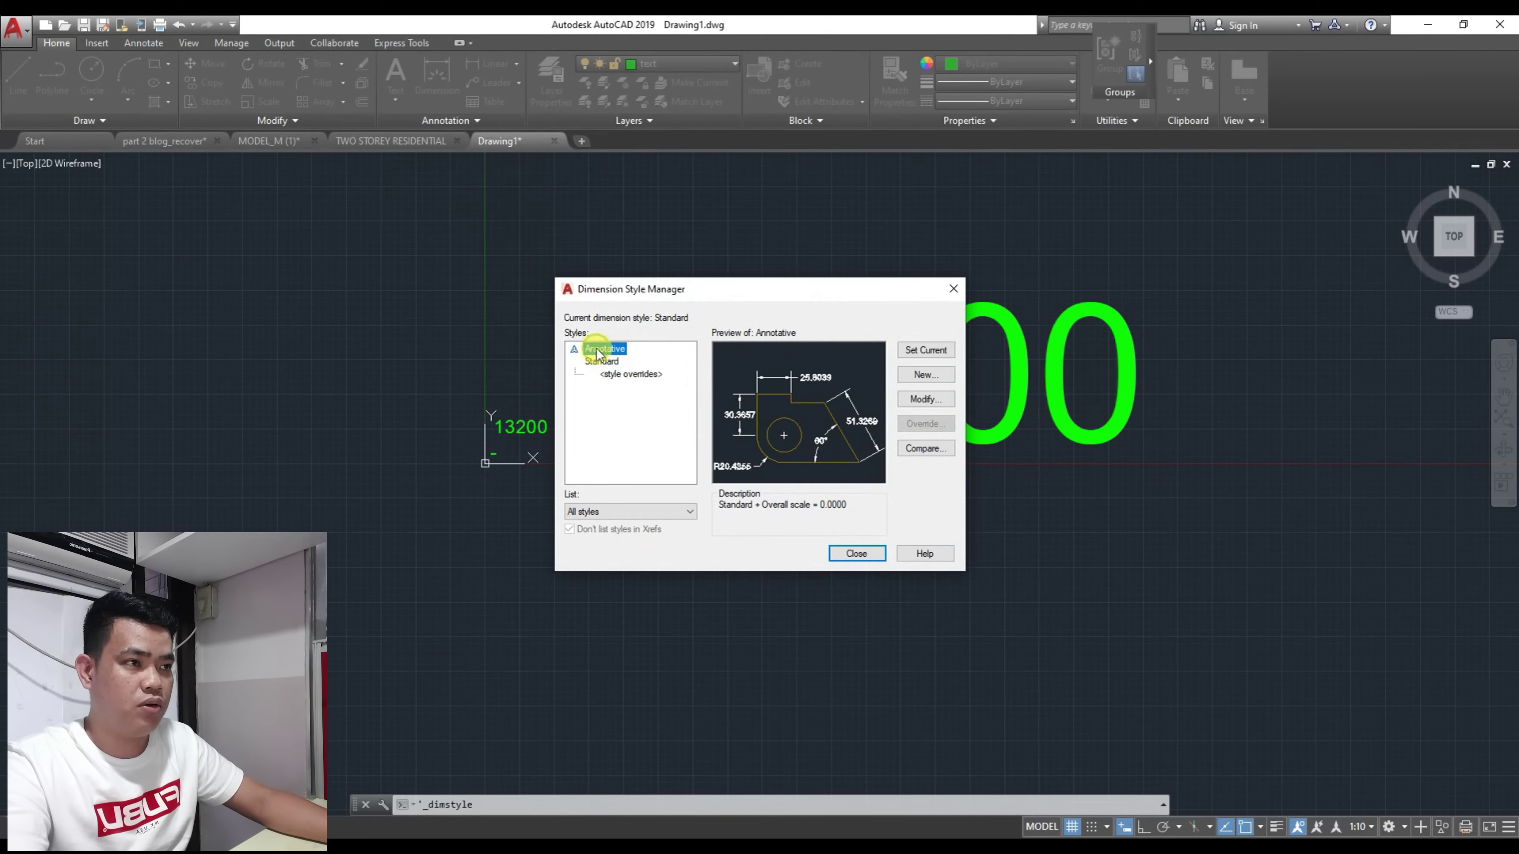
pyautogui.click(924, 375)
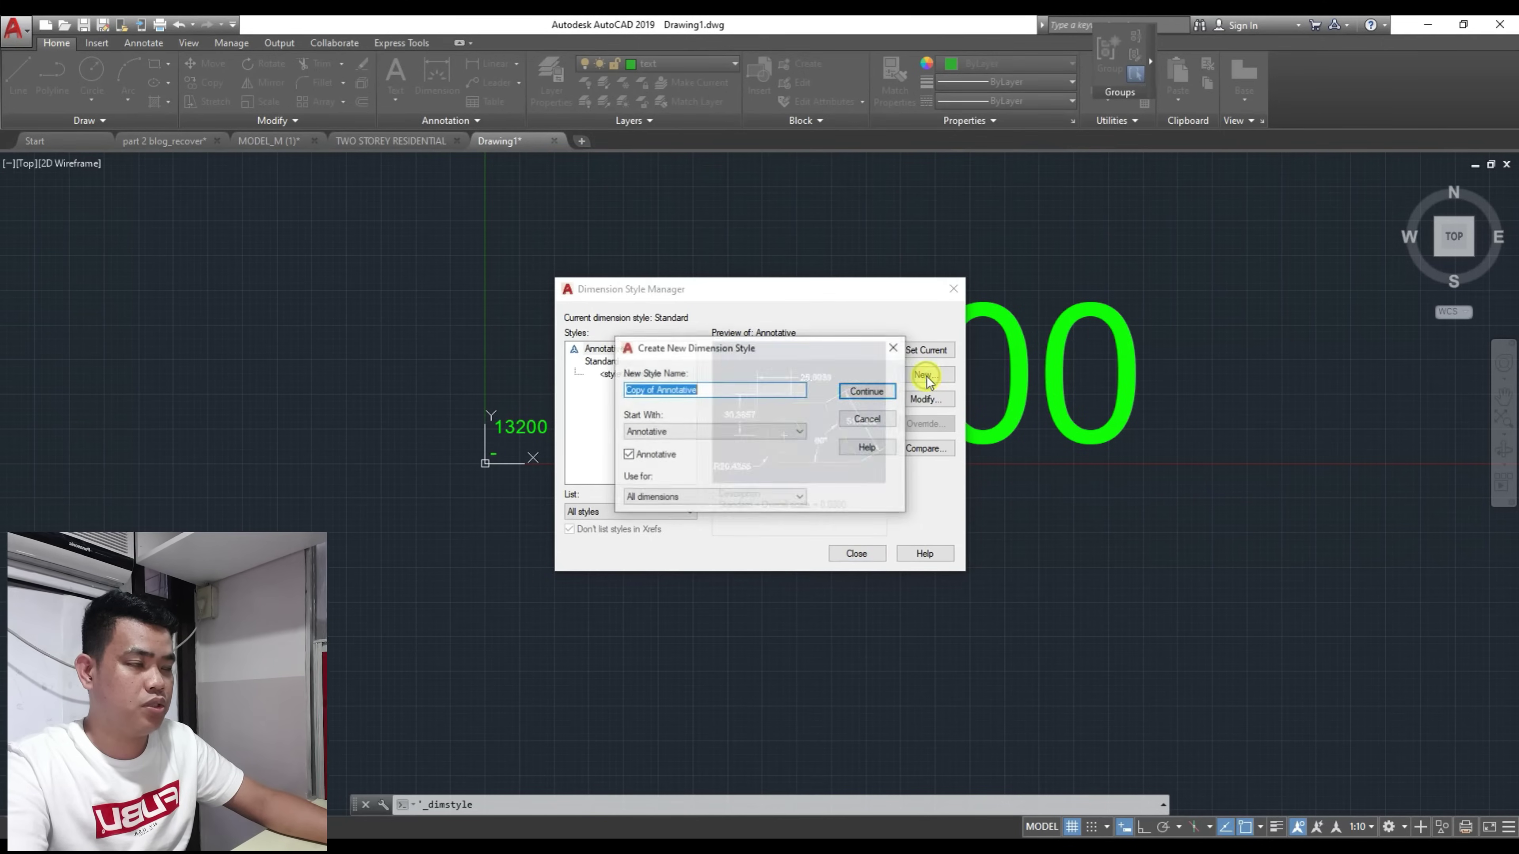
pyautogui.write('SCAL')
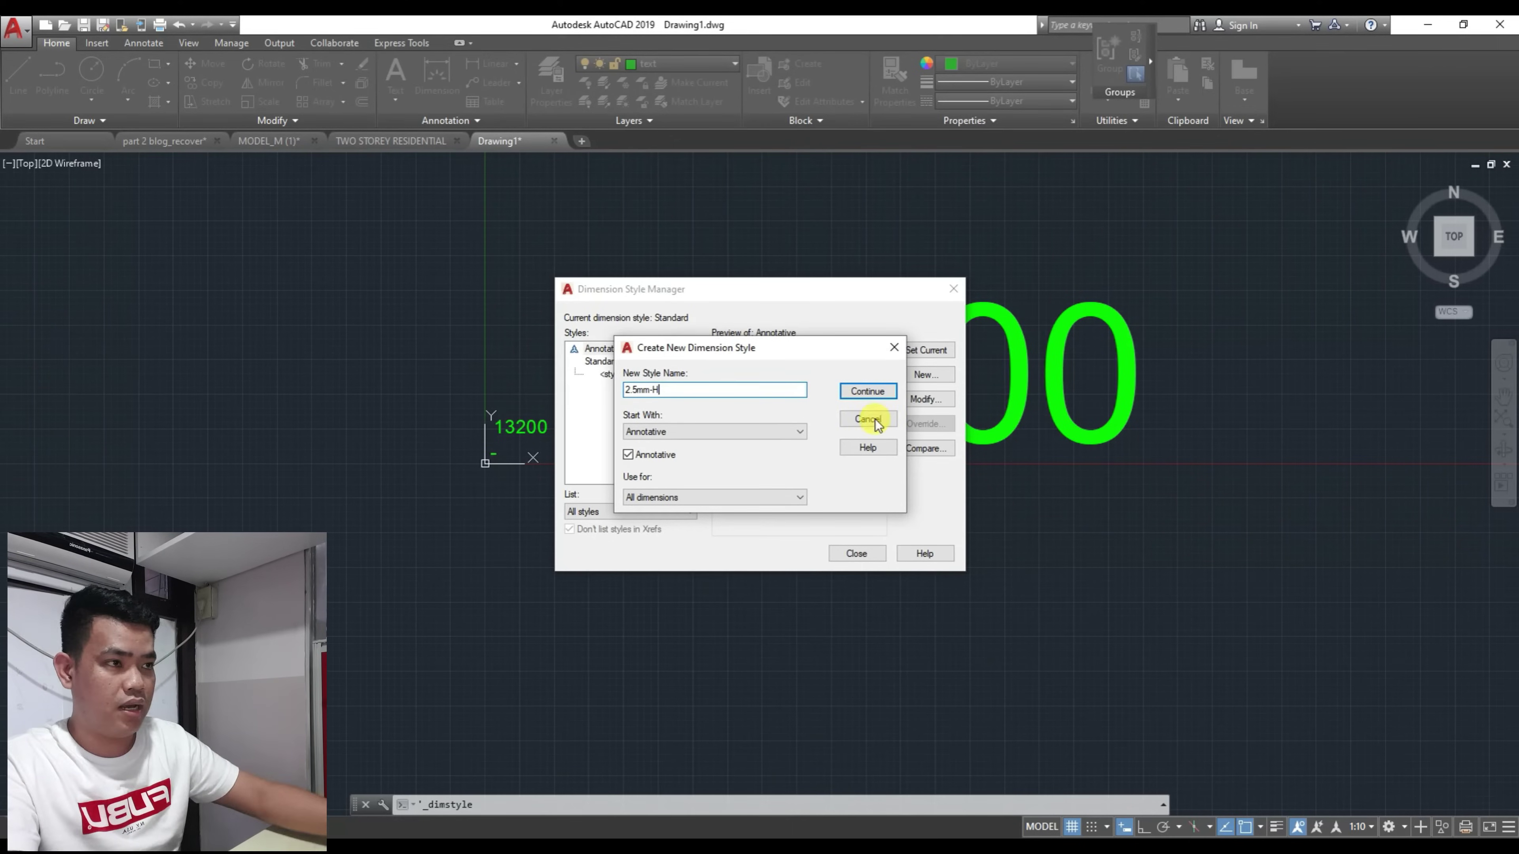
pyautogui.click(855, 392)
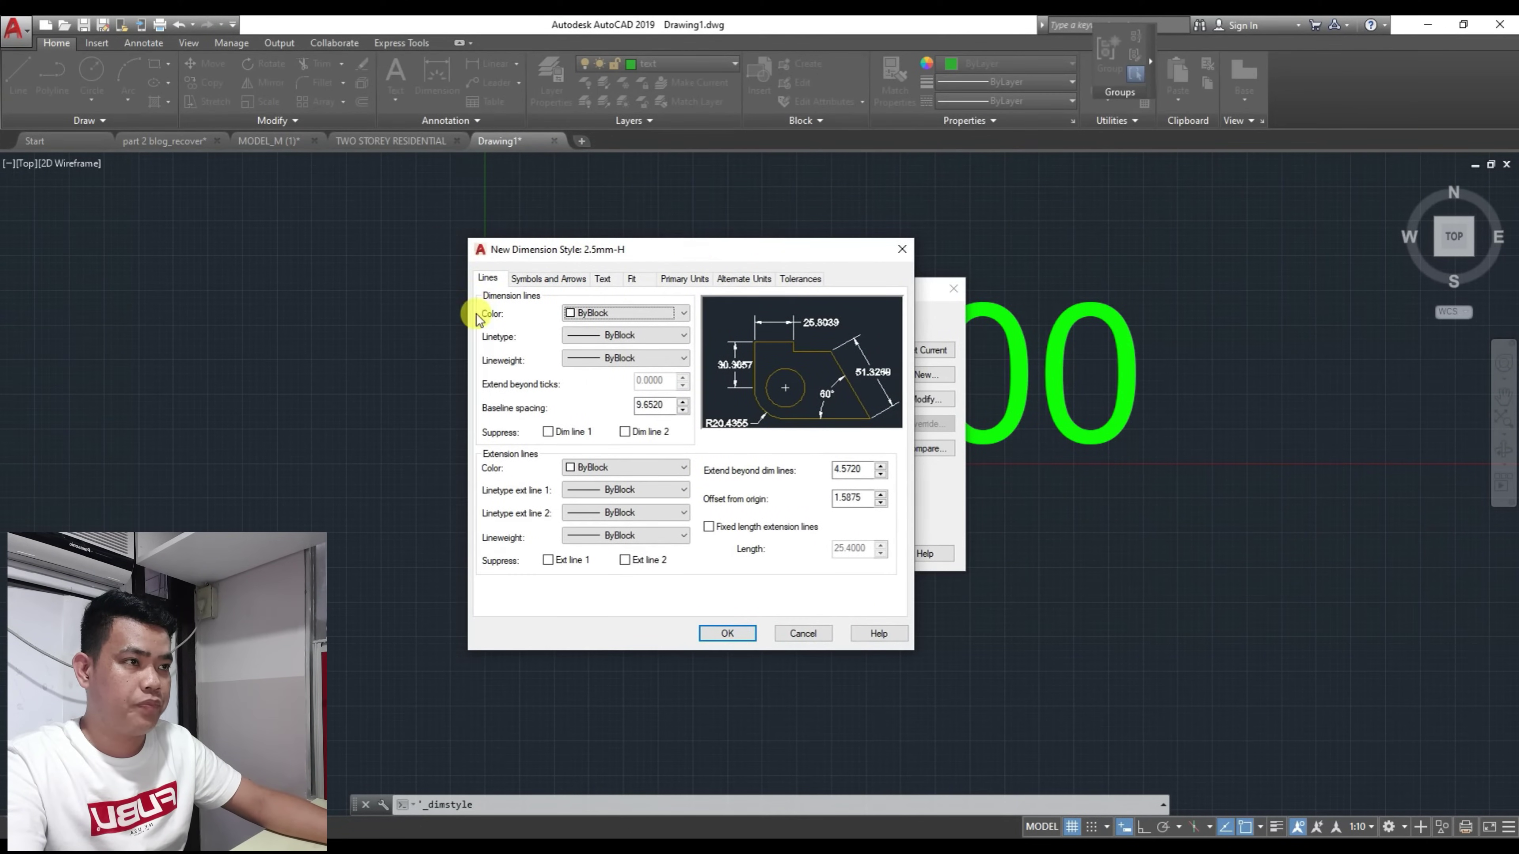
# Step: Try to set the text height of the 2.5mm-H dimension style to 2.5
pyautogui.click(604, 280)
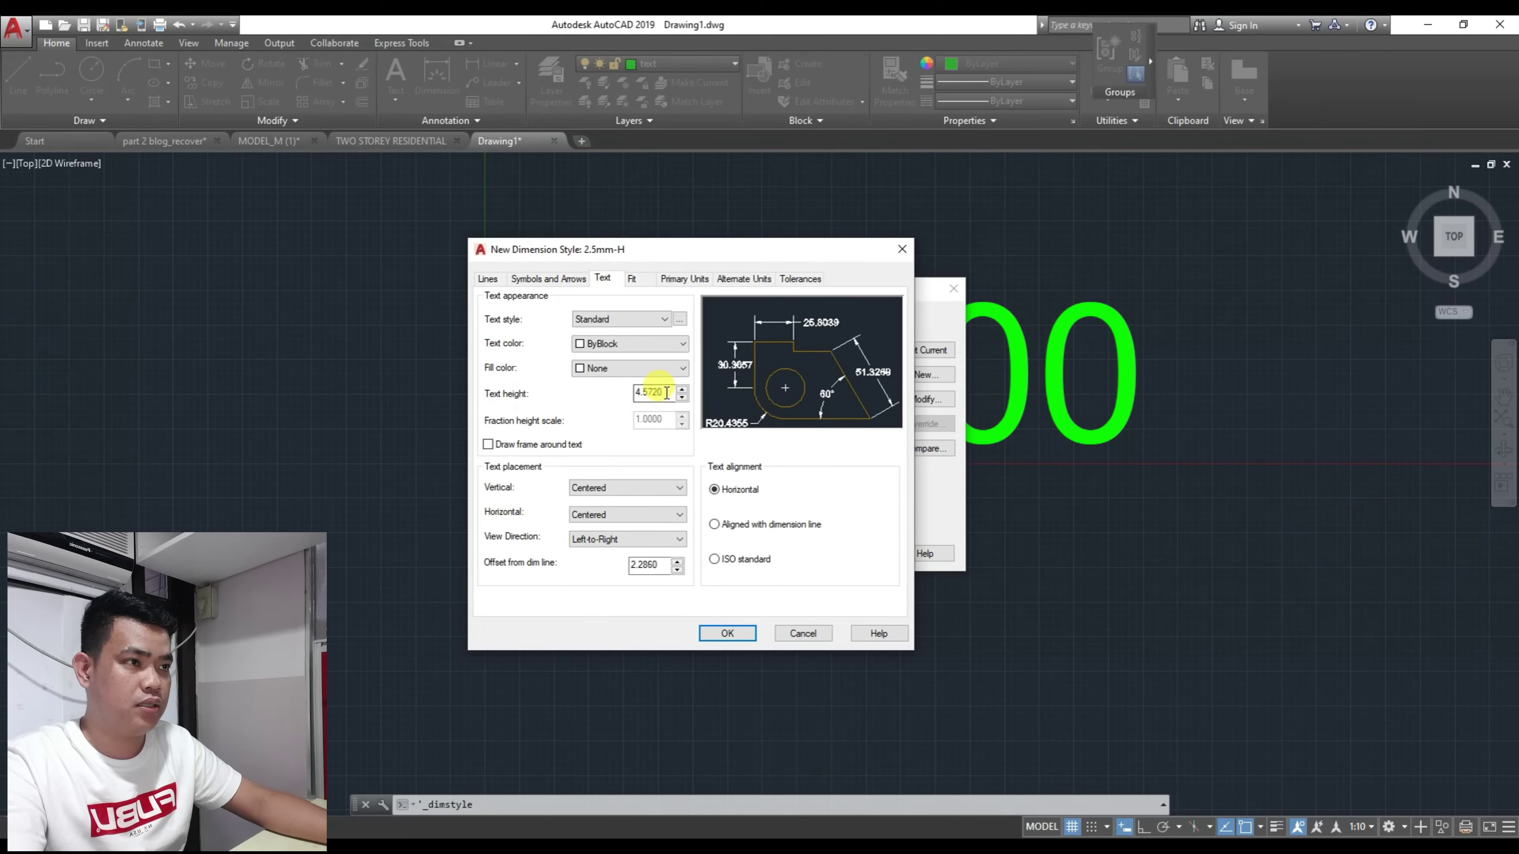
pyautogui.press('BackSpace')
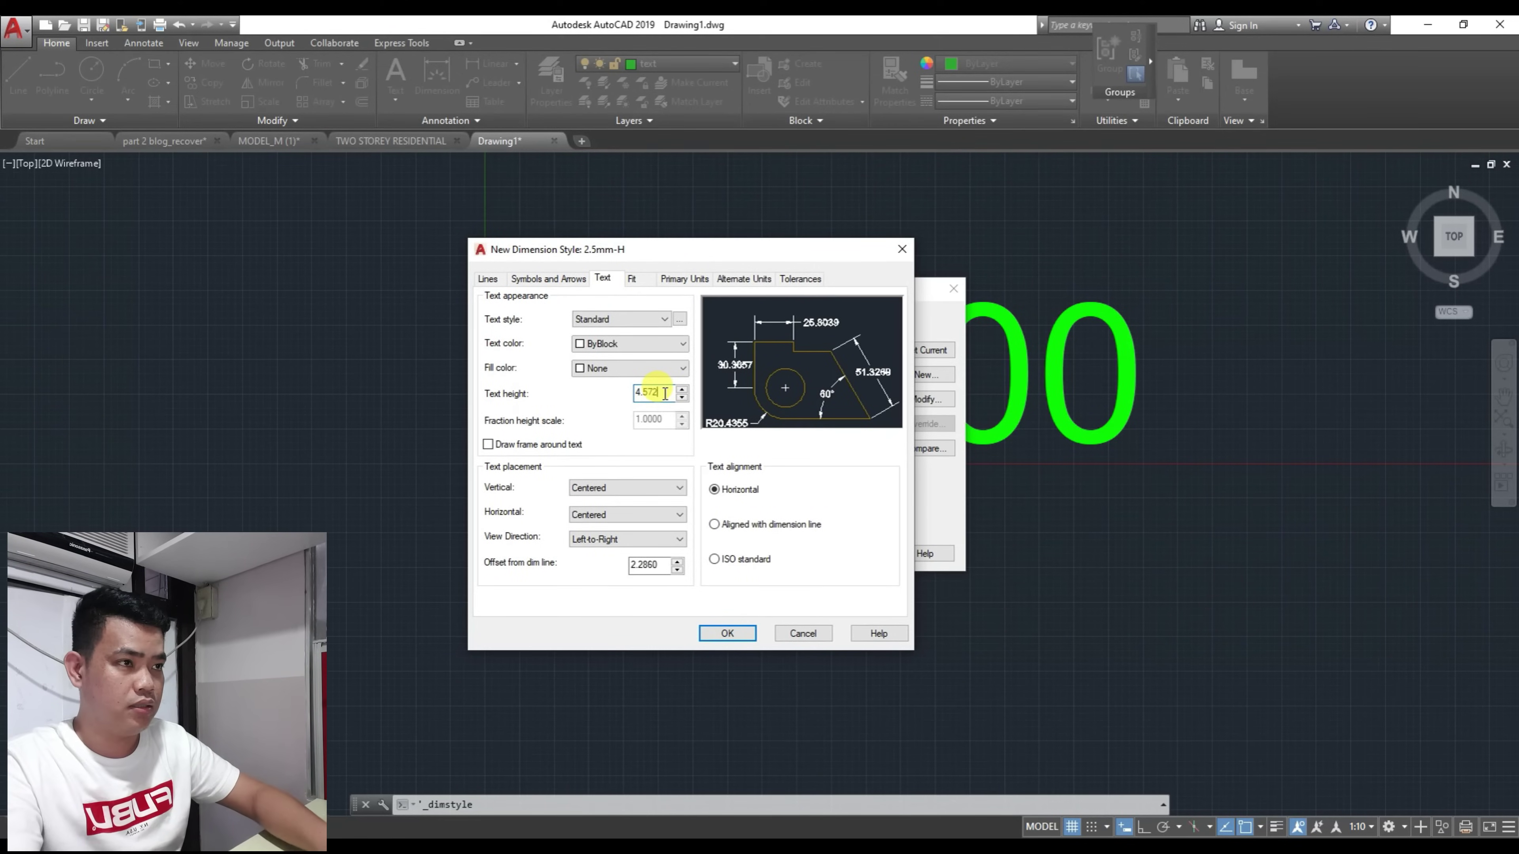
pyautogui.write('2')
pyautogui.write('.5')
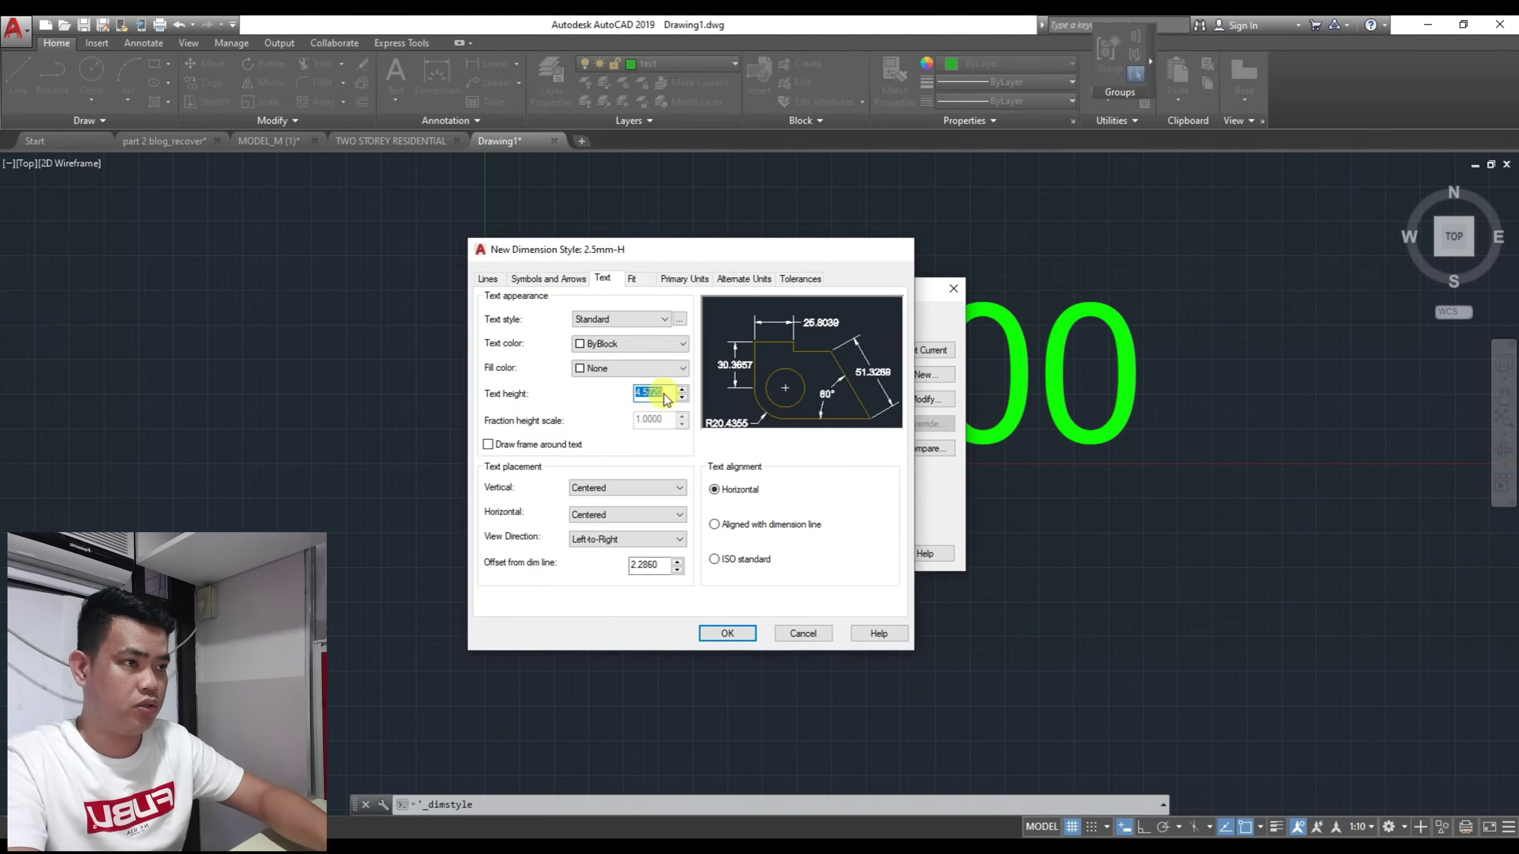
pyautogui.press('Return')
# Step: Modify the Annotative dimension style so that its dimension text uses the 2.5mm text style
pyautogui.click(926, 399)
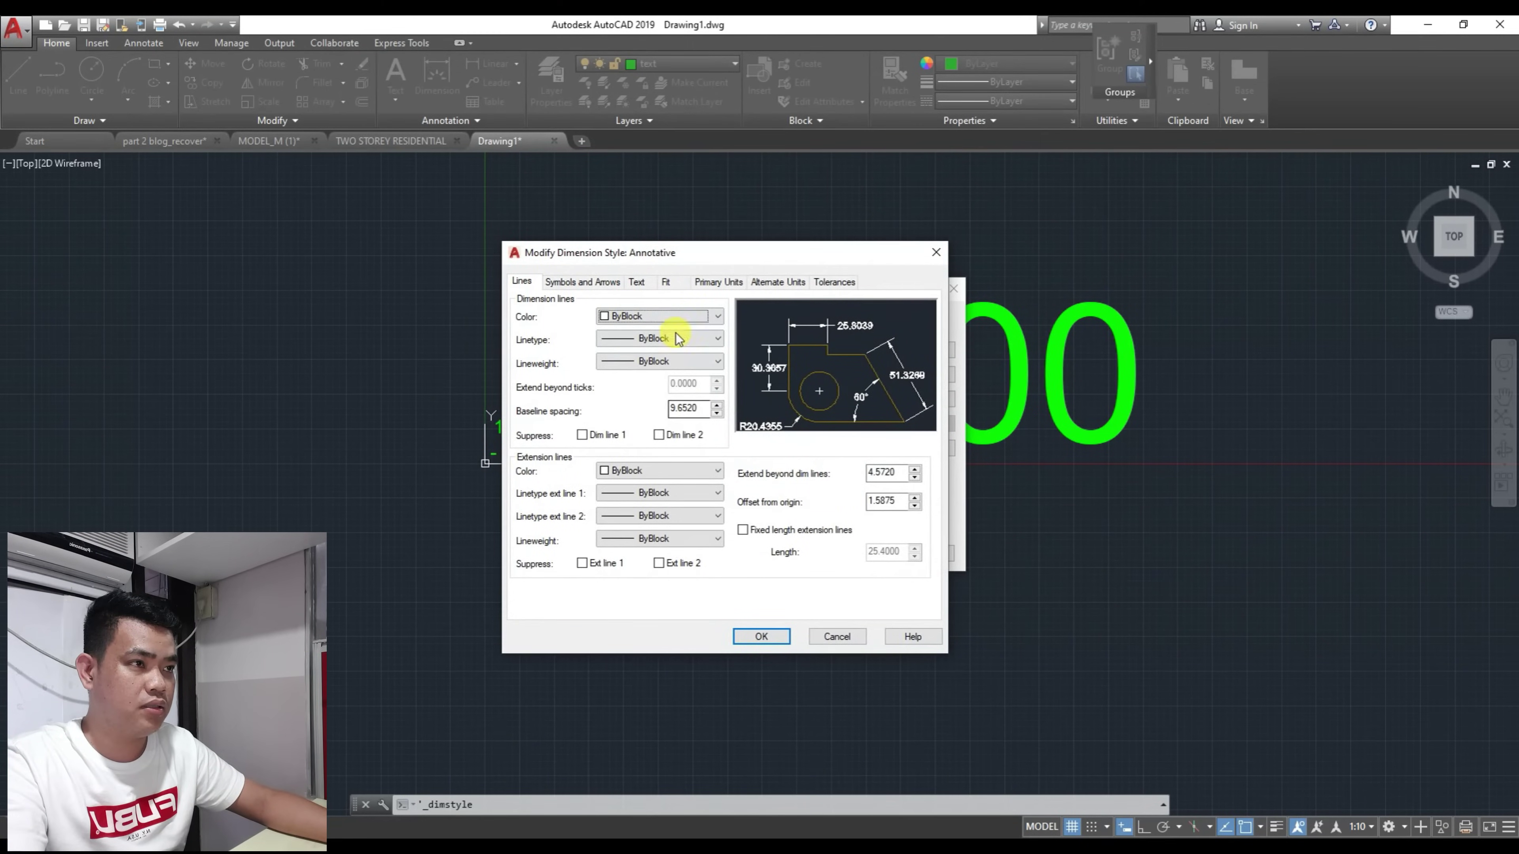
pyautogui.click(675, 339)
pyautogui.click(674, 344)
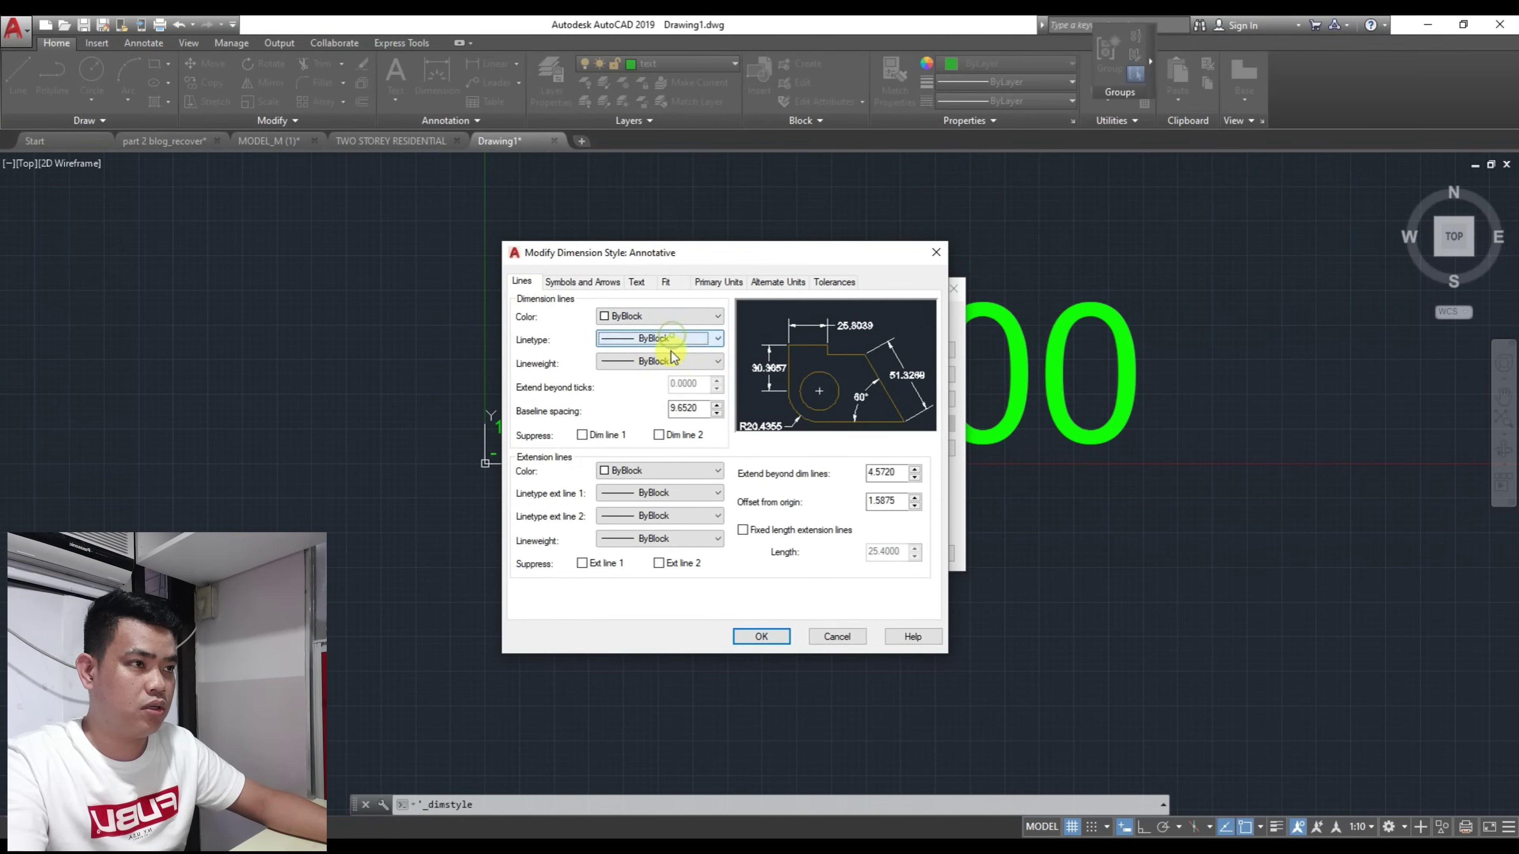
pyautogui.click(640, 284)
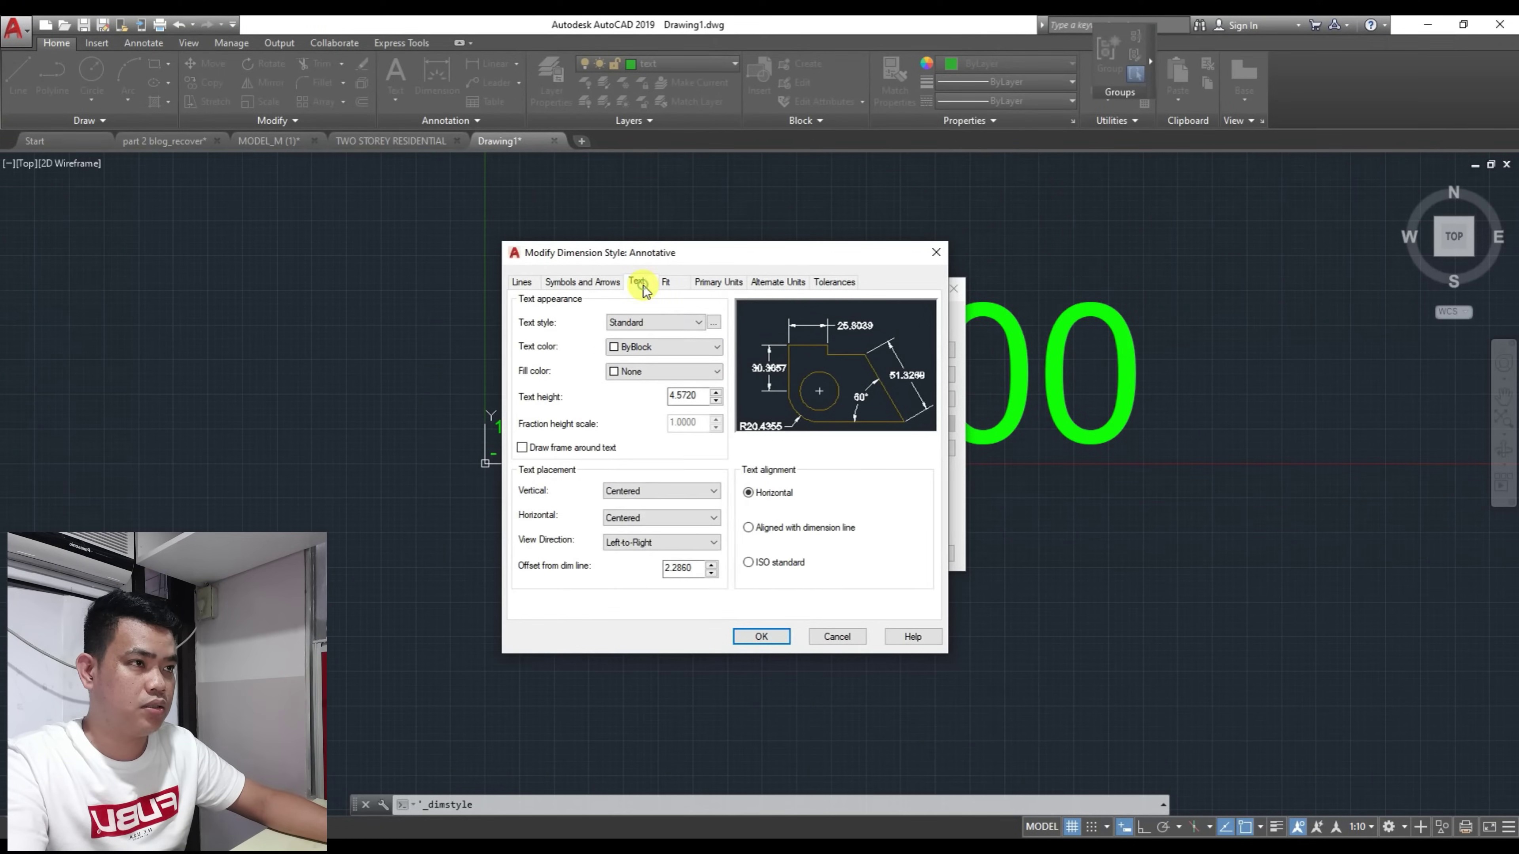
pyautogui.click(667, 328)
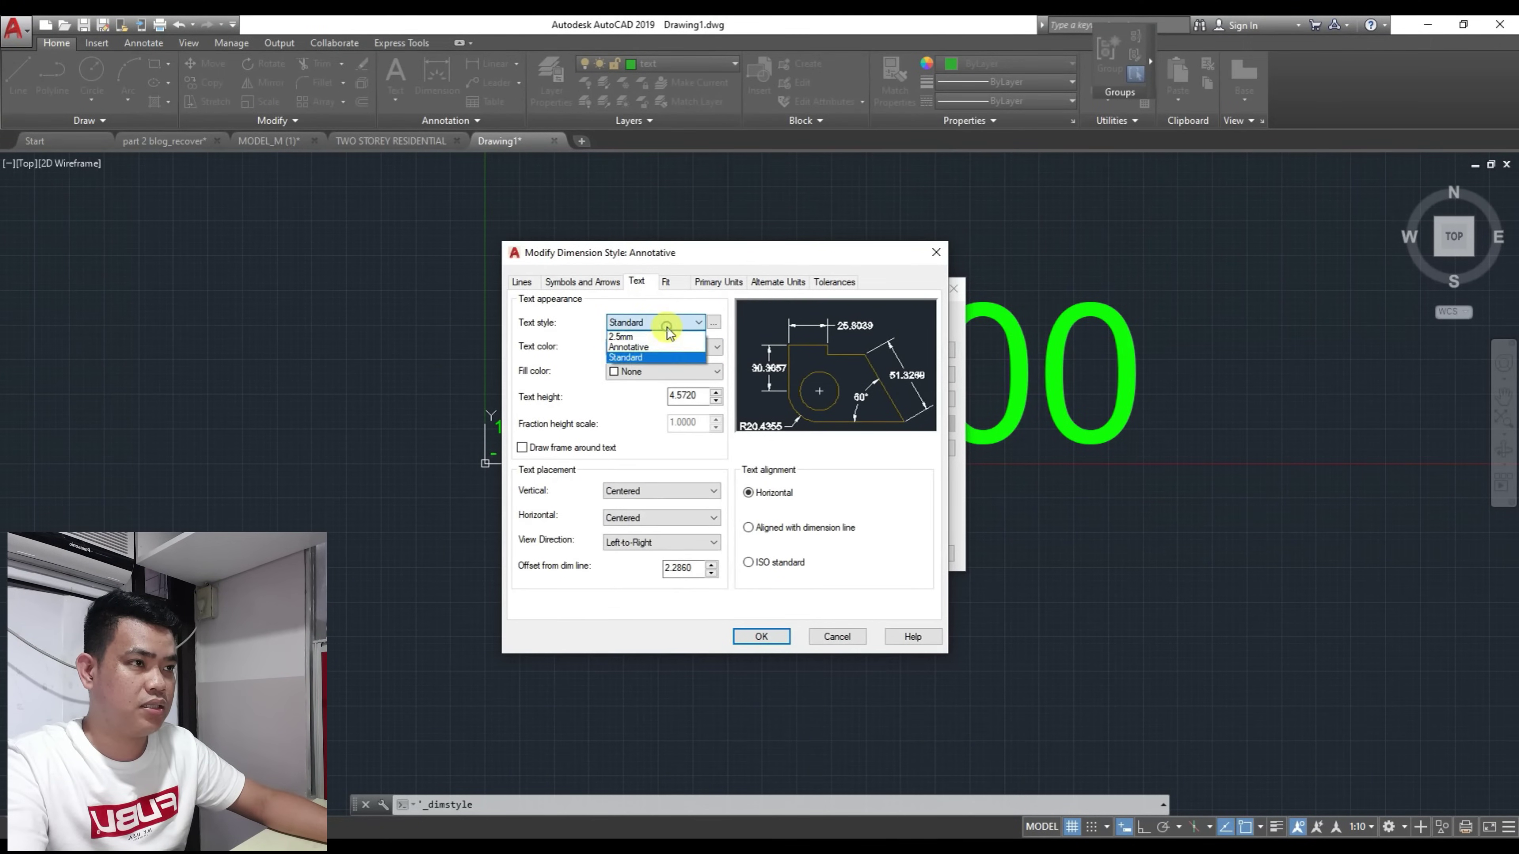
pyautogui.click(626, 337)
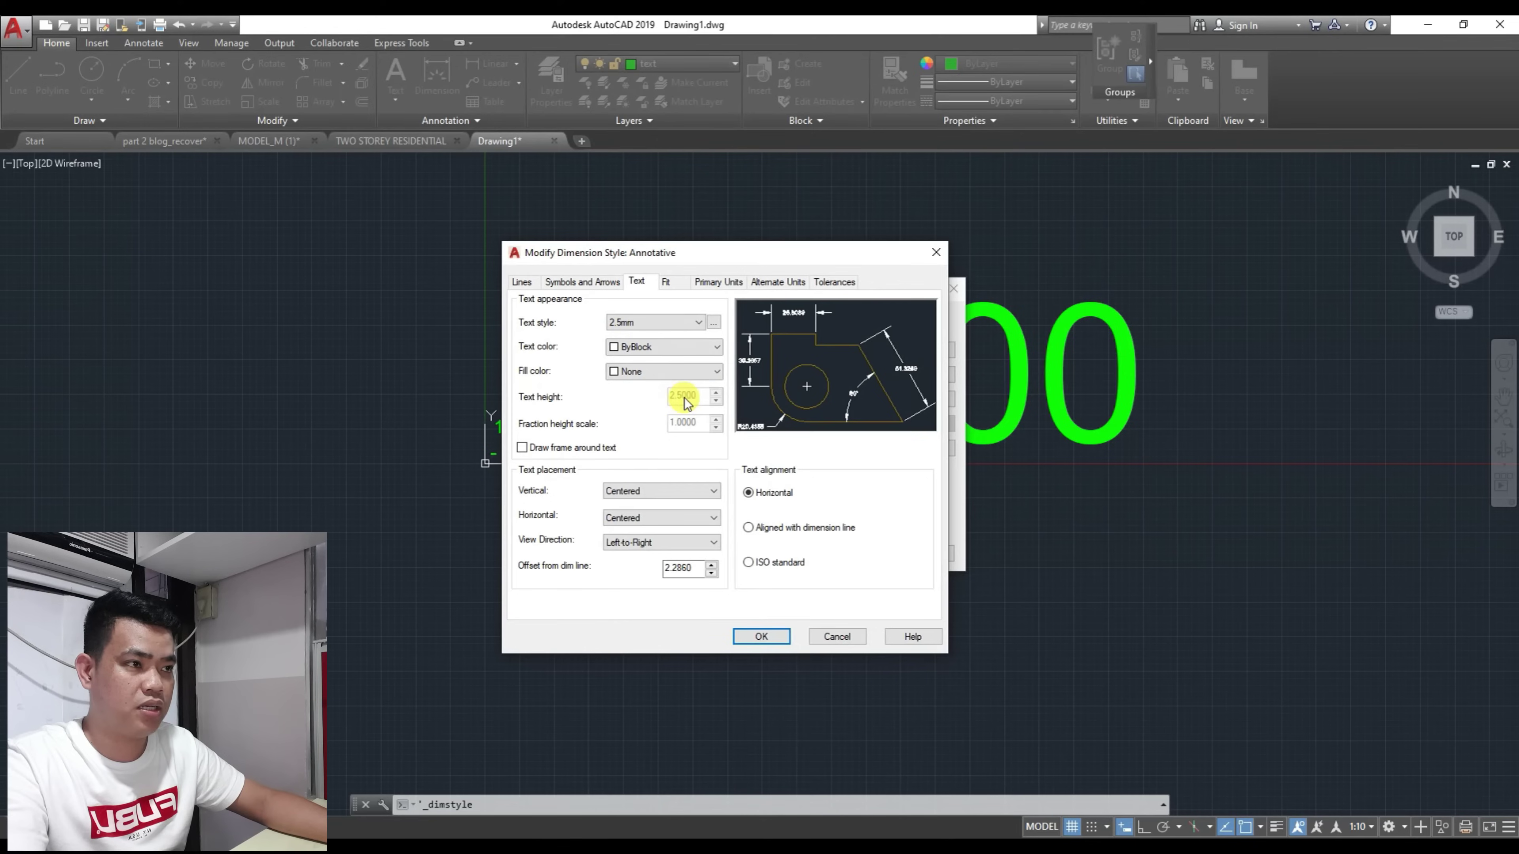
# Step: Place the Annotative style's dimension text vertically Above and align it with the dimension line
pyautogui.click(654, 492)
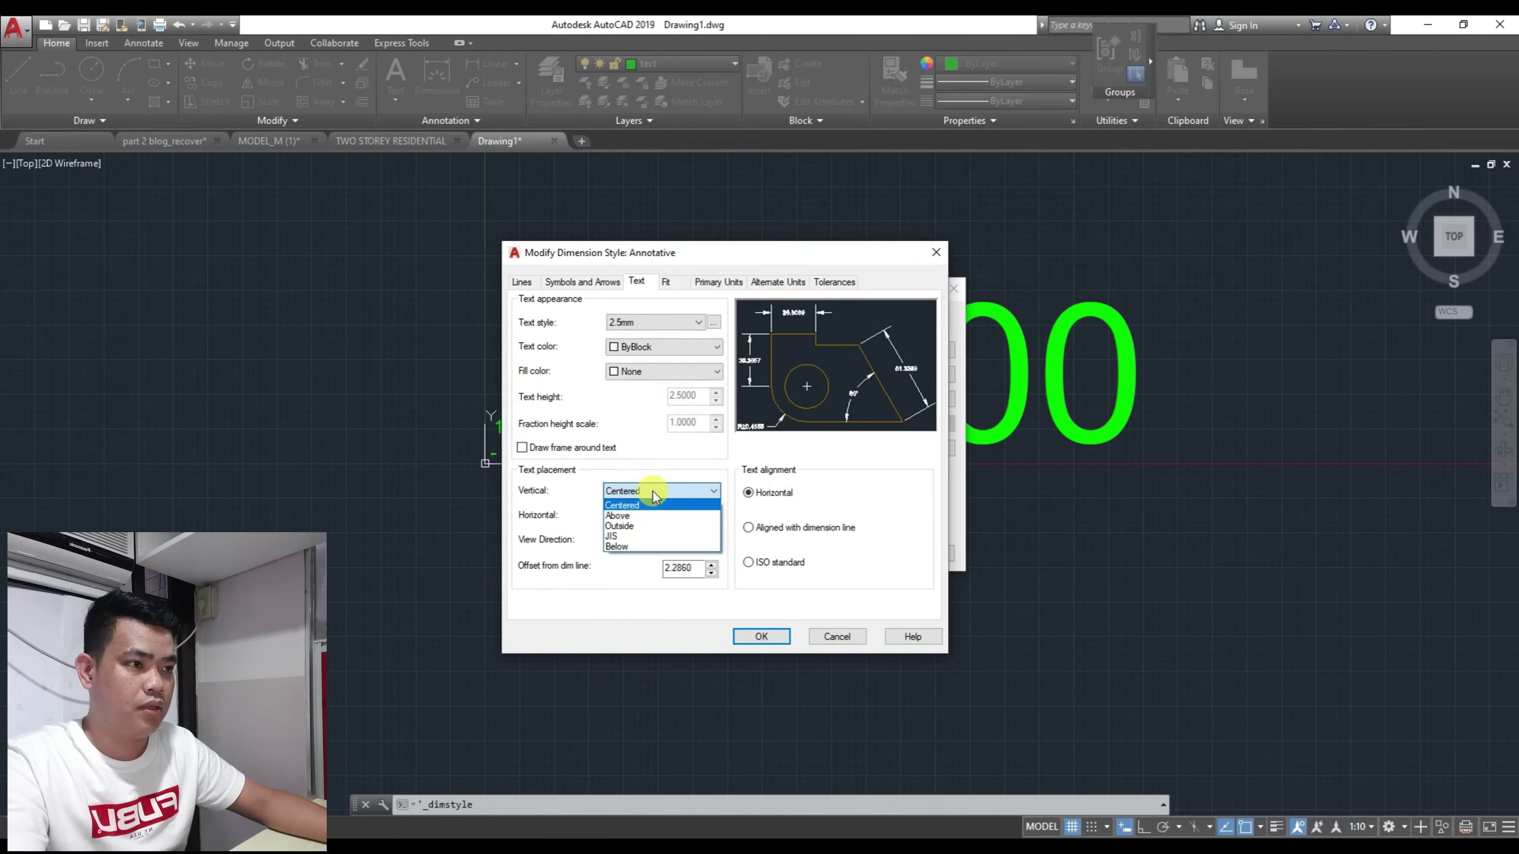
pyautogui.click(628, 515)
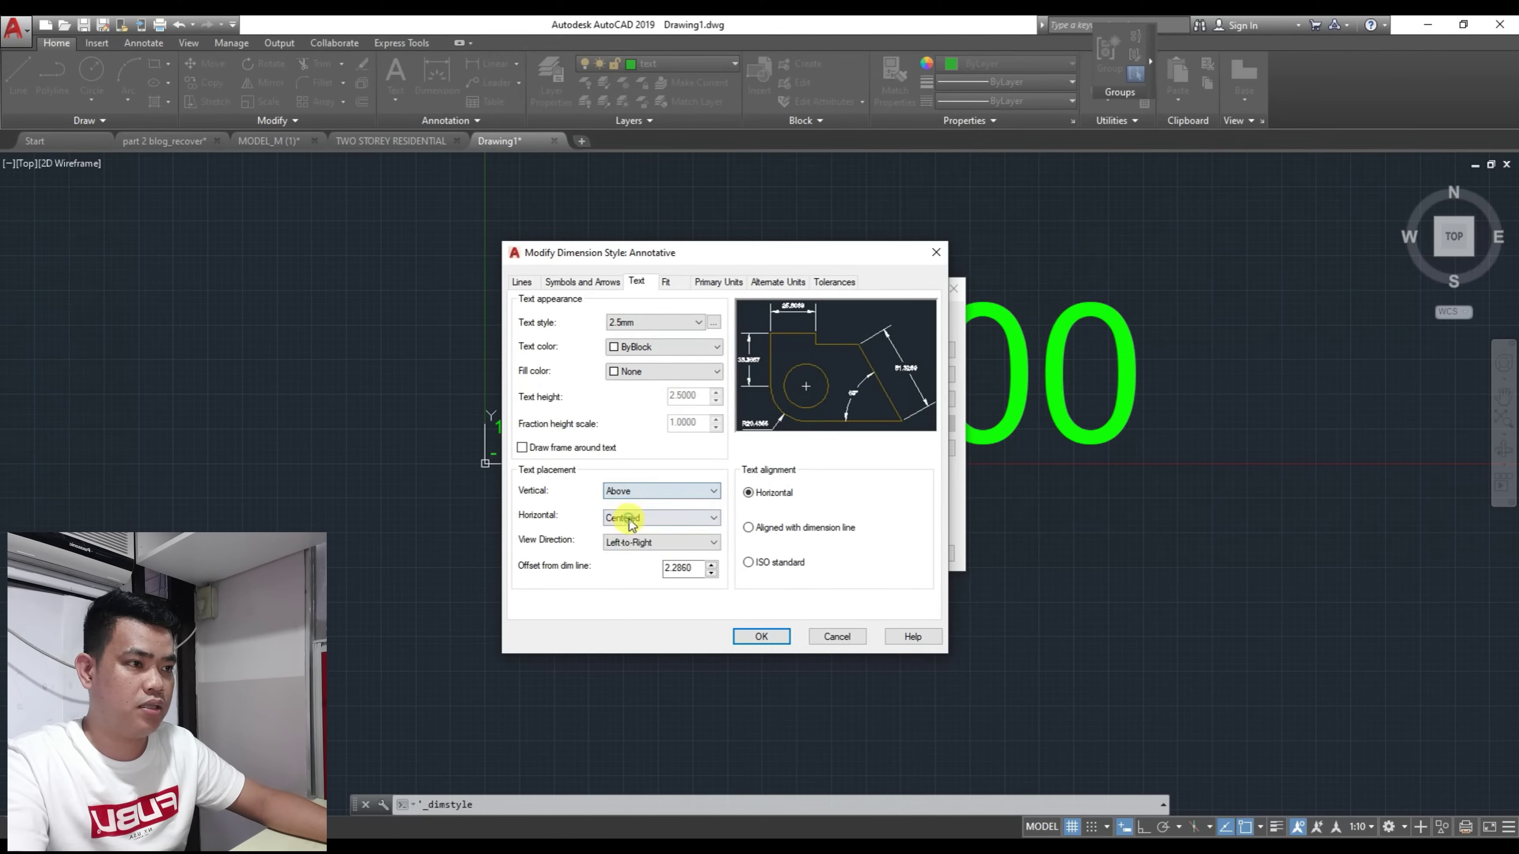
pyautogui.click(748, 527)
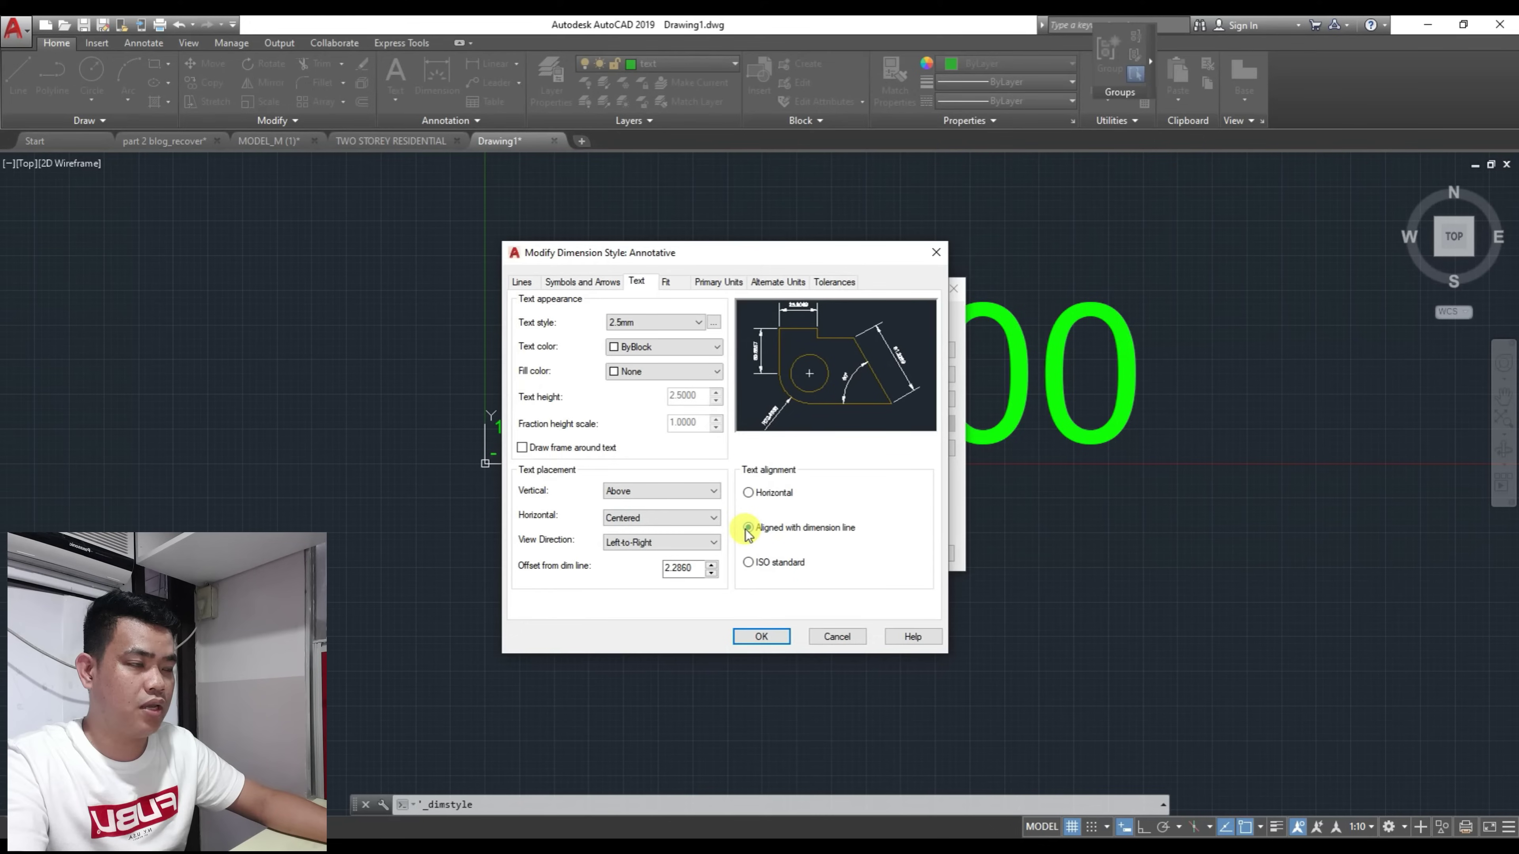
# Step: Set the Annotative style's text offset from the dimension line to 1.8 and its arrow size to 1.8
pyautogui.doubleClick(686, 567)
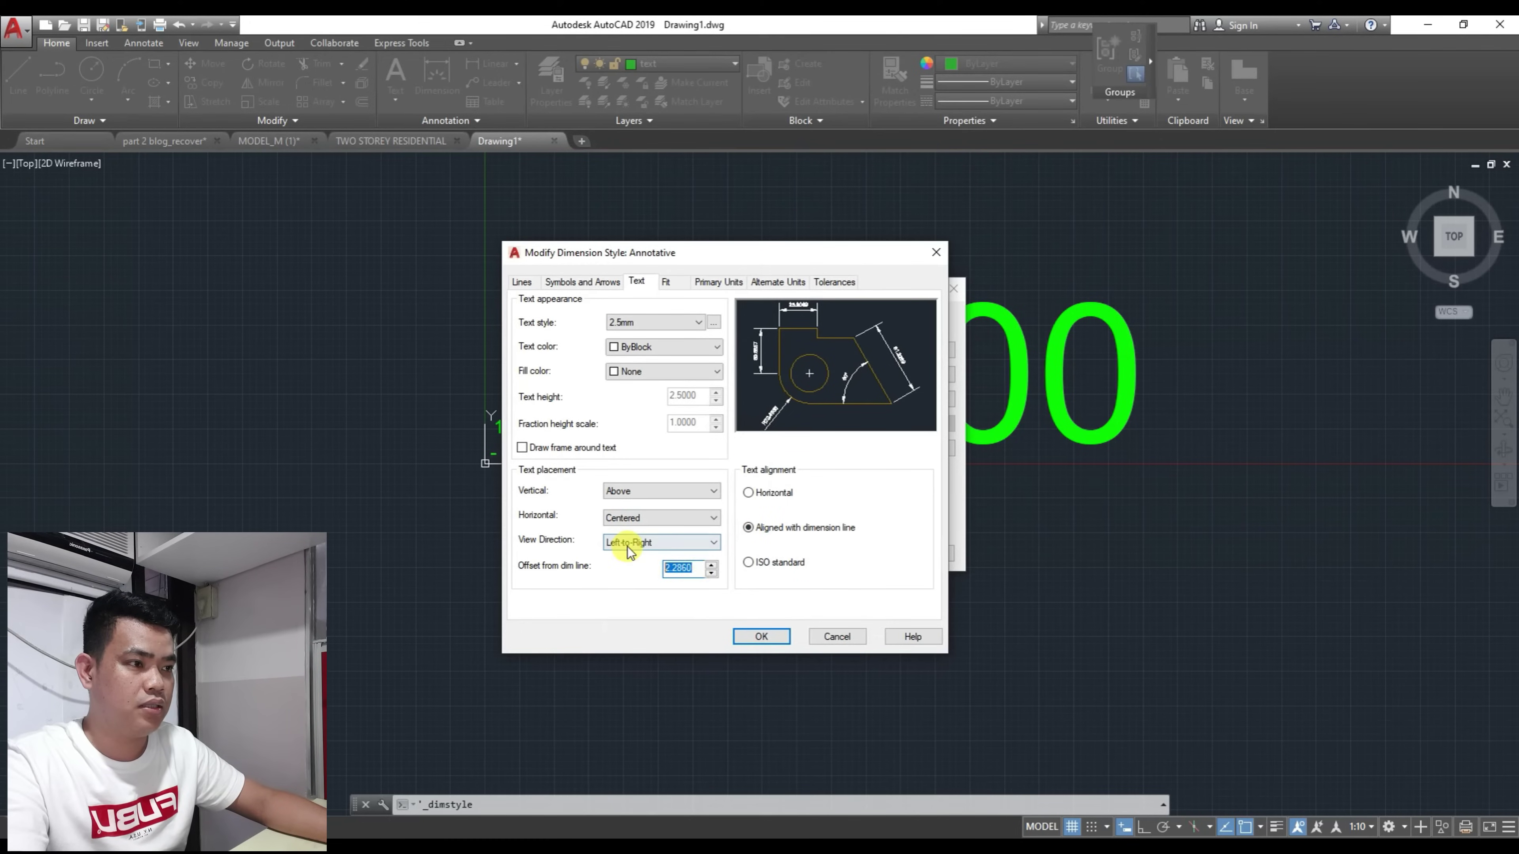
pyautogui.write('1.')
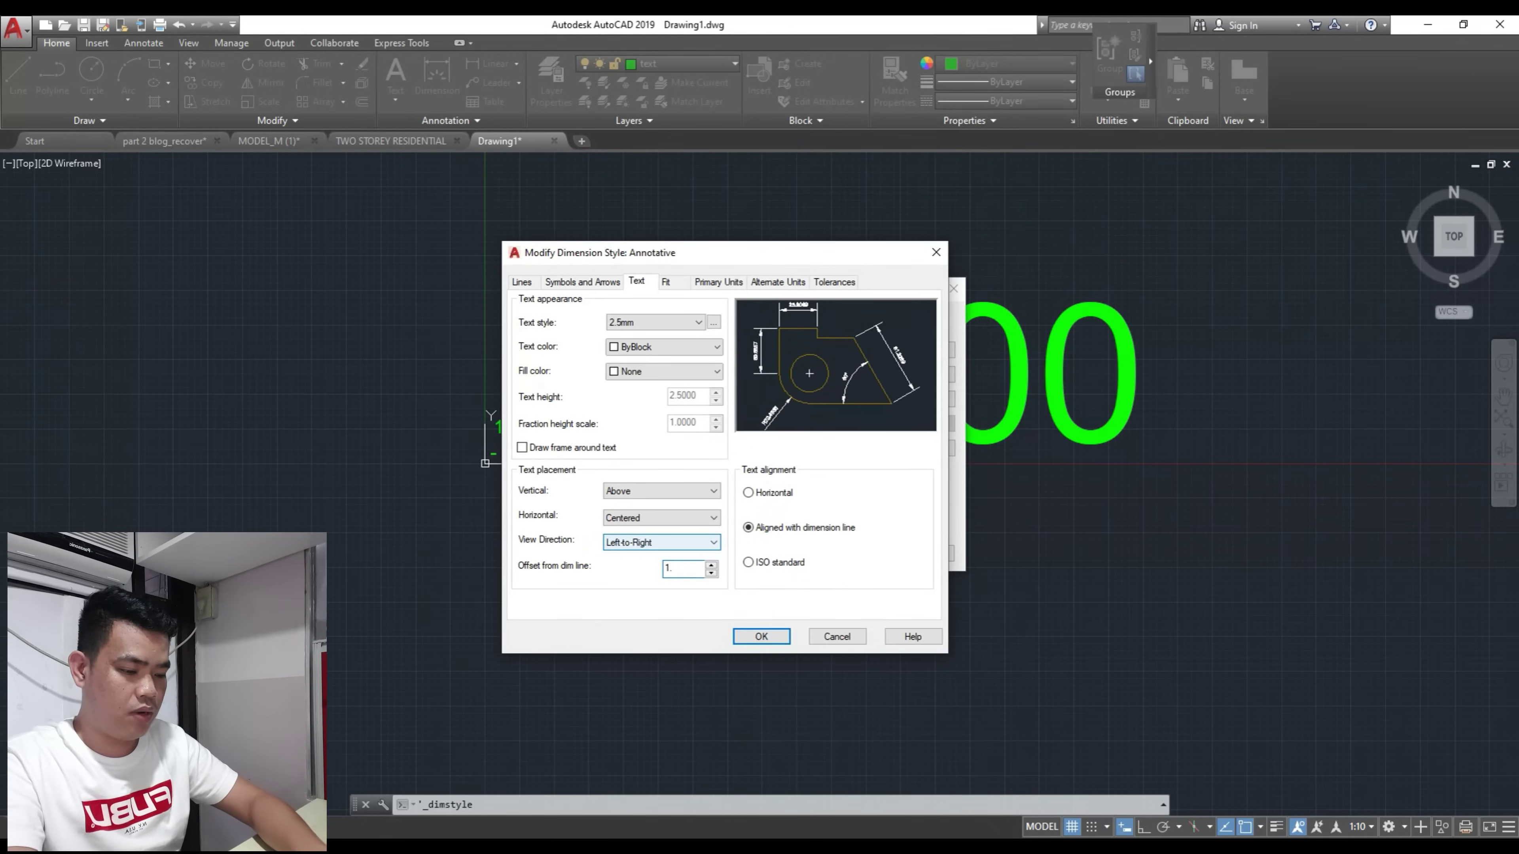
pyautogui.write('8000')
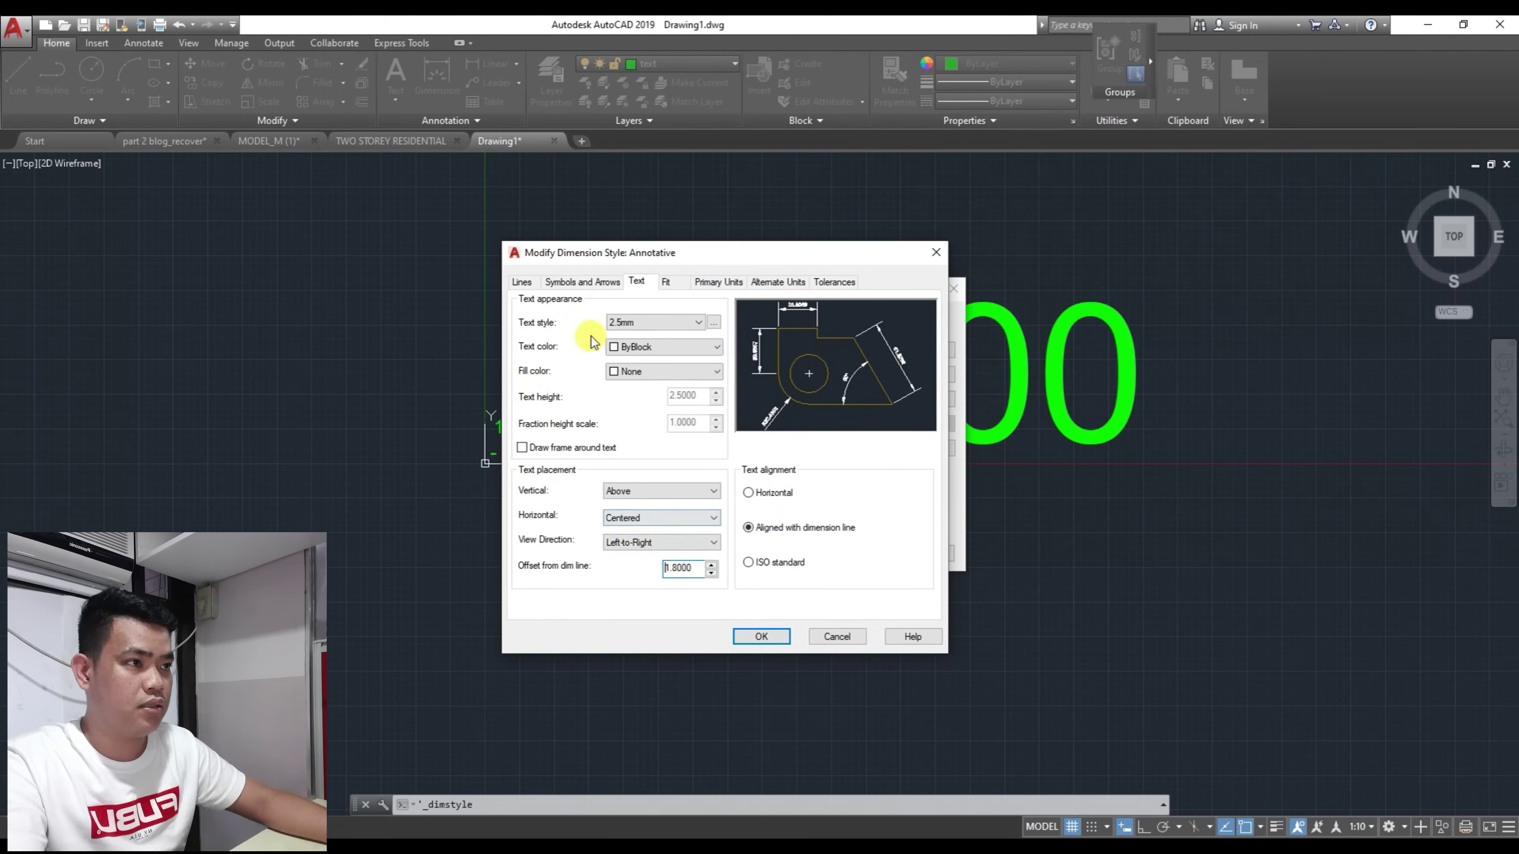
pyautogui.click(578, 282)
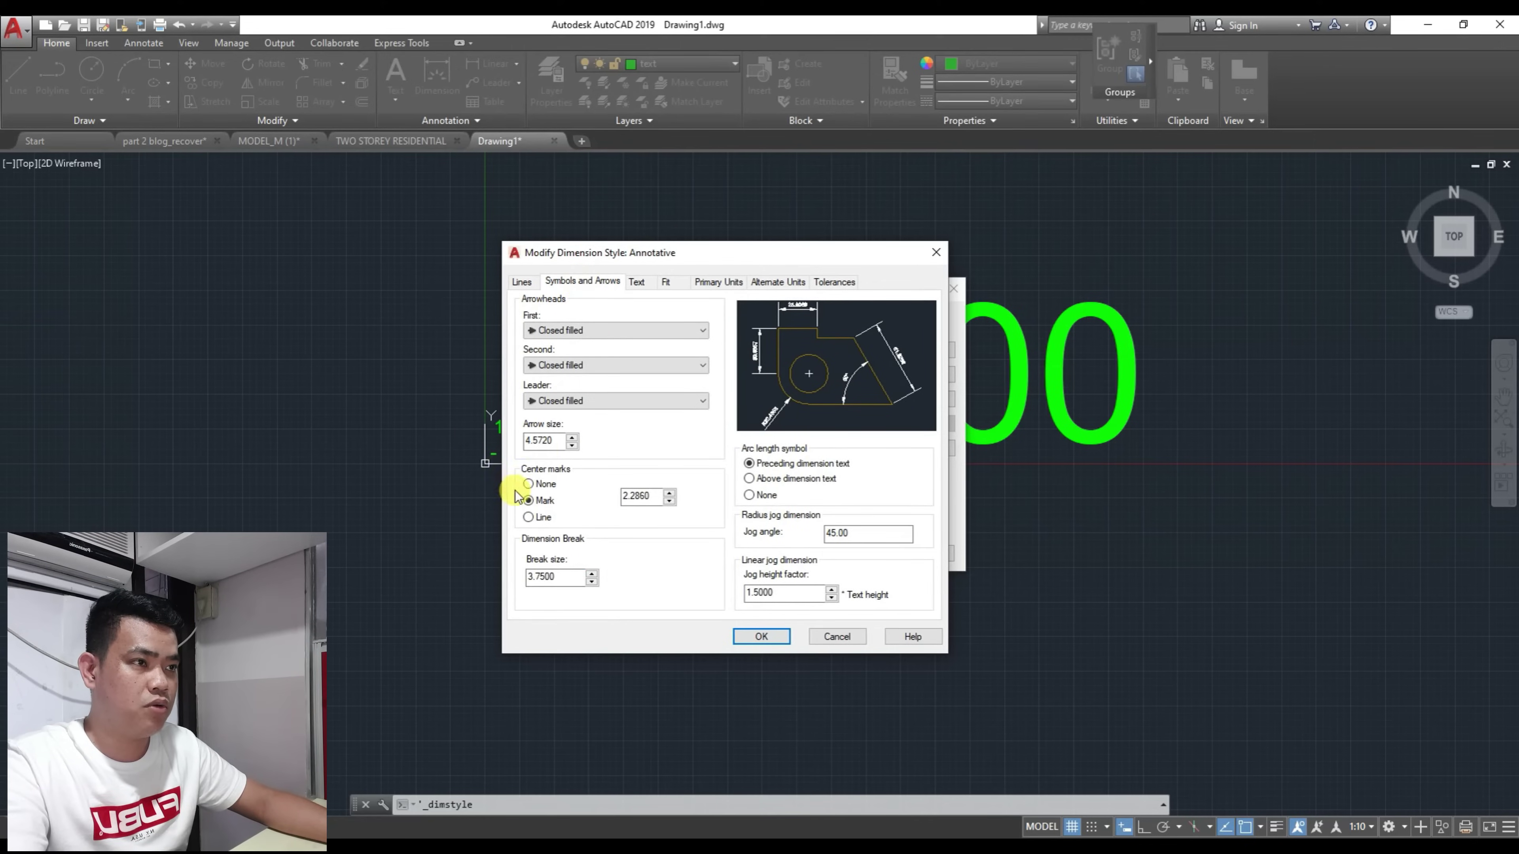
pyautogui.doubleClick(547, 441)
pyautogui.write('1')
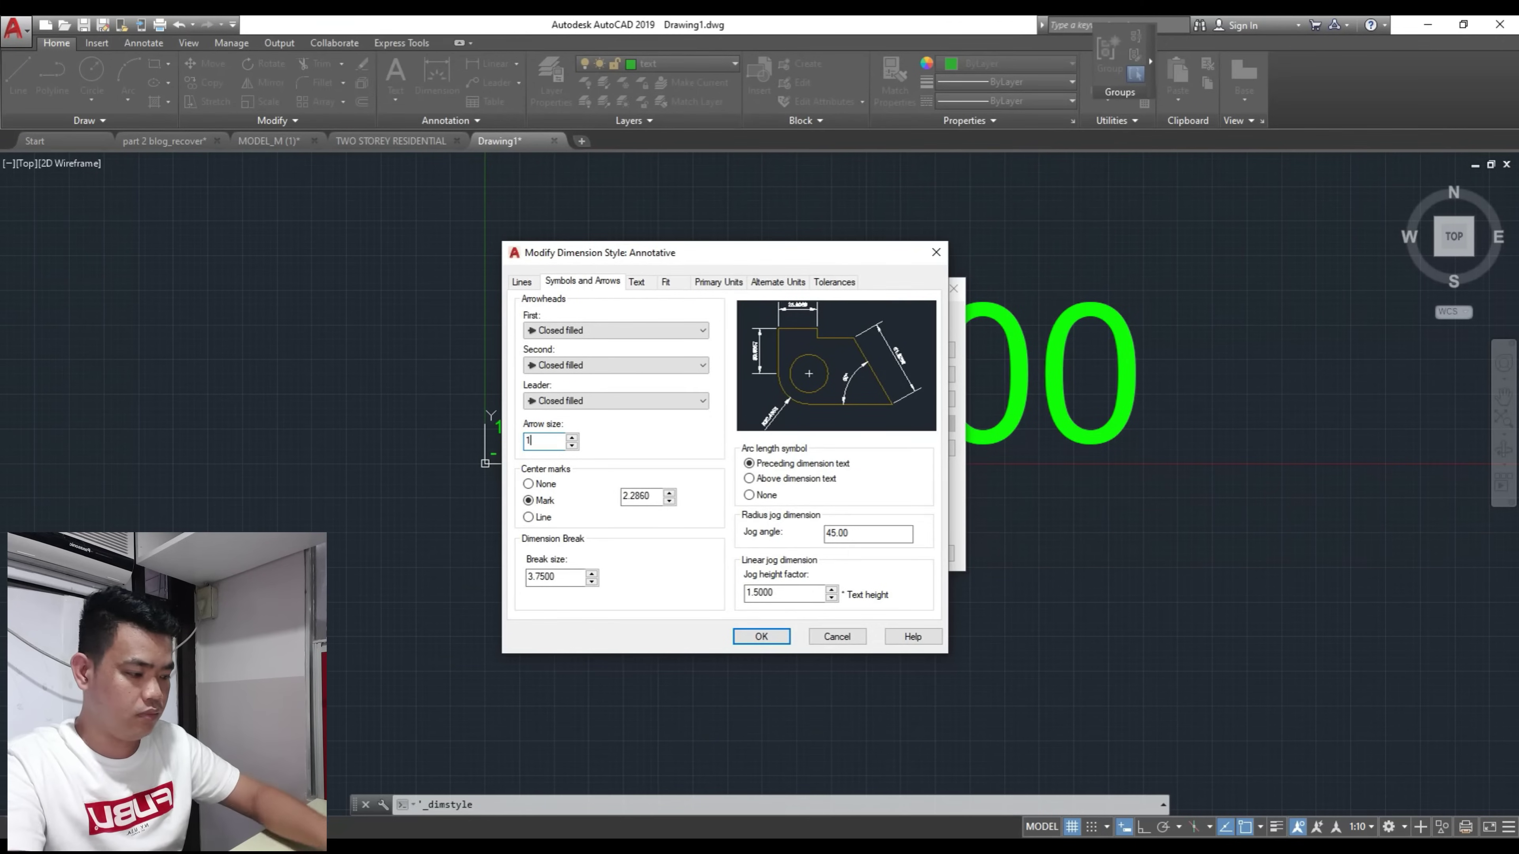
pyautogui.write('.8')
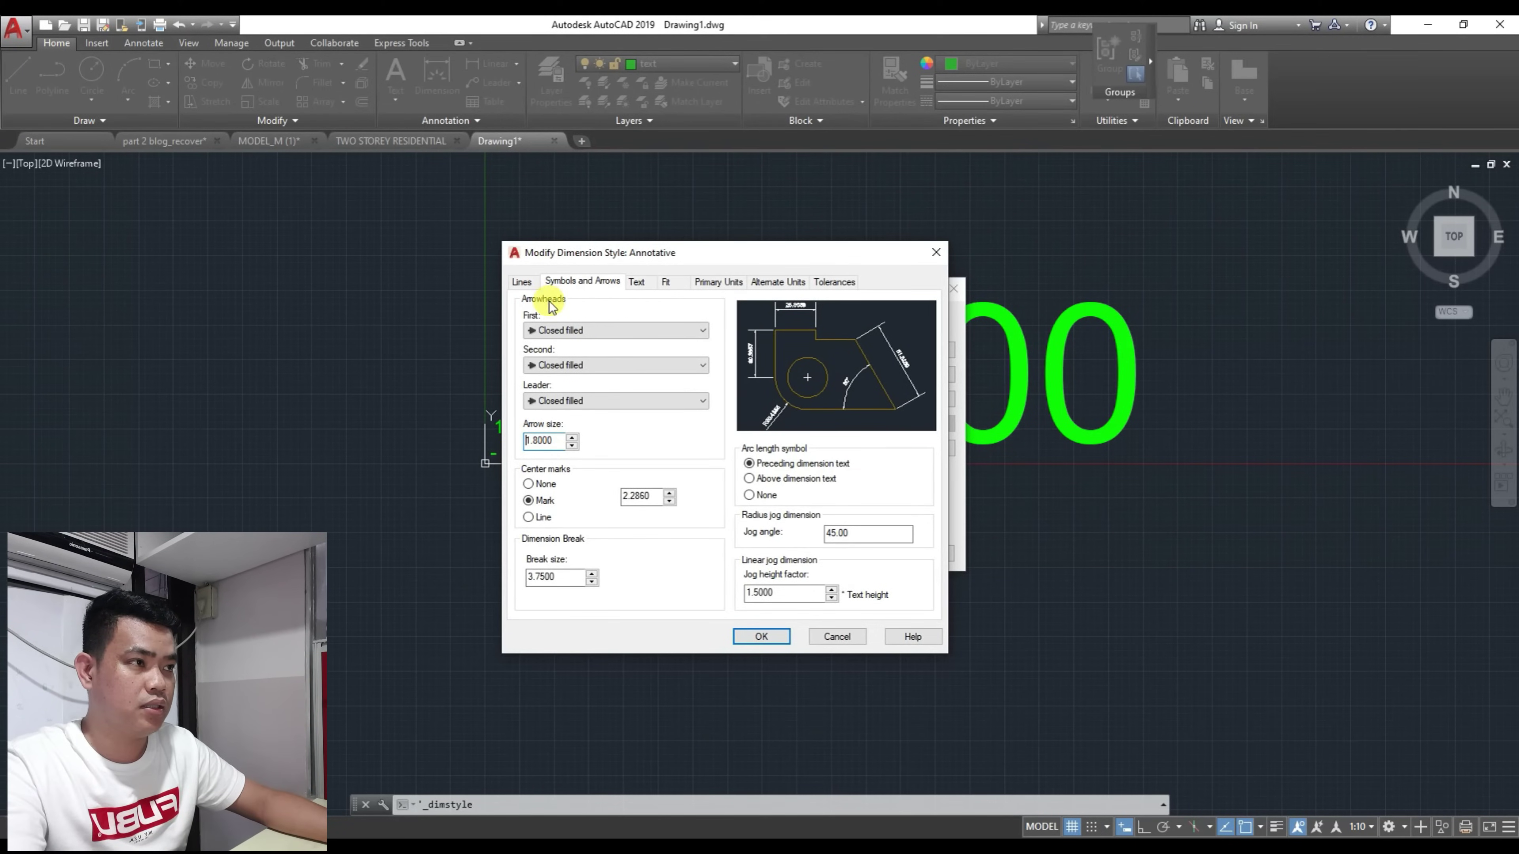
# Step: Set the dimension lines' baseline spacing to 2.5 and the extension lines' extension beyond the dimension lines to 2.5
pyautogui.click(523, 282)
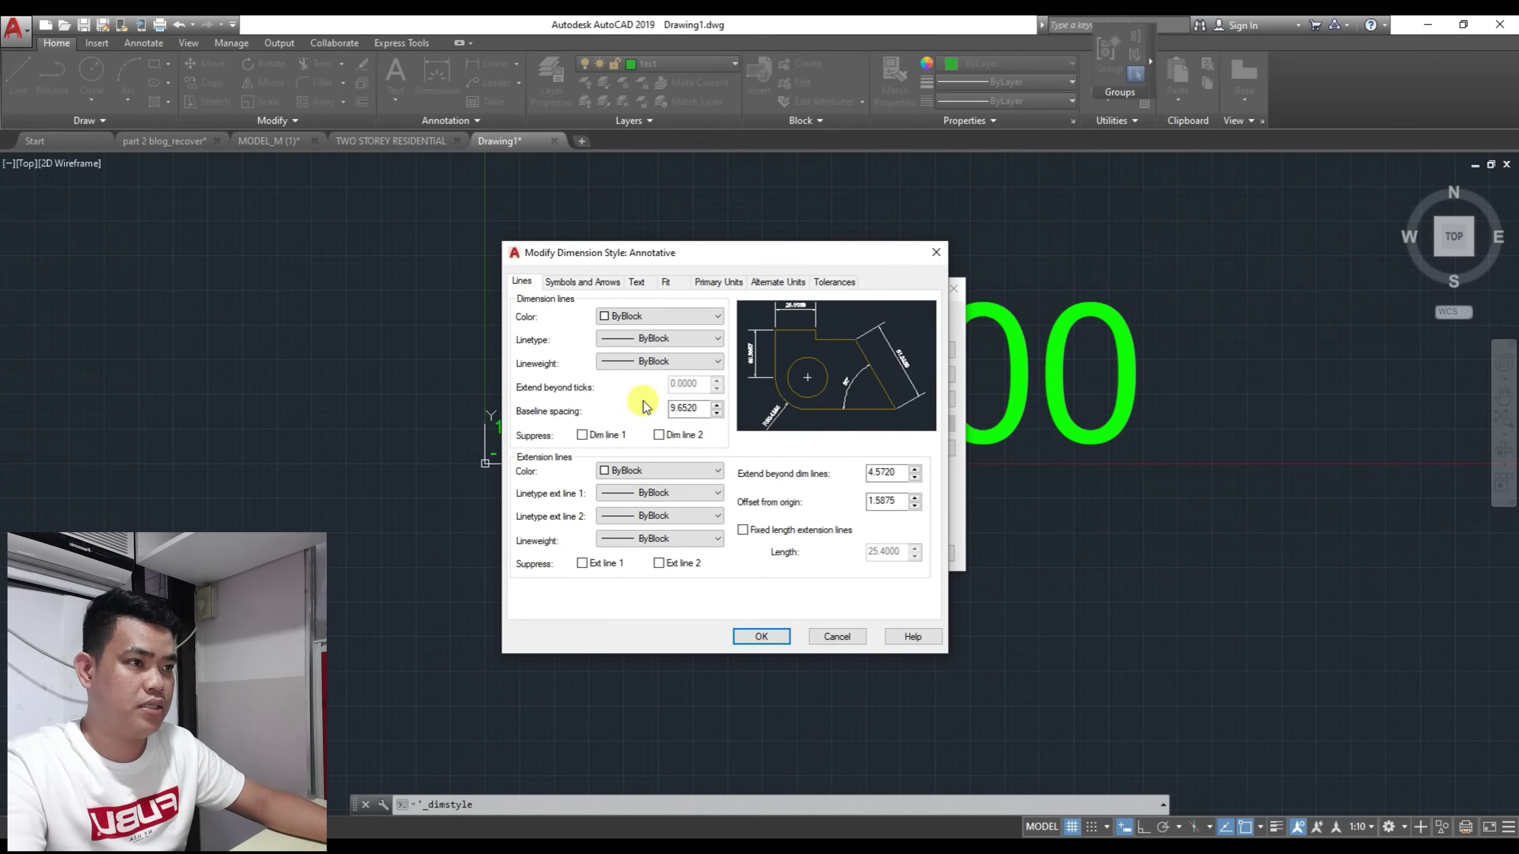
pyautogui.doubleClick(688, 408)
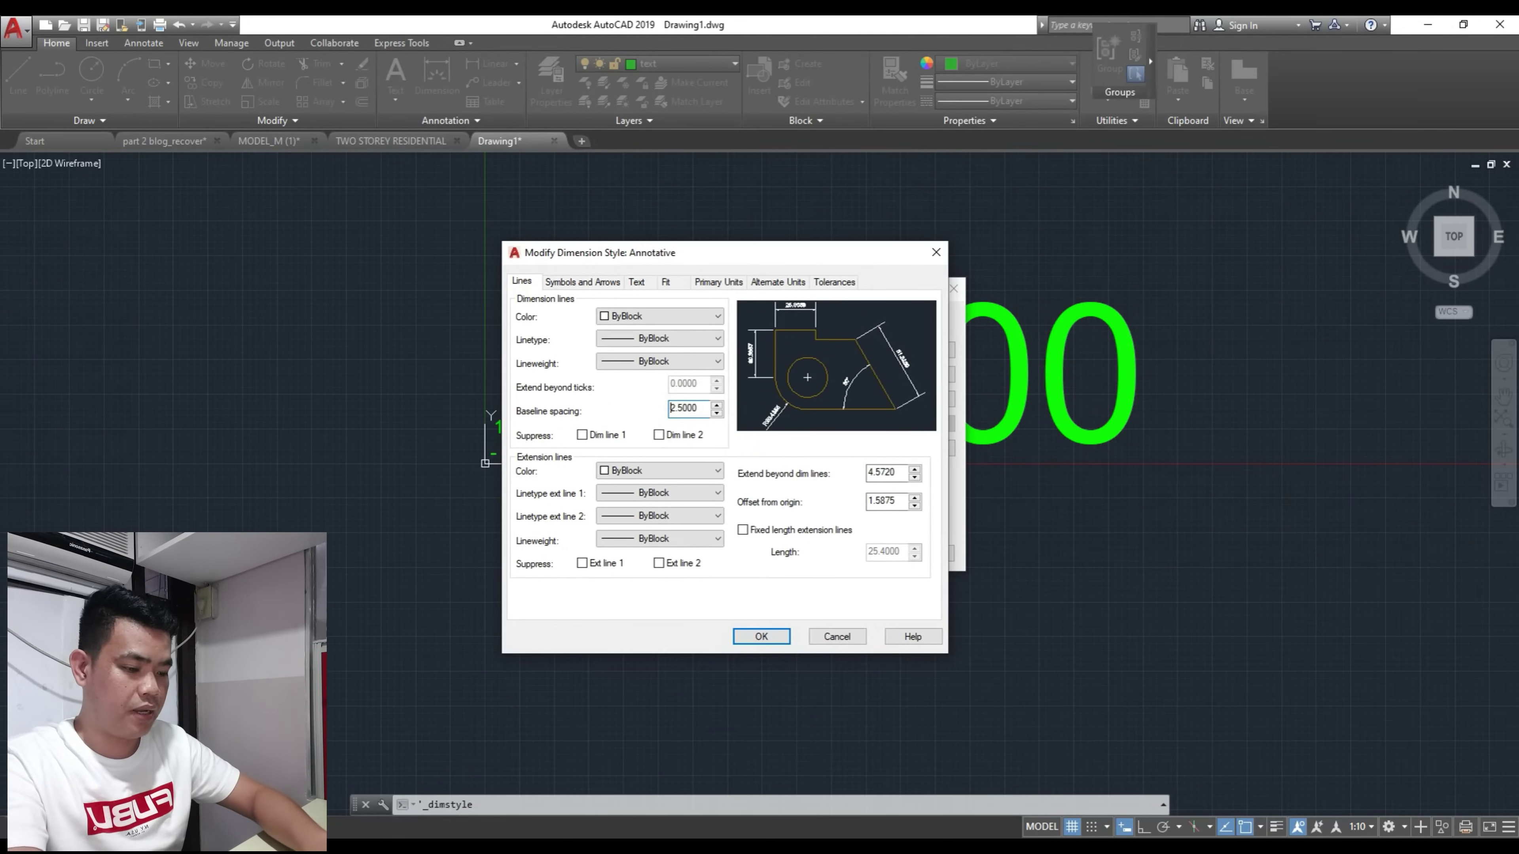
pyautogui.doubleClick(892, 471)
pyautogui.write('2.5')
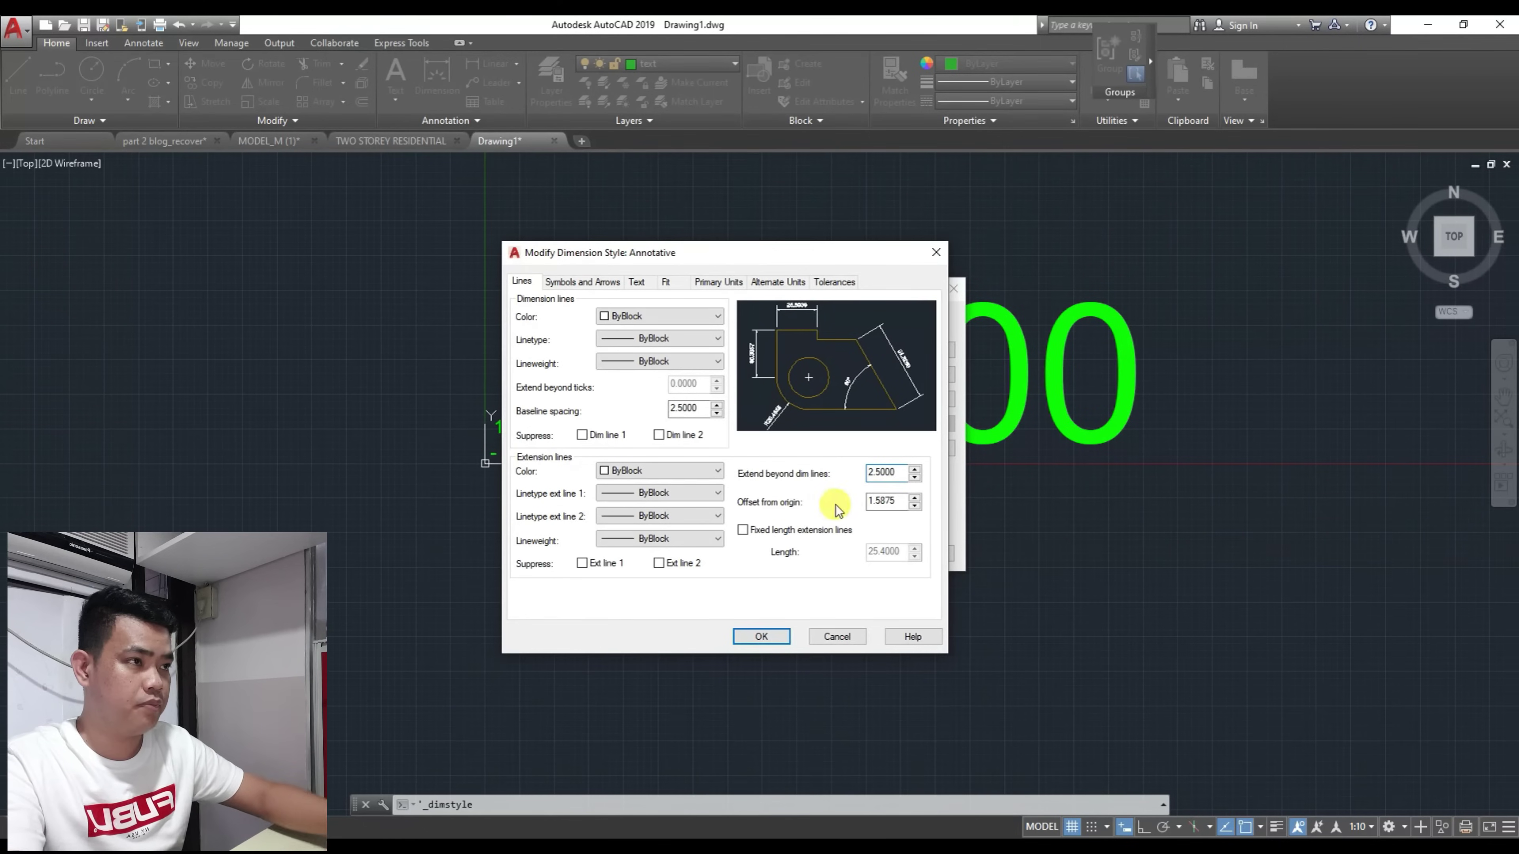
# Step: Set the extension lines' offset from origin to 1.8 and their extension beyond the dimension lines to 1.8
pyautogui.doubleClick(888, 501)
pyautogui.press('BackSpace')
pyautogui.write('1')
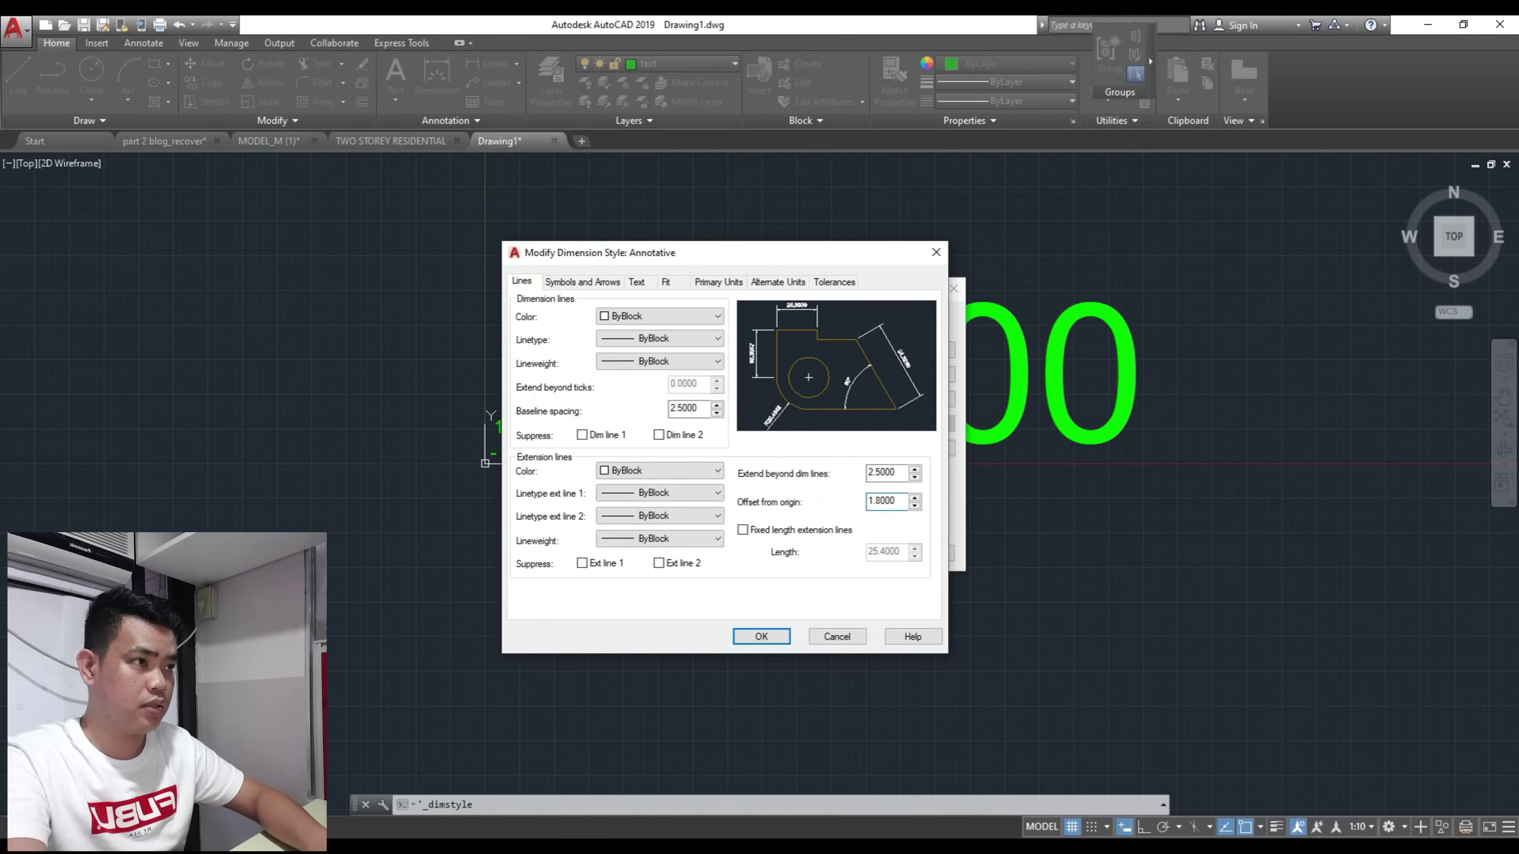
pyautogui.doubleClick(898, 473)
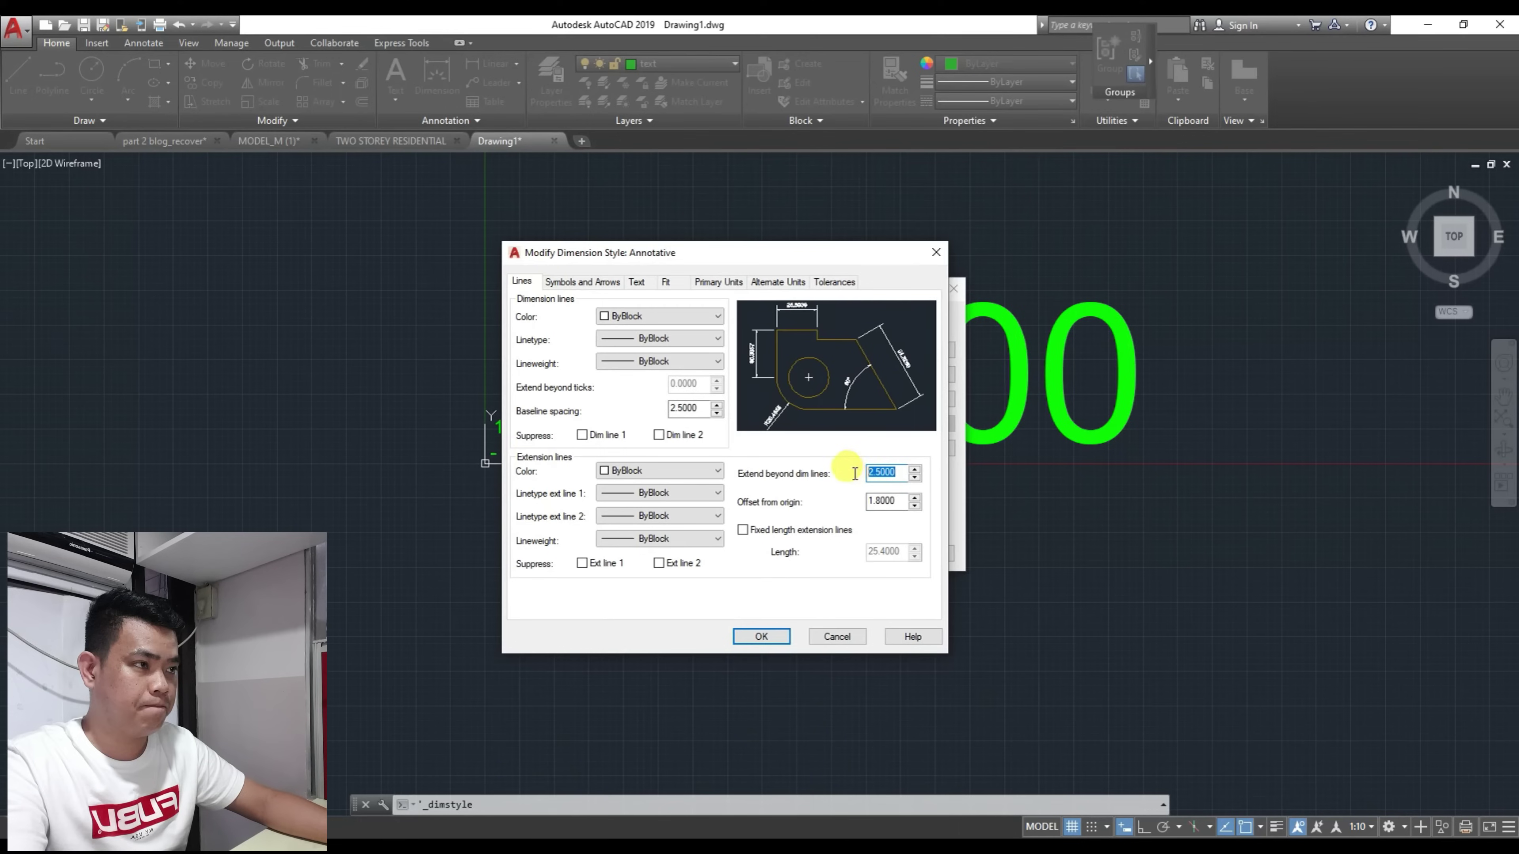
pyautogui.write('1.8000')
pyautogui.click(864, 471)
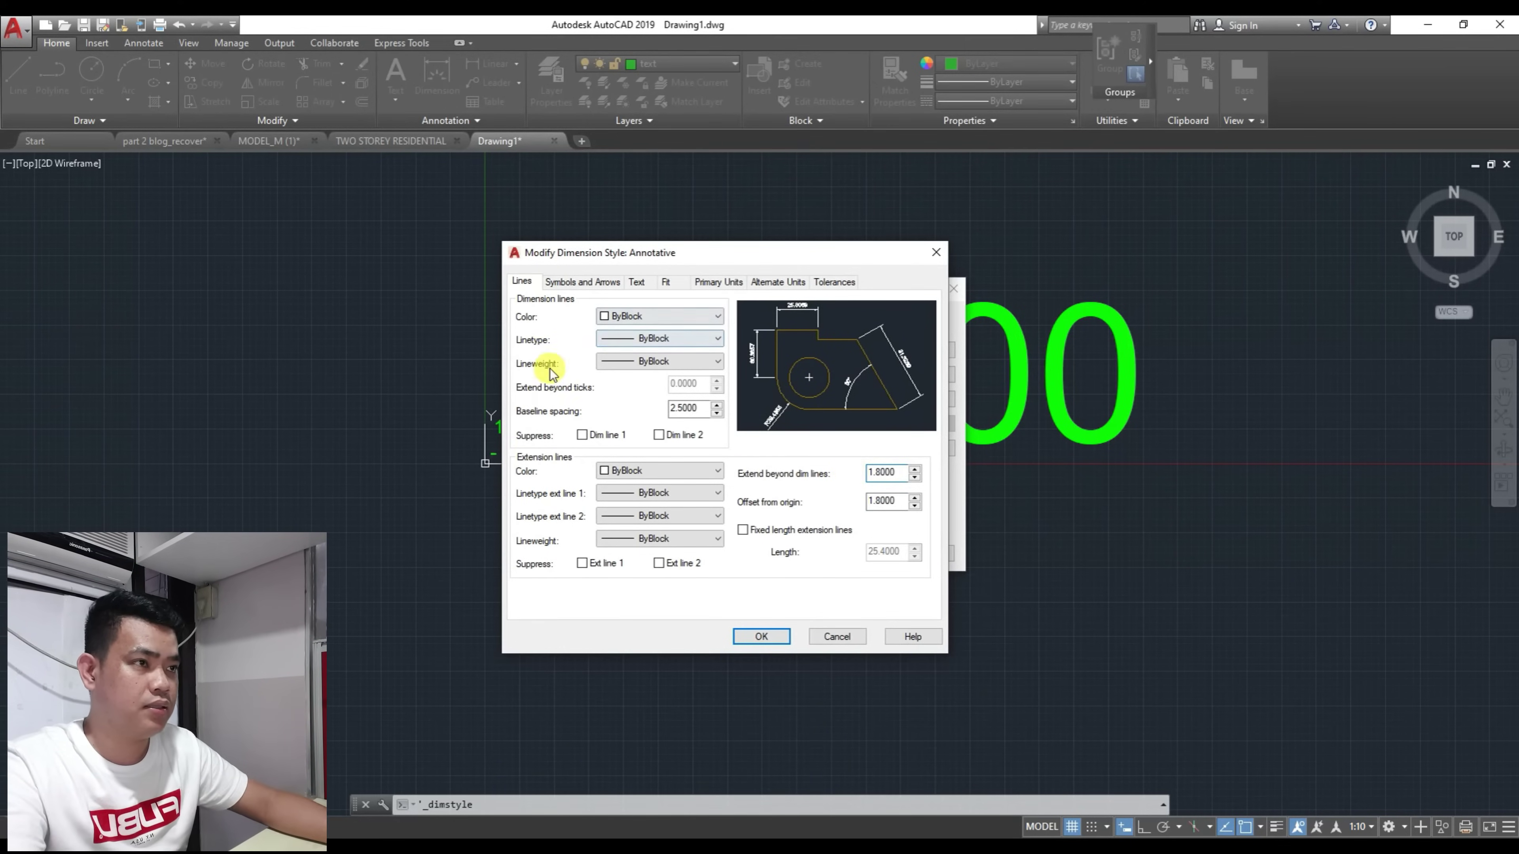
# Step: Set the color of both the dimension lines and the extension lines in the Annotative style to ByLayer
pyautogui.click(637, 283)
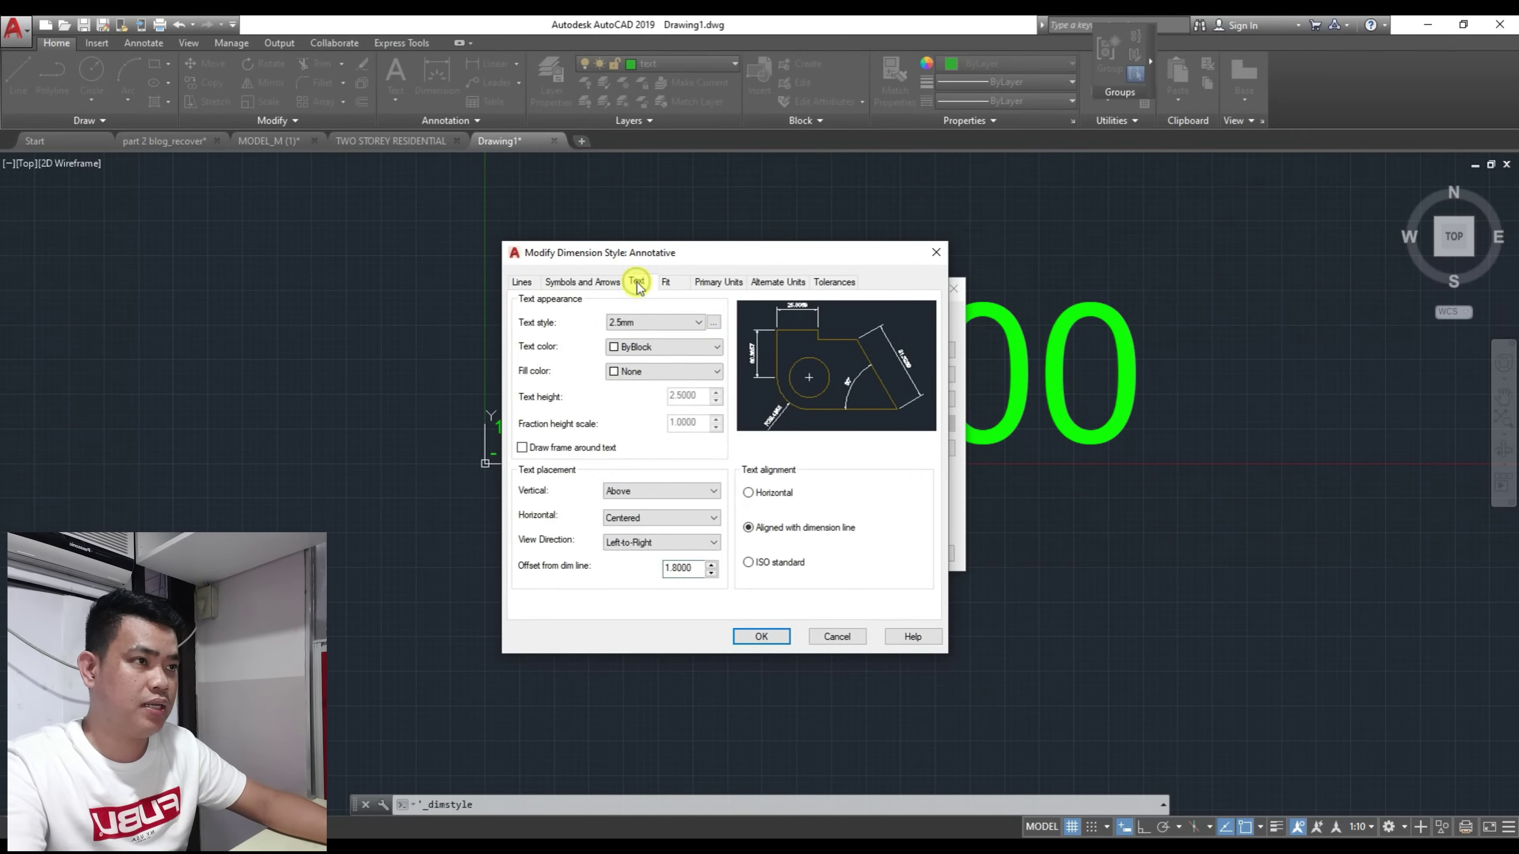
pyautogui.click(559, 284)
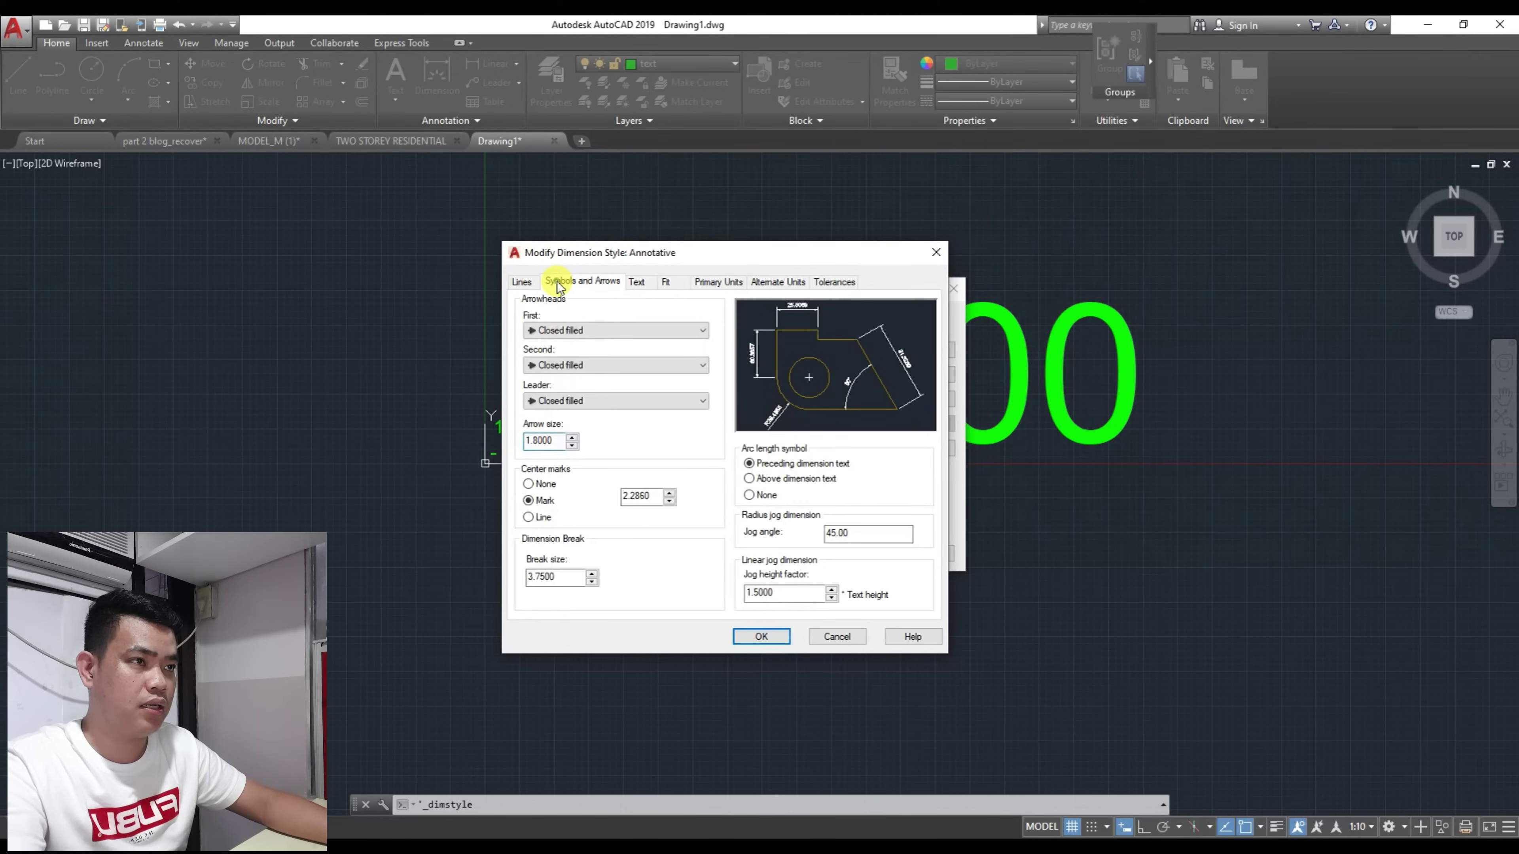
pyautogui.click(530, 289)
pyautogui.click(625, 316)
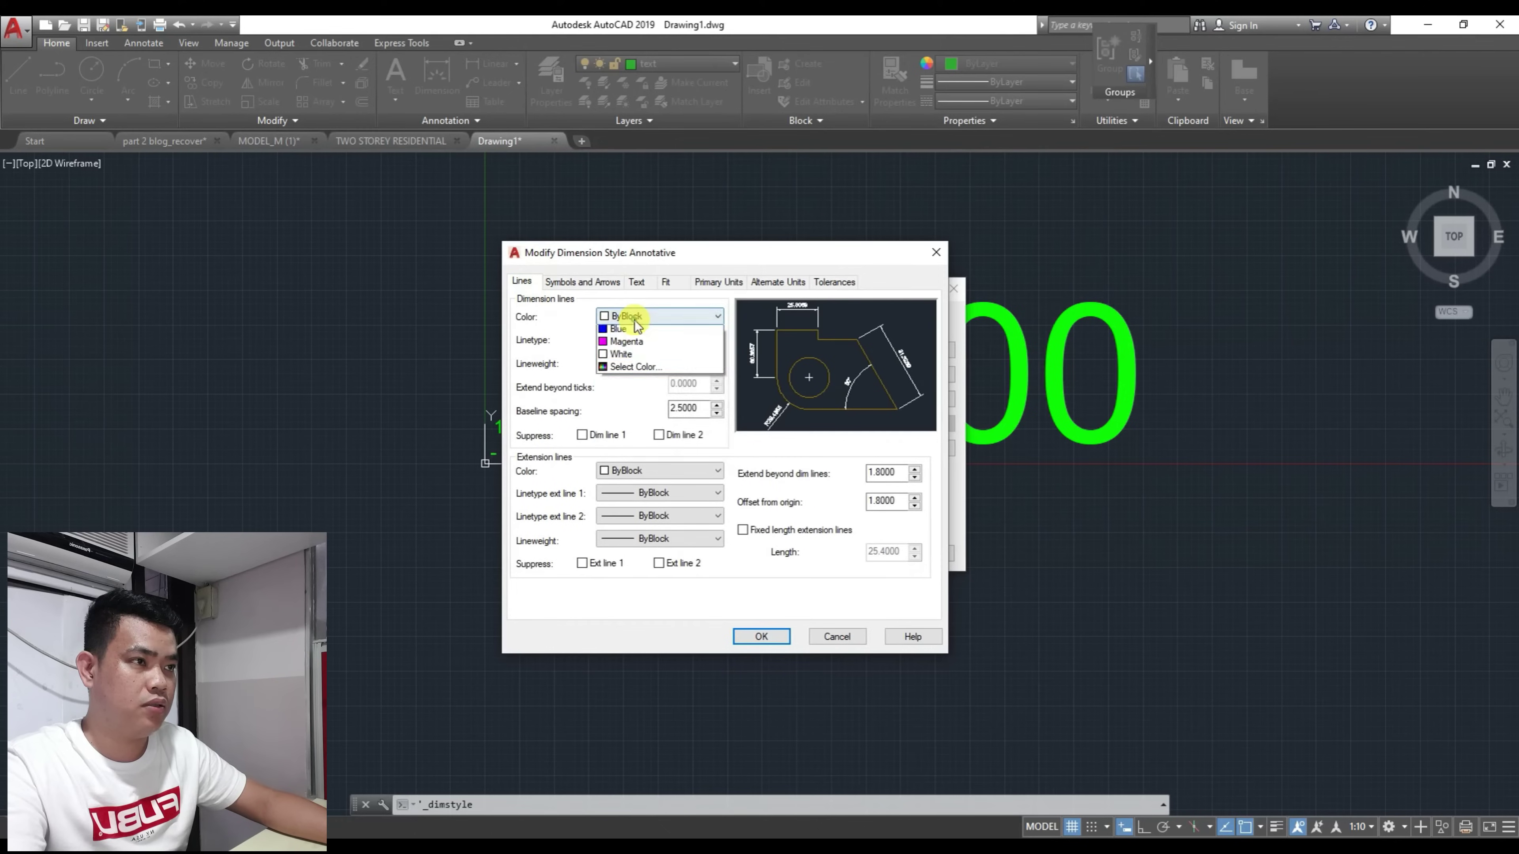
pyautogui.click(628, 332)
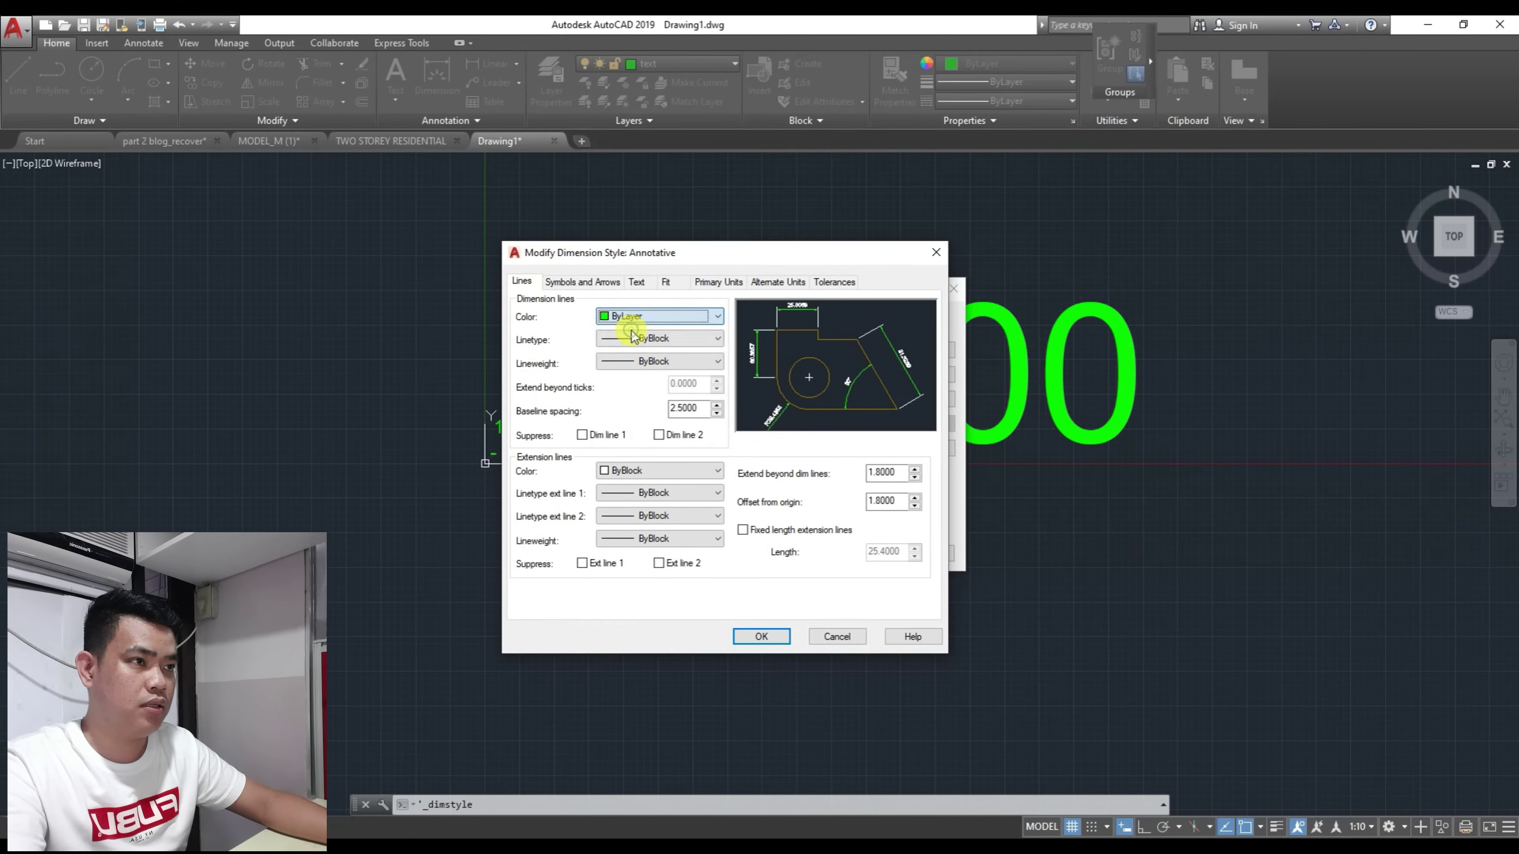
pyautogui.click(636, 471)
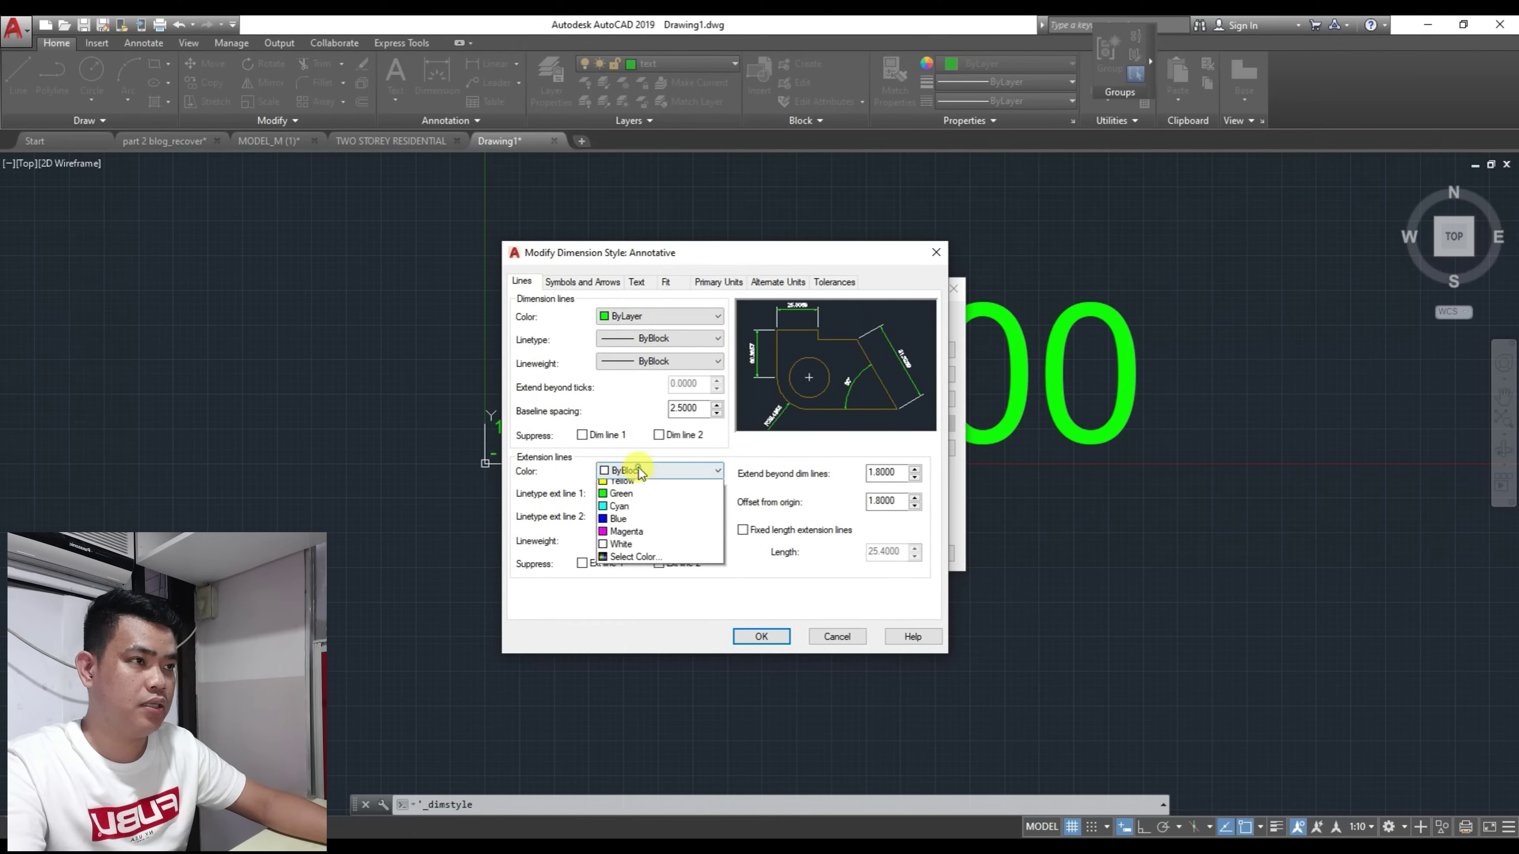
pyautogui.click(631, 487)
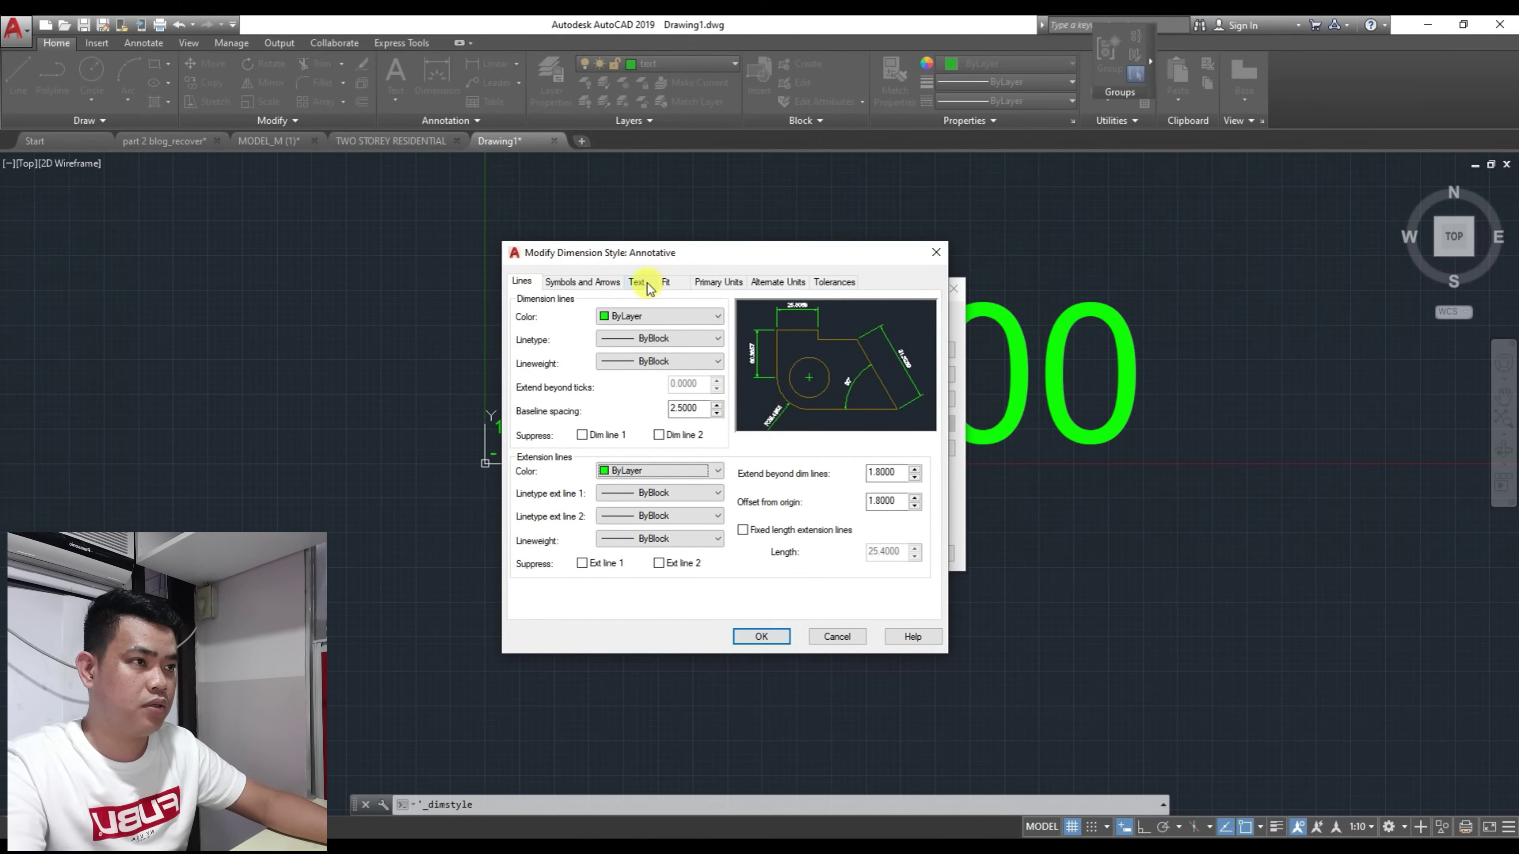
# Step: Set the Annotative style's primary linear dimension precision to 0 and accept the style changes
pyautogui.click(668, 283)
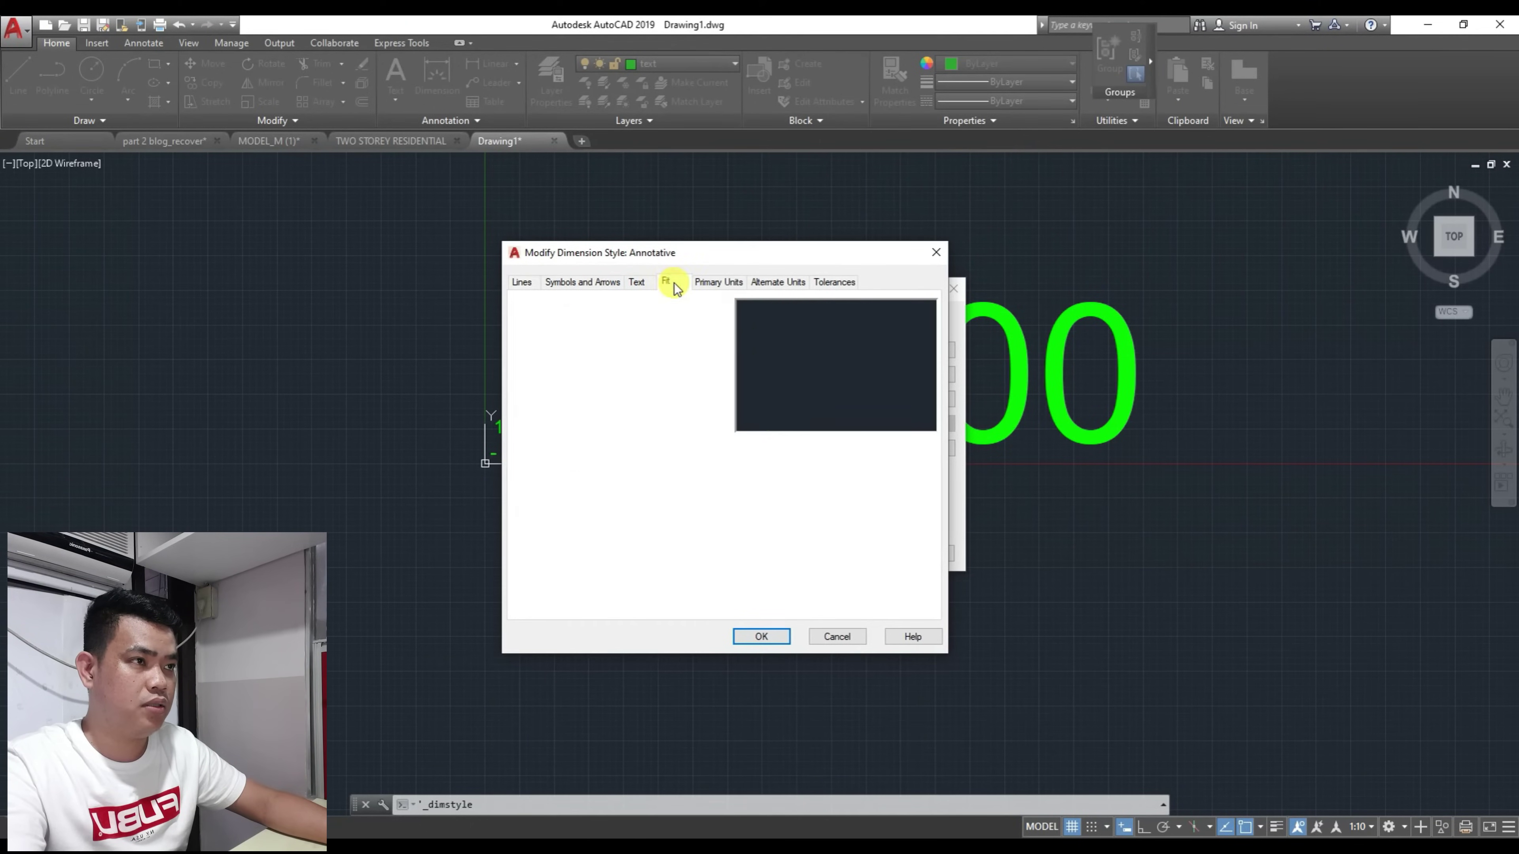
pyautogui.click(709, 286)
pyautogui.click(653, 338)
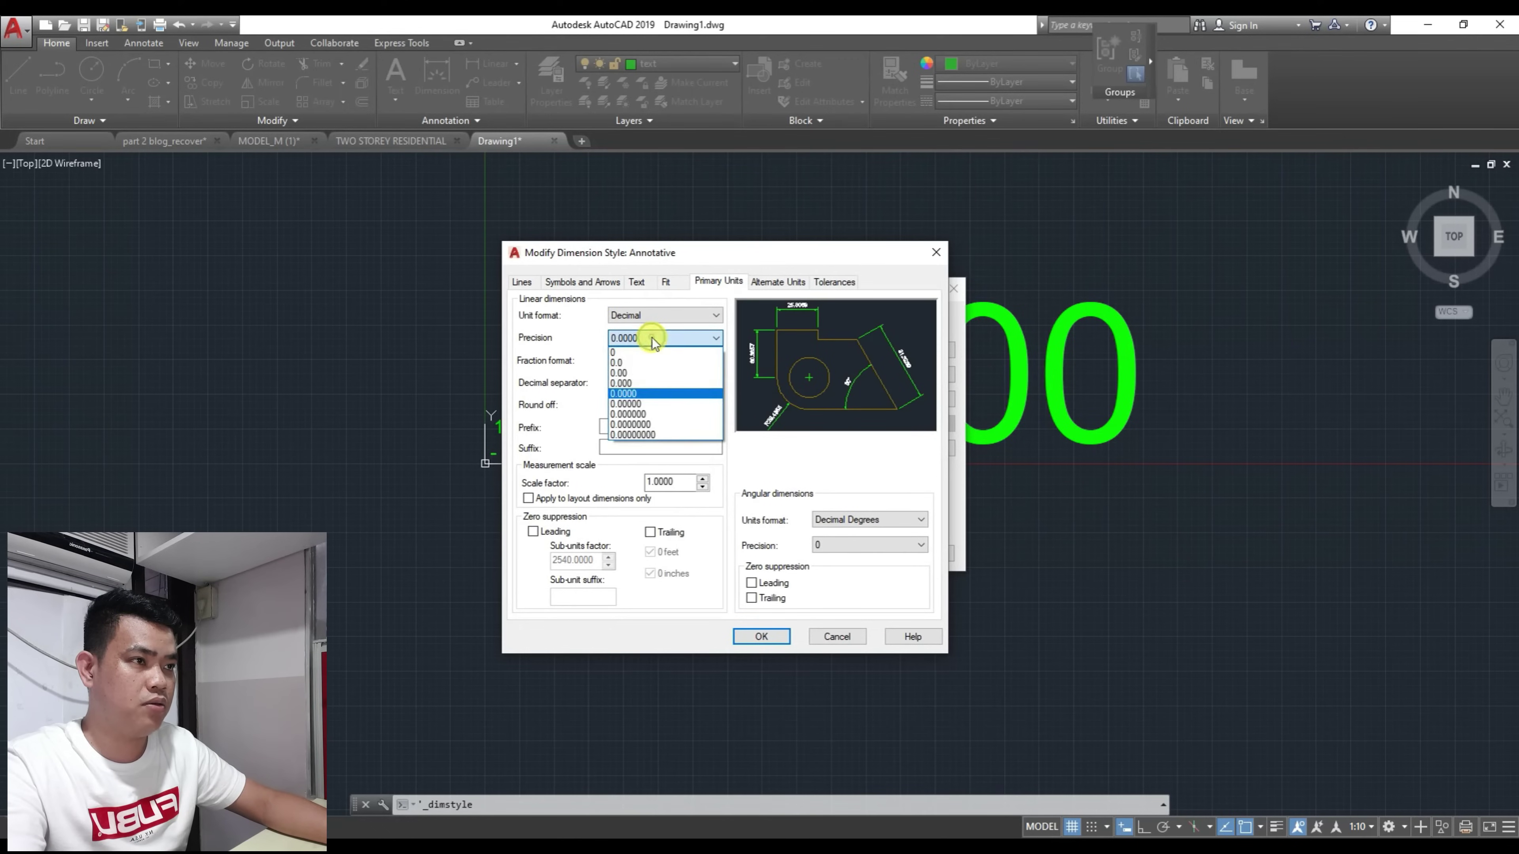
pyautogui.click(623, 353)
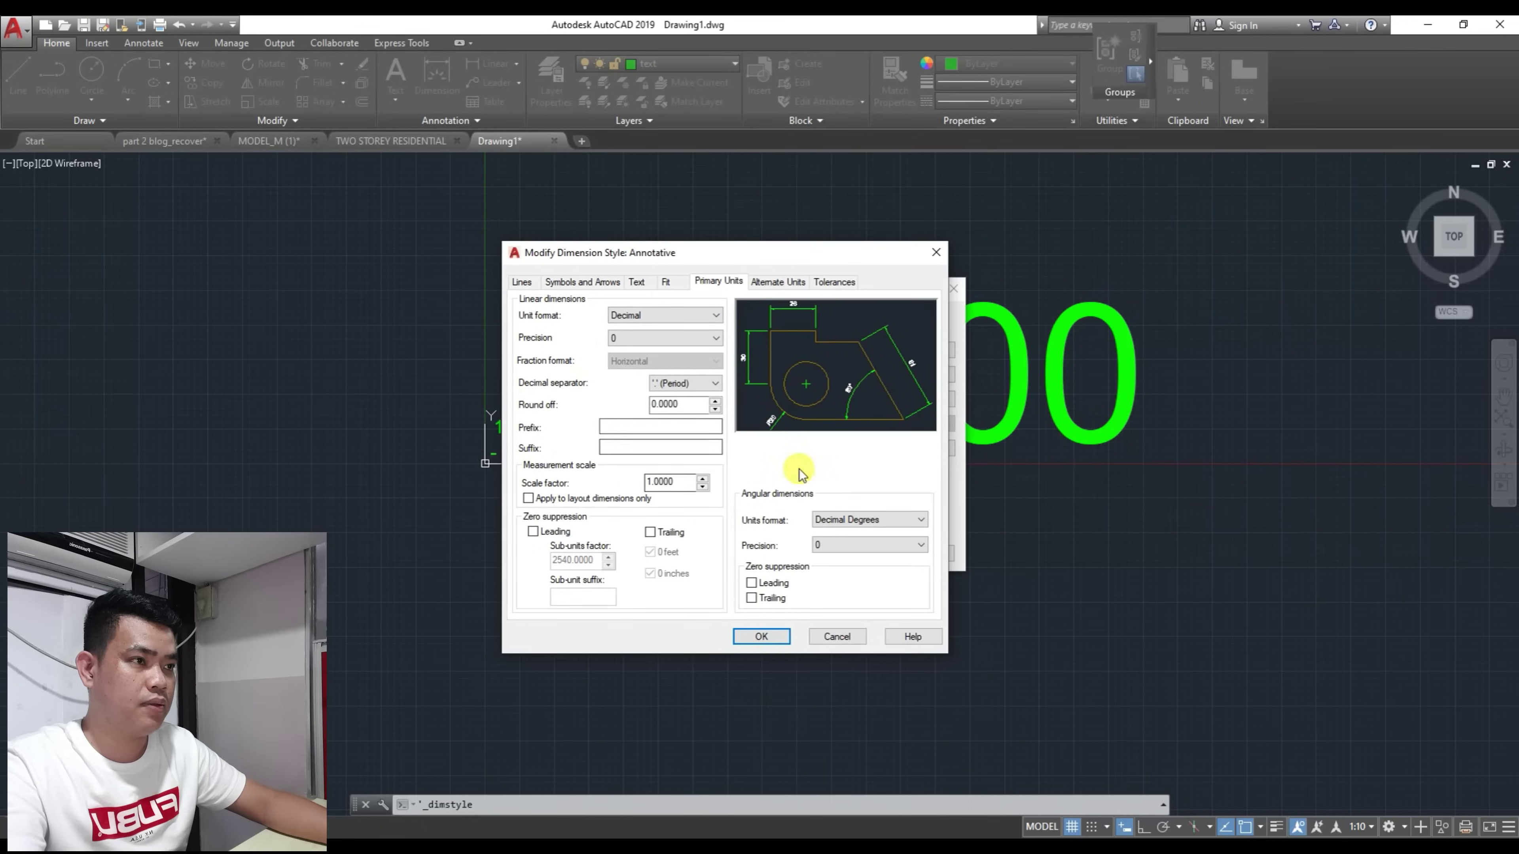
pyautogui.click(767, 282)
pyautogui.click(833, 281)
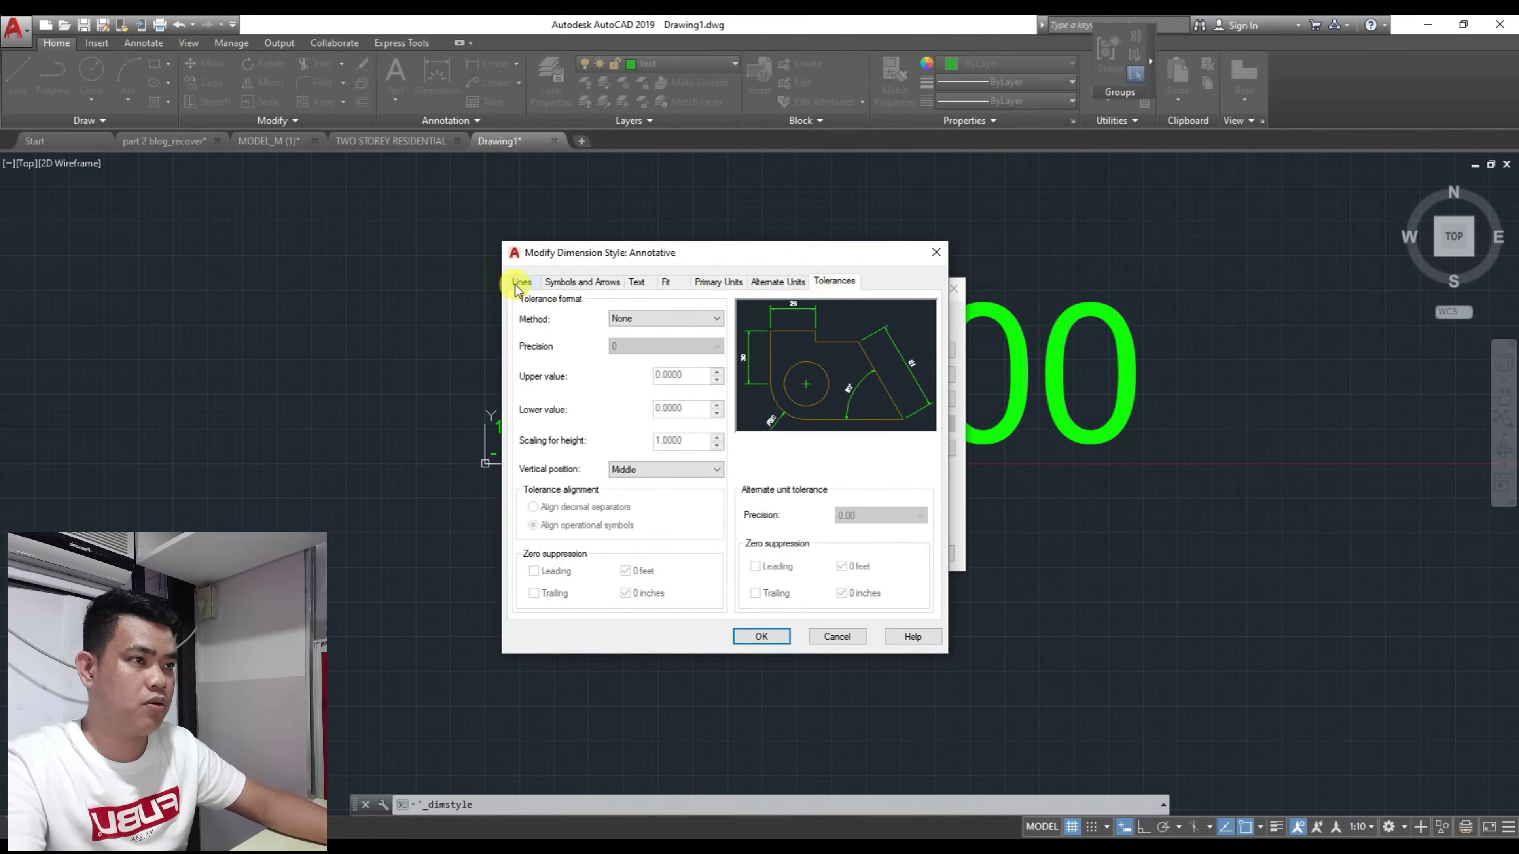
pyautogui.click(517, 285)
pyautogui.click(558, 283)
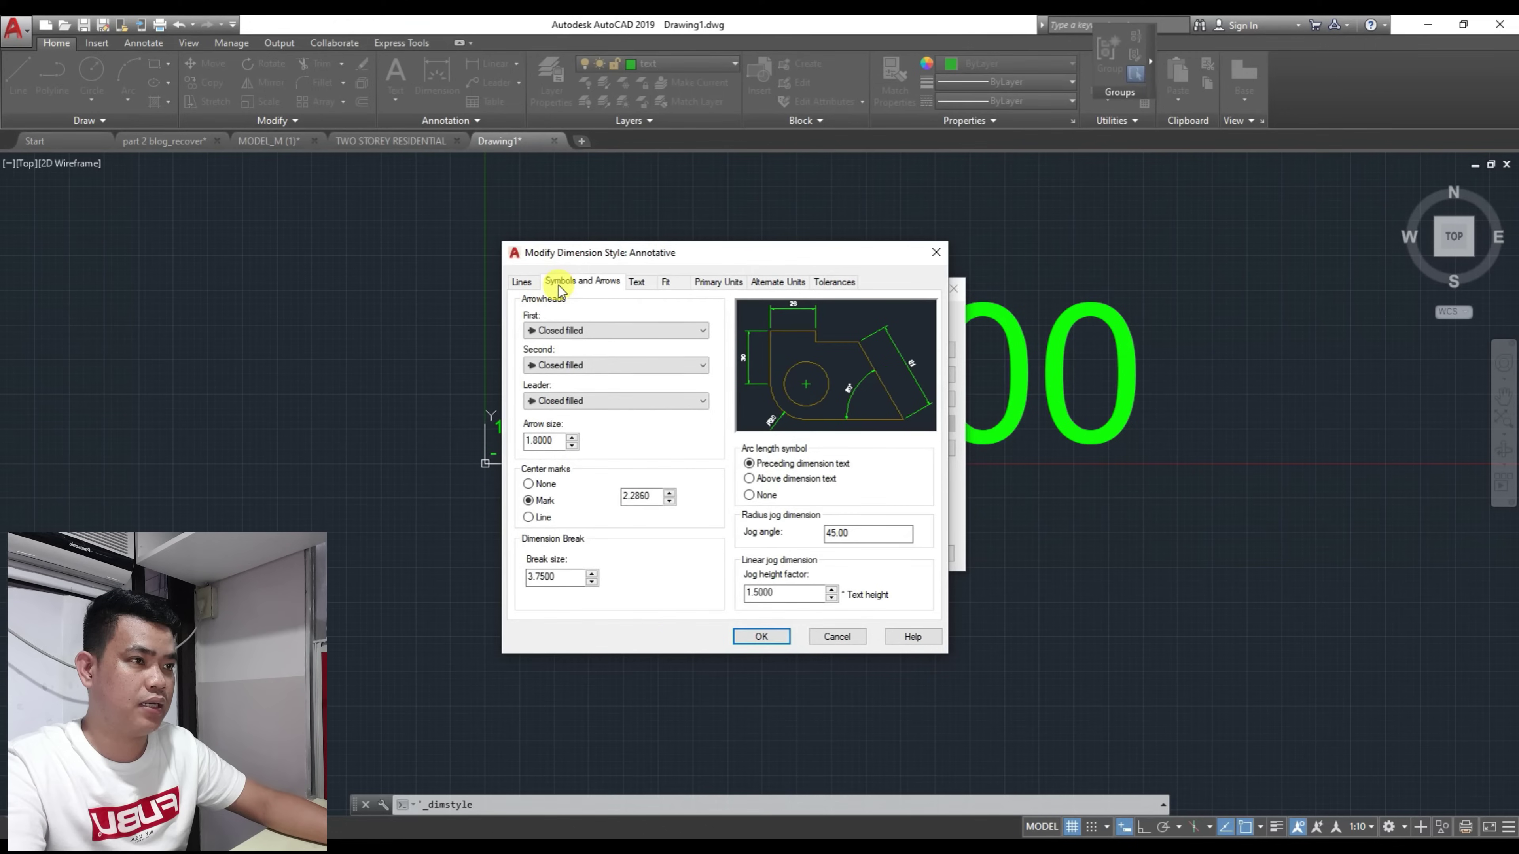
pyautogui.click(752, 637)
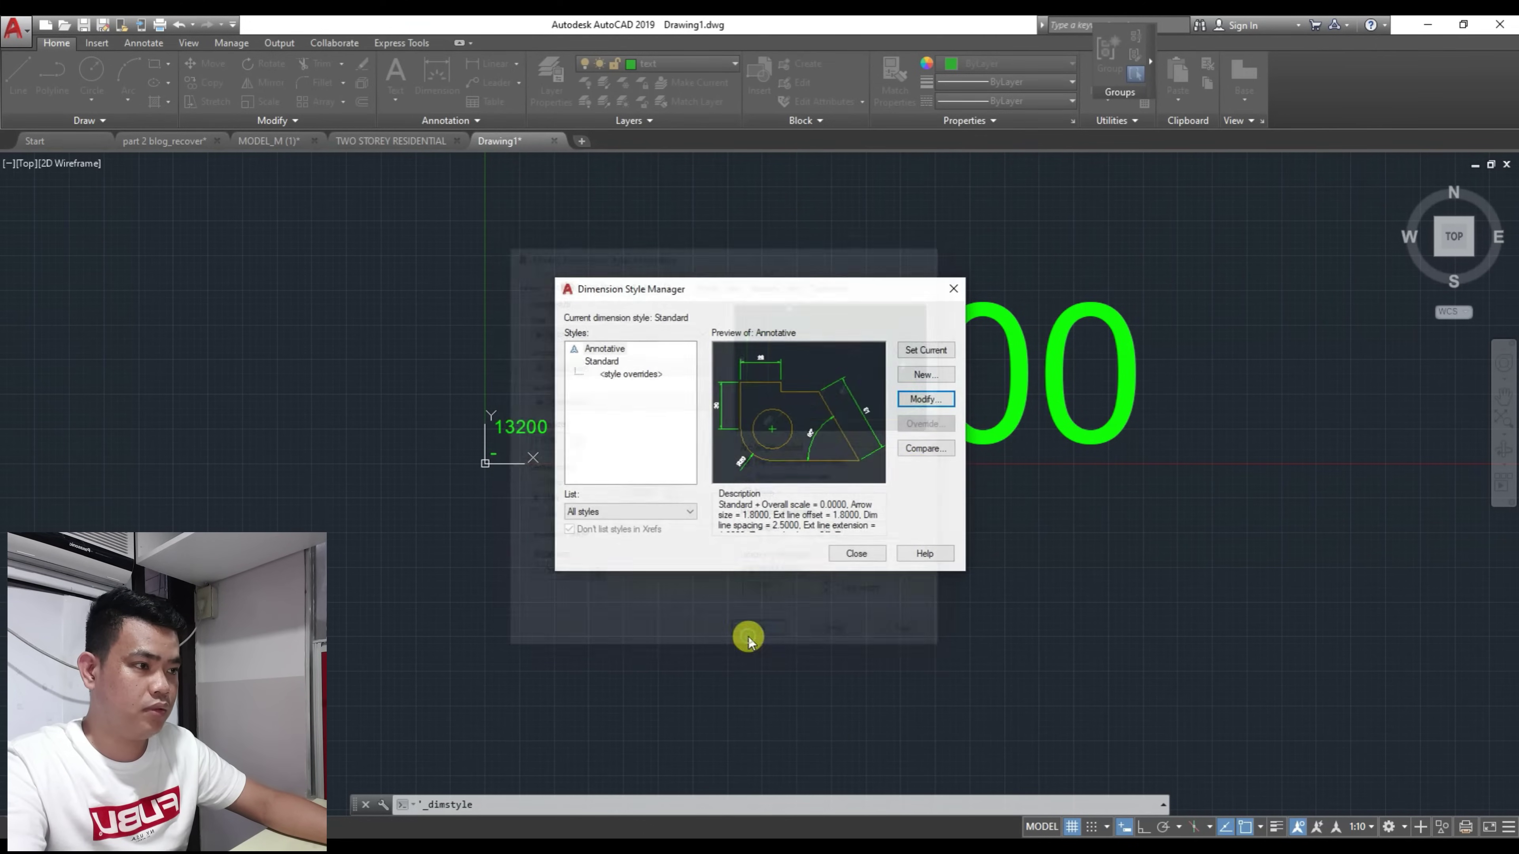
# Step: Make Annotative the current dimension style, discard the style overrides, and close the Dimension Style Manager
pyautogui.click(923, 357)
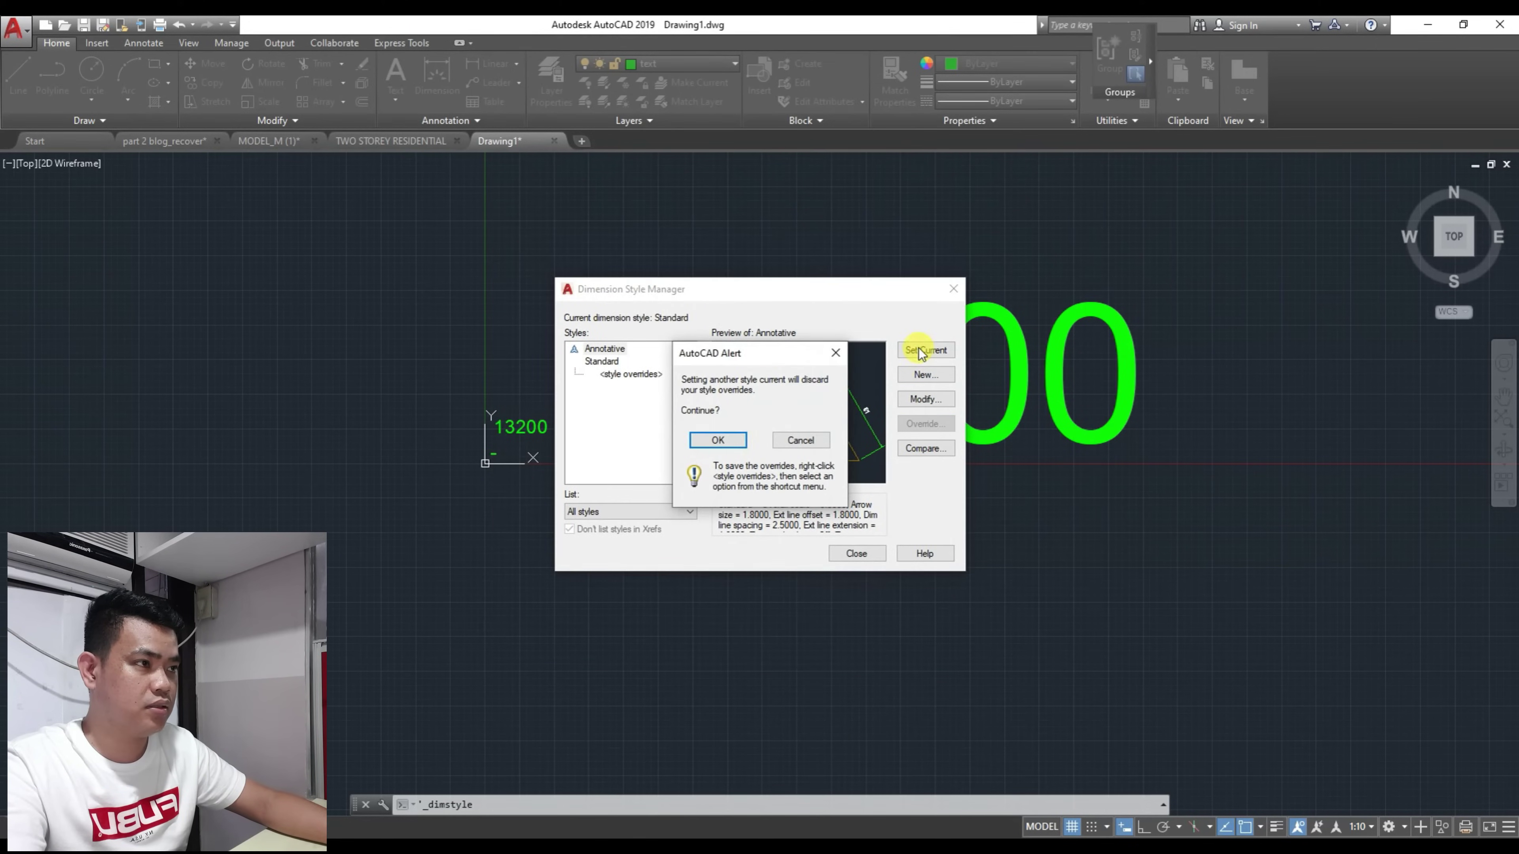
pyautogui.click(720, 440)
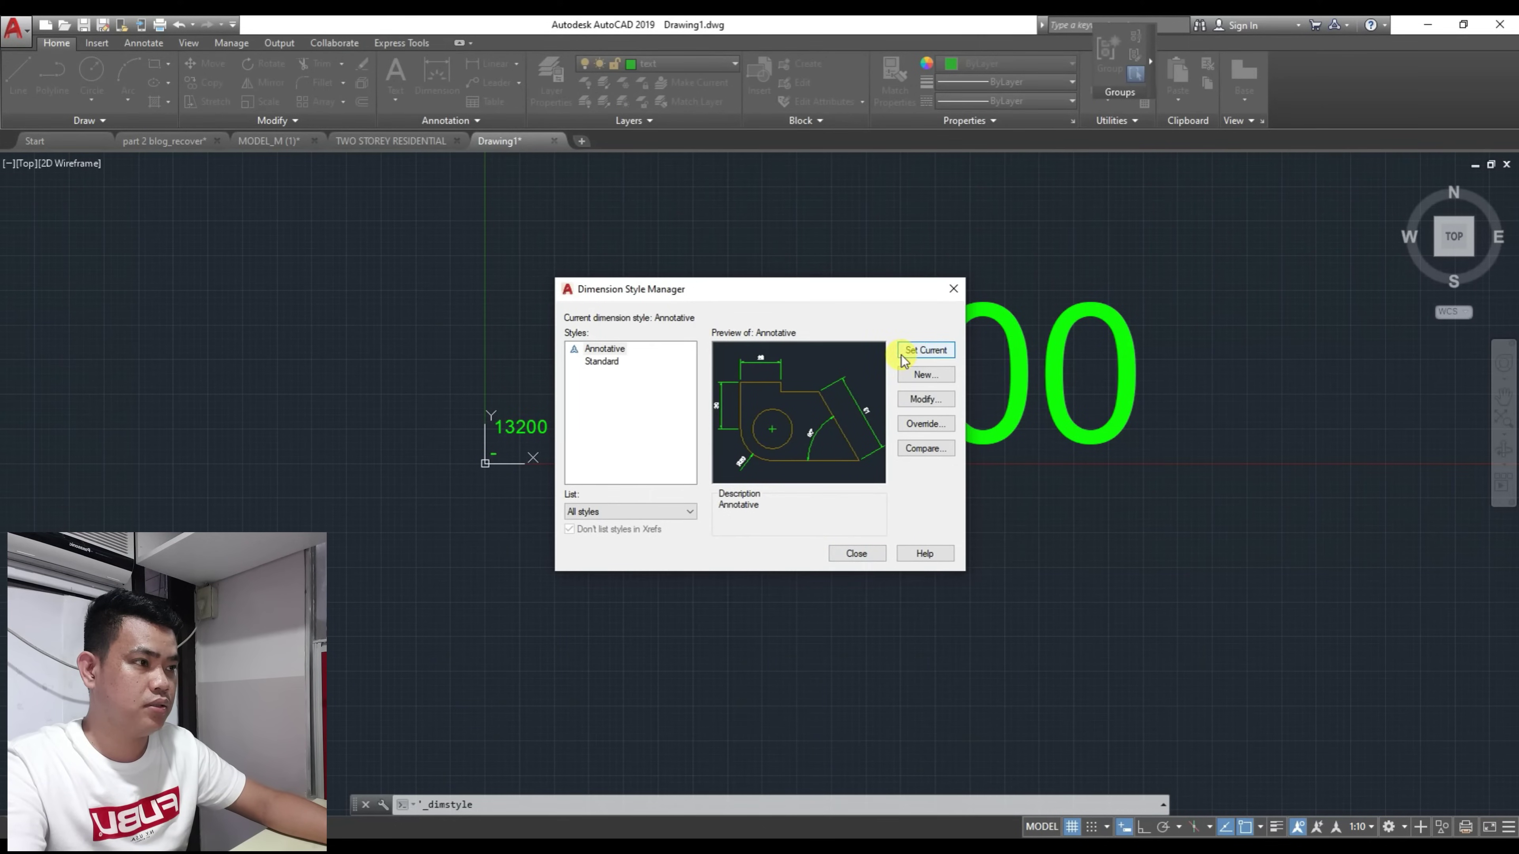
pyautogui.click(856, 553)
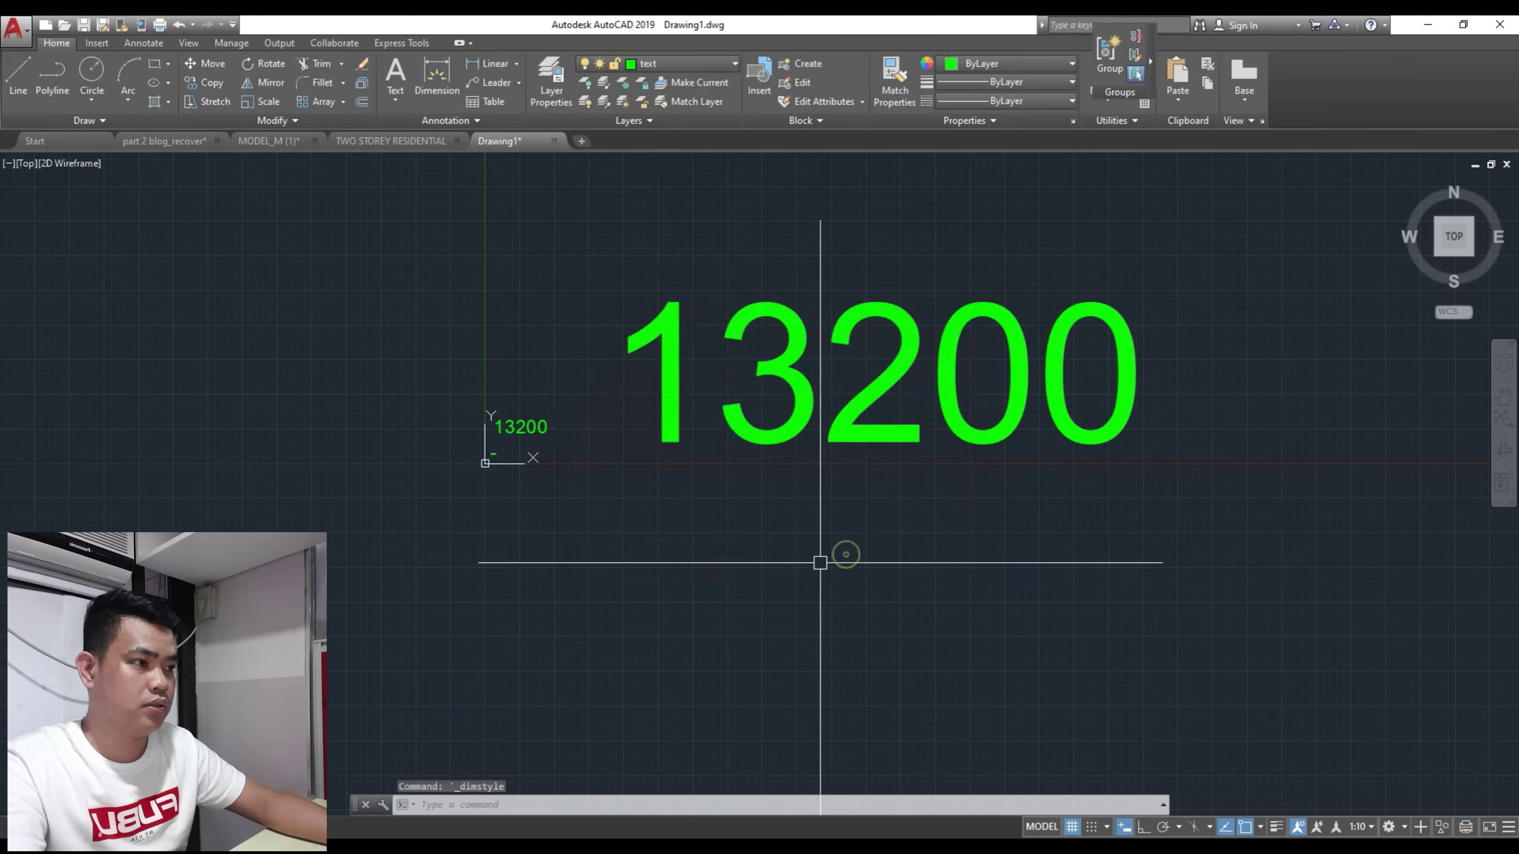
# Step: Place a horizontal linear dimension about 395 mm long below the 13200 texts at the 1:10 annotation scale
pyautogui.moveTo(838, 570)
pyautogui.mouseDown(button='middle')
pyautogui.moveTo(549, 519)
pyautogui.moveTo(772, 520)
pyautogui.mouseUp(button='middle')
pyautogui.scroll(-4, 556, 515)
pyautogui.scroll(2, 604, 488)
pyautogui.scroll(2, 525, 544)
pyautogui.scroll(2, 663, 456)
pyautogui.scroll(-4, 639, 485)
pyautogui.moveTo(564, 493); pyautogui.dragTo(614, 486, button='middle')
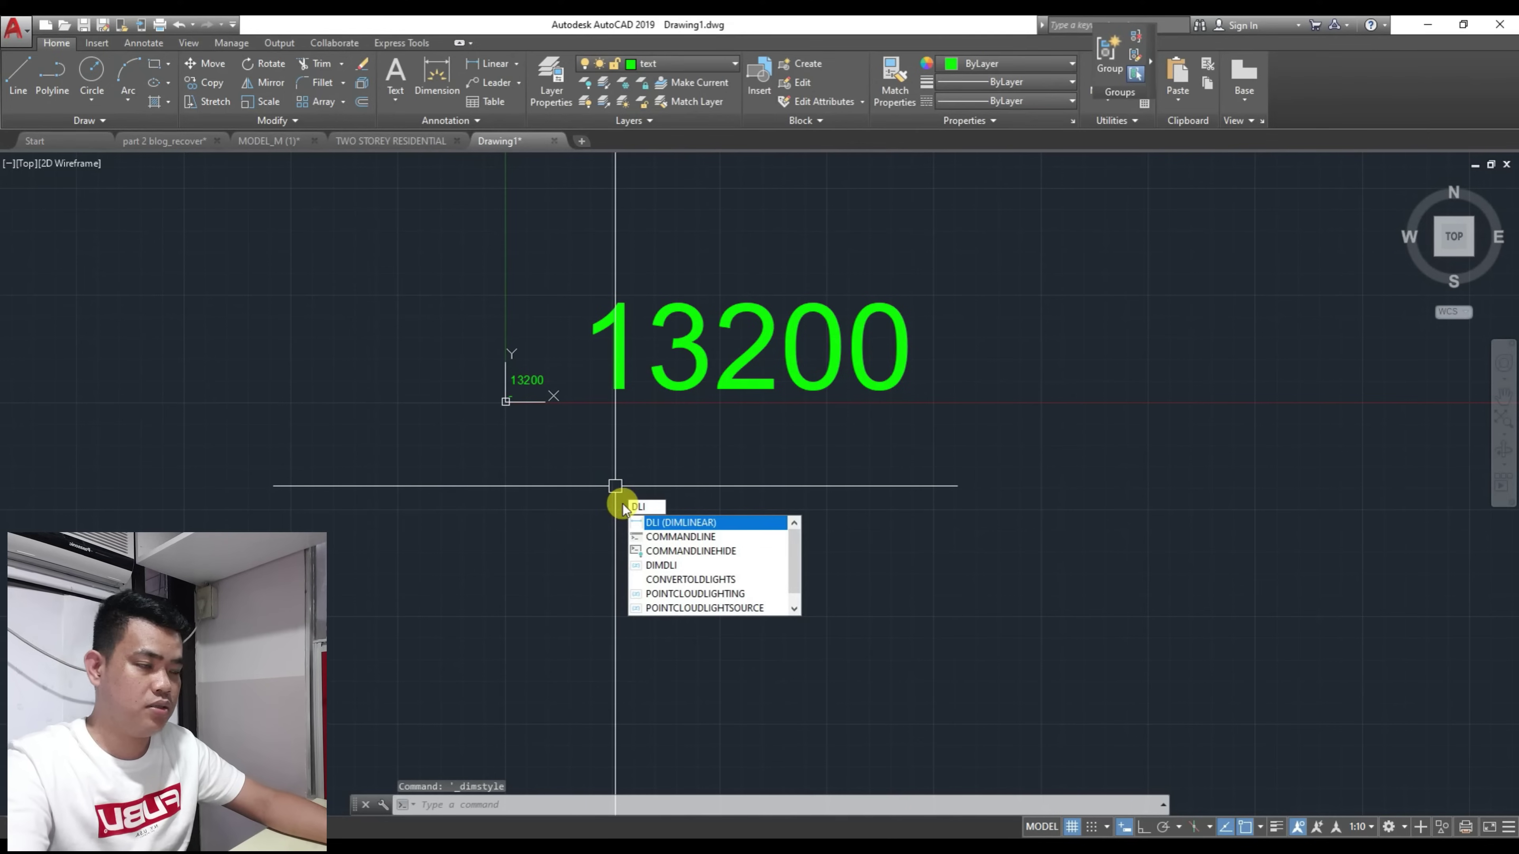
pyautogui.press('Return')
pyautogui.moveTo(587, 582); pyautogui.dragTo(578, 497, button='middle')
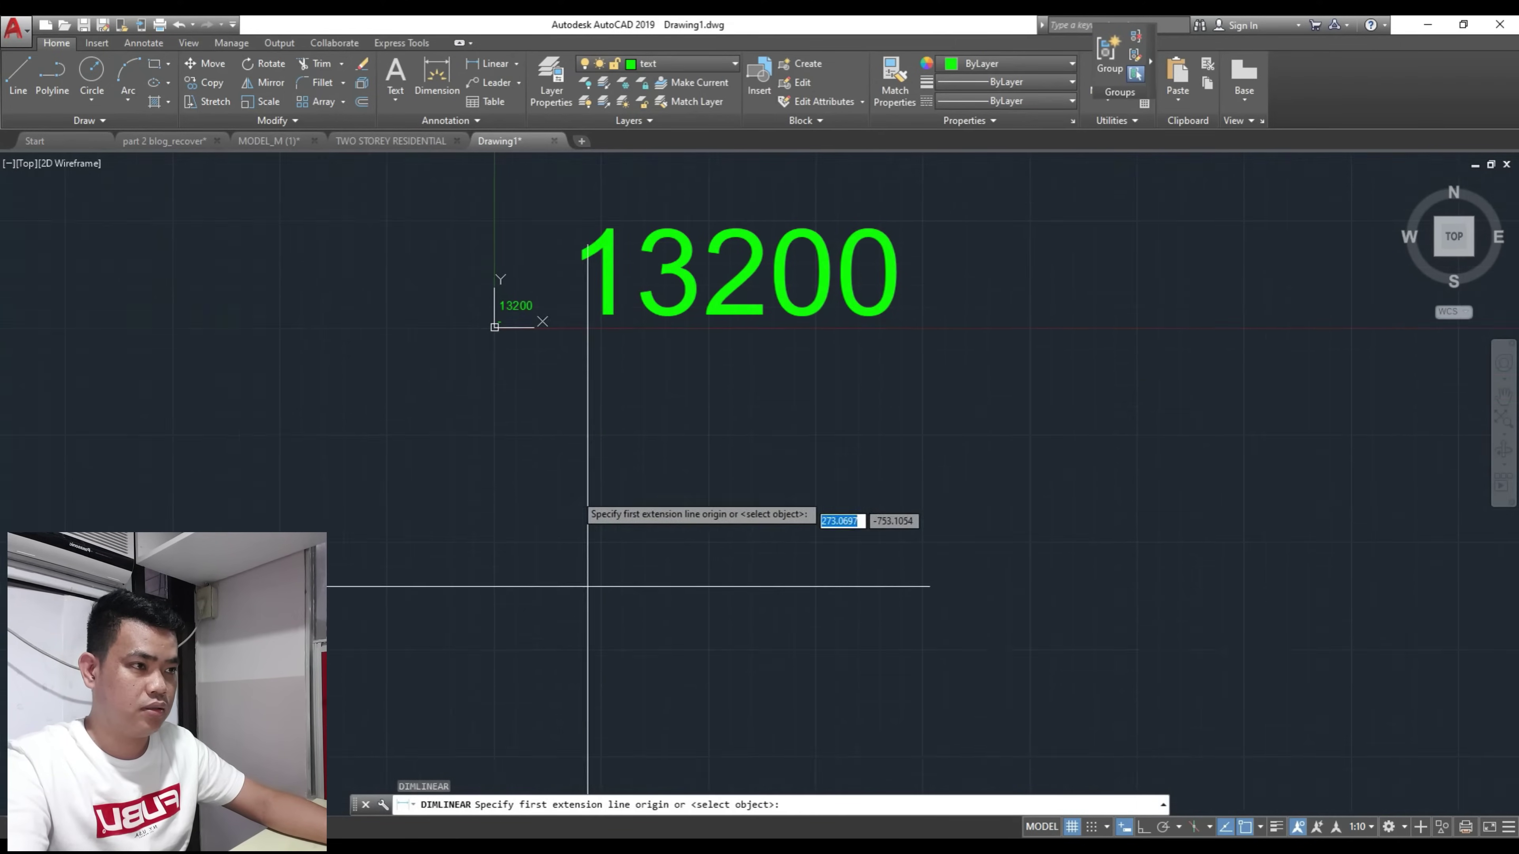
pyautogui.scroll(2, 578, 490)
pyautogui.click(492, 486)
pyautogui.click(709, 487)
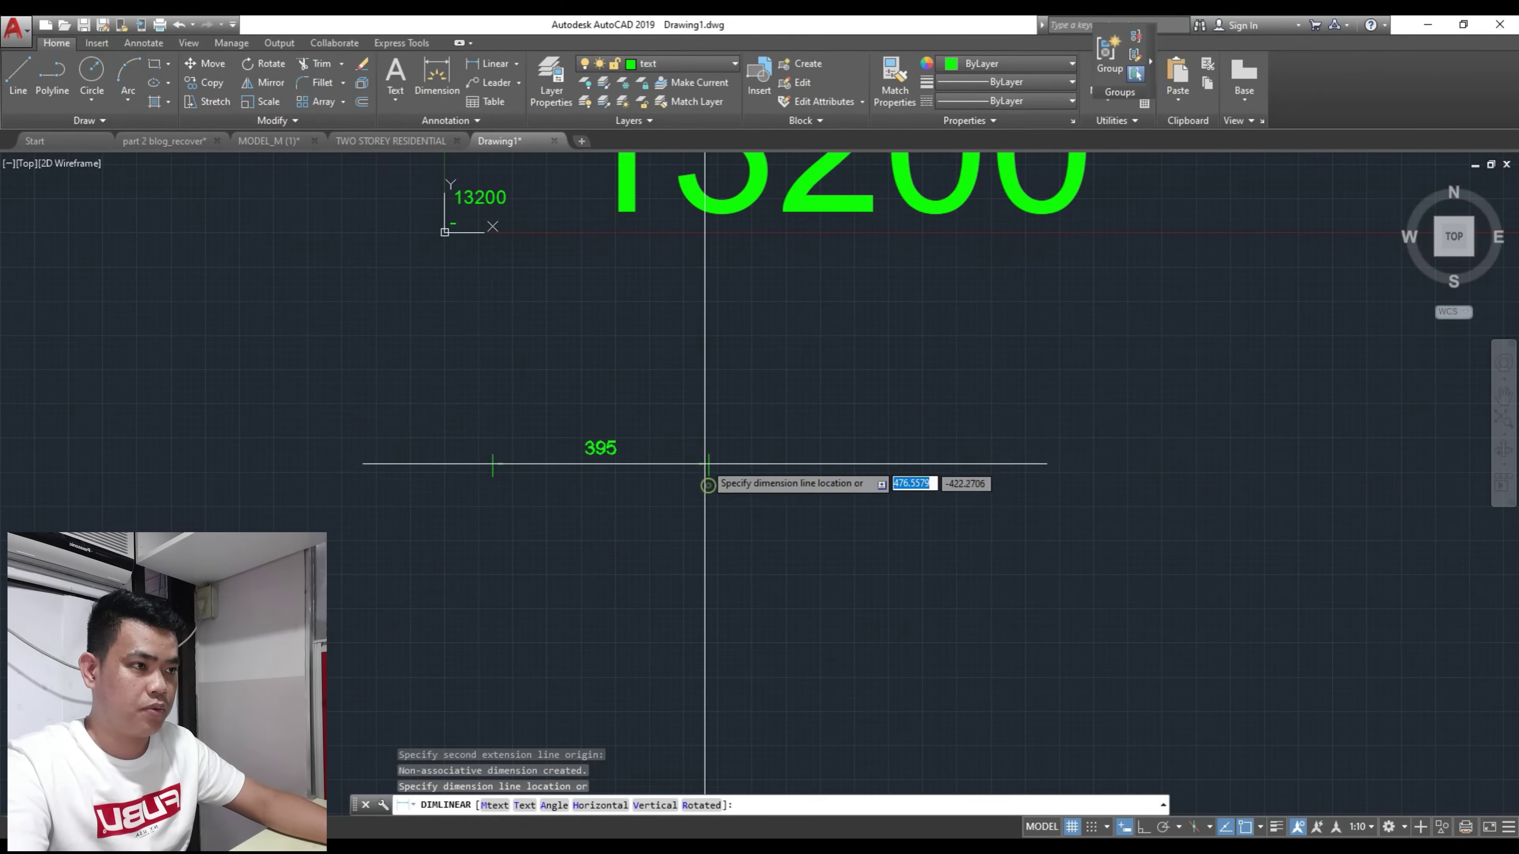
pyautogui.click(705, 440)
pyautogui.scroll(2, 626, 456)
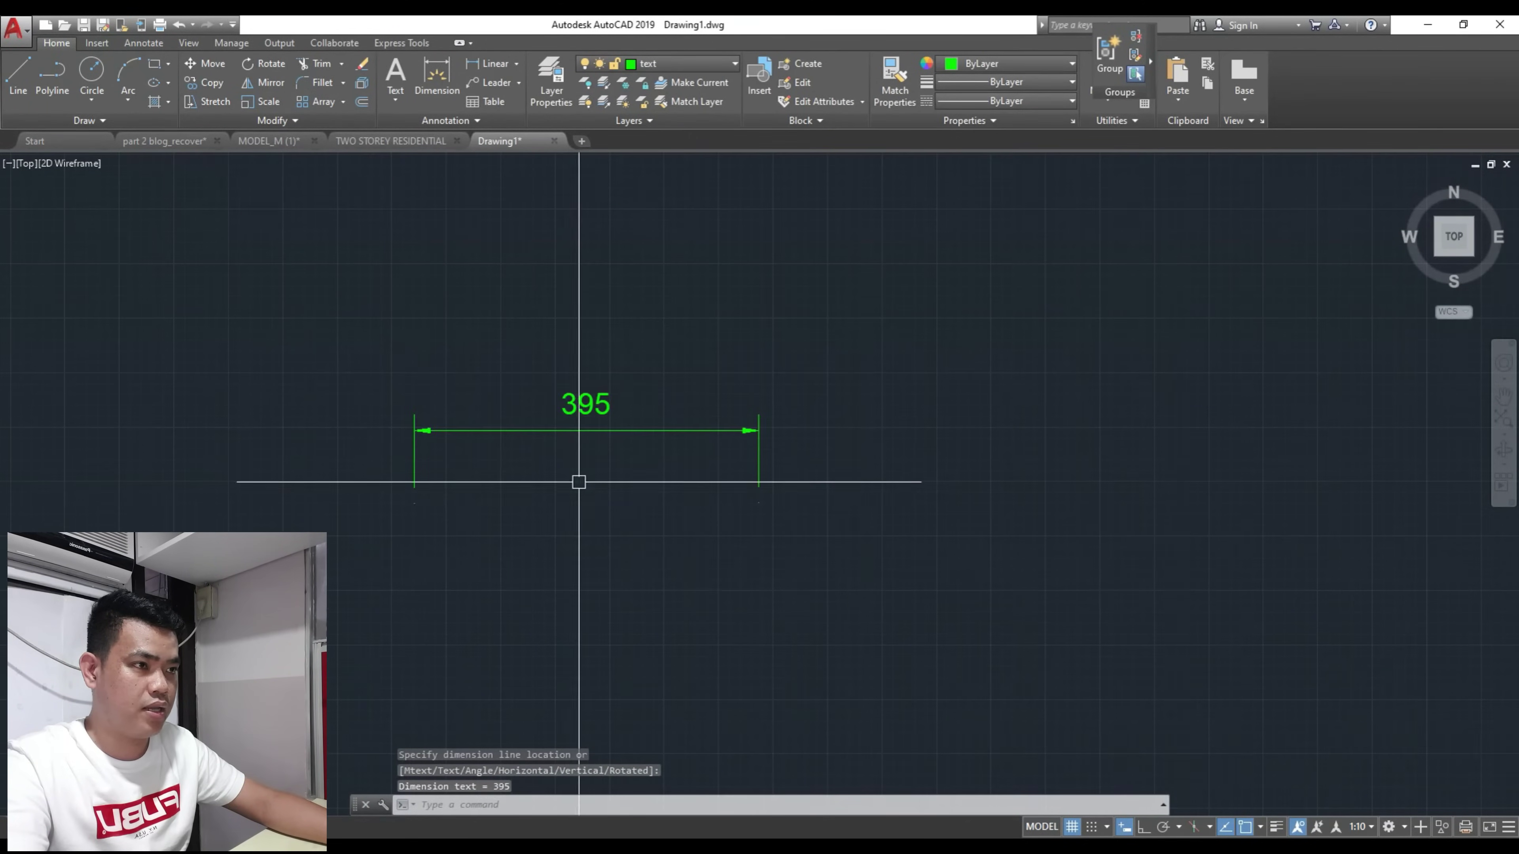
# Step: Change the annotation scale to 1:20 and place a horizontal linear dimension about 572 mm long below the first one
pyautogui.click(1347, 828)
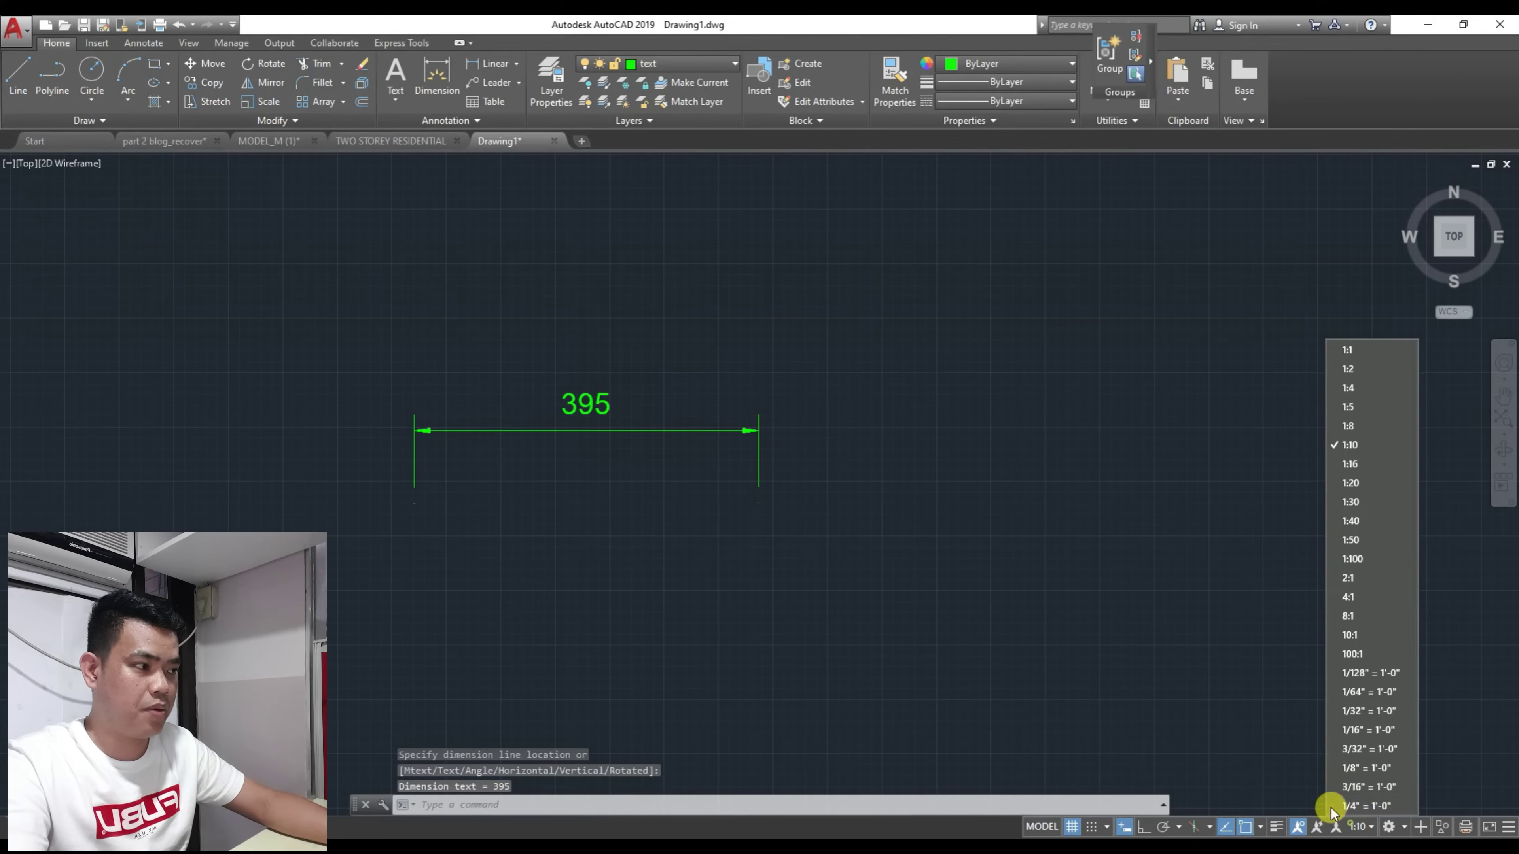
pyautogui.click(1351, 483)
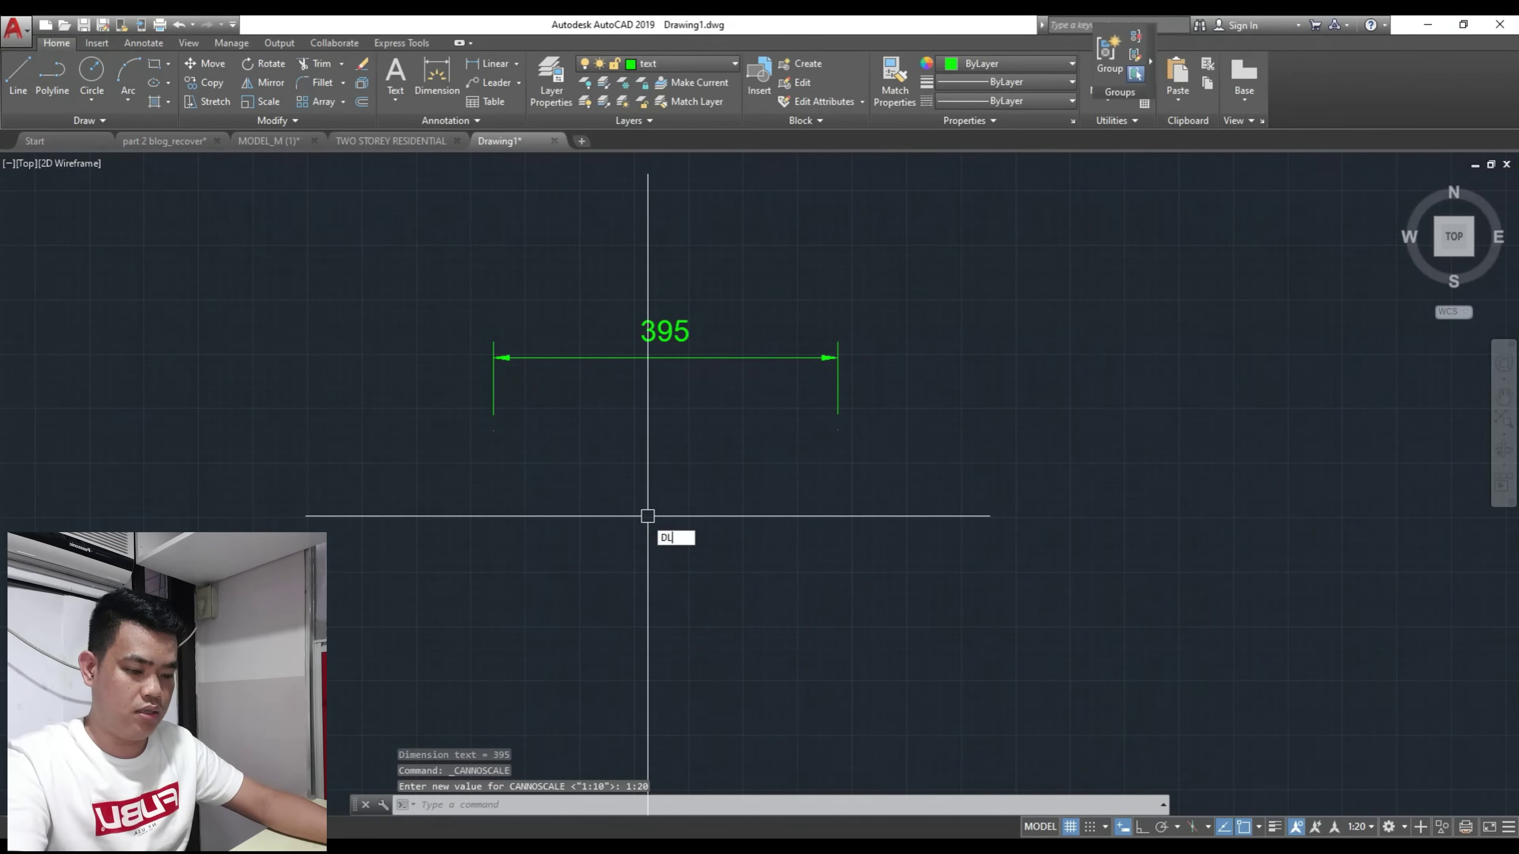
pyautogui.write('DL')
pyautogui.press('Return')
pyautogui.click(445, 605)
pyautogui.click(944, 614)
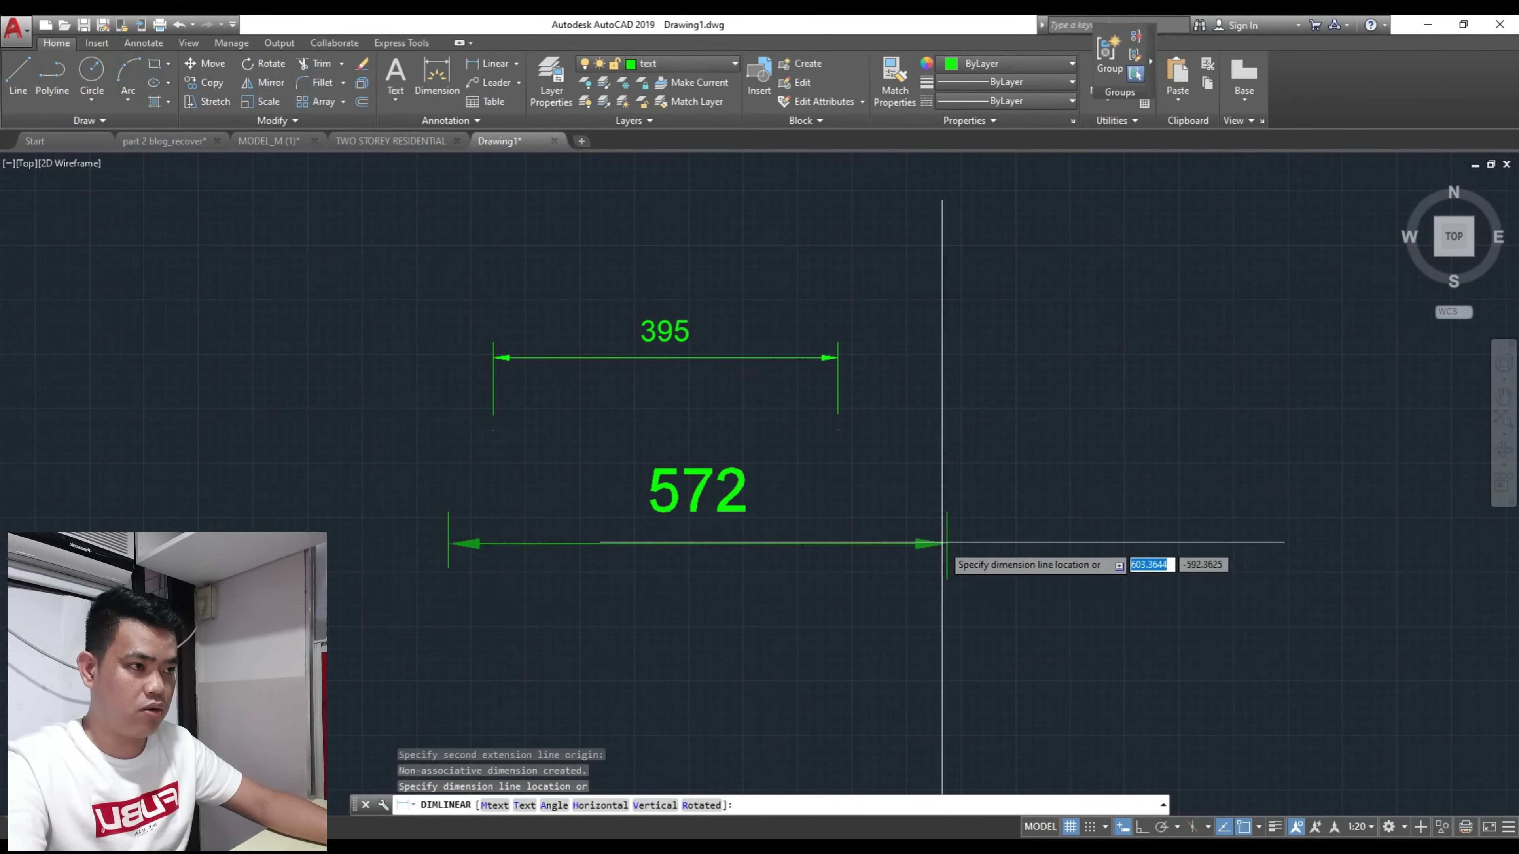
pyautogui.click(953, 500)
pyautogui.scroll(-4, 968, 501)
pyautogui.moveTo(978, 499); pyautogui.dragTo(637, 522, button='middle')
pyautogui.scroll(2, 703, 495)
pyautogui.scroll(-4, 636, 522)
# Step: Set the drawing's annotation scale to 1:100
pyautogui.click(1355, 831)
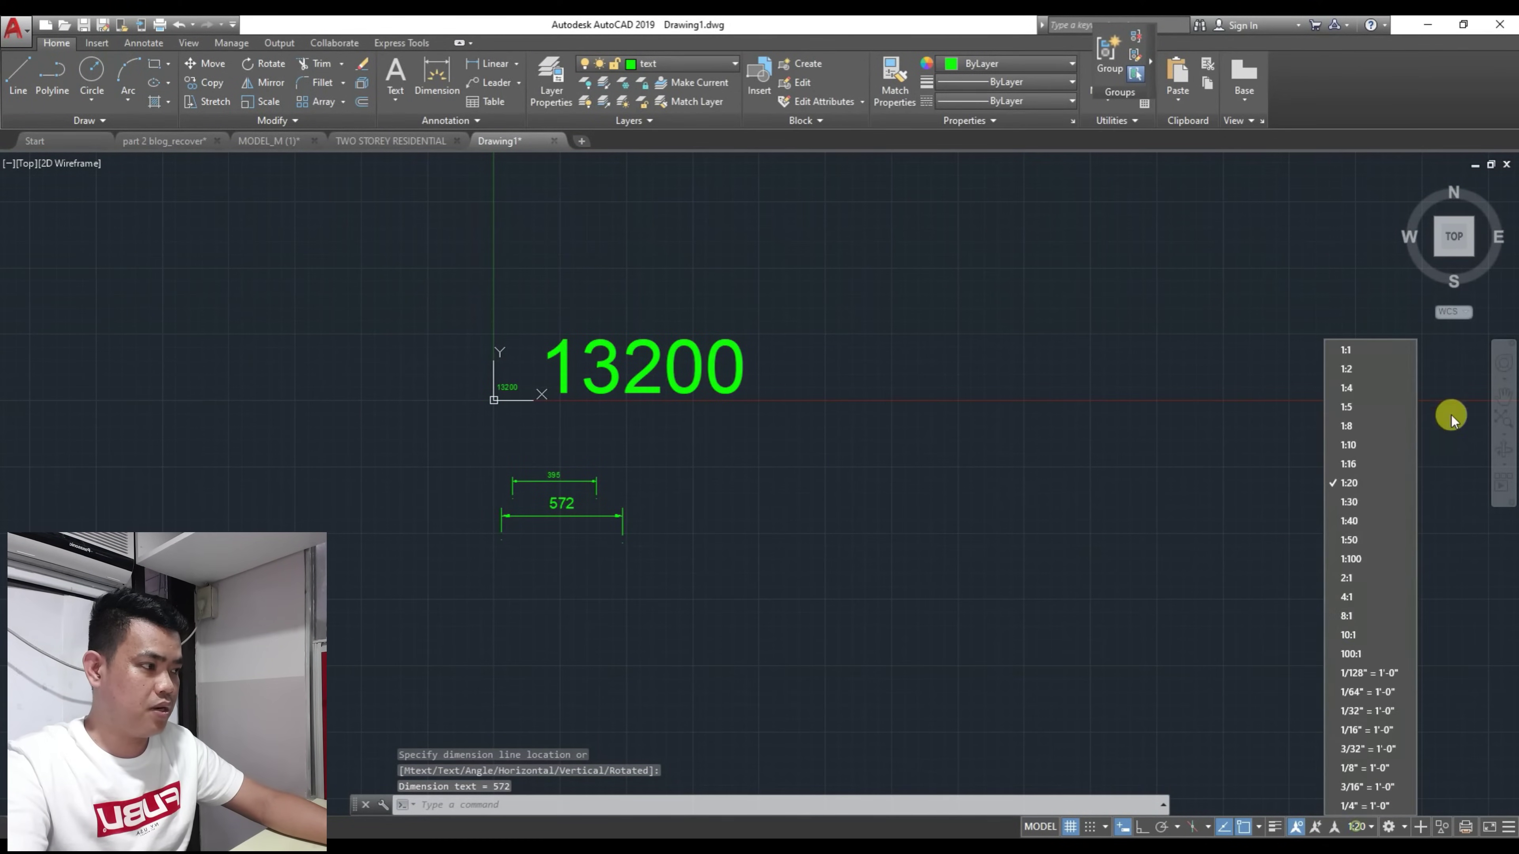
pyautogui.click(1352, 559)
pyautogui.moveTo(647, 560); pyautogui.dragTo(644, 497, button='middle')
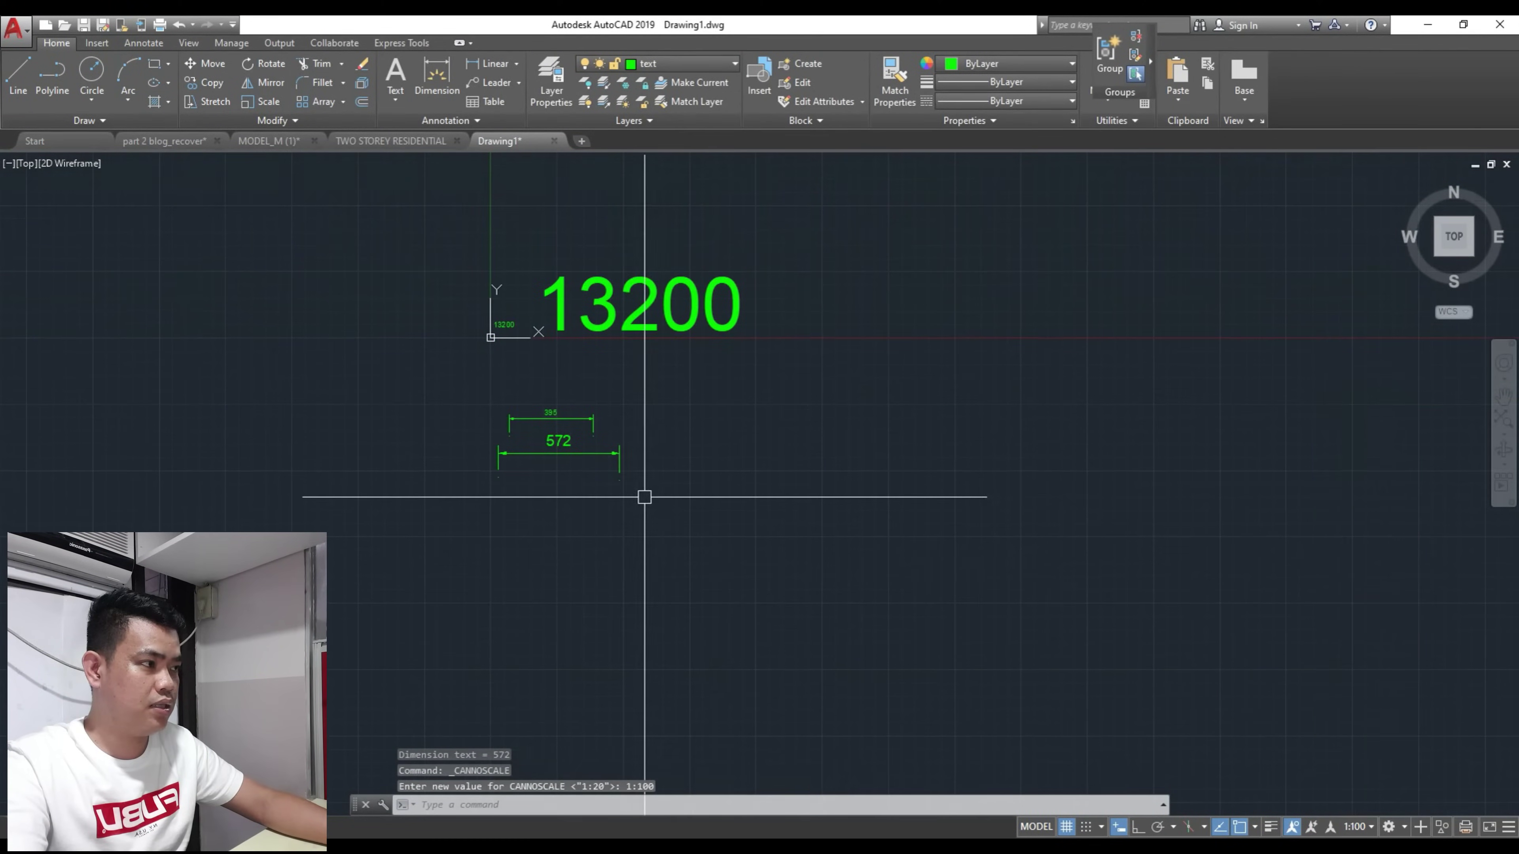
pyautogui.write('LI')
pyautogui.press('Return')
pyautogui.click(604, 559)
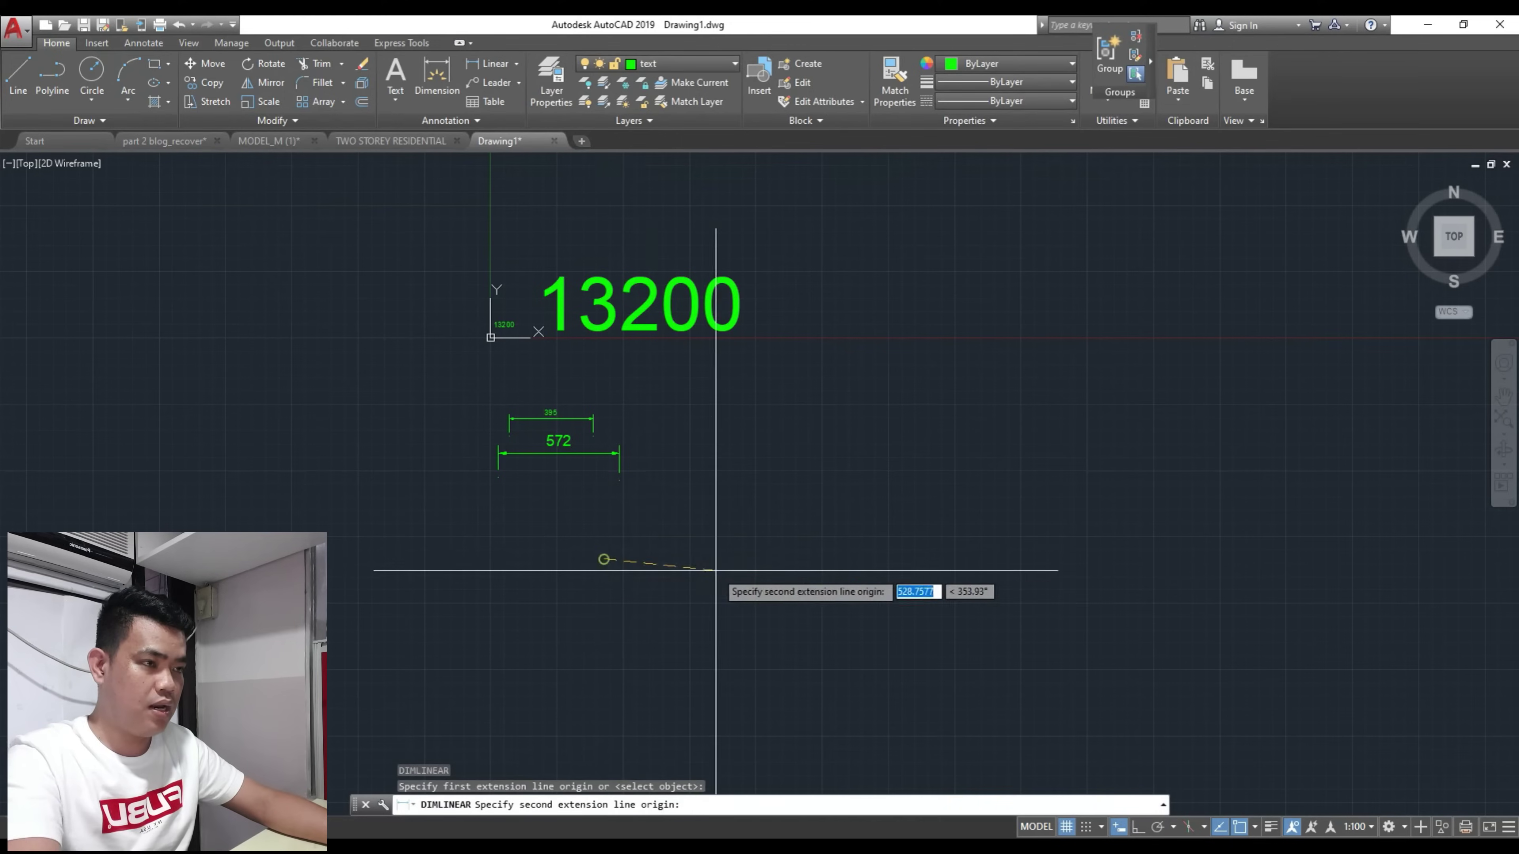
pyautogui.click(817, 559)
pyautogui.press('Escape')
pyautogui.scroll(-2, 772, 543)
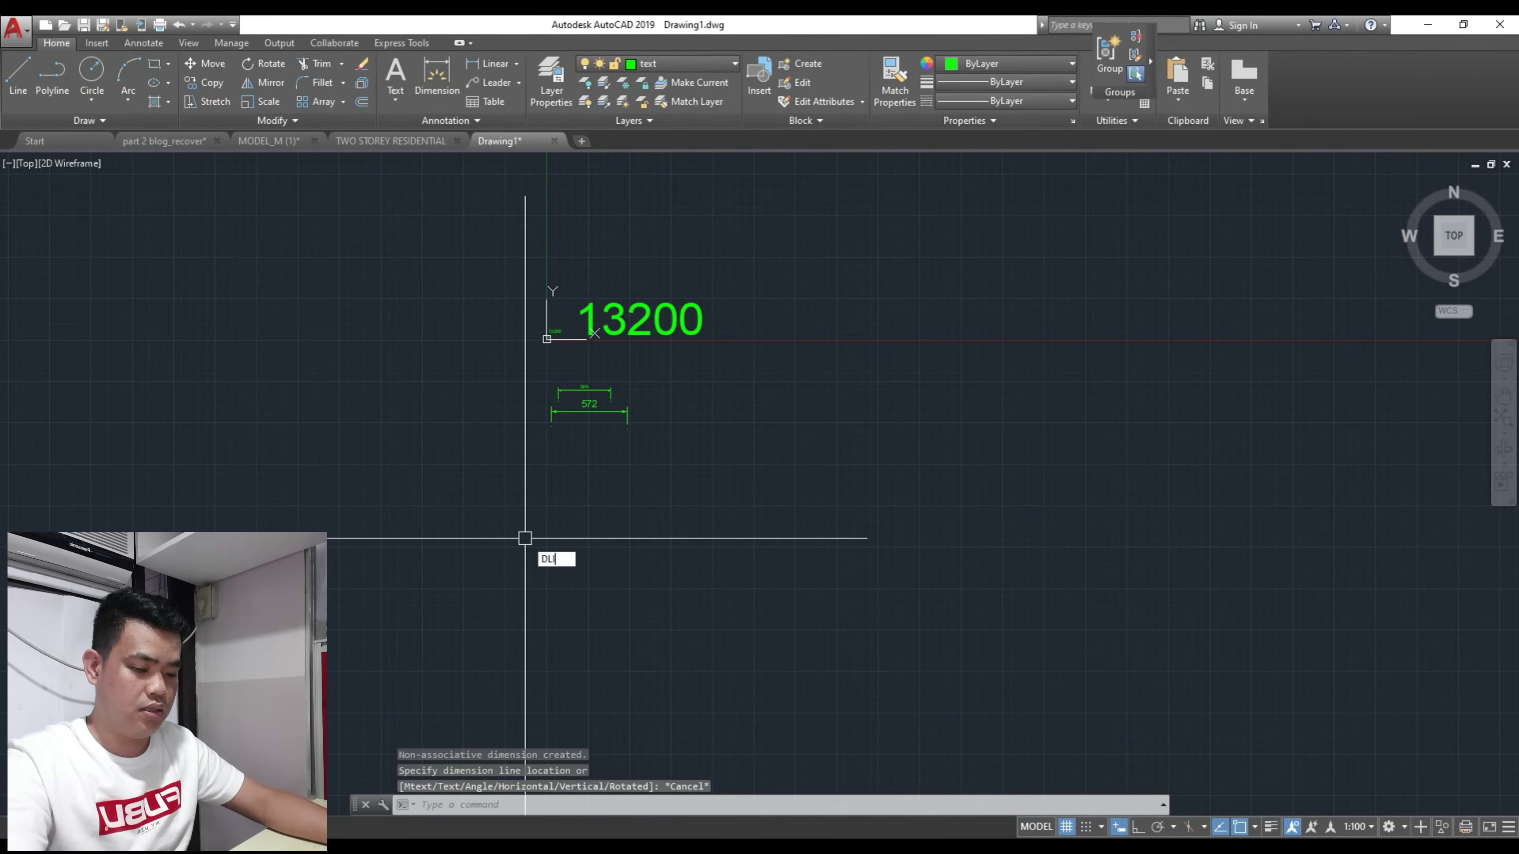
# Step: Place a horizontal linear dimension about 3907 mm long below the two smaller dimensions at the 1:100 scale
pyautogui.press('Return')
pyautogui.click(523, 556)
pyautogui.click(1041, 551)
pyautogui.click(1045, 471)
pyautogui.scroll(4, 695, 474)
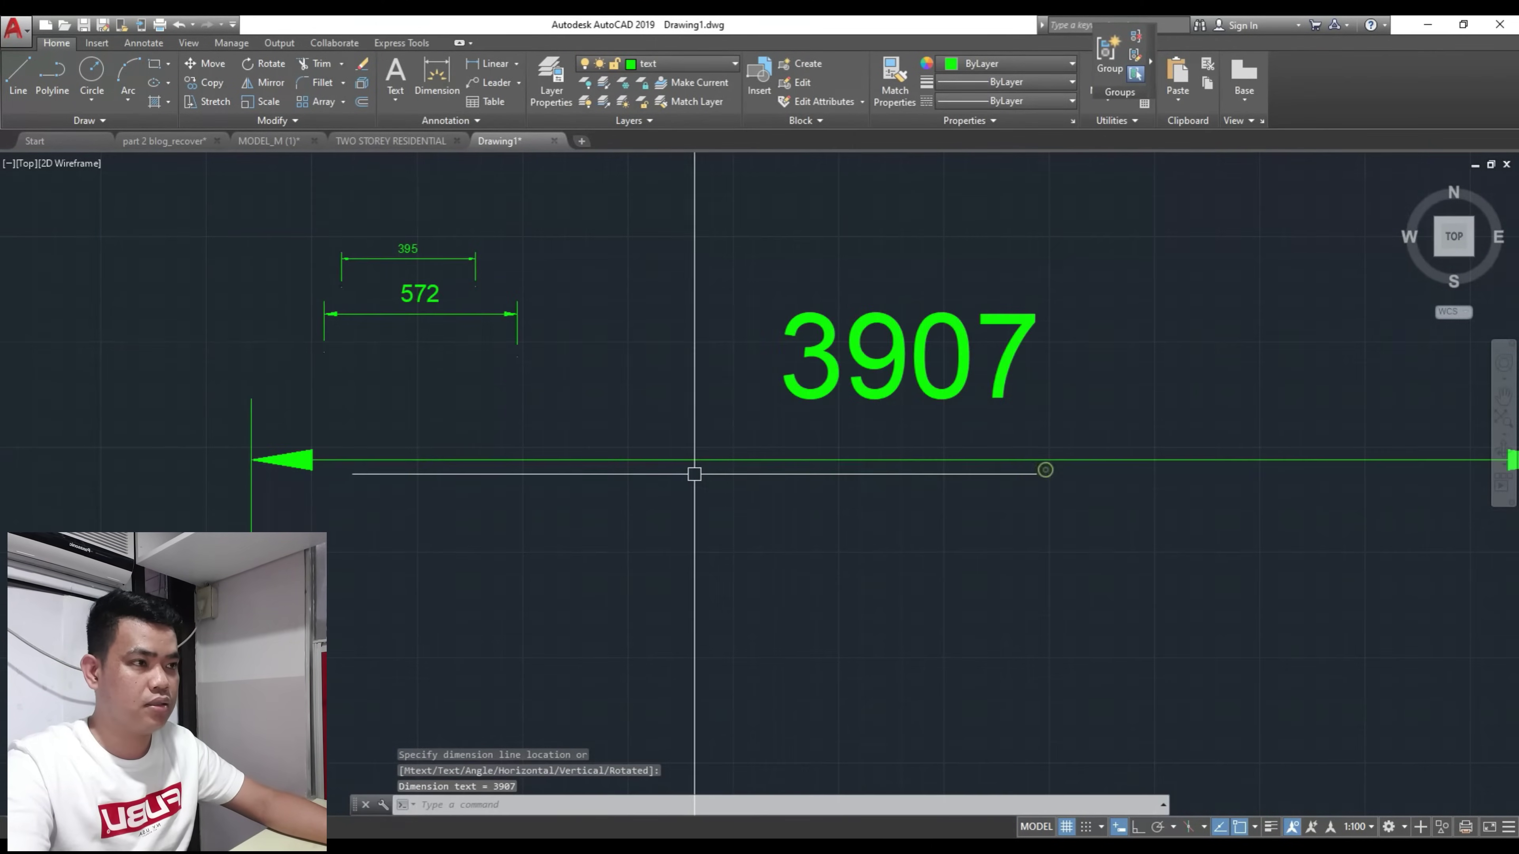
pyautogui.scroll(-2, 807, 540)
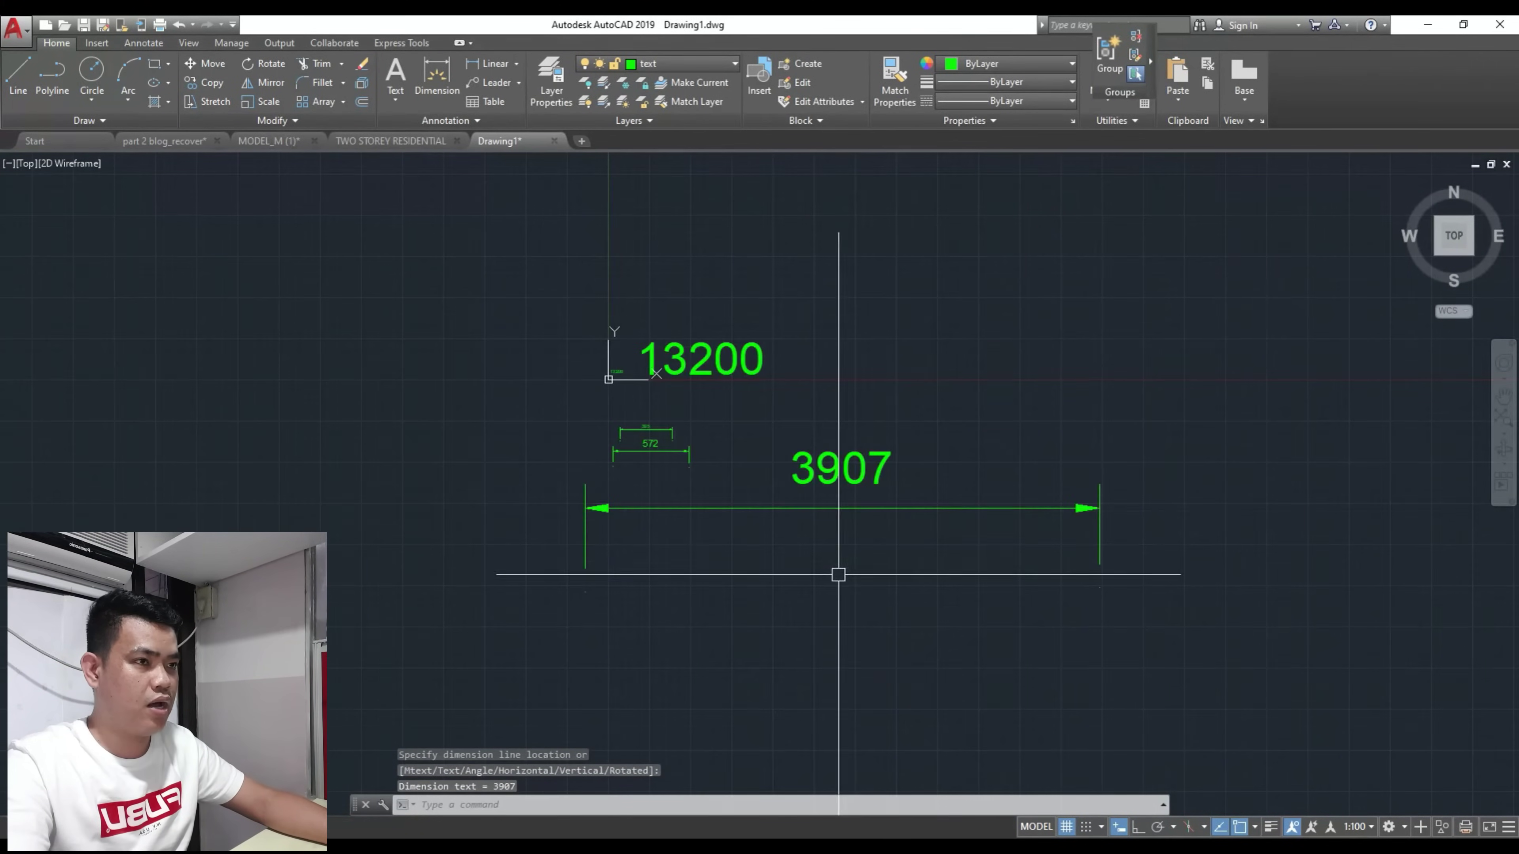
pyautogui.click(1368, 827)
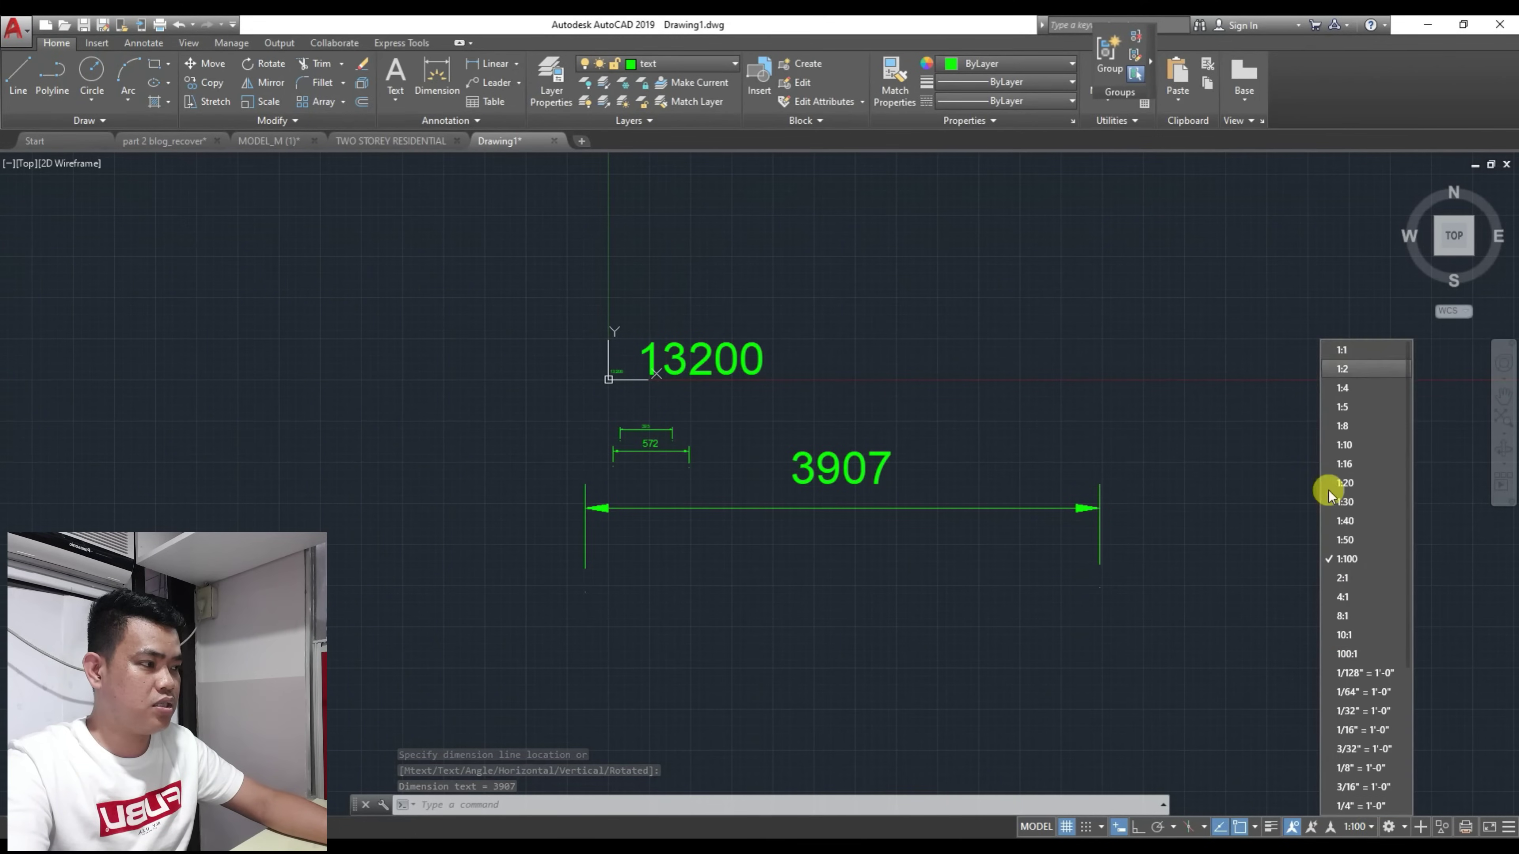
pyautogui.click(957, 695)
pyautogui.press('Escape')
# Step: Erase all the sample texts and test dimensions from the drawing
pyautogui.scroll(2, 801, 573)
pyautogui.click(834, 573)
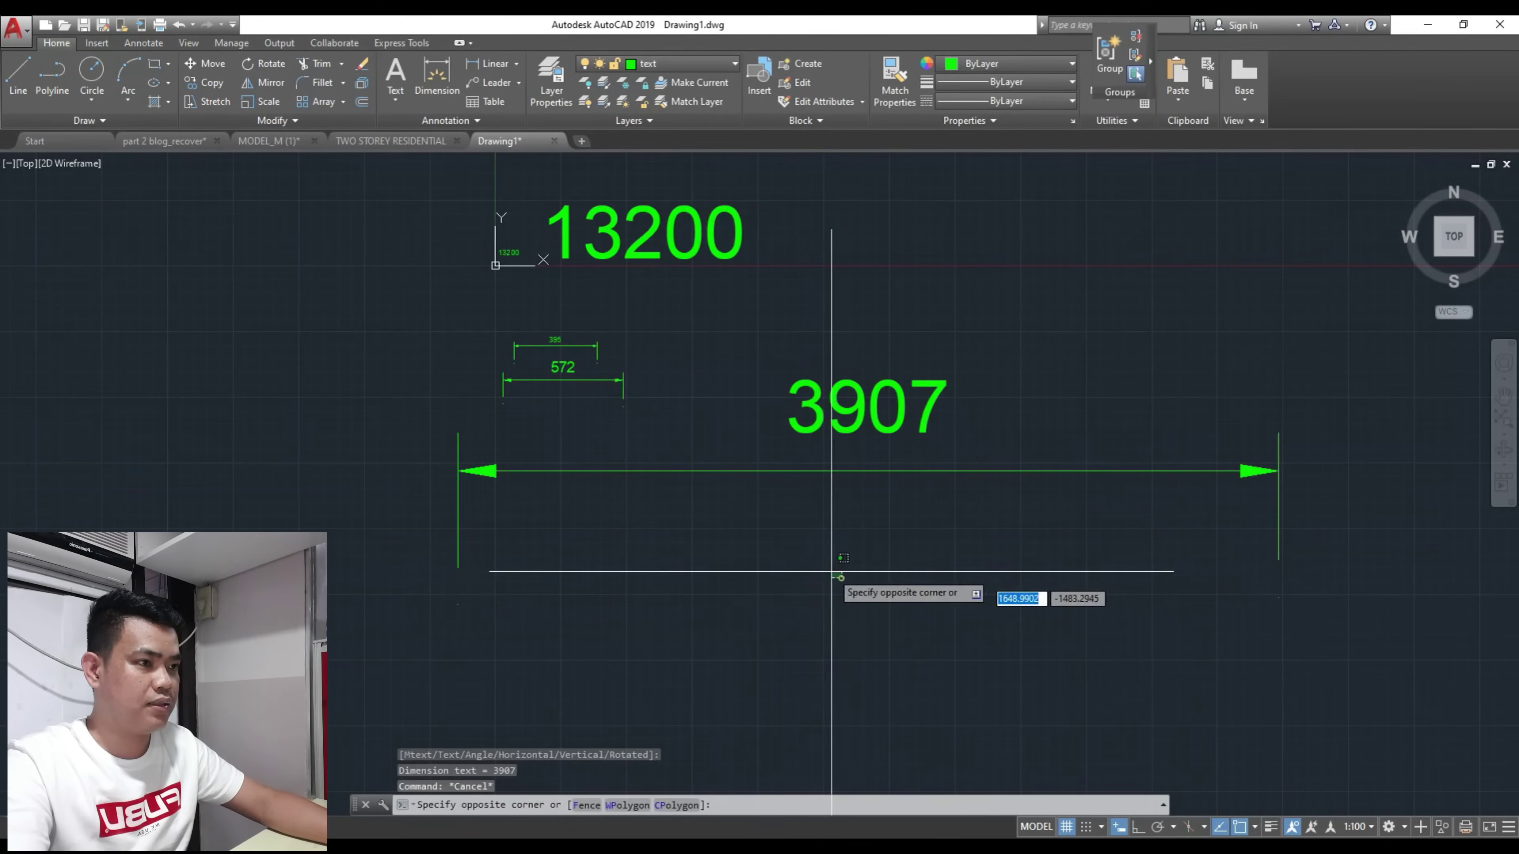
pyautogui.scroll(-2, 827, 572)
pyautogui.click(482, 363)
pyautogui.scroll(2, 685, 488)
pyautogui.scroll(-2, 672, 491)
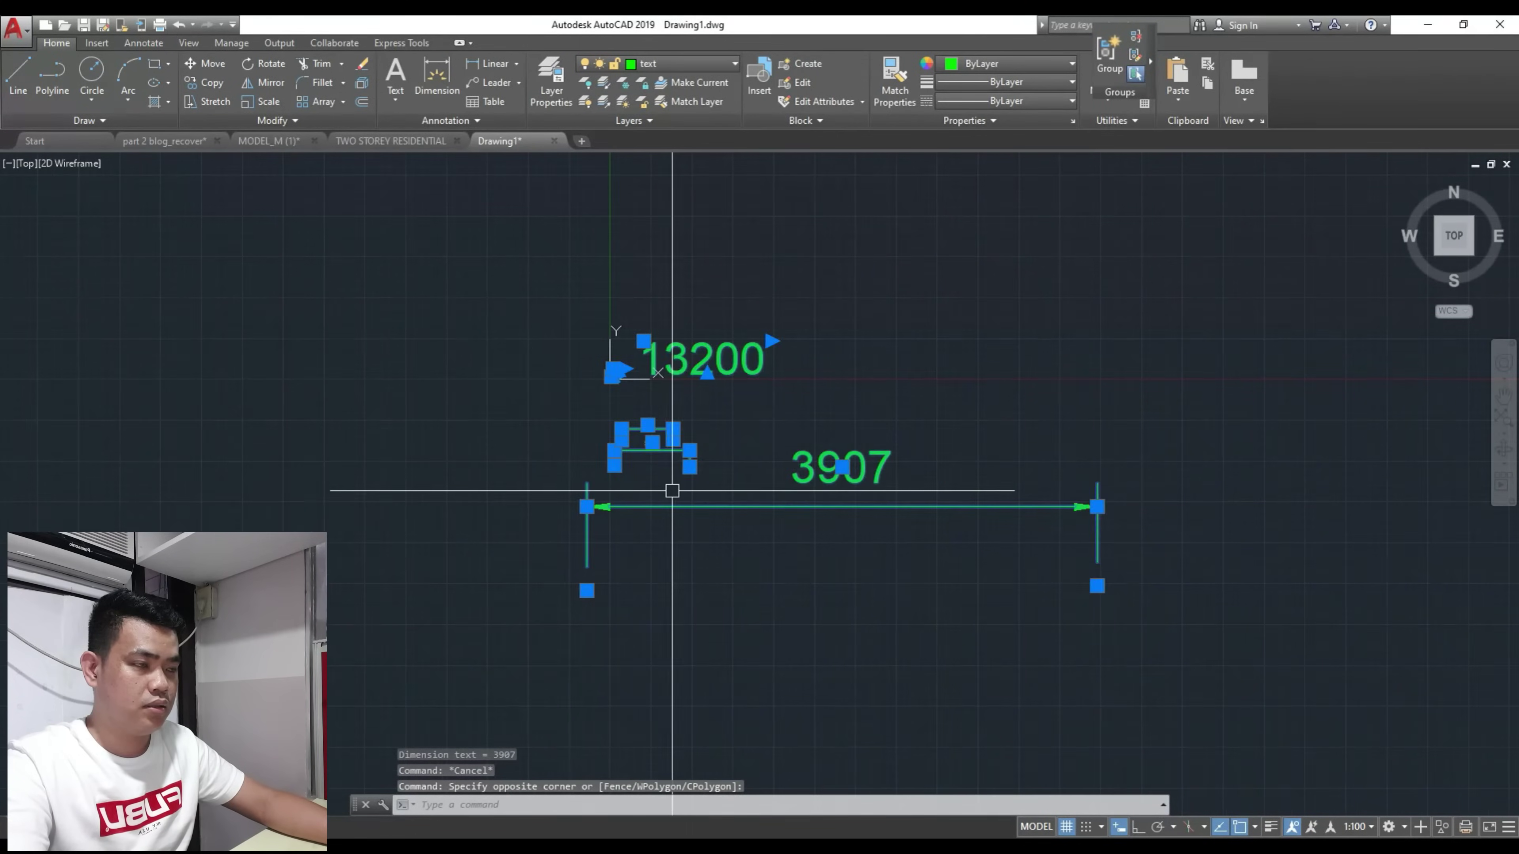
pyautogui.press('Delete')
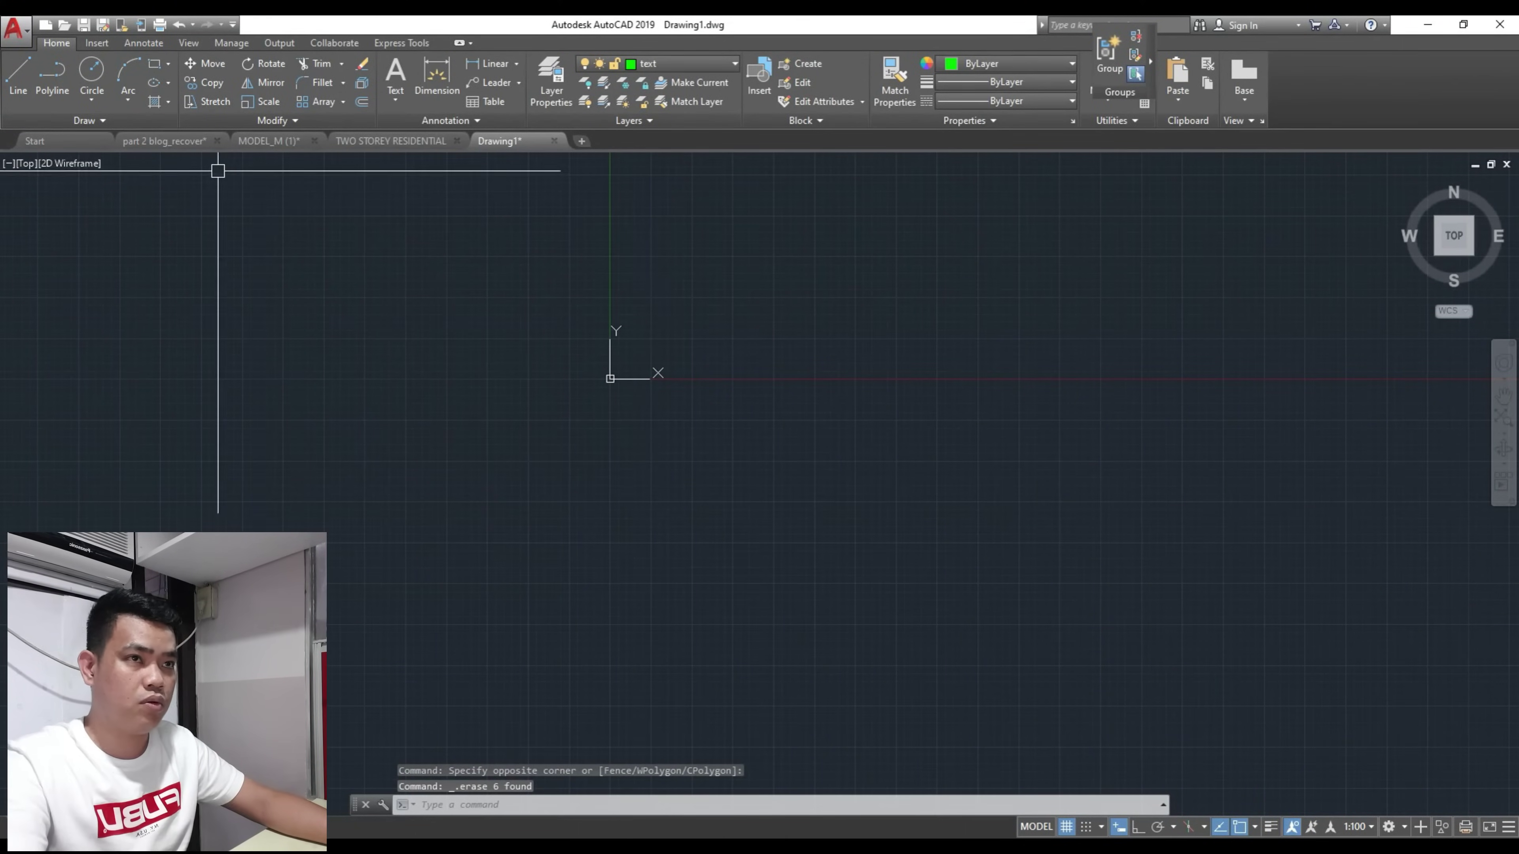
# Step: Copy the desk's plan, front and side views from the part 2 blog_recover drawing to the clipboard
pyautogui.click(172, 145)
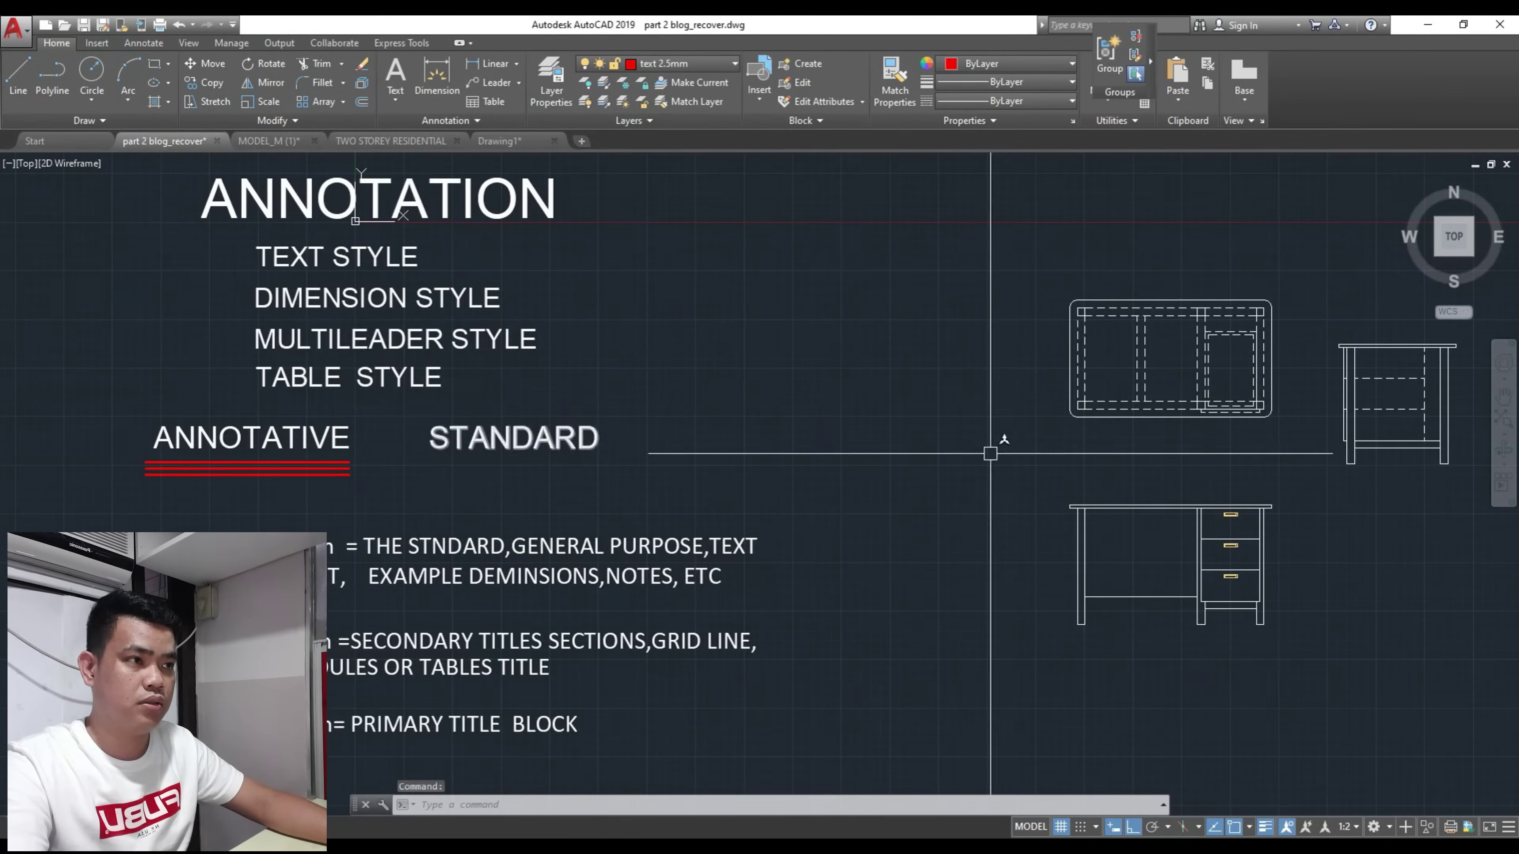
pyautogui.moveTo(990, 441); pyautogui.dragTo(831, 463, button='middle')
pyautogui.scroll(-2, 726, 468)
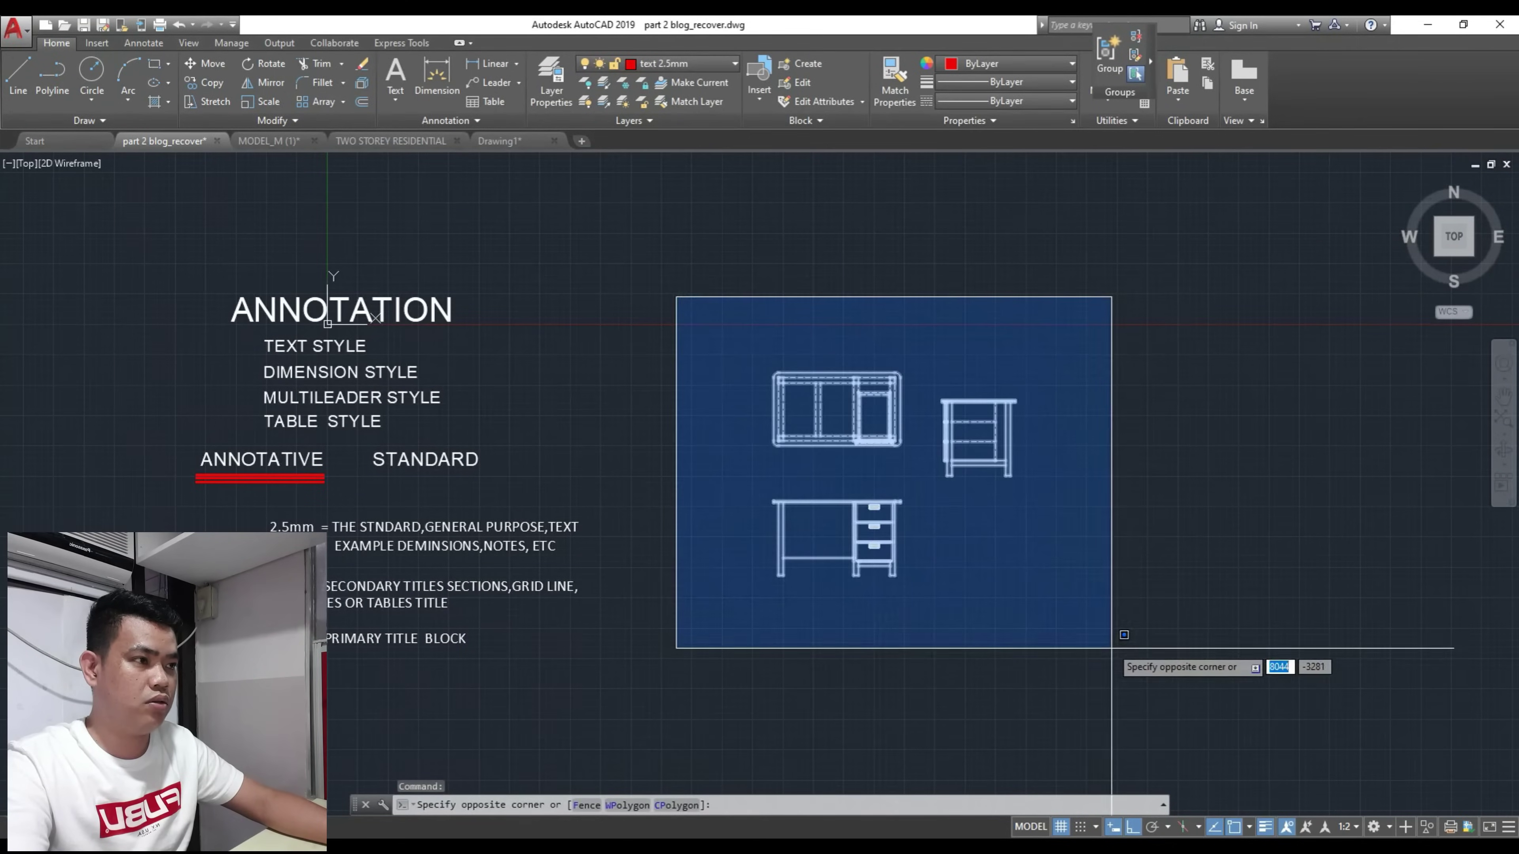
pyautogui.click(1116, 664)
pyautogui.hotkey('ctrl', 'c')
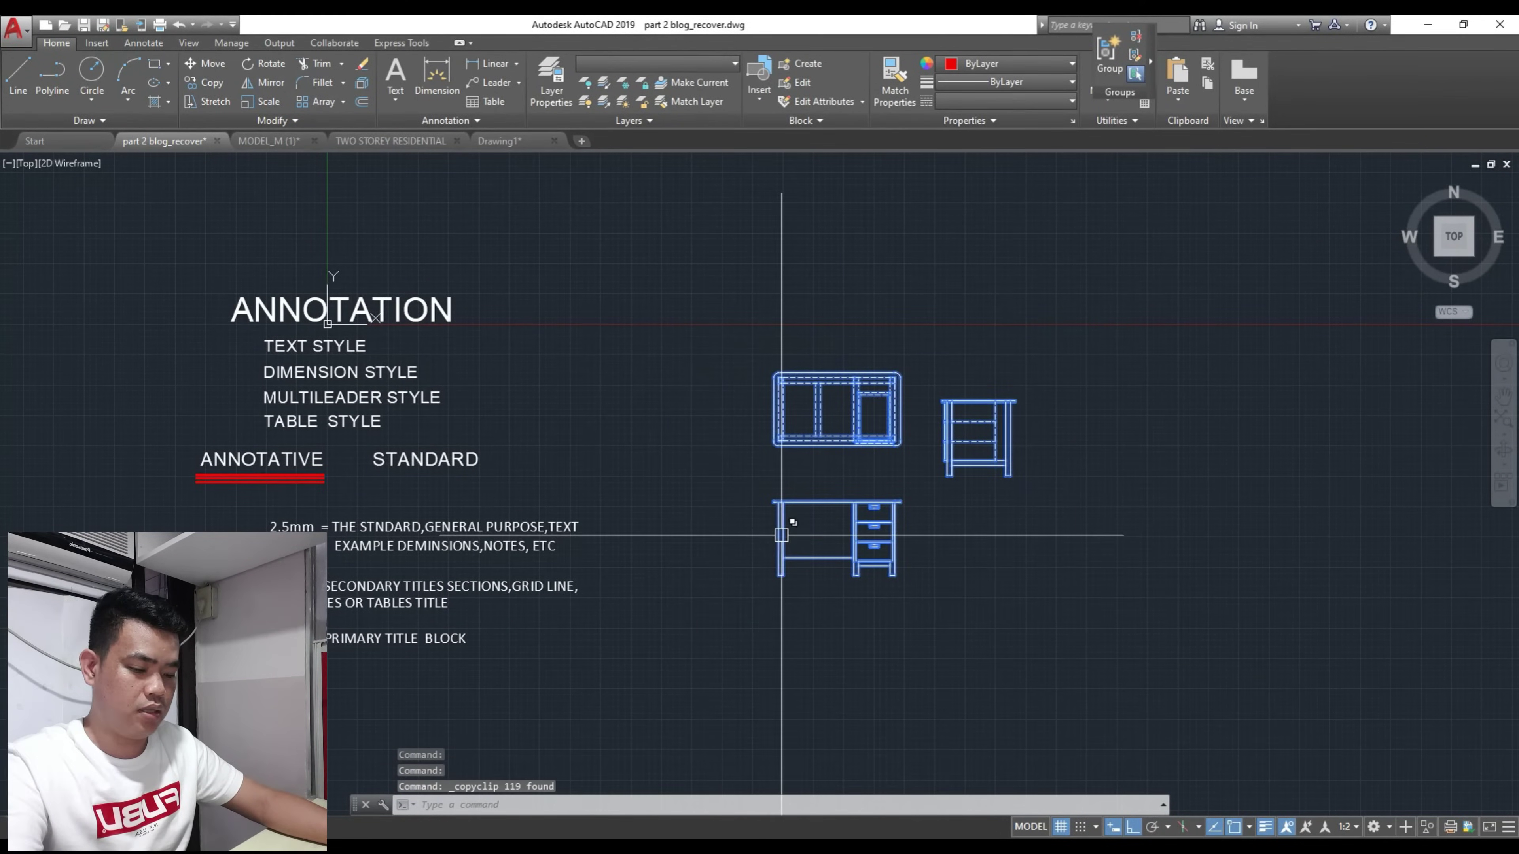
# Step: Paste the copied desk views into Drawing1
pyautogui.click(496, 141)
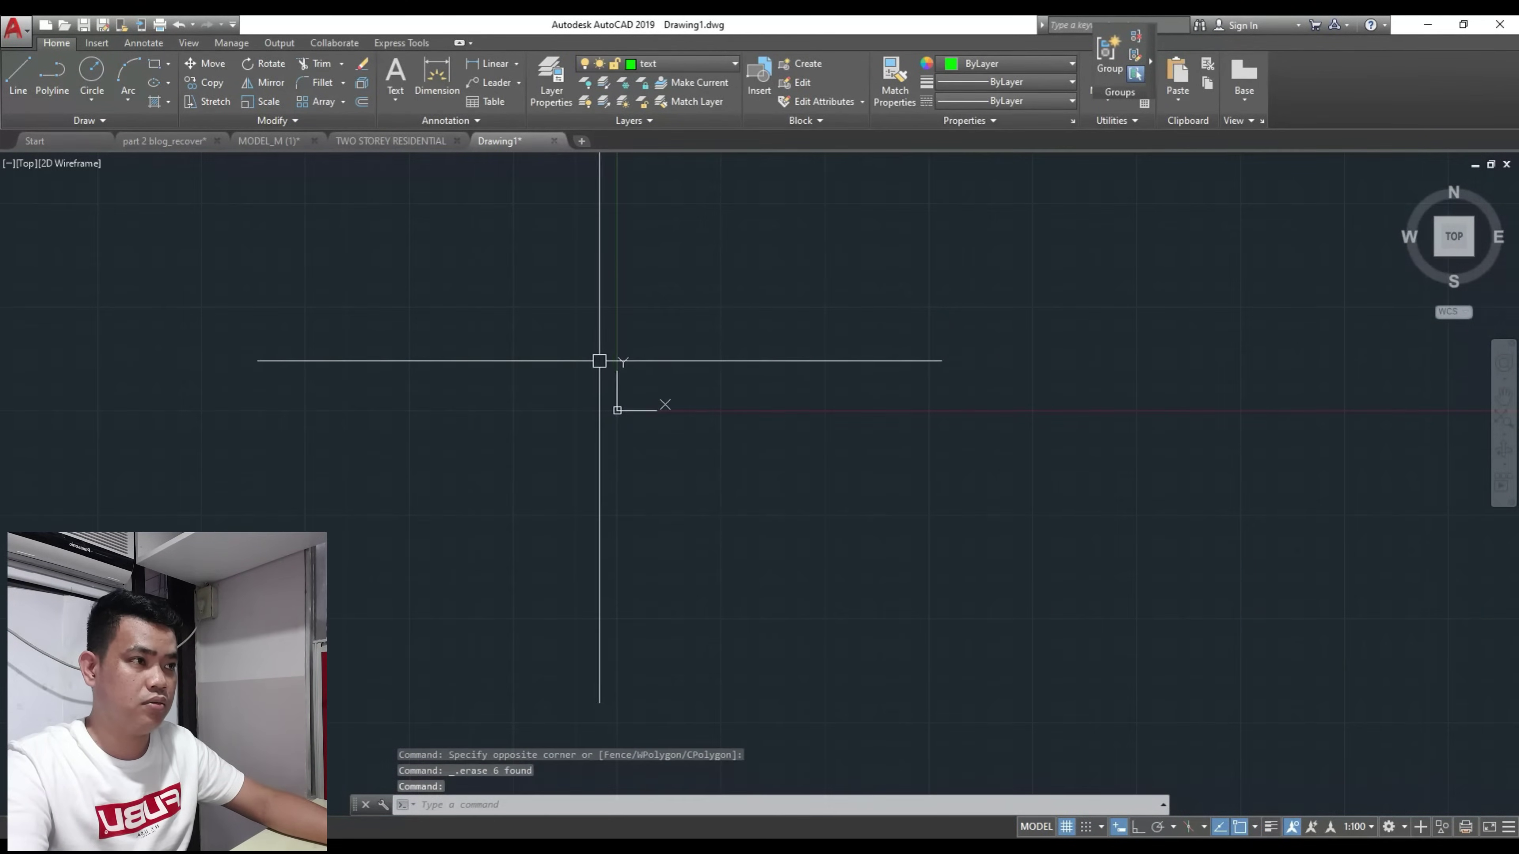
pyautogui.scroll(2, 642, 436)
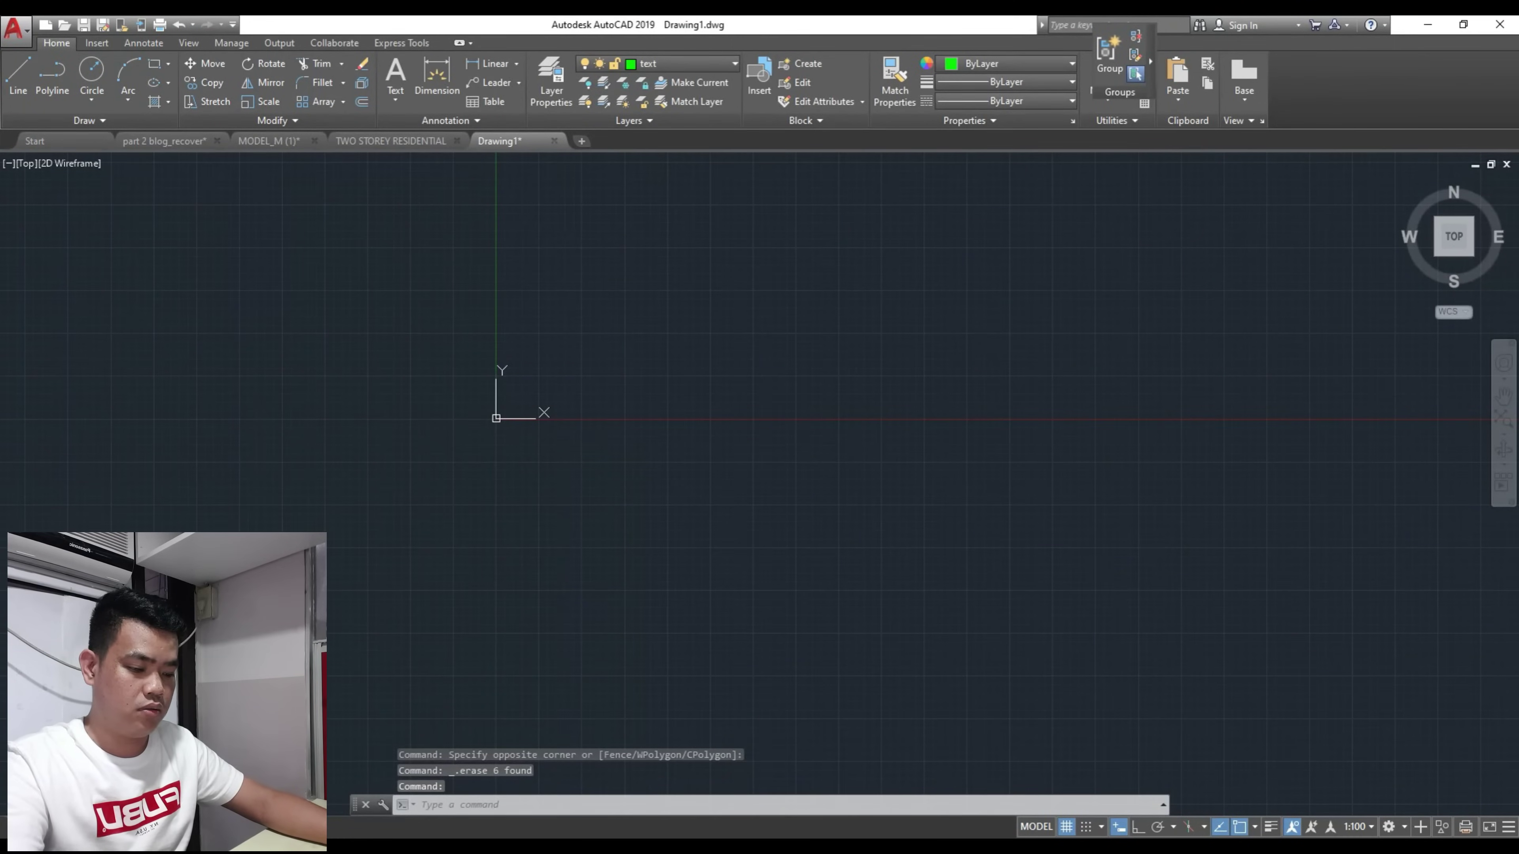
pyautogui.hotkey('ctrl', 'v')
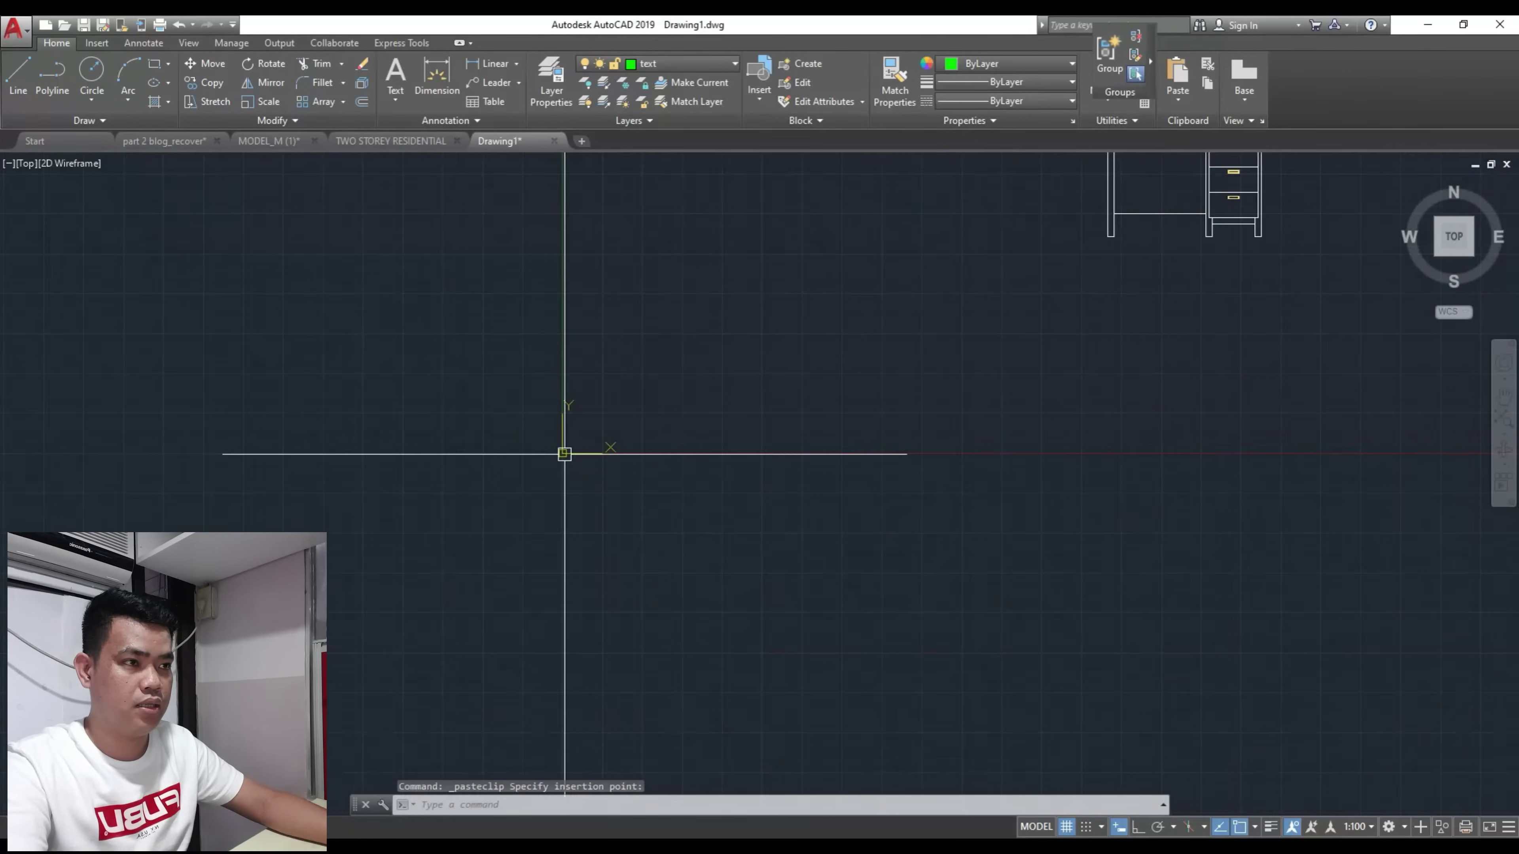
pyautogui.click(564, 454)
pyautogui.scroll(6, 580, 446)
pyautogui.moveTo(543, 381); pyautogui.dragTo(507, 418, button='middle')
pyautogui.scroll(2, 576, 363)
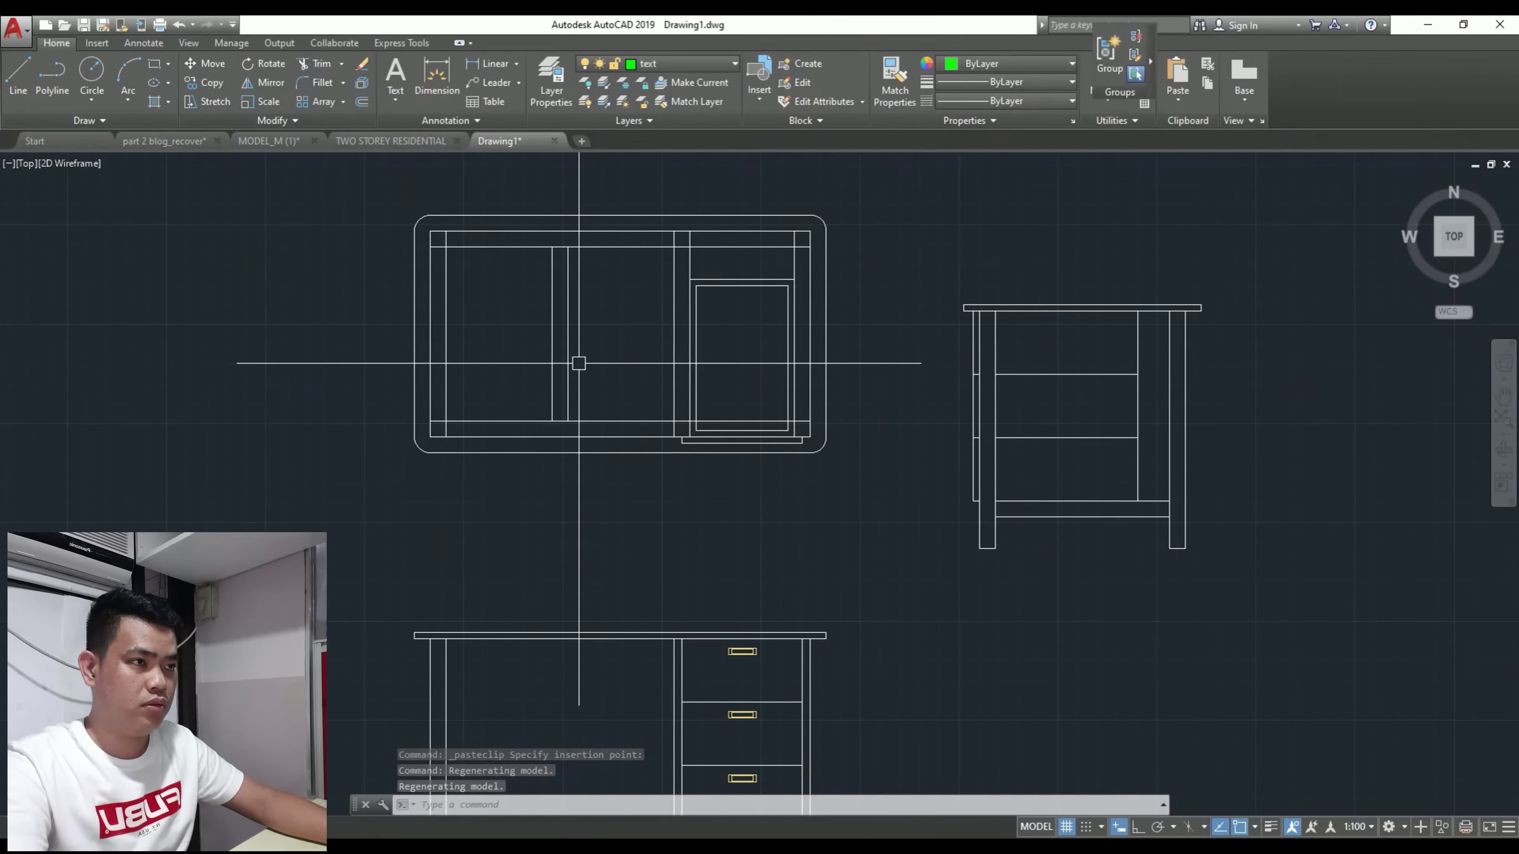
pyautogui.scroll(-2, 579, 363)
pyautogui.scroll(2, 536, 289)
pyautogui.moveTo(498, 343); pyautogui.dragTo(515, 320, button='middle')
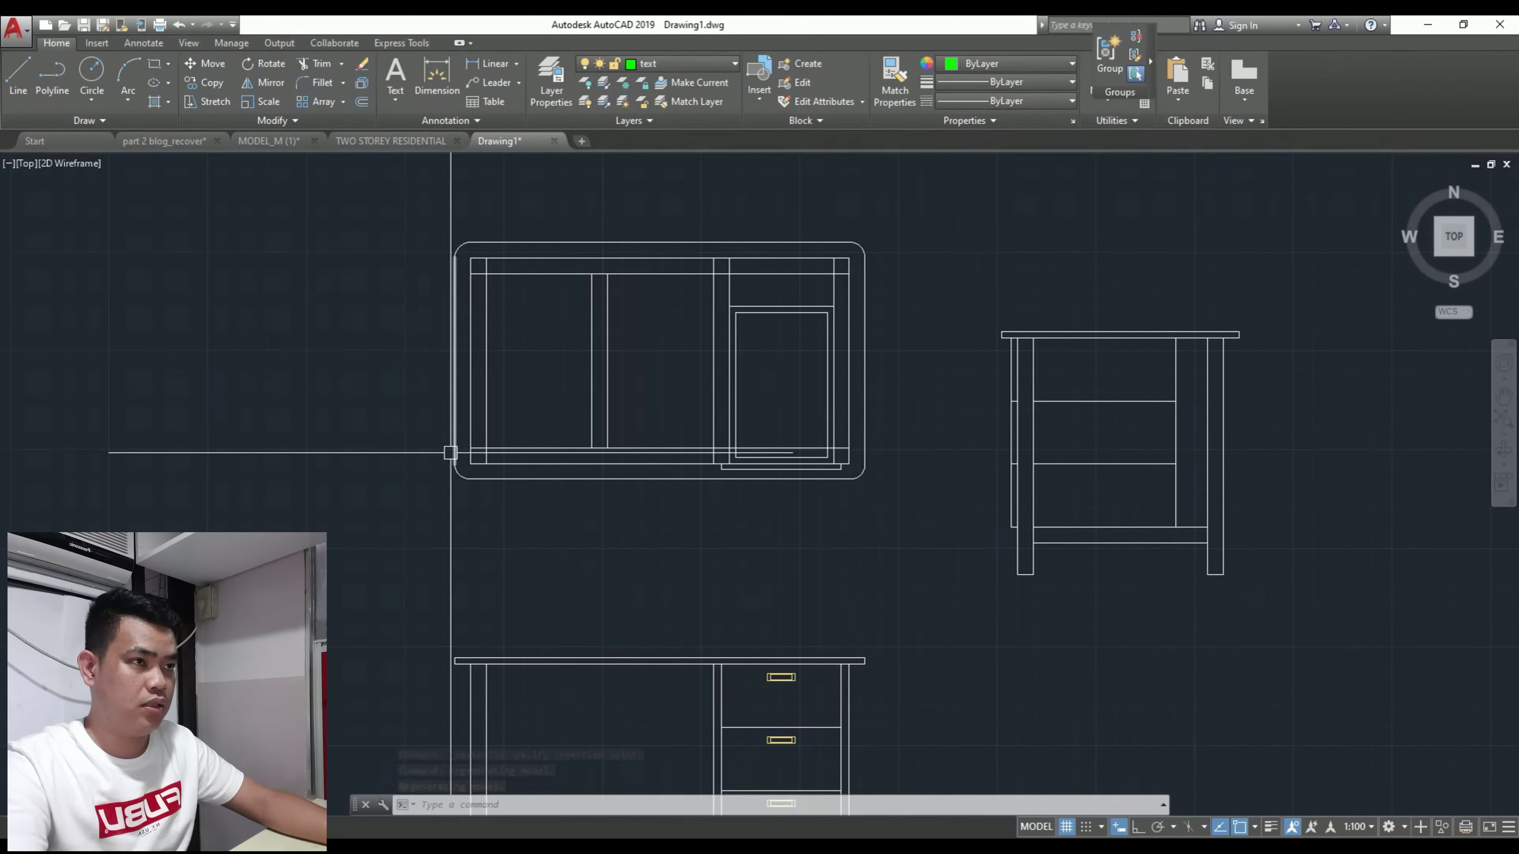
pyautogui.click(1357, 828)
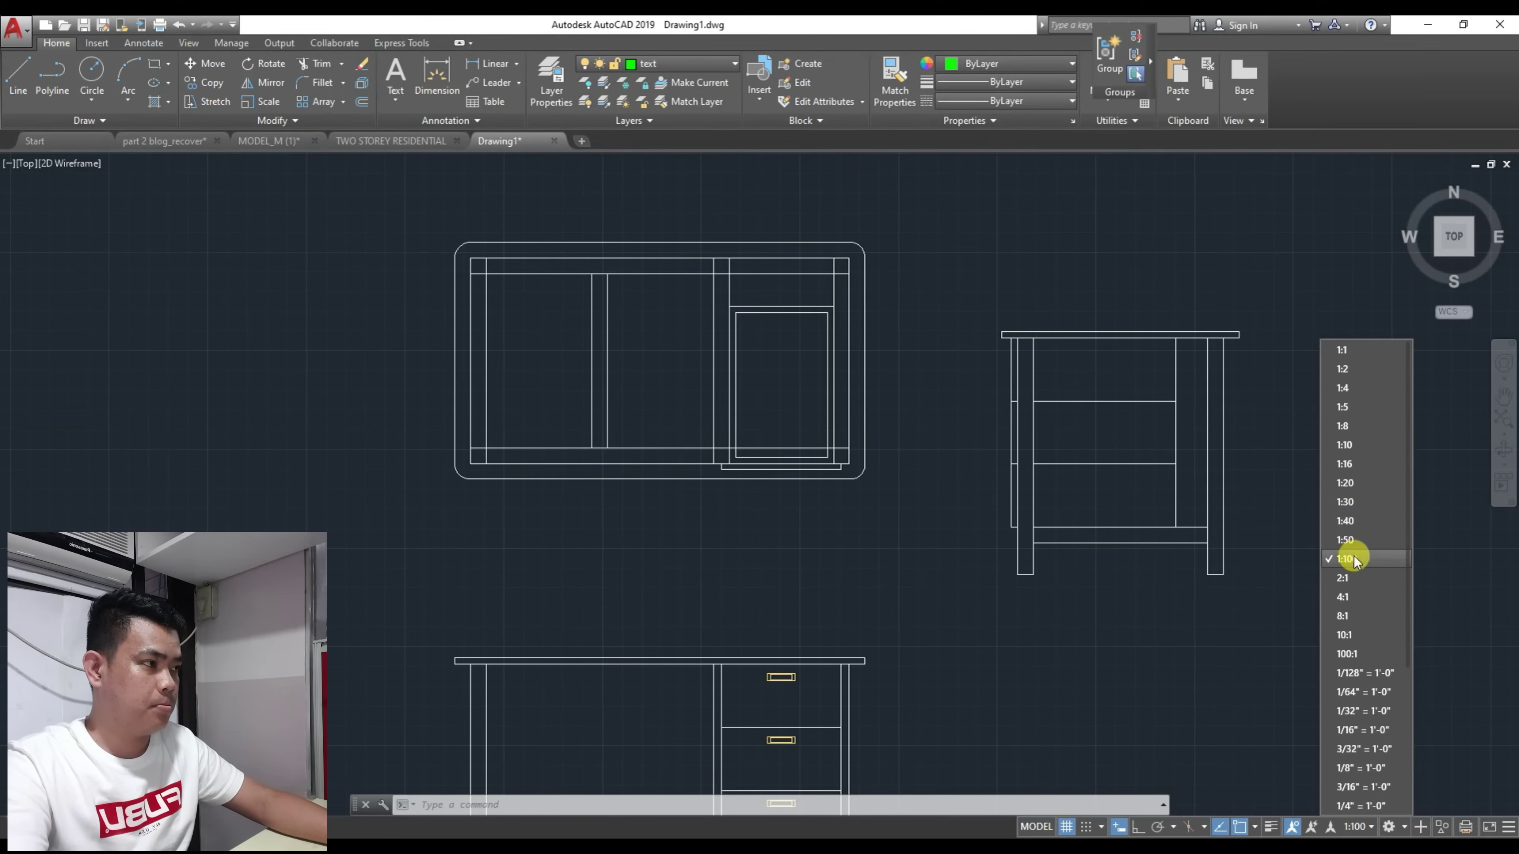
pyautogui.click(766, 406)
# Step: Place a horizontal linear dimension across the tabletop's full width above the plan view at the 1:100 annotation scale
pyautogui.scroll(2, 541, 258)
pyautogui.moveTo(490, 296); pyautogui.dragTo(486, 314, button='middle')
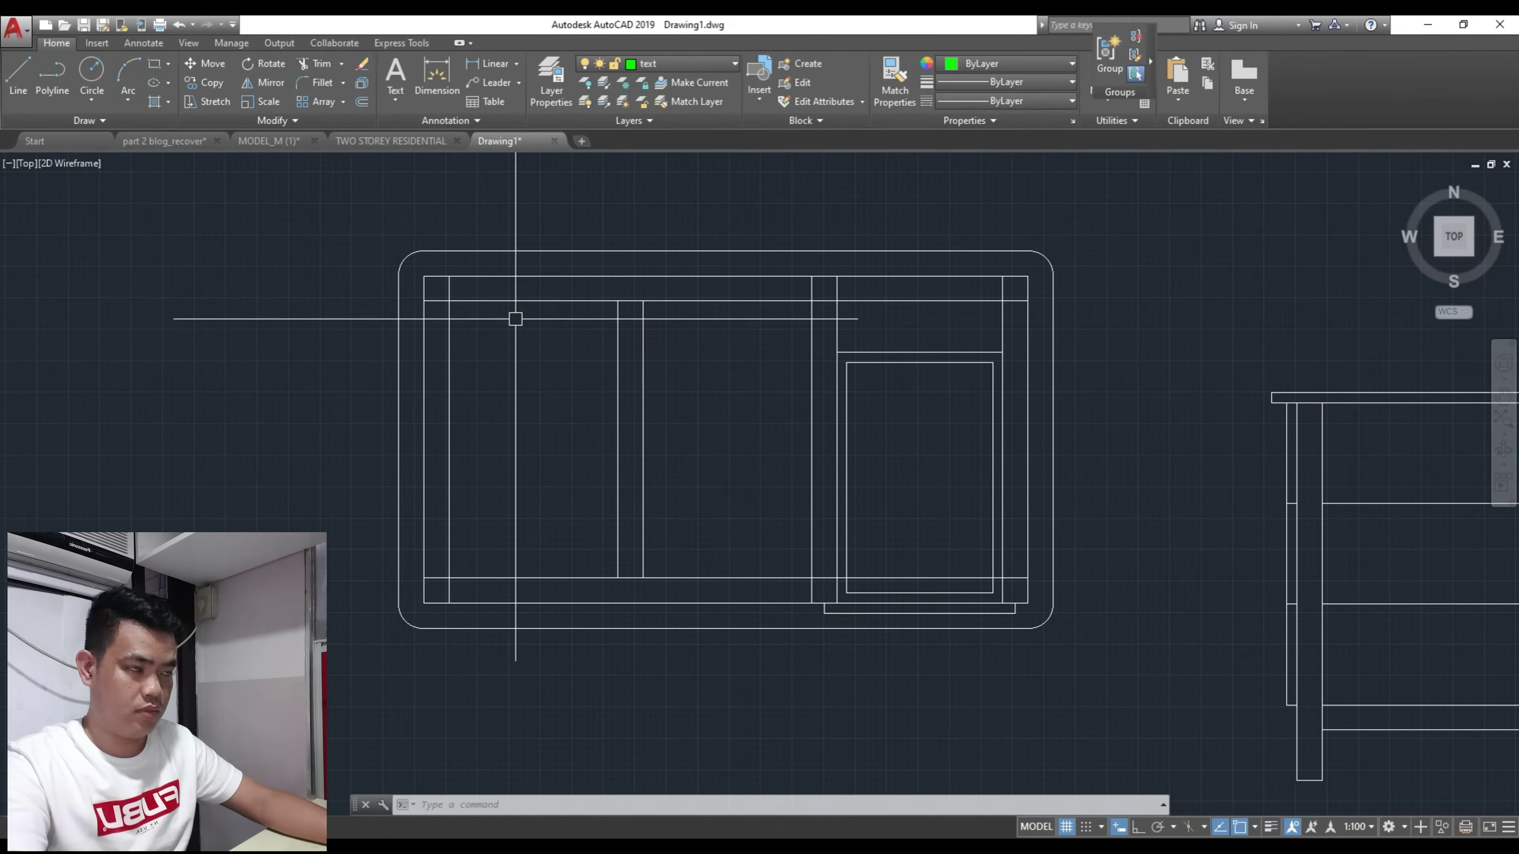
pyautogui.write('LI')
pyautogui.press('Return')
pyautogui.click(424, 275)
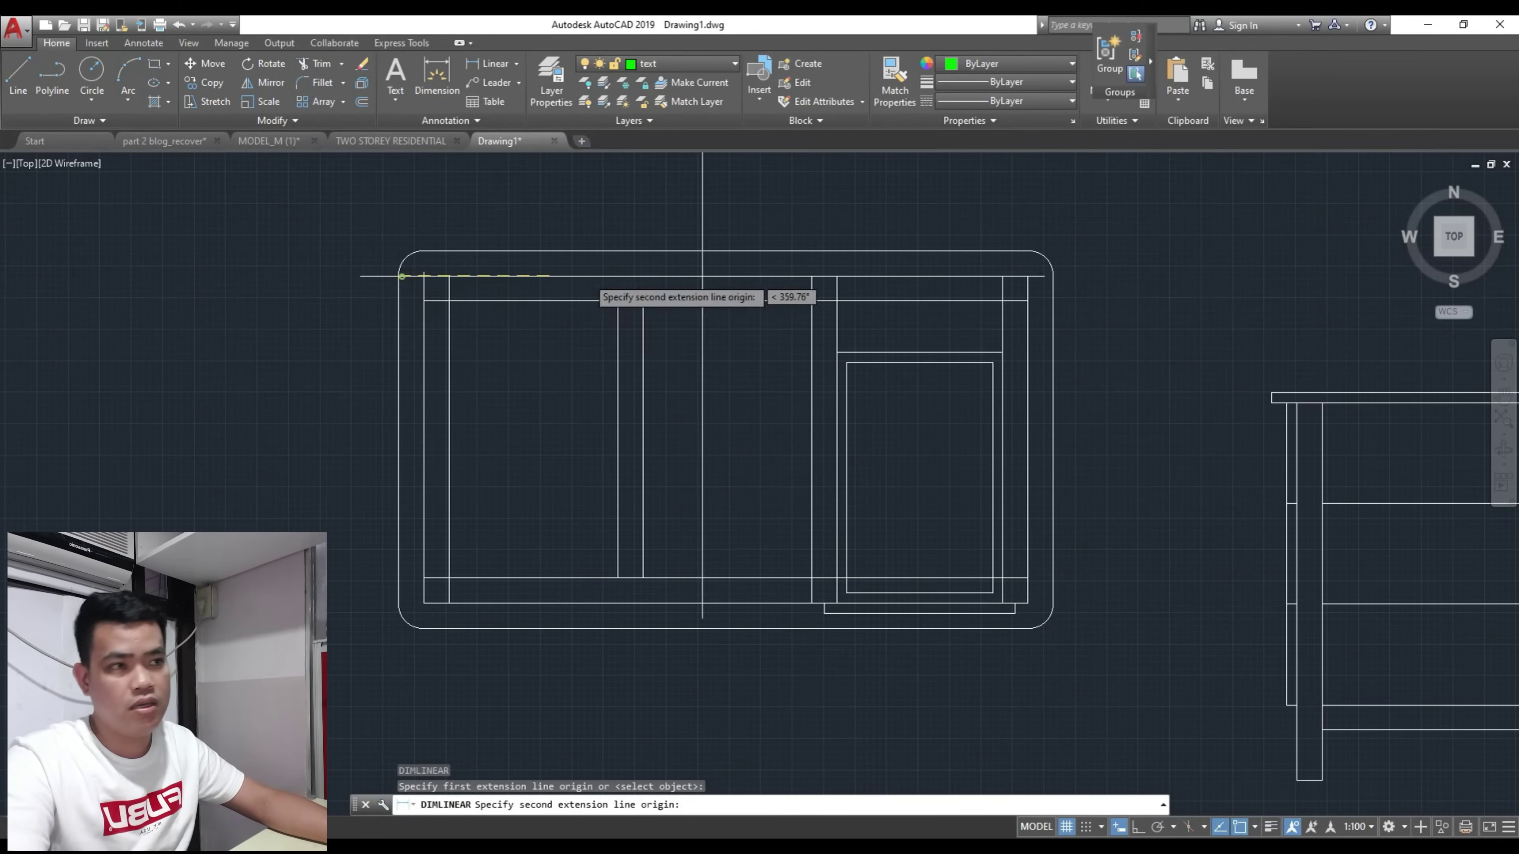
pyautogui.click(1027, 276)
pyautogui.moveTo(1050, 276); pyautogui.dragTo(1050, 441, button='middle')
pyautogui.scroll(-5, 837, 371)
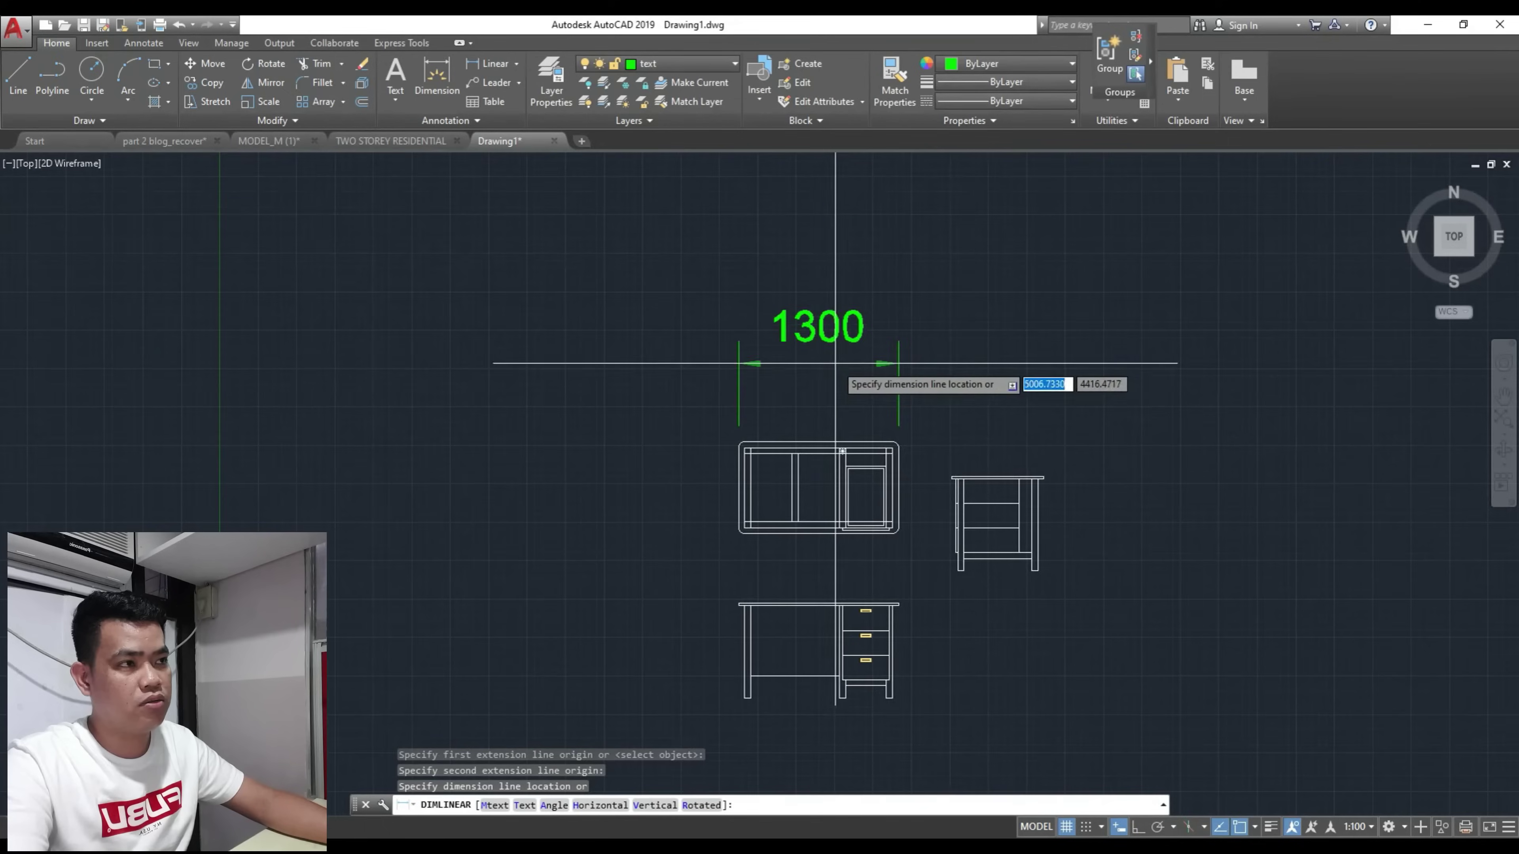
pyautogui.scroll(4, 826, 388)
pyautogui.click(826, 376)
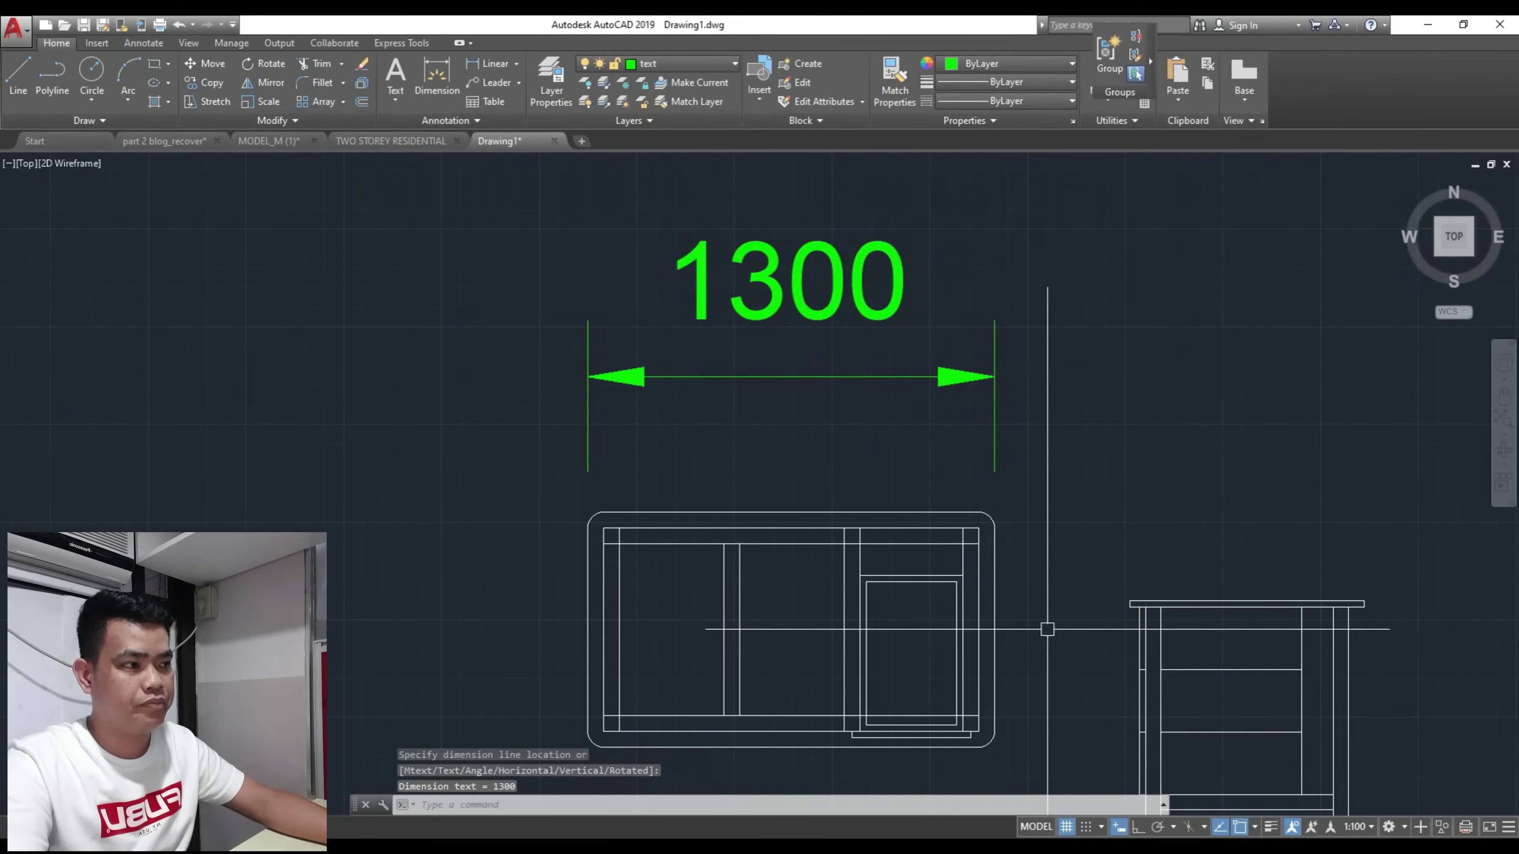
# Step: Erase the tabletop width dimension above the plan view
pyautogui.click(1076, 445)
pyautogui.click(592, 340)
pyautogui.press('Delete')
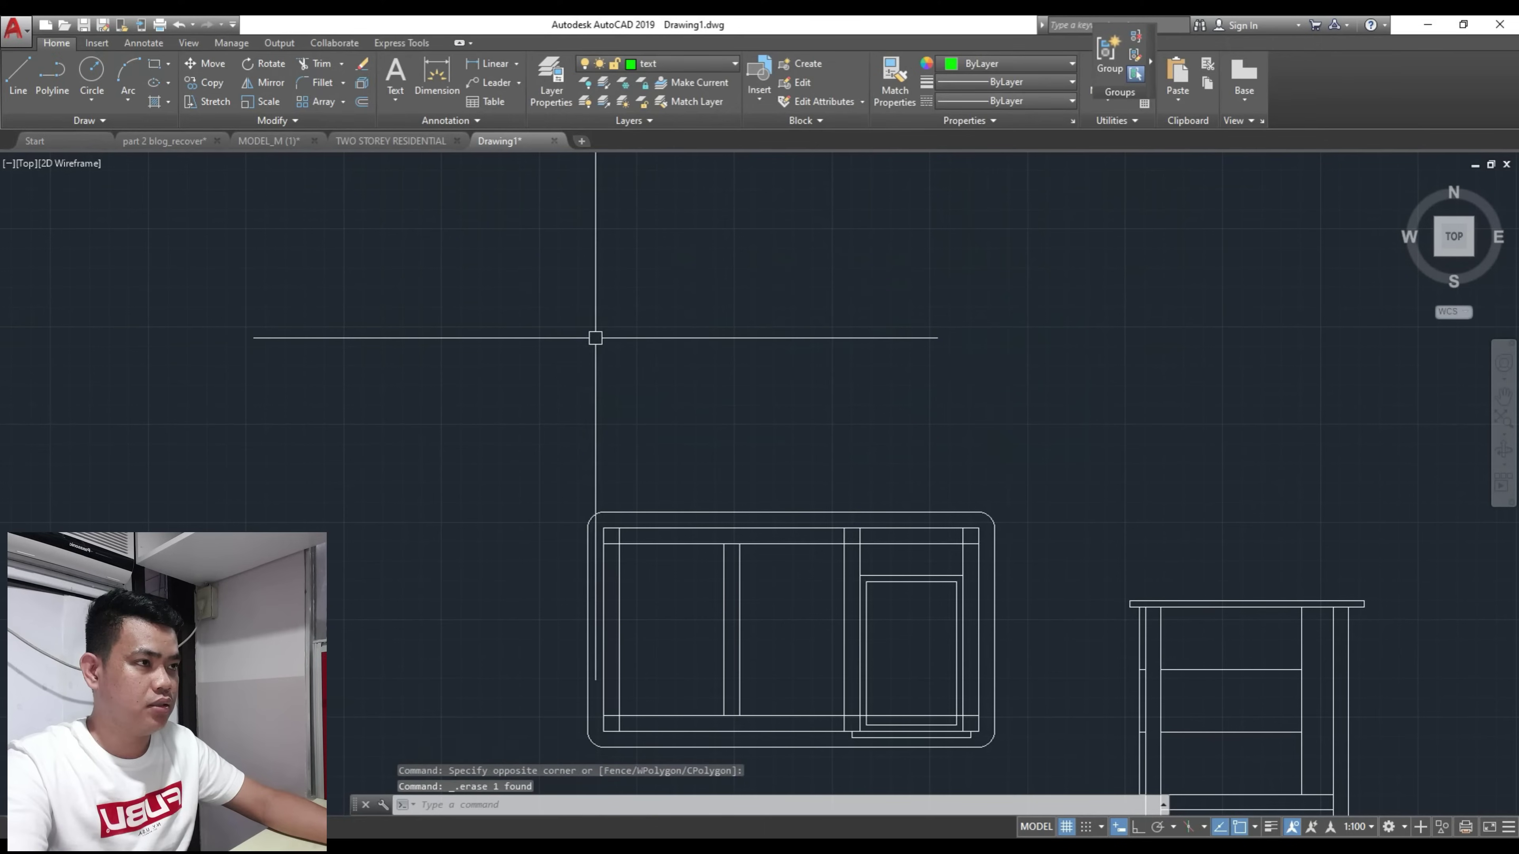
# Step: Set the annotation scale to 1:20 and place a horizontal linear dimension of the inner frame's full width above the plan view
pyautogui.click(1356, 827)
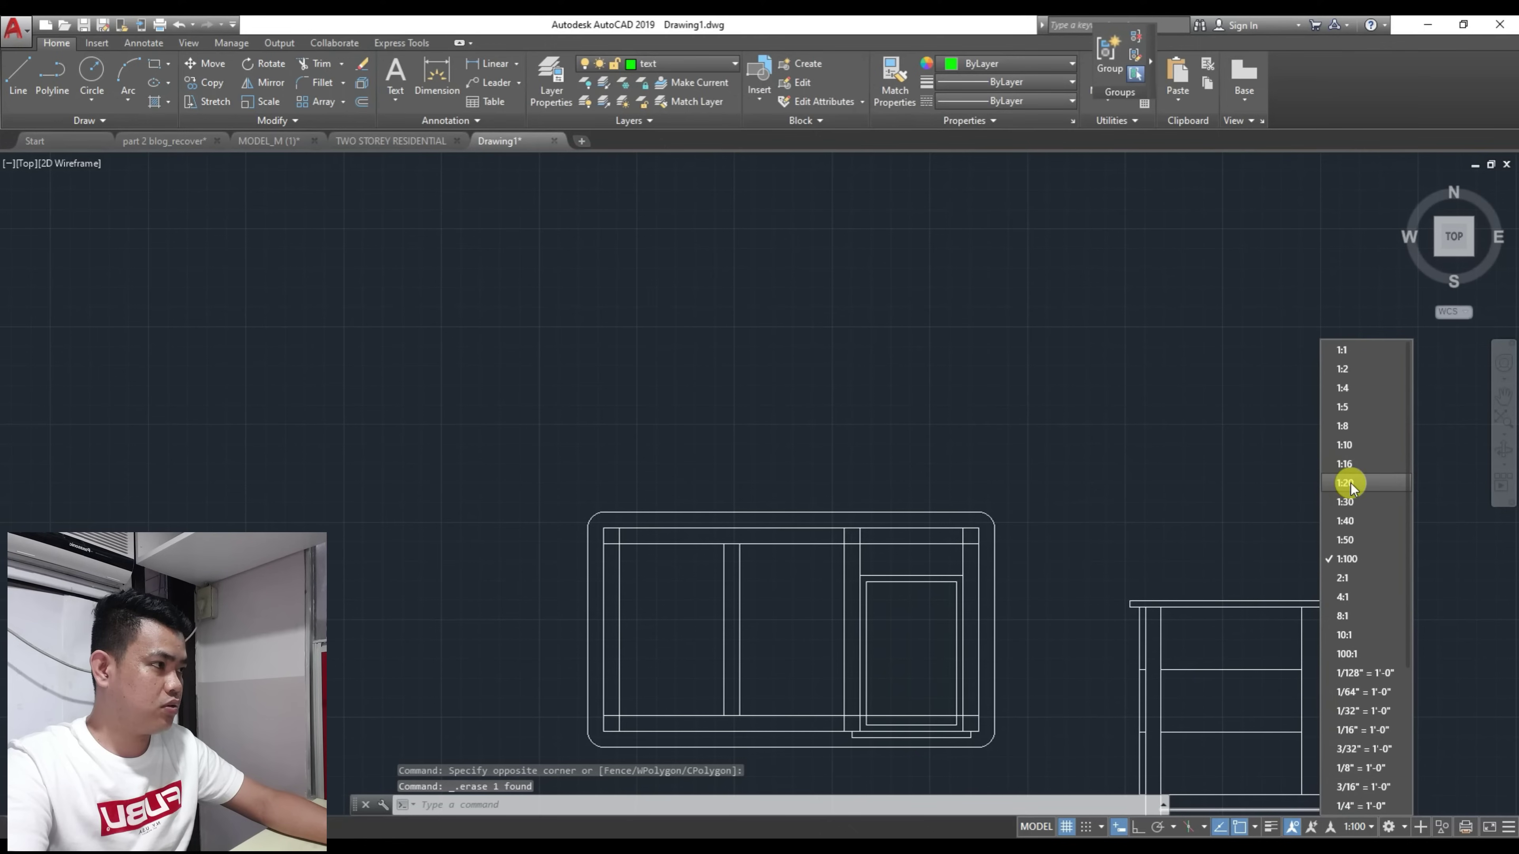
pyautogui.click(1351, 482)
pyautogui.scroll(2, 561, 548)
pyautogui.scroll(2, 526, 441)
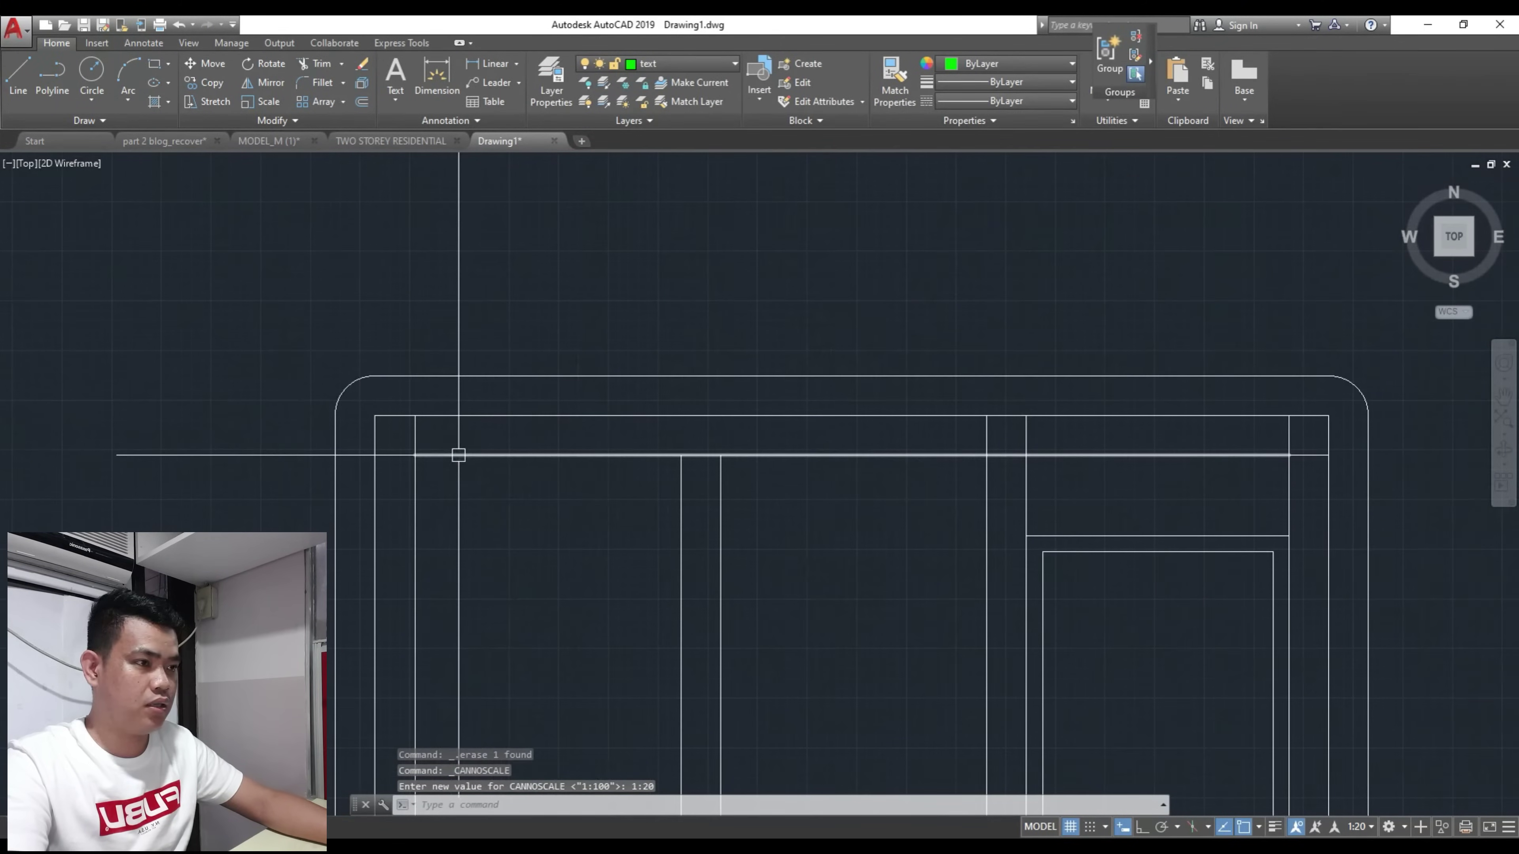
pyautogui.write('I')
pyautogui.press('Return')
pyautogui.click(375, 416)
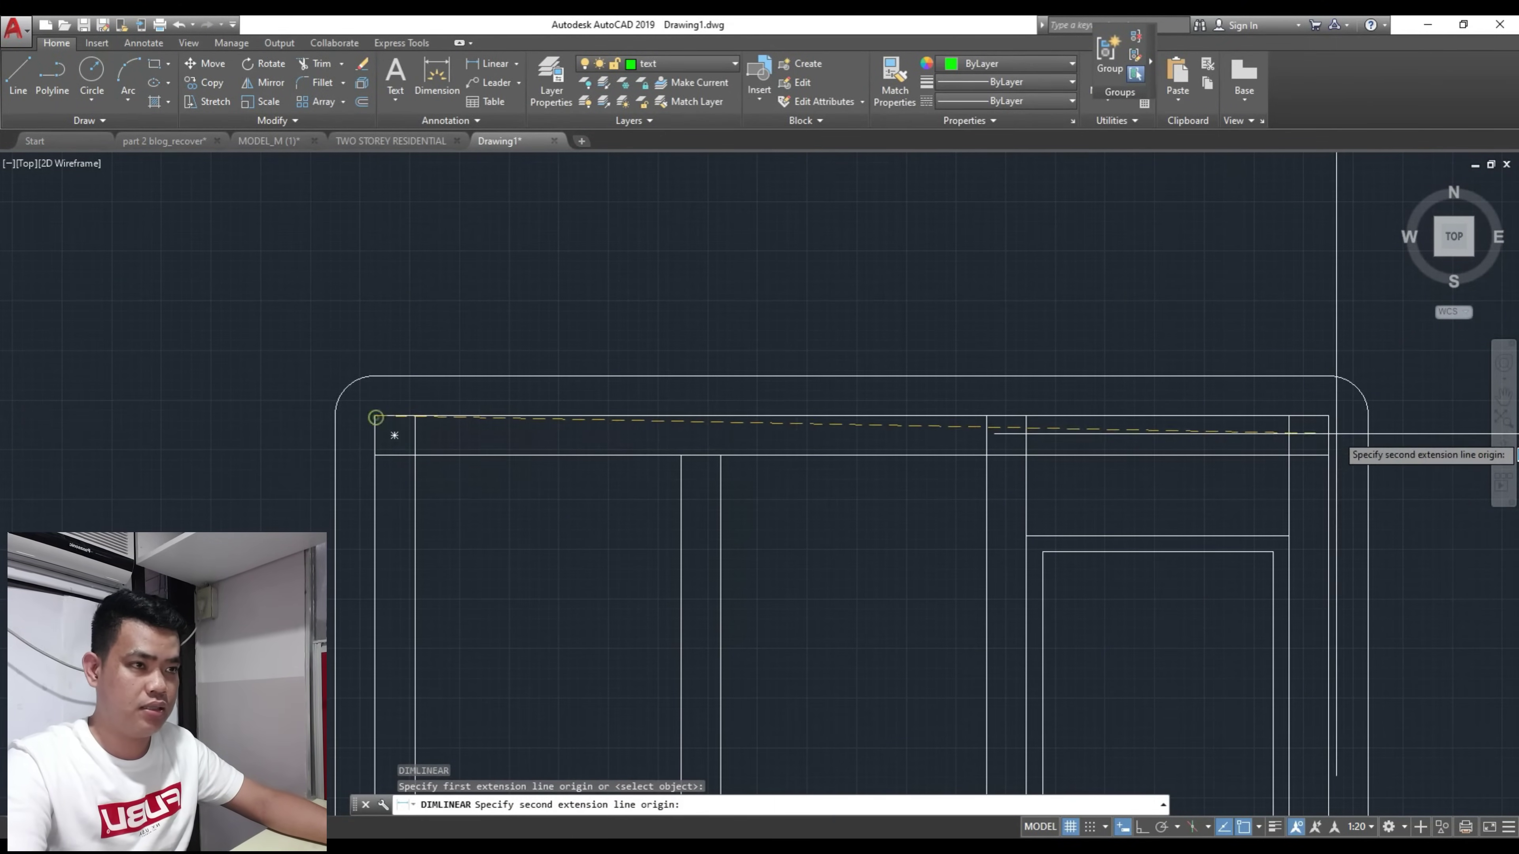
pyautogui.click(1328, 415)
pyautogui.scroll(-3, 954, 281)
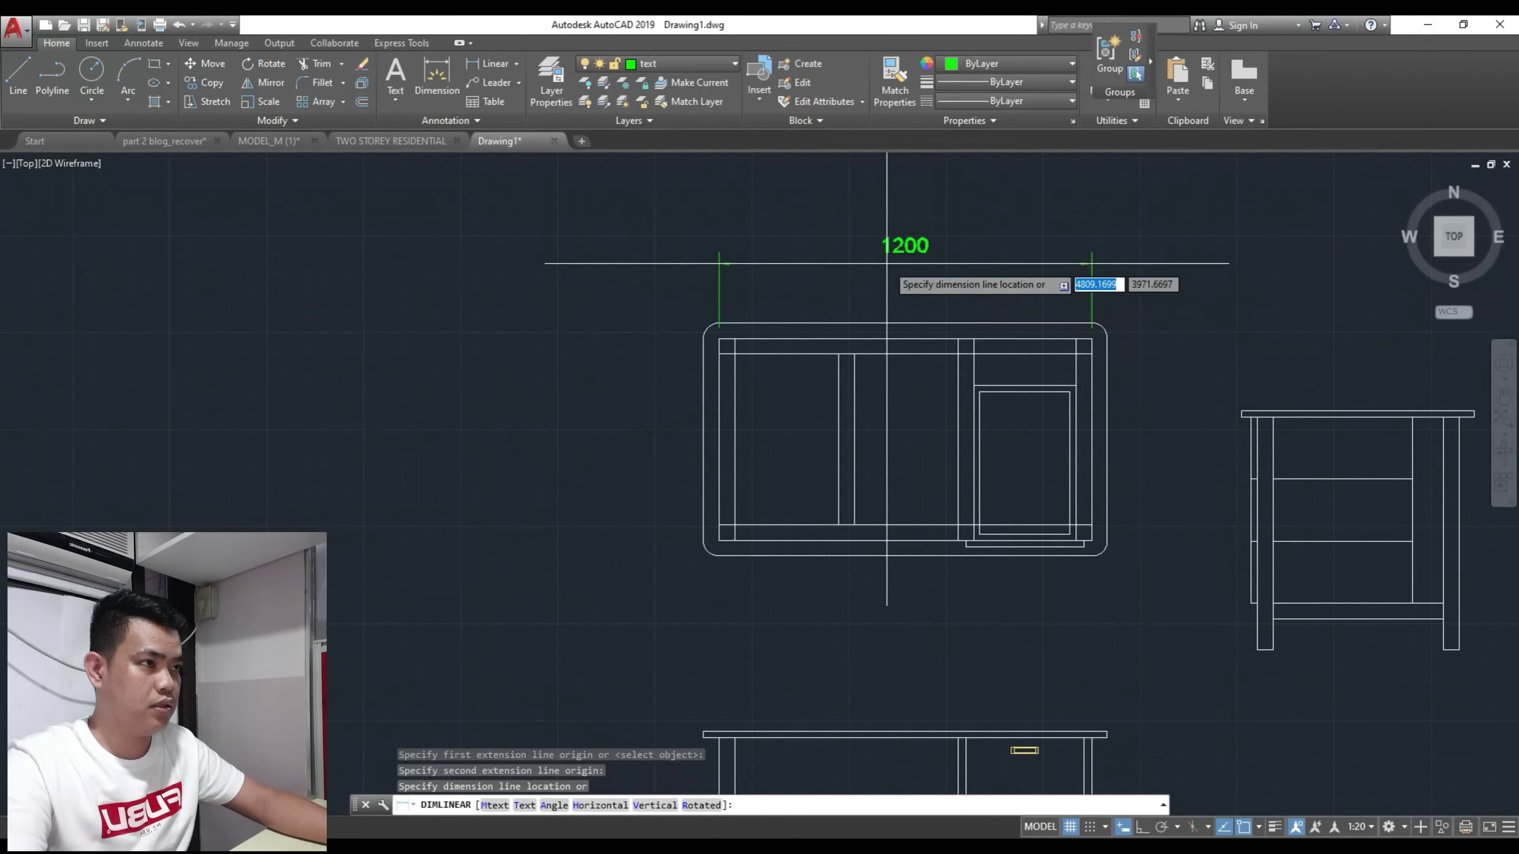
pyautogui.click(720, 270)
# Step: Add a vertical linear dimension of the inner frame's full depth on the left side of the plan view
pyautogui.scroll(2, 721, 376)
pyautogui.moveTo(721, 376); pyautogui.dragTo(733, 330, button='middle')
pyautogui.write('DIMLI')
pyautogui.press('Return')
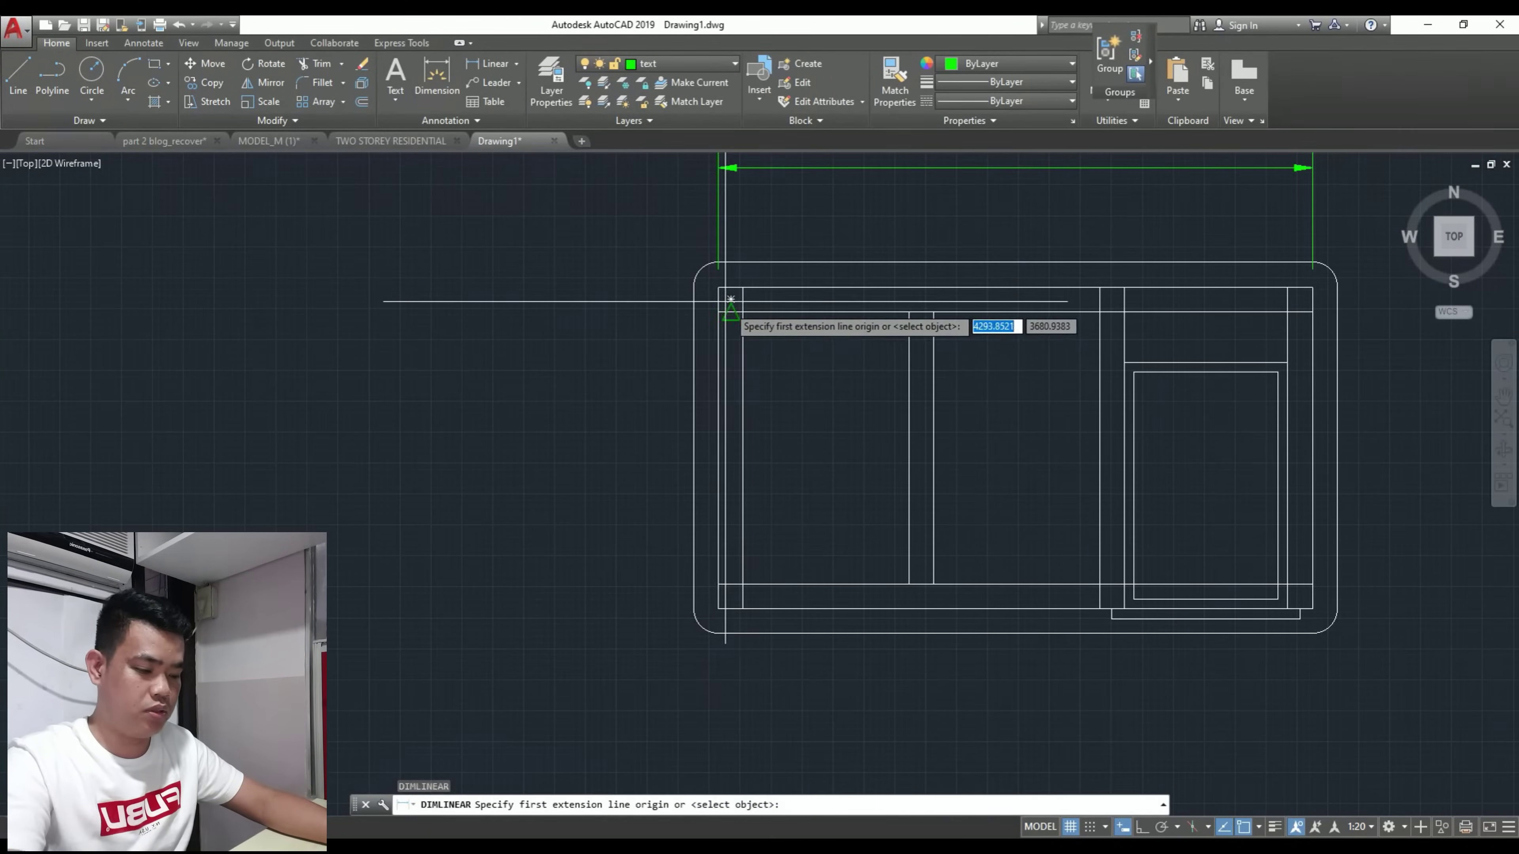
pyautogui.click(731, 299)
pyautogui.click(718, 609)
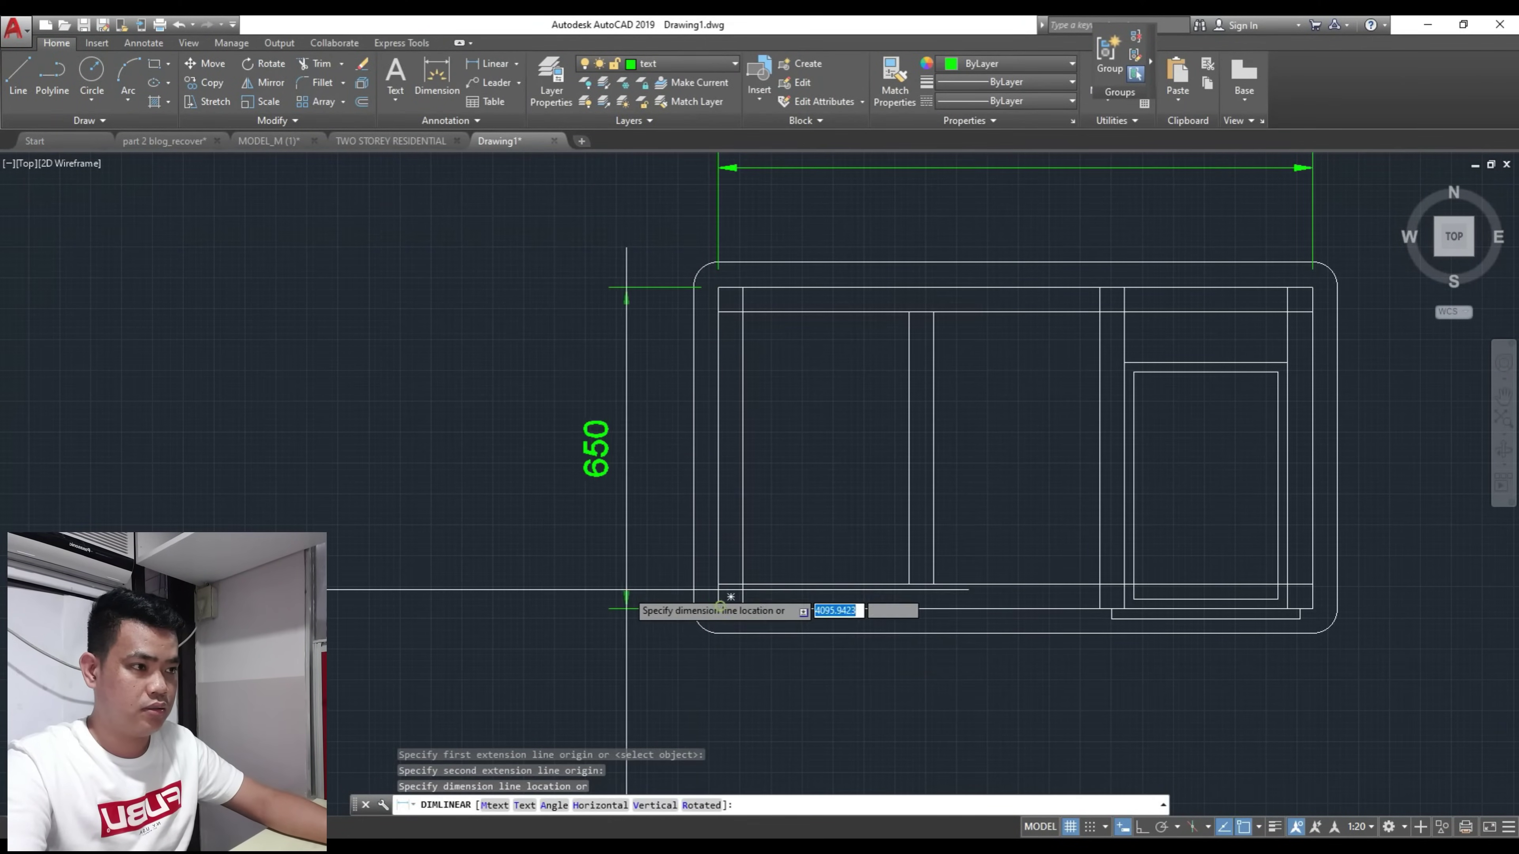
pyautogui.click(603, 612)
# Step: Dimension the gap between the frame's lower edge and the tabletop's lower edge in plan, aligned with the frame depth dimension
pyautogui.moveTo(934, 347); pyautogui.dragTo(889, 392, button='middle')
pyautogui.scroll(-3, 780, 295)
pyautogui.scroll(3, 688, 553)
pyautogui.scroll(4, 601, 389)
pyautogui.moveTo(638, 434); pyautogui.dragTo(731, 330, button='middle')
pyautogui.press('space')
pyautogui.click(760, 321)
pyautogui.click(760, 383)
pyautogui.click(470, 321)
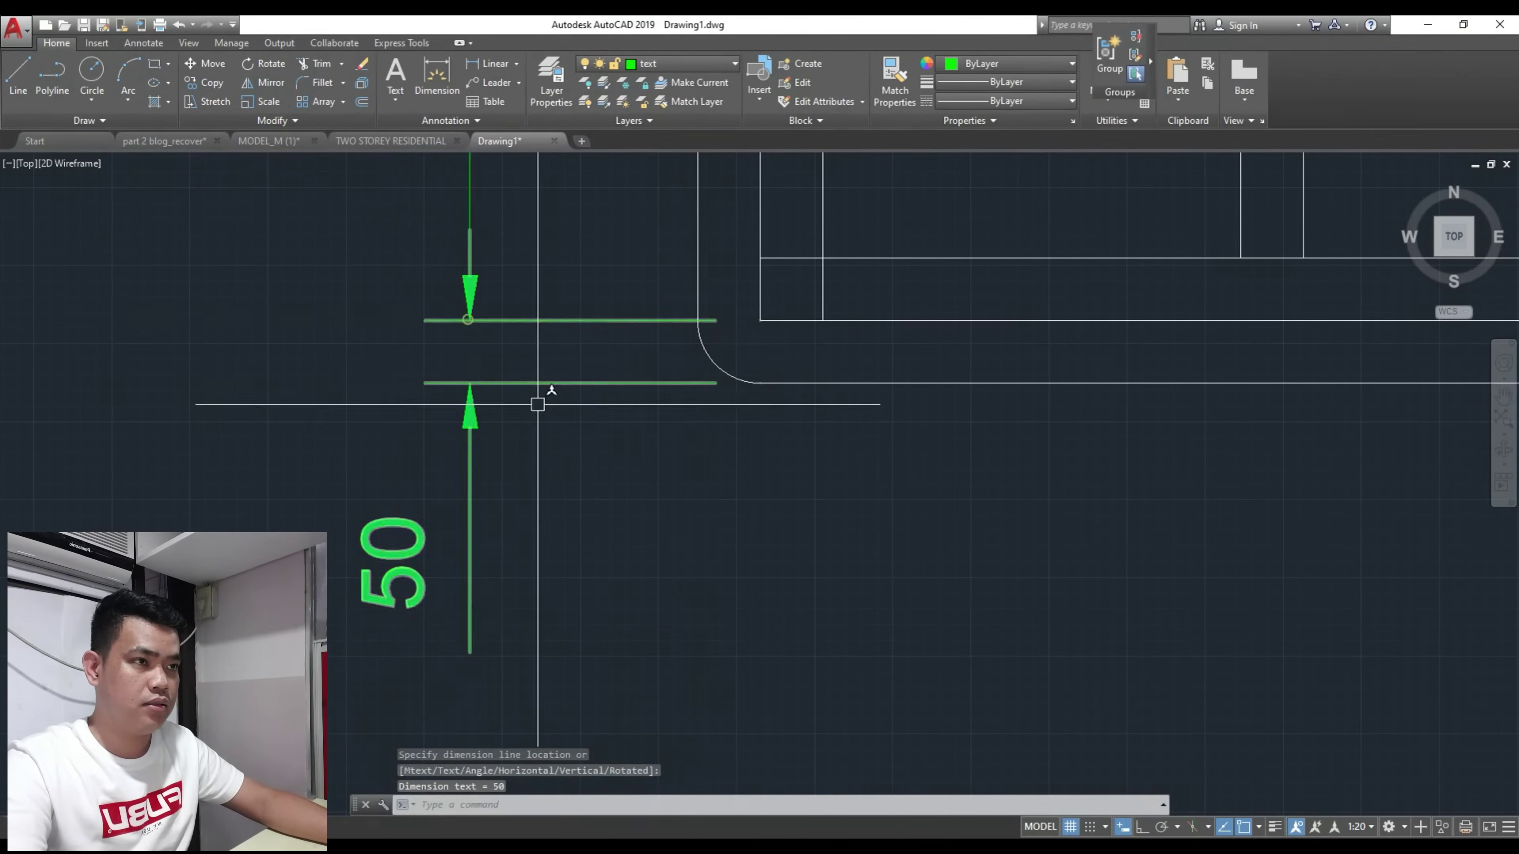
# Step: Dimension the gap between the frame's upper edge and the tabletop's upper edge in plan, in line with the frame depth dimension
pyautogui.scroll(-3, 576, 292)
pyautogui.press('space')
pyautogui.scroll(4, 652, 288)
pyautogui.click(662, 282)
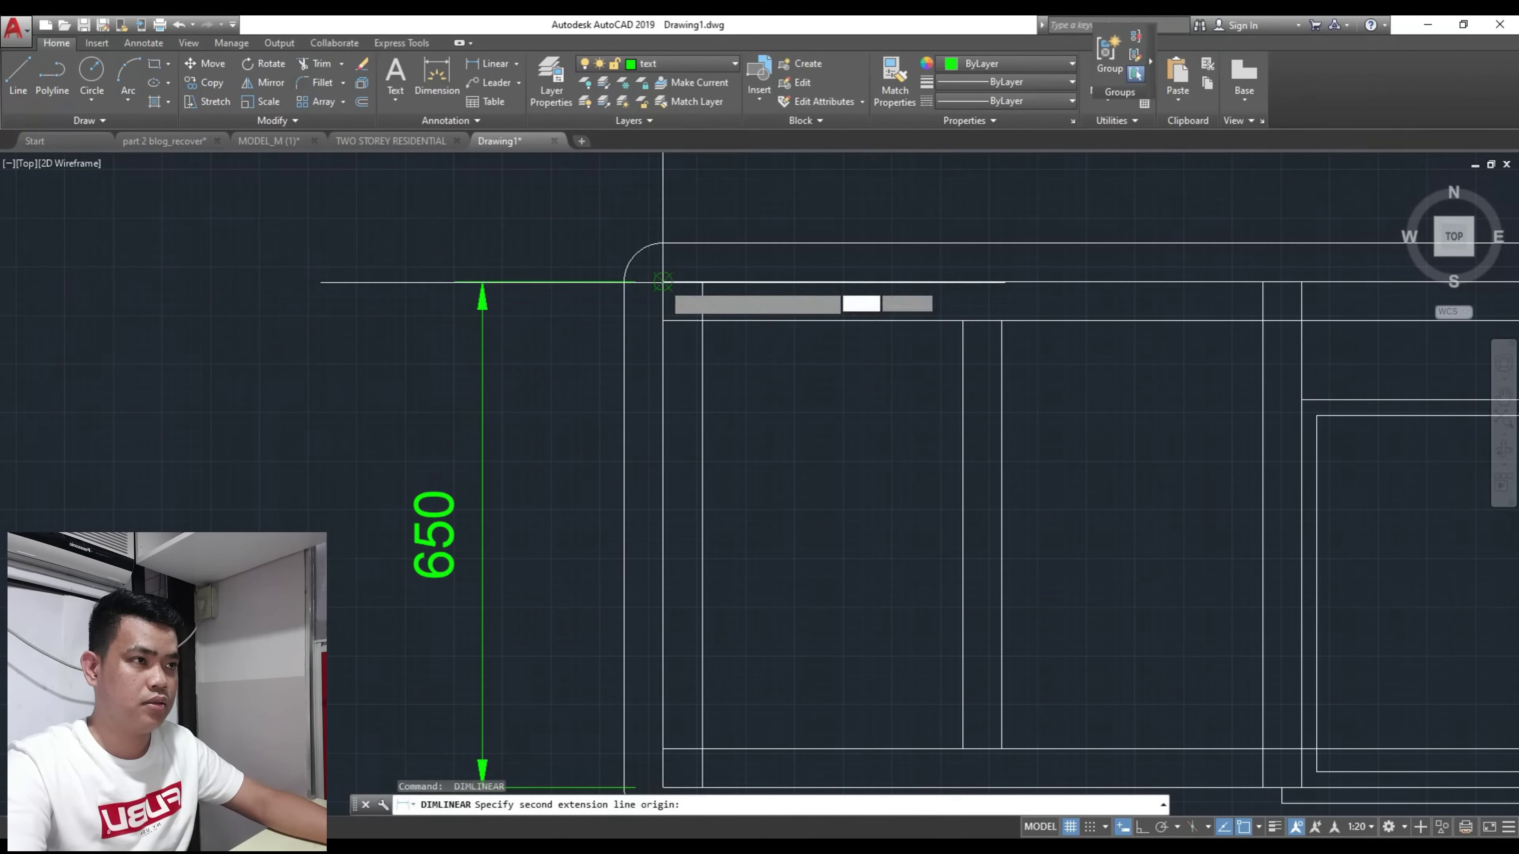
pyautogui.click(662, 243)
pyautogui.click(482, 282)
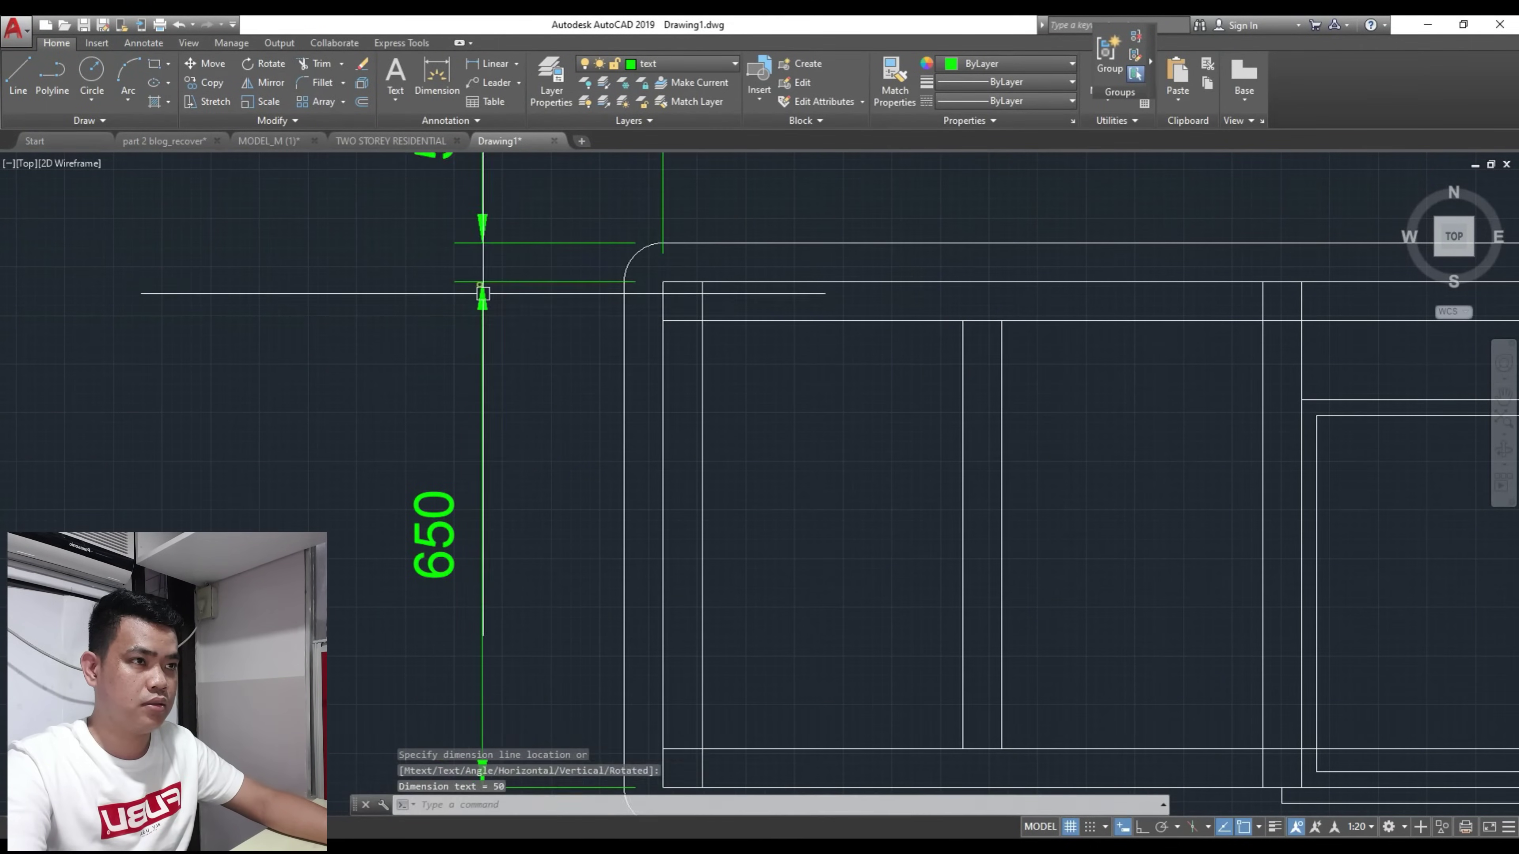
pyautogui.scroll(-4, 485, 289)
pyautogui.press('Escape')
pyautogui.moveTo(695, 424); pyautogui.dragTo(614, 400, button='middle')
pyautogui.moveTo(454, 676); pyautogui.dragTo(496, 409, button='middle')
pyautogui.scroll(2, 485, 511)
pyautogui.scroll(-2, 496, 544)
pyautogui.scroll(2, 480, 484)
pyautogui.write('LI')
pyautogui.press('Return')
pyautogui.click(428, 480)
pyautogui.scroll(2, 436, 480)
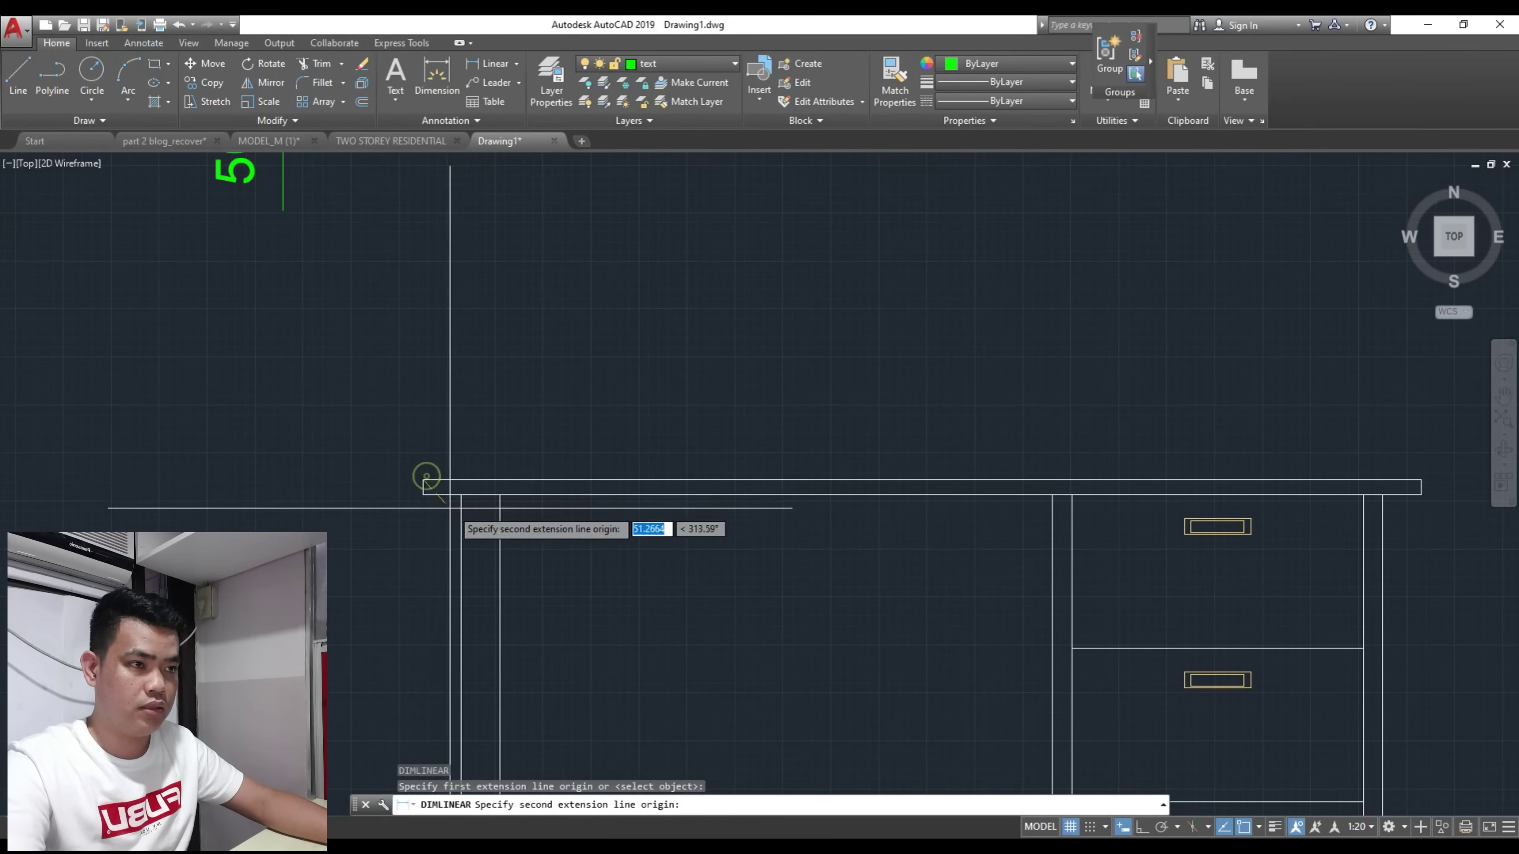
pyautogui.click(461, 494)
pyautogui.press('Escape')
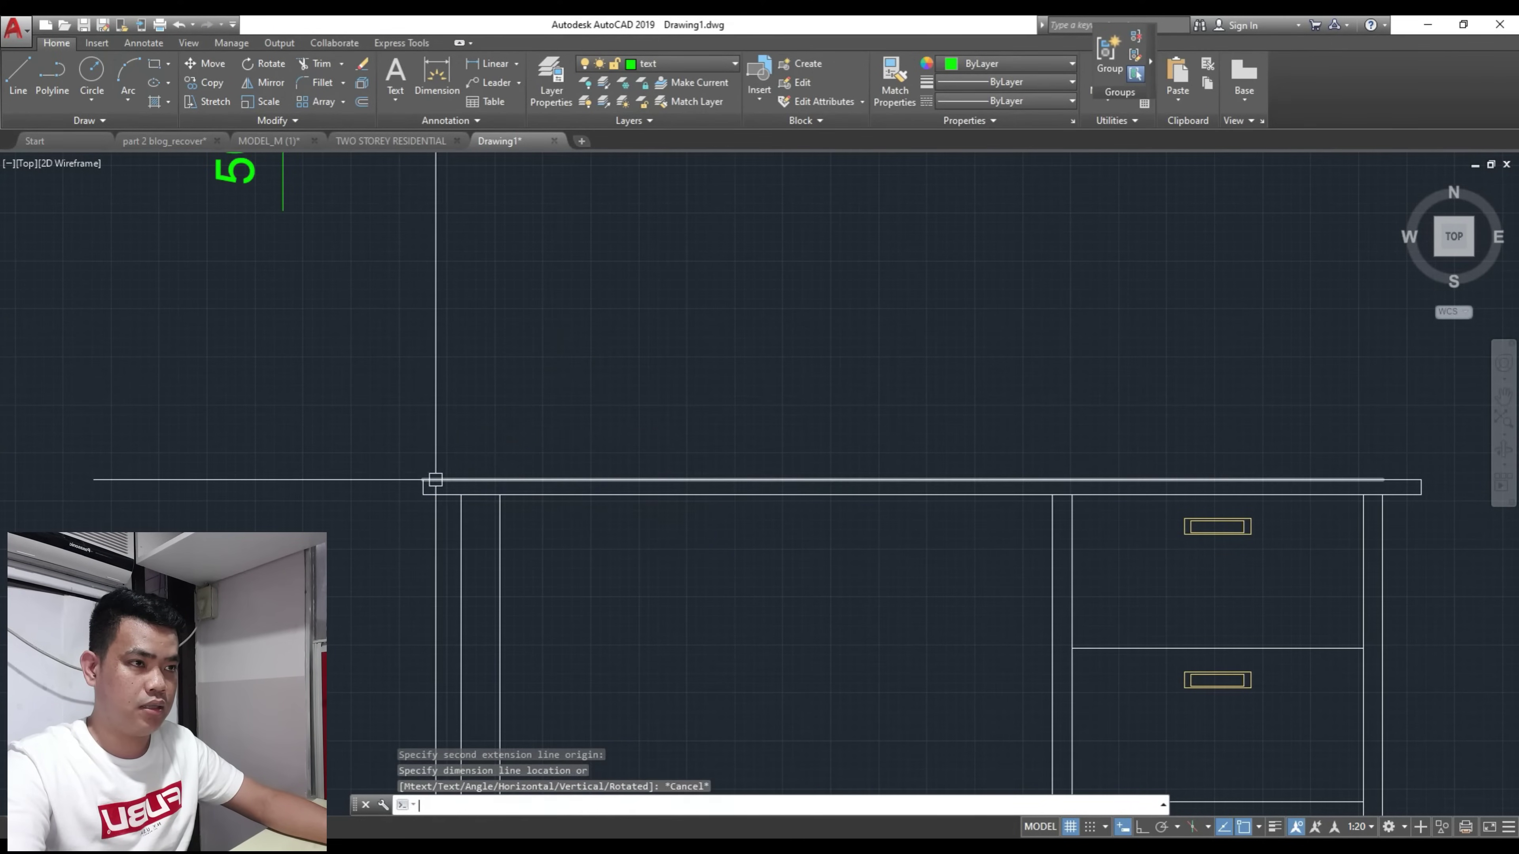
# Step: Dimension the tabletop's left overhang beyond the leg with a horizontal linear dimension above the front view
pyautogui.press('Return')
pyautogui.click(460, 494)
pyautogui.click(423, 480)
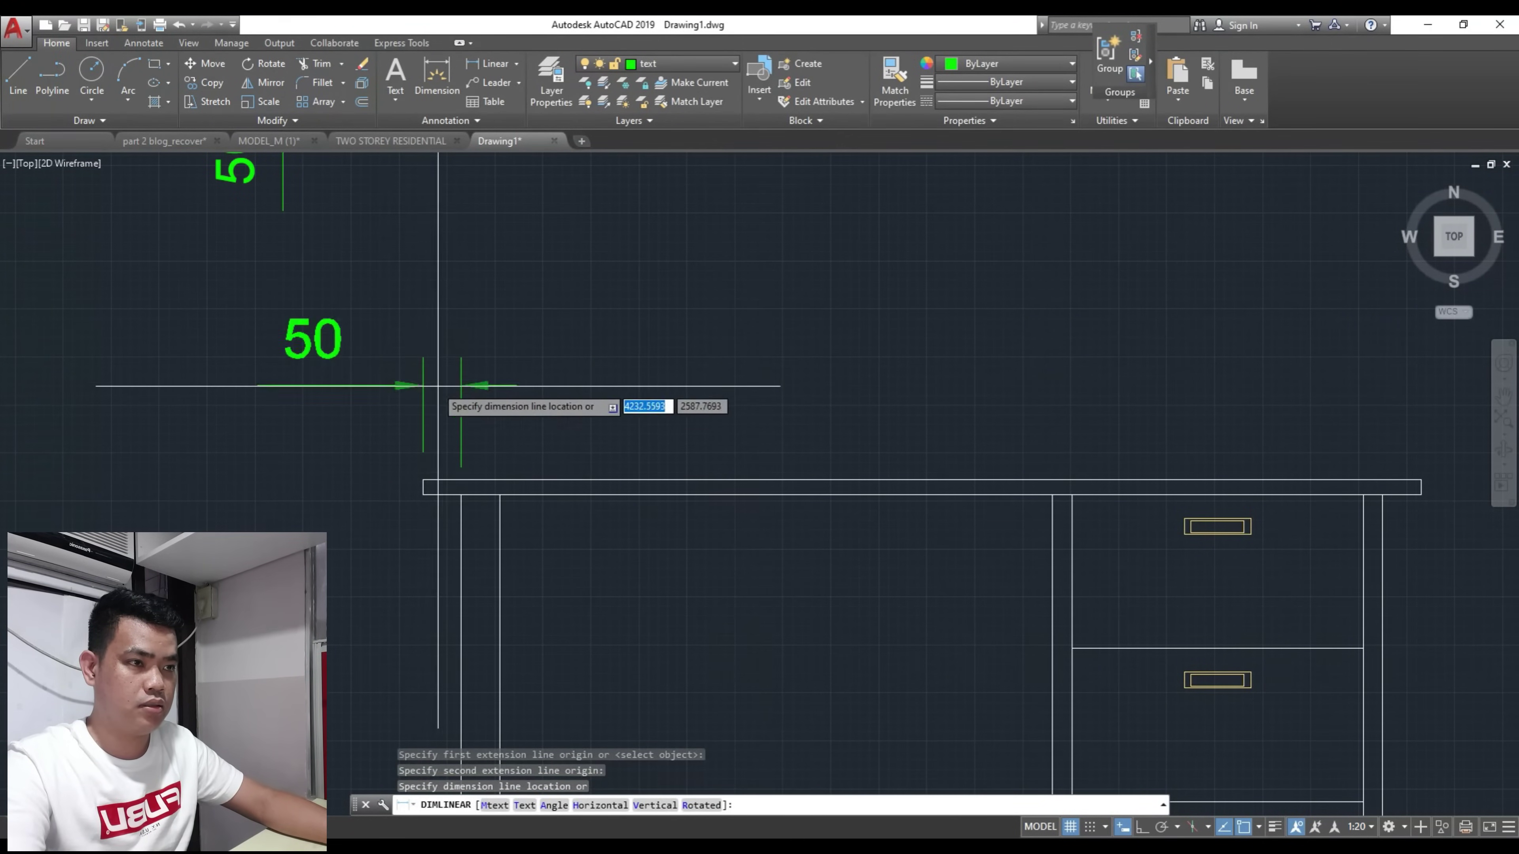
pyautogui.click(437, 363)
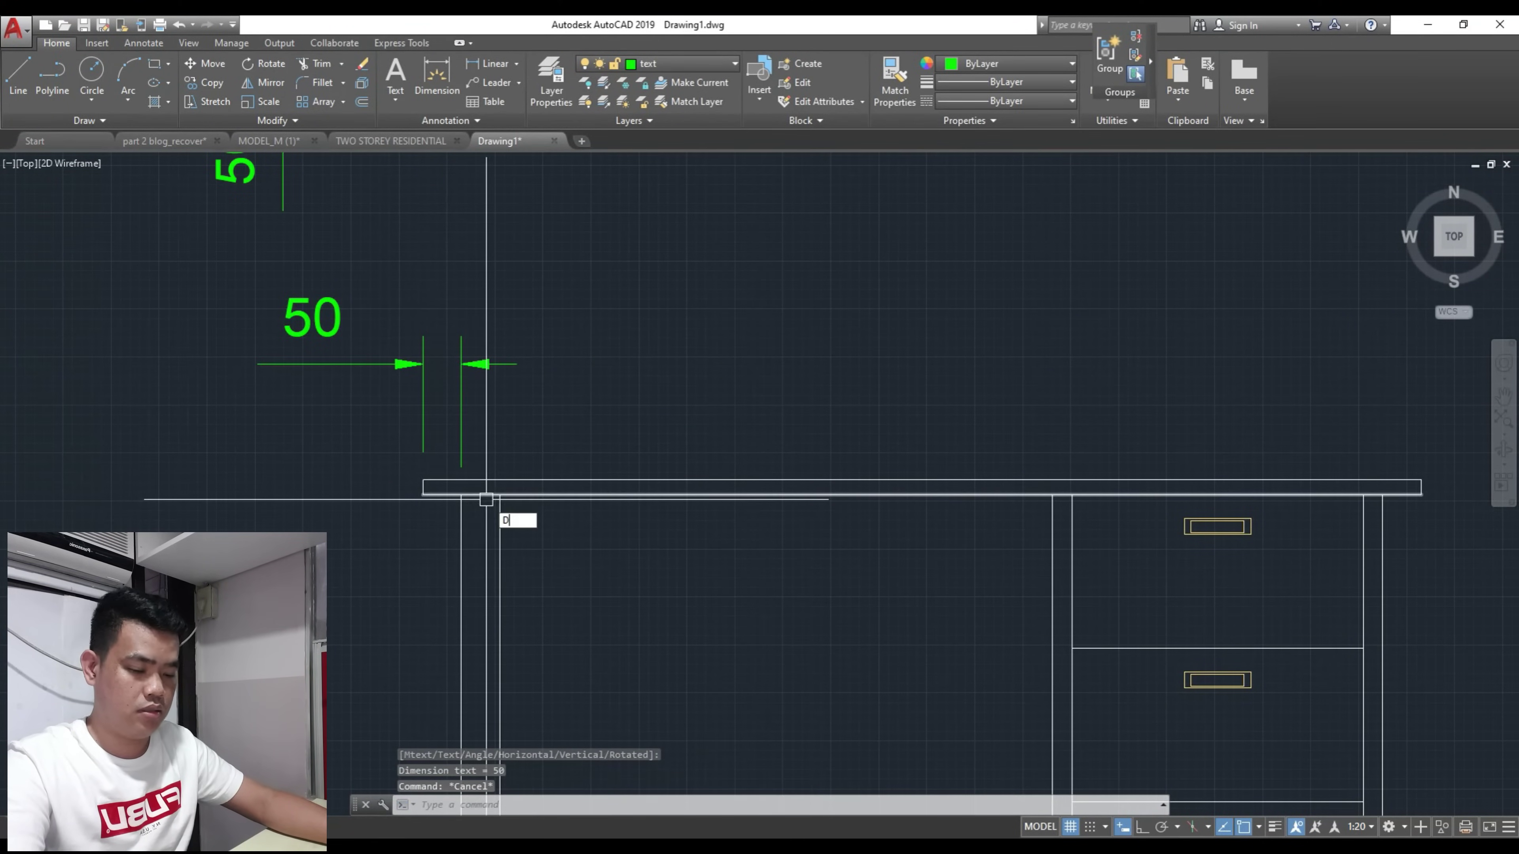
# Step: Dimension the width between the outer faces of the end legs, in line with the left overhang dimension above the front view
pyautogui.write('LI')
pyautogui.press('Return')
pyautogui.click(460, 494)
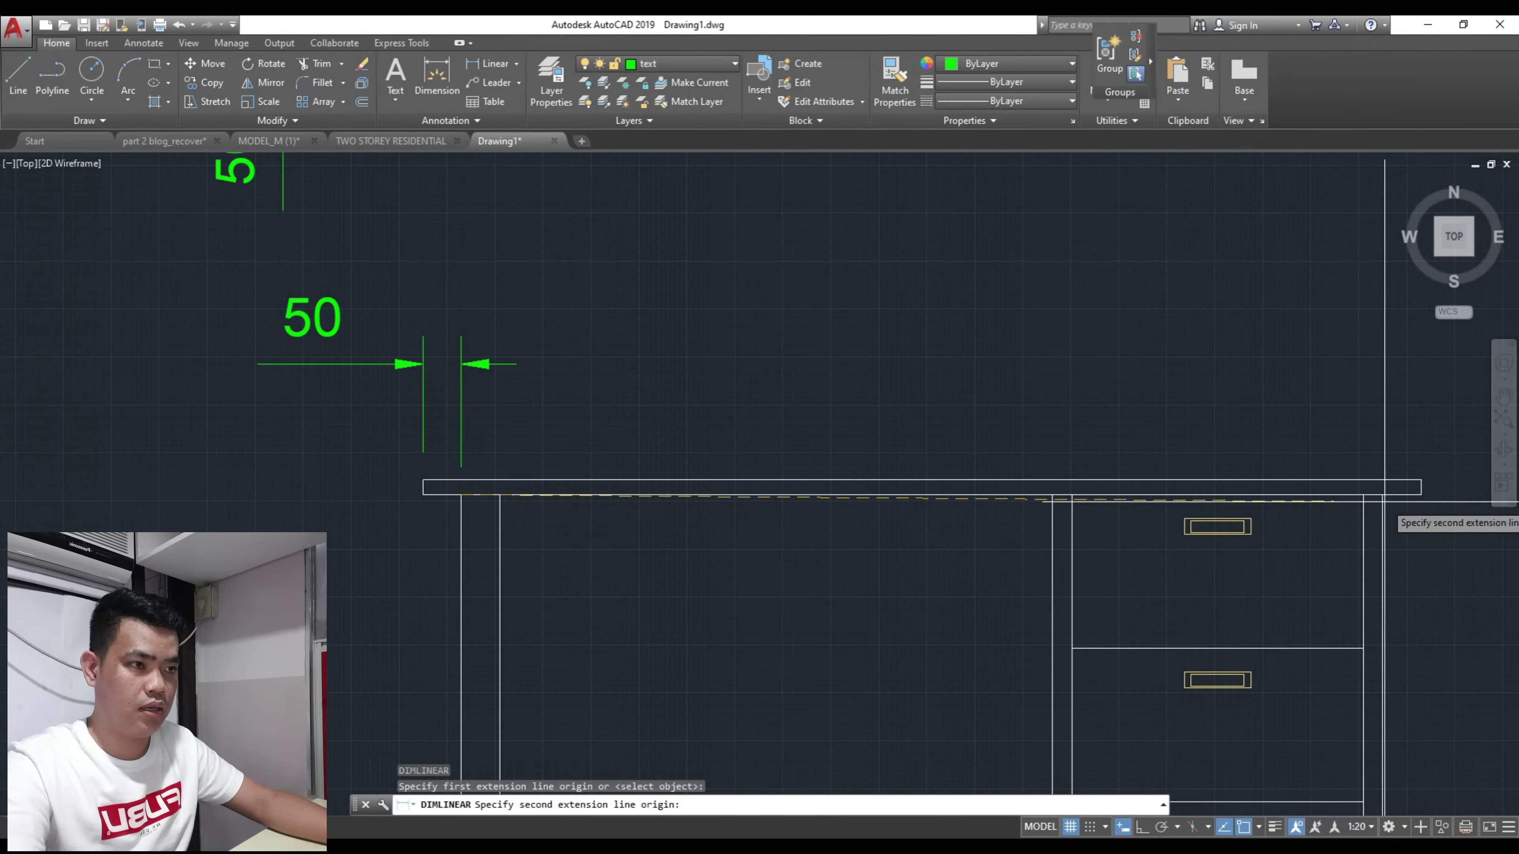
pyautogui.click(1383, 494)
pyautogui.click(467, 362)
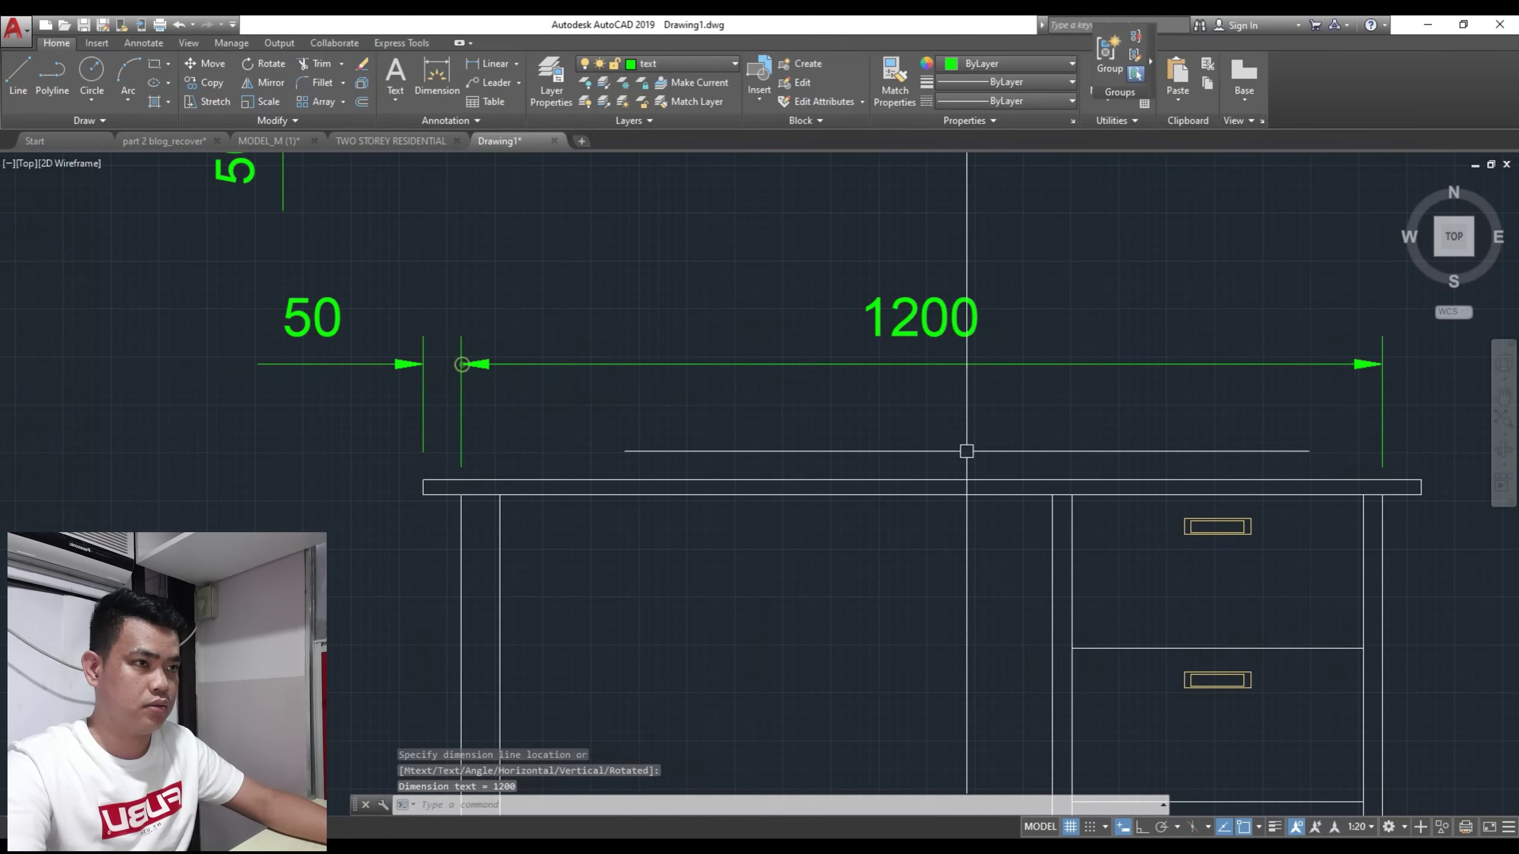
# Step: Dimension the tabletop's right overhang beyond the leg, in line with the other dimensions above the front view
pyautogui.scroll(2, 897, 472)
pyautogui.press('Return')
pyautogui.click(1002, 486)
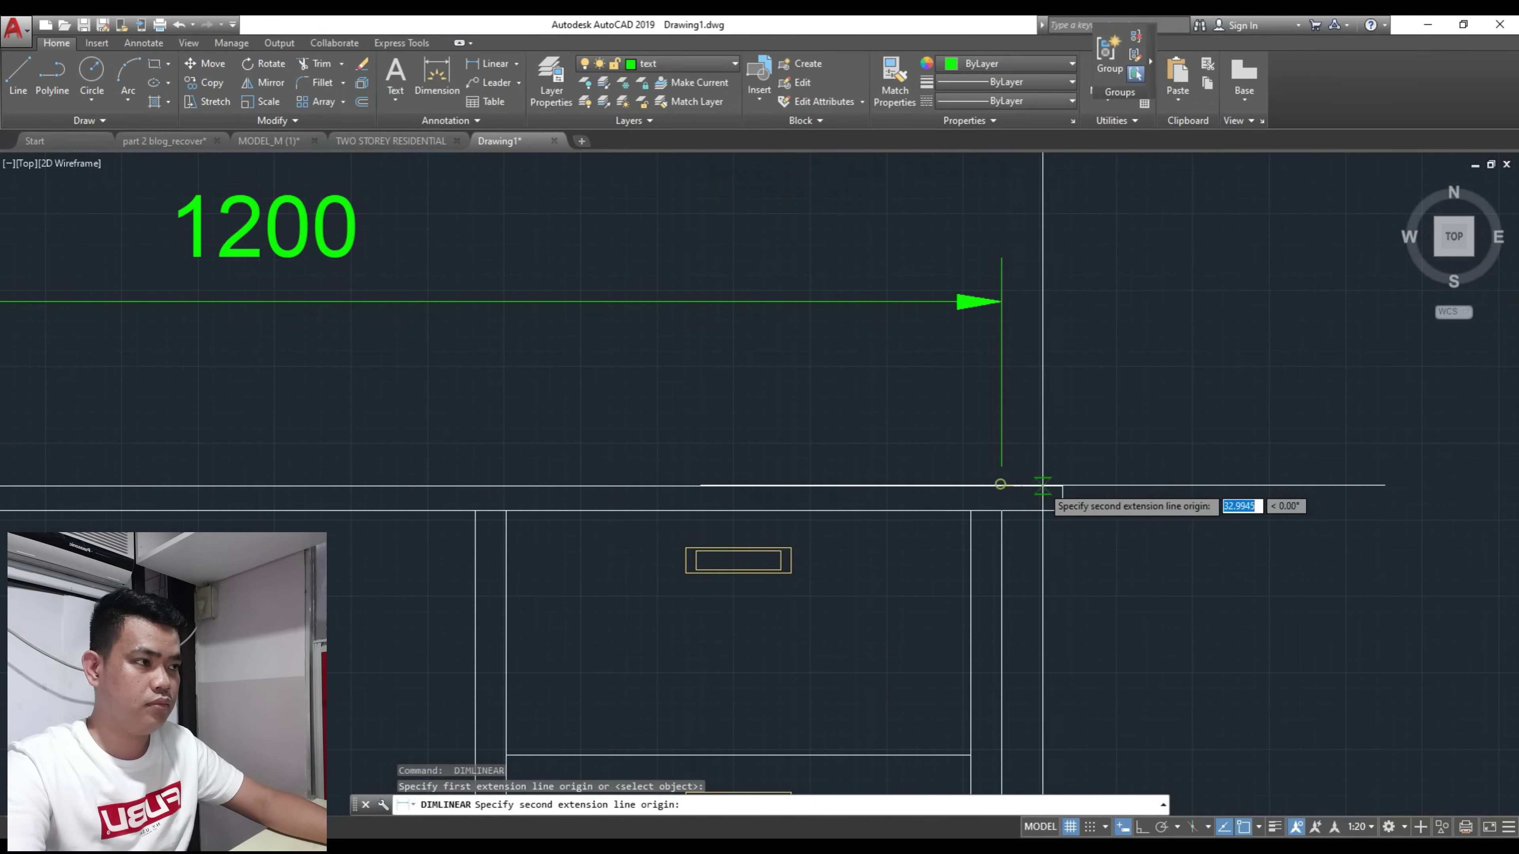
pyautogui.click(1059, 486)
pyautogui.click(1014, 301)
pyautogui.press('Escape')
pyautogui.press('Escape')
pyautogui.scroll(-3, 741, 510)
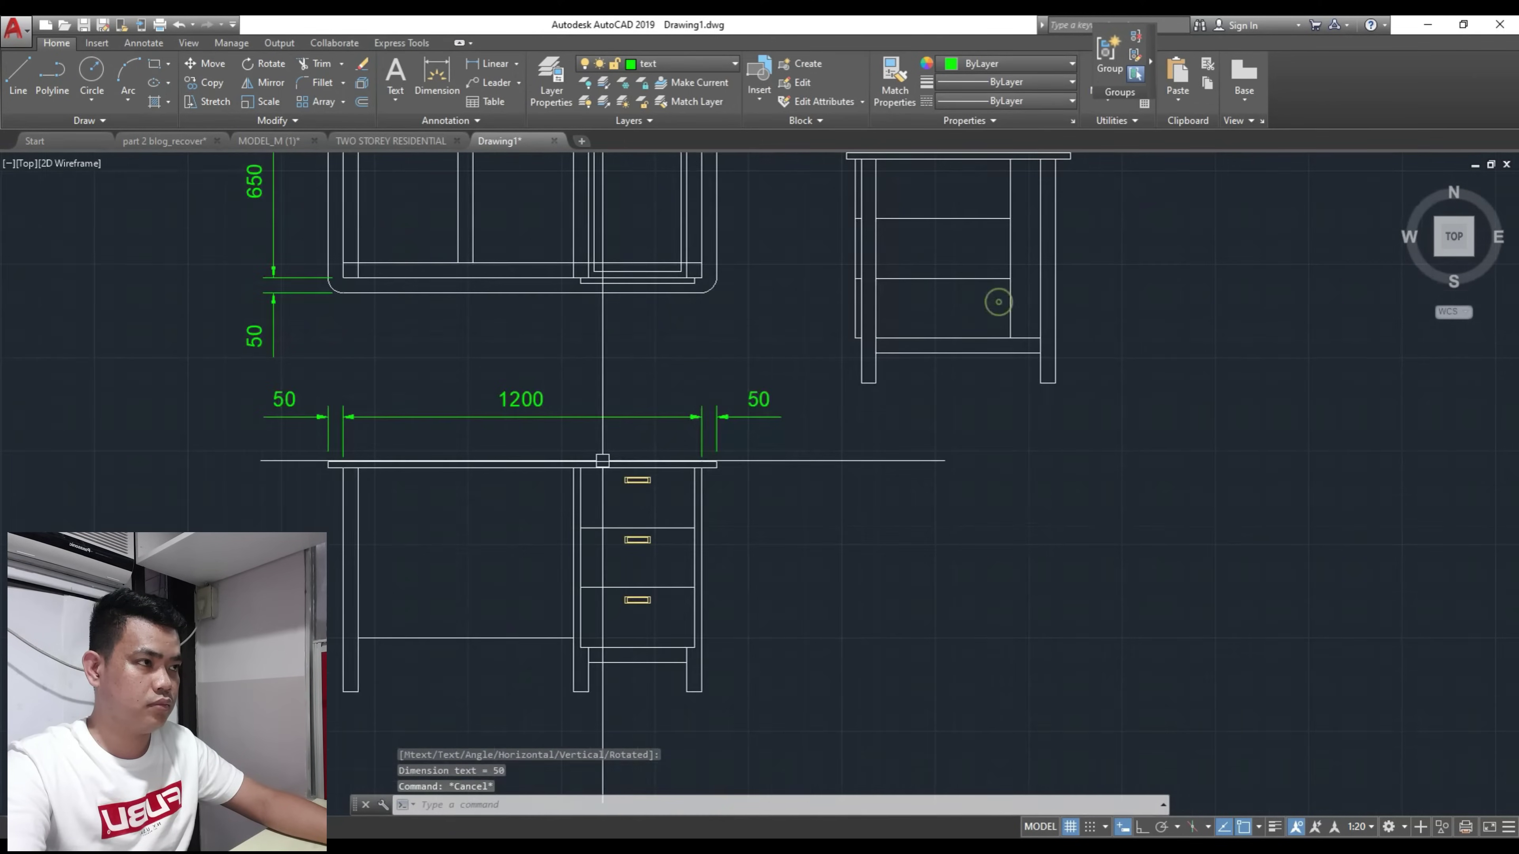
pyautogui.scroll(-2, 741, 510)
pyautogui.scroll(4, 688, 467)
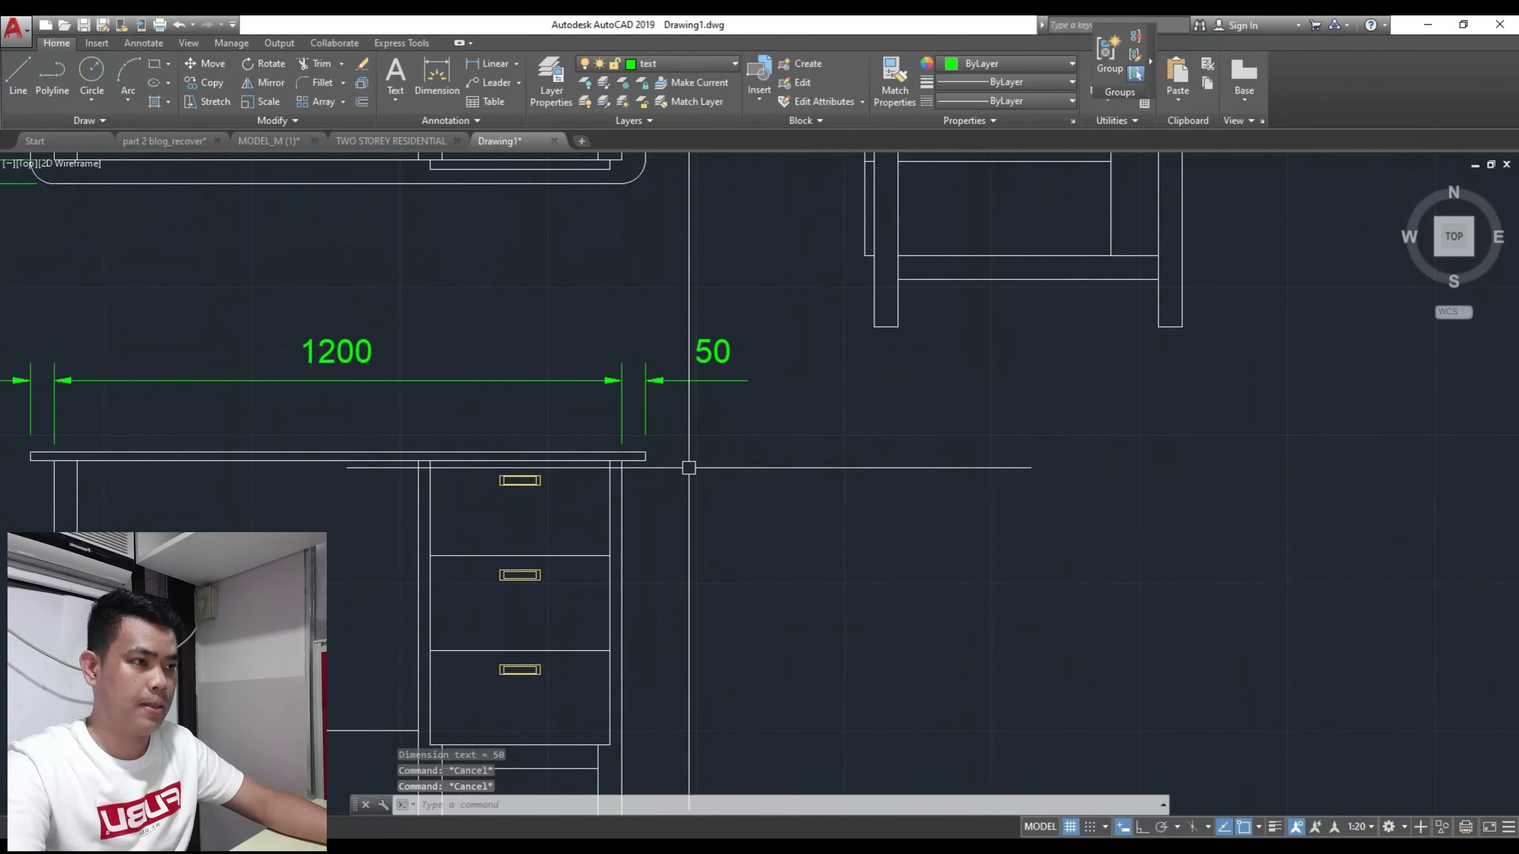
pyautogui.moveTo(661, 491); pyautogui.dragTo(721, 498, button='middle')
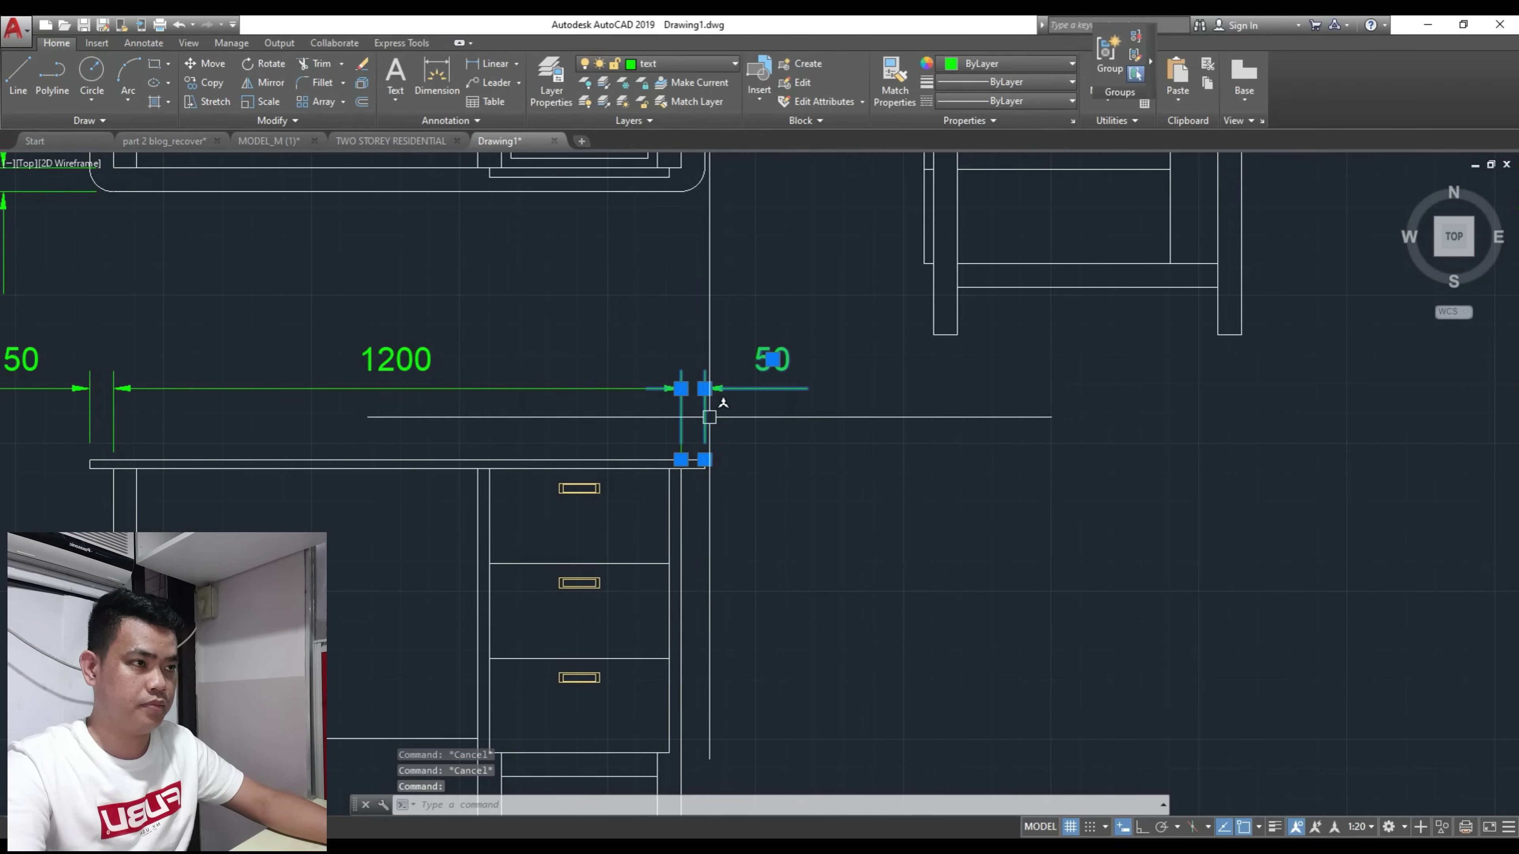
pyautogui.press('Escape')
# Step: Add a vertical dimension left of the front view from the left leg's foot up to the panel's bottom edge
pyautogui.scroll(-4, 634, 441)
pyautogui.scroll(4, 492, 485)
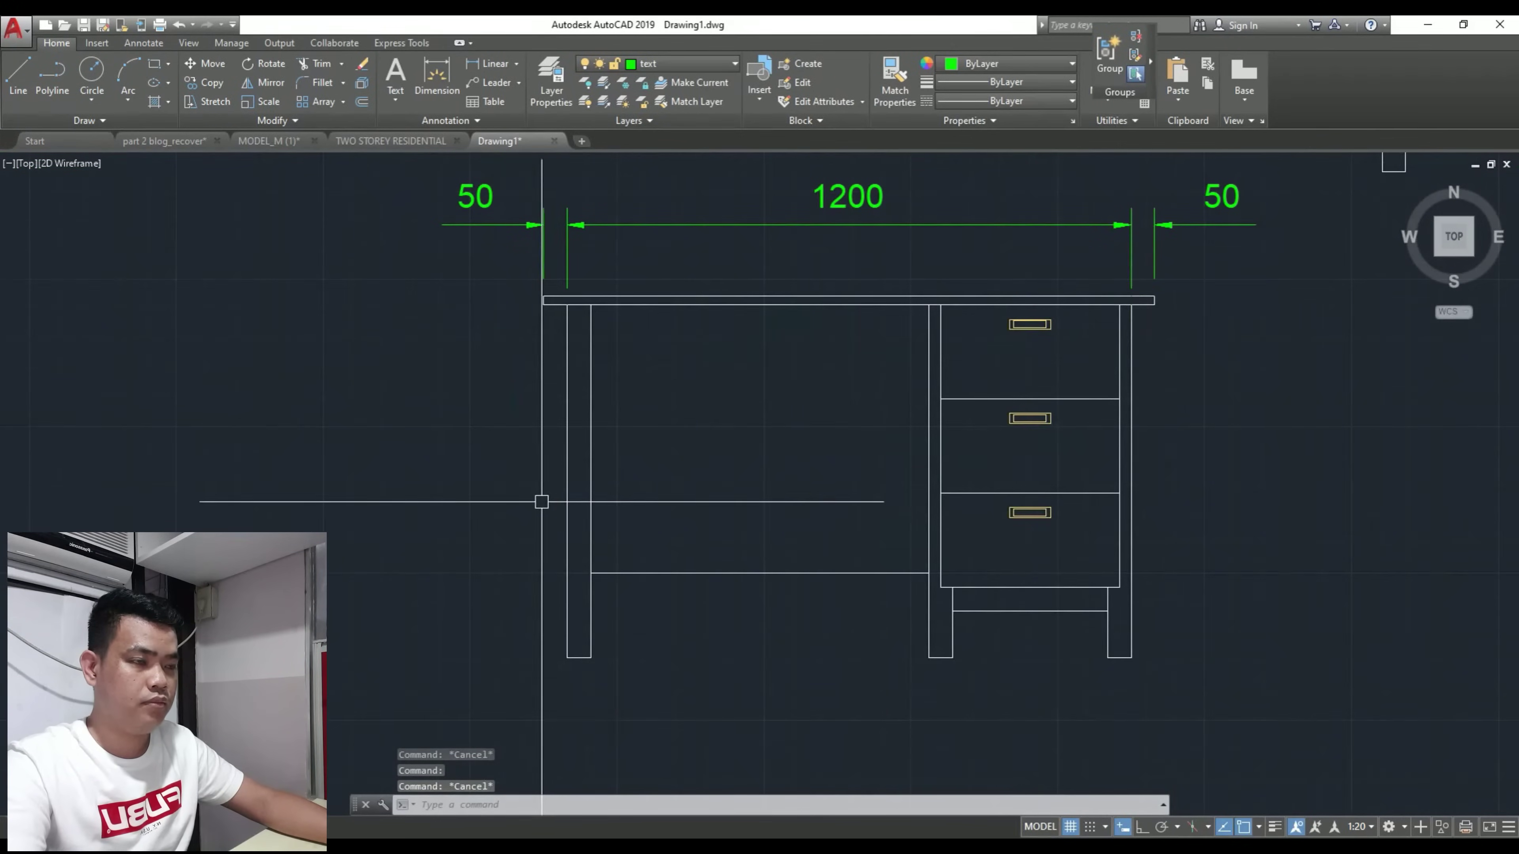
pyautogui.write('LI')
pyautogui.press('Return')
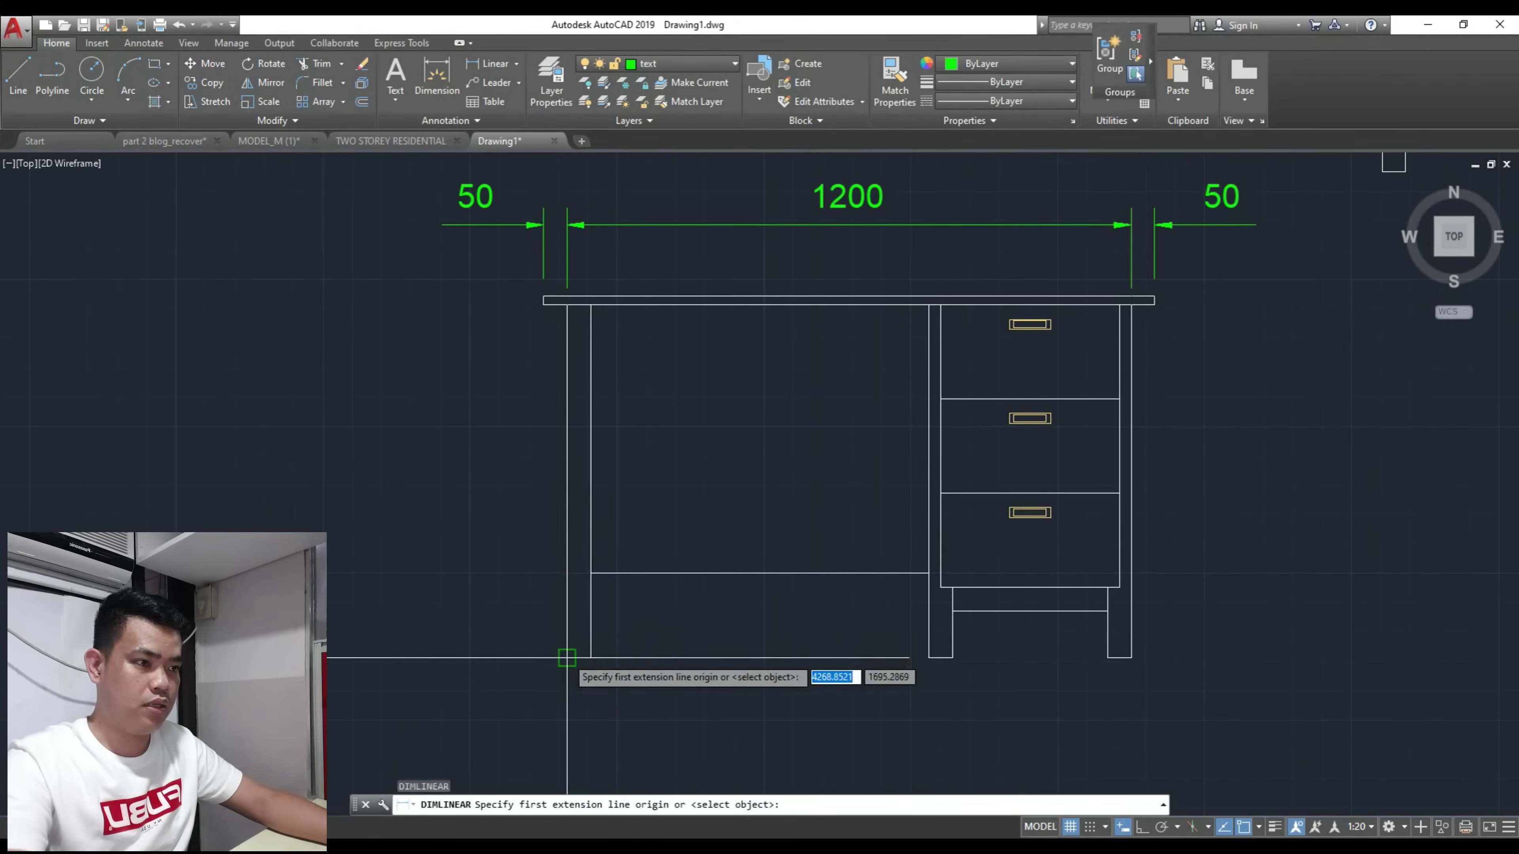
pyautogui.click(567, 658)
pyautogui.click(591, 573)
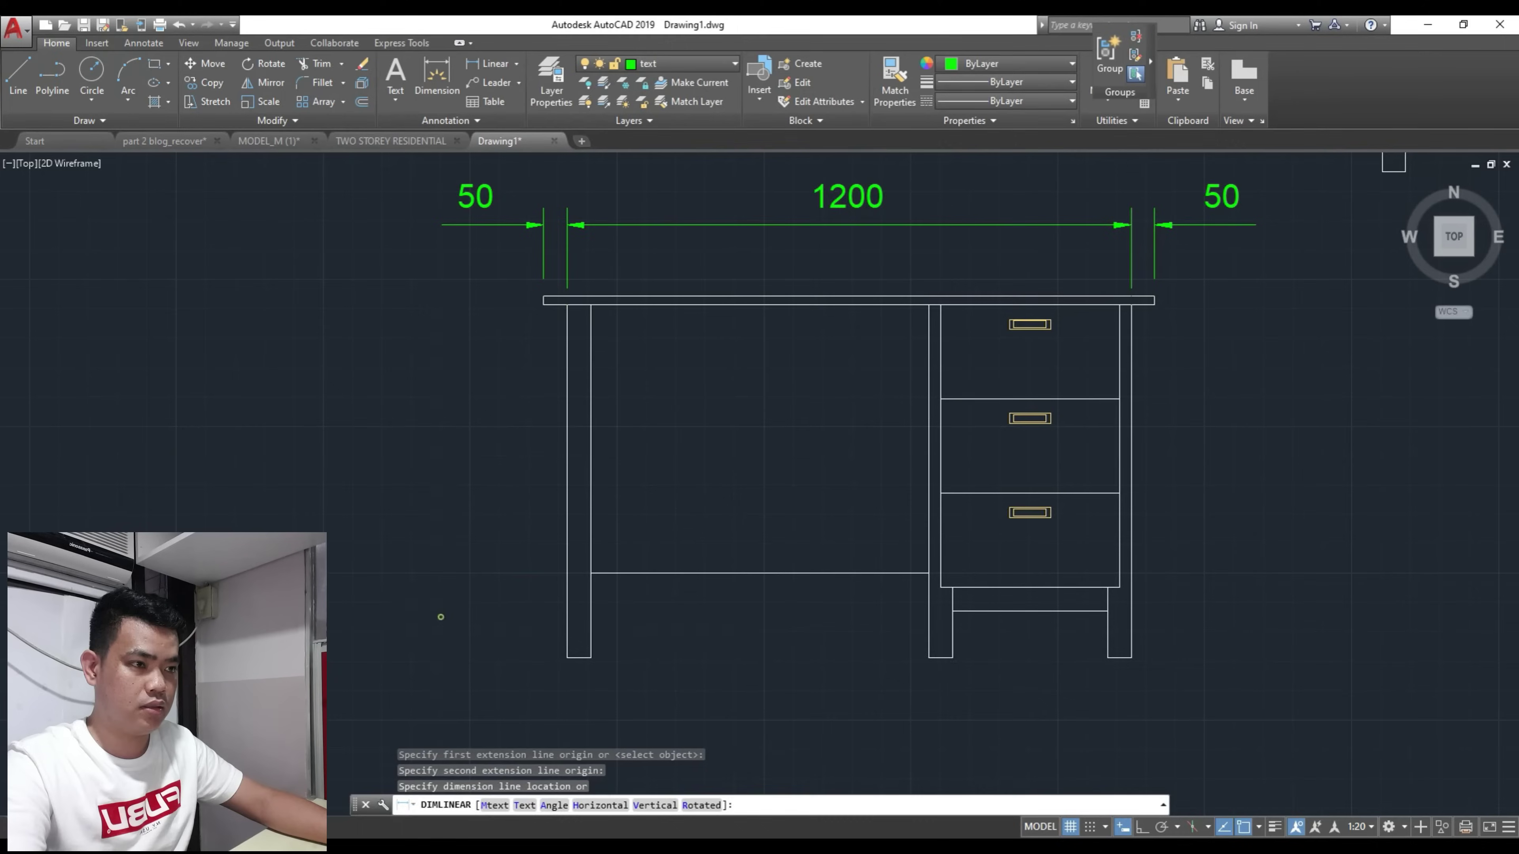
pyautogui.click(441, 617)
# Step: Dimension the height from the panel's bottom edge to the tabletop's underside, in line with the lower vertical dimension in the front view
pyautogui.moveTo(504, 607); pyautogui.dragTo(557, 547, button='middle')
pyautogui.write('DIML')
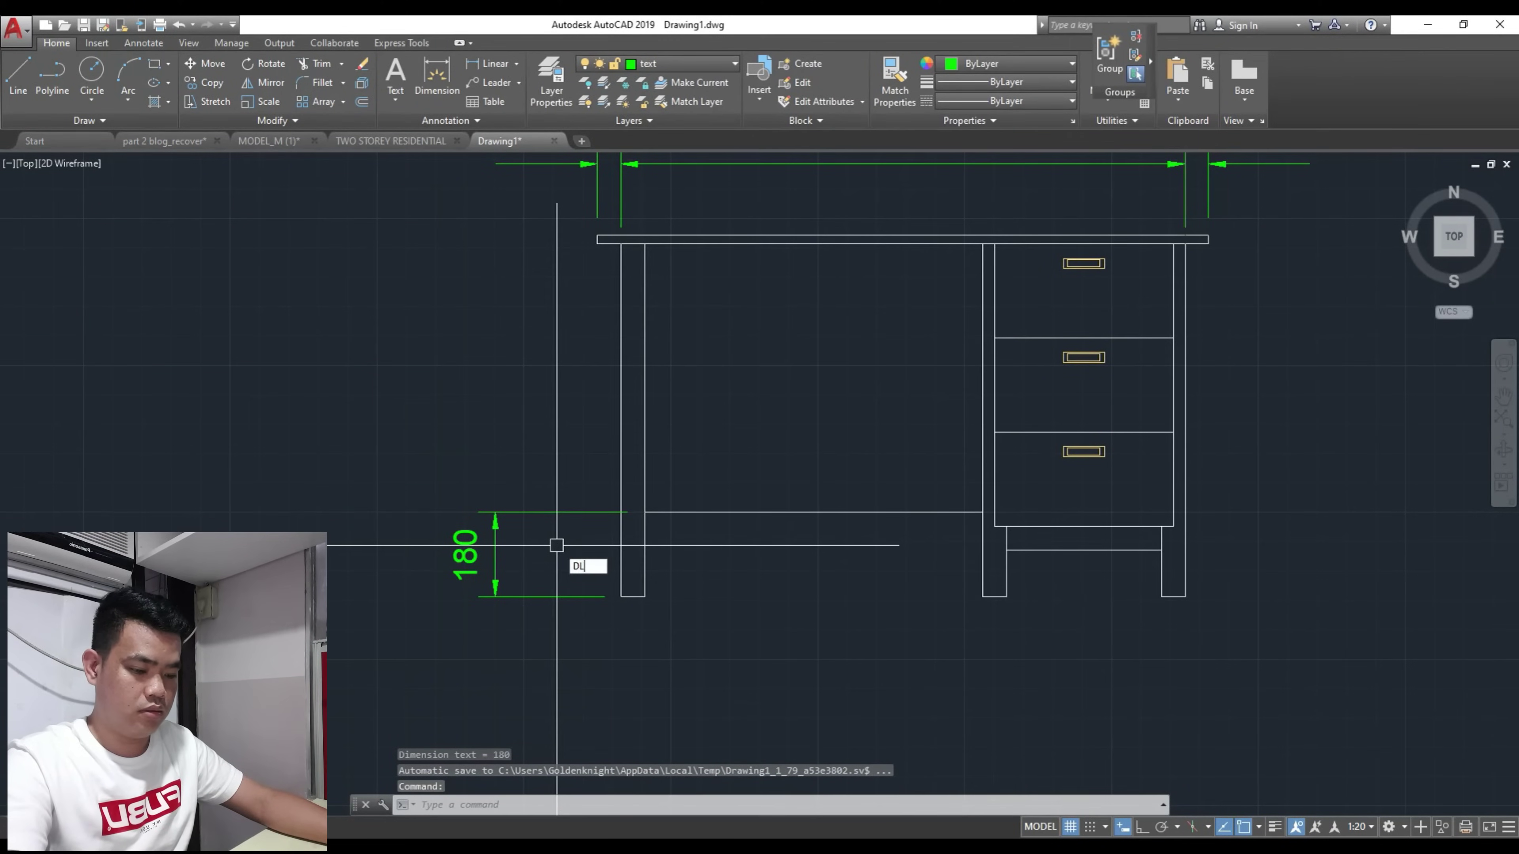
pyautogui.write('I')
pyautogui.press('Return')
pyautogui.click(620, 512)
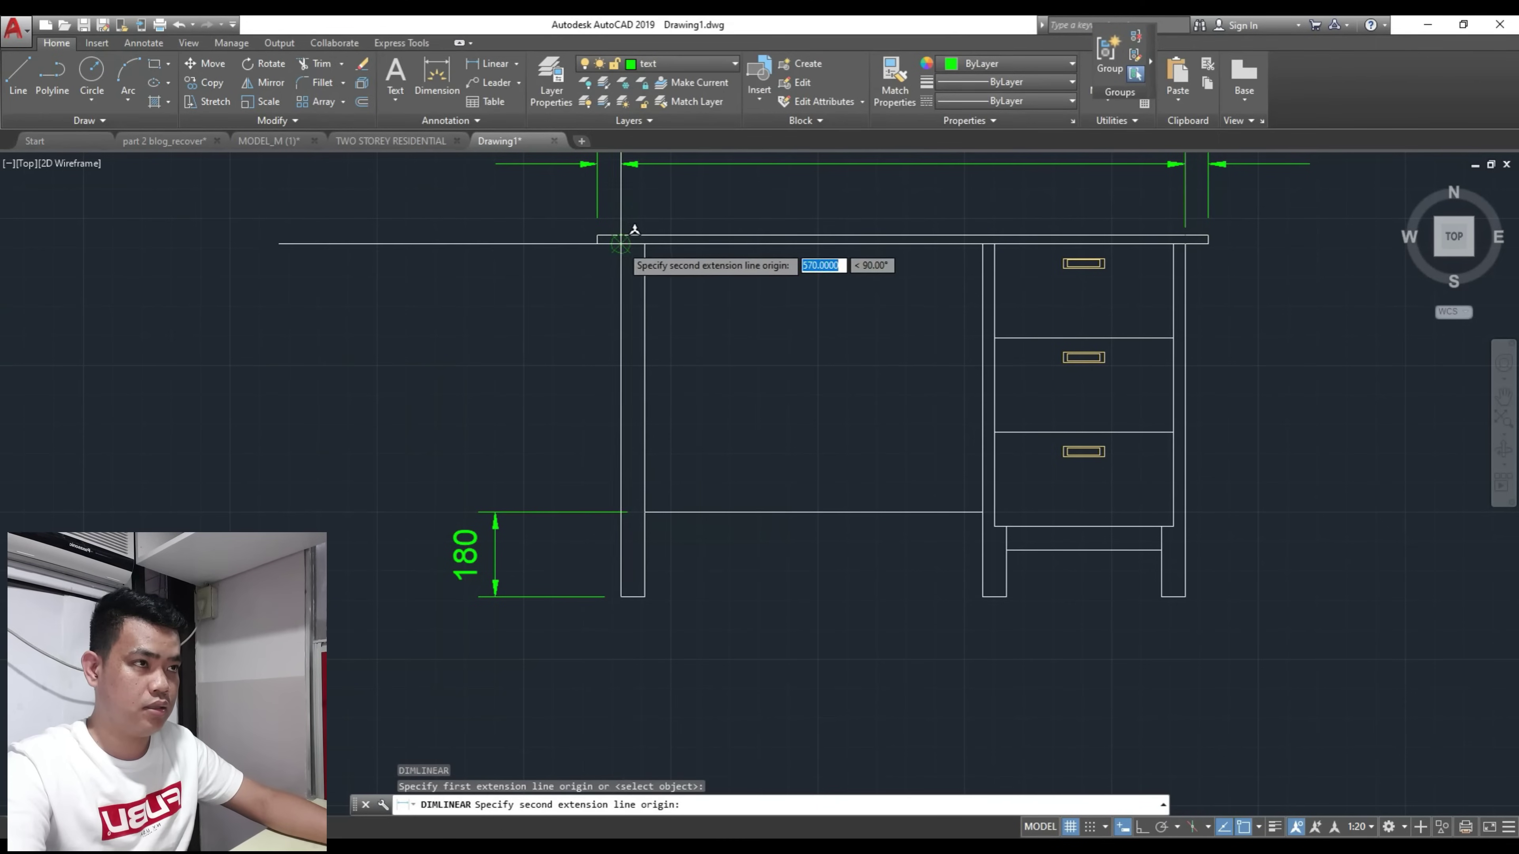
pyautogui.click(622, 242)
pyautogui.click(495, 511)
# Step: Dimension the tabletop's thickness at its left end in the front view, in line with the vertical dimensions below it
pyautogui.moveTo(532, 210); pyautogui.dragTo(529, 362, button='middle')
pyautogui.scroll(-6, 530, 362)
pyautogui.scroll(6, 485, 383)
pyautogui.scroll(2, 451, 388)
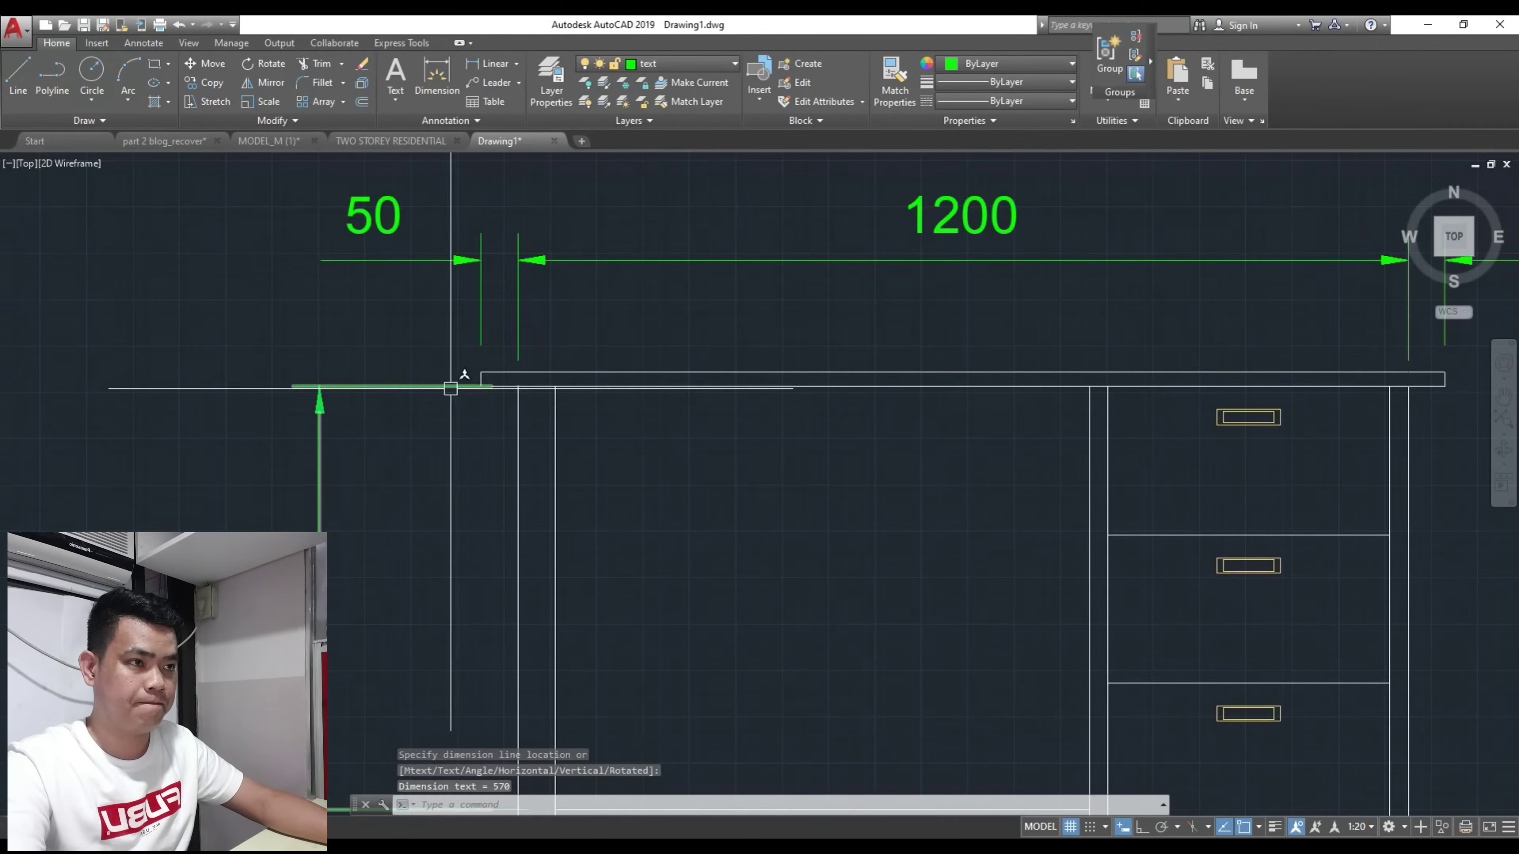
pyautogui.scroll(2, 450, 387)
pyautogui.write('DLI')
pyautogui.press('Return')
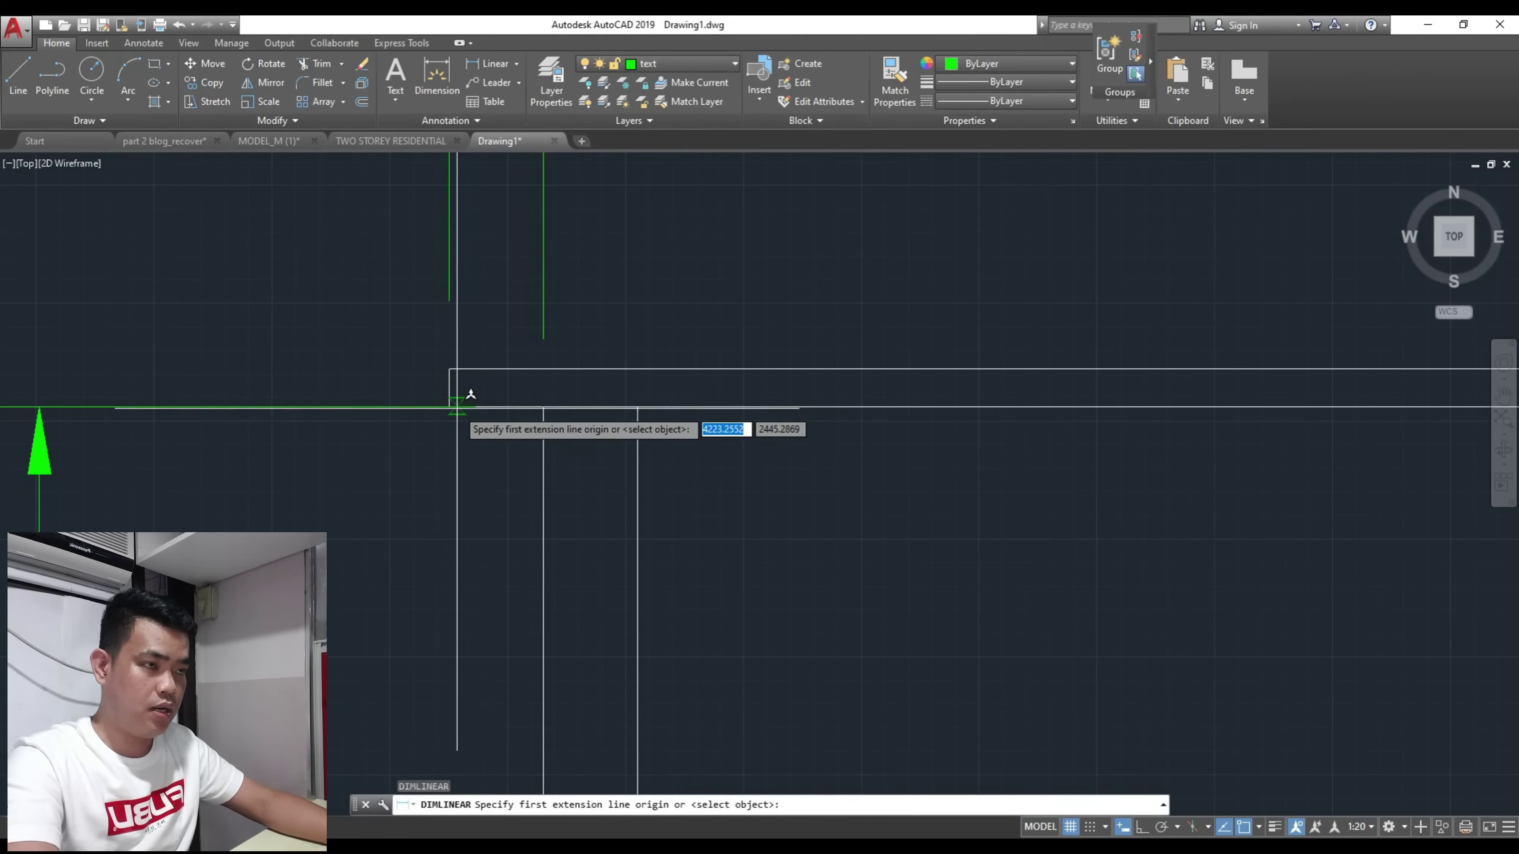
pyautogui.click(456, 407)
pyautogui.click(449, 369)
pyautogui.scroll(-4, 419, 413)
pyautogui.scroll(2, 383, 446)
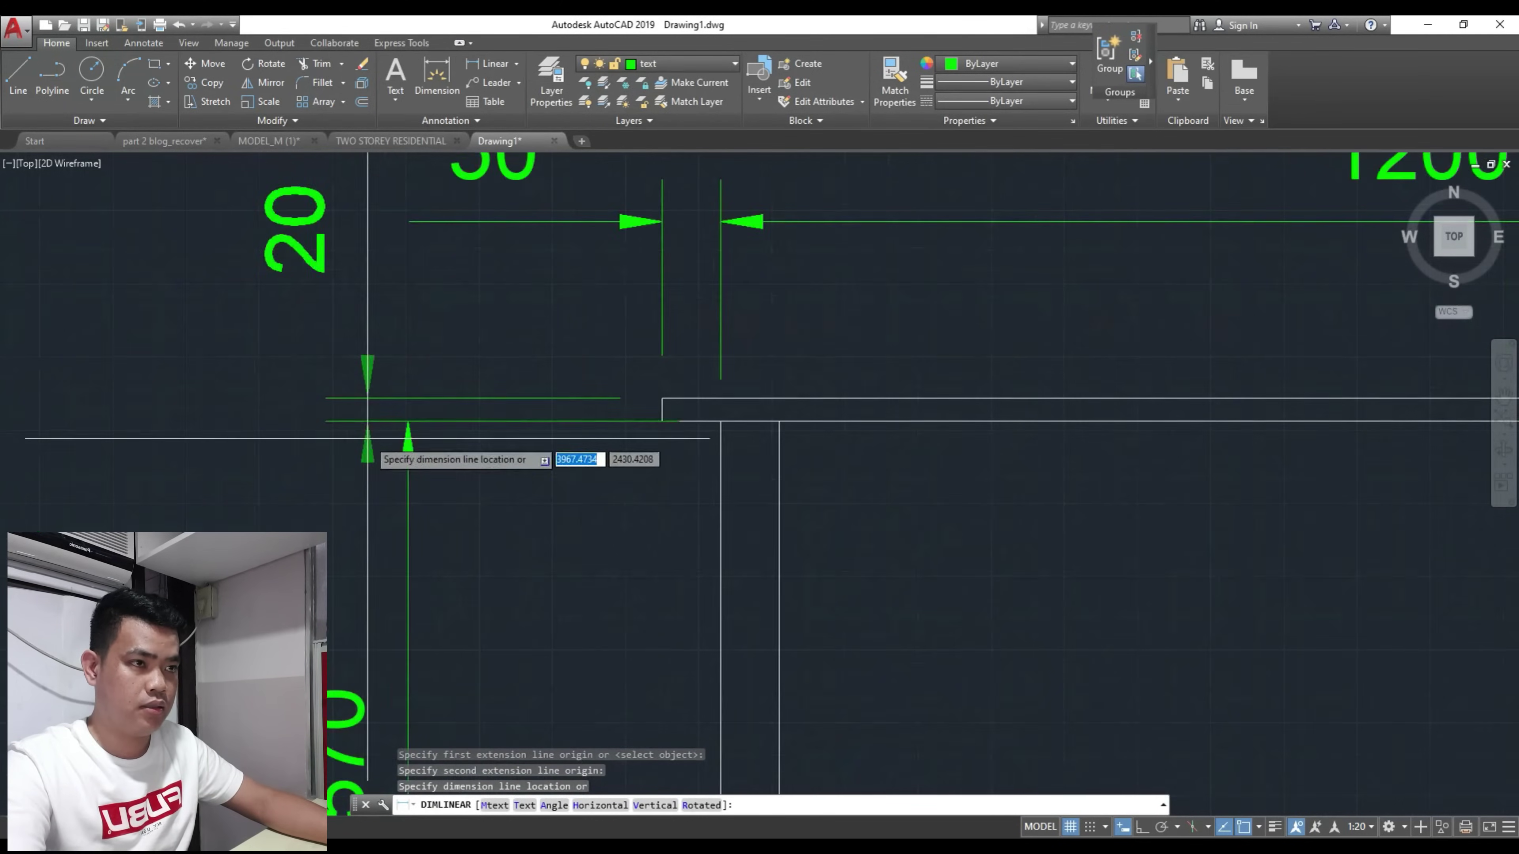
pyautogui.click(408, 420)
pyautogui.press('Escape')
pyautogui.press('Escape')
pyautogui.scroll(-2, 362, 427)
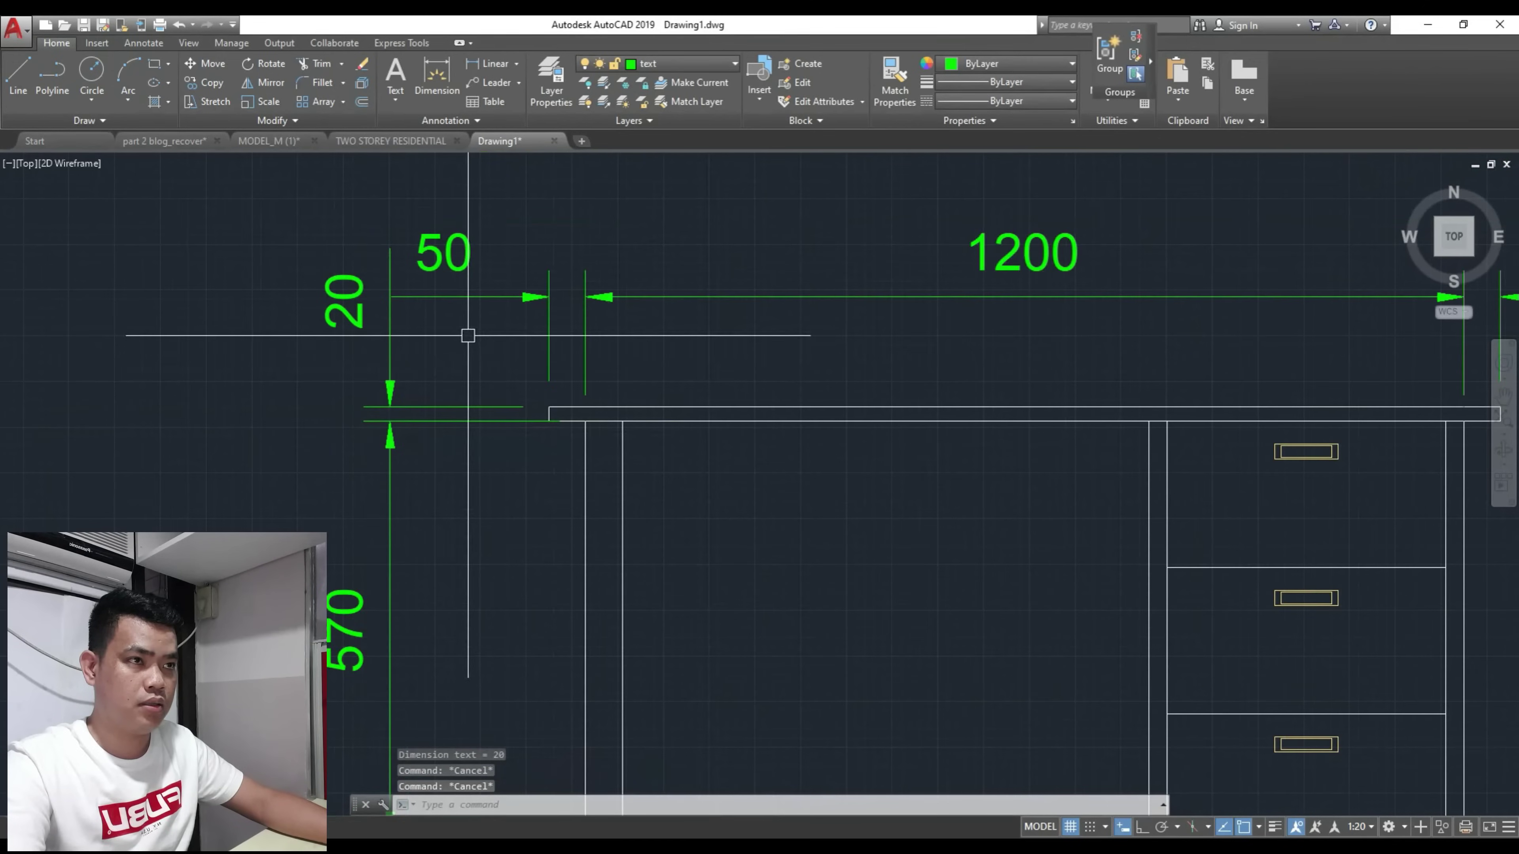
pyautogui.click(390, 358)
pyautogui.click(344, 301)
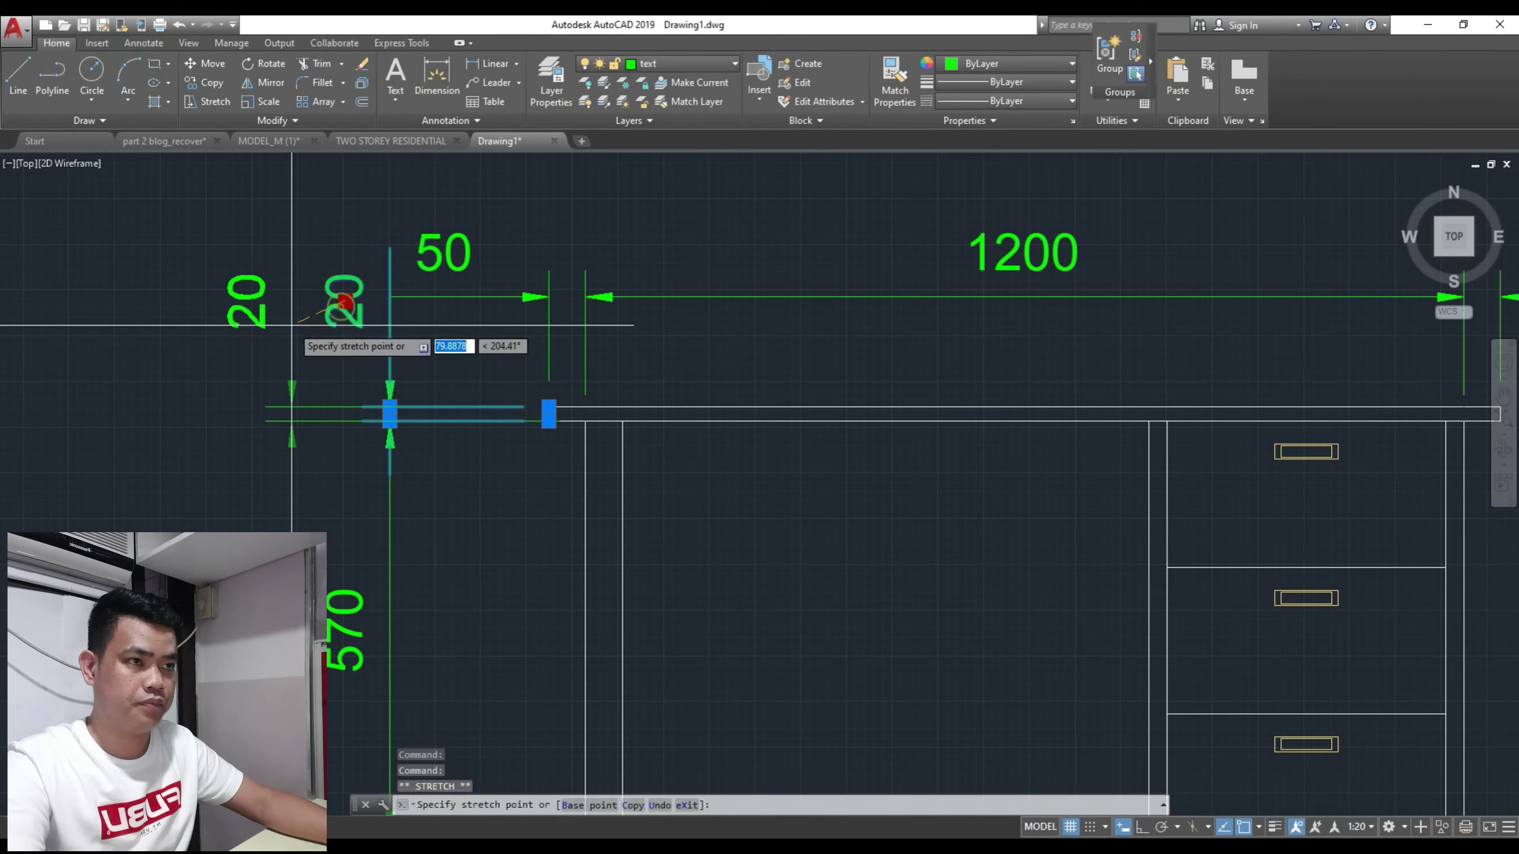
pyautogui.press('Escape')
pyautogui.press('Escape')
# Step: Shift the vertical dimensions left of the front view farther outward, keeping all three aligned on one line
pyautogui.click(391, 421)
pyautogui.click(390, 421)
pyautogui.click(347, 420)
pyautogui.scroll(-4, 431, 442)
pyautogui.scroll(4, 400, 407)
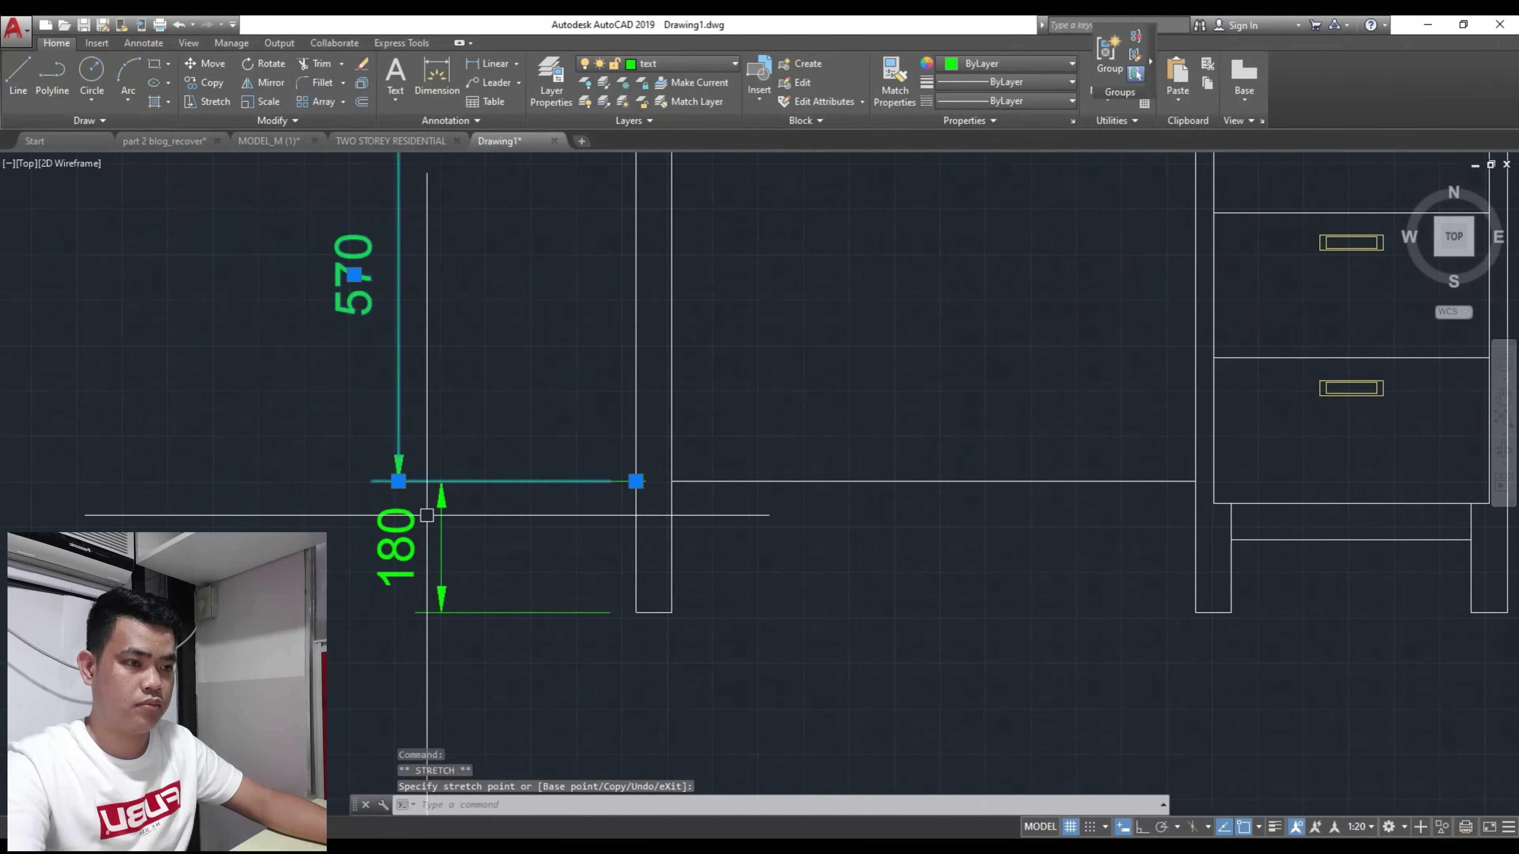
pyautogui.click(443, 480)
pyautogui.click(440, 481)
pyautogui.press('Escape')
# Step: Move the front view together with its dimensions straight down to widen the gap below the plan view
pyautogui.scroll(-5, 535, 558)
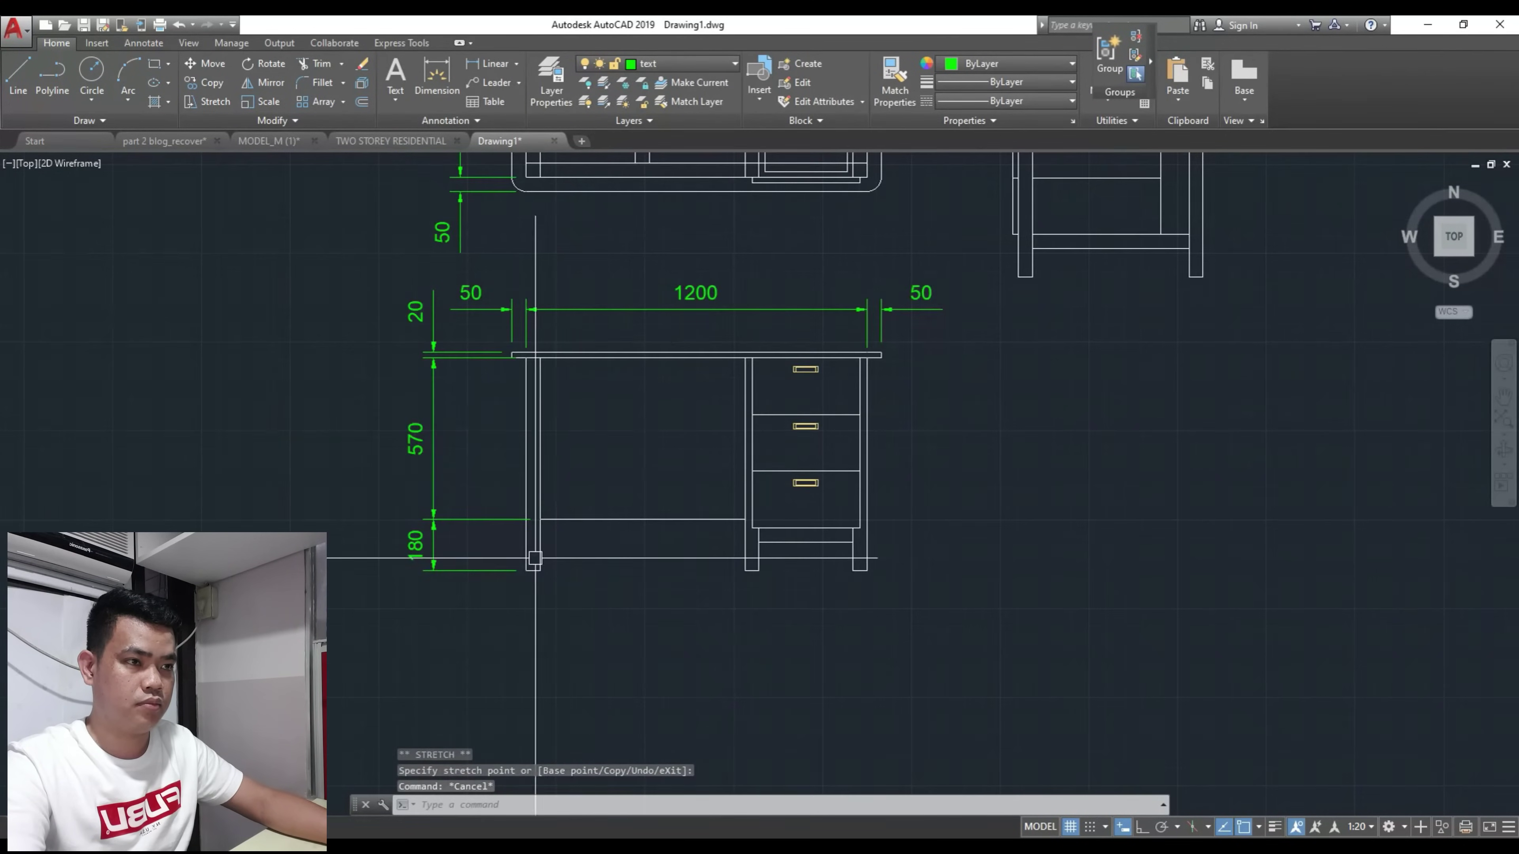
pyautogui.moveTo(660, 415)
pyautogui.mouseDown(button='middle')
pyautogui.moveTo(475, 526)
pyautogui.moveTo(509, 492)
pyautogui.mouseUp(button='middle')
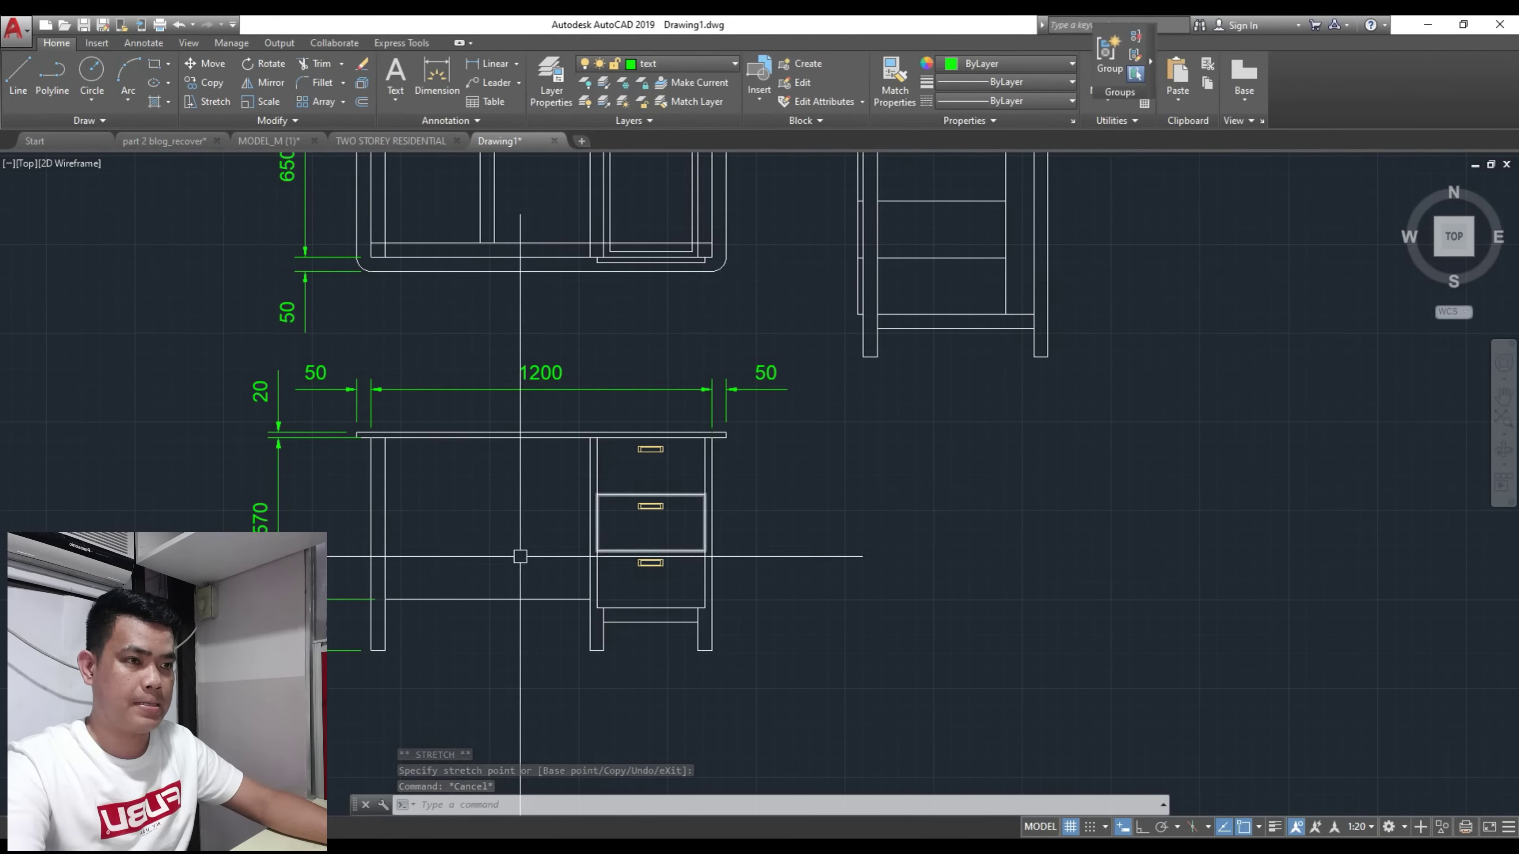
pyautogui.scroll(-2, 509, 521)
pyautogui.click(266, 401)
pyautogui.click(732, 669)
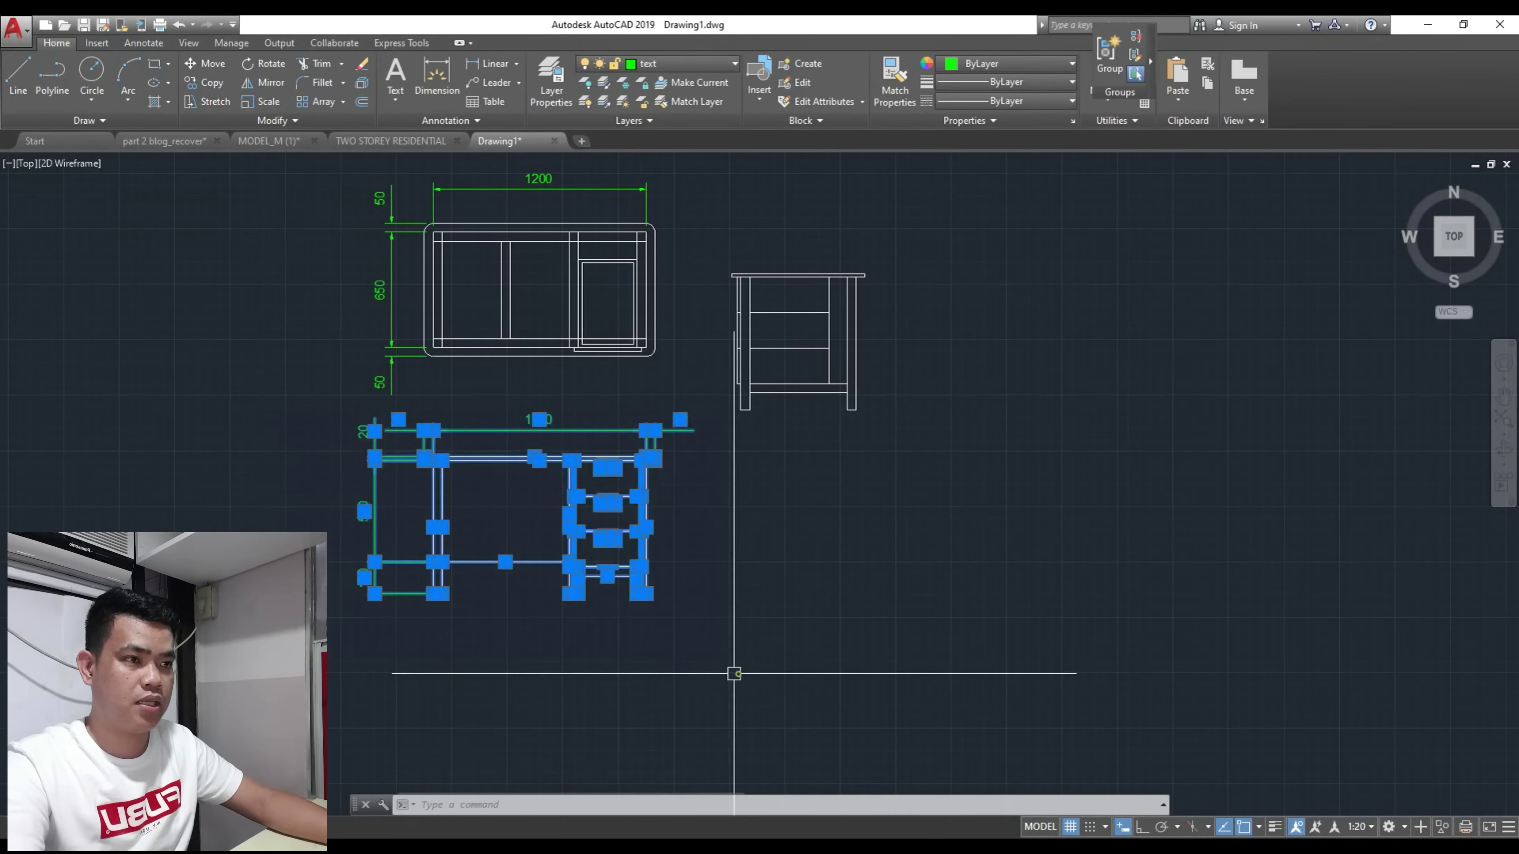
pyautogui.moveTo(637, 566); pyautogui.dragTo(665, 510, button='middle')
pyautogui.press('space')
pyautogui.click(785, 521)
pyautogui.click(784, 566)
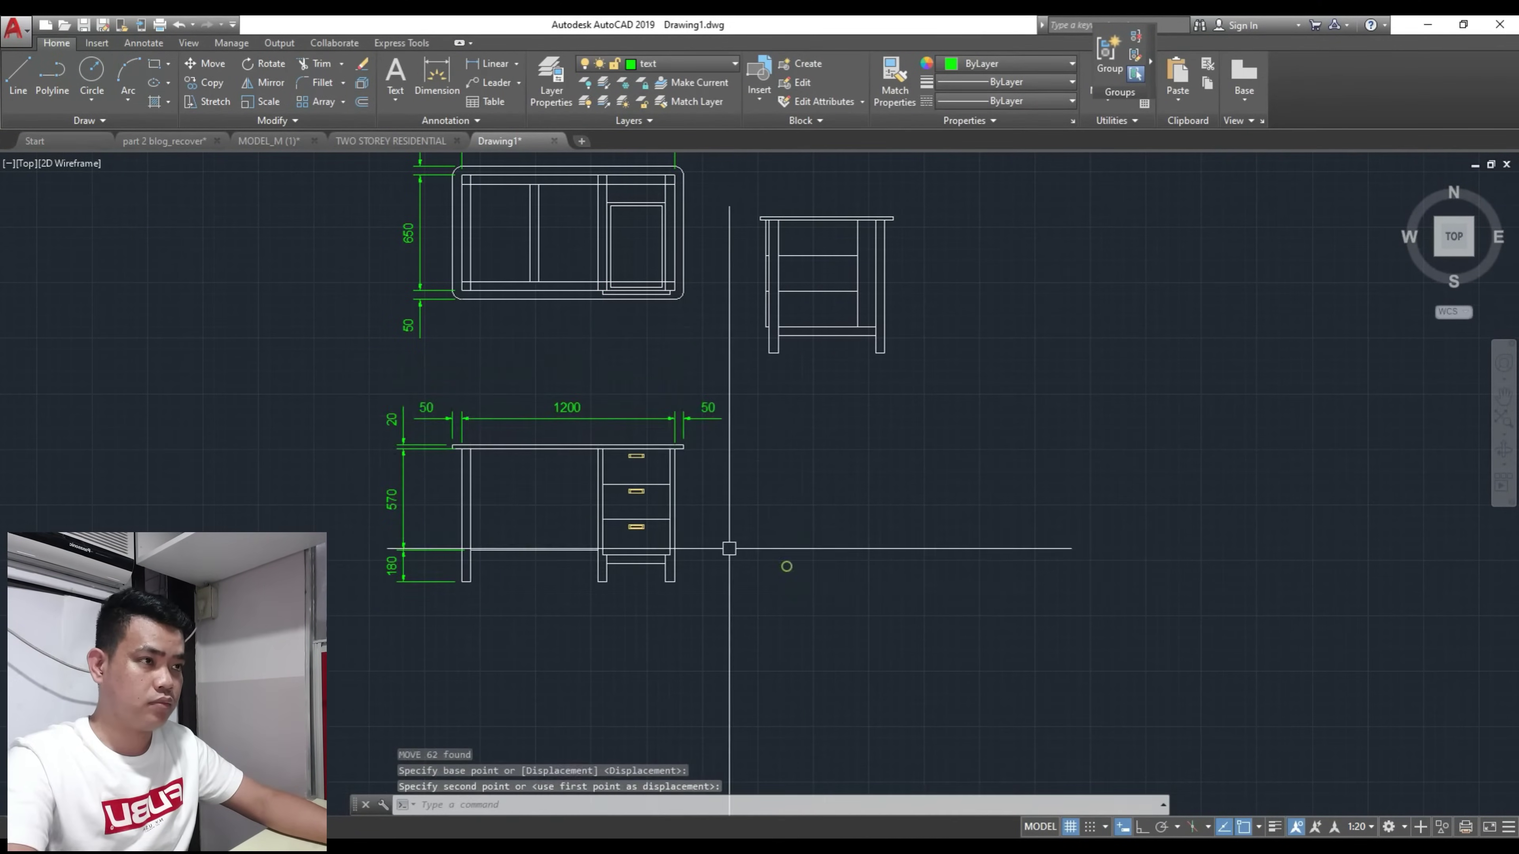
pyautogui.press('Escape')
# Step: Review the text height notes in the part 2 blog_recover drawing and return to Drawing1
pyautogui.scroll(6, 656, 485)
pyautogui.scroll(-4, 656, 487)
pyautogui.moveTo(656, 394)
pyautogui.mouseDown(button='middle')
pyautogui.moveTo(824, 386)
pyautogui.moveTo(789, 389)
pyautogui.moveTo(802, 407)
pyautogui.mouseUp(button='middle')
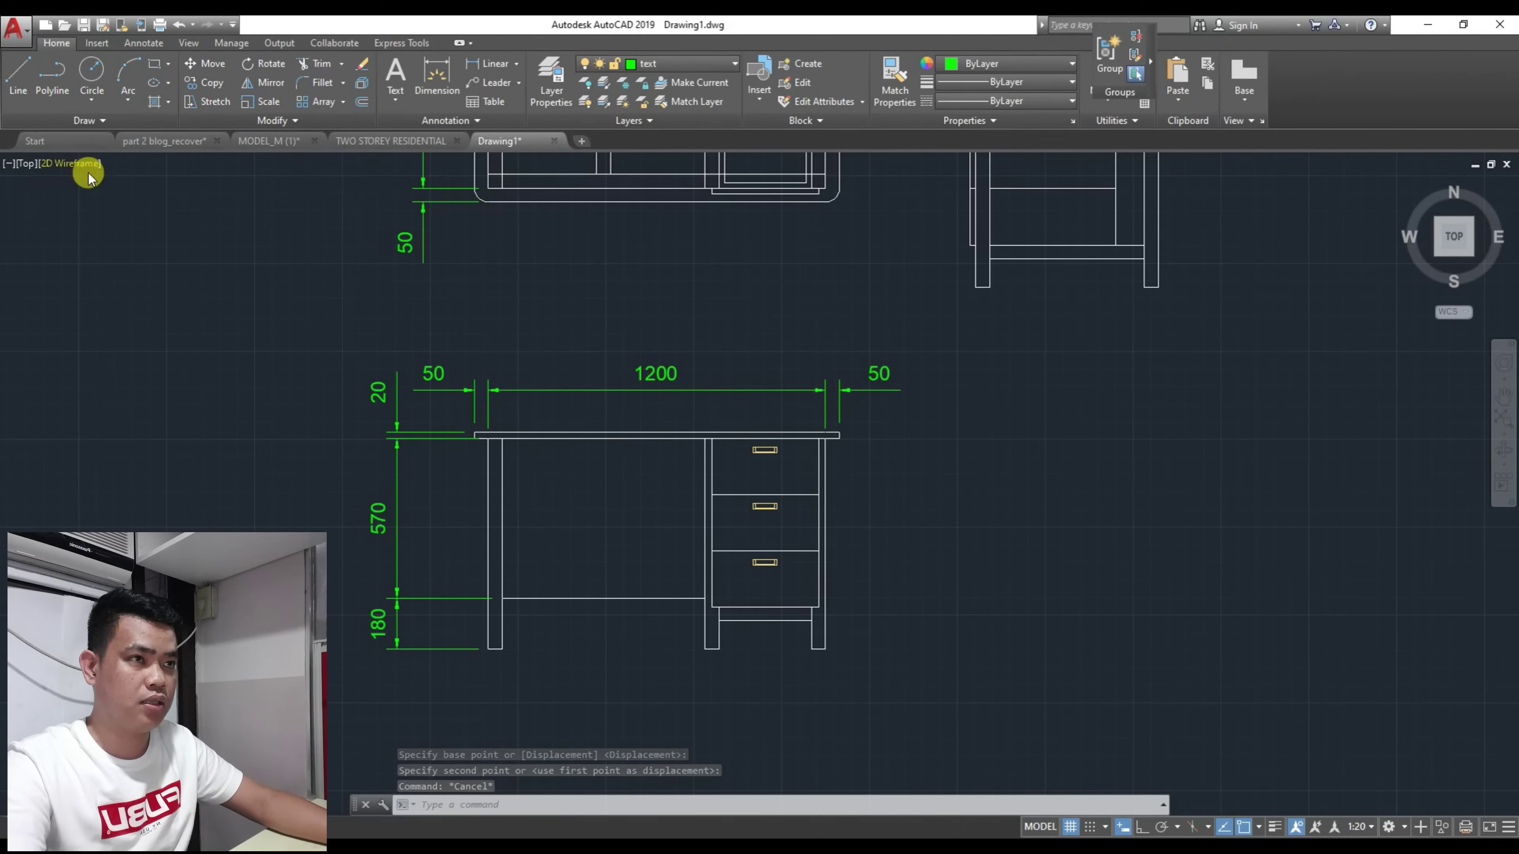
pyautogui.click(131, 143)
pyautogui.scroll(6, 333, 533)
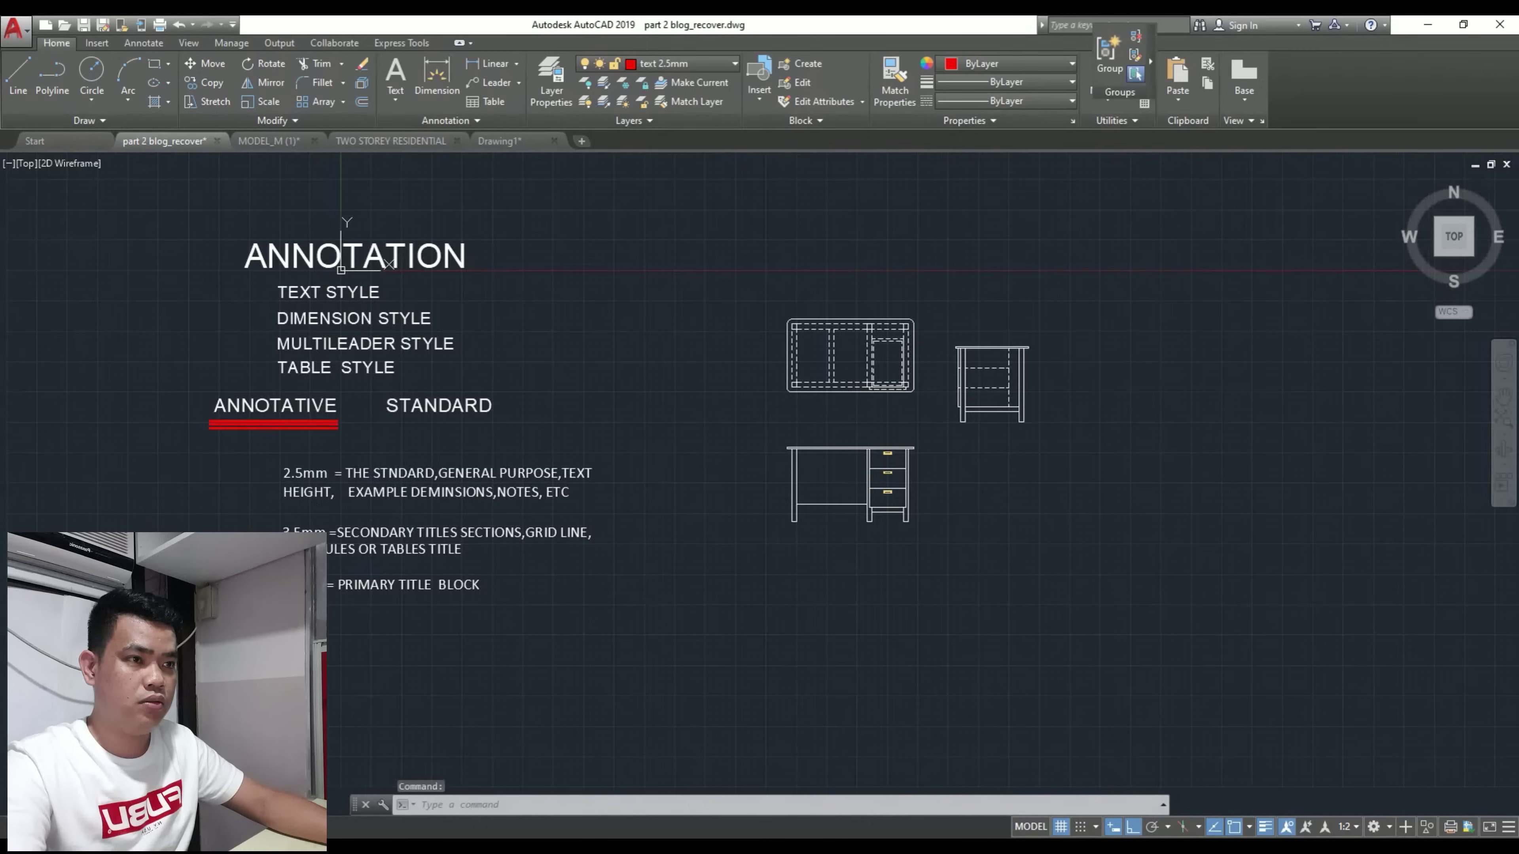
pyautogui.moveTo(323, 615); pyautogui.dragTo(338, 432, button='middle')
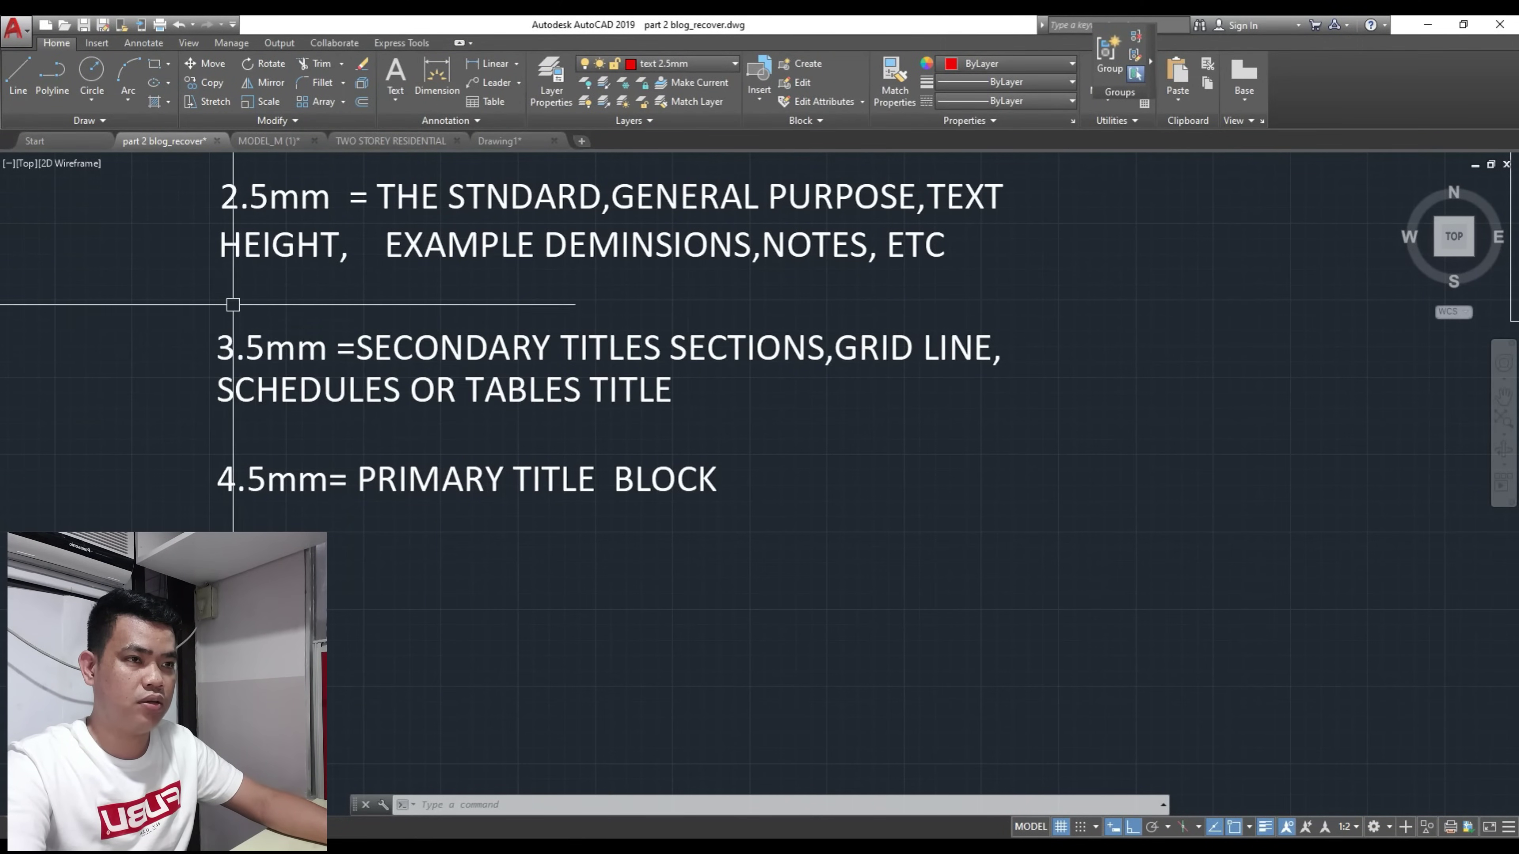
pyautogui.click(498, 141)
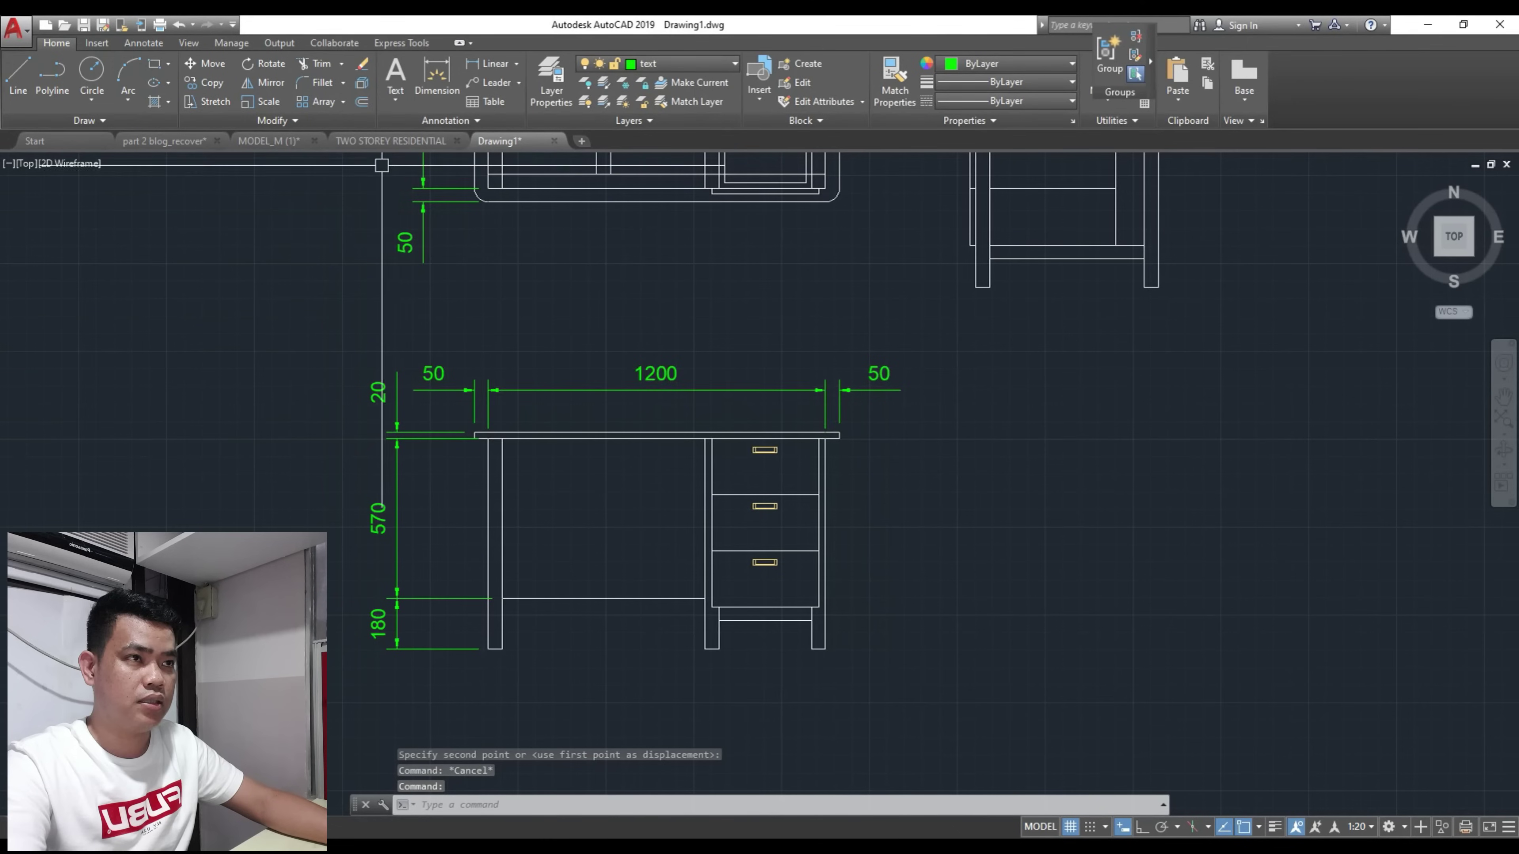
# Step: Create an annotative text style named 3.5mm and make it the current style
pyautogui.scroll(-4, 409, 426)
pyautogui.scroll(2, 477, 286)
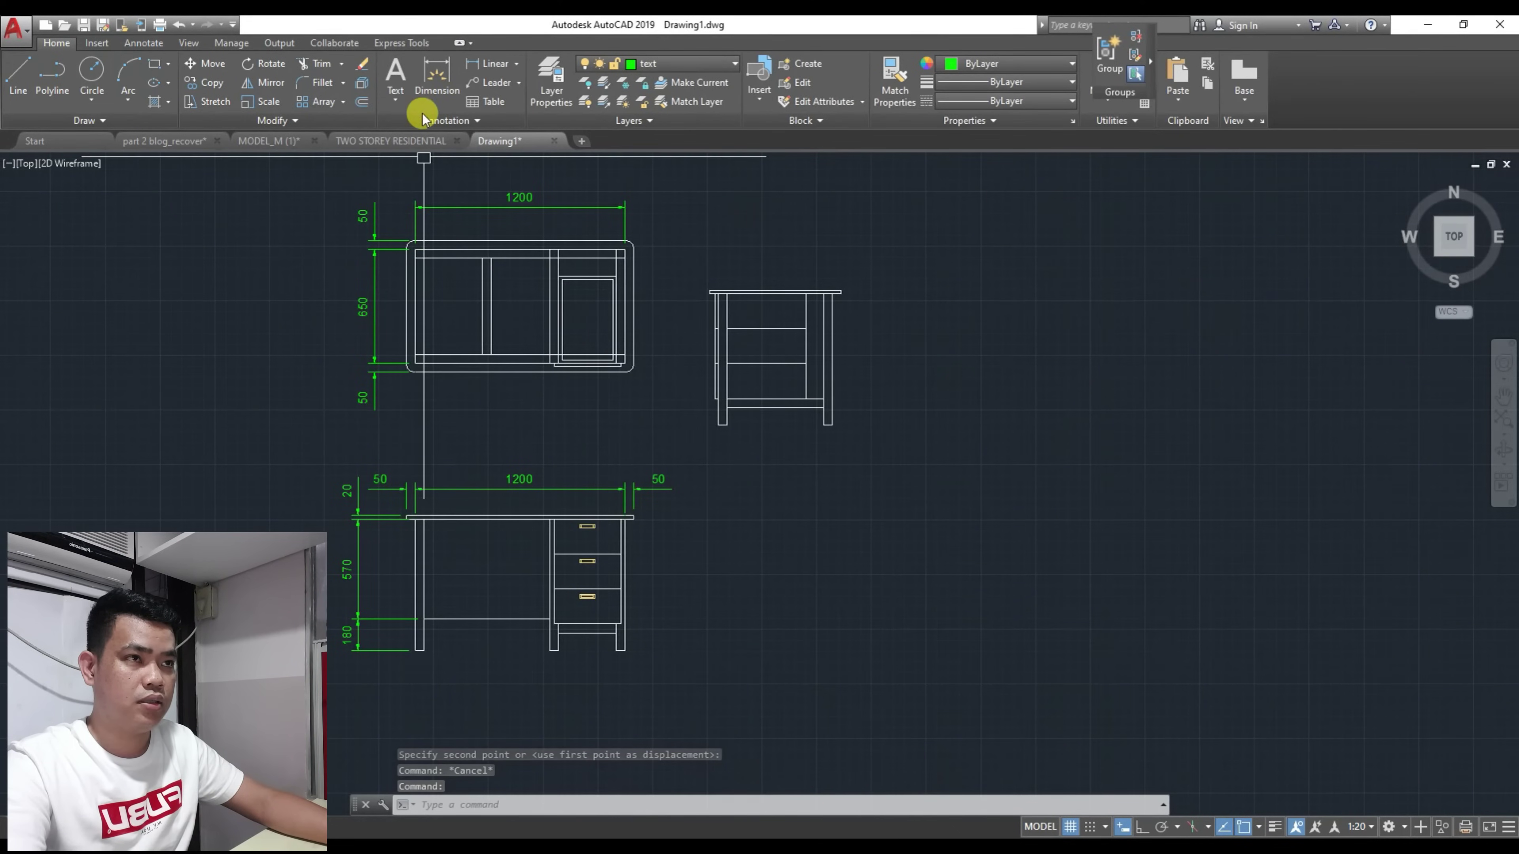
pyautogui.click(426, 122)
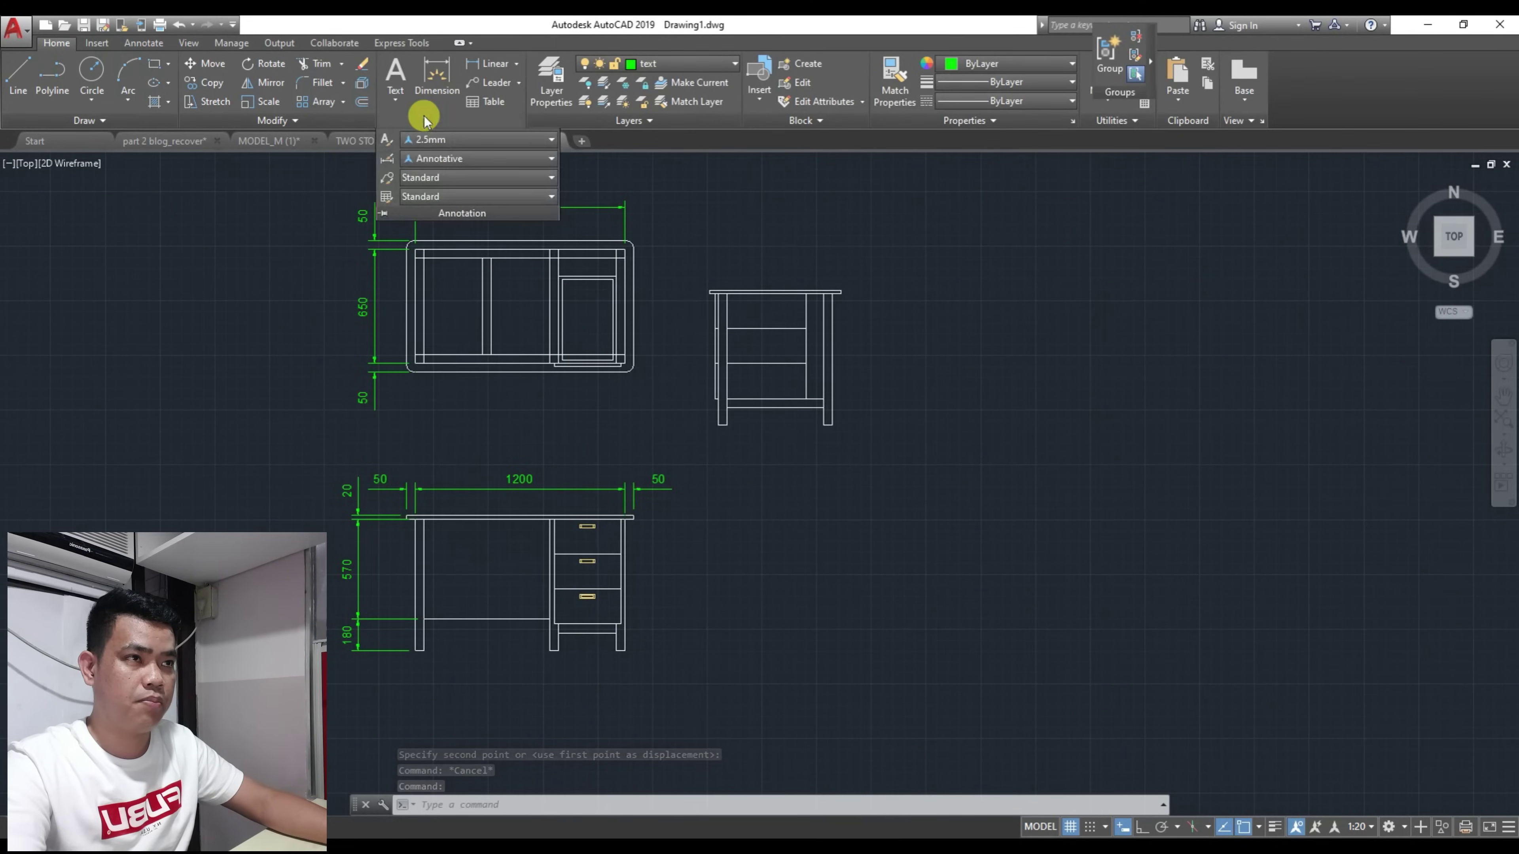
pyautogui.click(387, 141)
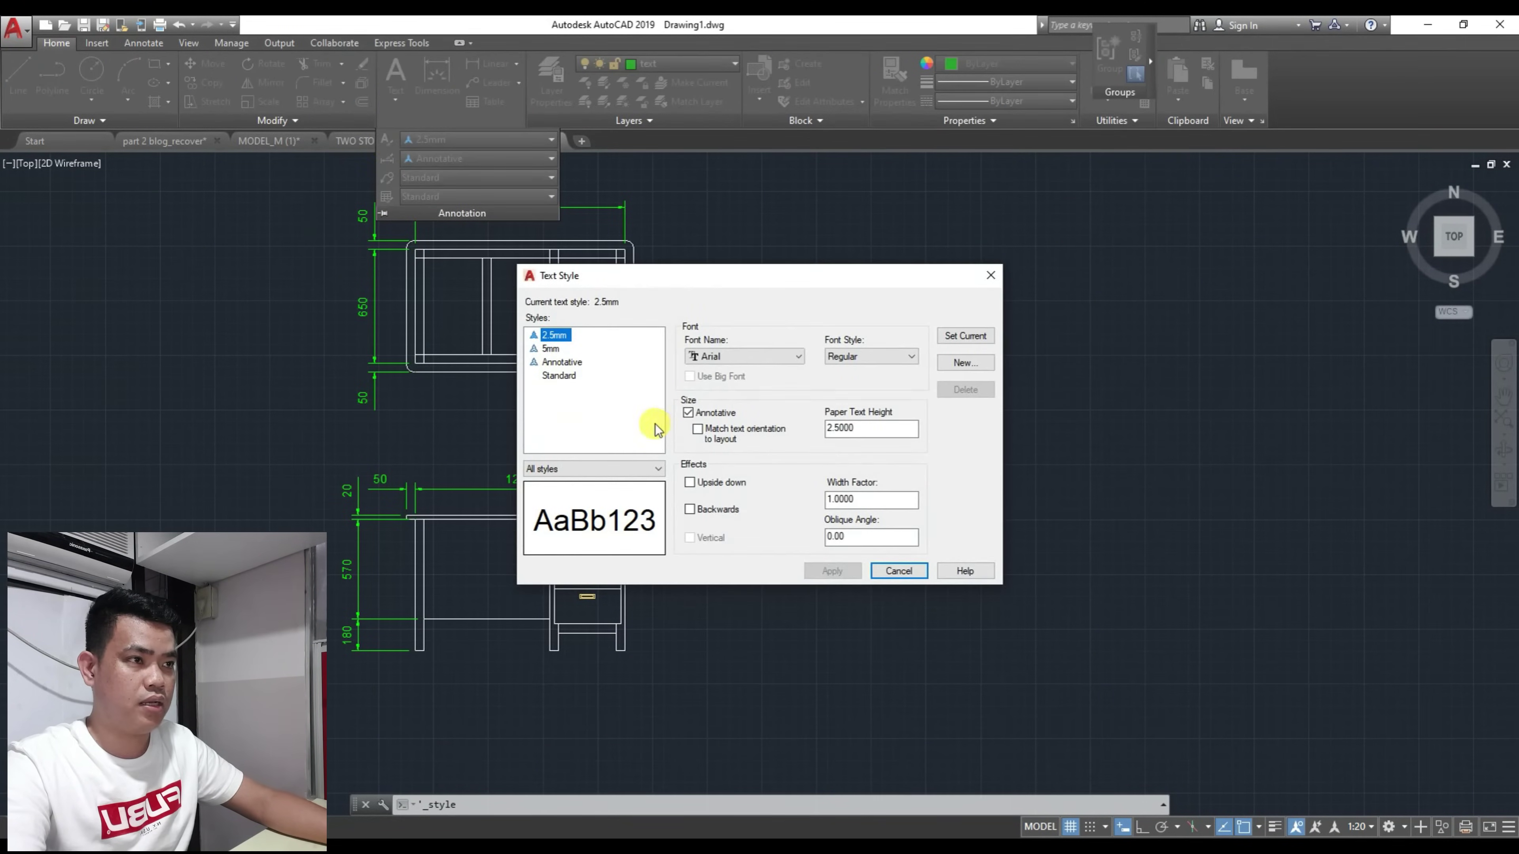
pyautogui.click(960, 367)
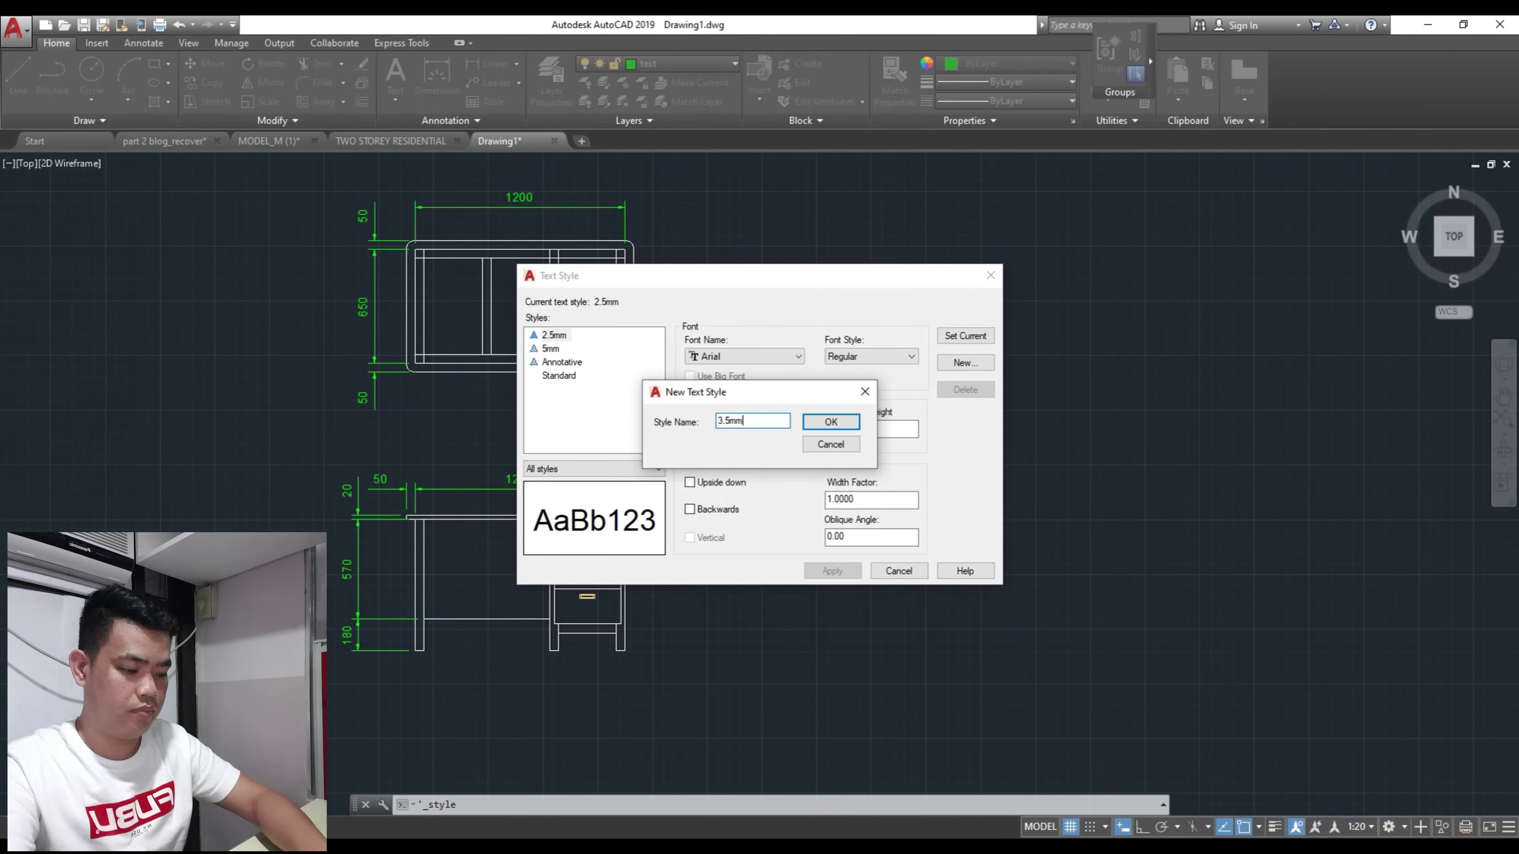
pyautogui.click(829, 422)
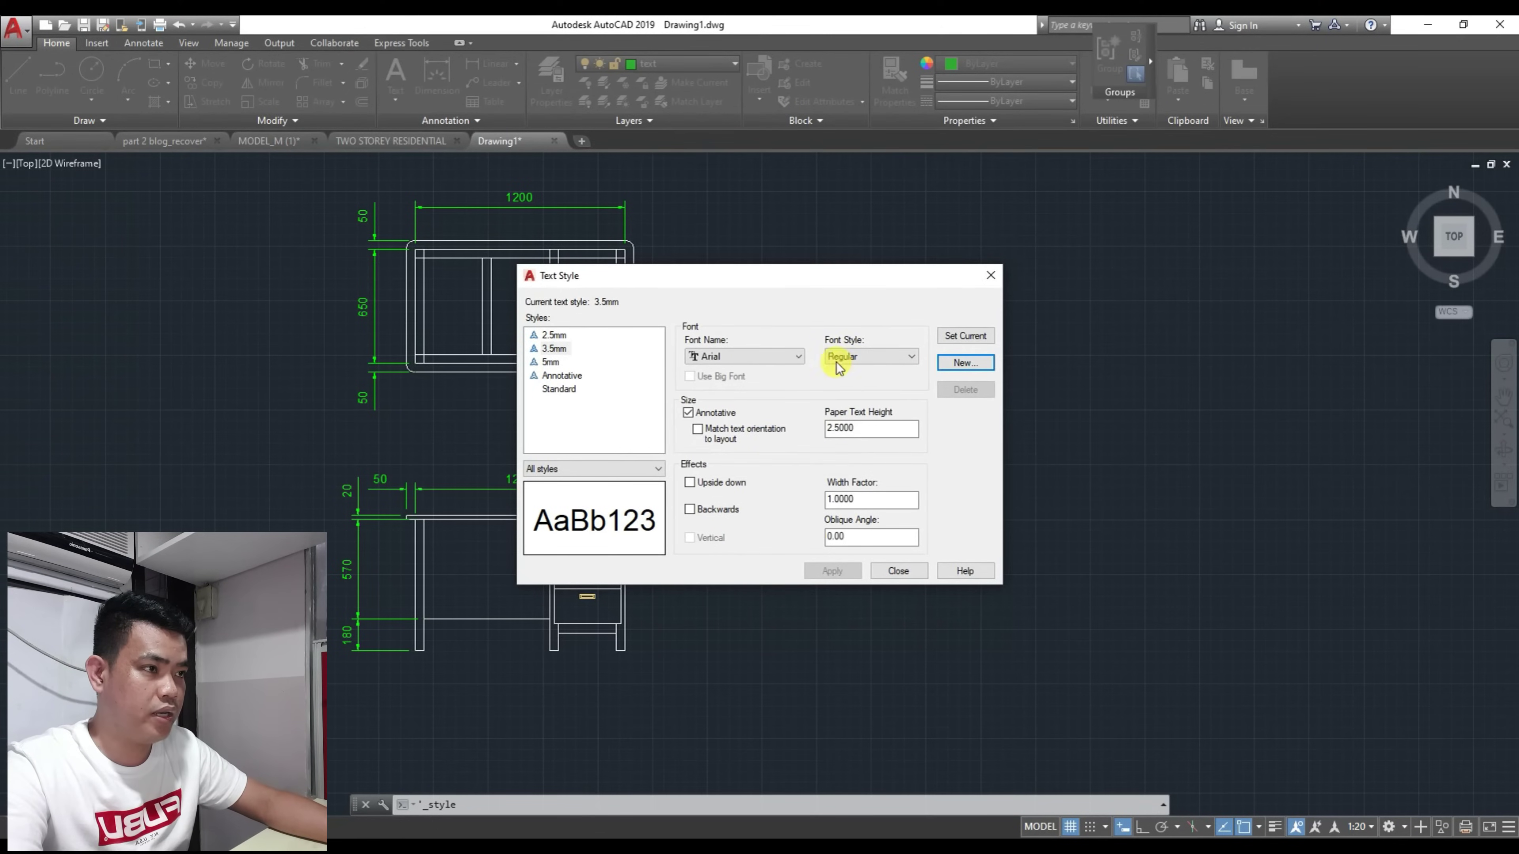
pyautogui.click(689, 413)
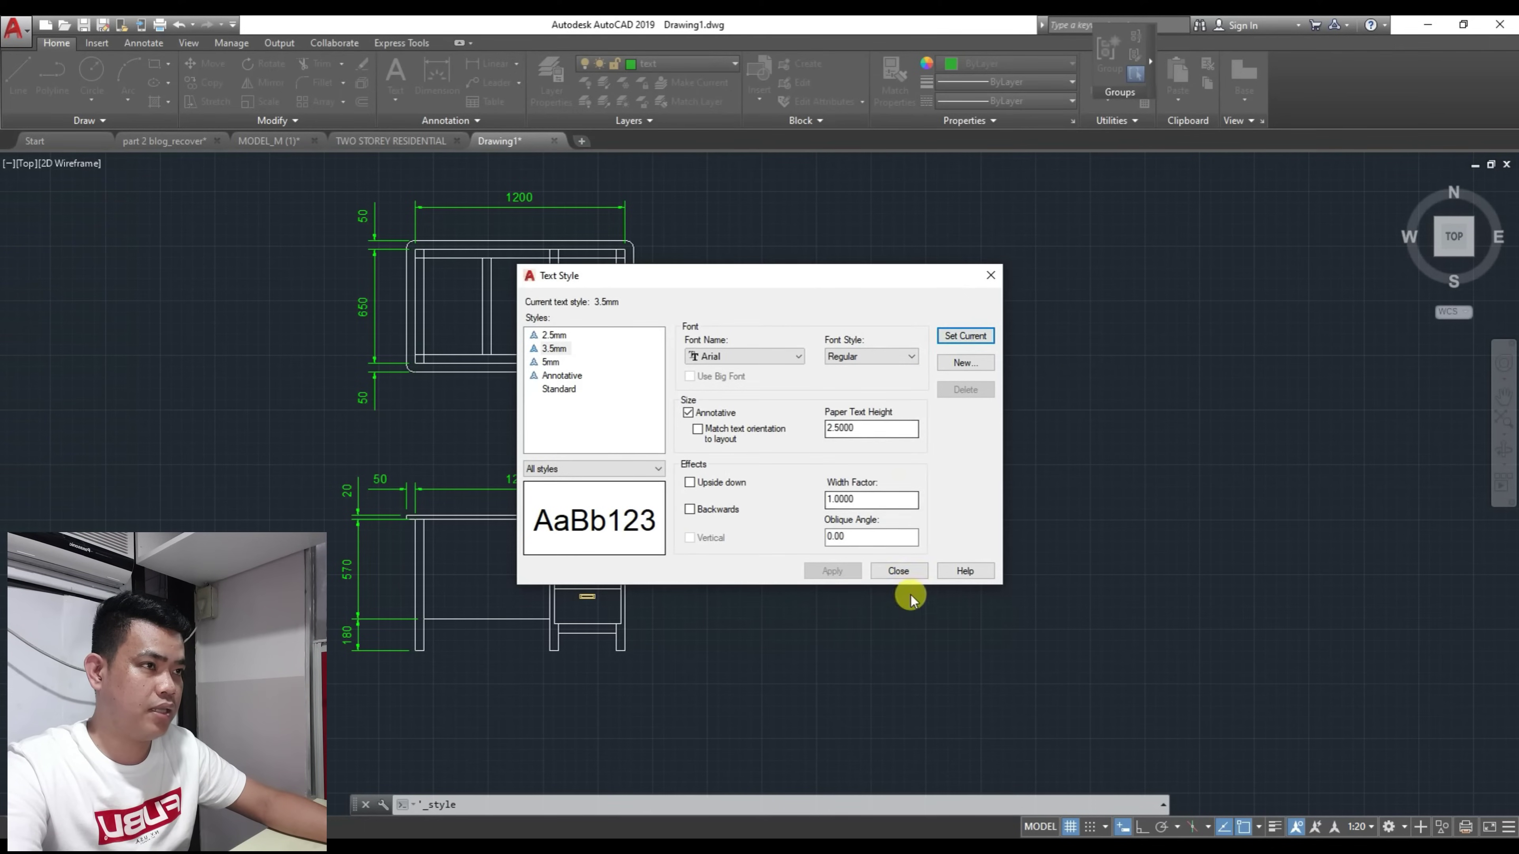
pyautogui.click(899, 571)
# Step: Place the multiline text "A" in the empty area below and to the right of the side view
pyautogui.scroll(4, 540, 443)
pyautogui.scroll(-4, 531, 487)
pyautogui.moveTo(539, 546); pyautogui.dragTo(574, 462, button='middle')
pyautogui.moveTo(906, 502)
pyautogui.mouseDown(button='middle')
pyautogui.moveTo(775, 502)
pyautogui.moveTo(692, 537)
pyautogui.mouseUp(button='middle')
pyautogui.moveTo(762, 475)
pyautogui.mouseDown(button='middle')
pyautogui.moveTo(709, 522)
pyautogui.moveTo(656, 523)
pyautogui.mouseUp(button='middle')
pyautogui.scroll(-3, 702, 536)
pyautogui.scroll(3, 700, 544)
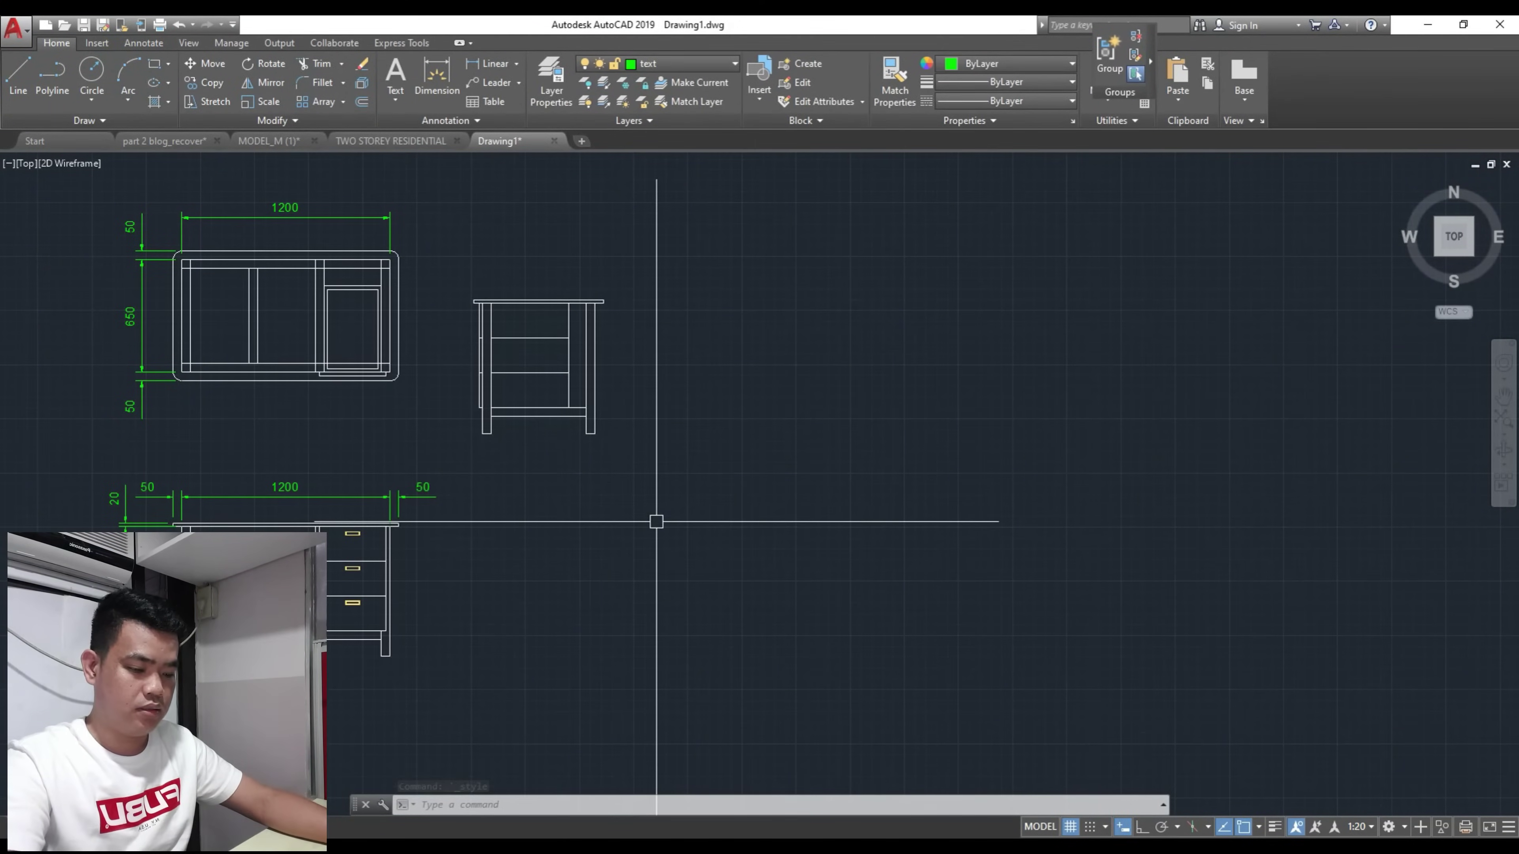
pyautogui.press('Return')
pyautogui.scroll(2, 658, 527)
pyautogui.click(640, 508)
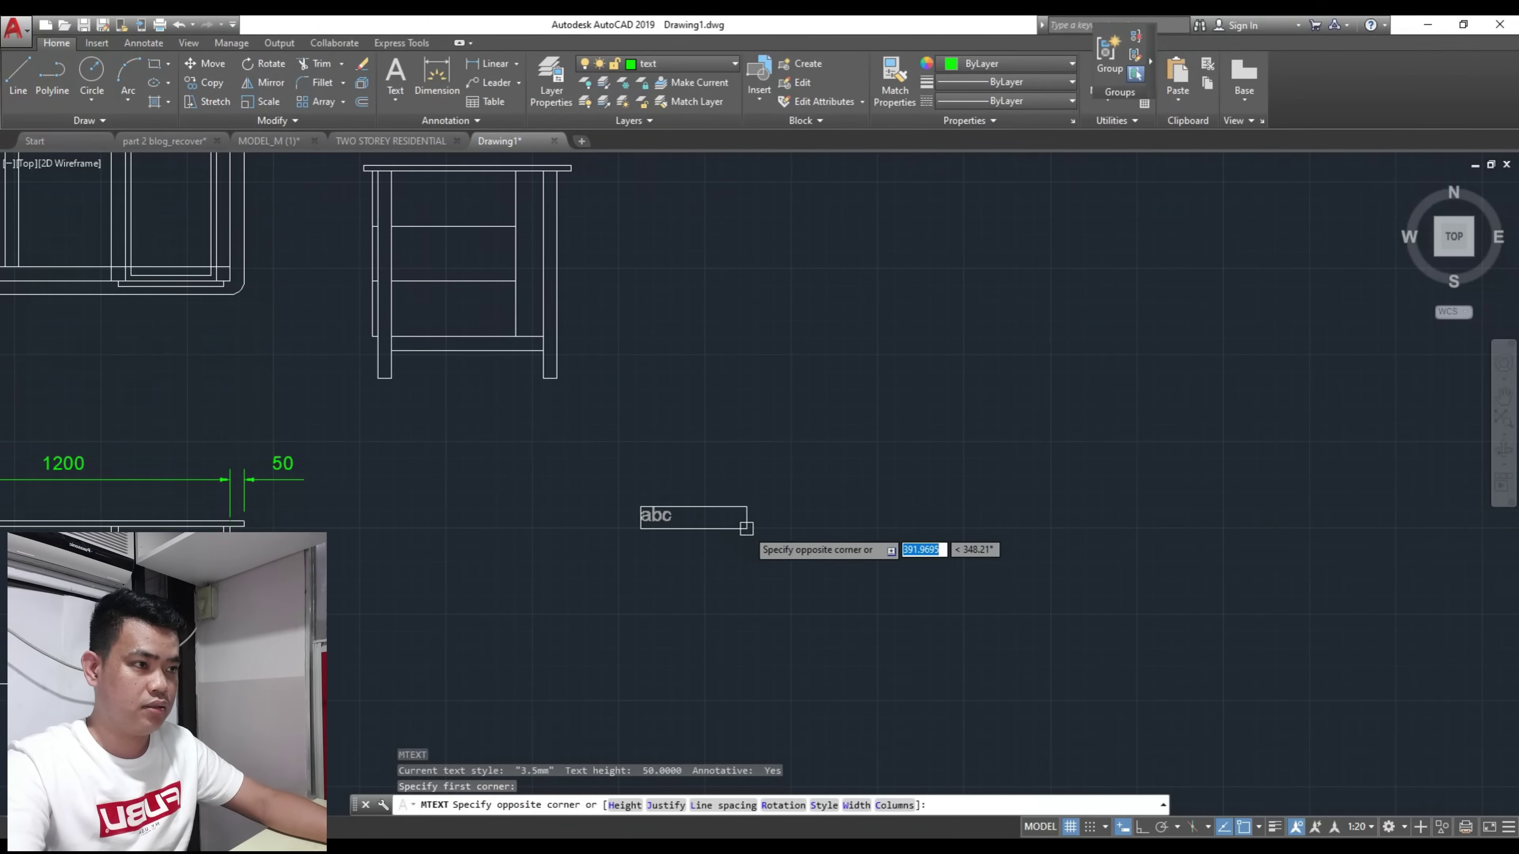
pyautogui.click(746, 530)
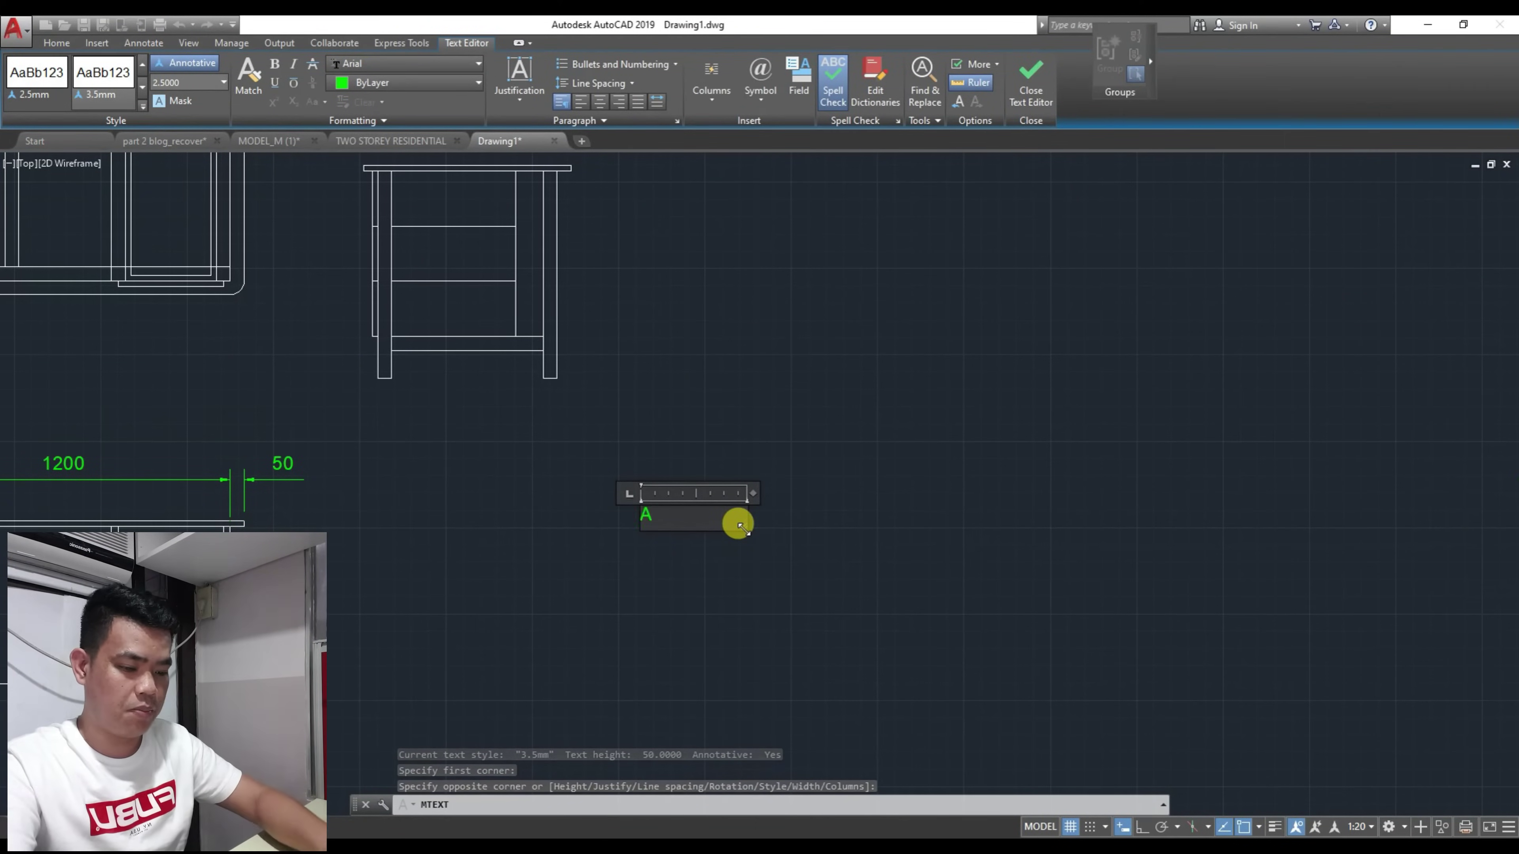
pyautogui.click(663, 539)
# Step: Draw a circle around the letter A, centred on the letter, to form a grid bubble
pyautogui.scroll(5, 641, 519)
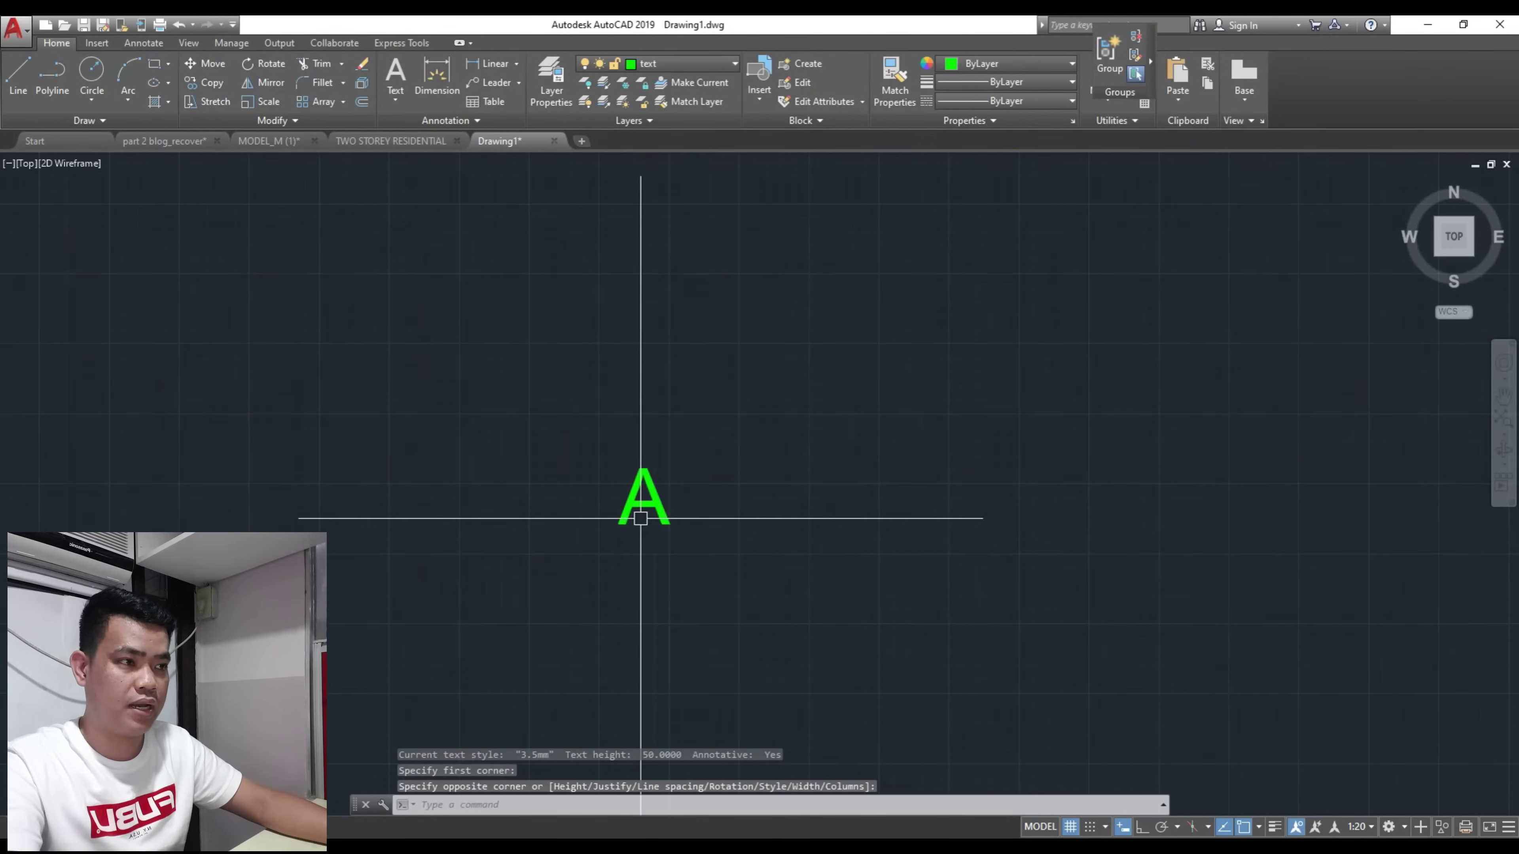
pyautogui.press('Return')
pyautogui.click(644, 499)
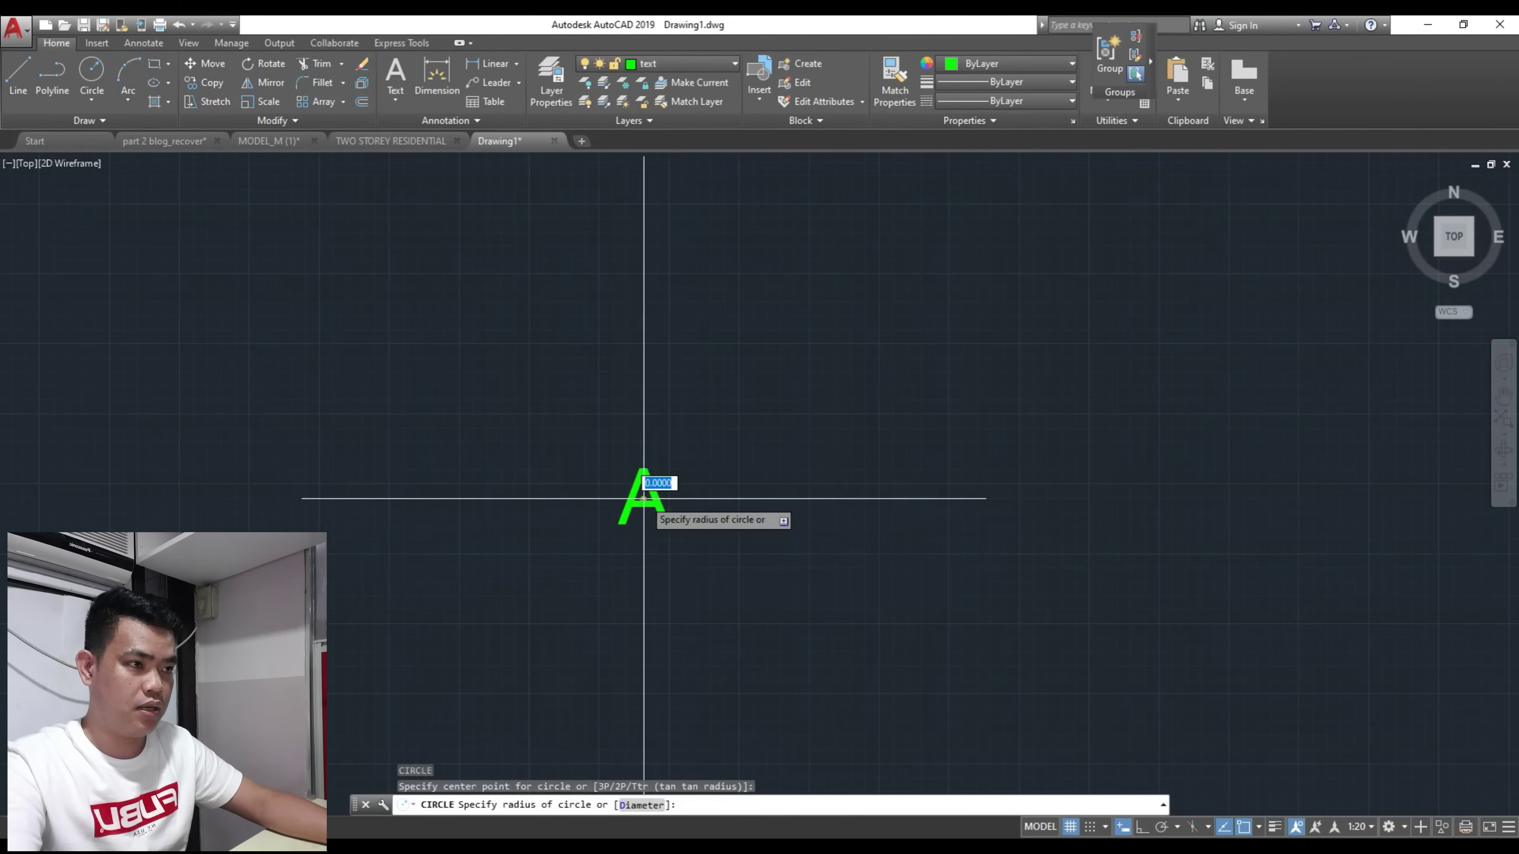
pyautogui.click(644, 561)
pyautogui.scroll(3, 634, 508)
pyautogui.press('Escape')
# Step: Change the justification of the letter A inside the circle with JUSTIFYTEXT
pyautogui.click(623, 512)
pyautogui.moveTo(624, 513); pyautogui.dragTo(599, 484, button='middle')
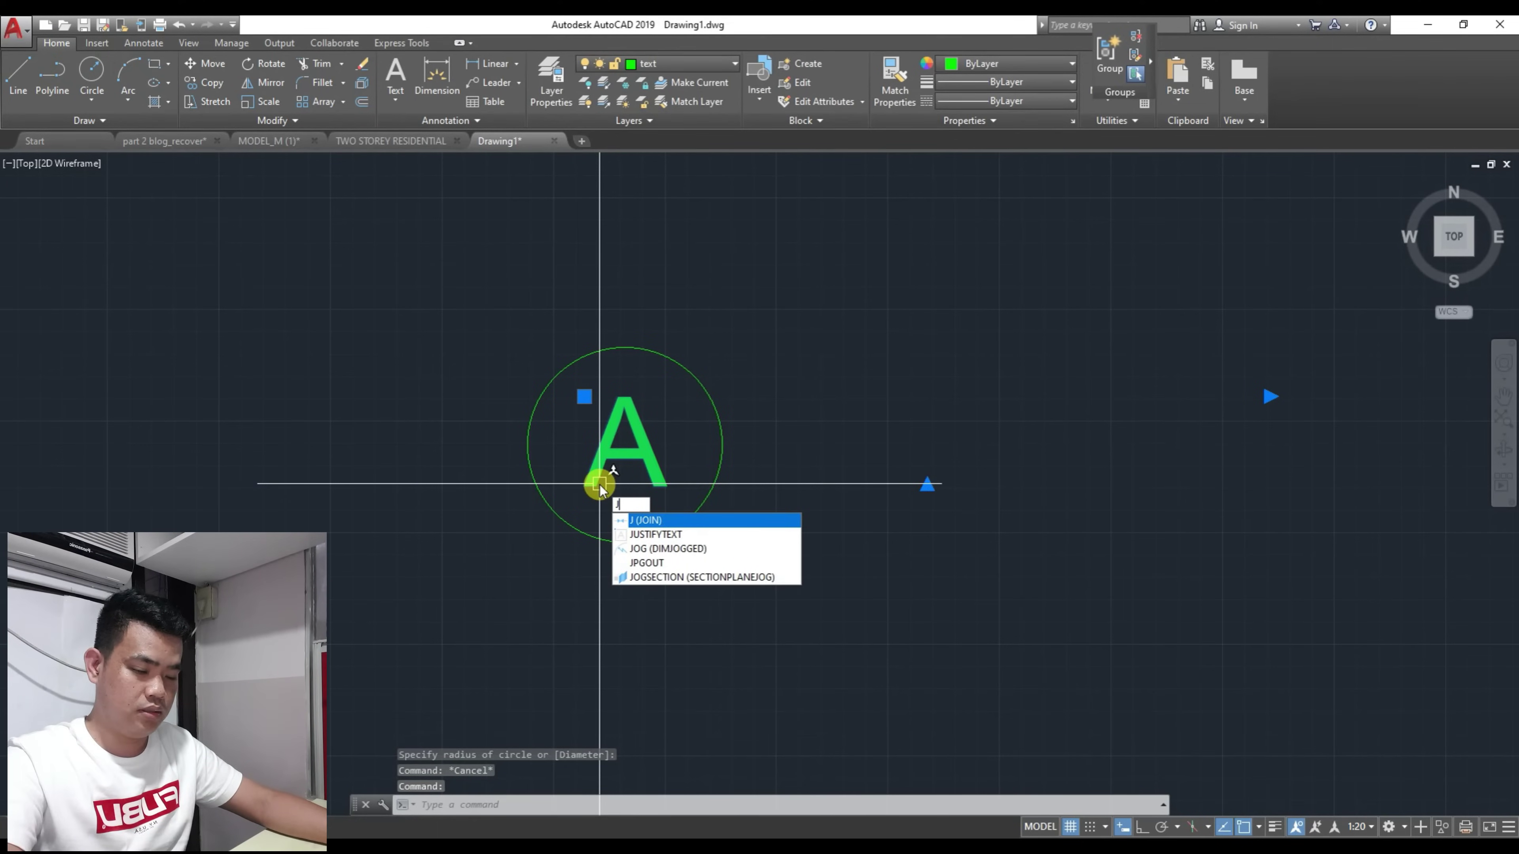
pyautogui.write('US')
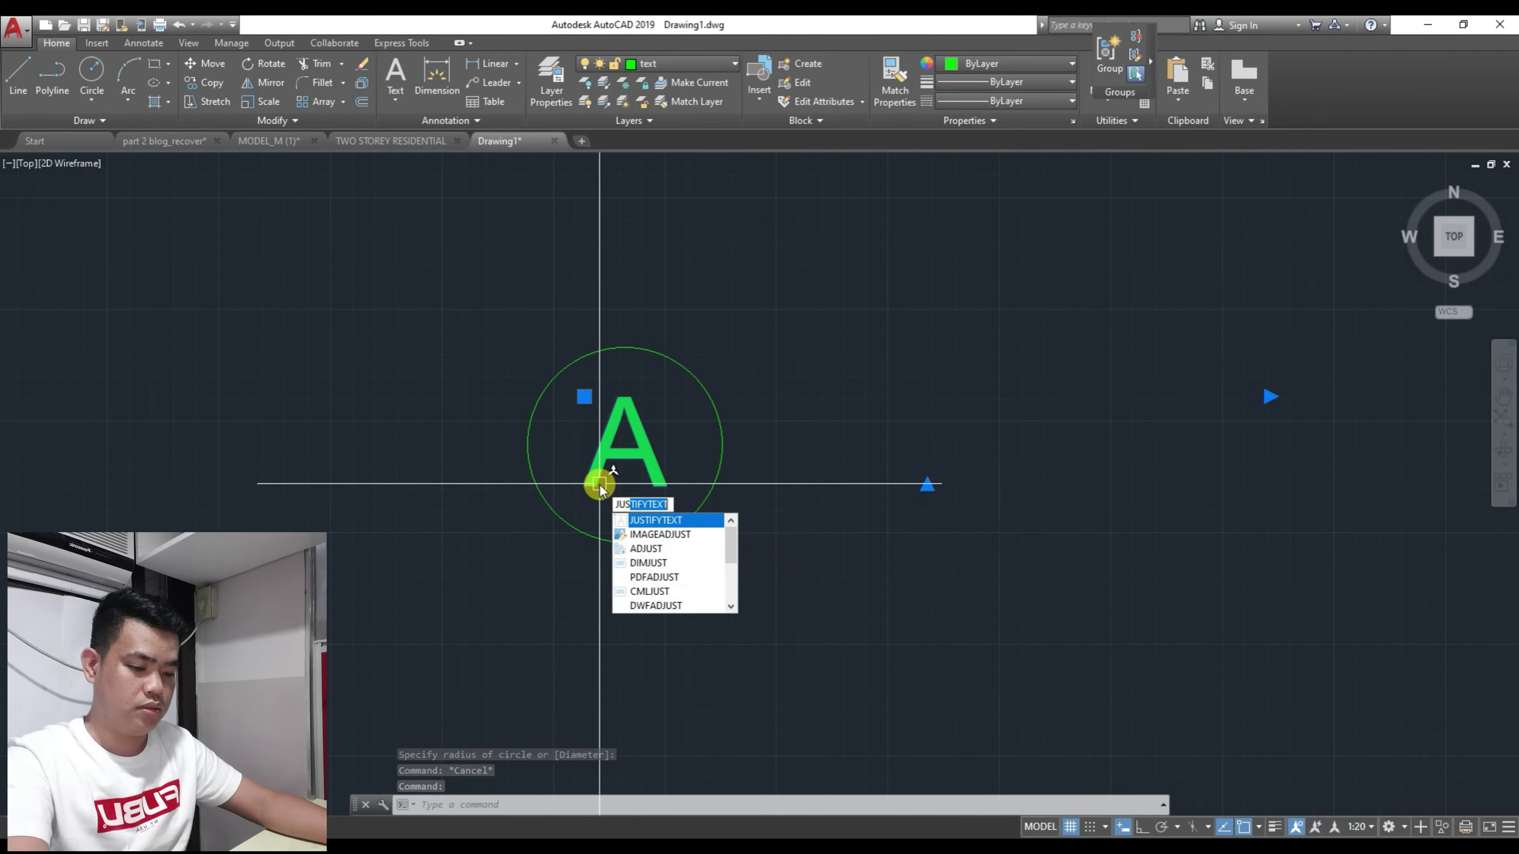
pyautogui.press('Return')
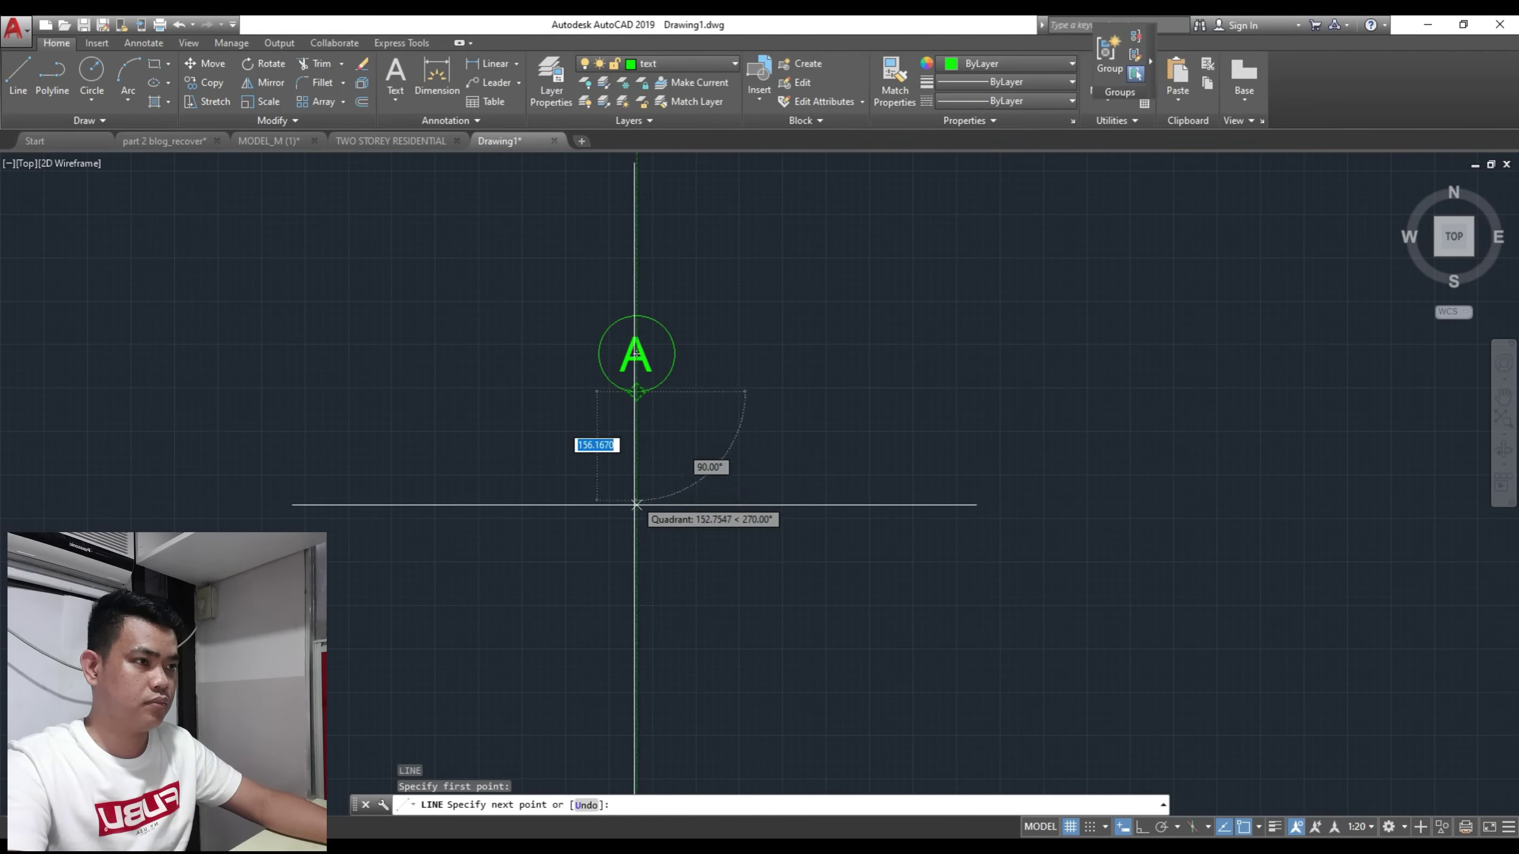
# Step: Draw a vertical line straight down from the bubble's bottom quadrant
pyautogui.click(636, 595)
pyautogui.press('Escape')
pyautogui.press('Escape')
pyautogui.scroll(-3, 688, 601)
pyautogui.click(742, 573)
pyautogui.click(625, 449)
pyautogui.scroll(8, 641, 554)
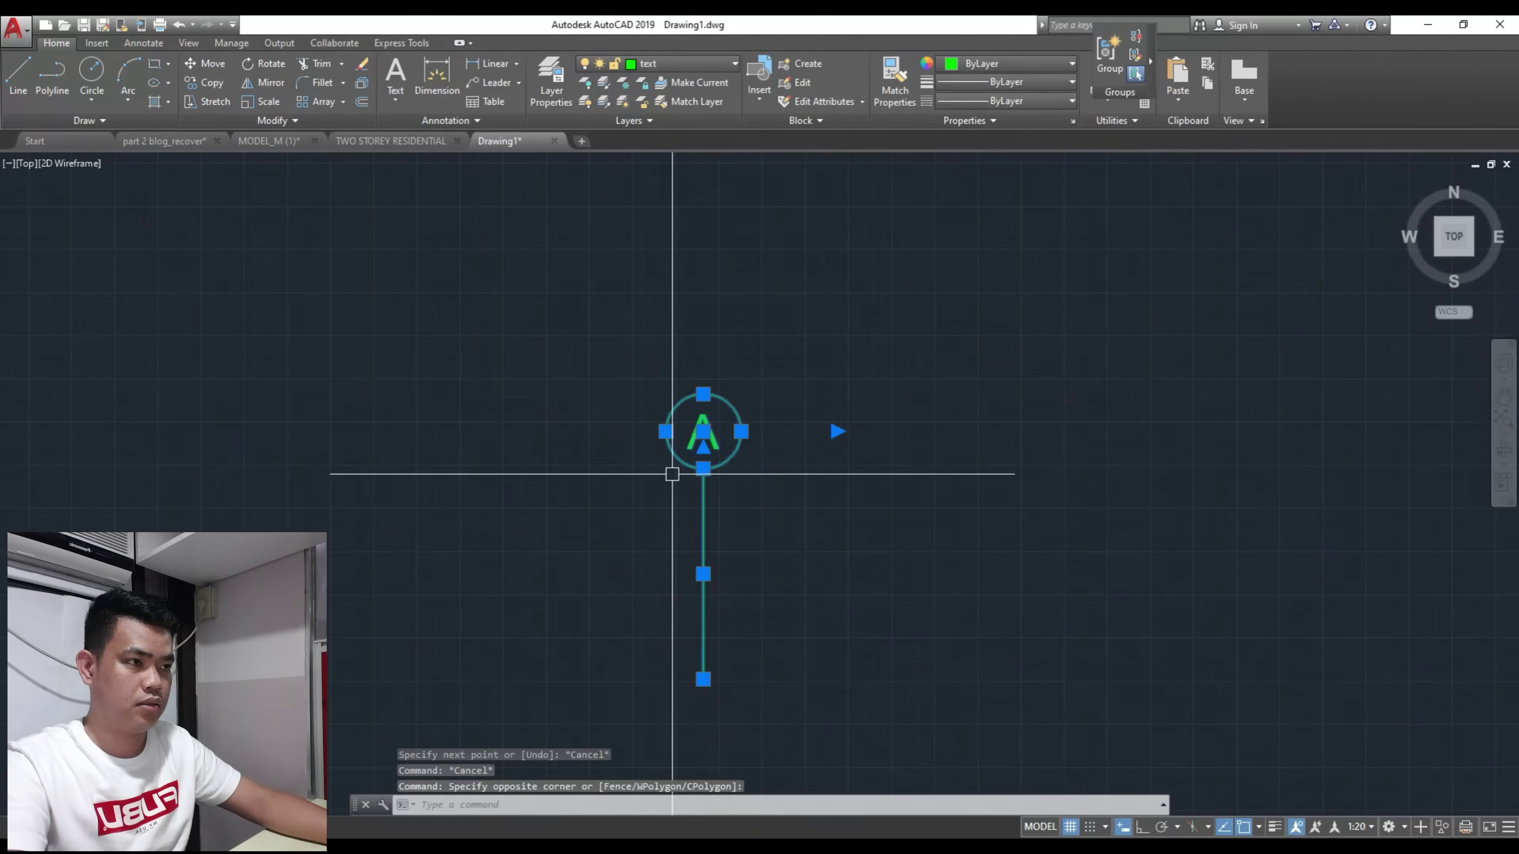
pyautogui.press('Escape')
# Step: Move the A bubble and its line from the line's upper part to the left end of the plan's 1200 dimension
pyautogui.scroll(-8, 675, 437)
pyautogui.click(746, 546)
pyautogui.click(607, 393)
pyautogui.scroll(2, 644, 512)
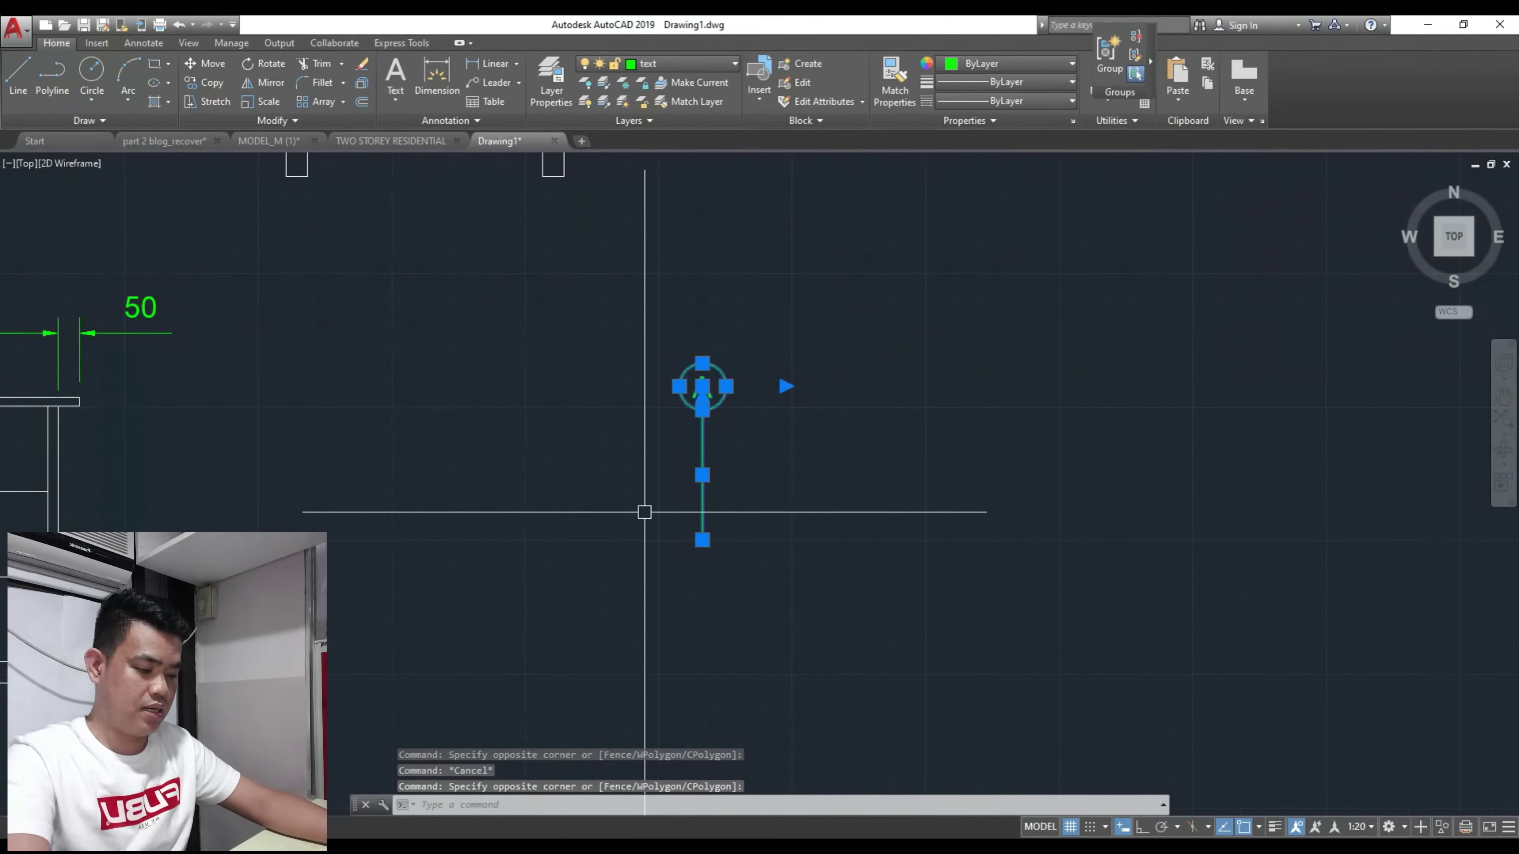
pyautogui.write('m')
pyautogui.press('Return')
pyautogui.click(702, 453)
pyautogui.scroll(-8, 740, 514)
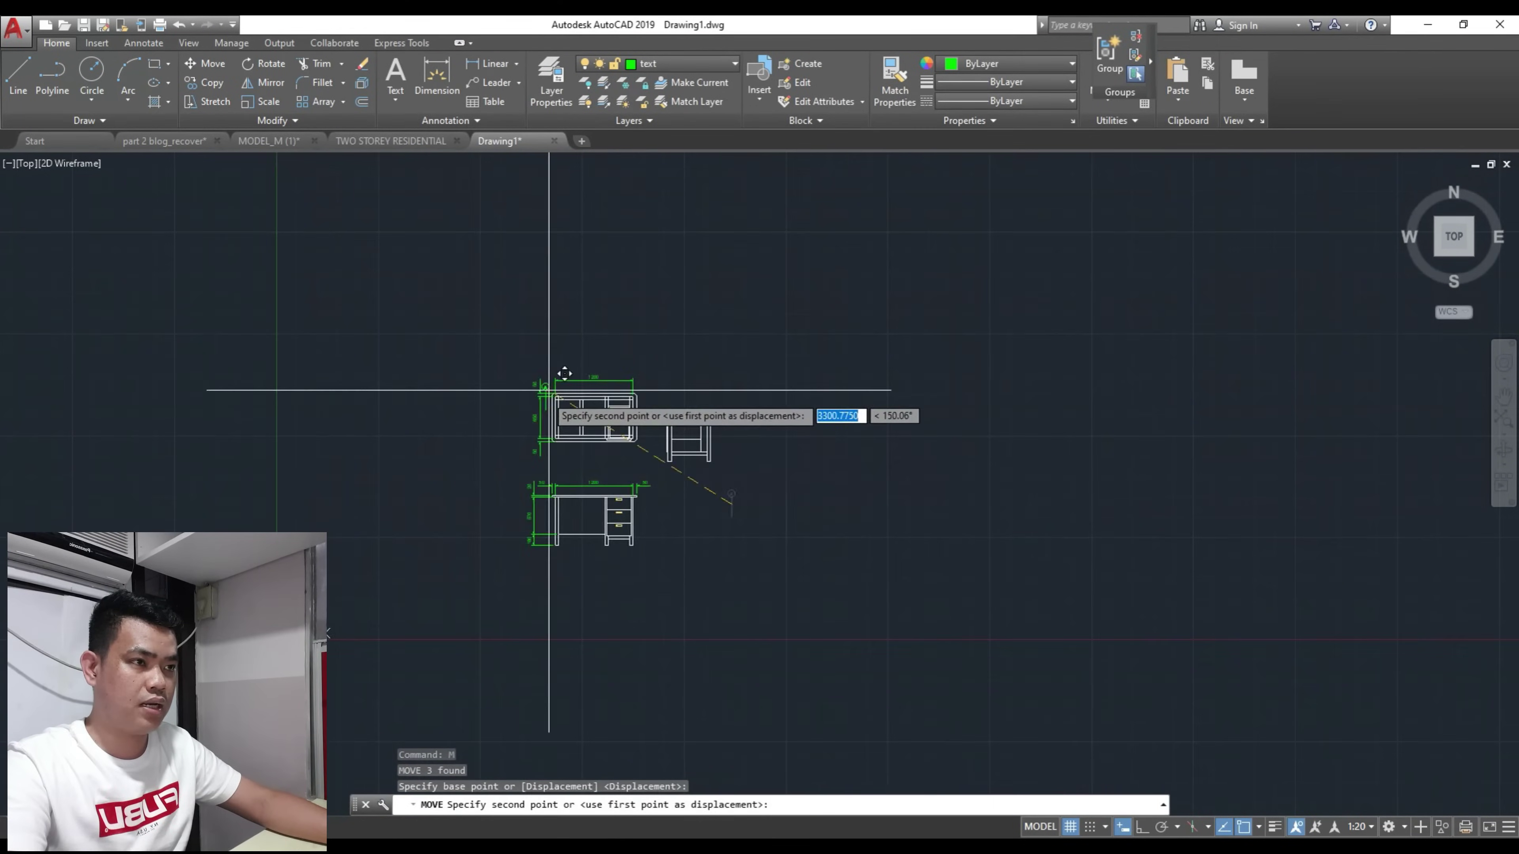
pyautogui.scroll(10, 550, 392)
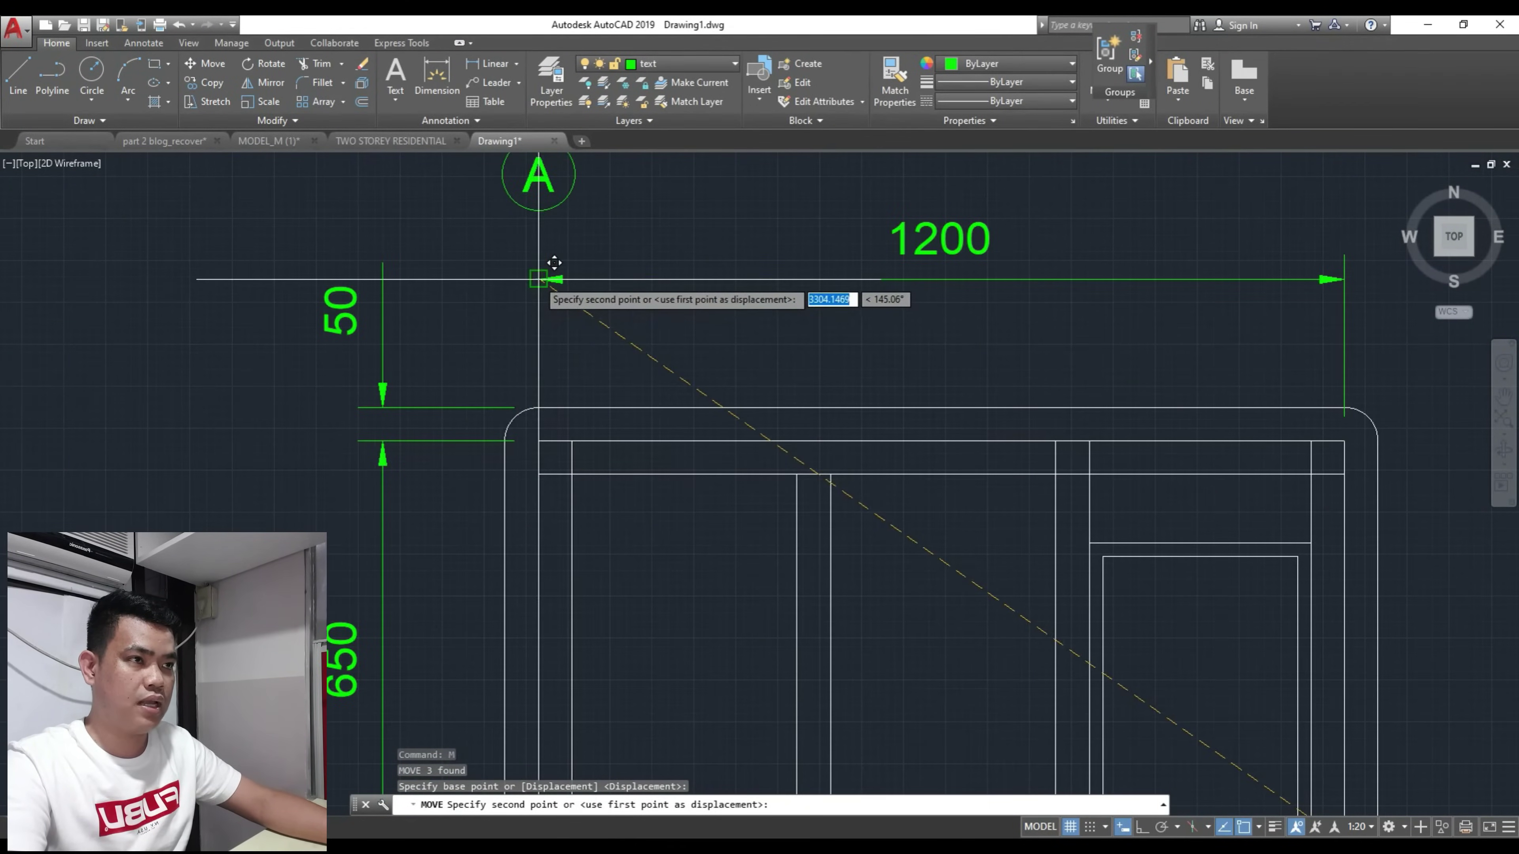
pyautogui.click(540, 280)
pyautogui.press('Escape')
# Step: Stretch the lower end of the A grid line vertically down past the bottom edge of the plan view
pyautogui.scroll(-3, 541, 297)
pyautogui.click(541, 276)
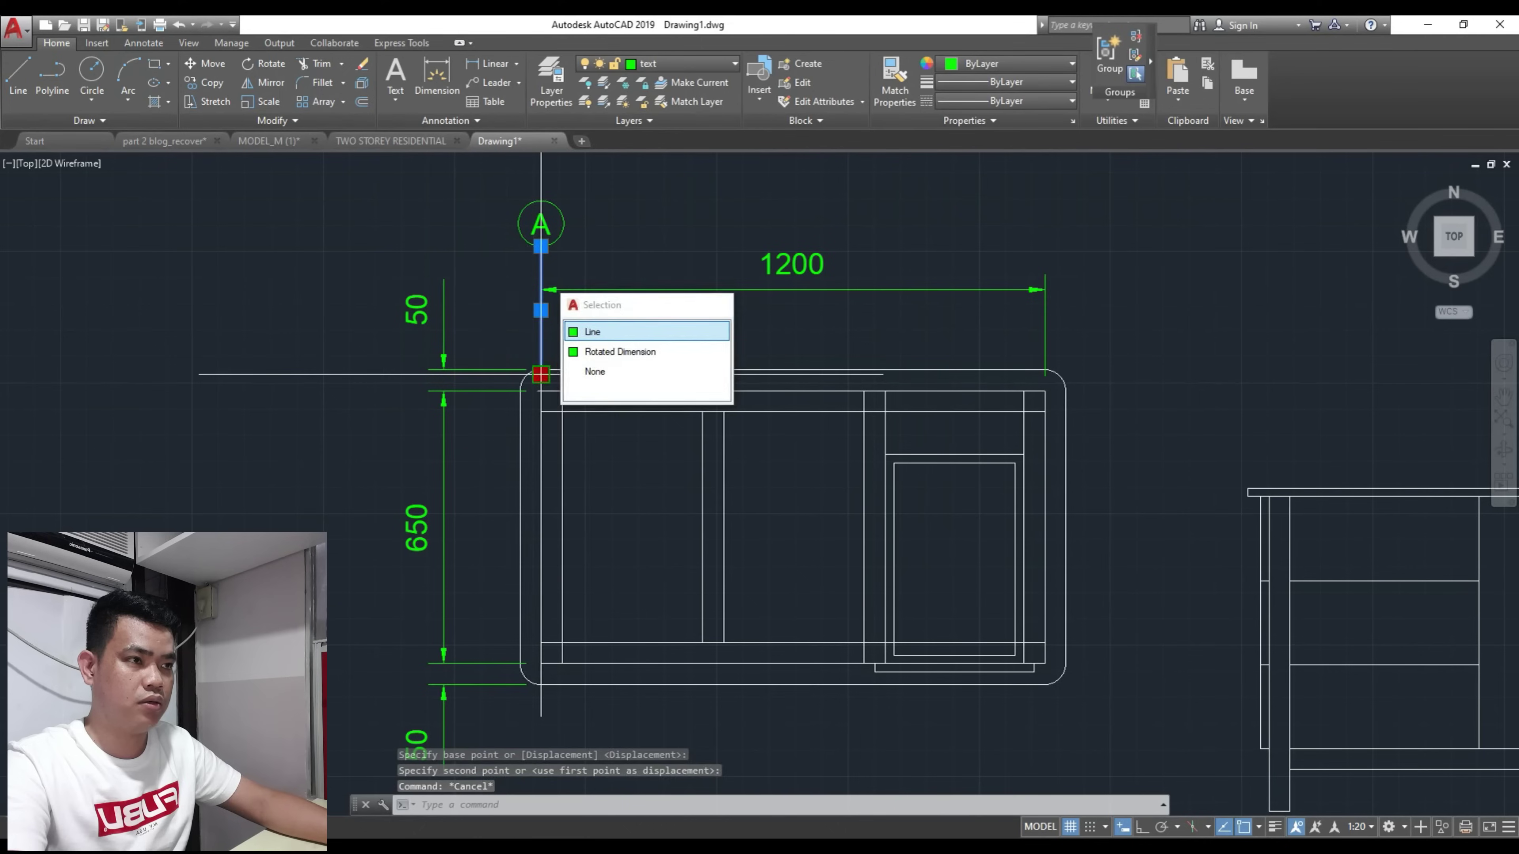
pyautogui.click(540, 375)
pyautogui.moveTo(517, 697); pyautogui.dragTo(508, 552, button='middle')
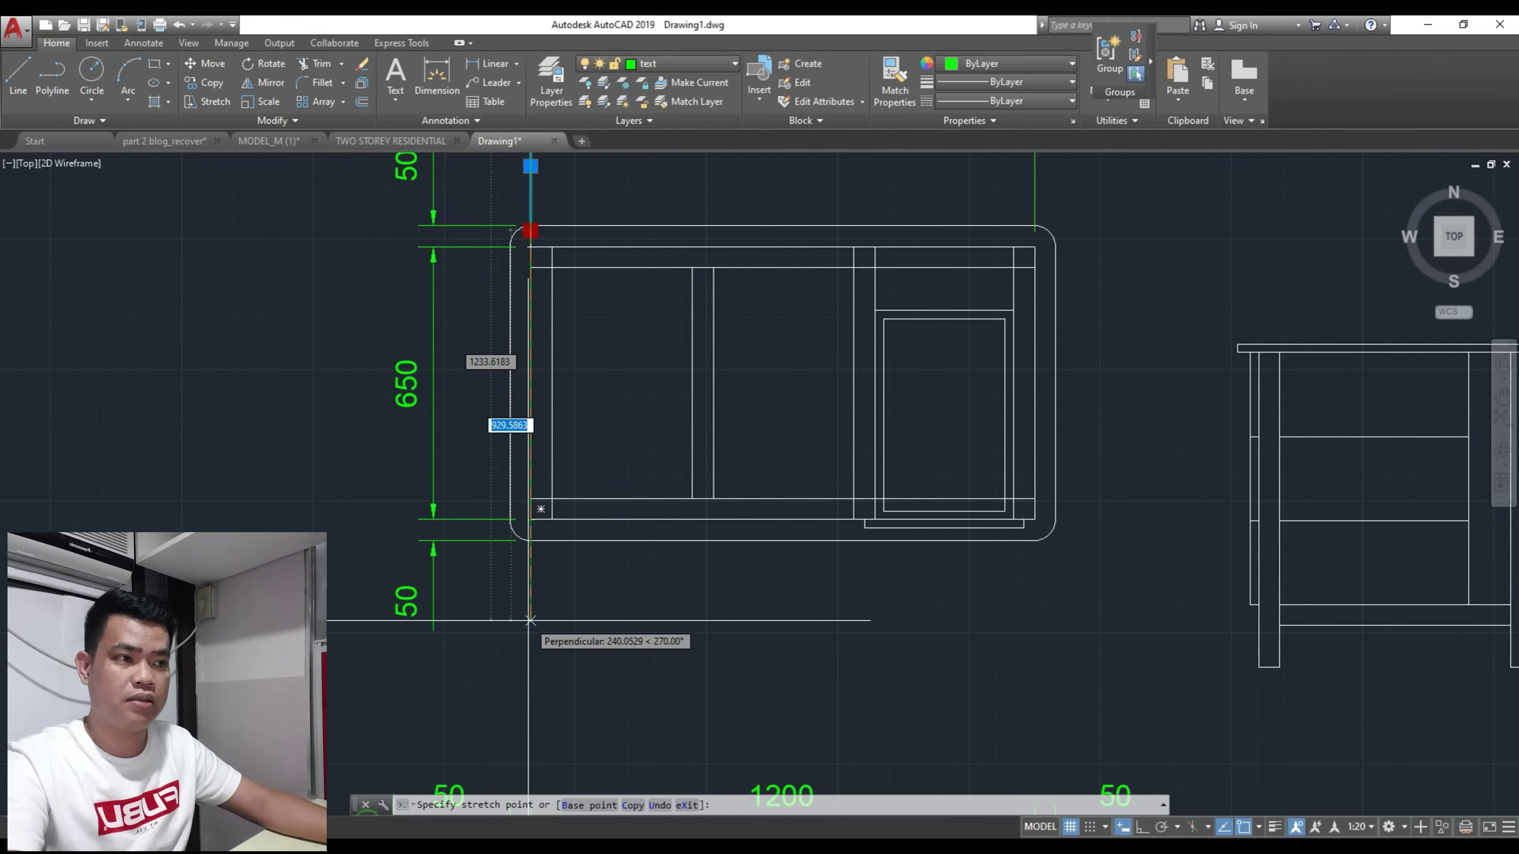
pyautogui.scroll(-3, 531, 616)
pyautogui.scroll(3, 533, 465)
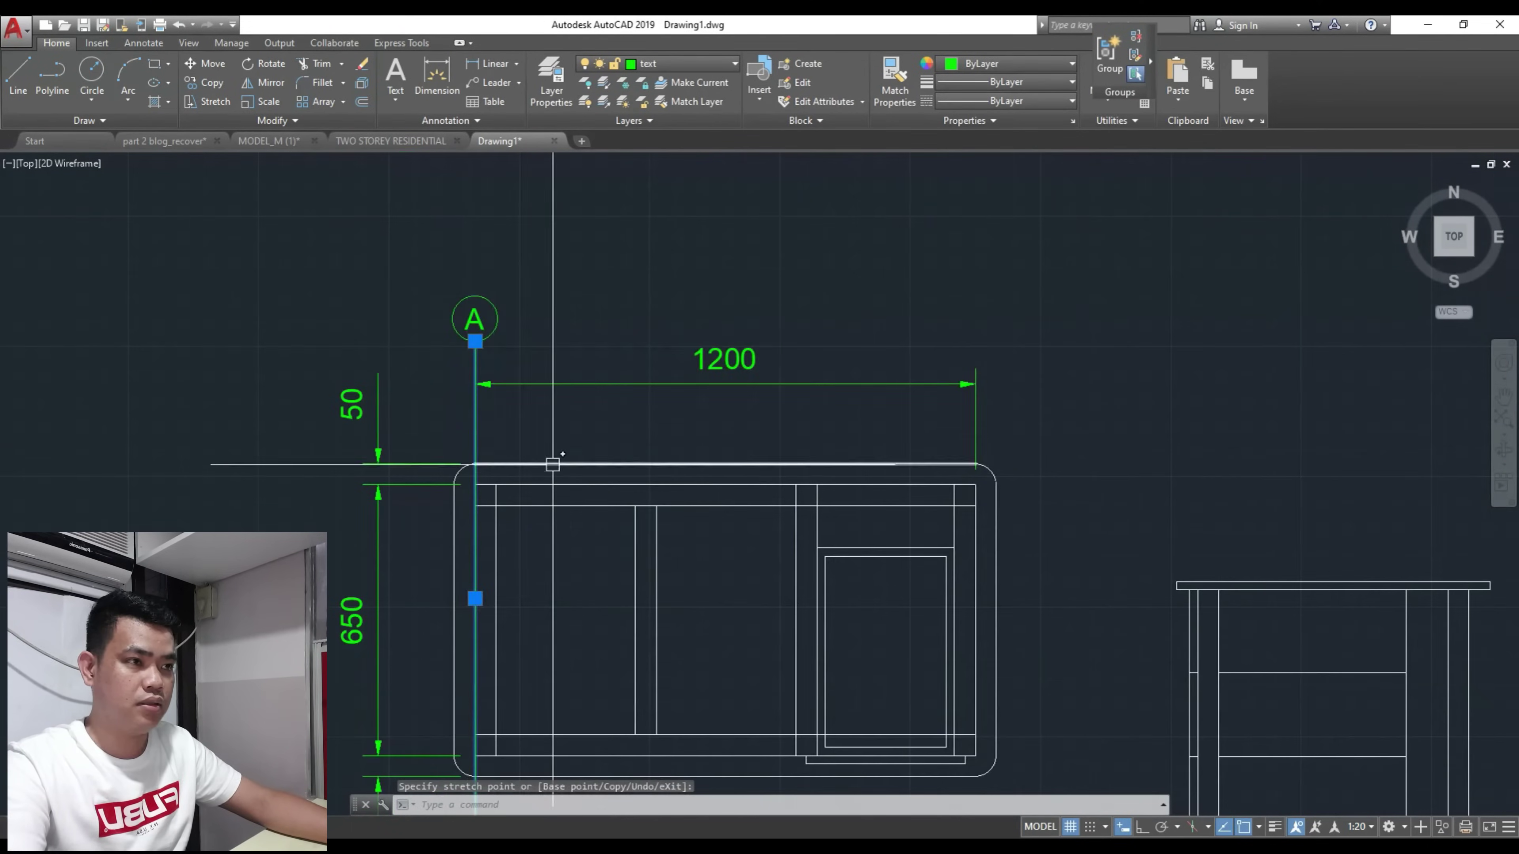
pyautogui.press('Escape')
# Step: Copy the A bubble and grid line from the left end of the plan's 1200 dimension to its right end
pyautogui.click(523, 350)
pyautogui.click(469, 296)
pyautogui.moveTo(451, 455); pyautogui.dragTo(491, 390, button='middle')
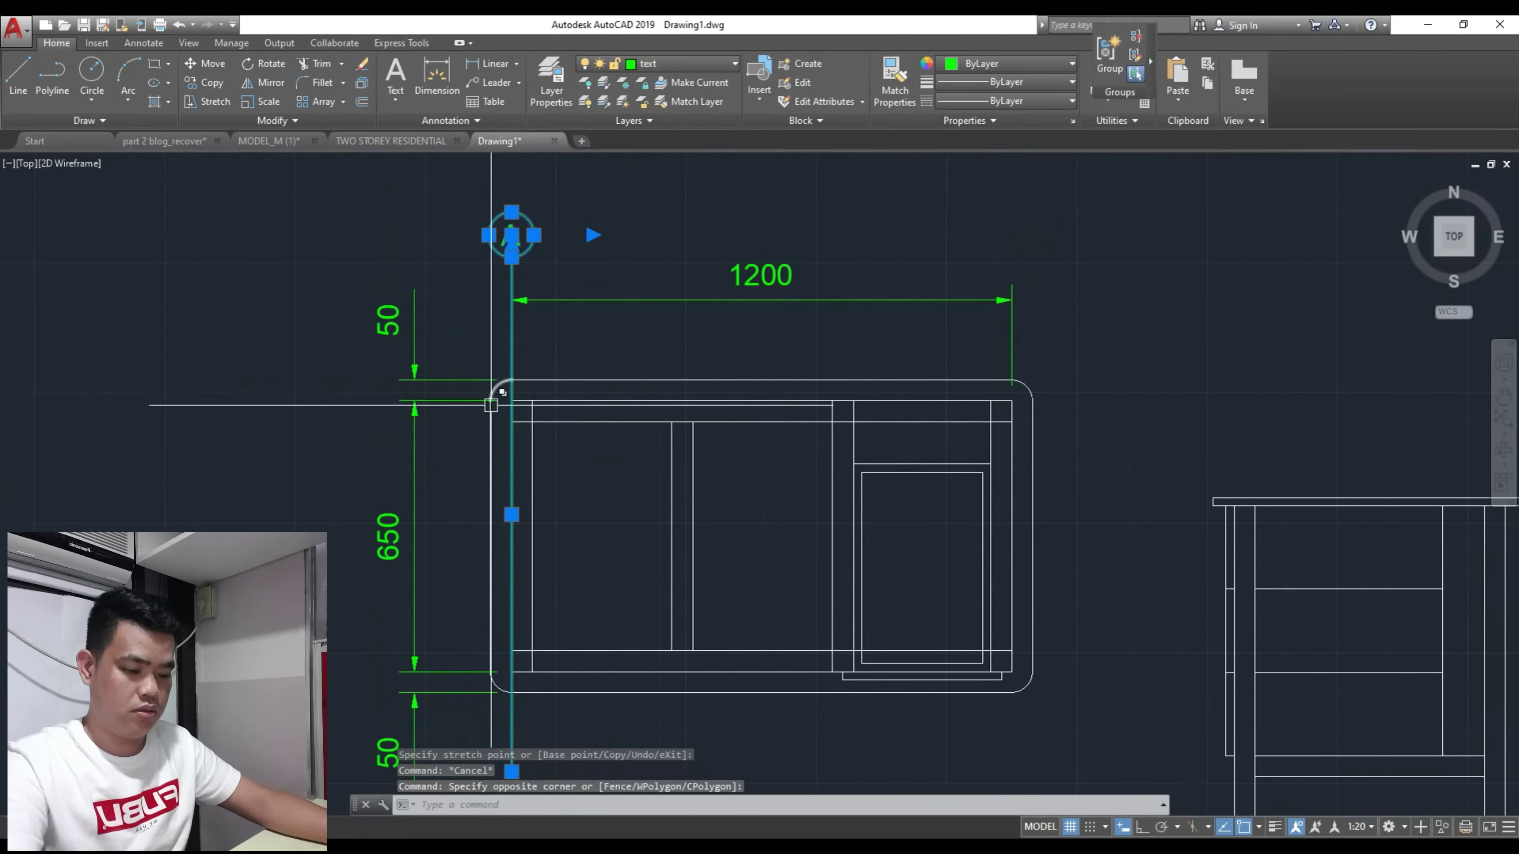
pyautogui.write('CO')
pyautogui.press('Return')
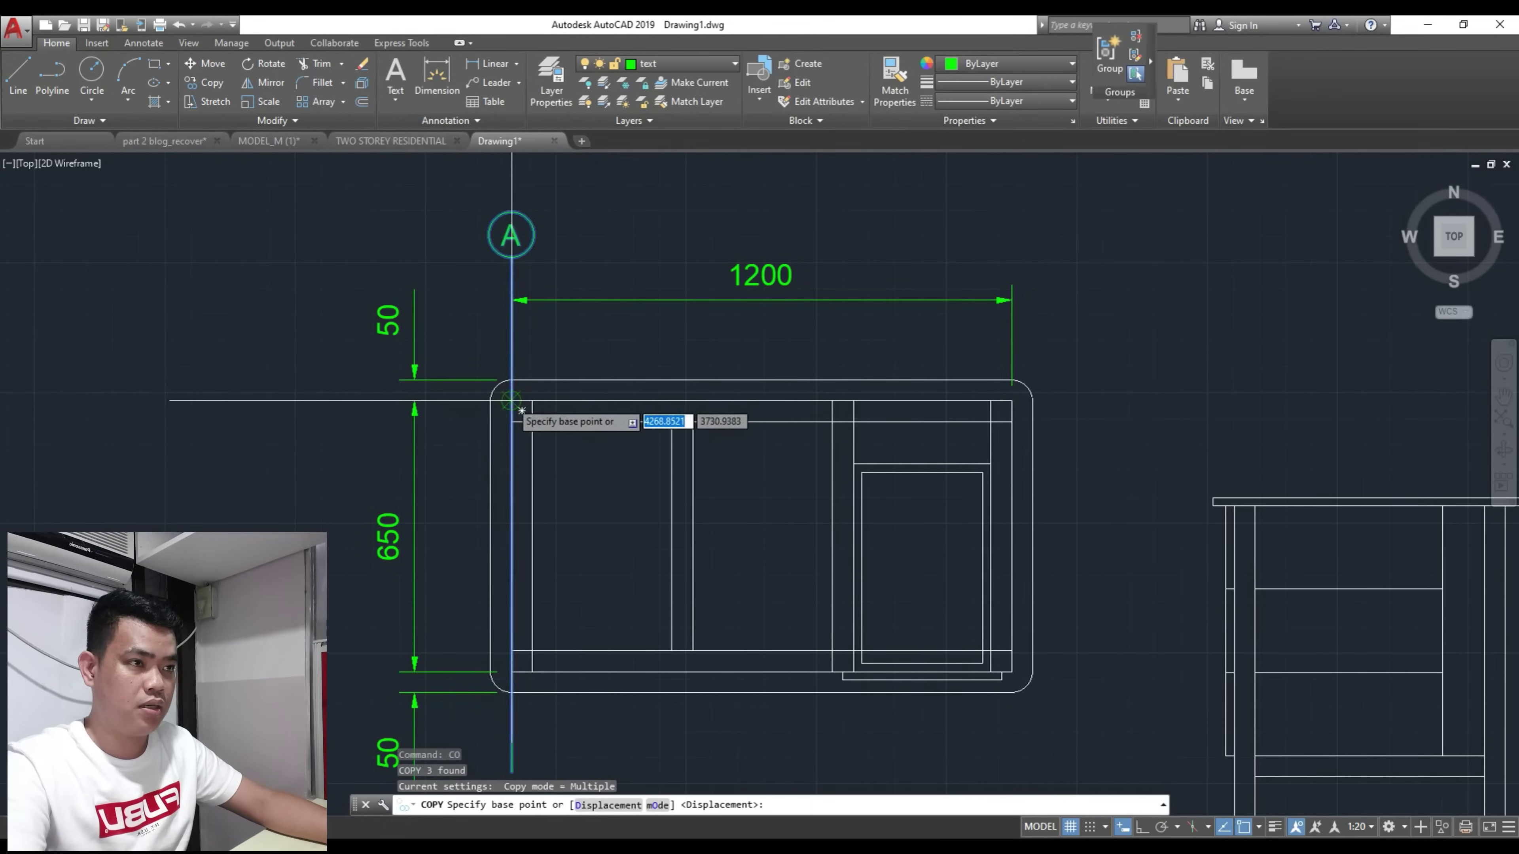
pyautogui.click(511, 401)
pyautogui.press('Return')
# Step: Change the letter in the copied right-hand bubble to B
pyautogui.scroll(2, 1025, 212)
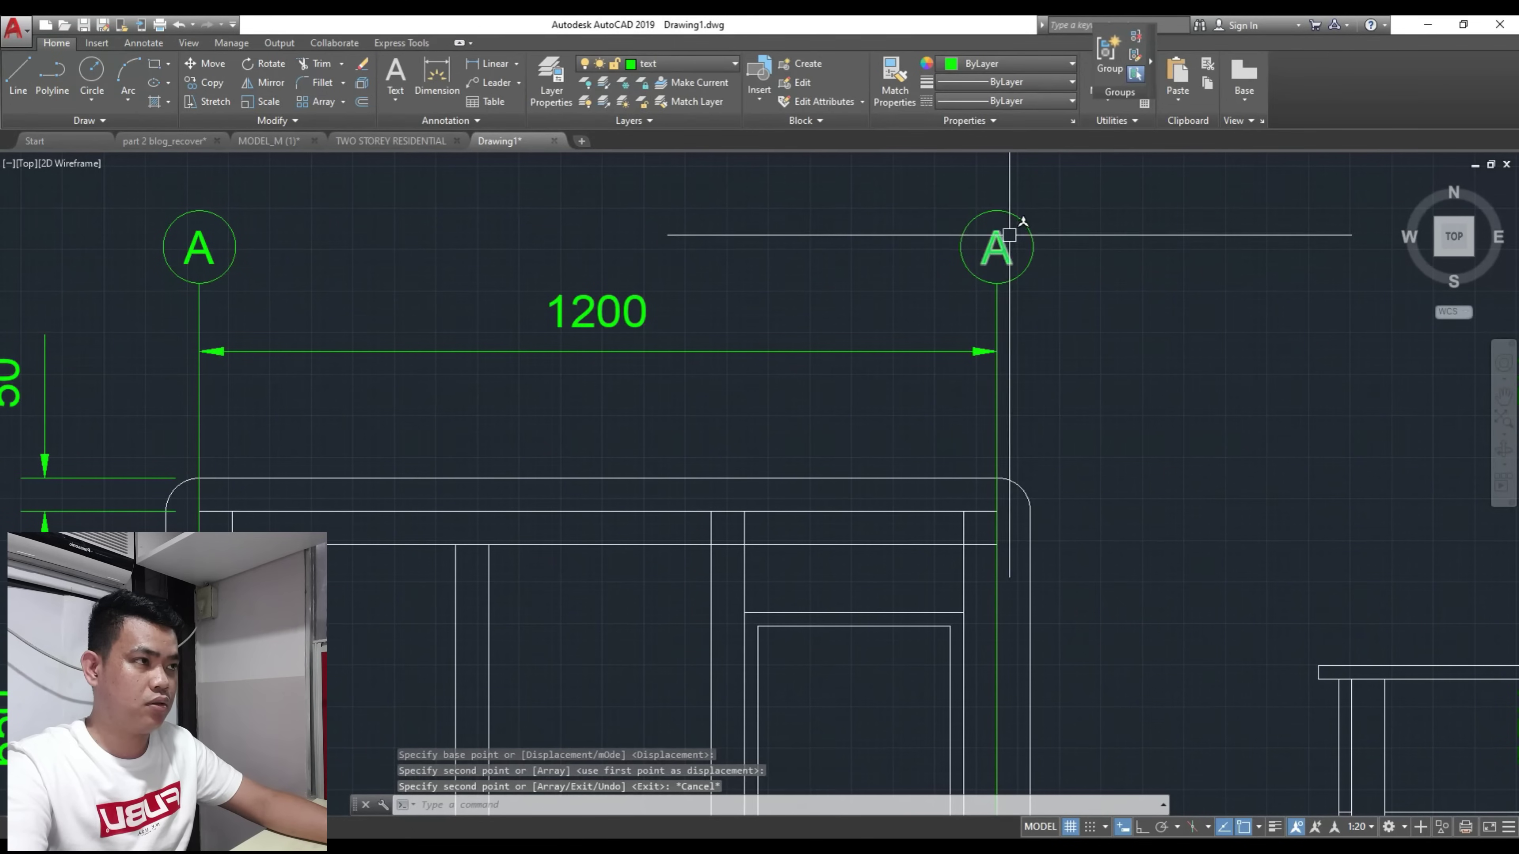
pyautogui.press('Escape')
pyautogui.doubleClick(1006, 250)
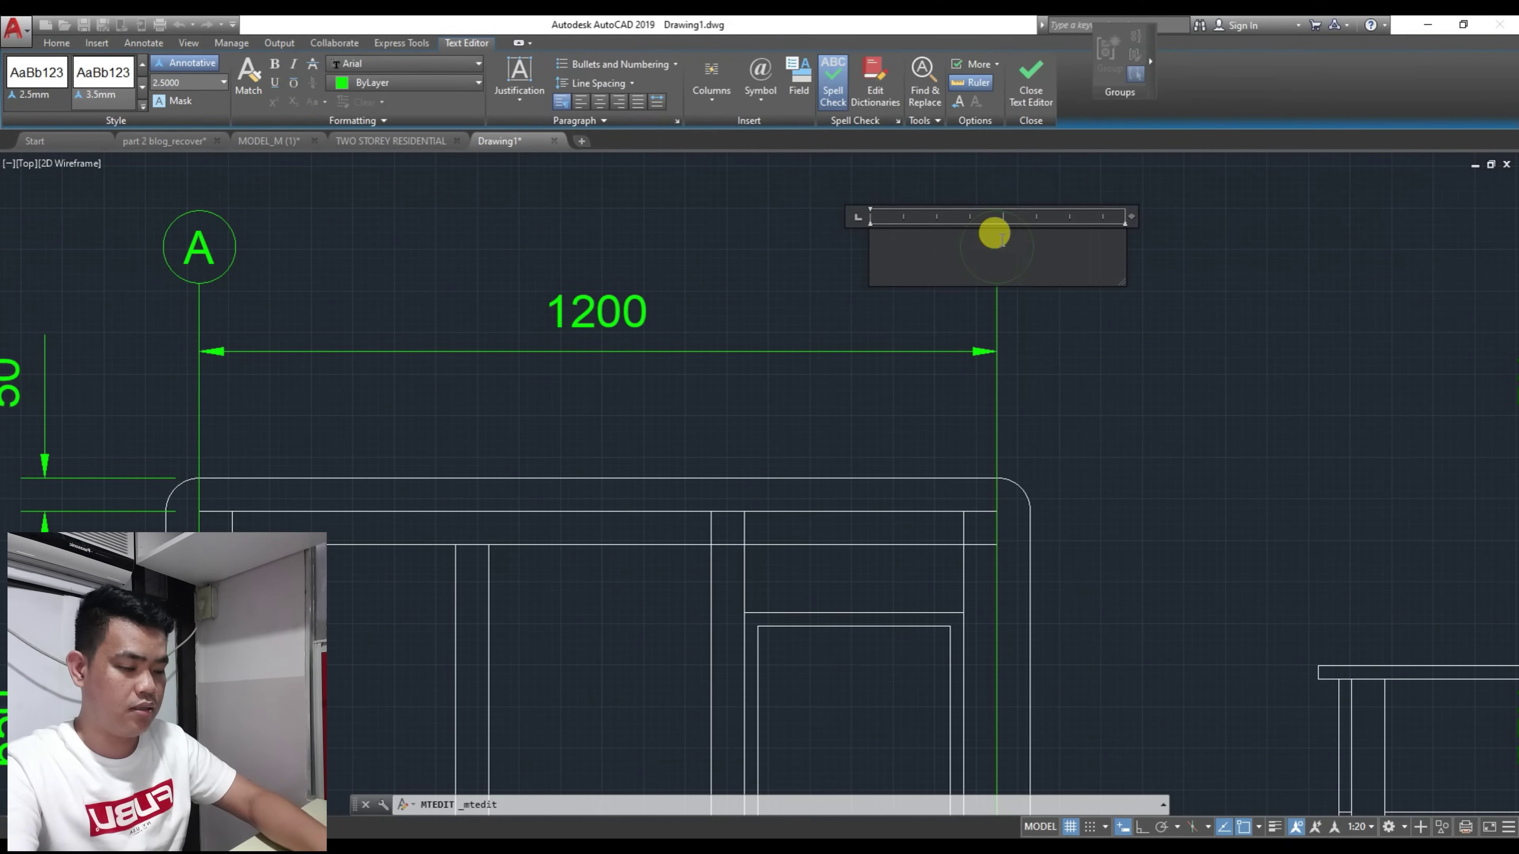
pyautogui.click(812, 286)
pyautogui.press('Escape')
# Step: Copy the A bubble and grid line into the empty space left of the plan view
pyautogui.scroll(-3, 861, 398)
pyautogui.moveTo(742, 510); pyautogui.dragTo(726, 484, button='middle')
pyautogui.scroll(2, 725, 458)
pyautogui.scroll(2, 596, 256)
pyautogui.click(666, 287)
pyautogui.click(543, 254)
pyautogui.moveTo(542, 254); pyautogui.dragTo(716, 282, button='middle')
pyautogui.write('C')
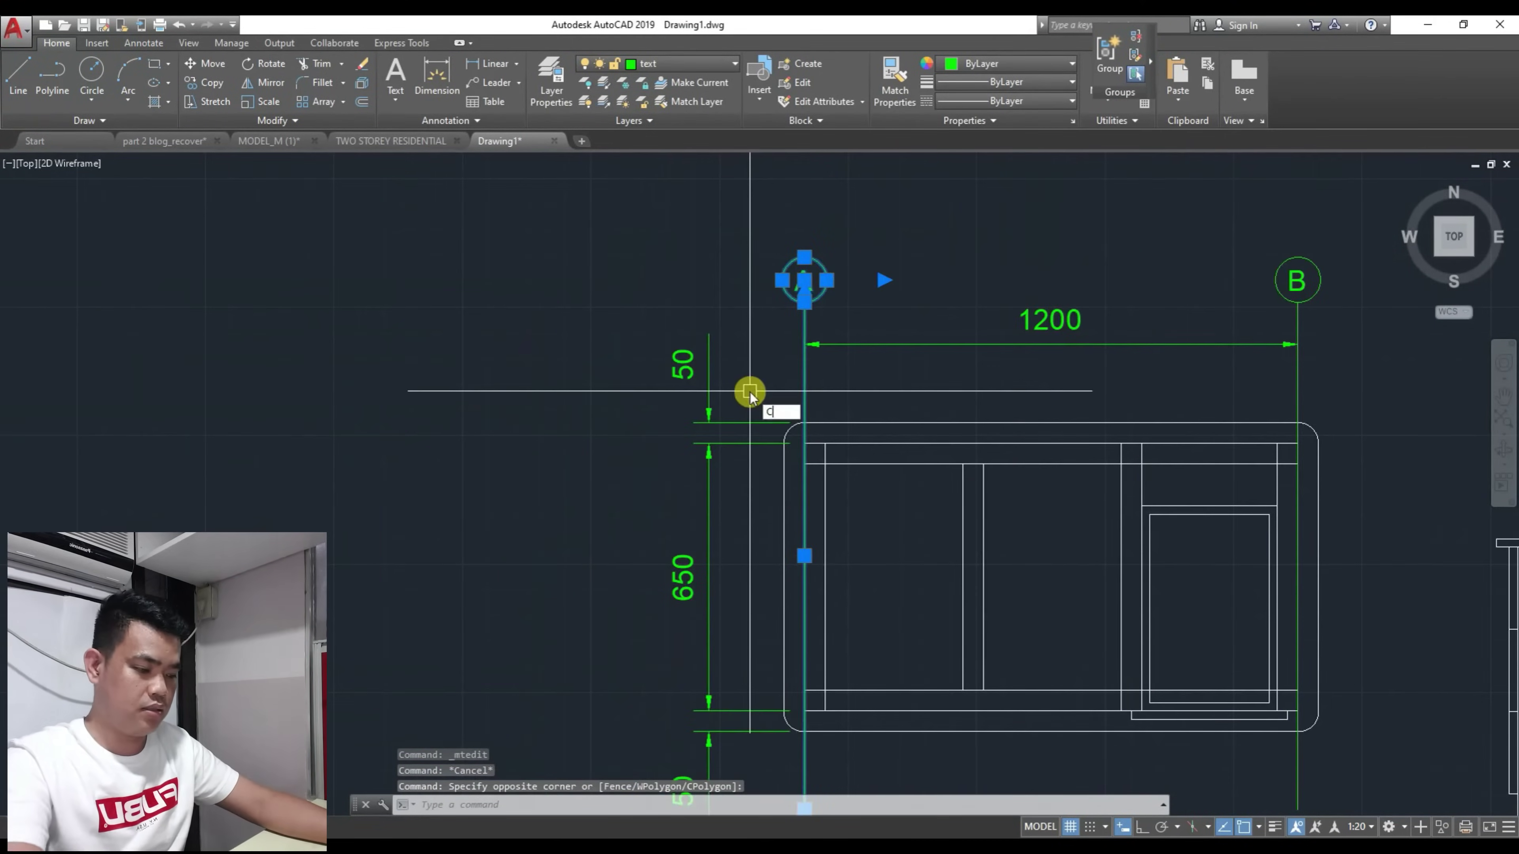
pyautogui.write('O')
pyautogui.press('Return')
pyautogui.click(754, 388)
pyautogui.scroll(-5, 753, 389)
pyautogui.click(491, 415)
pyautogui.press('Escape')
pyautogui.press('Escape')
# Step: Rotate the copied A bubble and line left of the plan view about a base point beside the line
pyautogui.scroll(5, 500, 411)
pyautogui.click(592, 416)
pyautogui.click(407, 231)
pyautogui.moveTo(518, 489); pyautogui.dragTo(526, 452, button='middle')
pyautogui.write('RO')
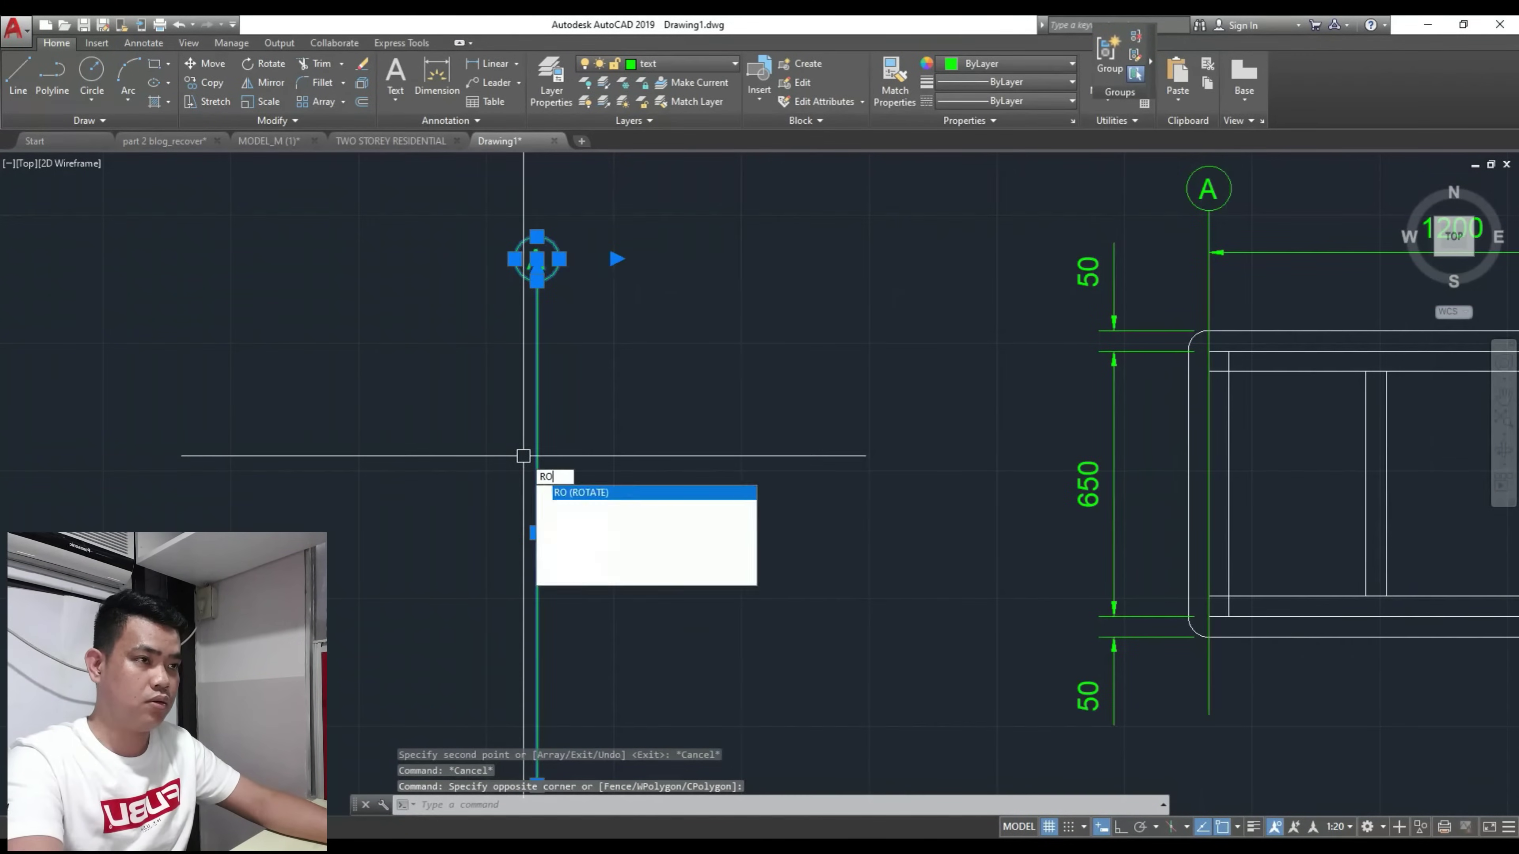
pyautogui.press('Return')
pyautogui.click(572, 452)
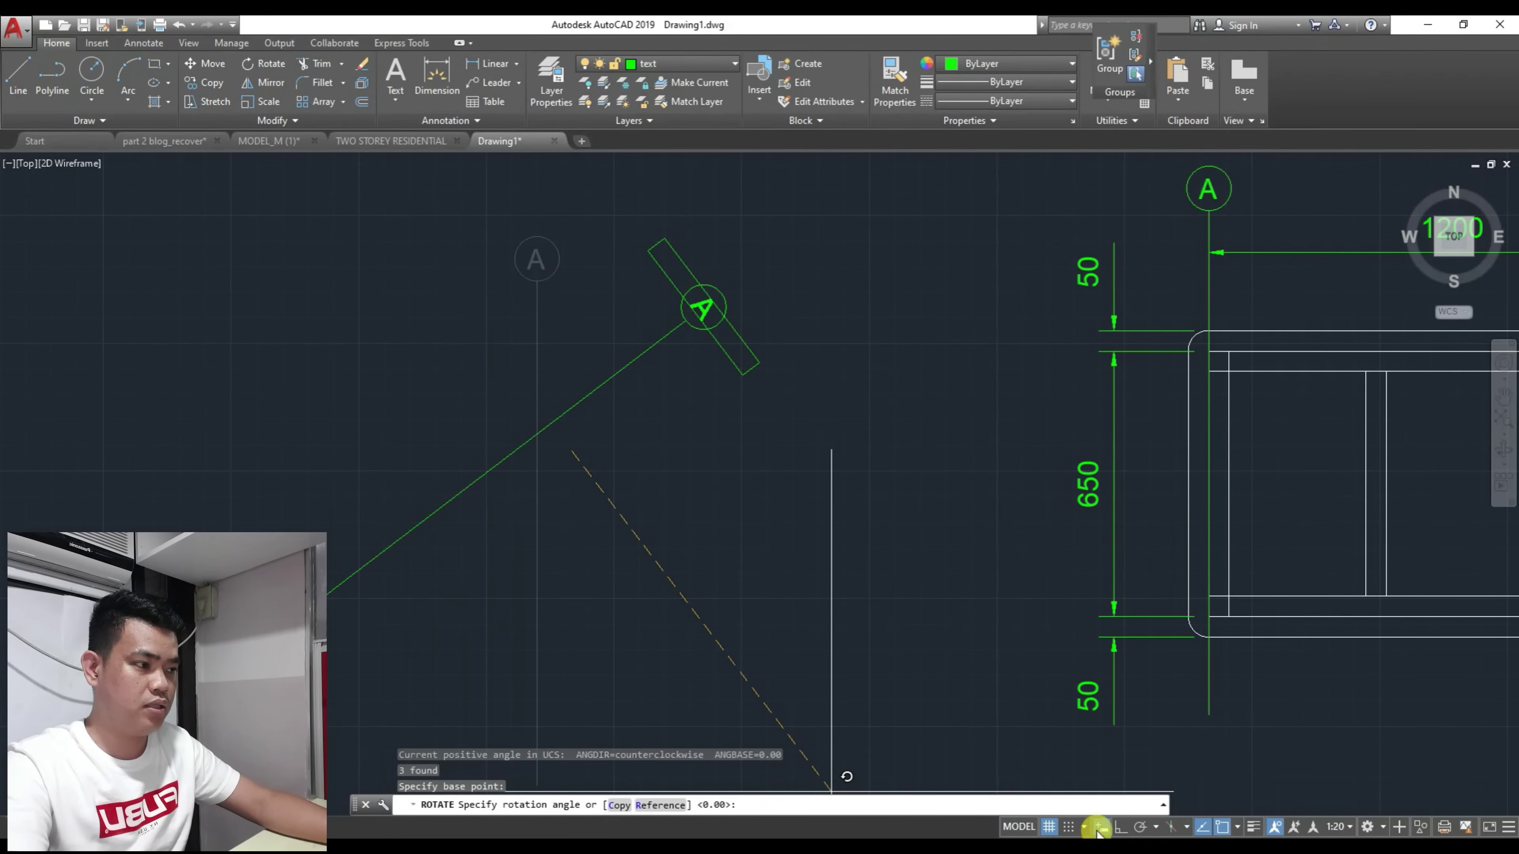
# Step: Finish rotating the copied grid line A to horizontal with Ortho on, so its bubble sits at the left end
pyautogui.click(1134, 832)
pyautogui.click(567, 364)
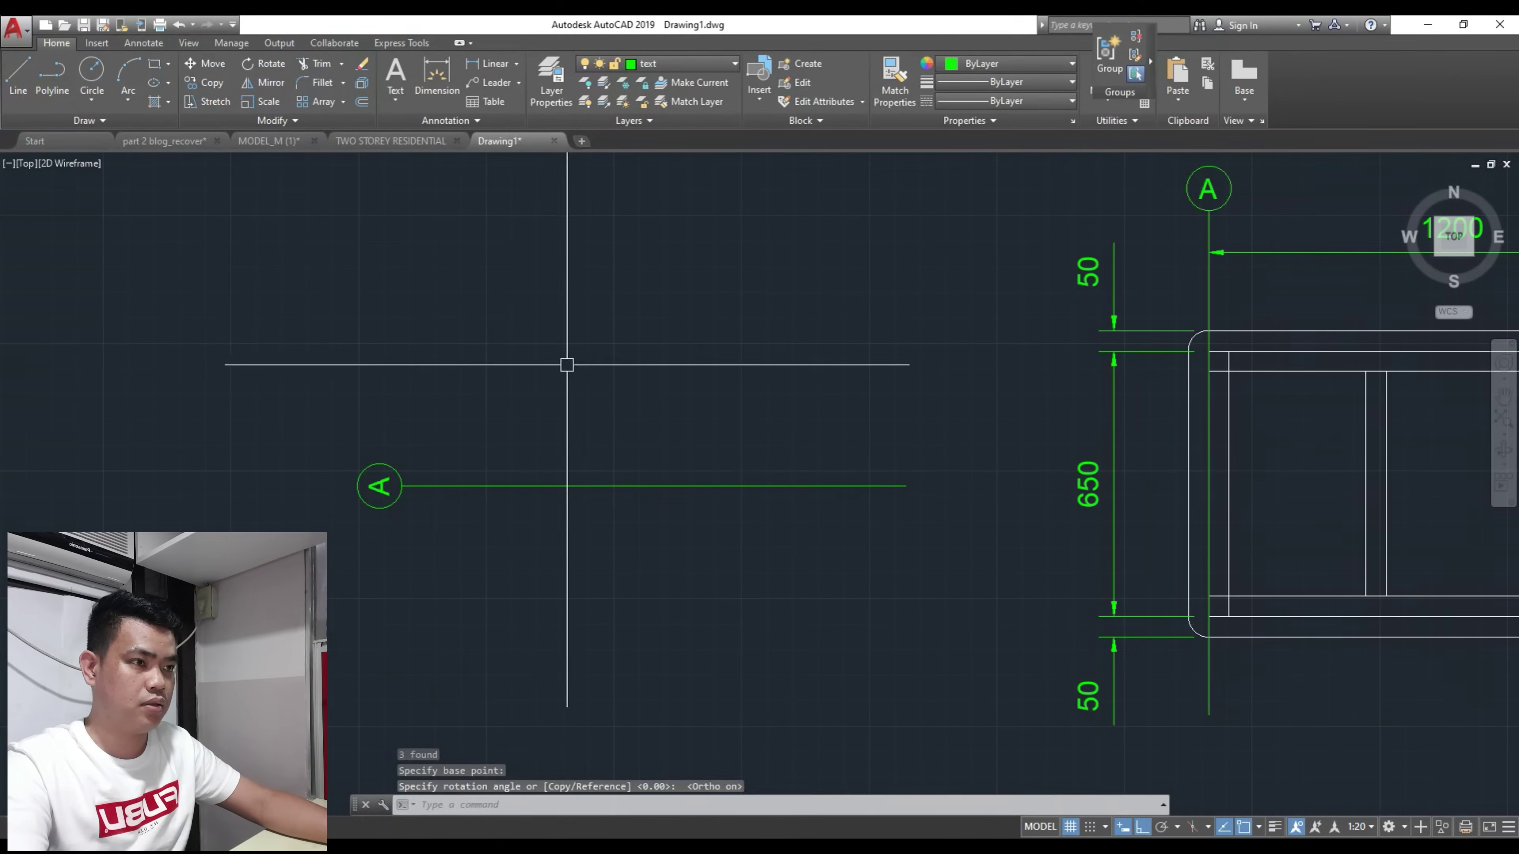
pyautogui.press('Escape')
pyautogui.click(356, 485)
pyautogui.scroll(5, 364, 496)
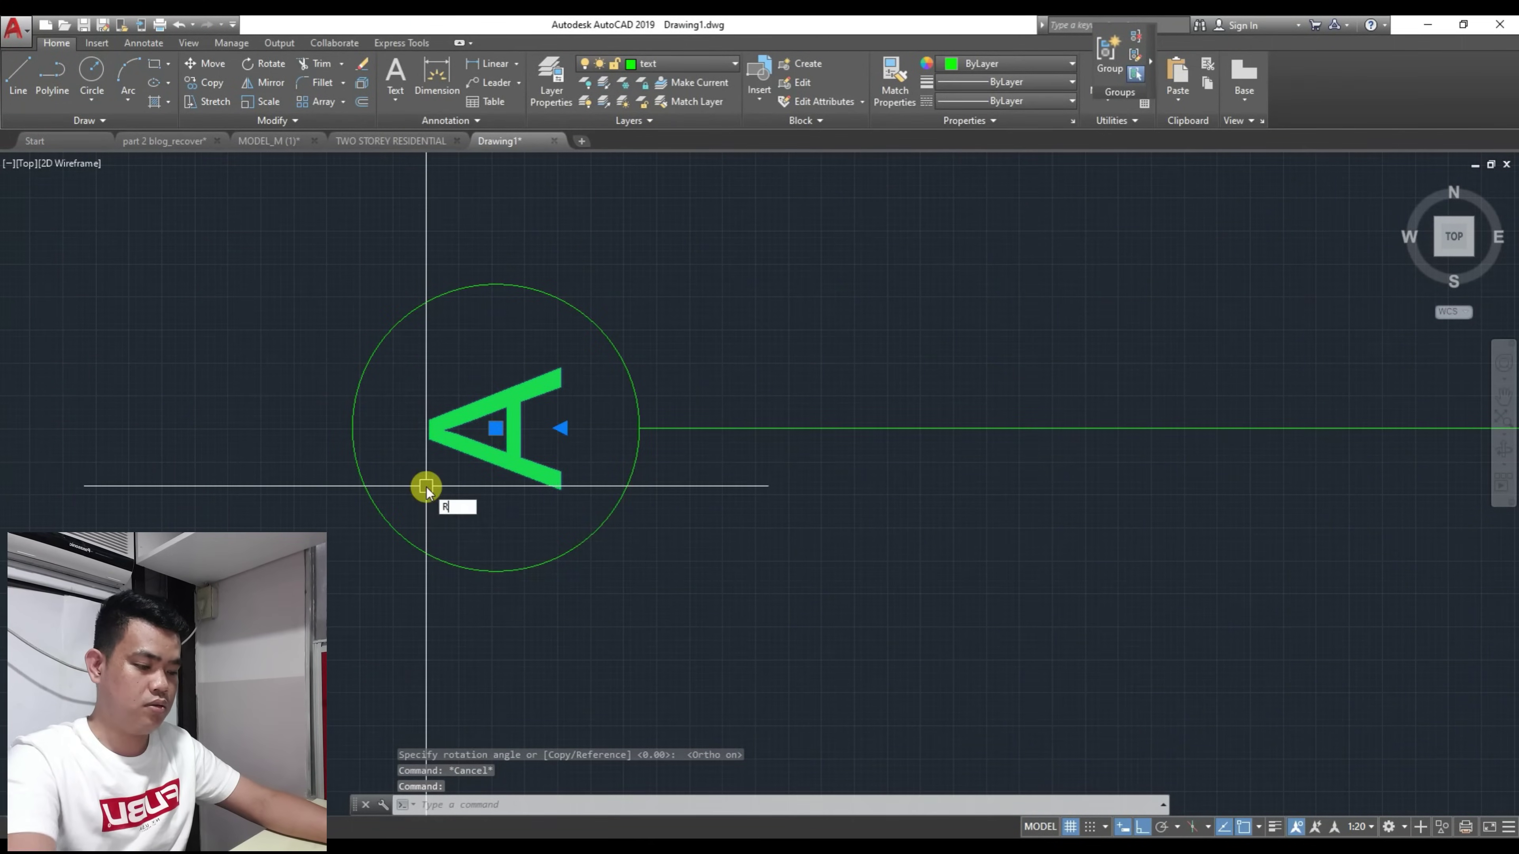
pyautogui.press('Return')
pyautogui.press('Escape')
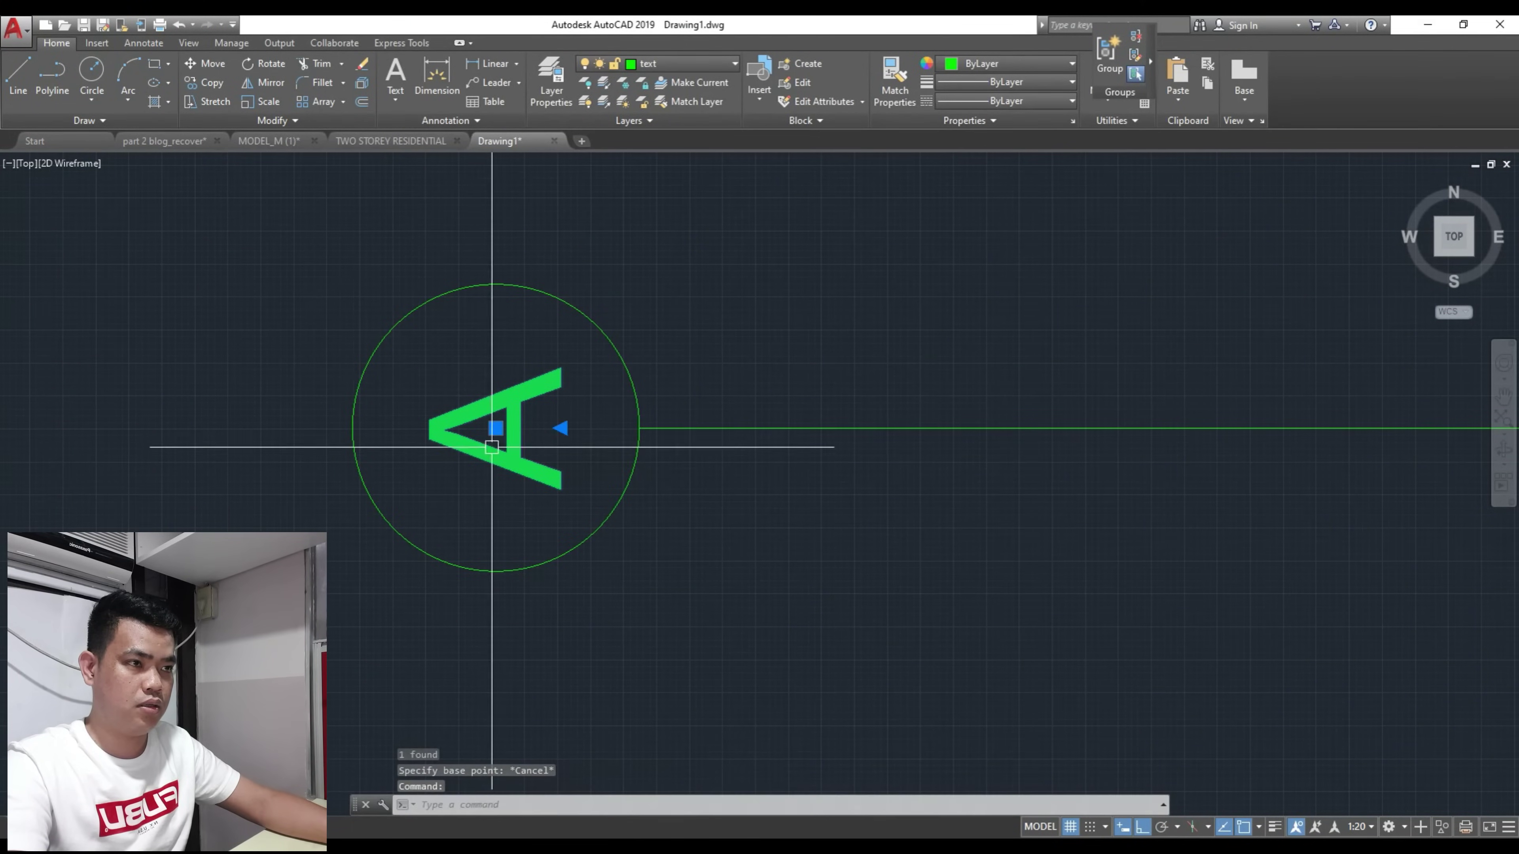
pyautogui.press('Escape')
# Step: Rotate the letter A inside the horizontal grid line's bubble about its center so it stands upright
pyautogui.click(478, 441)
pyautogui.moveTo(461, 462)
pyautogui.mouseDown(button='middle')
pyautogui.moveTo(447, 498)
pyautogui.moveTo(478, 473)
pyautogui.mouseUp(button='middle')
pyautogui.click(443, 496)
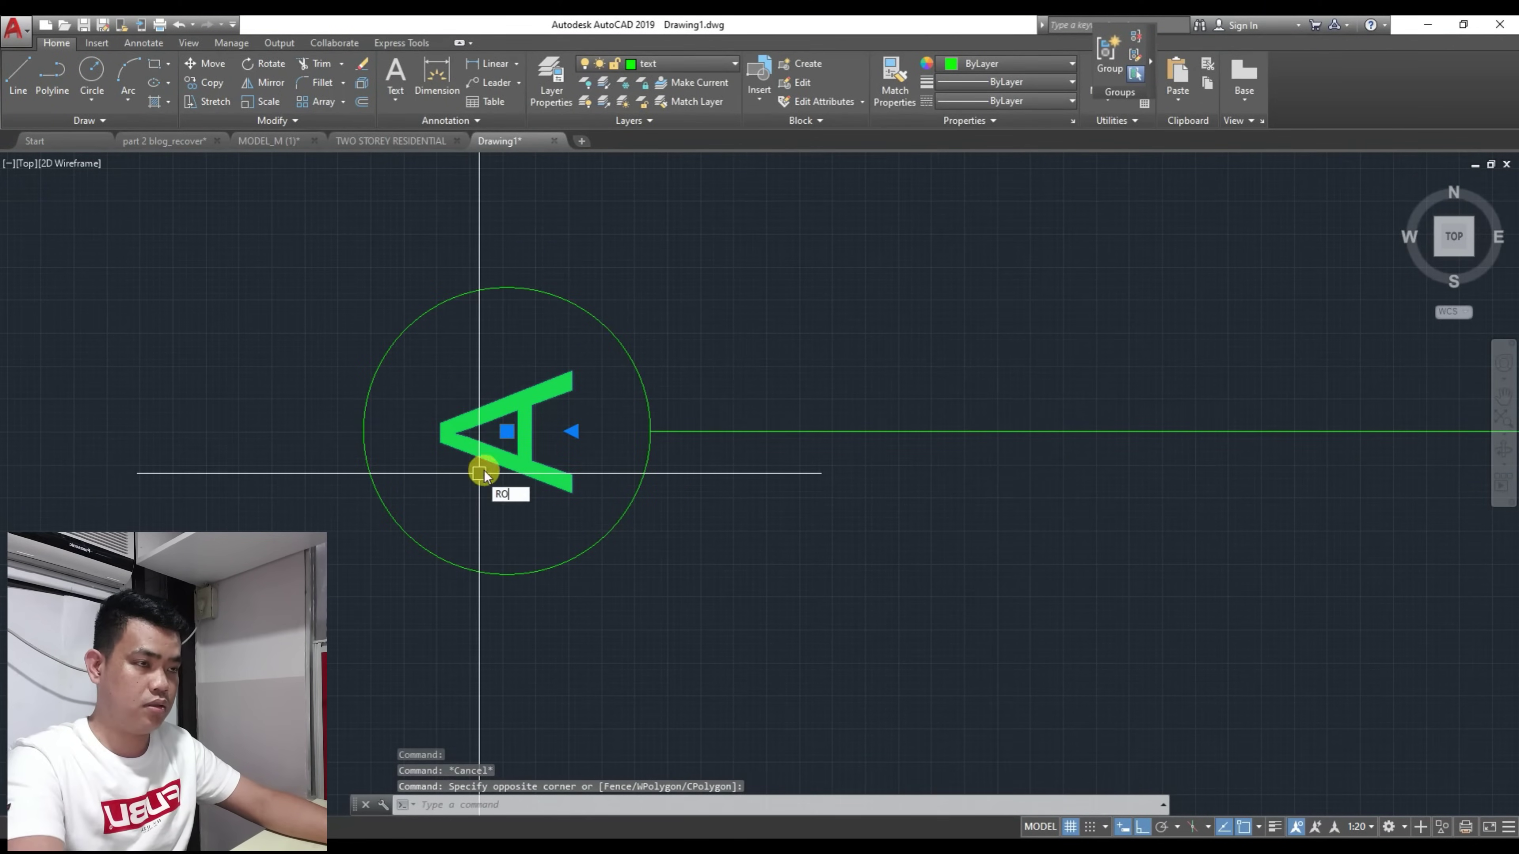
pyautogui.press('Return')
pyautogui.click(508, 432)
pyautogui.press('Escape')
pyautogui.moveTo(488, 465); pyautogui.dragTo(487, 506, button='middle')
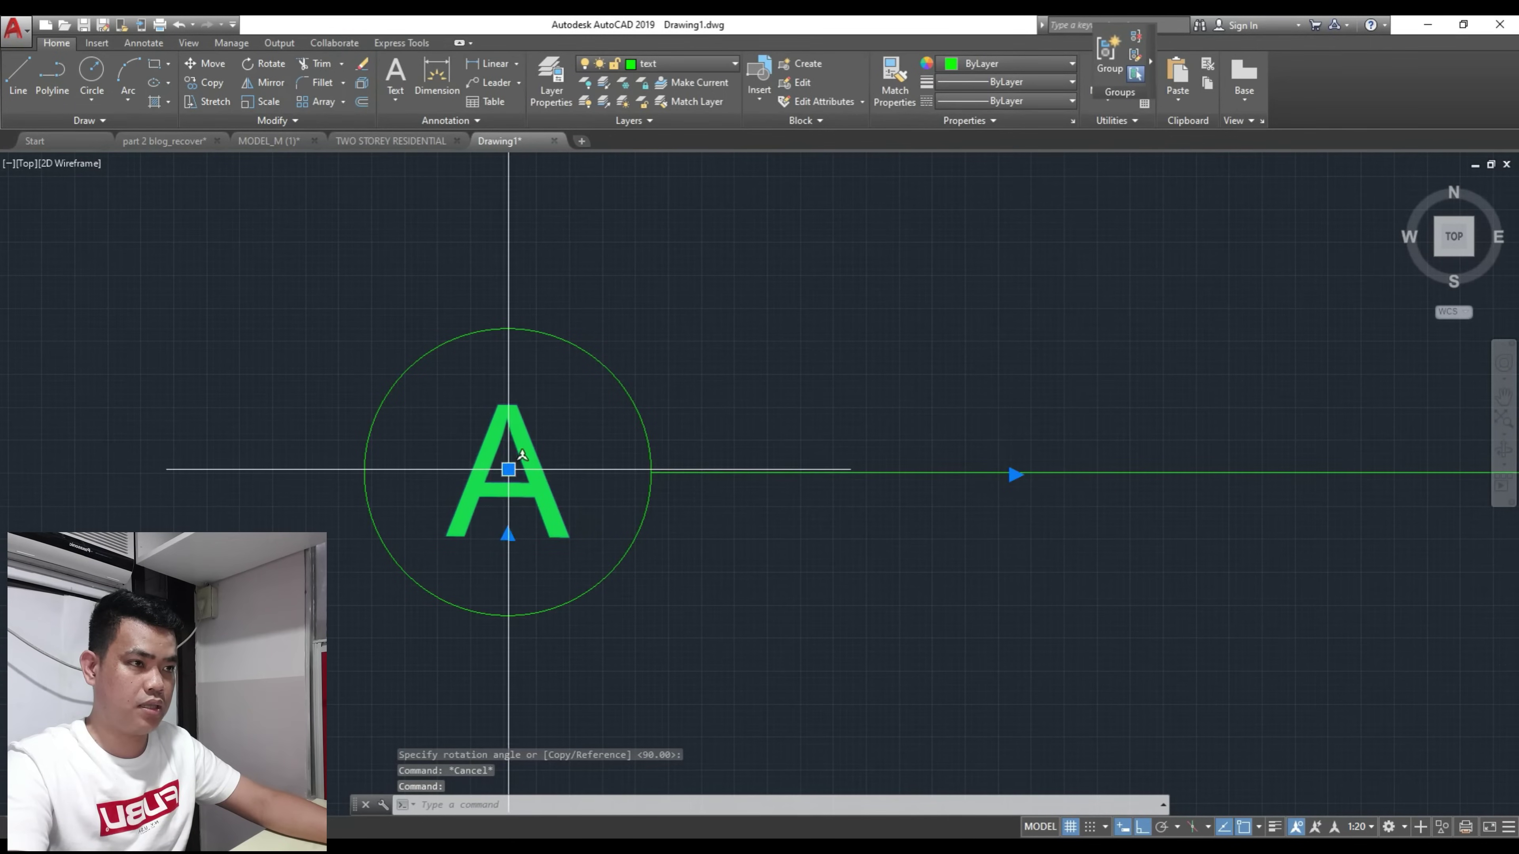
pyautogui.click(509, 470)
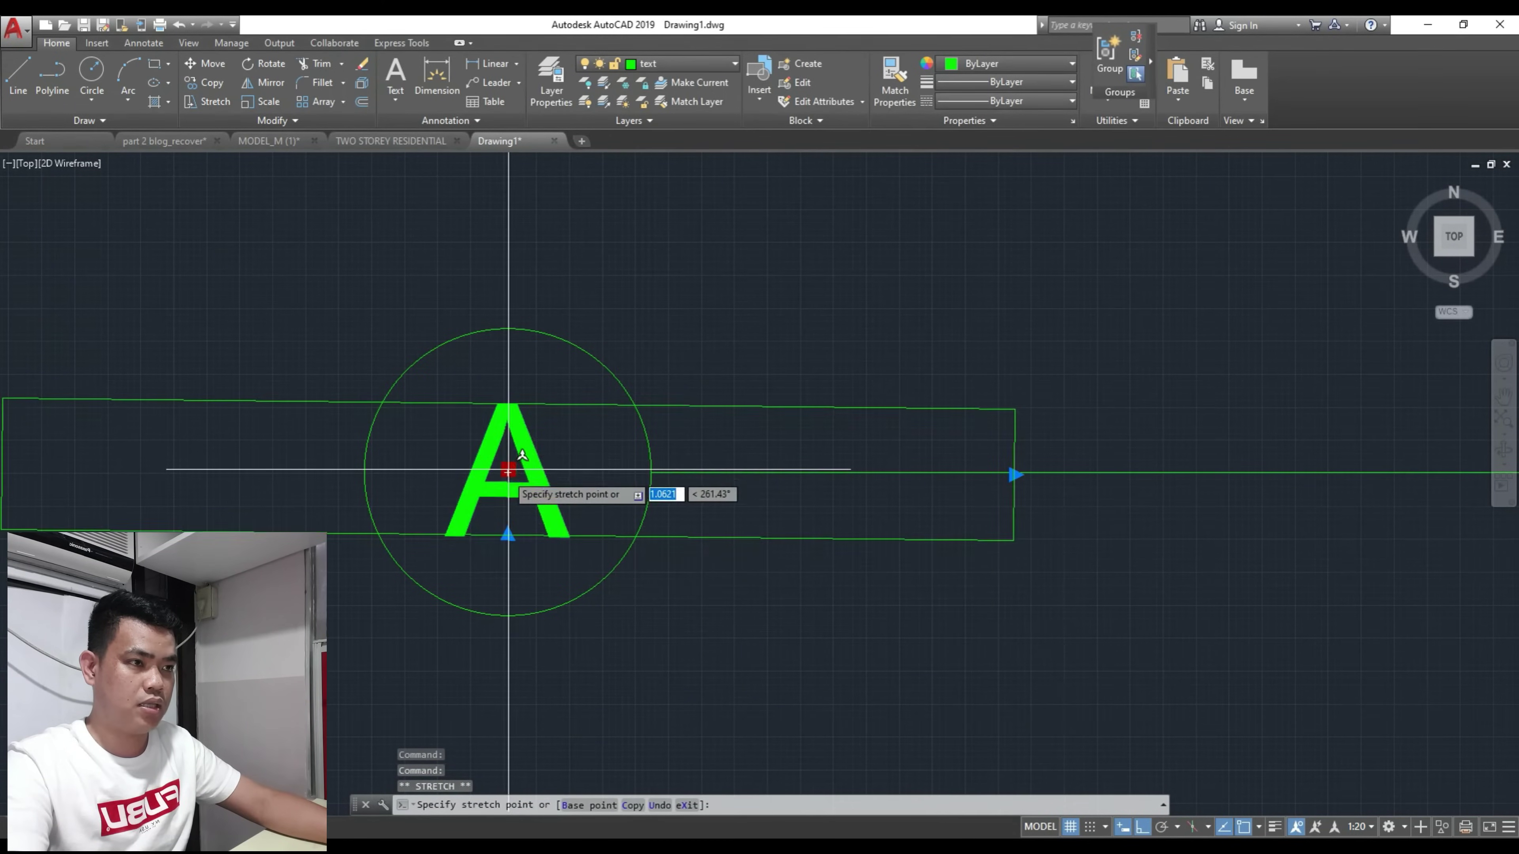
pyautogui.press('Escape')
pyautogui.press('Escape')
# Step: Move the horizontal grid line with its bubble and letter to the plan view, level with the upper end of the 650 dimension
pyautogui.scroll(-3, 542, 499)
pyautogui.click(543, 498)
pyautogui.click(390, 390)
pyautogui.scroll(-1, 602, 524)
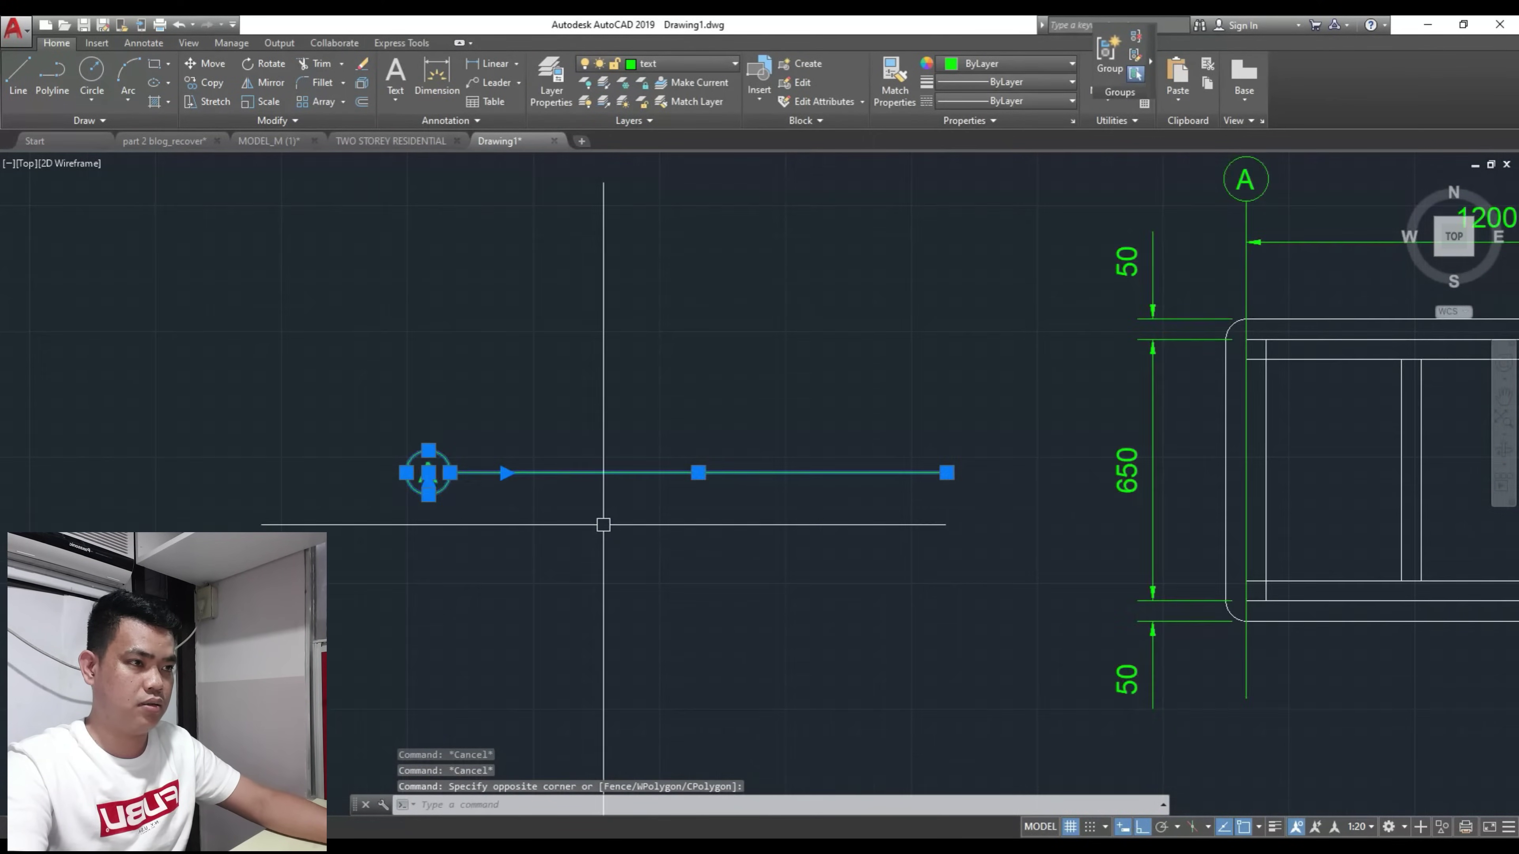
pyautogui.moveTo(603, 525); pyautogui.dragTo(485, 581, button='middle')
pyautogui.write('m')
pyautogui.press('Return')
pyautogui.click(381, 528)
pyautogui.scroll(4, 1076, 373)
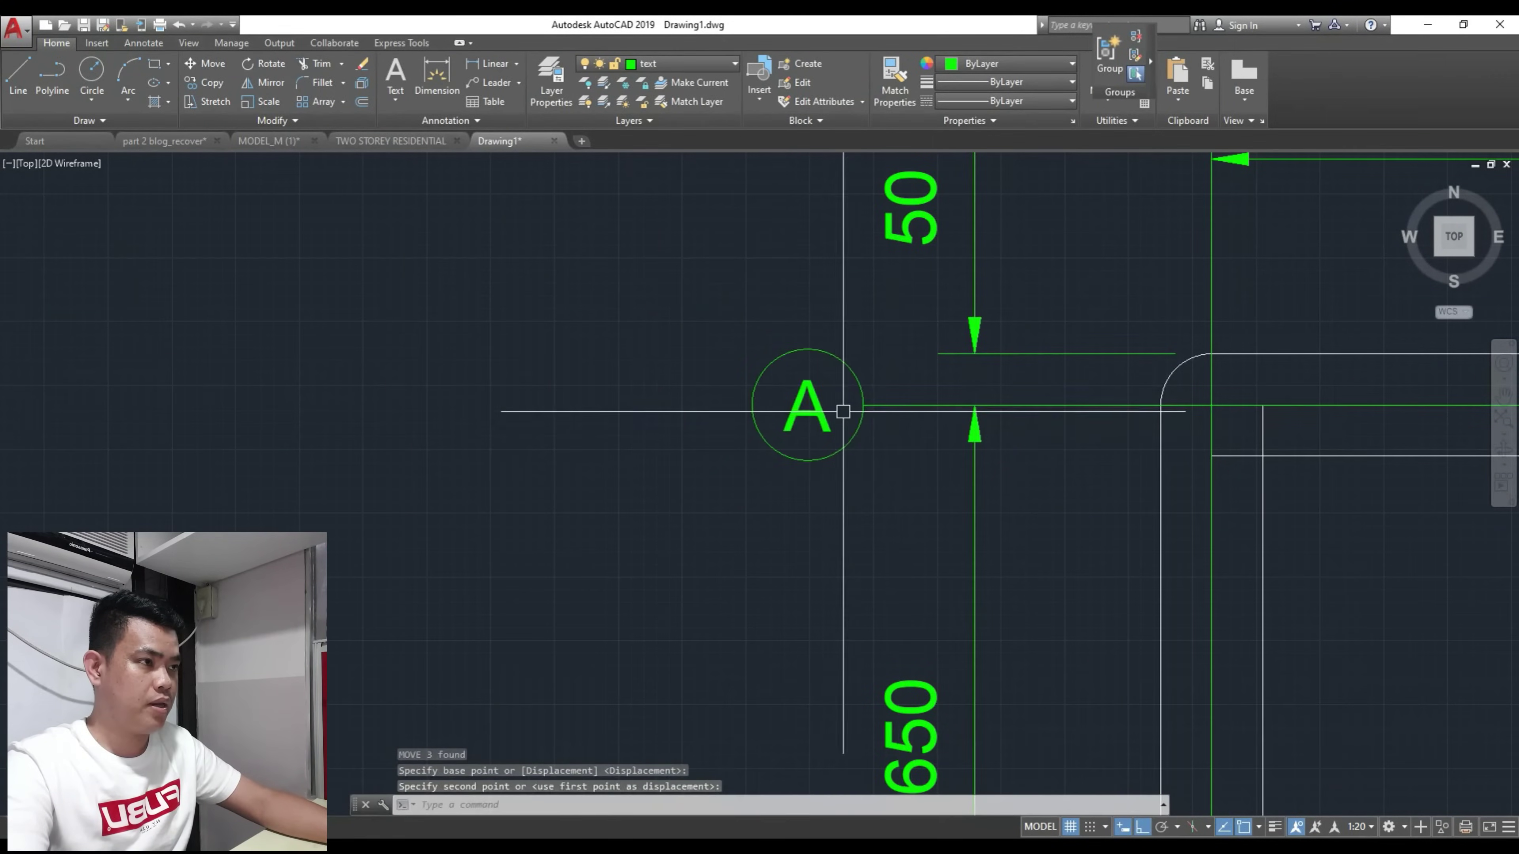
pyautogui.press('Escape')
# Step: Copy the horizontal grid line with its bubble and letter straight down to the lower edge of the tabletop outline
pyautogui.click(898, 492)
pyautogui.click(700, 329)
pyautogui.scroll(-2, 808, 472)
pyautogui.moveTo(834, 506); pyautogui.dragTo(779, 408, button='middle')
pyautogui.write('c')
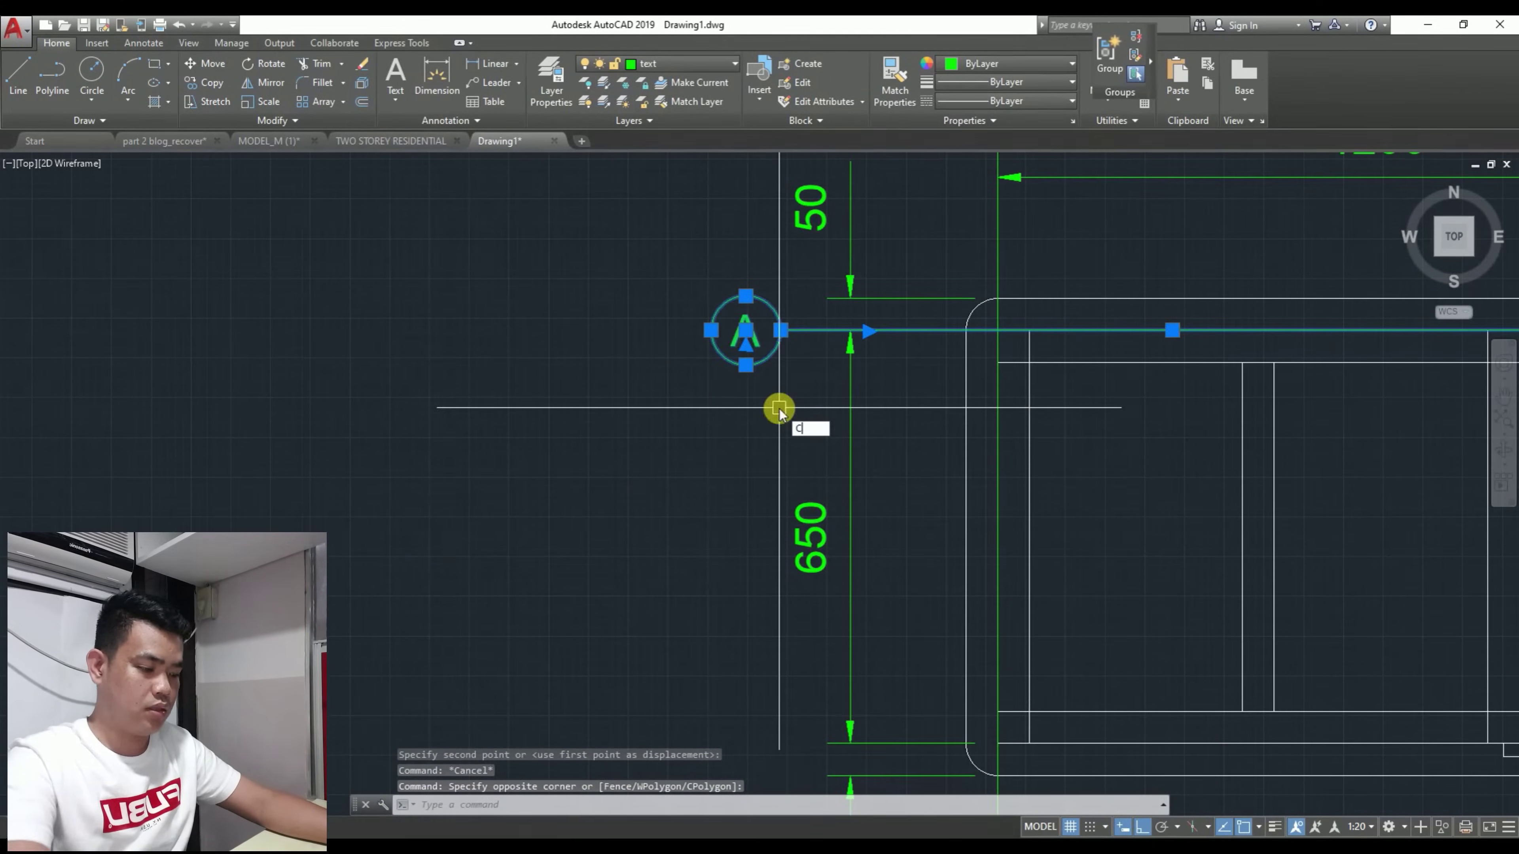
pyautogui.press('Return')
pyautogui.click(850, 331)
pyautogui.scroll(-2, 825, 342)
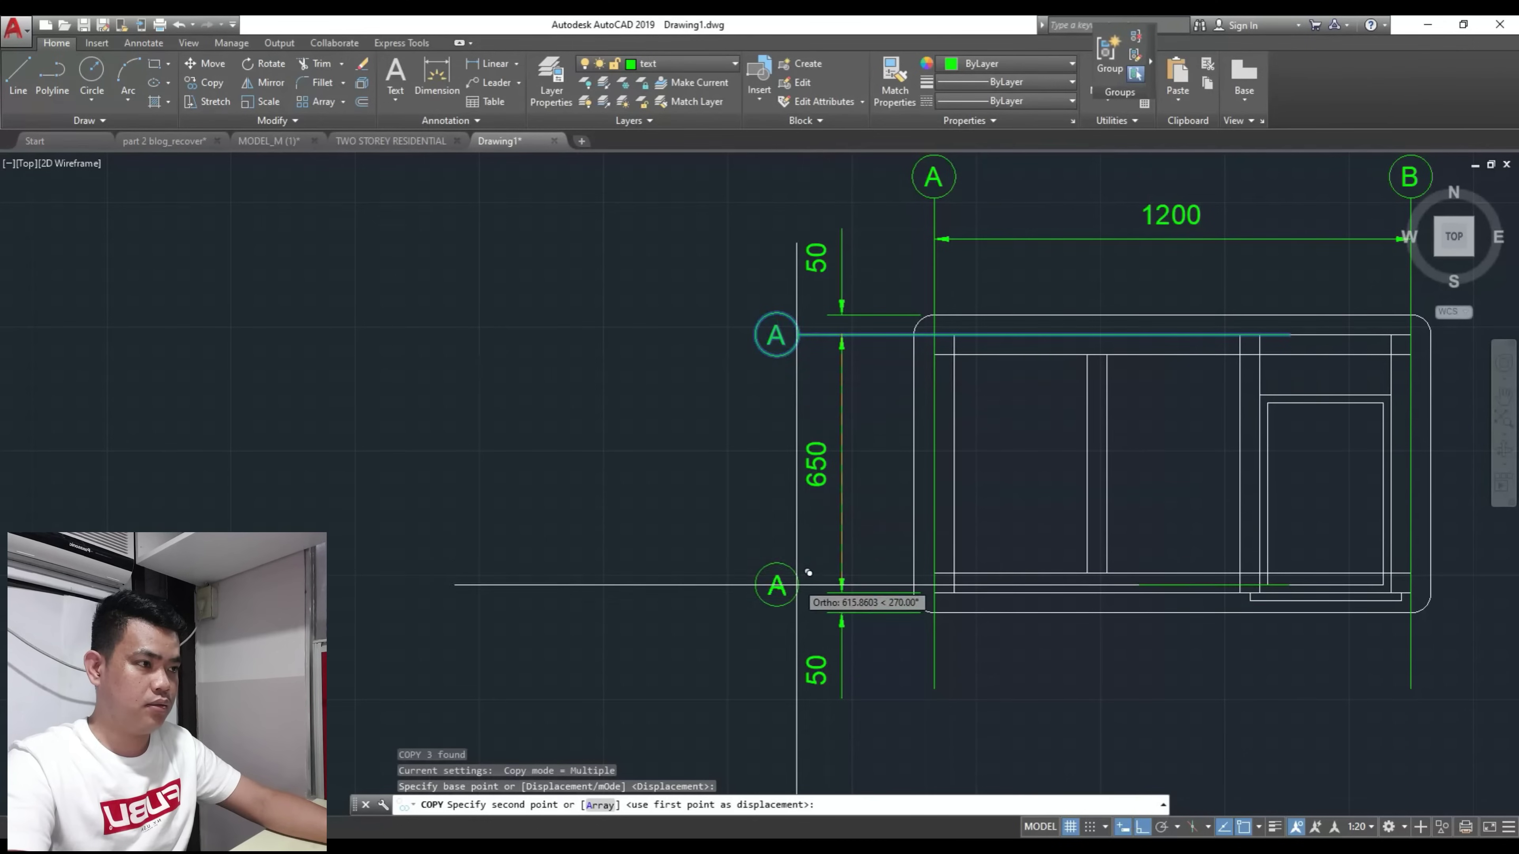
pyautogui.scroll(2, 825, 575)
pyautogui.click(834, 611)
pyautogui.press('Escape')
# Step: Move both horizontal grid lines and their bubbles slightly left, away from the plan view's vertical dimensions
pyautogui.click(776, 645)
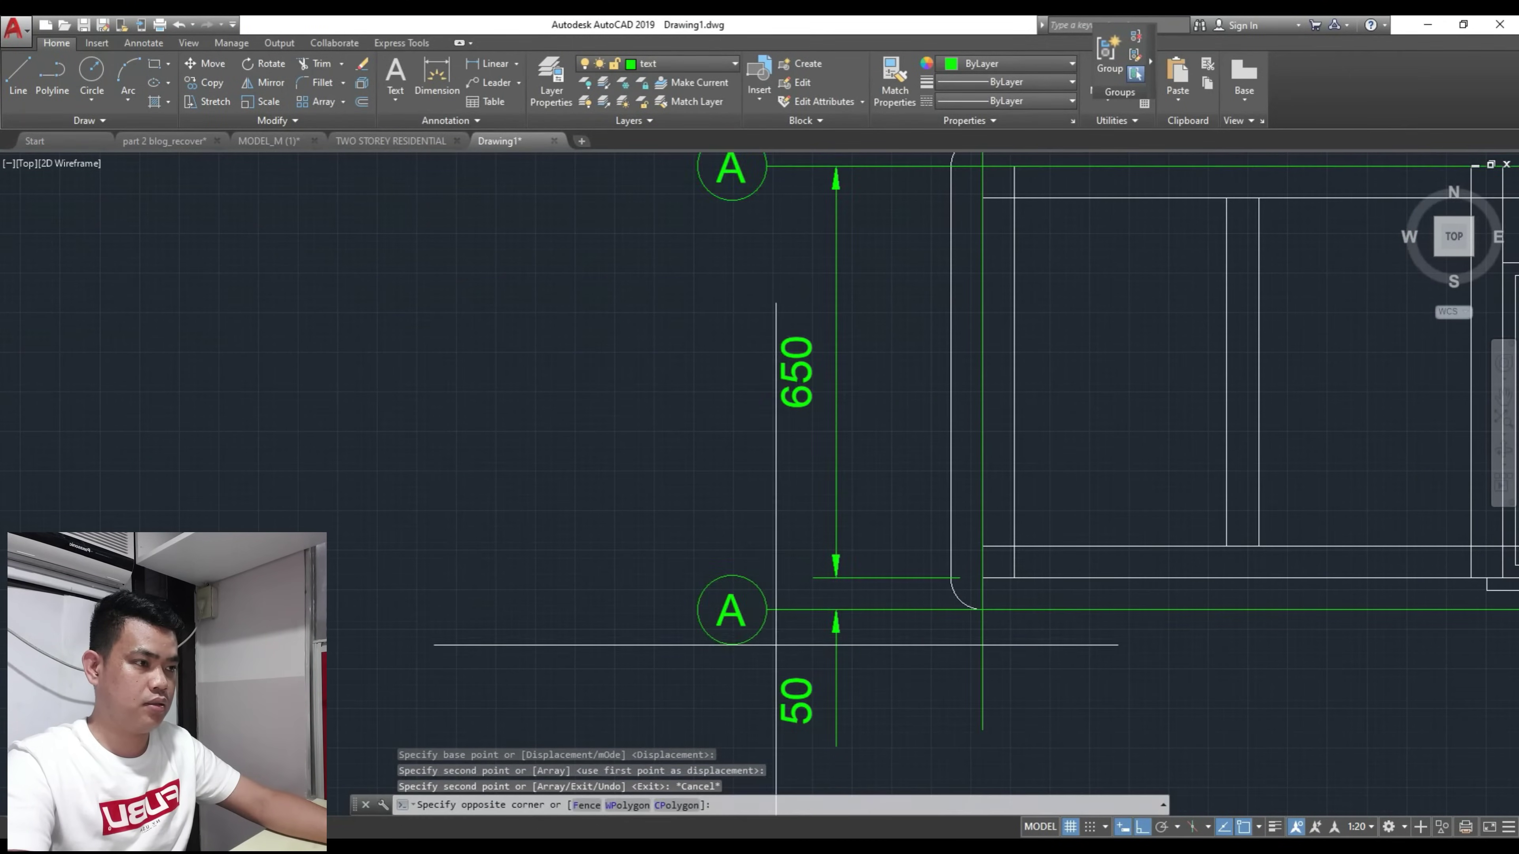
pyautogui.scroll(-2, 776, 645)
pyautogui.click(655, 328)
pyautogui.write('m')
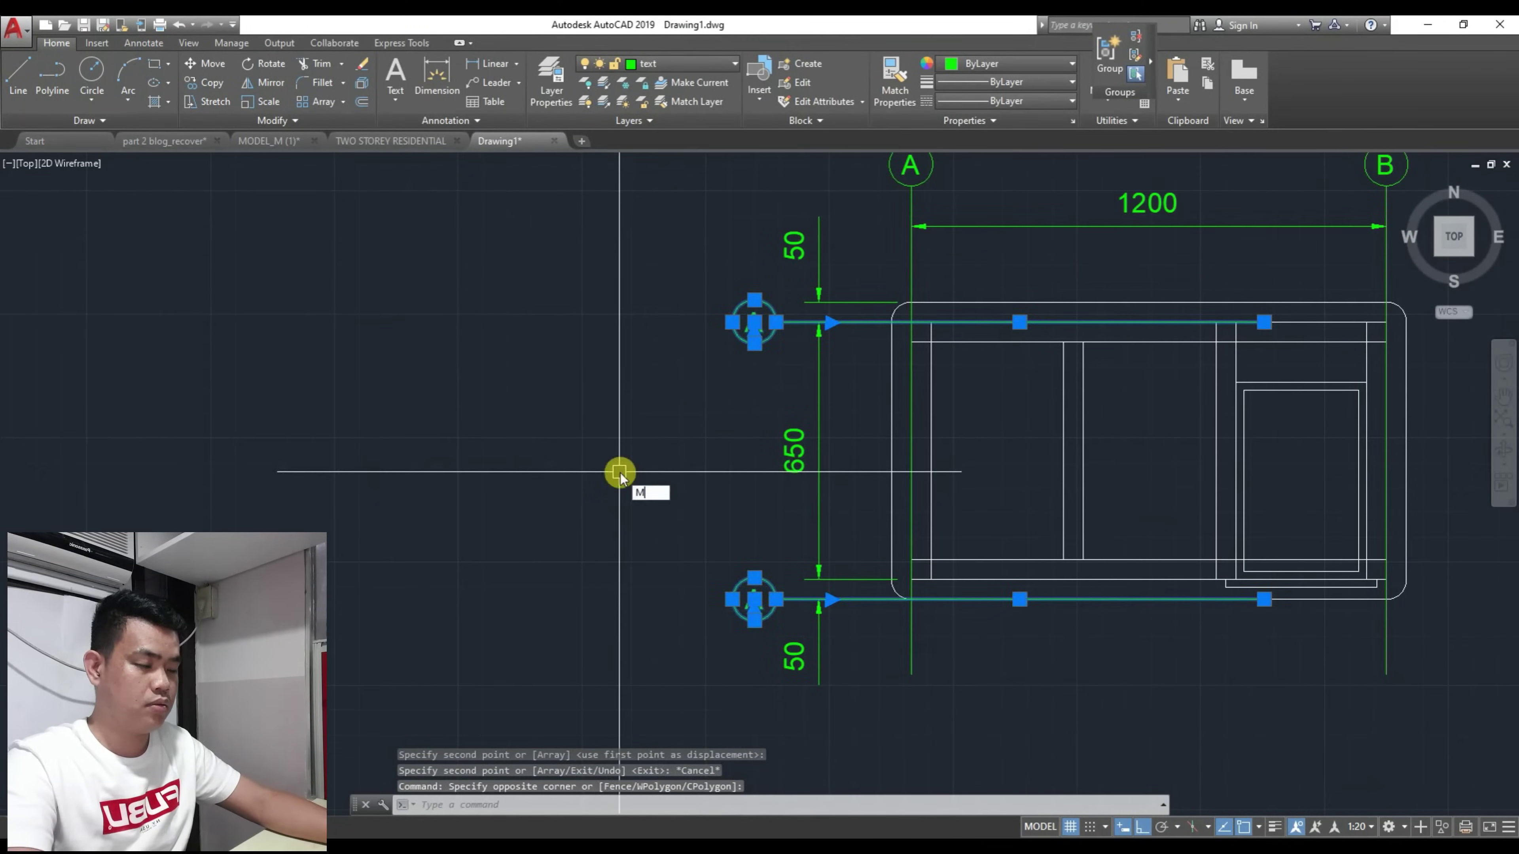
pyautogui.press('Return')
pyautogui.click(620, 473)
pyautogui.press('Escape')
# Step: Change the label in the lower horizontal grid bubble to 1
pyautogui.scroll(2, 718, 589)
pyautogui.click(716, 589)
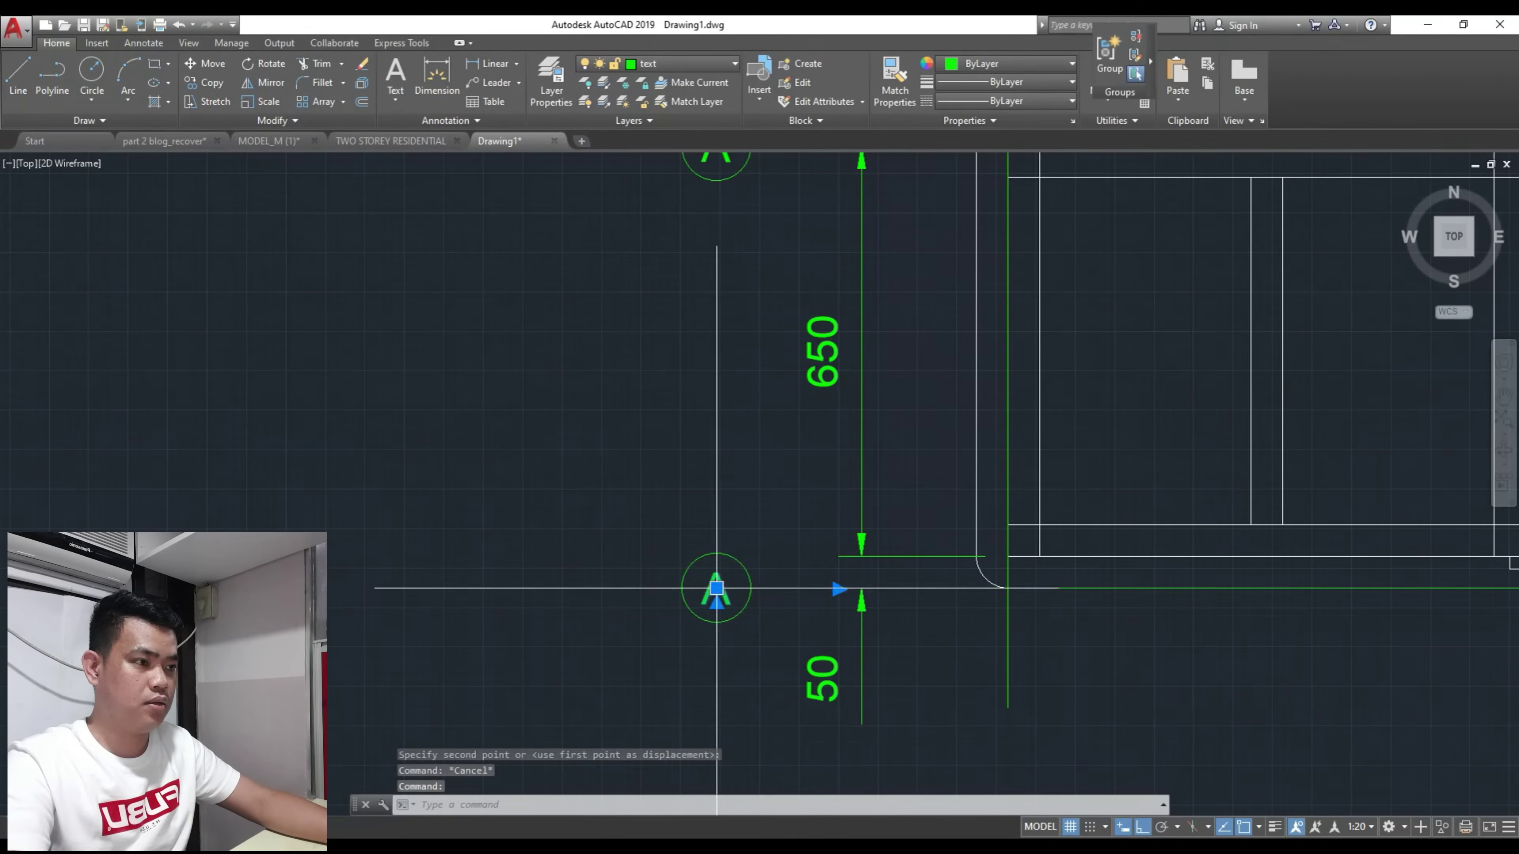
pyautogui.doubleClick(716, 589)
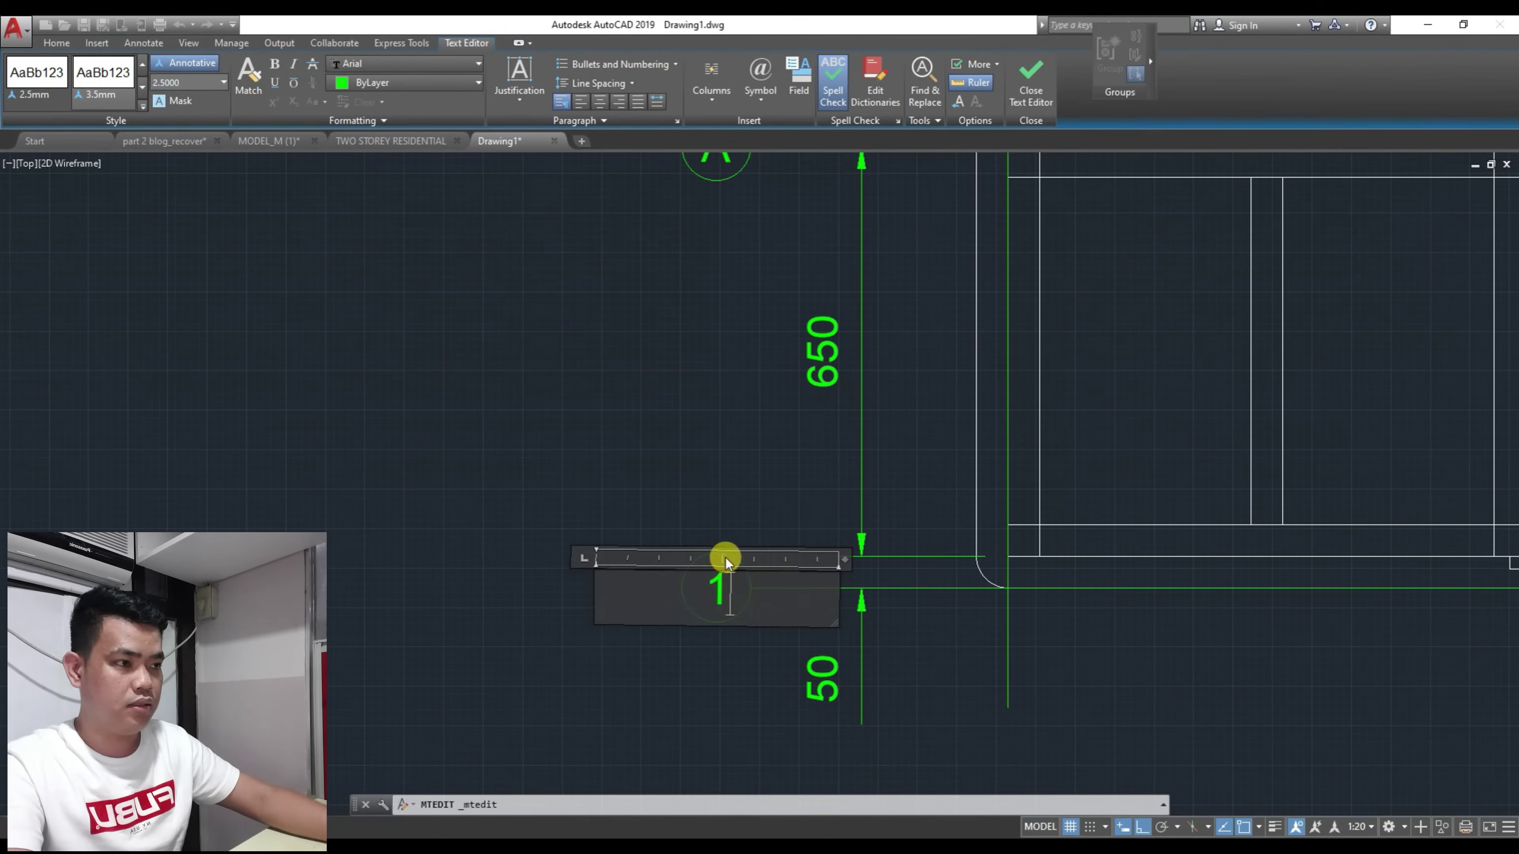
pyautogui.write('1')
pyautogui.click(634, 486)
# Step: Change the label in the upper horizontal grid bubble to 2
pyautogui.moveTo(702, 431); pyautogui.dragTo(677, 623, button='middle')
pyautogui.scroll(2, 688, 328)
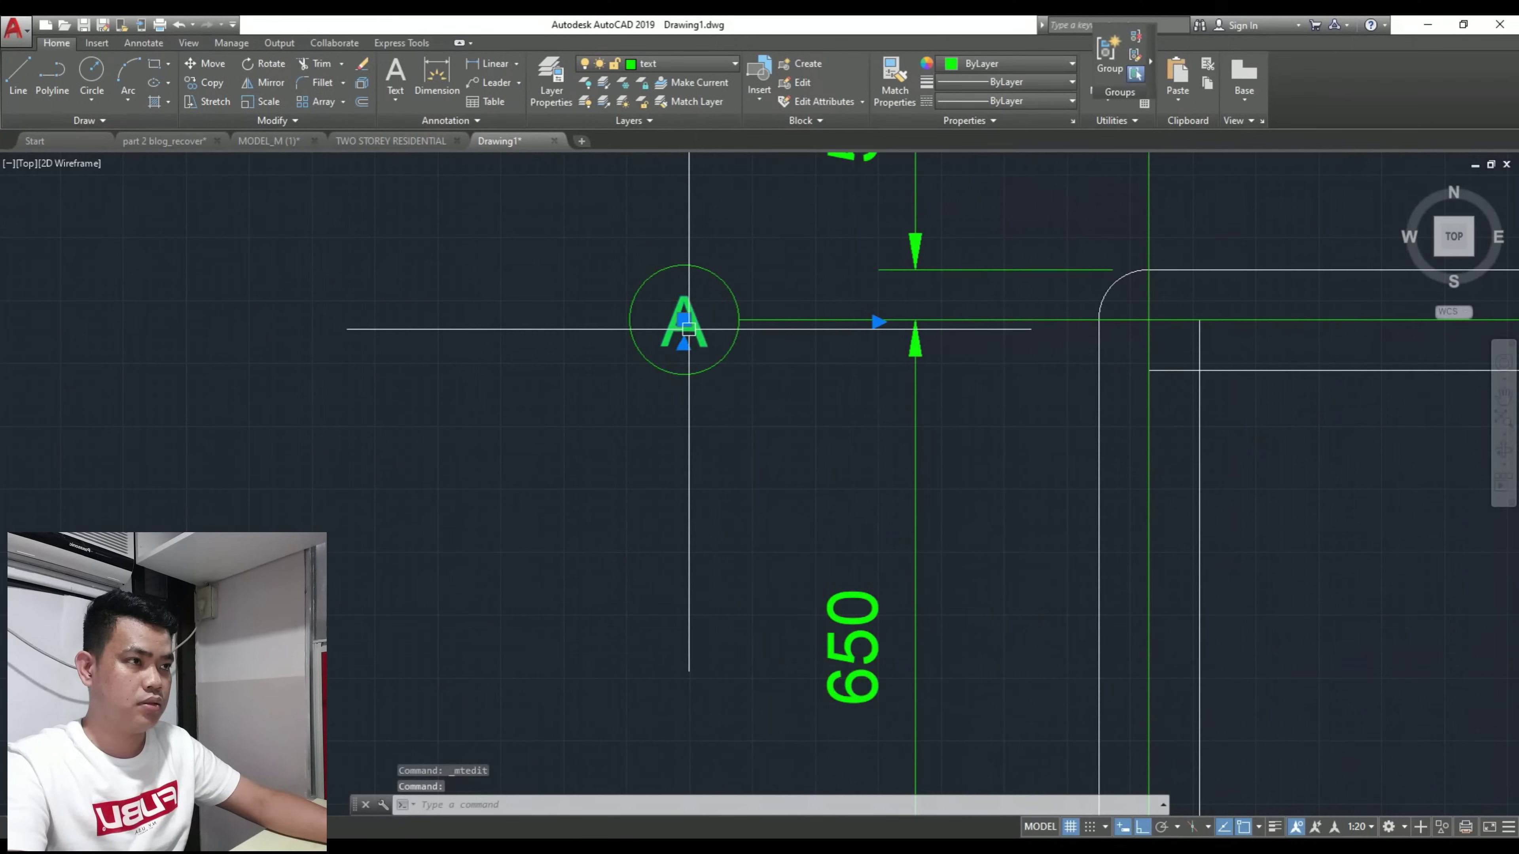
pyautogui.doubleClick(689, 328)
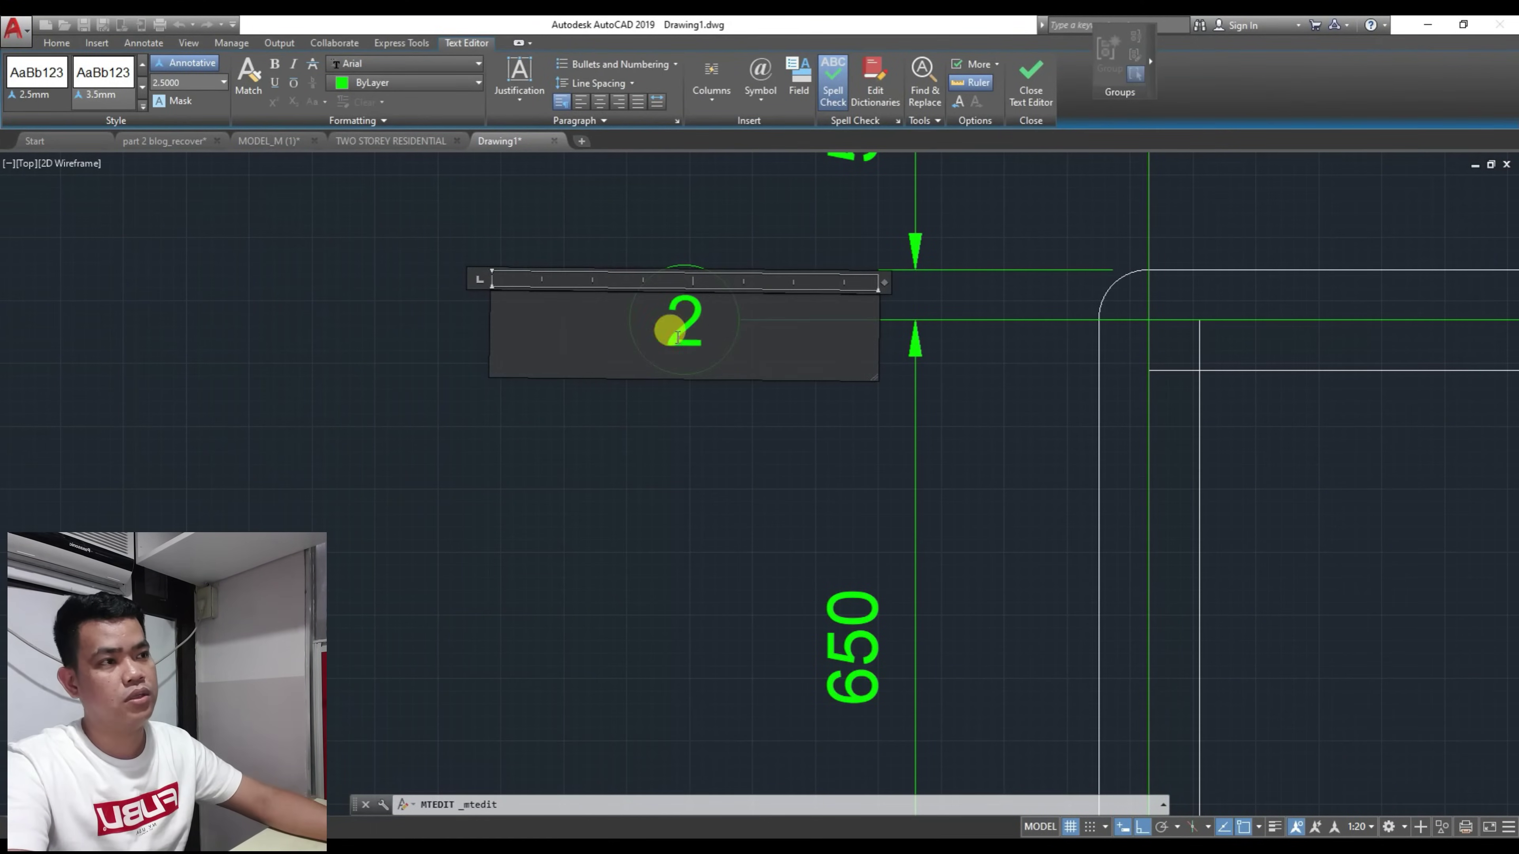
pyautogui.press('Escape')
# Step: Examine the grid bubbles and grid lines around the plan view
pyautogui.scroll(-5, 661, 536)
pyautogui.scroll(3, 661, 509)
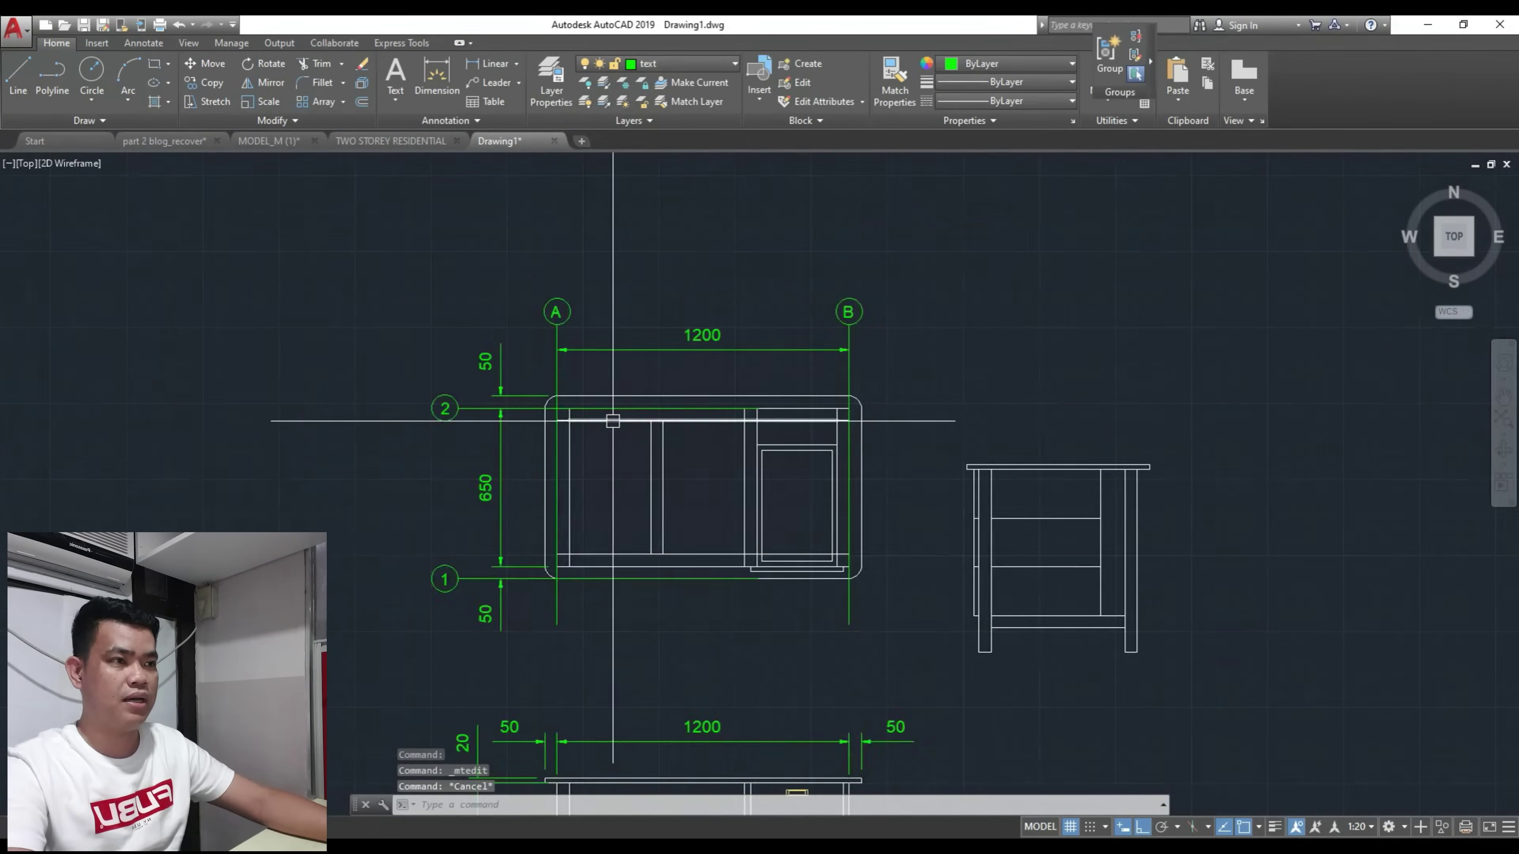
pyautogui.scroll(2, 613, 421)
pyautogui.moveTo(526, 468)
pyautogui.mouseDown(button='middle')
pyautogui.moveTo(608, 445)
pyautogui.moveTo(658, 451)
pyautogui.mouseUp(button='middle')
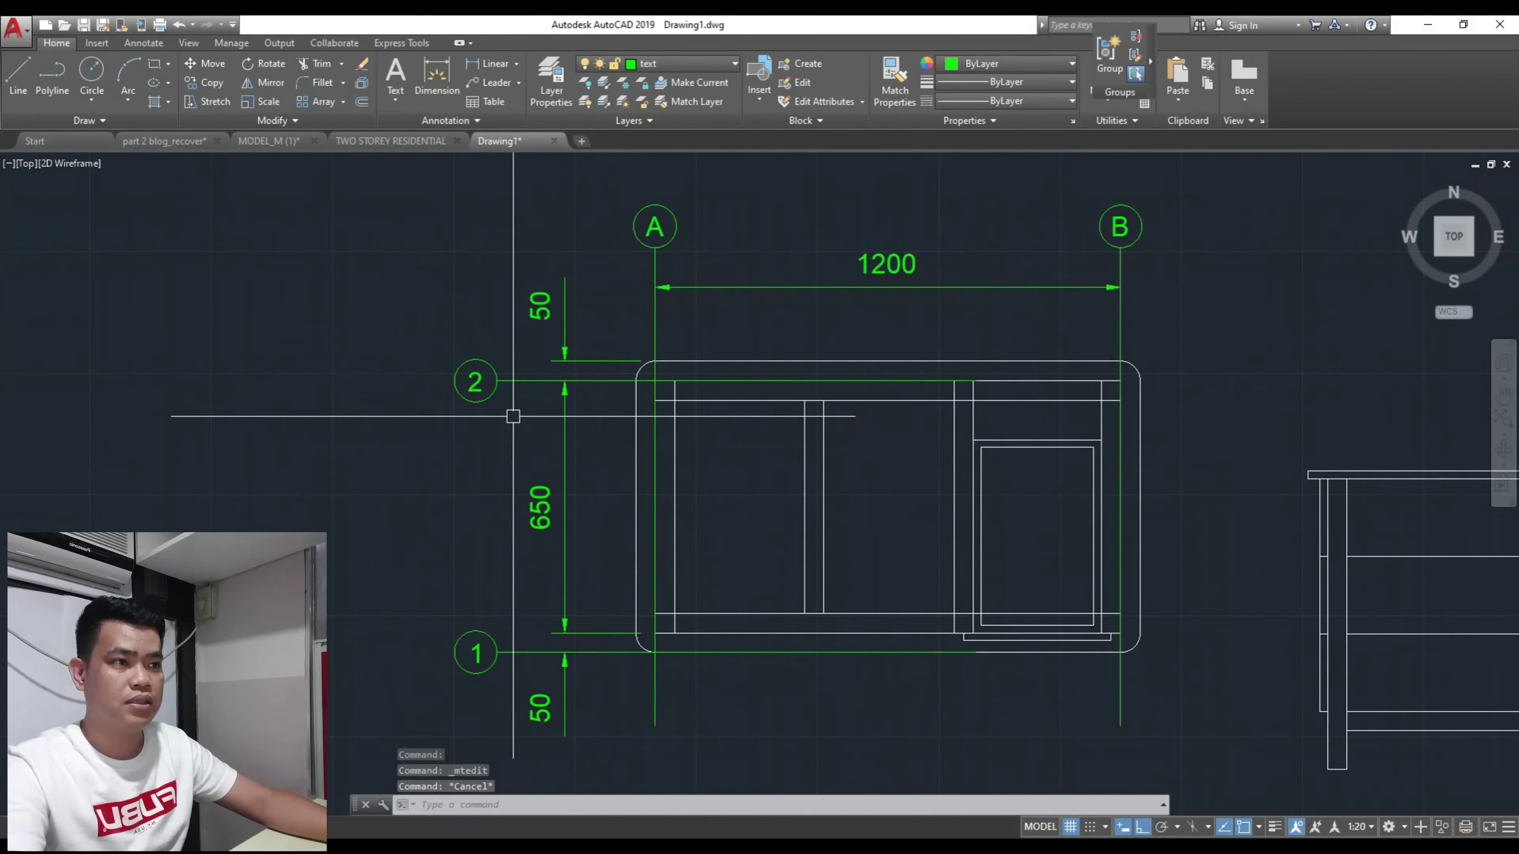
pyautogui.scroll(4, 473, 388)
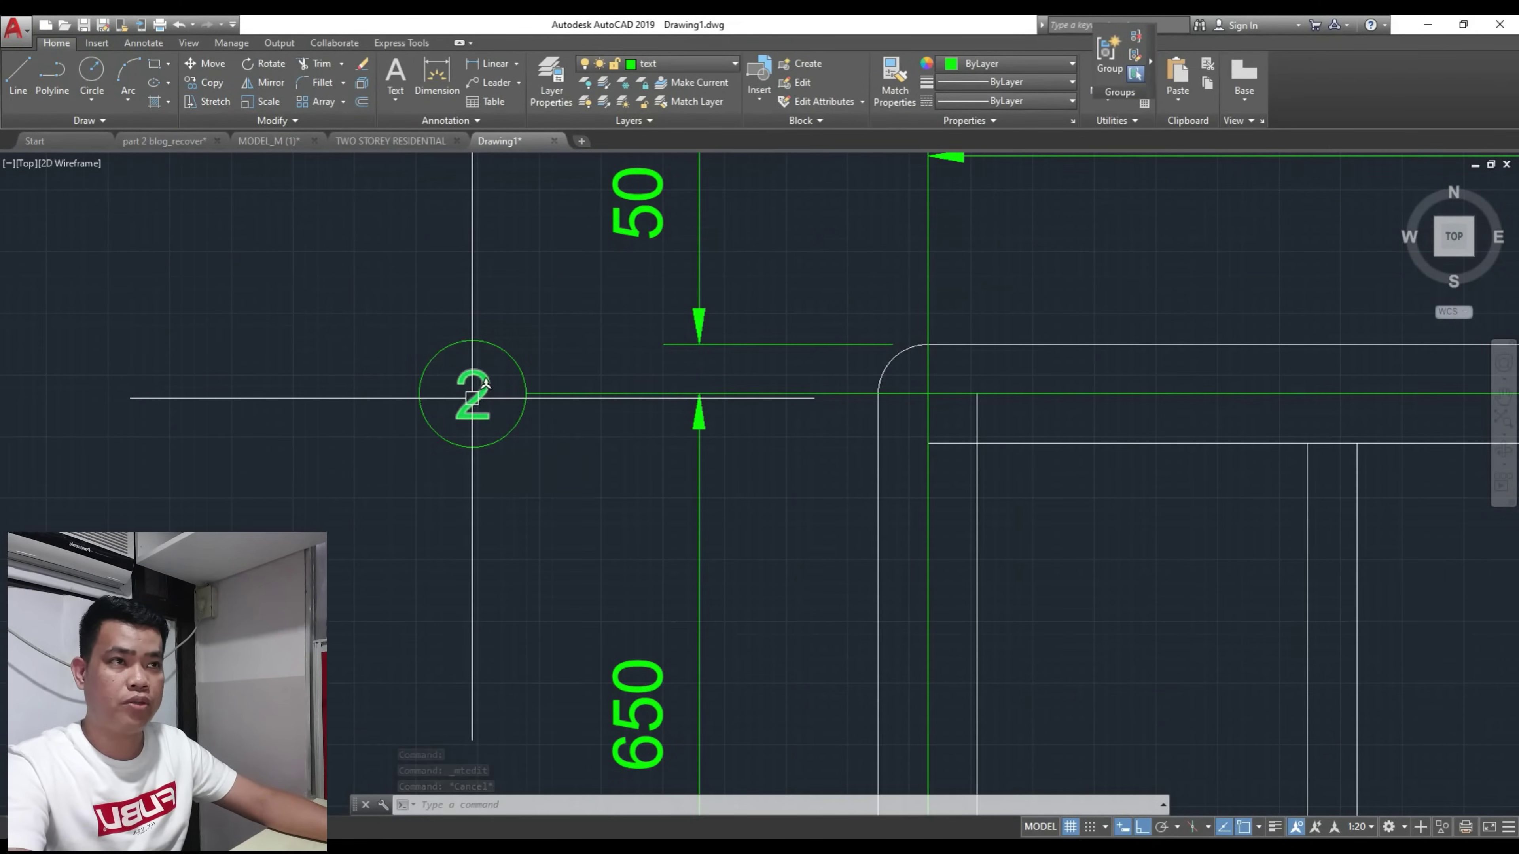
pyautogui.scroll(-8, 478, 363)
pyautogui.scroll(4, 403, 278)
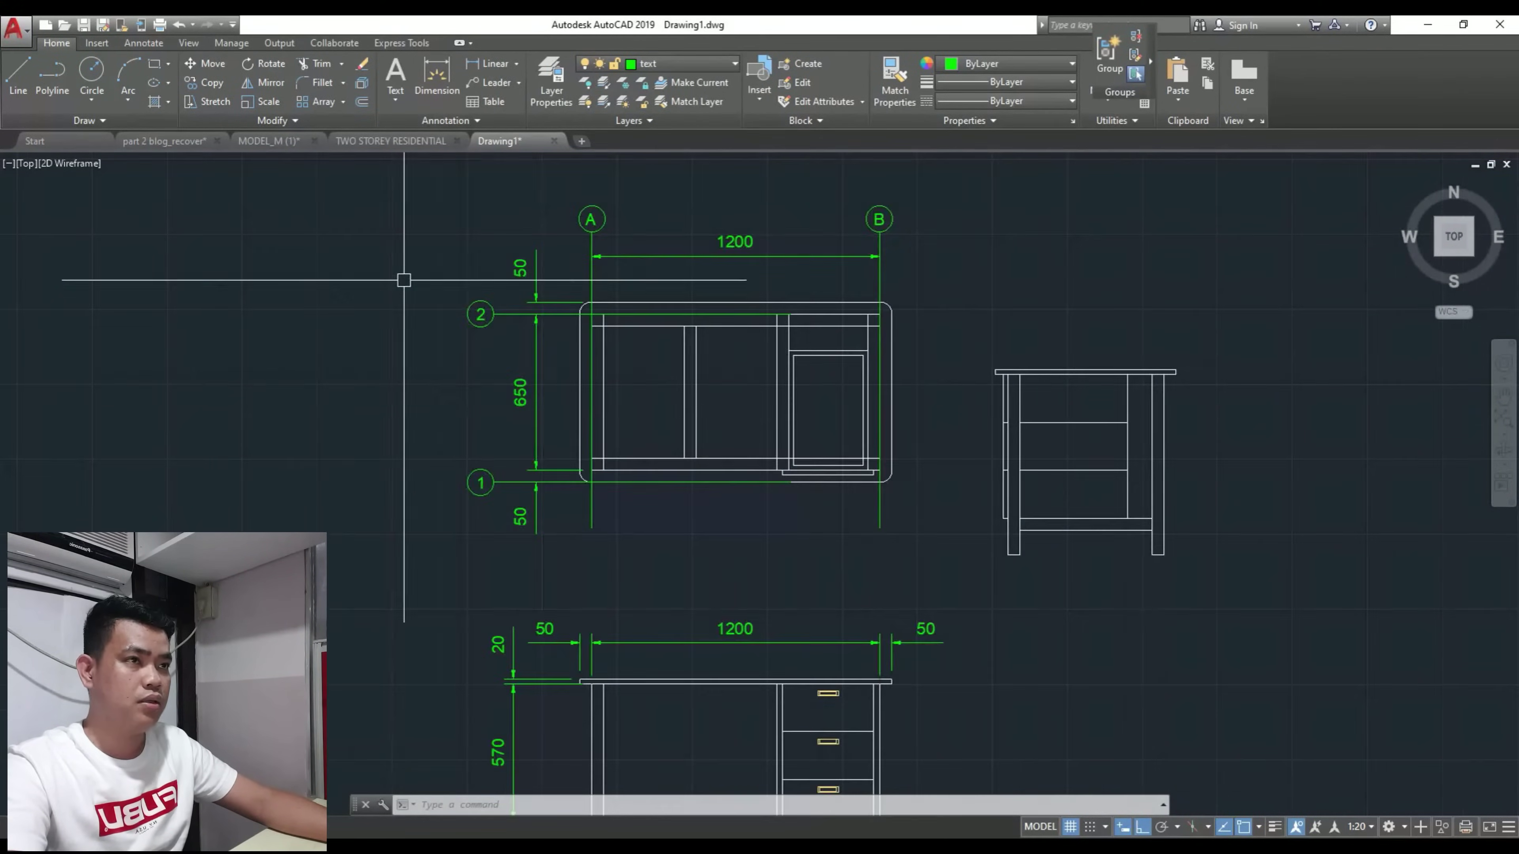
# Step: Switch to the part 2 blog_recover drawing and read the notes on the purpose of each text height
pyautogui.click(166, 143)
pyautogui.moveTo(446, 403); pyautogui.dragTo(458, 561, button='middle')
pyautogui.scroll(2, 358, 701)
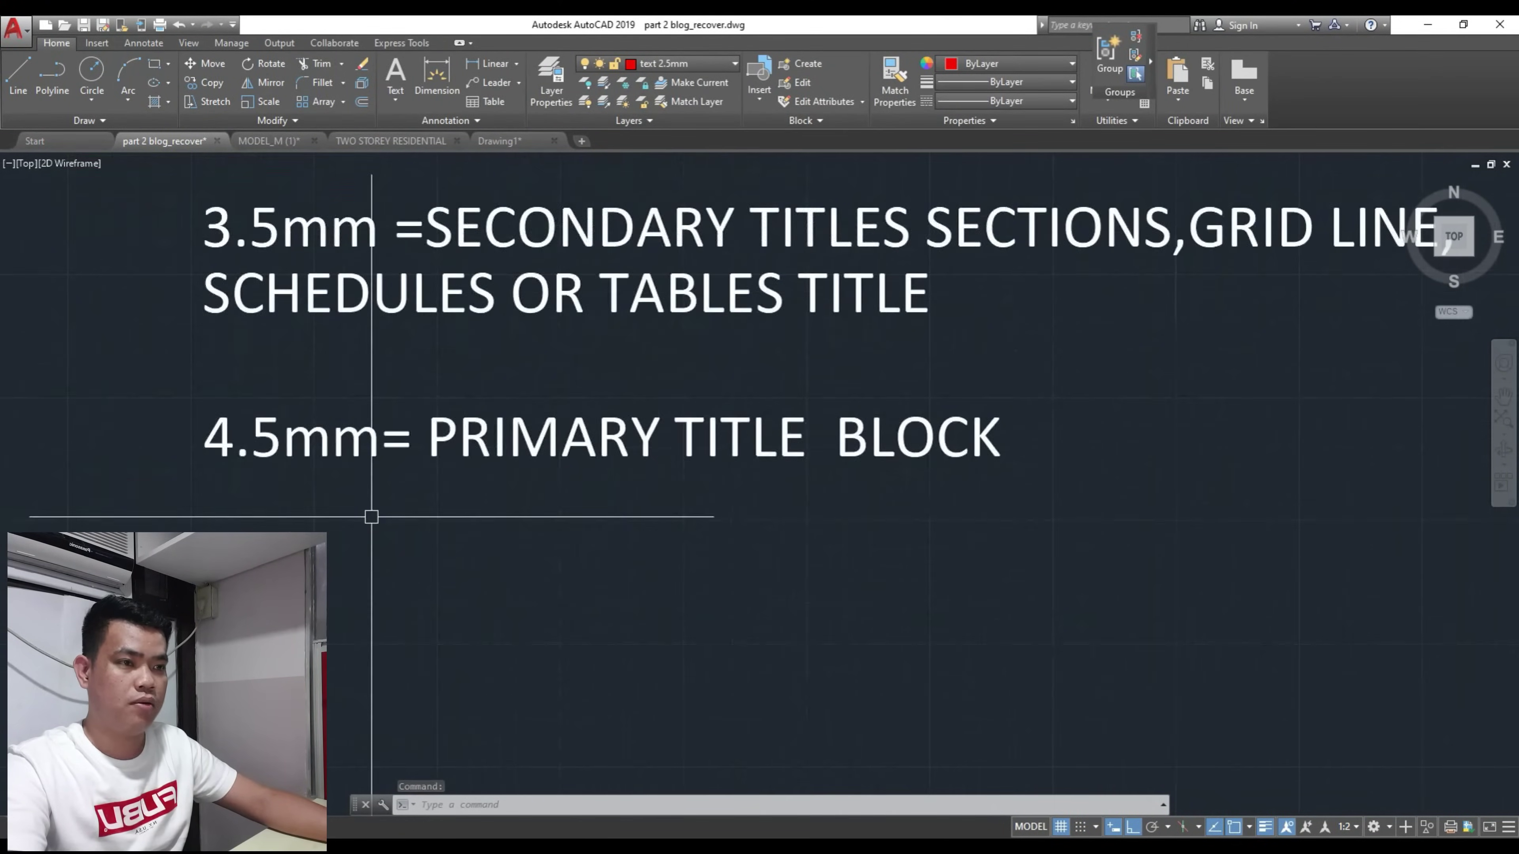
pyautogui.scroll(-4, 301, 473)
pyautogui.scroll(2, 435, 492)
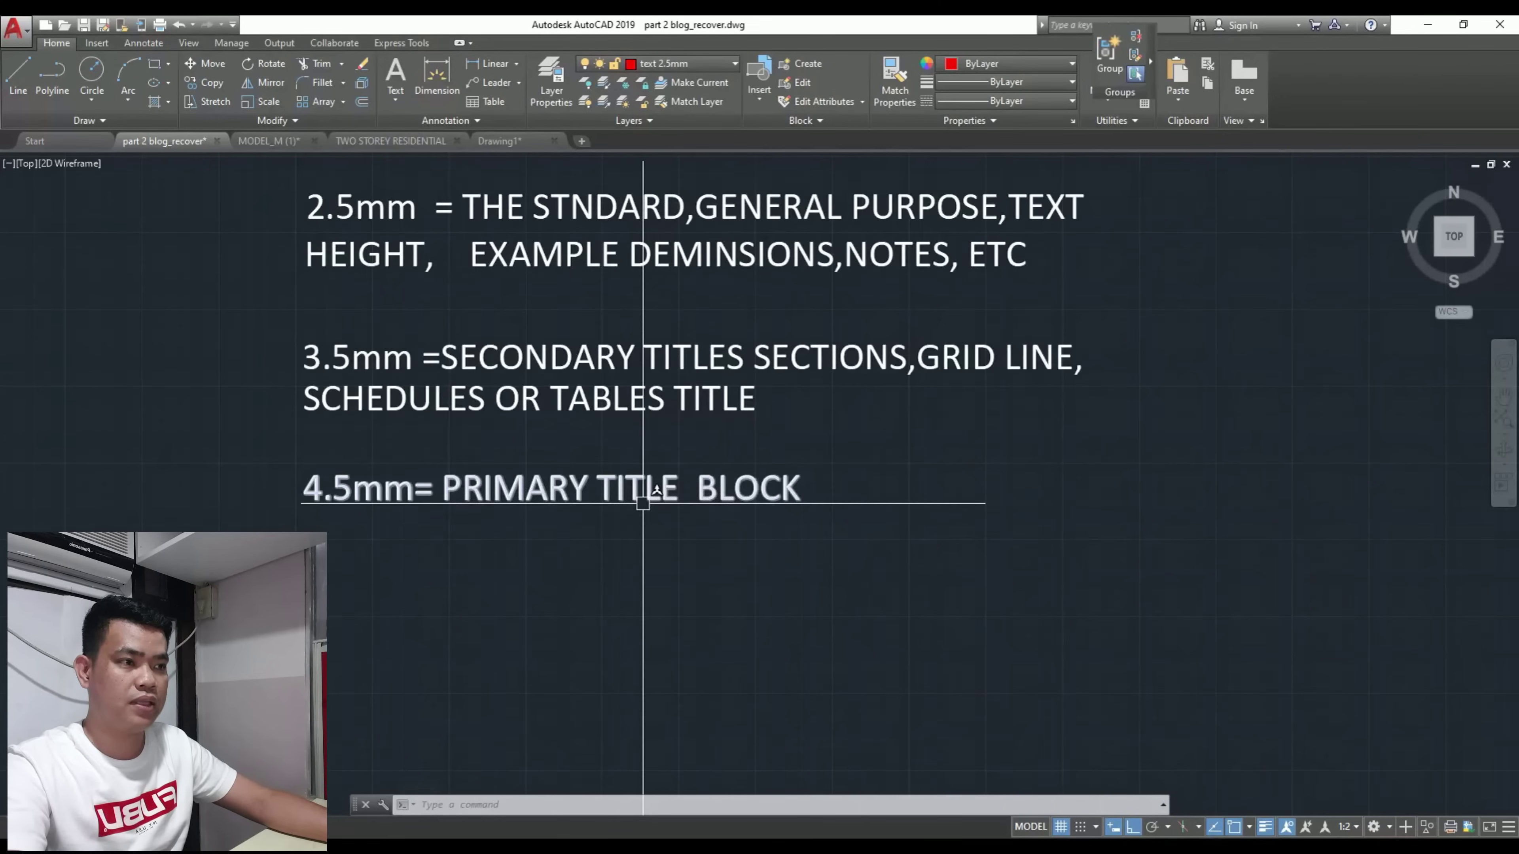
pyautogui.moveTo(408, 195); pyautogui.dragTo(388, 236, button='middle')
# Step: Return to Drawing1, create a new text style named 4.5mm and make it the current style
pyautogui.click(489, 143)
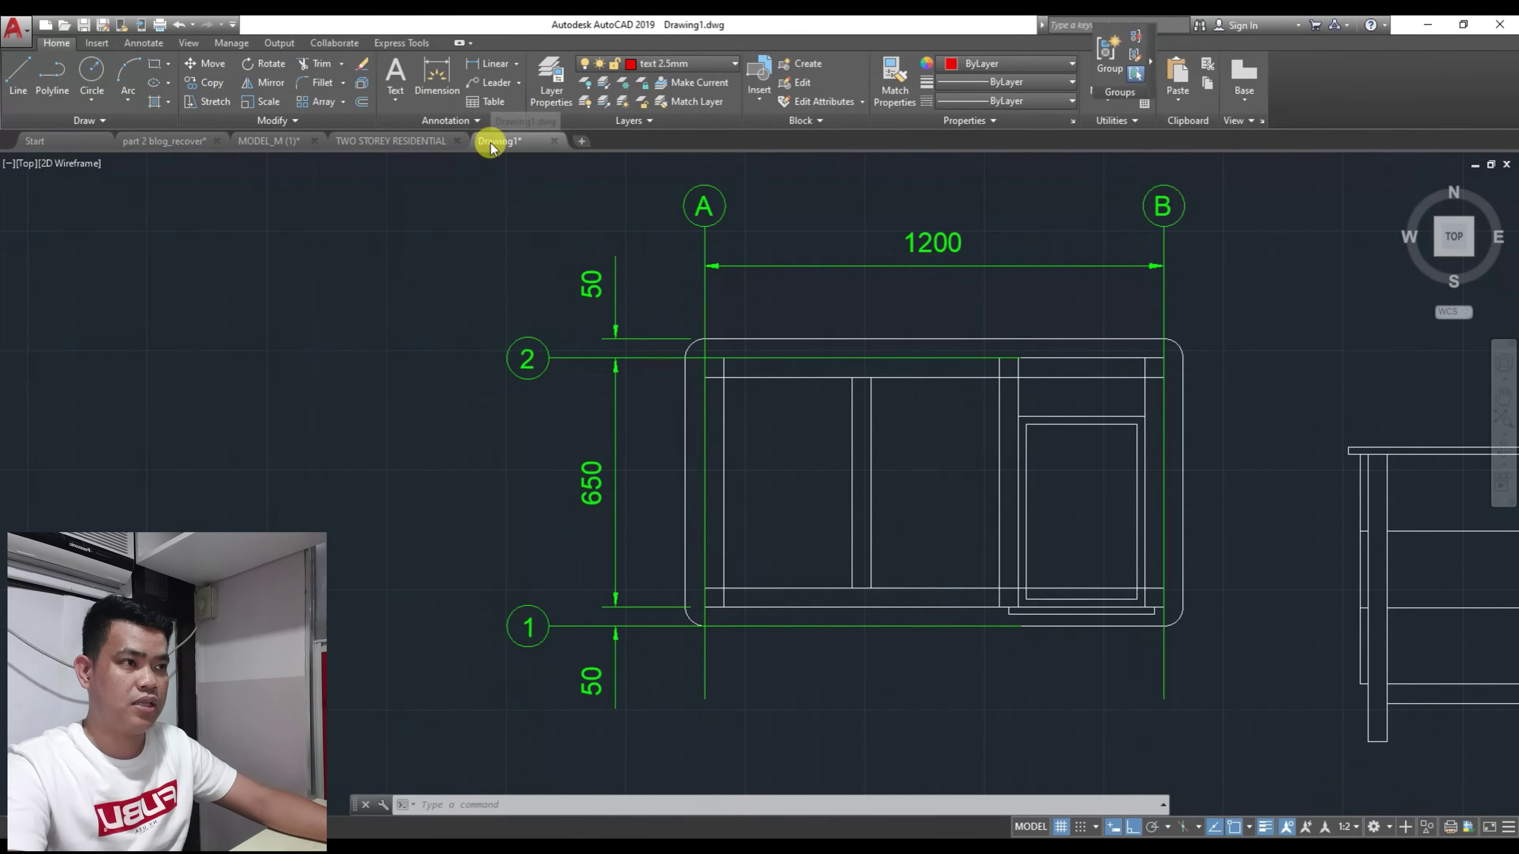
pyautogui.scroll(-2, 620, 569)
pyautogui.moveTo(620, 570)
pyautogui.mouseDown(button='middle')
pyautogui.moveTo(616, 515)
pyautogui.moveTo(594, 493)
pyautogui.mouseUp(button='middle')
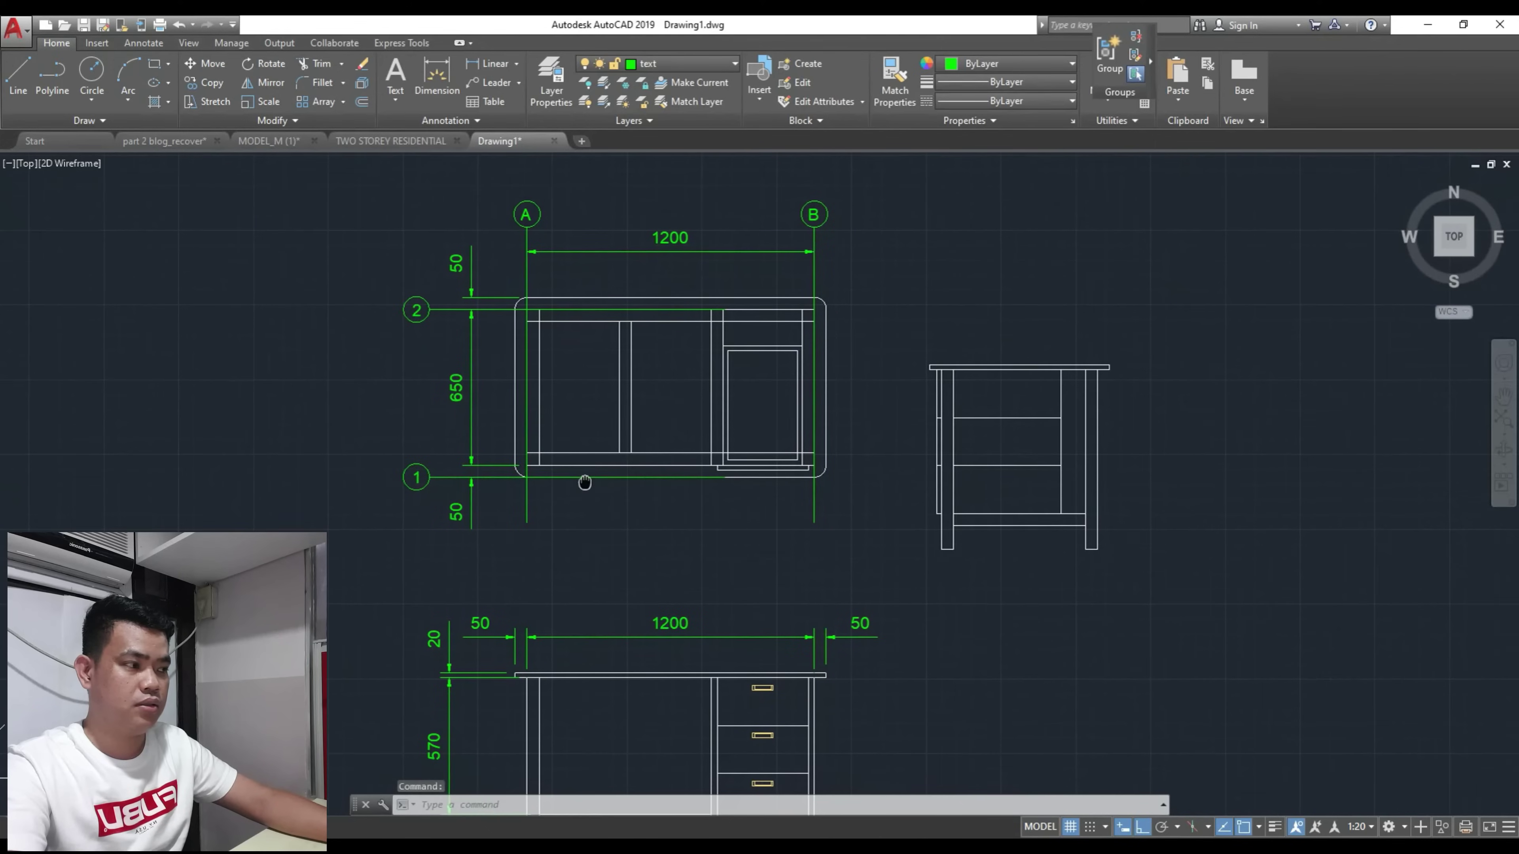
pyautogui.click(436, 123)
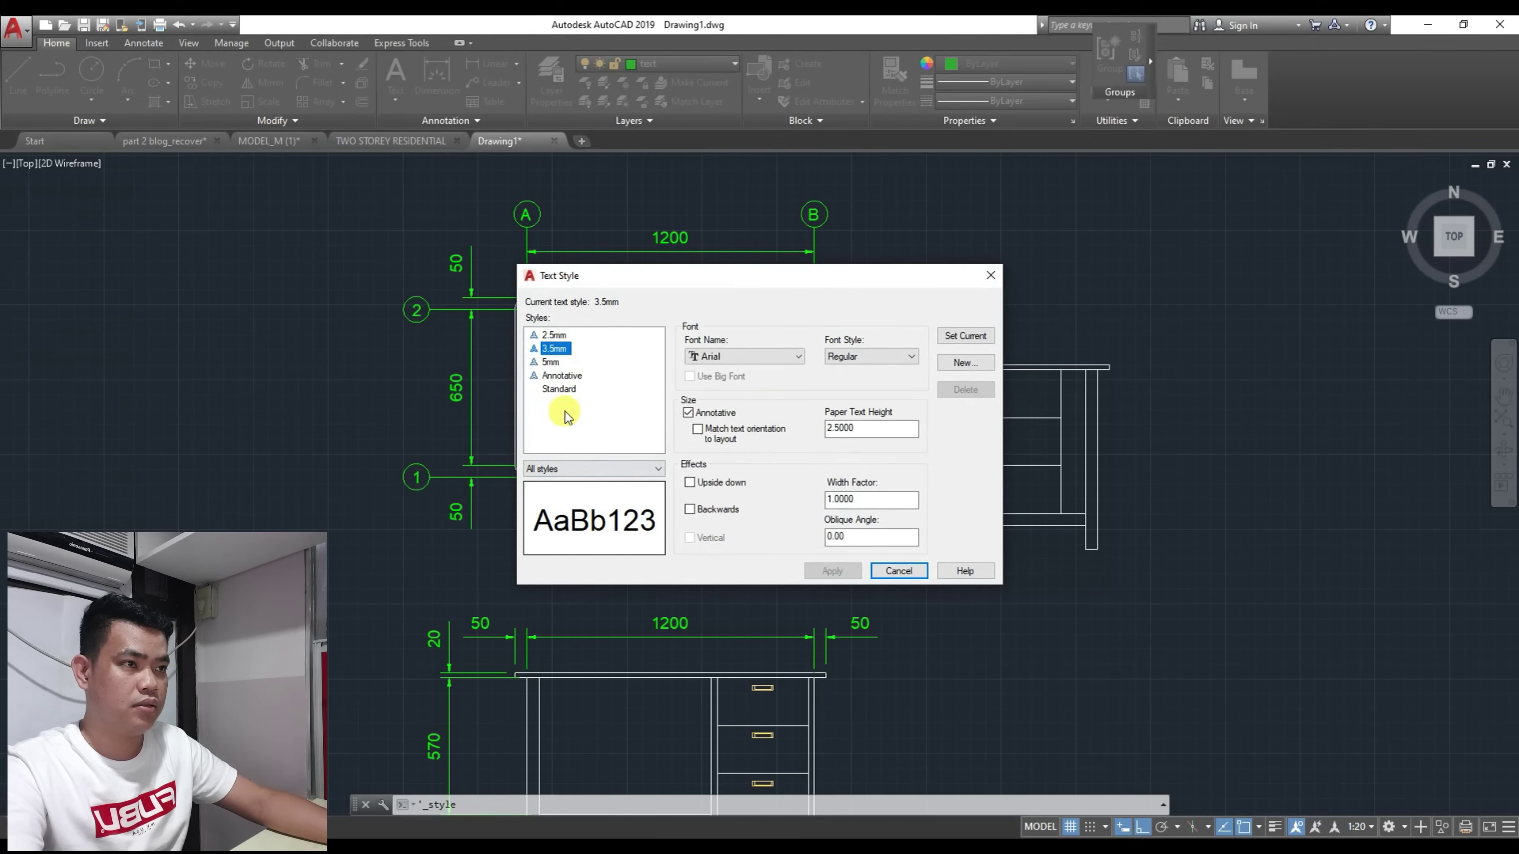
pyautogui.click(964, 363)
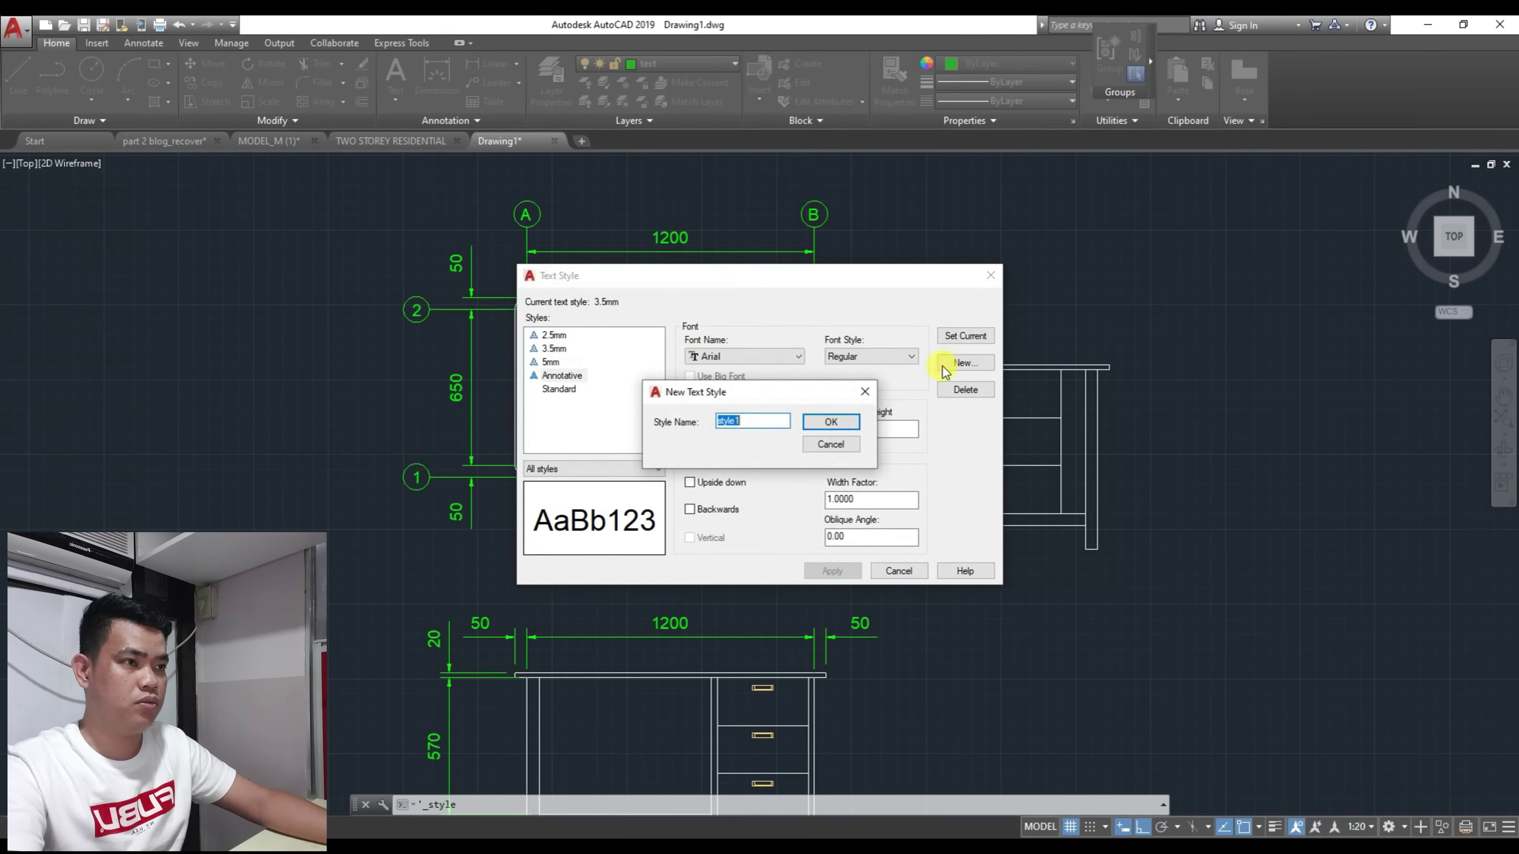
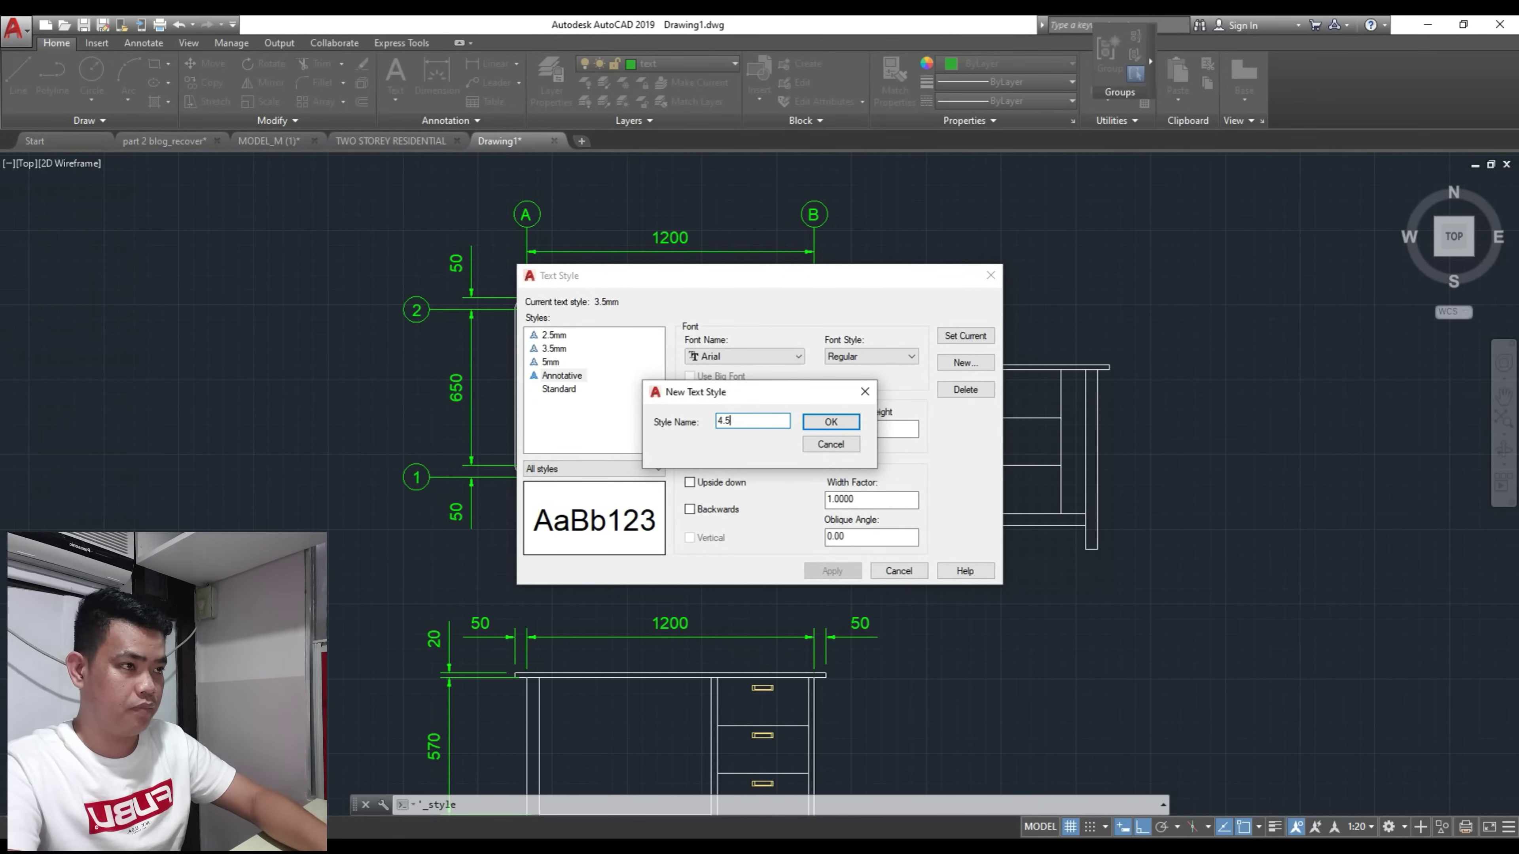
pyautogui.click(835, 423)
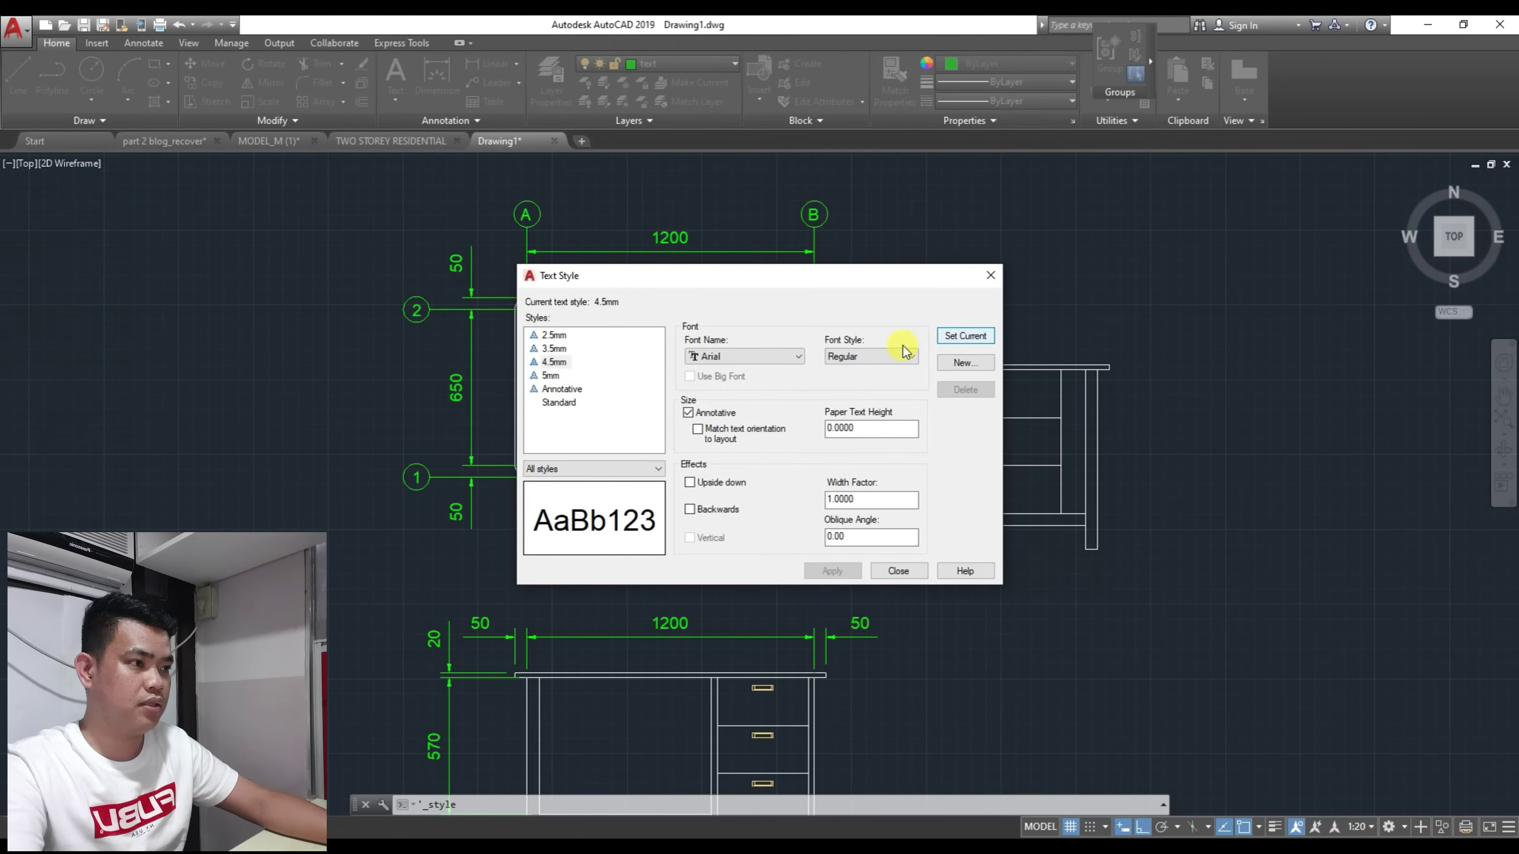
pyautogui.click(897, 571)
# Step: Try to place a multiline text in the 4.5mm style in the empty area beside the front view
pyautogui.moveTo(897, 604)
pyautogui.mouseDown(button='middle')
pyautogui.moveTo(774, 559)
pyautogui.moveTo(589, 406)
pyautogui.mouseUp(button='middle')
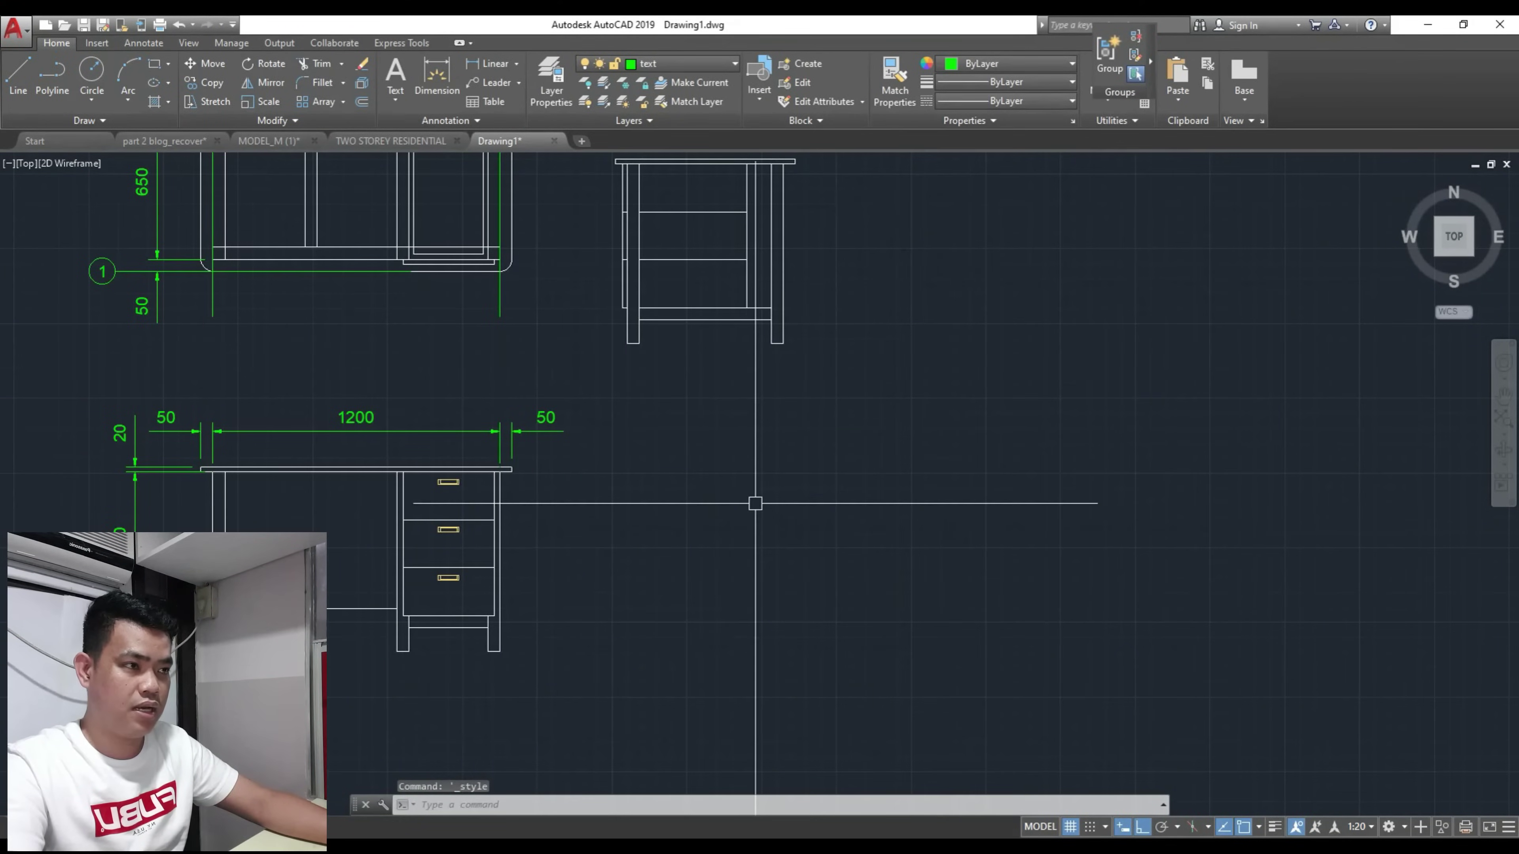
pyautogui.moveTo(735, 573); pyautogui.dragTo(625, 510, button='middle')
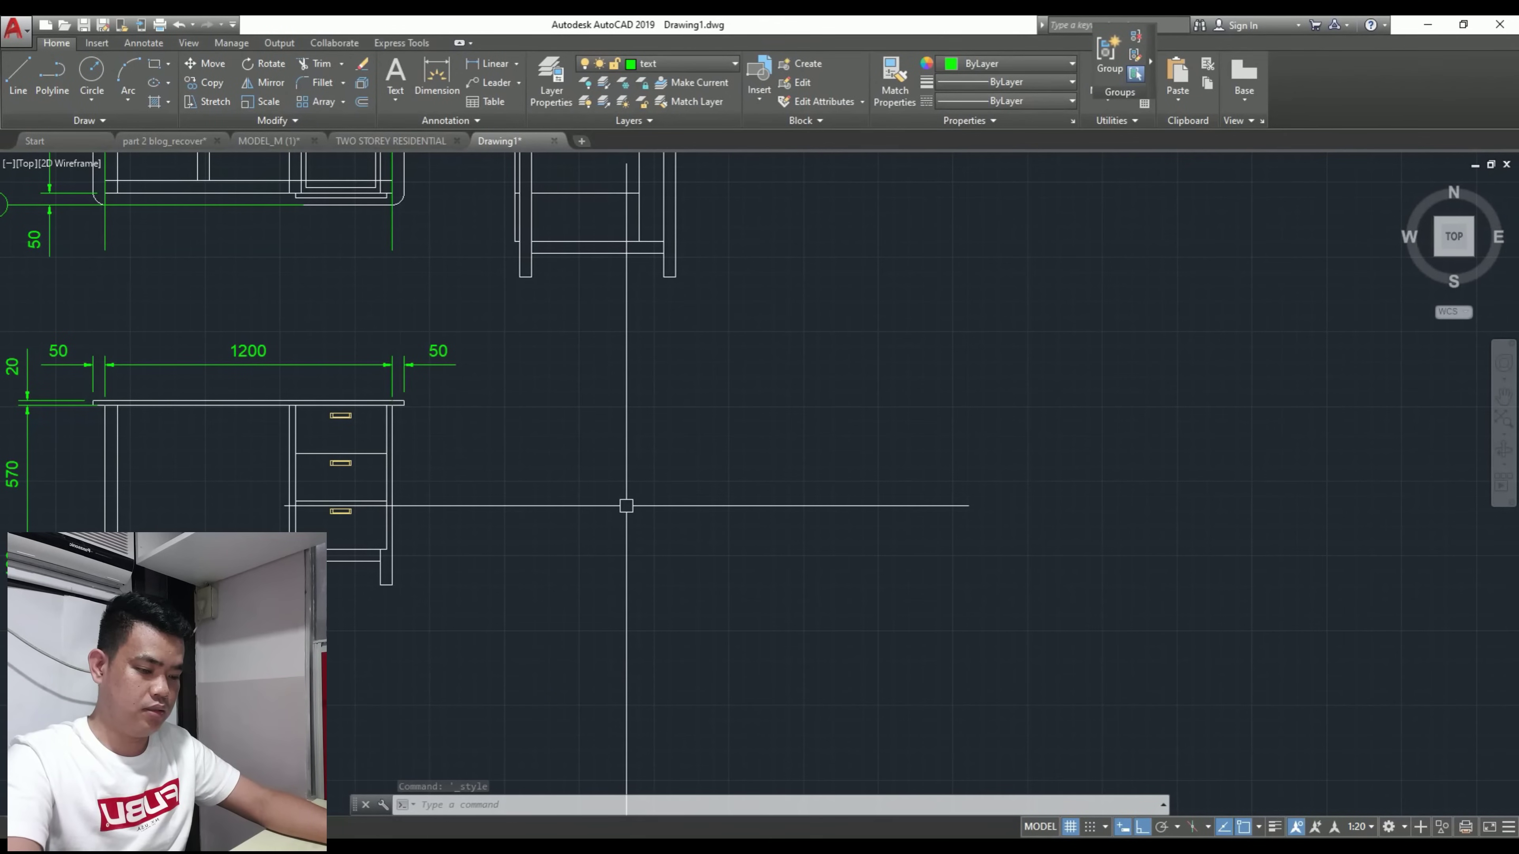
pyautogui.write('t')
pyautogui.press('Return')
pyautogui.scroll(2, 622, 499)
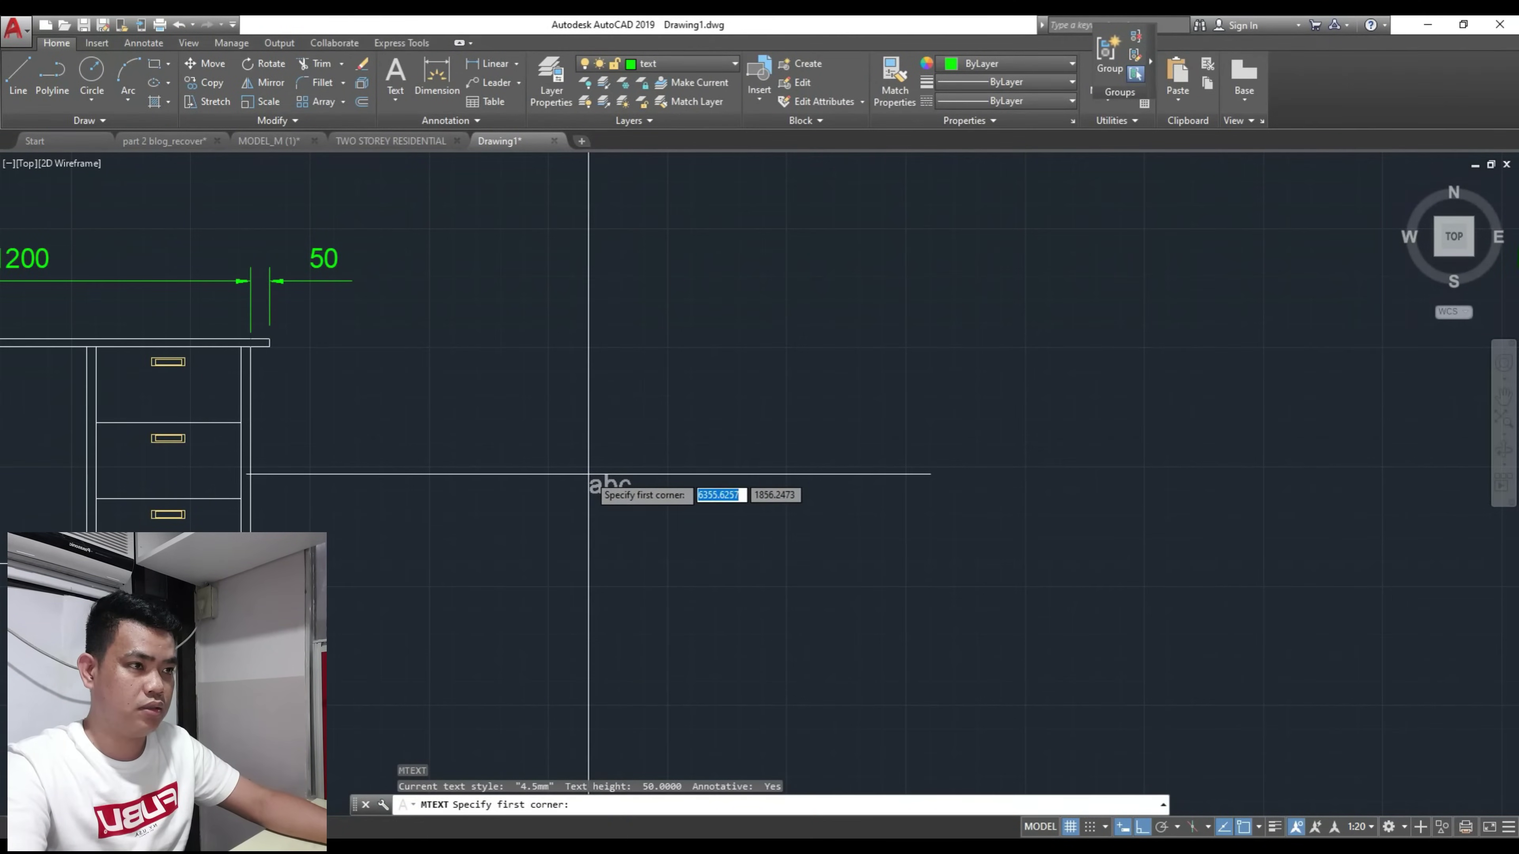
pyautogui.scroll(-4, 589, 475)
pyautogui.click(582, 475)
pyautogui.click(635, 508)
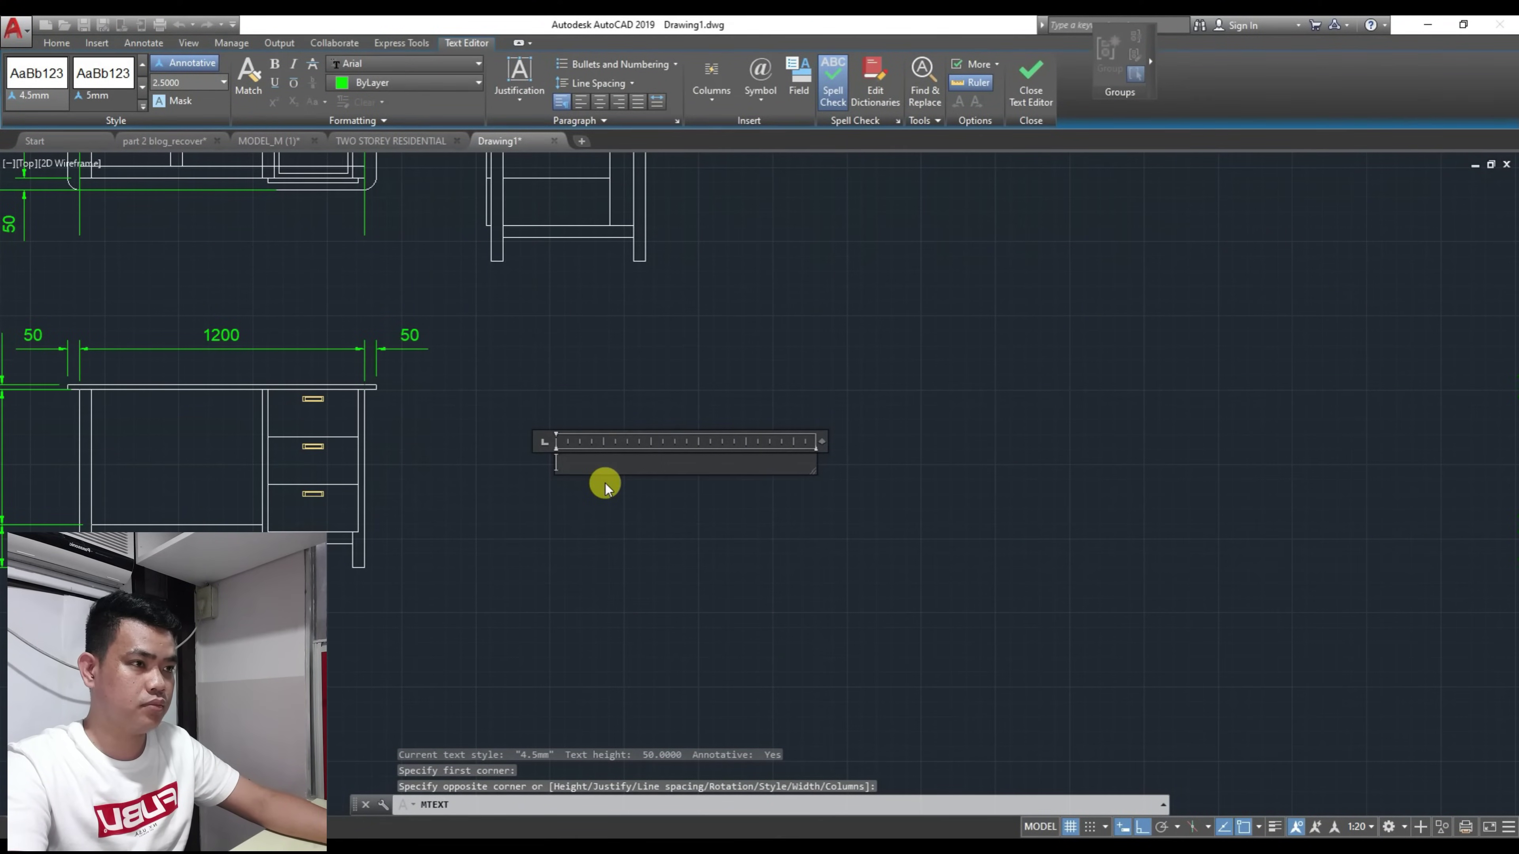
pyautogui.click(612, 491)
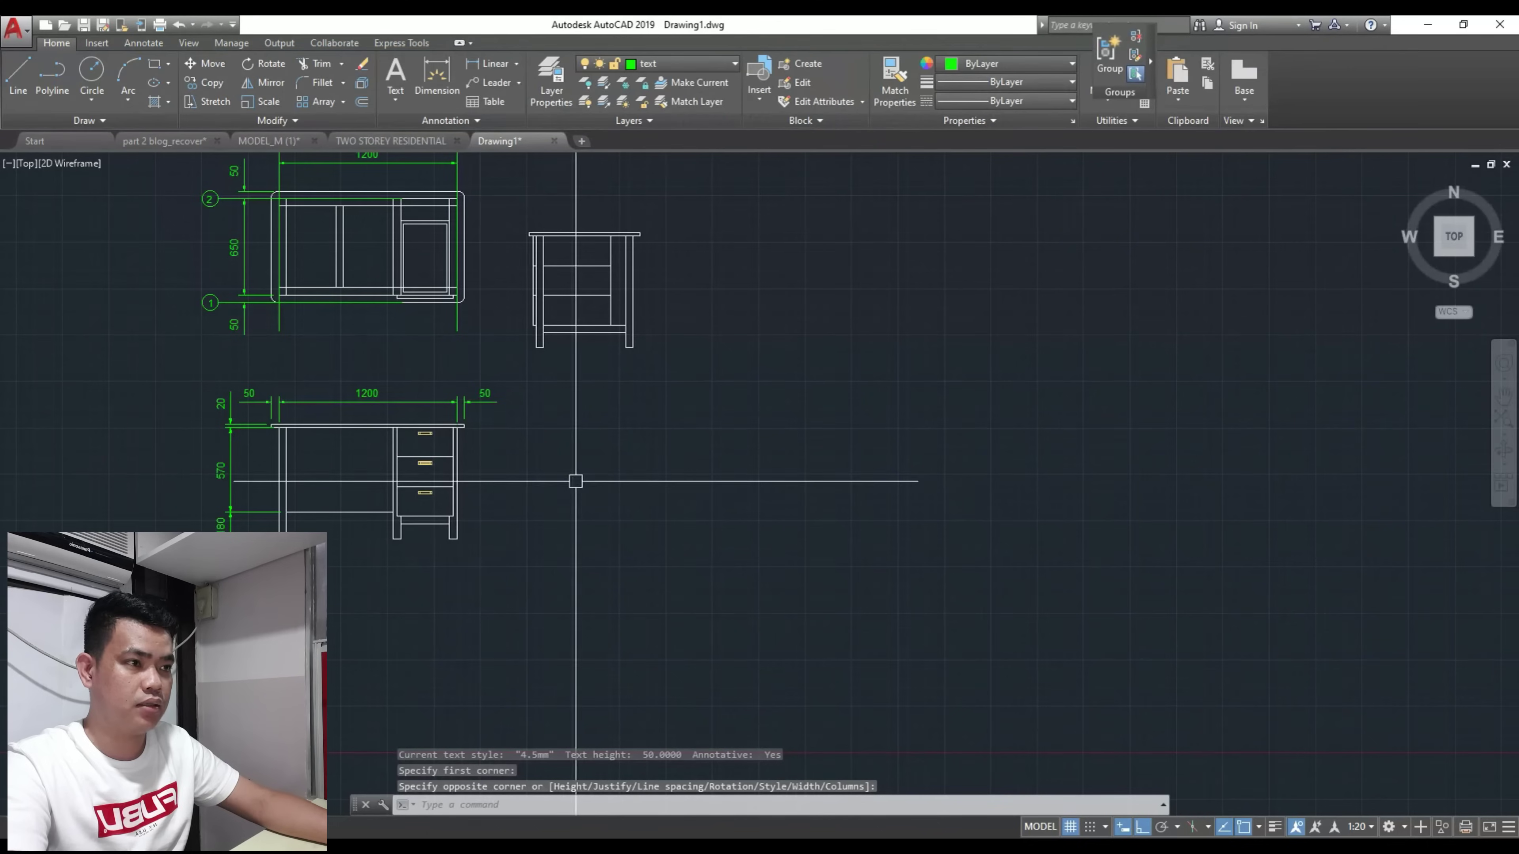
# Step: Place a multiline text reading PLAN in the 4.5mm text style in the empty area below the side view
pyautogui.click(414, 121)
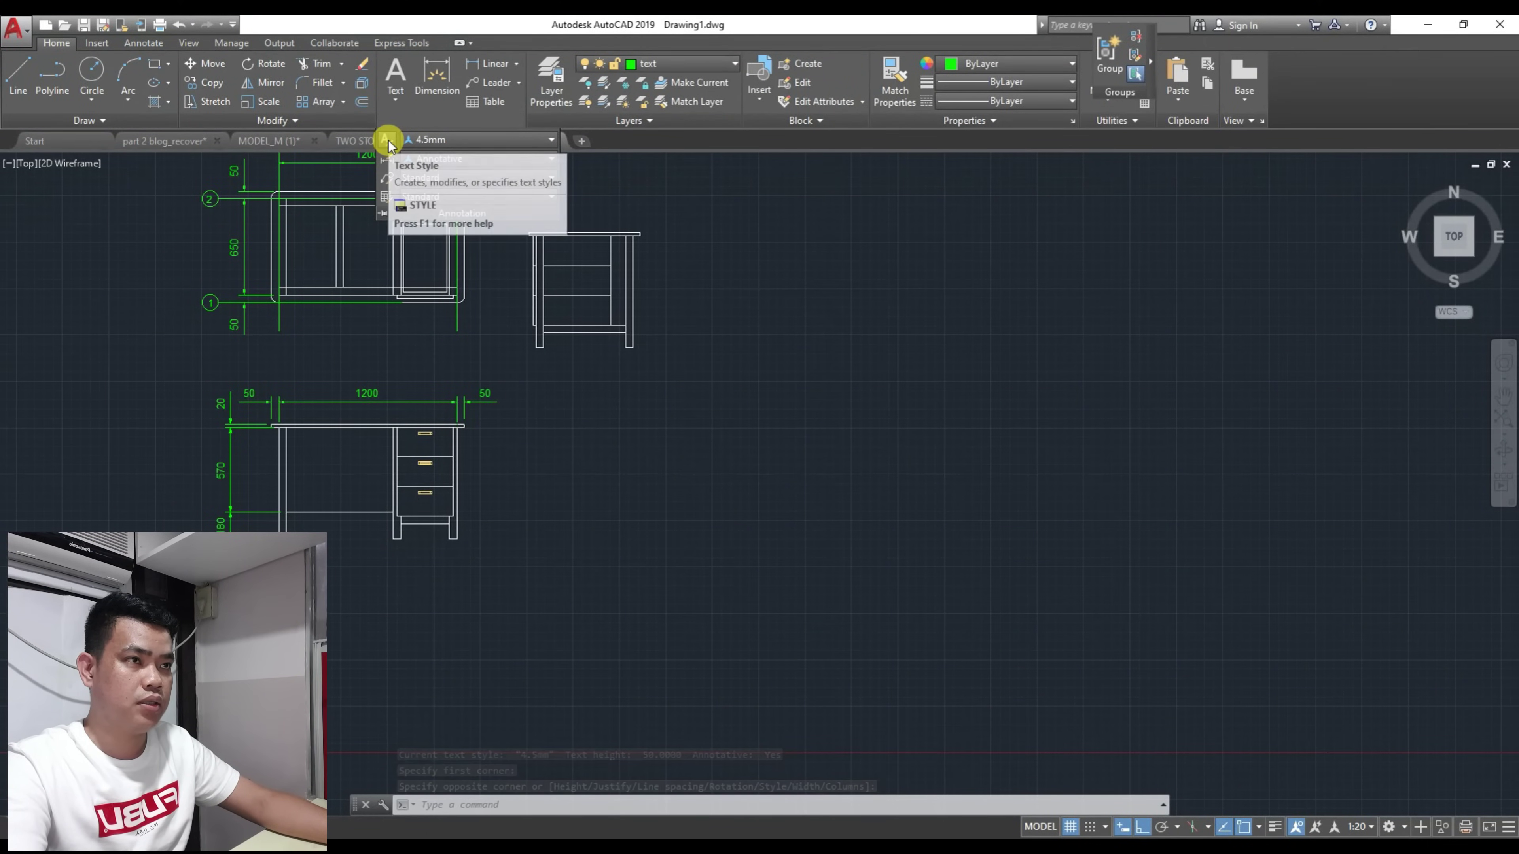
pyautogui.click(439, 142)
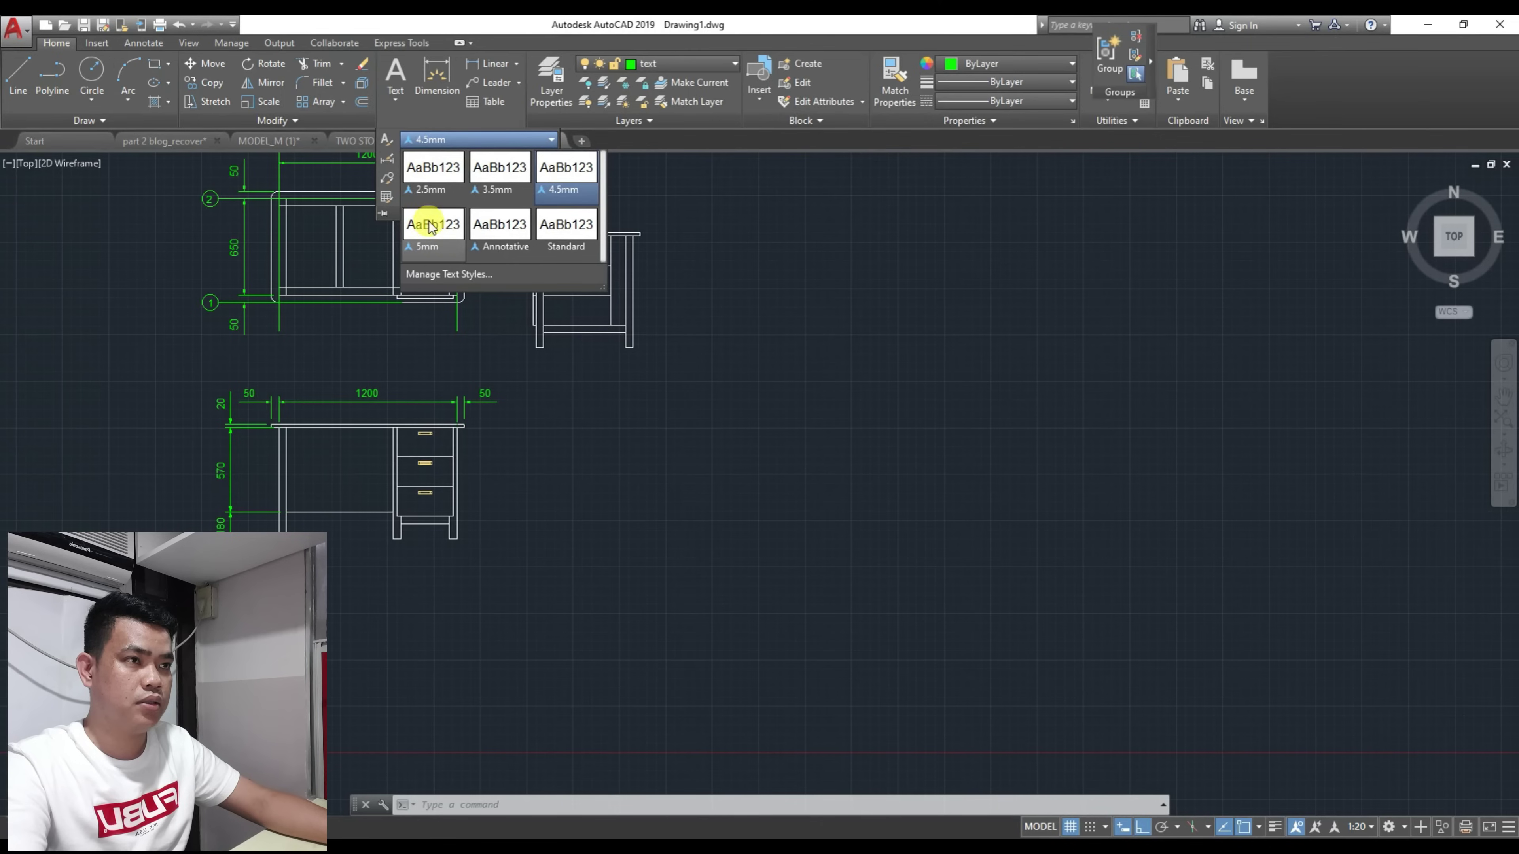
pyautogui.click(561, 180)
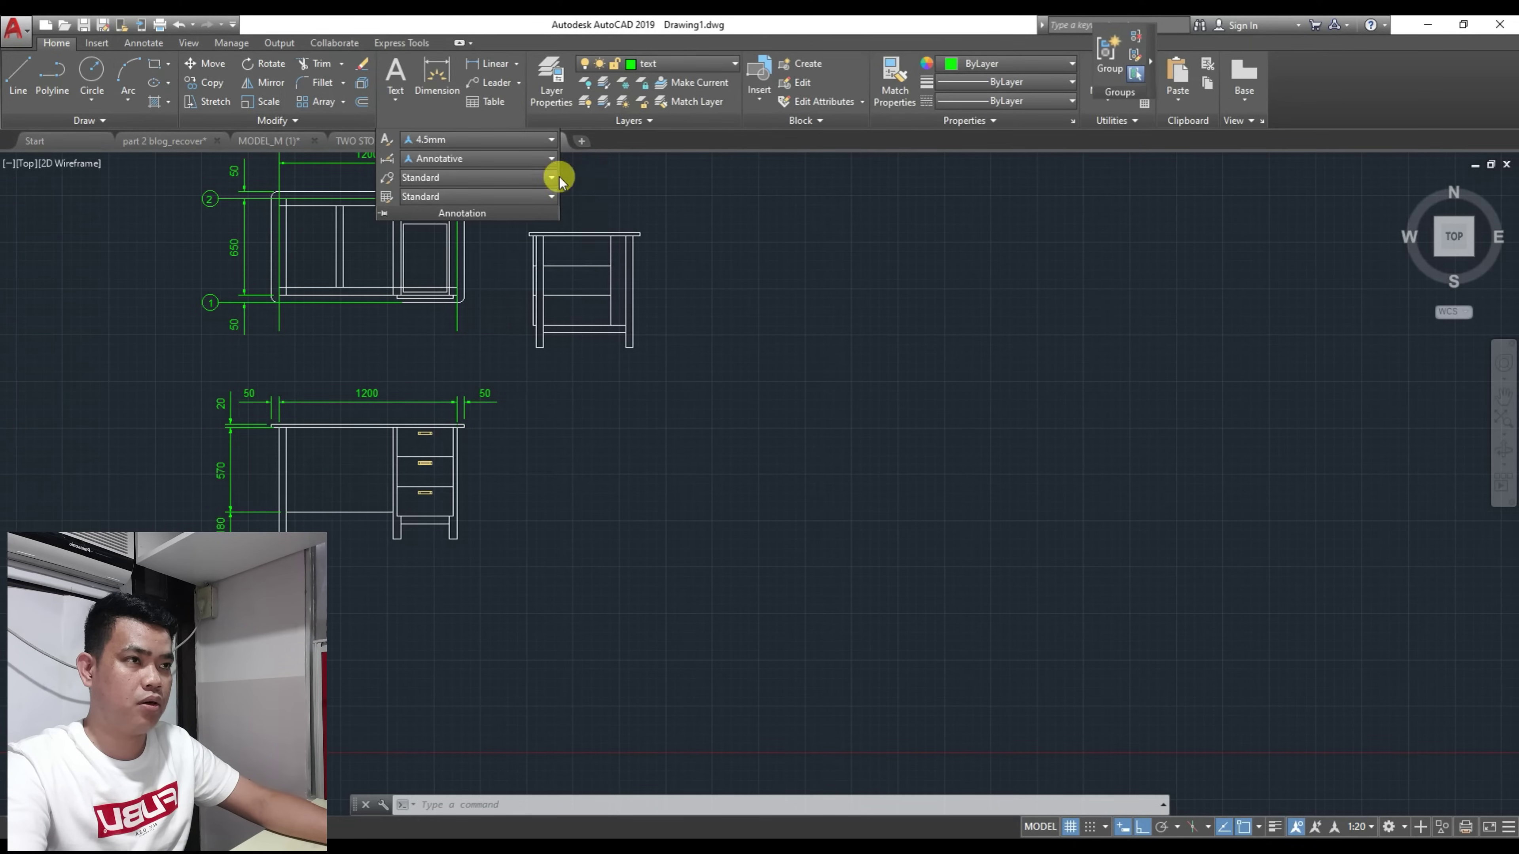
pyautogui.scroll(2, 547, 431)
pyautogui.write('t')
pyautogui.press('Return')
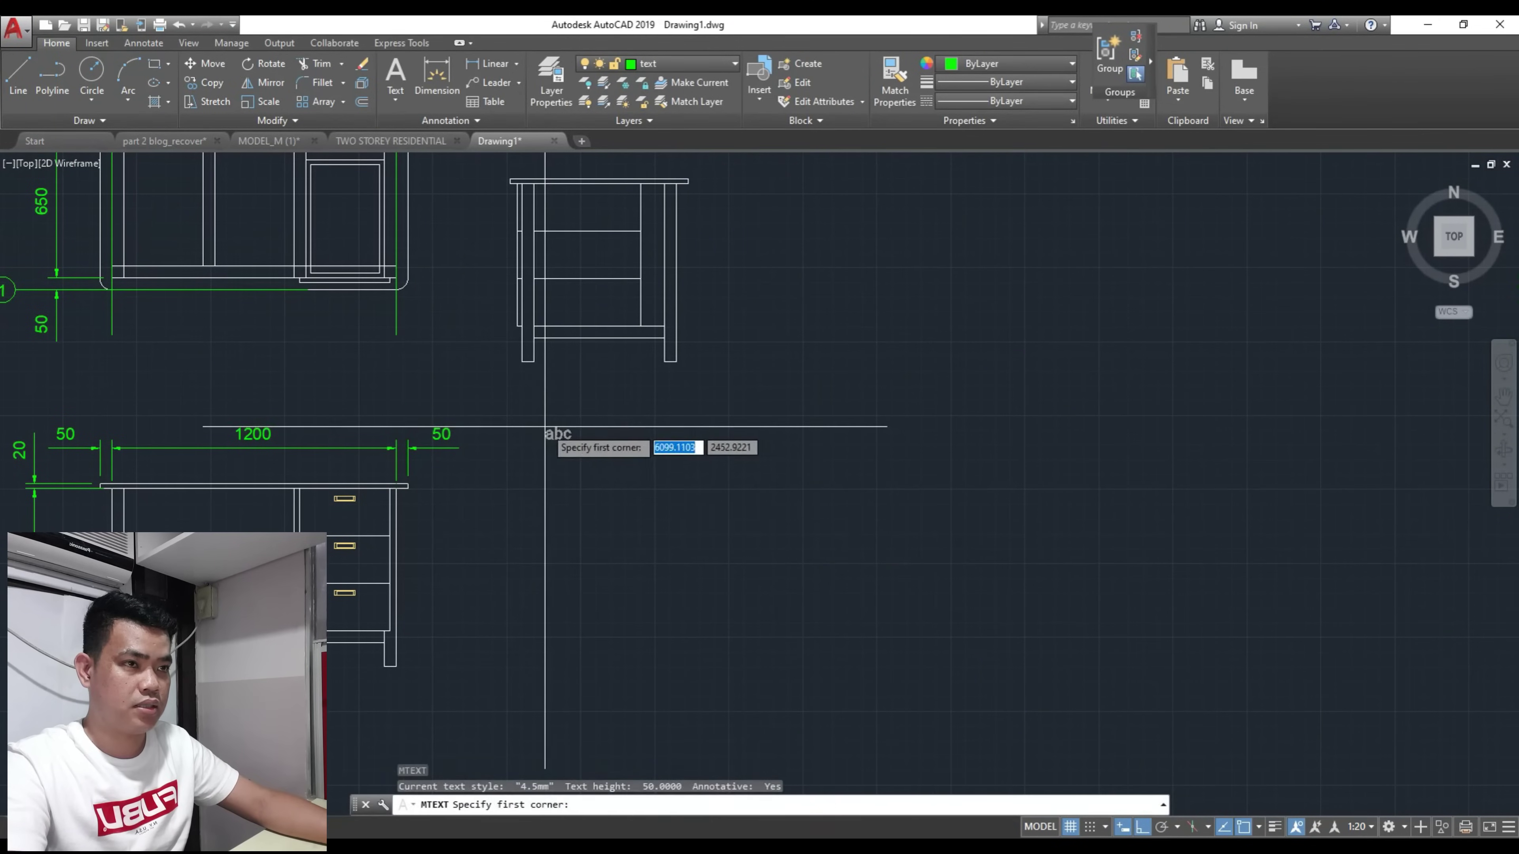
pyautogui.click(547, 427)
pyautogui.click(771, 446)
pyautogui.scroll(4, 550, 460)
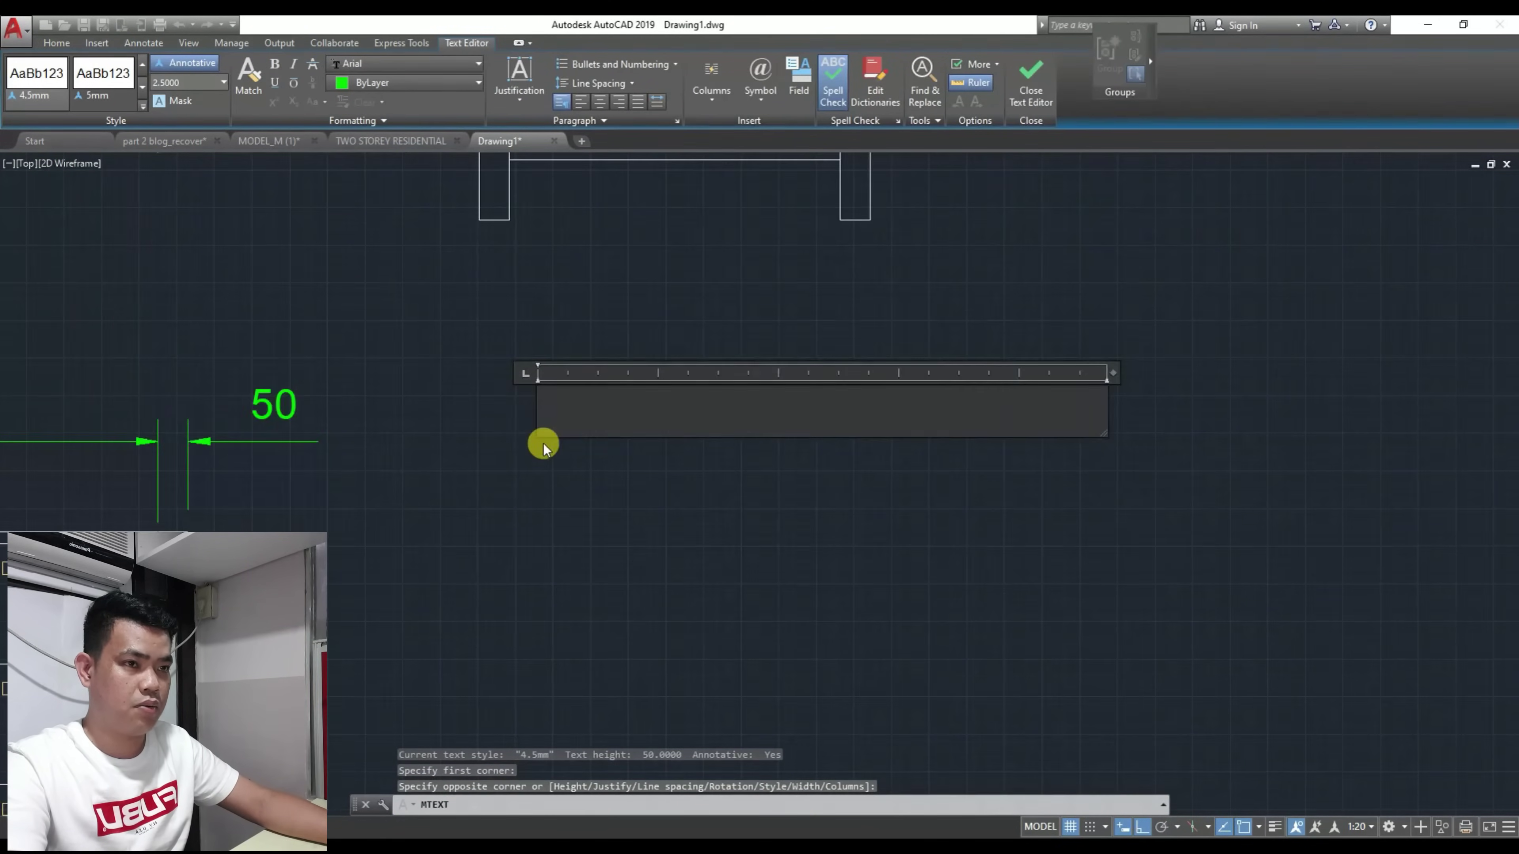
pyautogui.scroll(-7, 547, 473)
pyautogui.scroll(3, 526, 485)
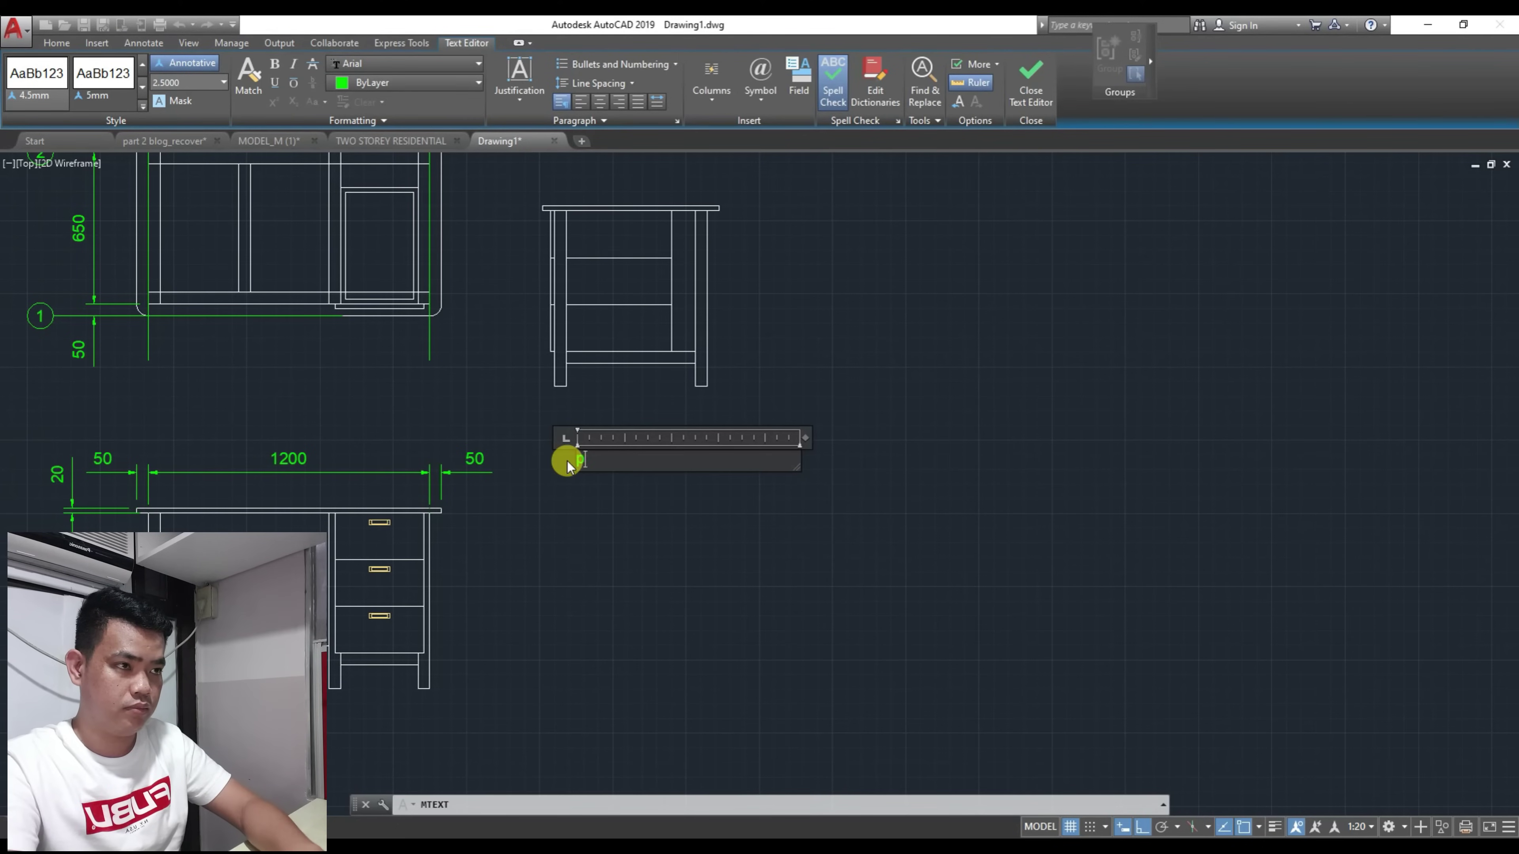
pyautogui.write('LAN')
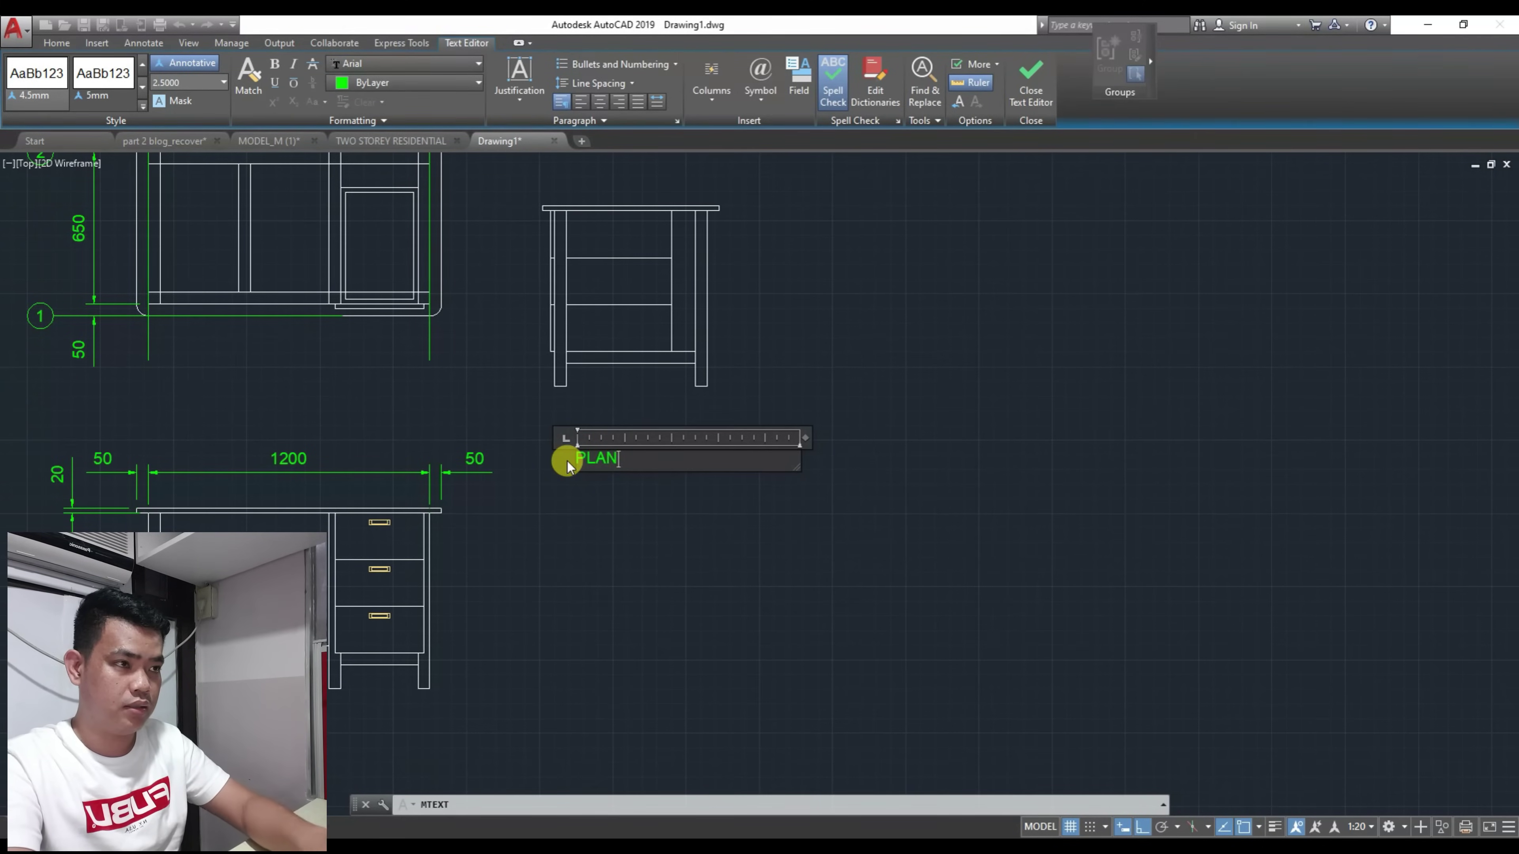
pyautogui.click(568, 460)
pyautogui.scroll(3, 579, 459)
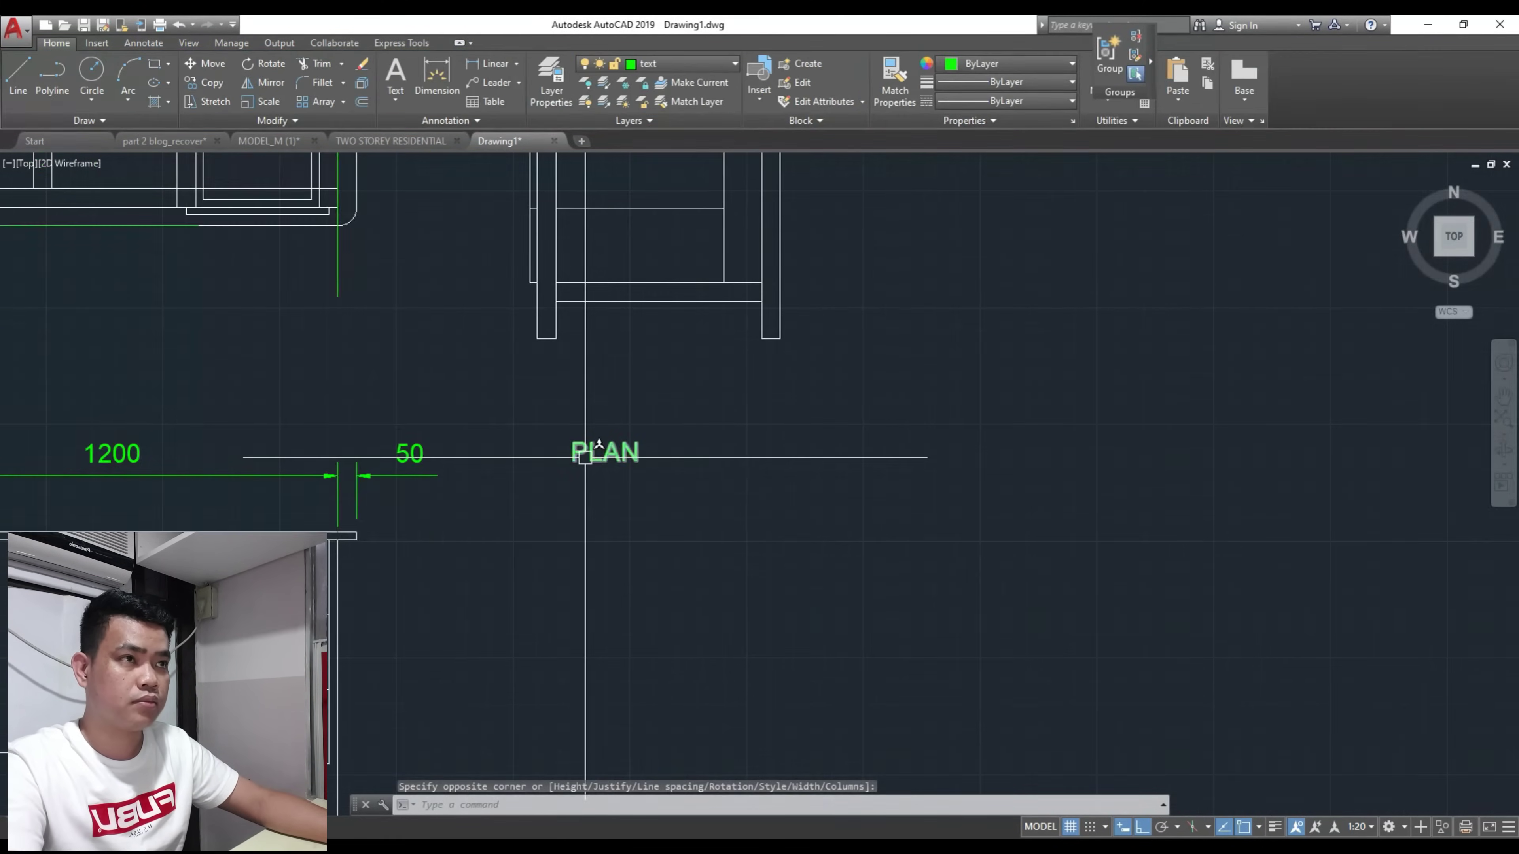
# Step: Measure the height of the PLAN text with a linear dimension, leaving no dimension in the drawing
pyautogui.click(578, 459)
pyautogui.press('Escape')
pyautogui.scroll(2, 578, 459)
pyautogui.write('DIML')
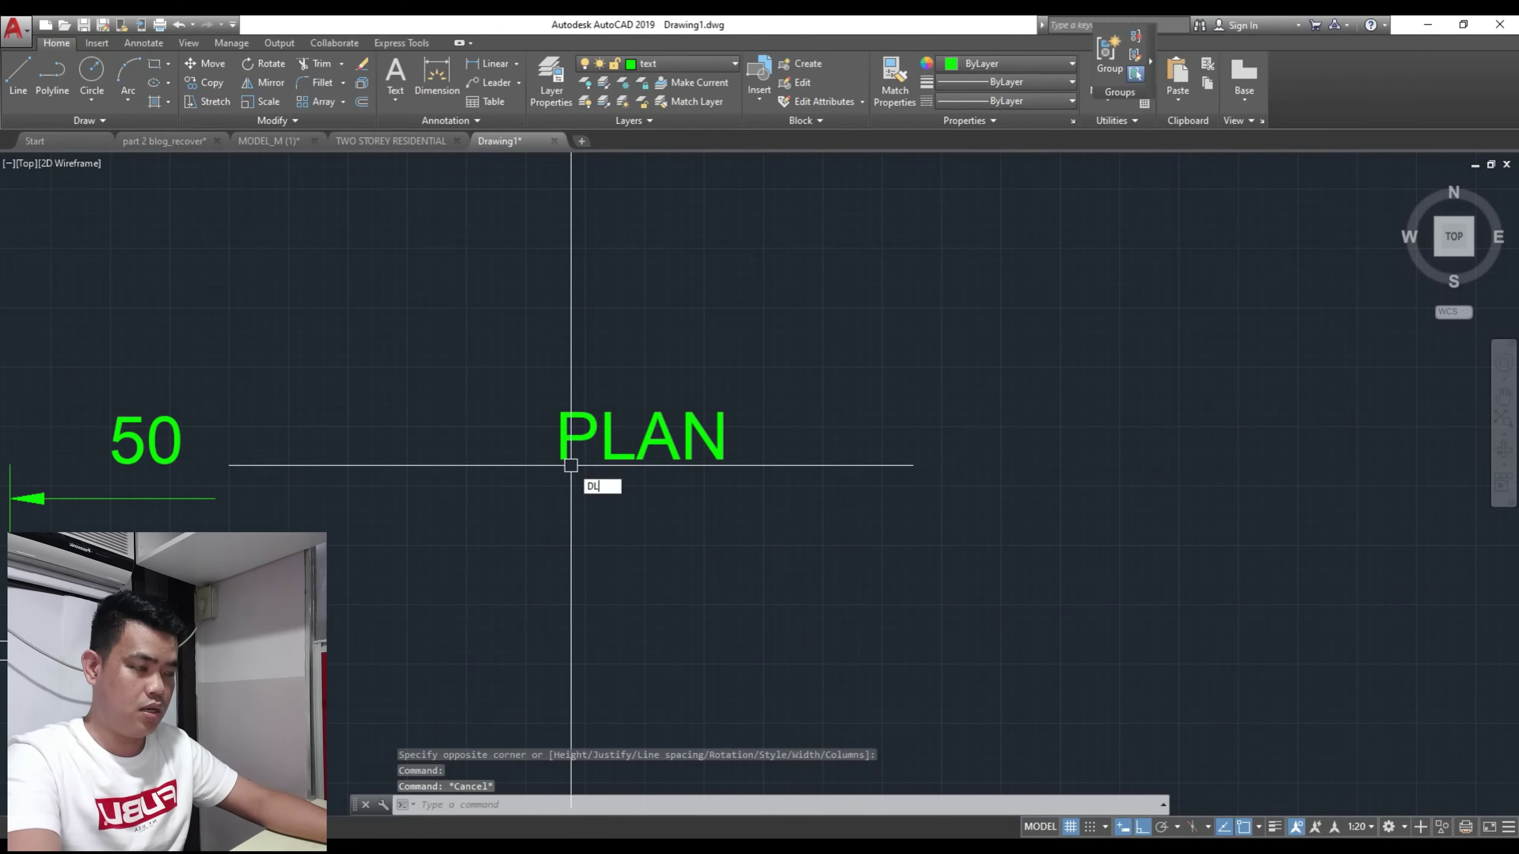
pyautogui.write('I')
pyautogui.press('Return')
pyautogui.click(558, 461)
pyautogui.click(556, 412)
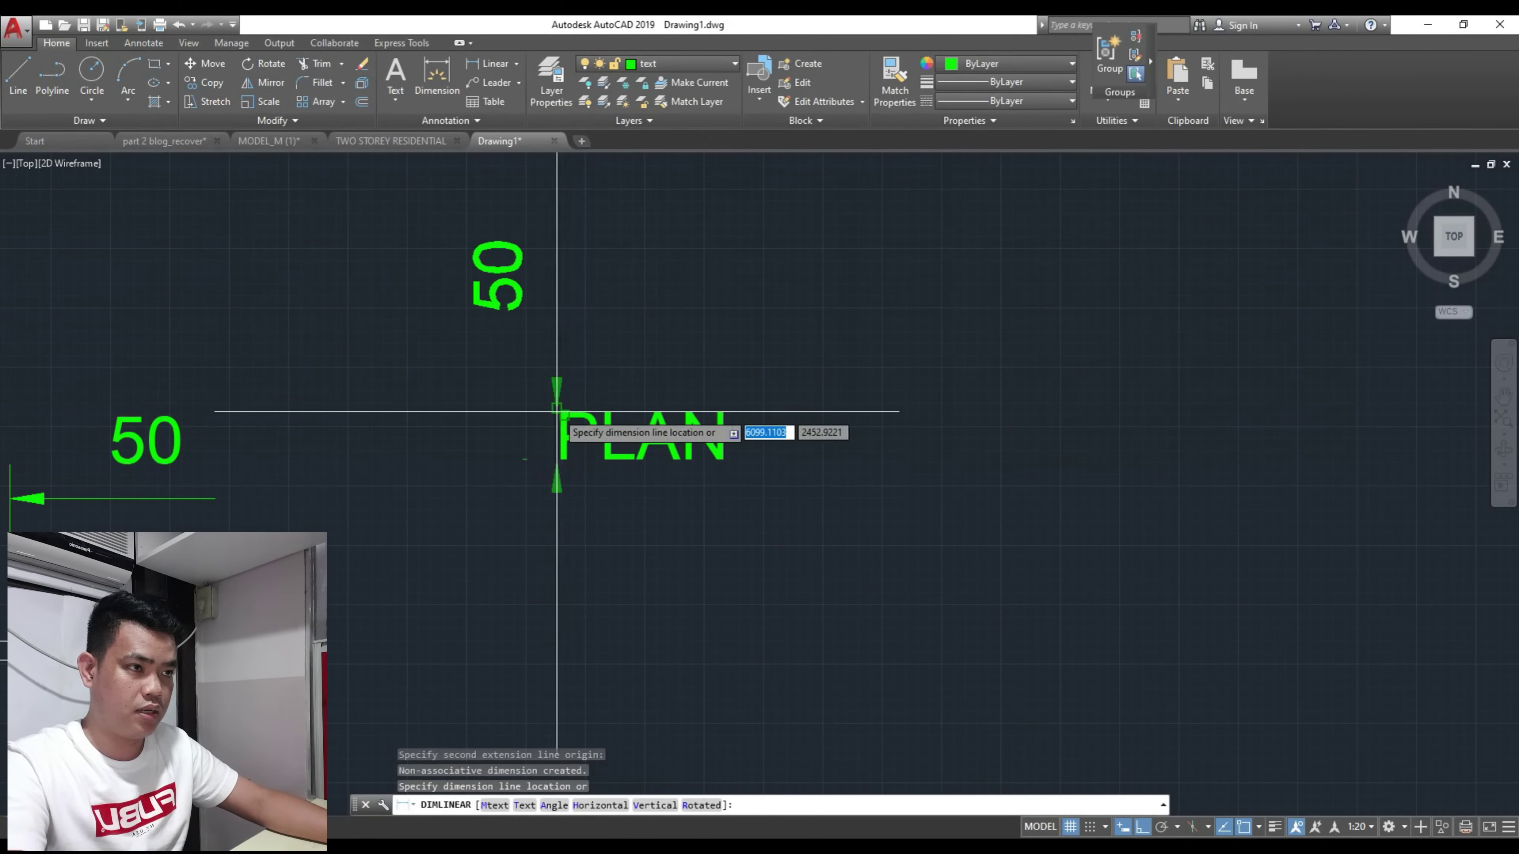
pyautogui.scroll(-2, 491, 448)
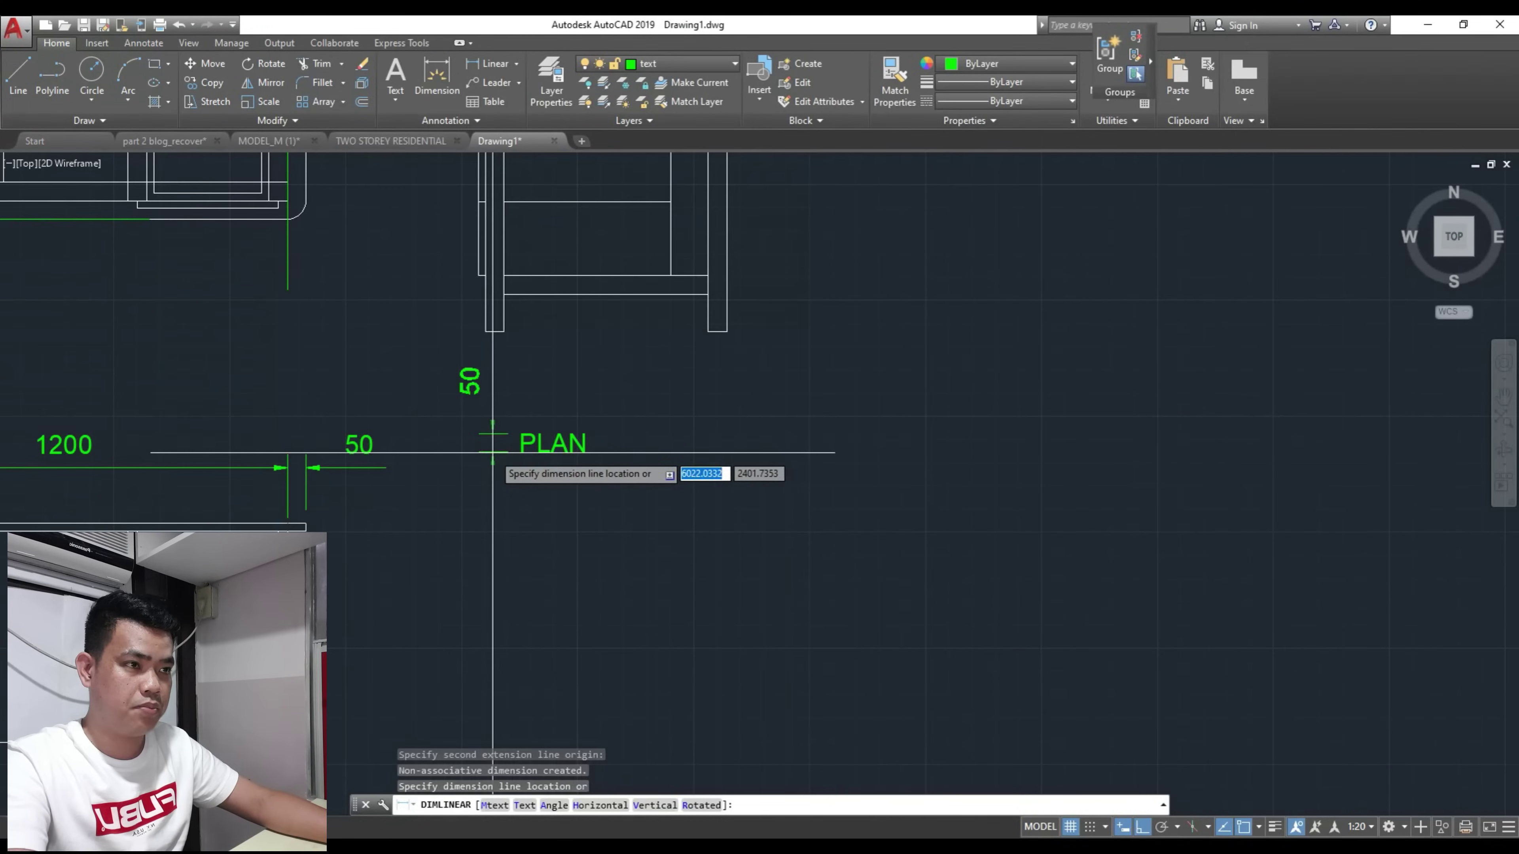
pyautogui.press('Escape')
pyautogui.scroll(2, 497, 446)
pyautogui.click(542, 436)
pyautogui.scroll(-2, 508, 424)
pyautogui.press('Escape')
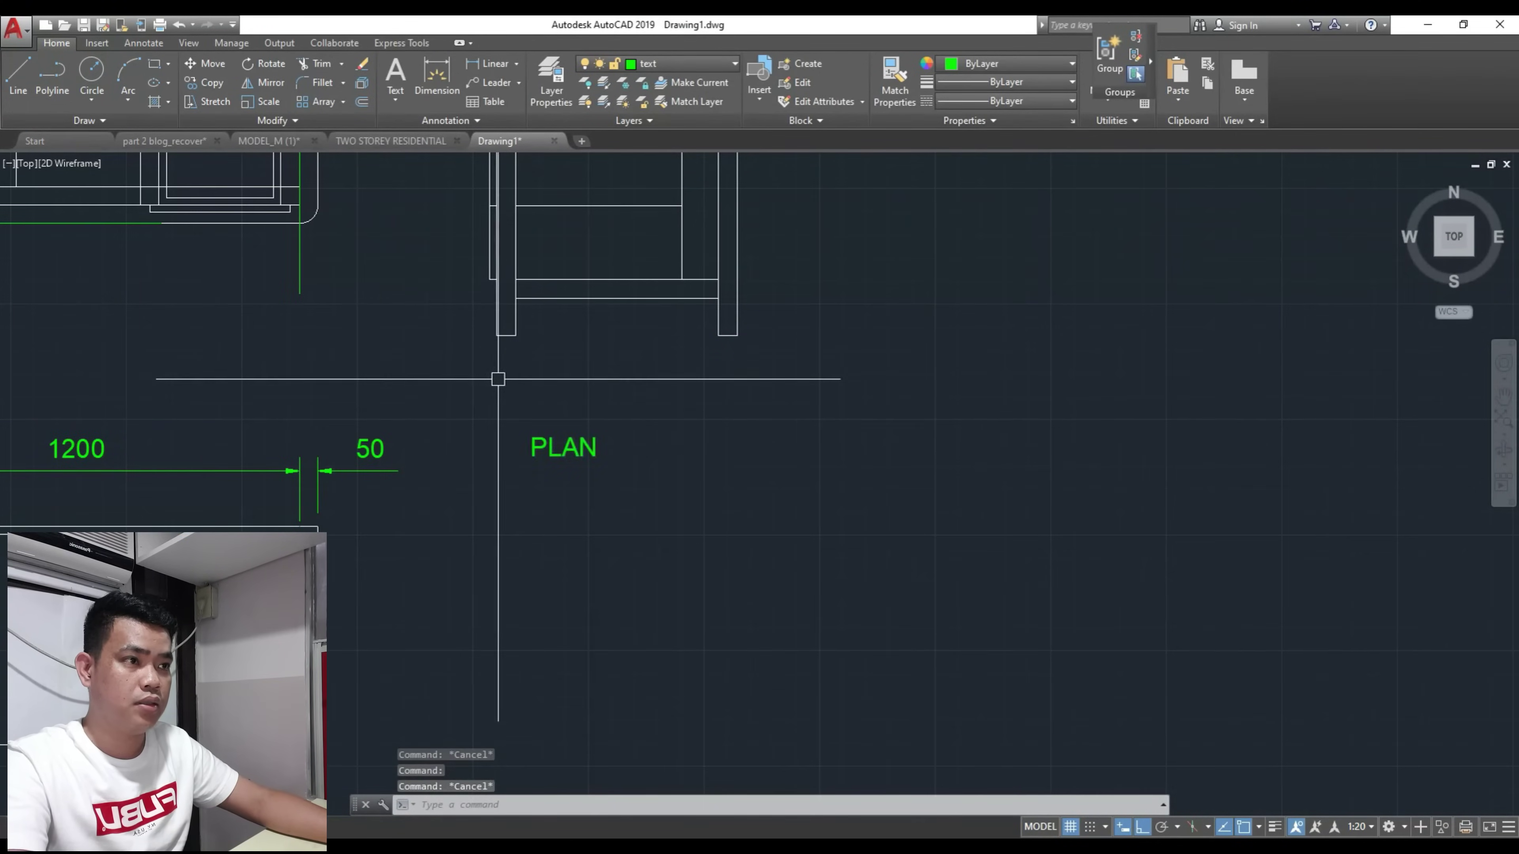
pyautogui.scroll(2, 498, 378)
pyautogui.click(519, 426)
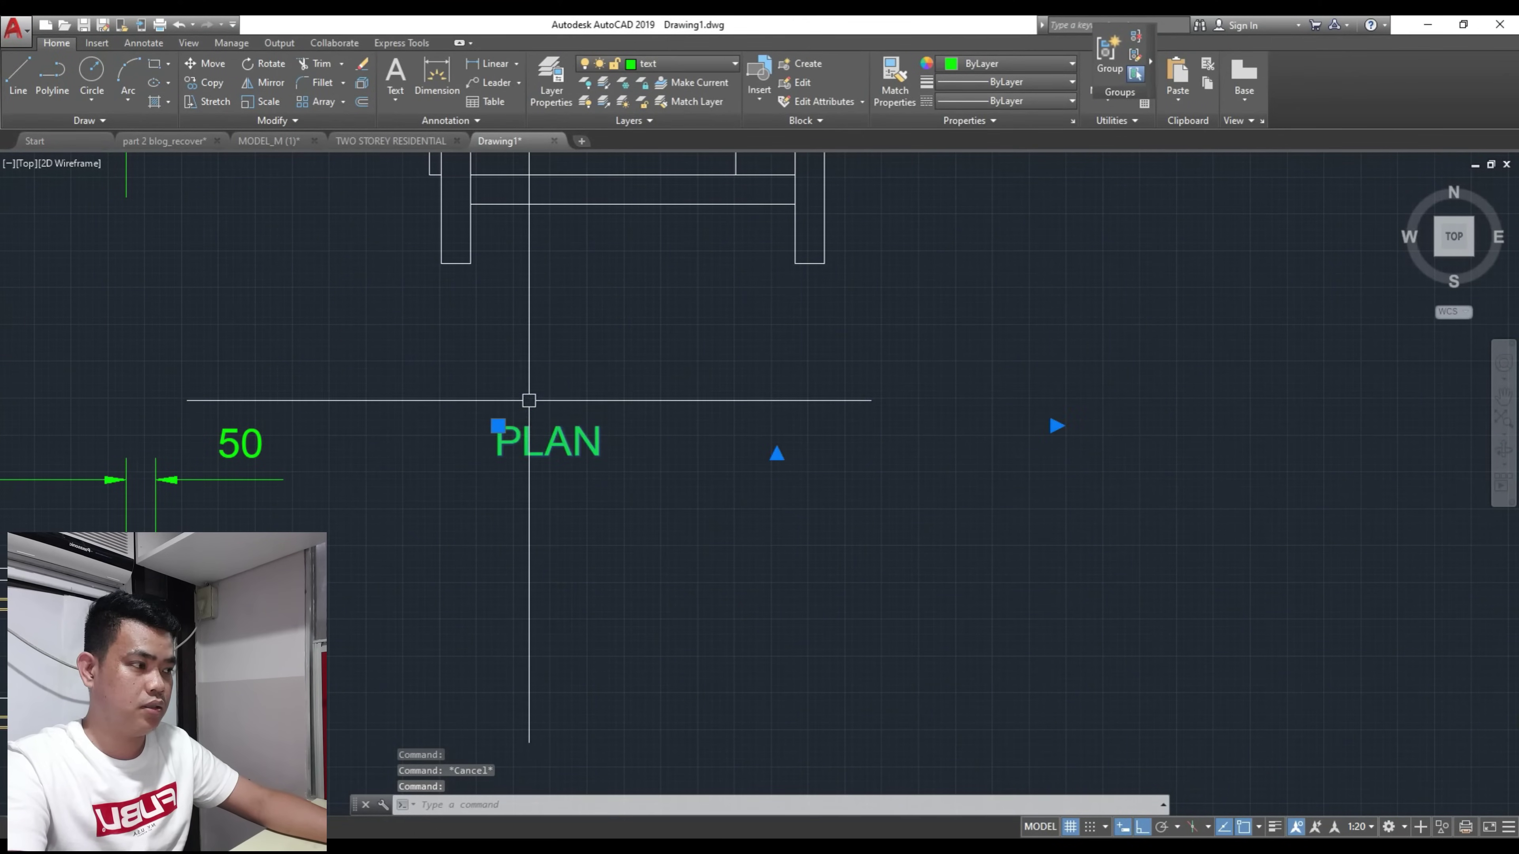
pyautogui.press('Escape')
# Step: Set the paper text height of the annotative 4.5mm text style to 4.5 and apply the change
pyautogui.click(437, 121)
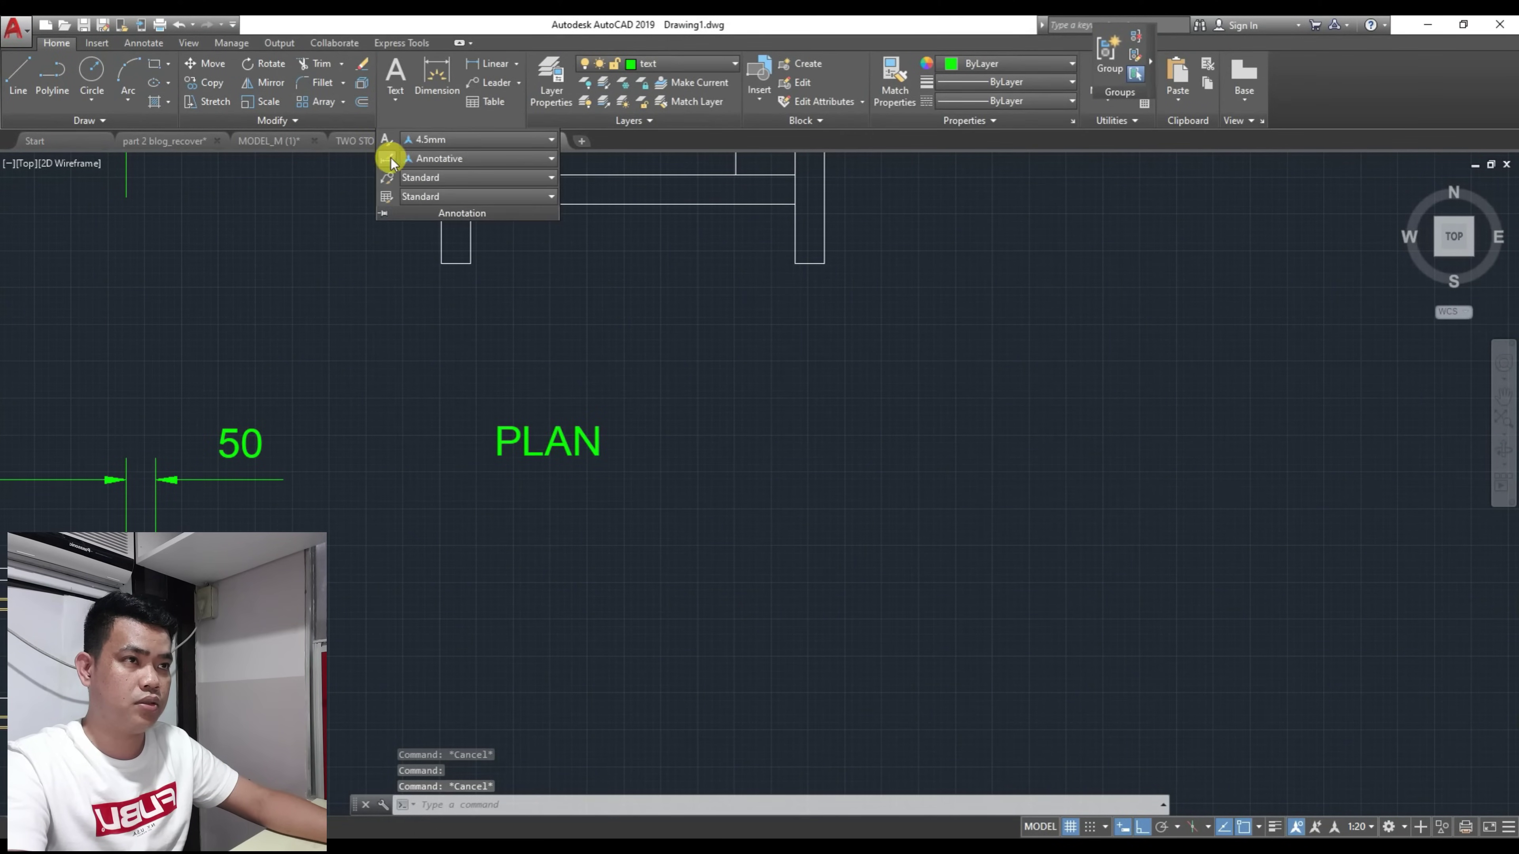
pyautogui.click(385, 142)
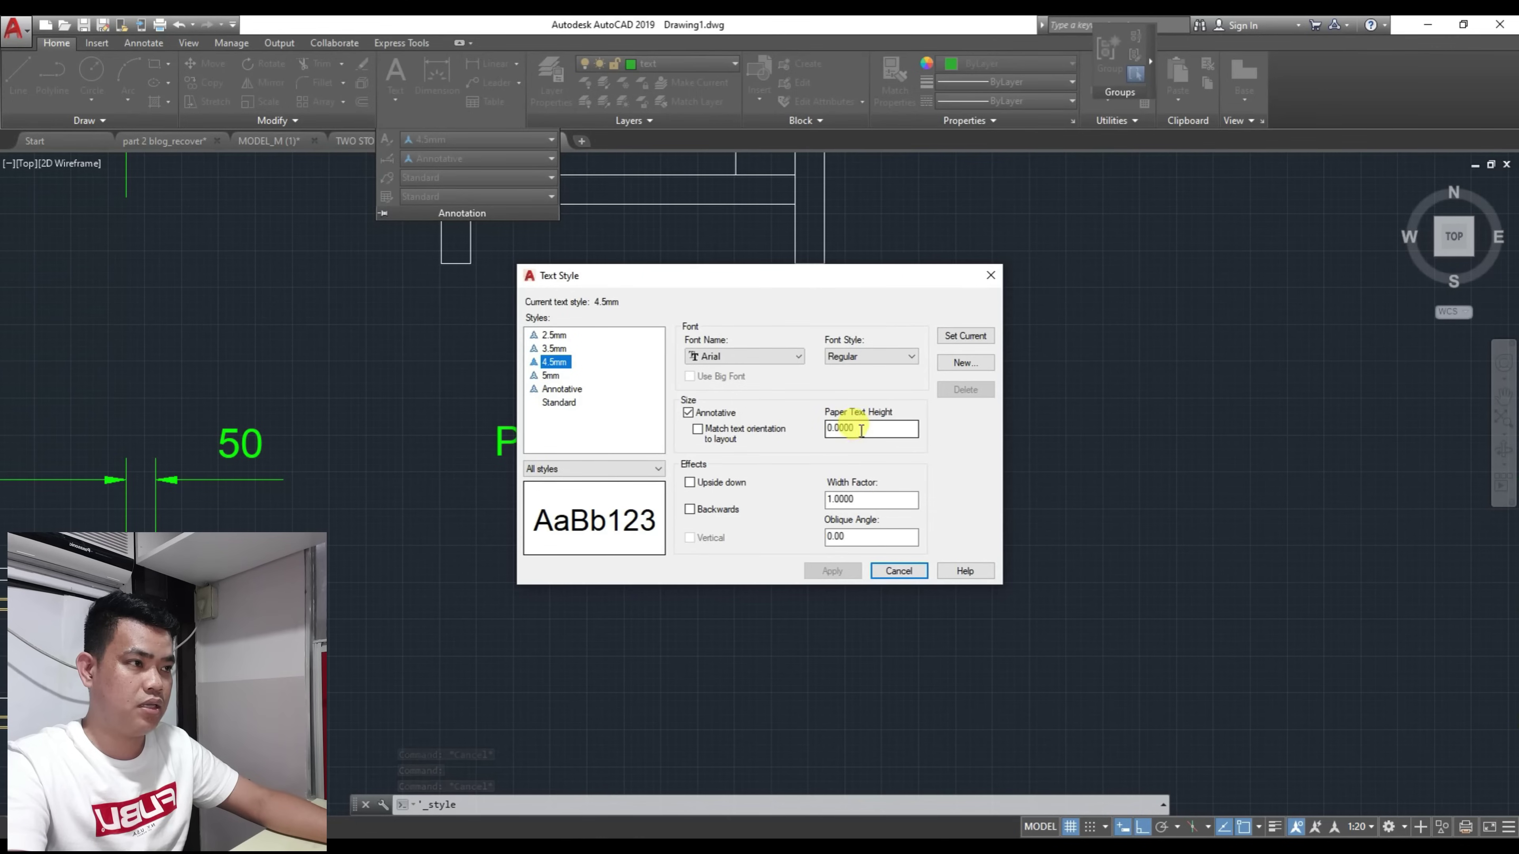
pyautogui.press('BackSpace')
pyautogui.press('BackSpace')
pyautogui.press('BackSpace')
pyautogui.press('BackSpace')
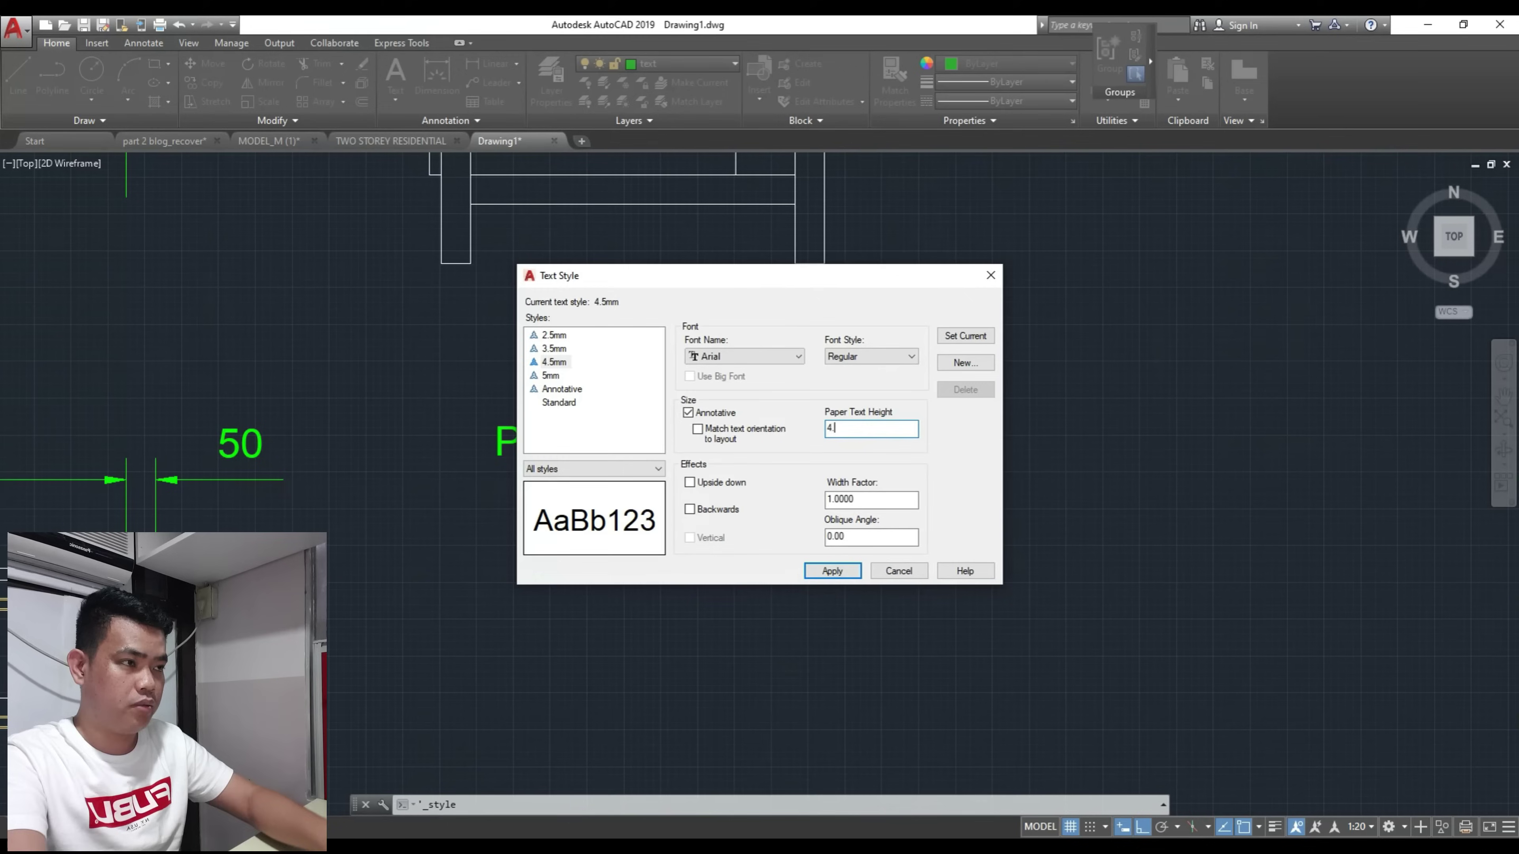
pyautogui.click(823, 572)
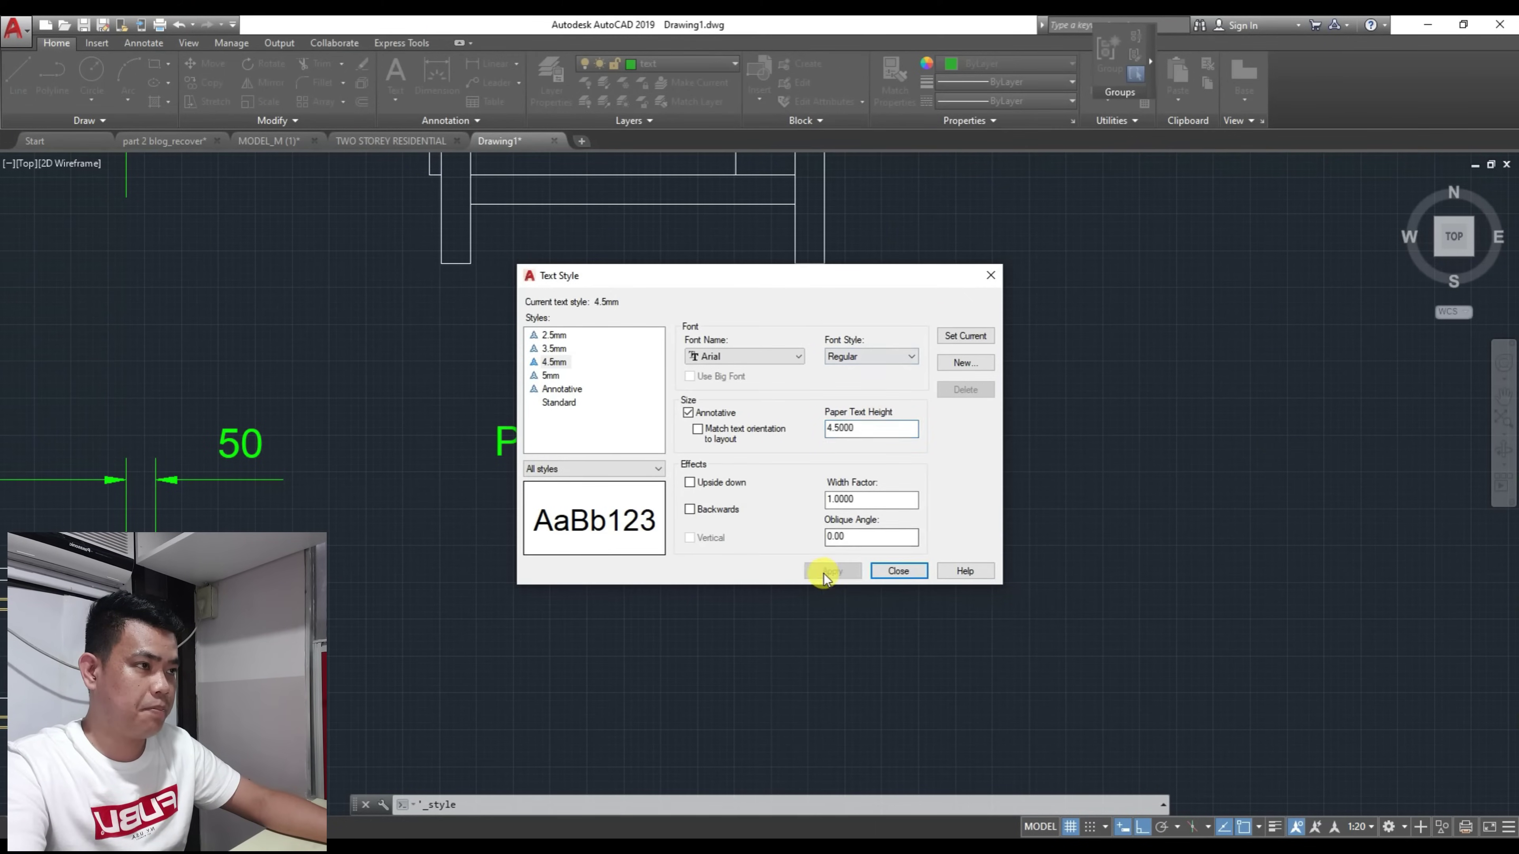
pyautogui.click(910, 567)
# Step: Delete the undersized PLAN text below the side view
pyautogui.click(400, 397)
pyautogui.click(706, 518)
pyautogui.scroll(-2, 712, 531)
pyautogui.press('Delete')
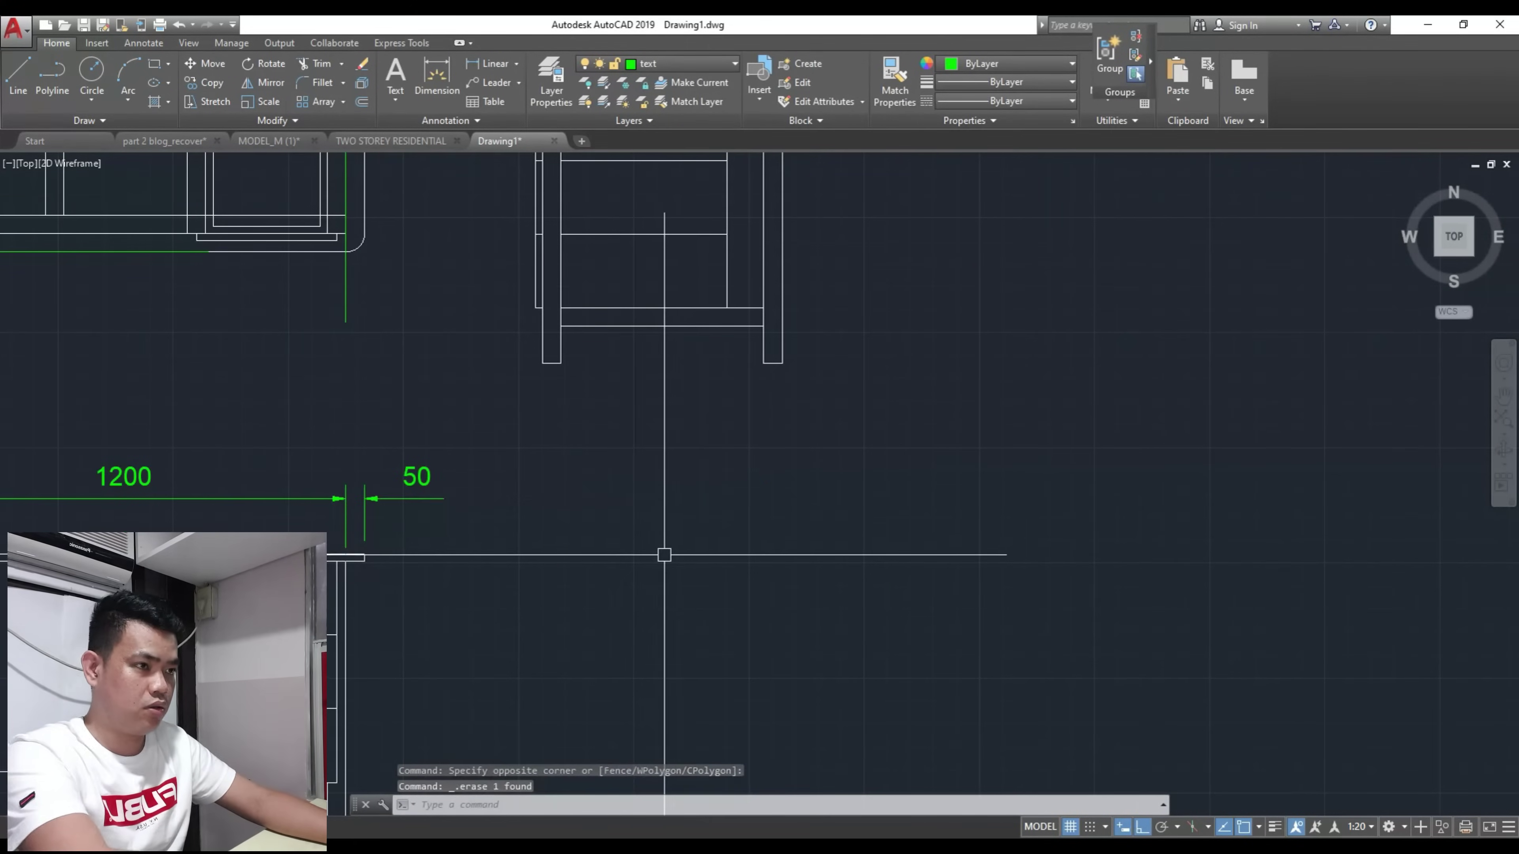
# Step: Create a new multiline text reading PLAN below the side view, using the corrected 4.5mm style
pyautogui.write('t')
pyautogui.press('Return')
pyautogui.click(561, 443)
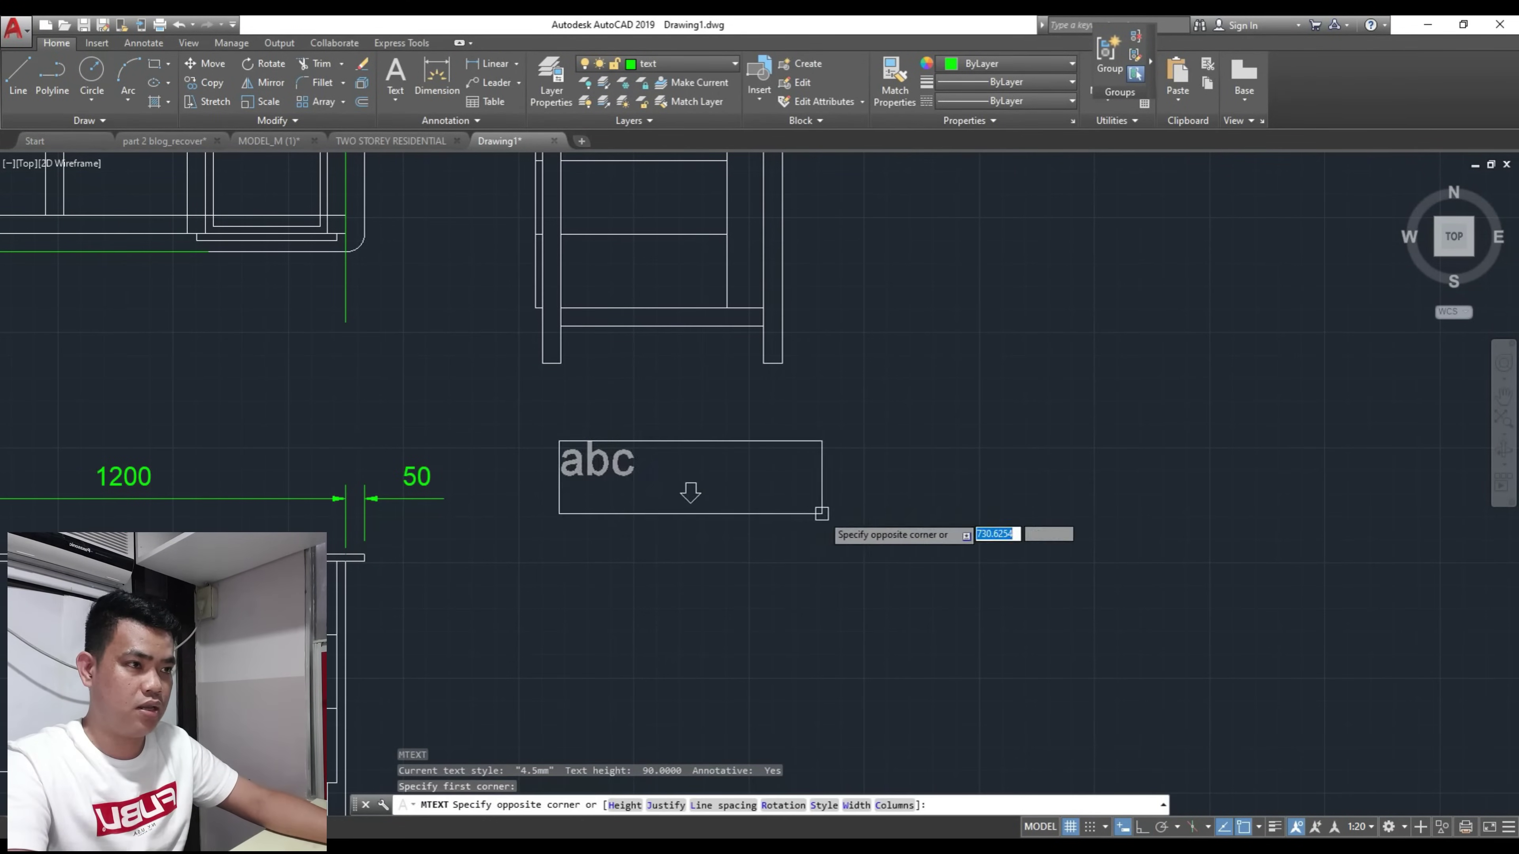
pyautogui.click(823, 508)
pyautogui.write('PLAN')
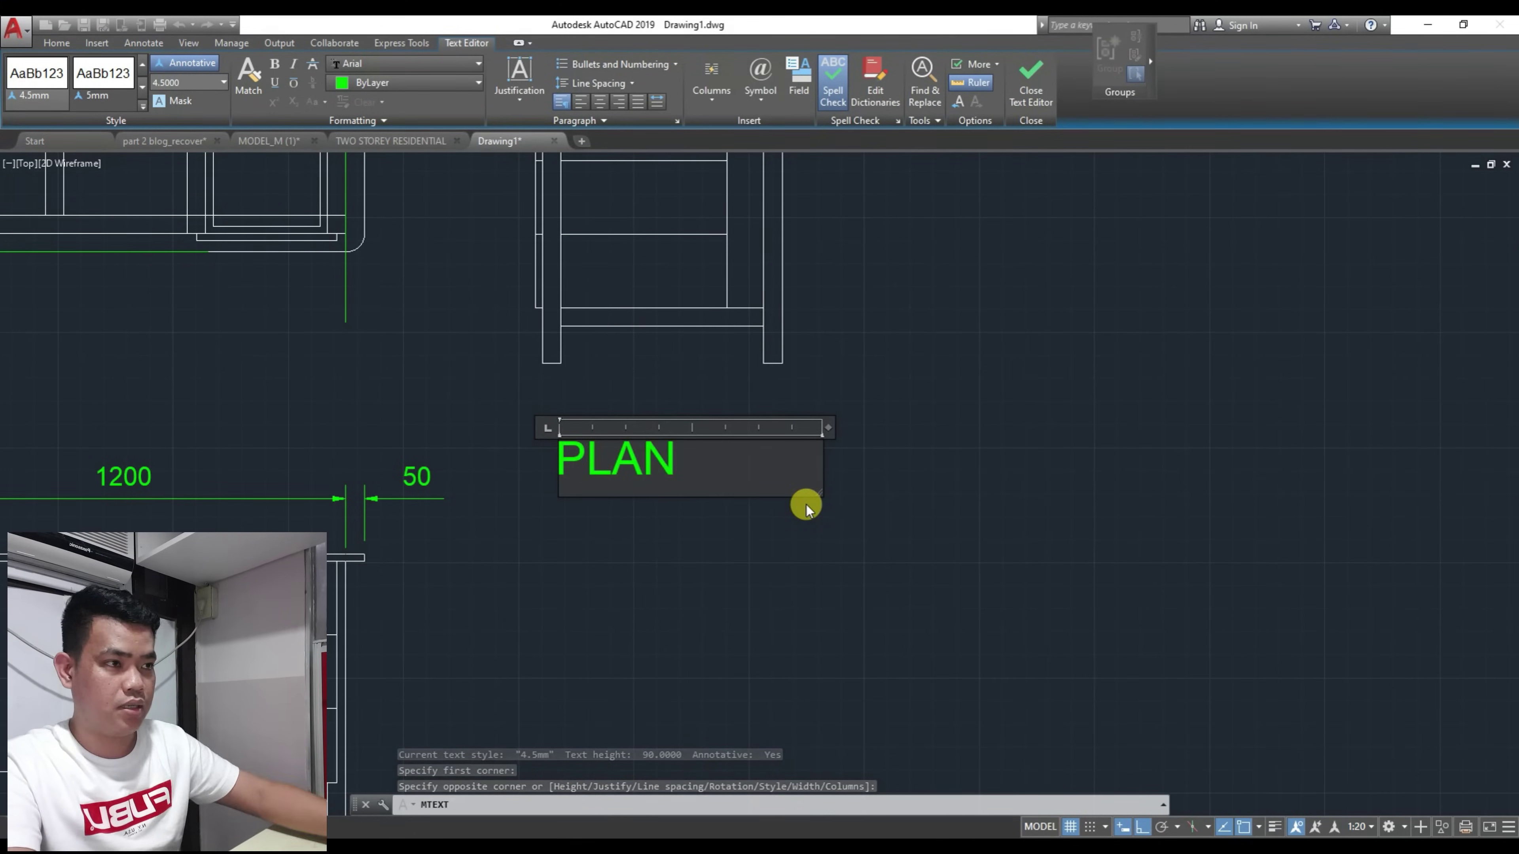
pyautogui.click(715, 603)
pyautogui.press('Escape')
# Step: Move the PLAN text sideways into the clear space to the right of the side view
pyautogui.click(625, 465)
pyautogui.moveTo(699, 505); pyautogui.dragTo(554, 529, button='middle')
pyautogui.write('m')
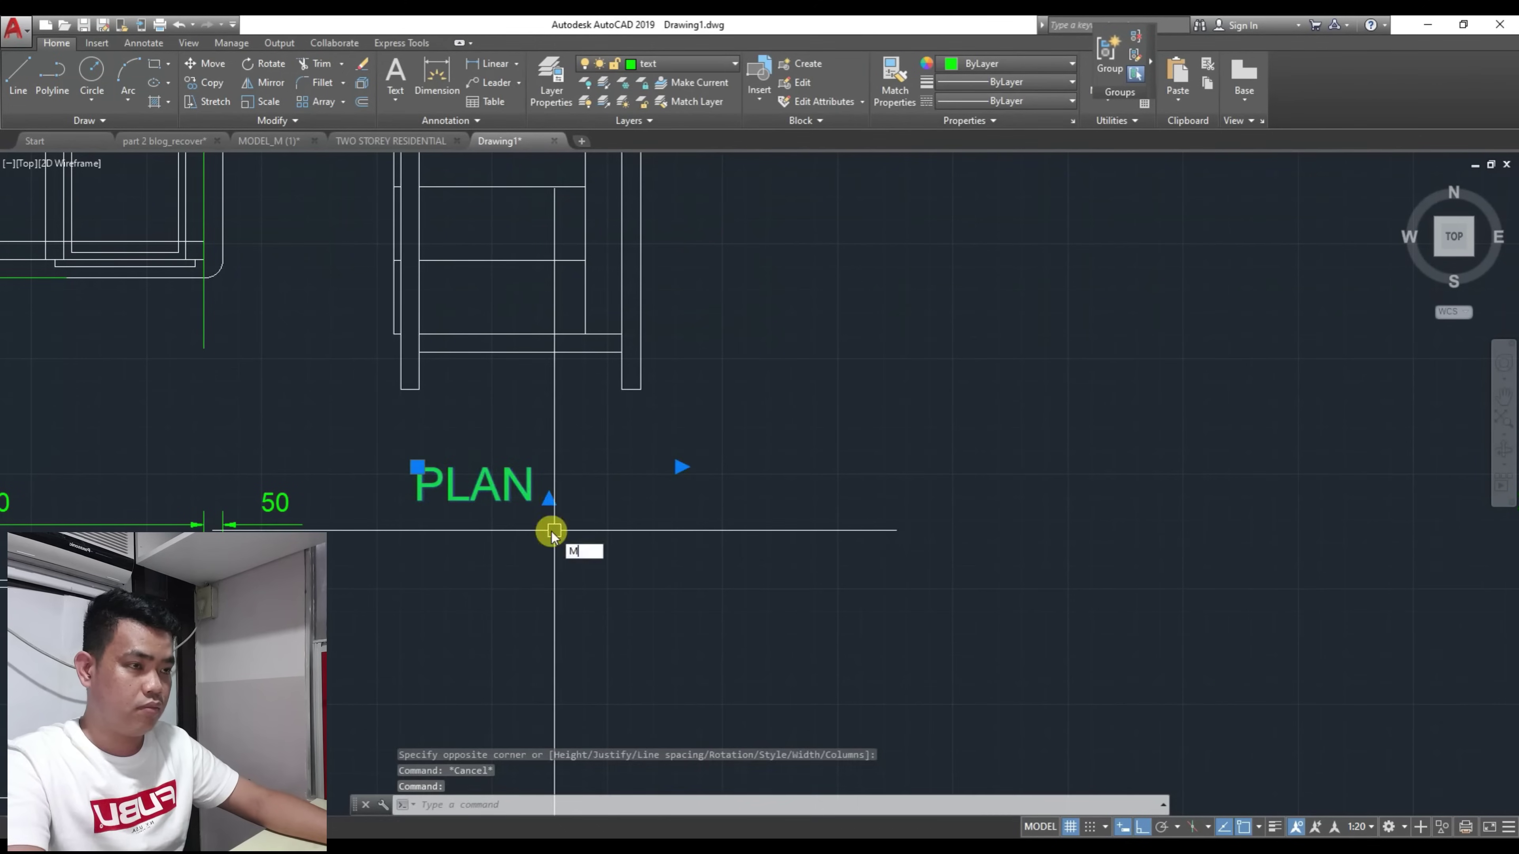
pyautogui.press('space')
pyautogui.click(553, 530)
pyautogui.click(980, 543)
pyautogui.press('Escape')
# Step: Draw a circle of about 84 mm radius just left of the PLAN text as the title bubble
pyautogui.scroll(3, 891, 494)
pyautogui.write('c')
pyautogui.press('space')
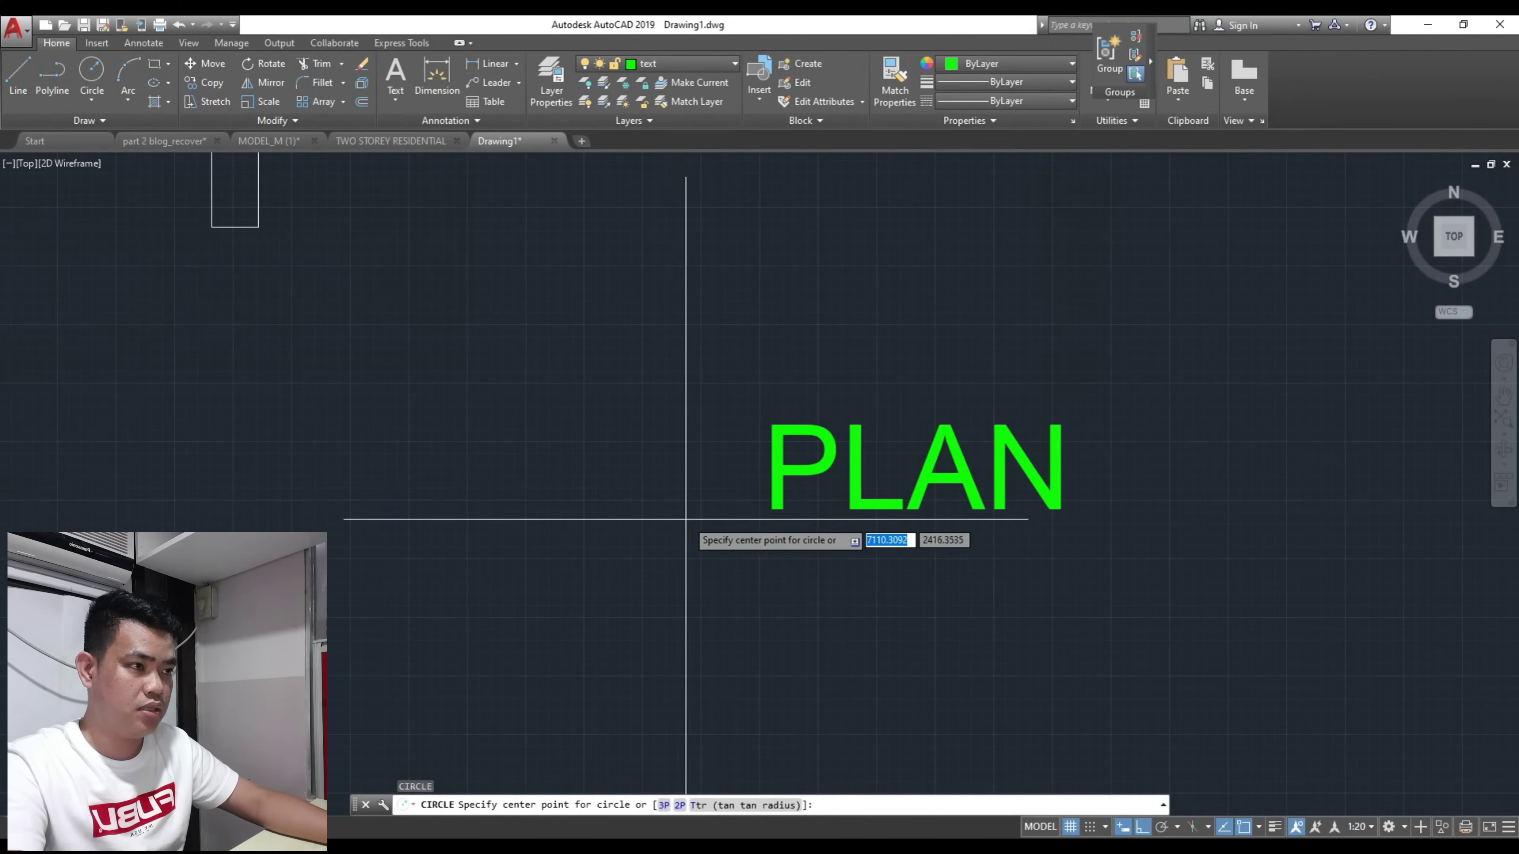
pyautogui.click(677, 515)
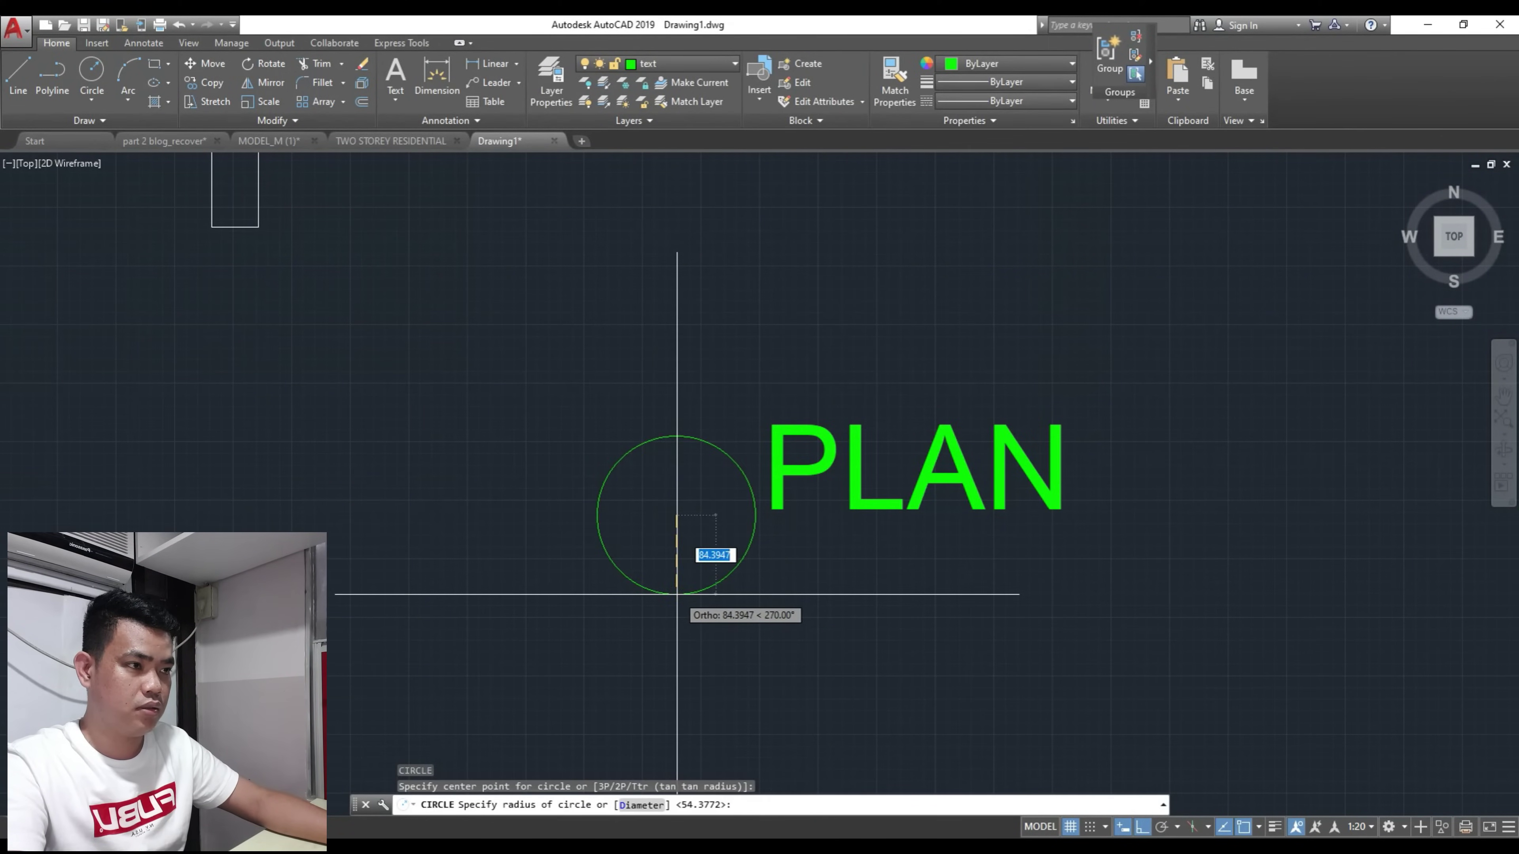
pyautogui.click(676, 594)
pyautogui.click(676, 594)
pyautogui.click(677, 594)
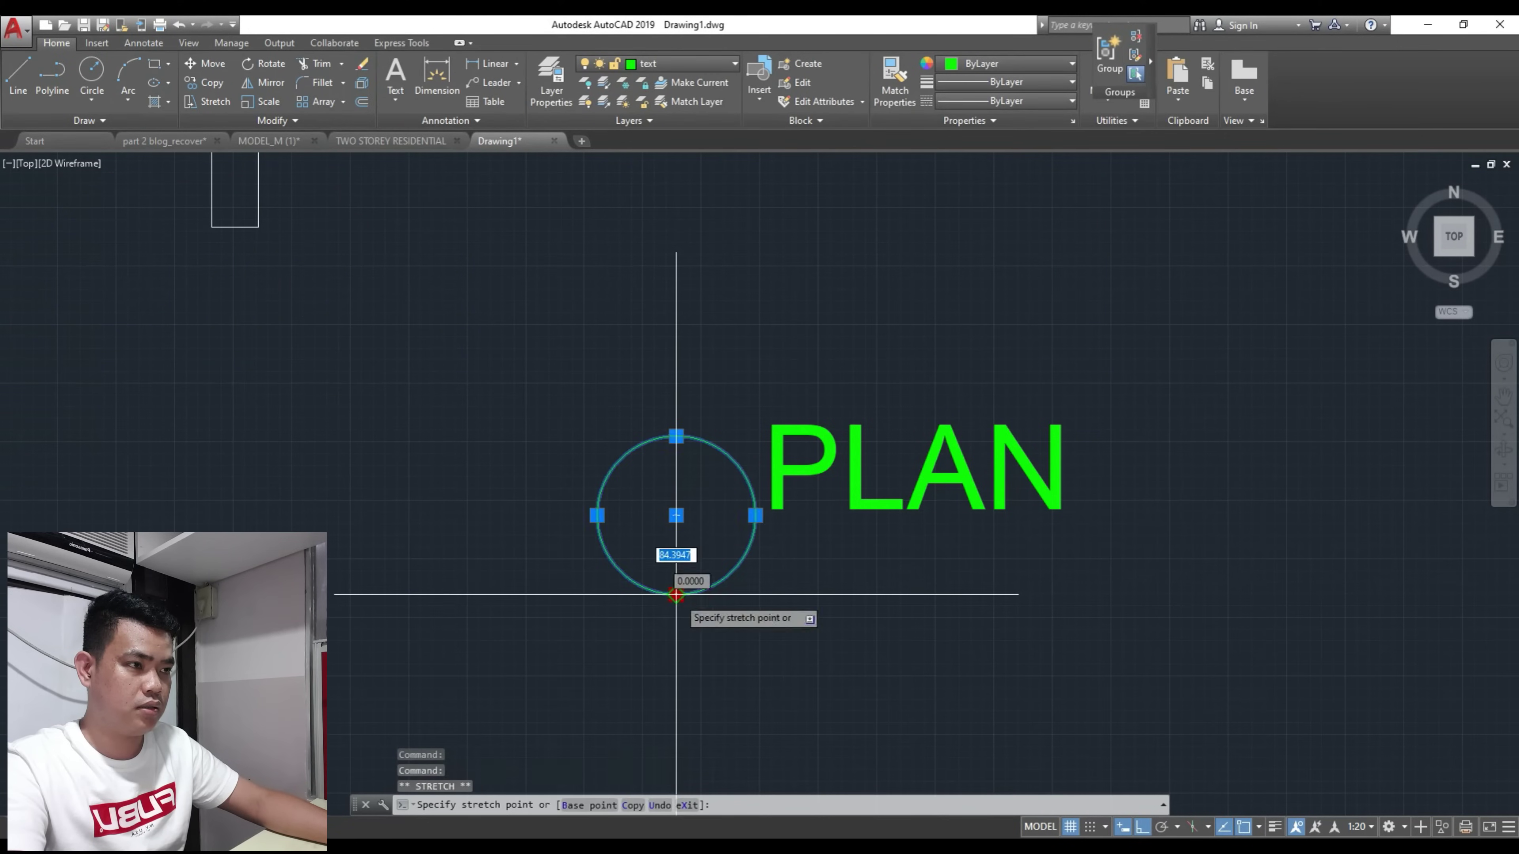
pyautogui.press('Escape')
pyautogui.press('Escape')
# Step: Draw a horizontal line from the circle's left quadrant through its centre, underlining PLAN and ending slightly beyond the text
pyautogui.scroll(-2, 655, 559)
pyautogui.write('l')
pyautogui.press('Return')
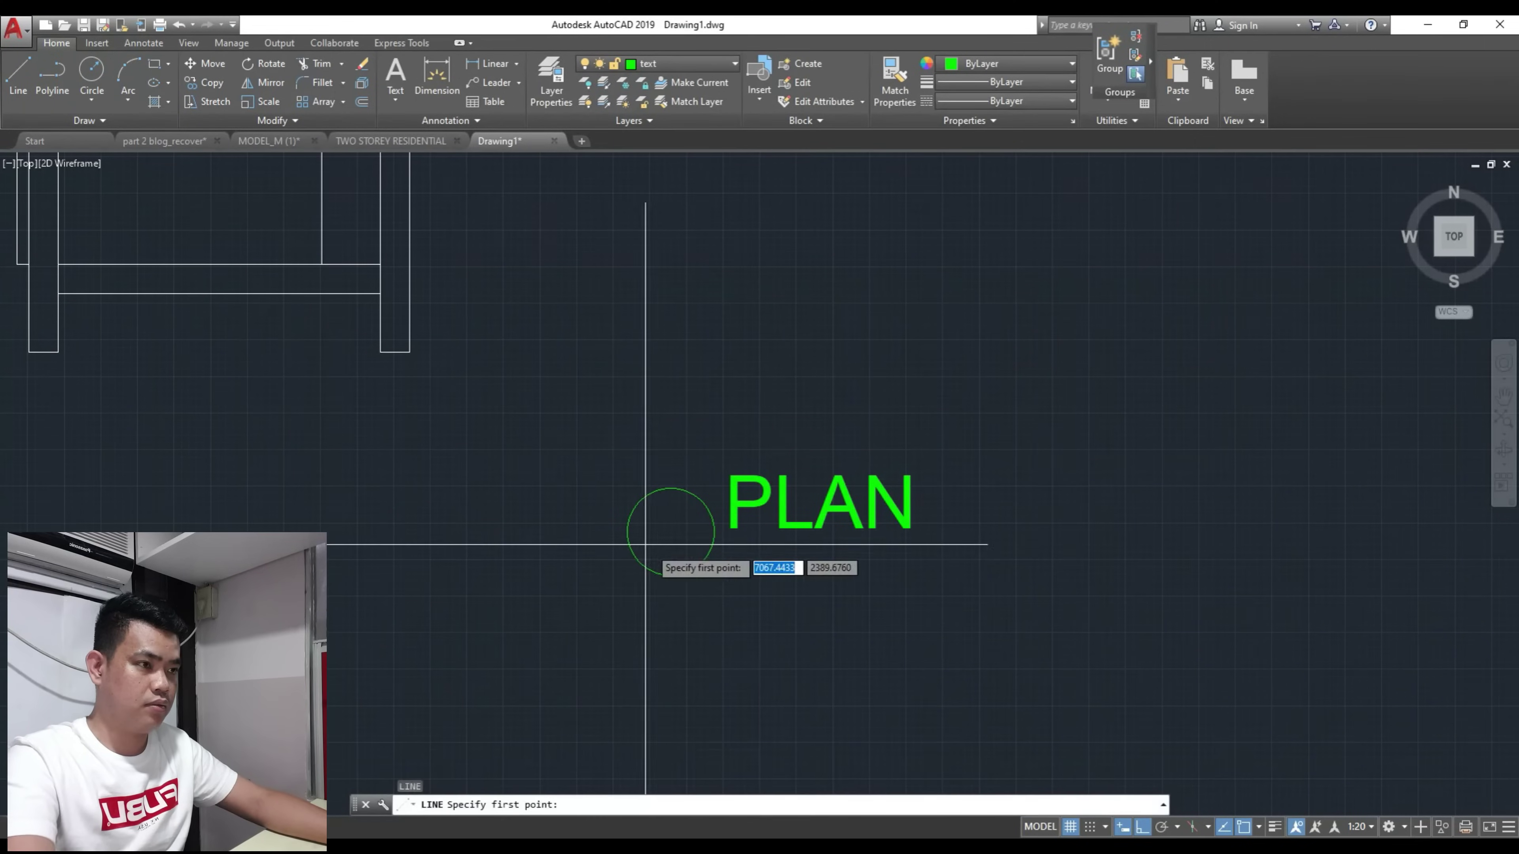
pyautogui.click(628, 531)
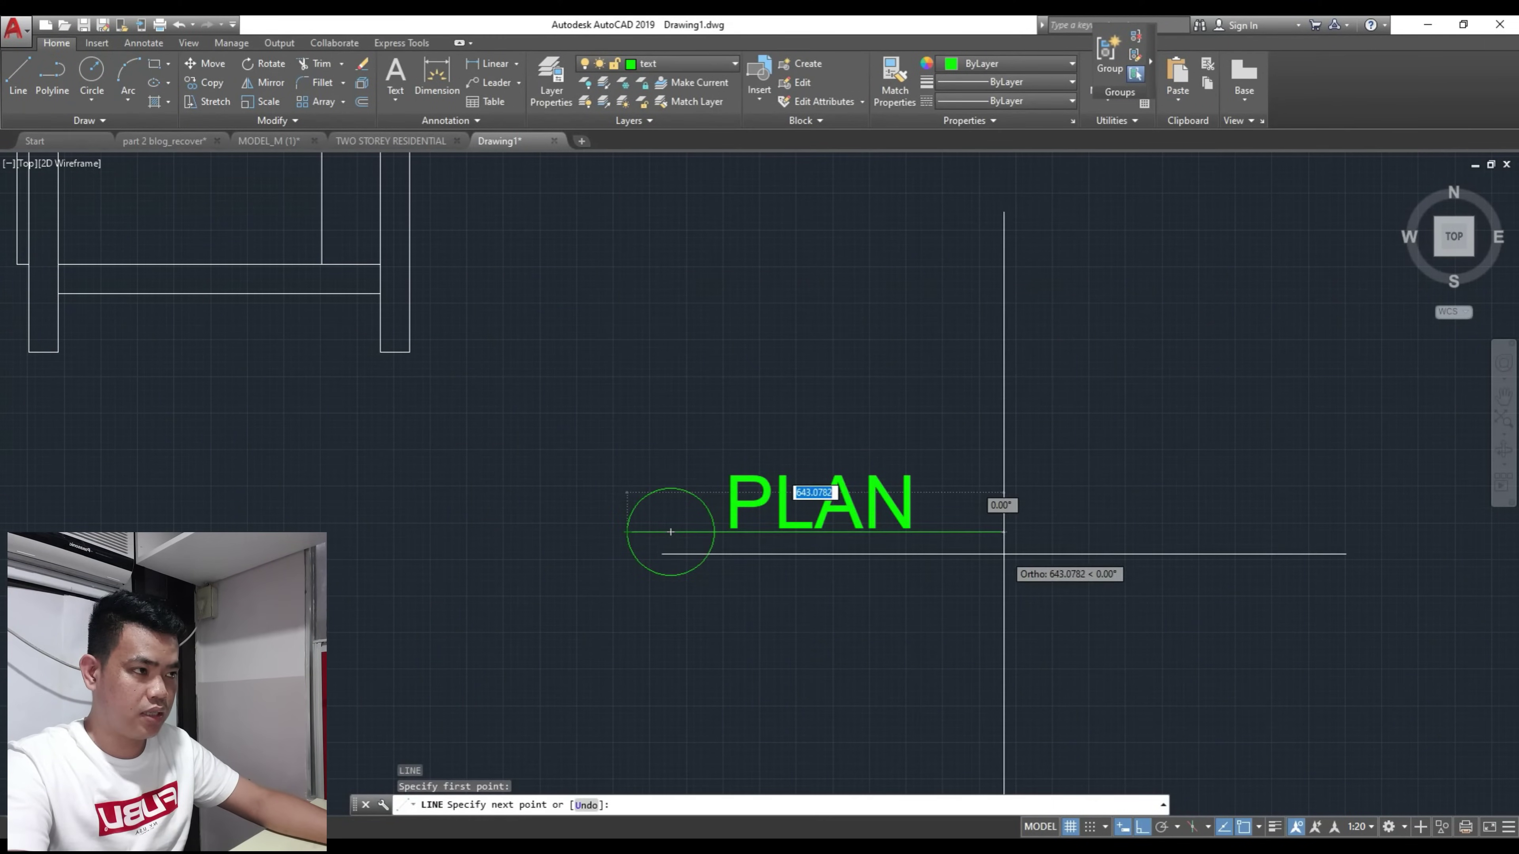
pyautogui.click(983, 557)
pyautogui.press('Escape')
pyautogui.scroll(2, 808, 515)
pyautogui.press('Escape')
# Step: Move the PLAN text up slightly to leave a small gap above the title line
pyautogui.click(712, 496)
pyautogui.moveTo(730, 600); pyautogui.dragTo(705, 515, button='middle')
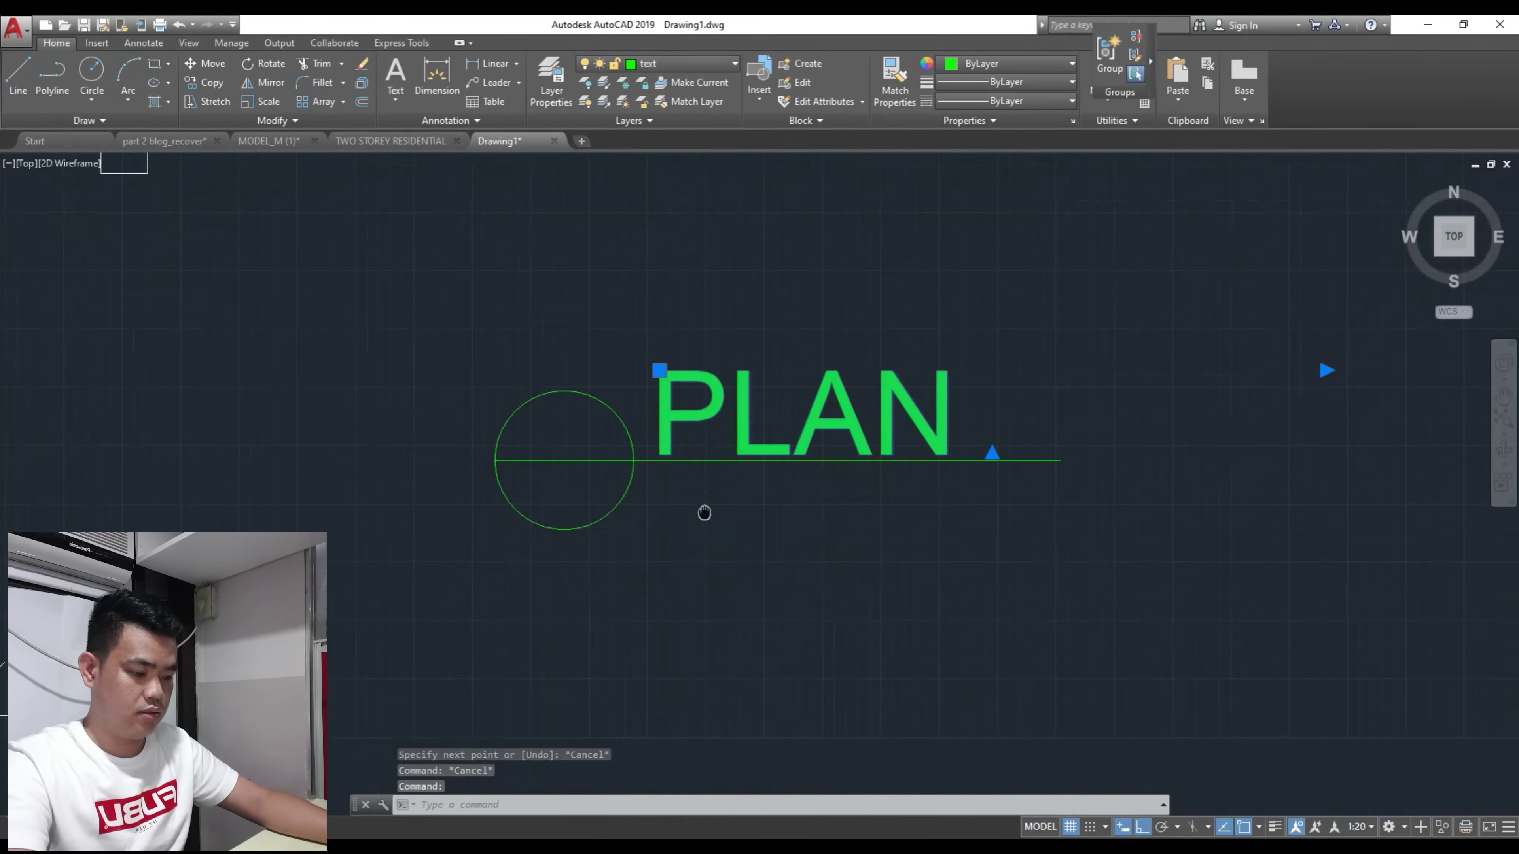
pyautogui.write('m')
pyautogui.press('Return')
pyautogui.click(712, 596)
pyautogui.click(713, 588)
pyautogui.press('Escape')
# Step: Move the circle, line and PLAN text together, with Ortho off, to the space just beneath the desk's plan view
pyautogui.scroll(-2, 603, 492)
pyautogui.scroll(2, 786, 479)
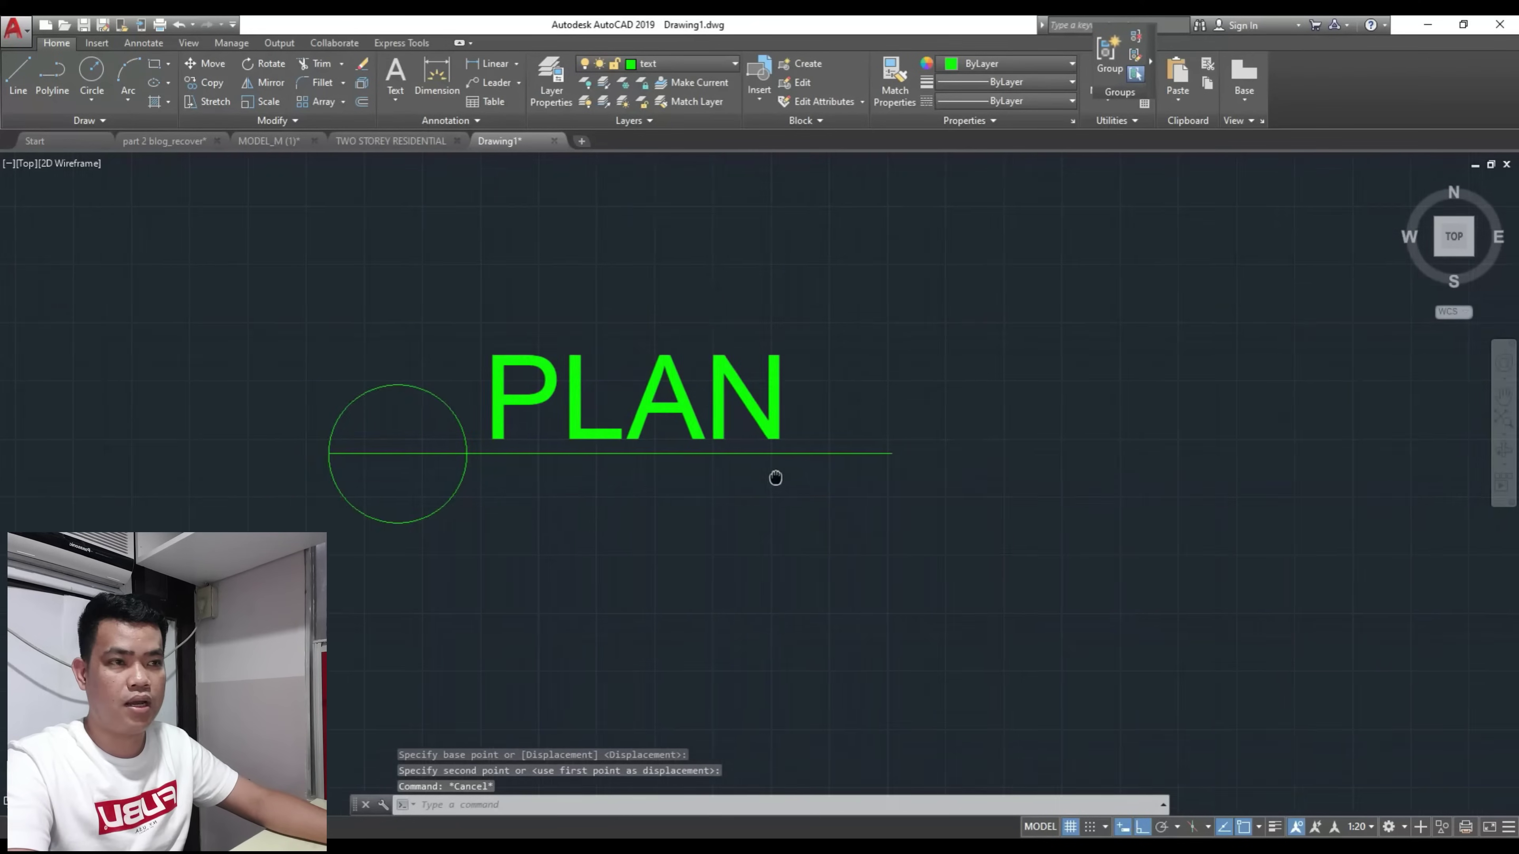
pyautogui.scroll(-4, 640, 503)
pyautogui.moveTo(518, 504); pyautogui.dragTo(560, 502, button='middle')
pyautogui.scroll(2, 562, 500)
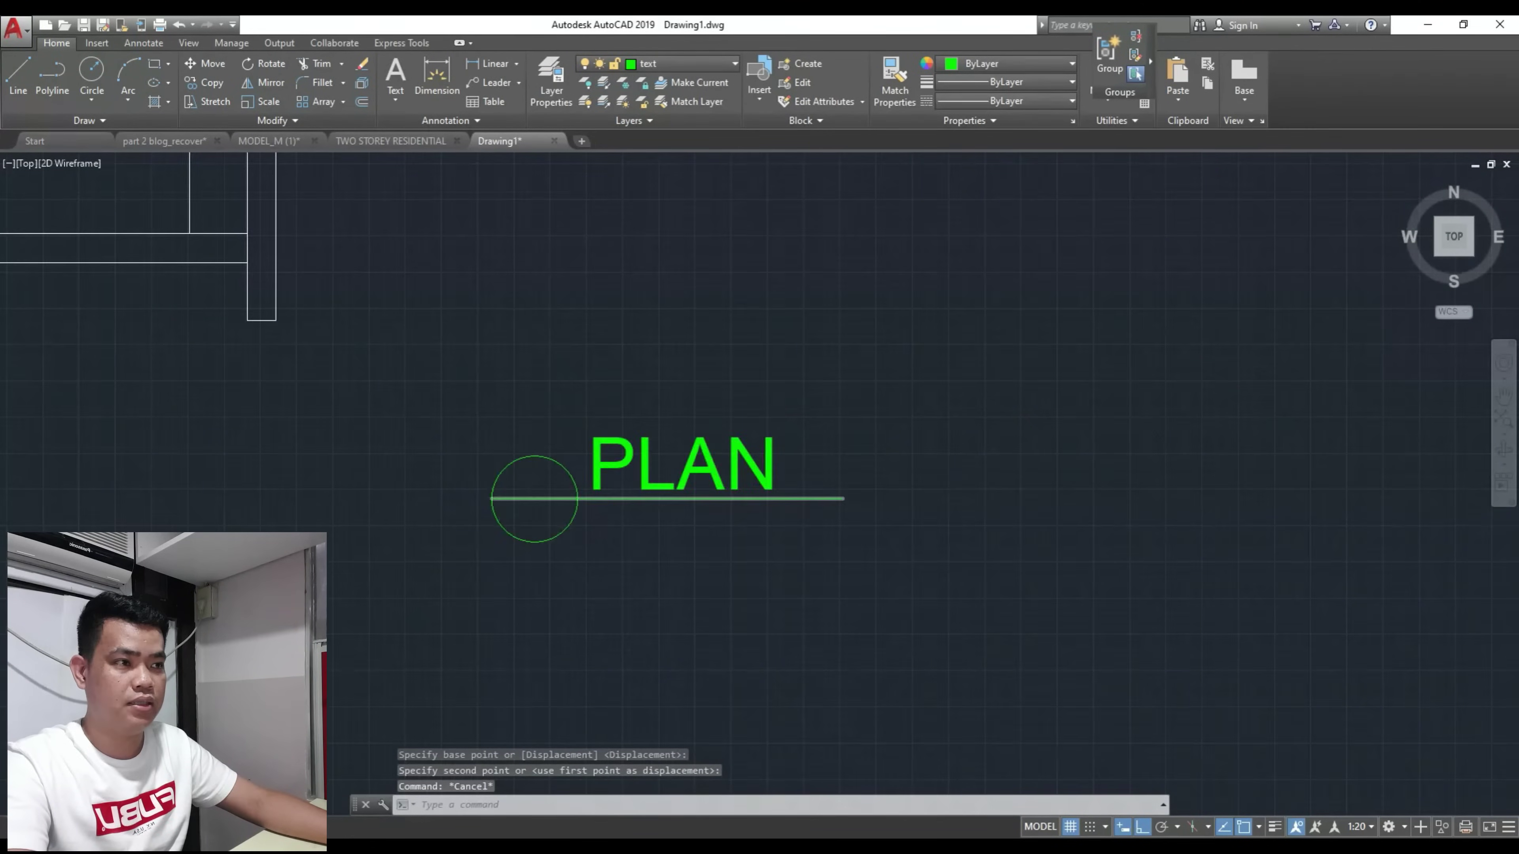
pyautogui.scroll(-2, 552, 492)
pyautogui.scroll(2, 554, 488)
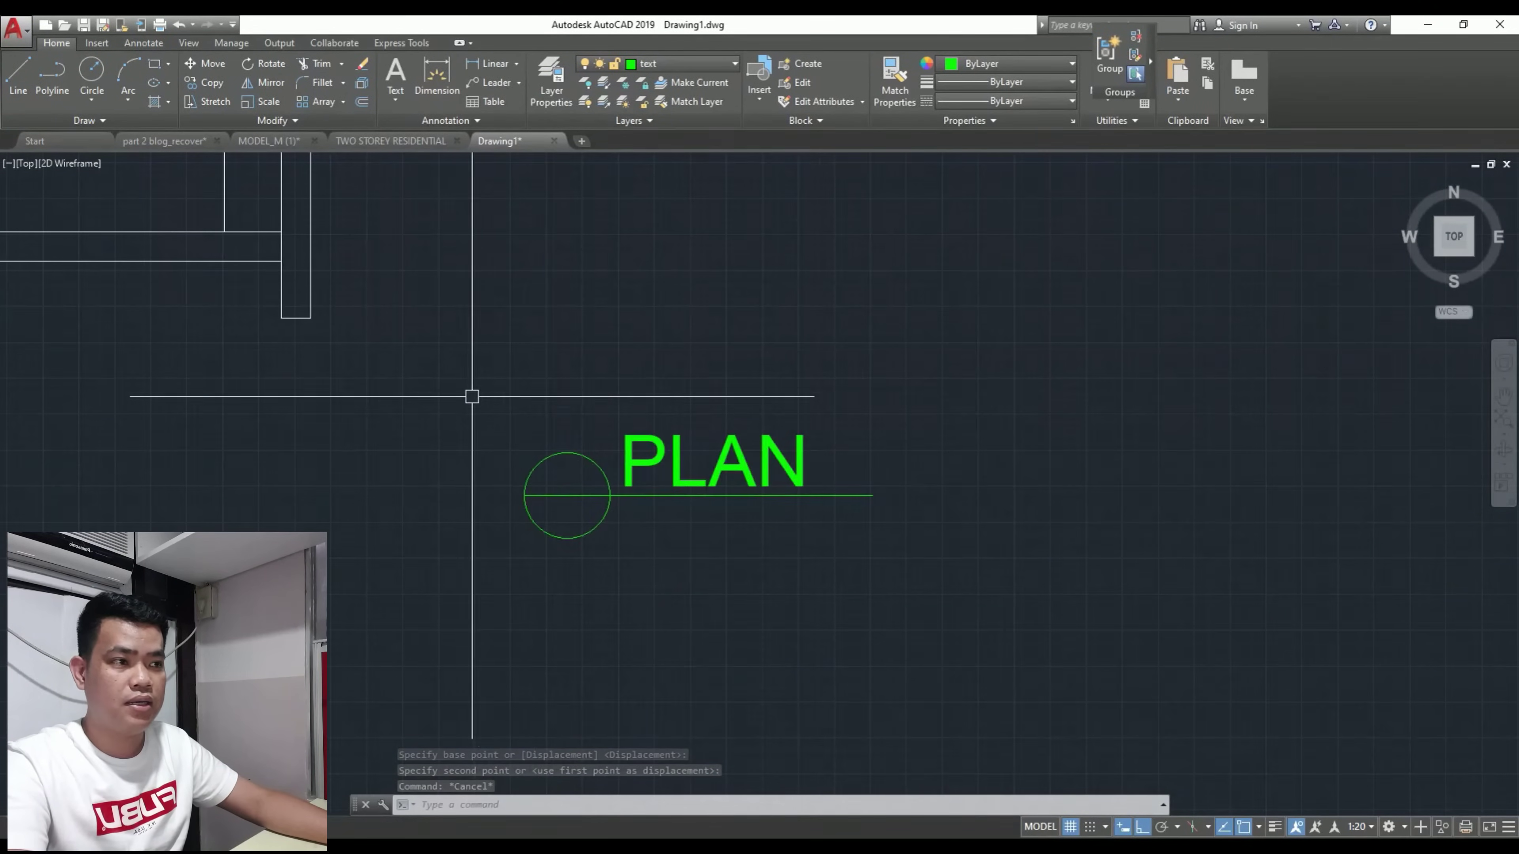
pyautogui.click(458, 366)
pyautogui.click(994, 587)
pyautogui.moveTo(616, 543); pyautogui.dragTo(736, 545, button='middle')
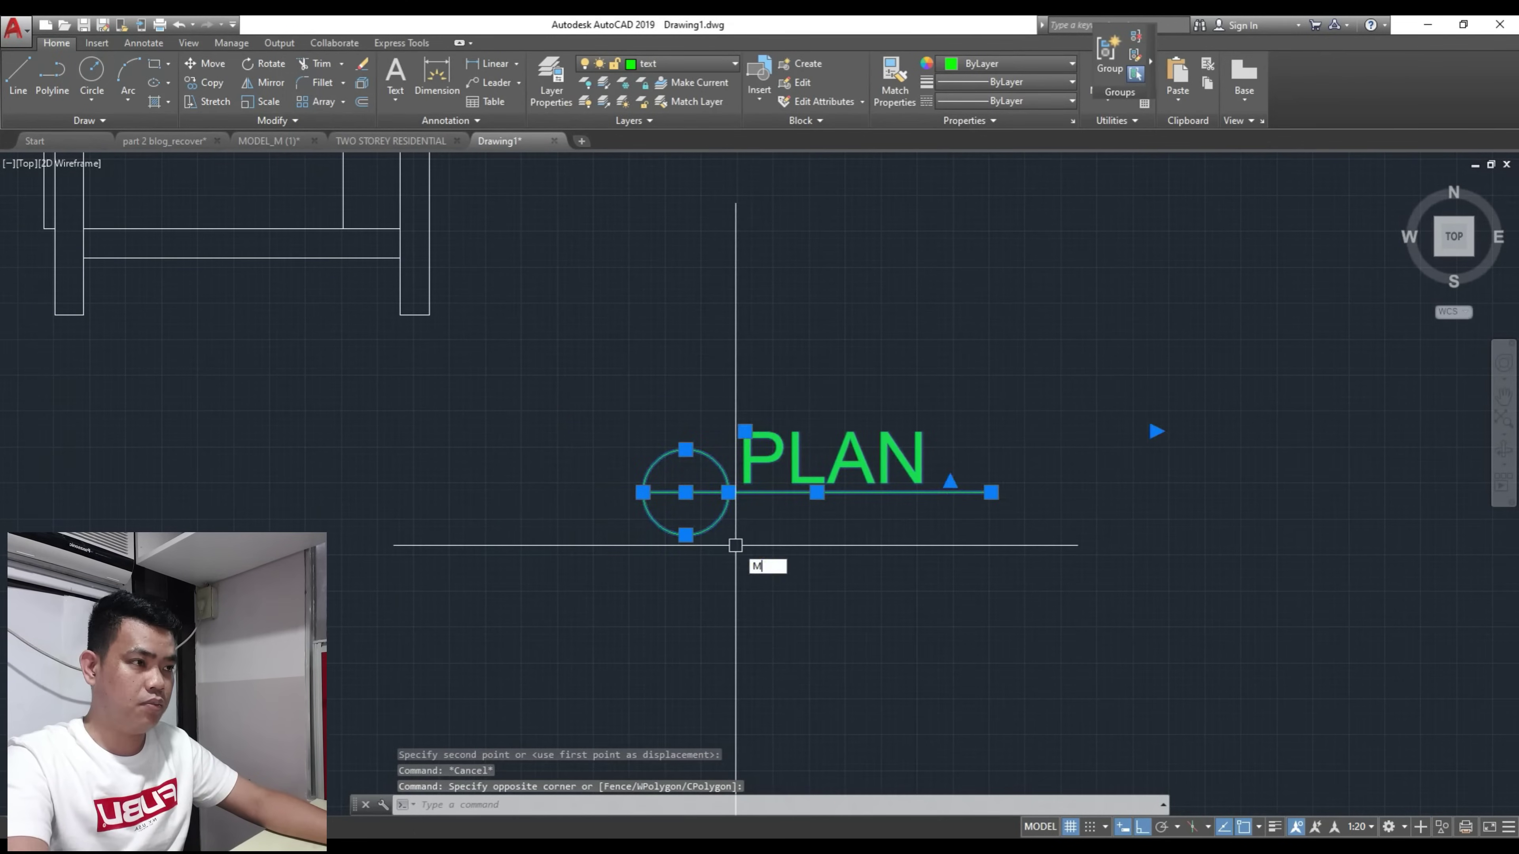
pyautogui.press('Return')
pyautogui.scroll(-3, 772, 526)
pyautogui.click(789, 516)
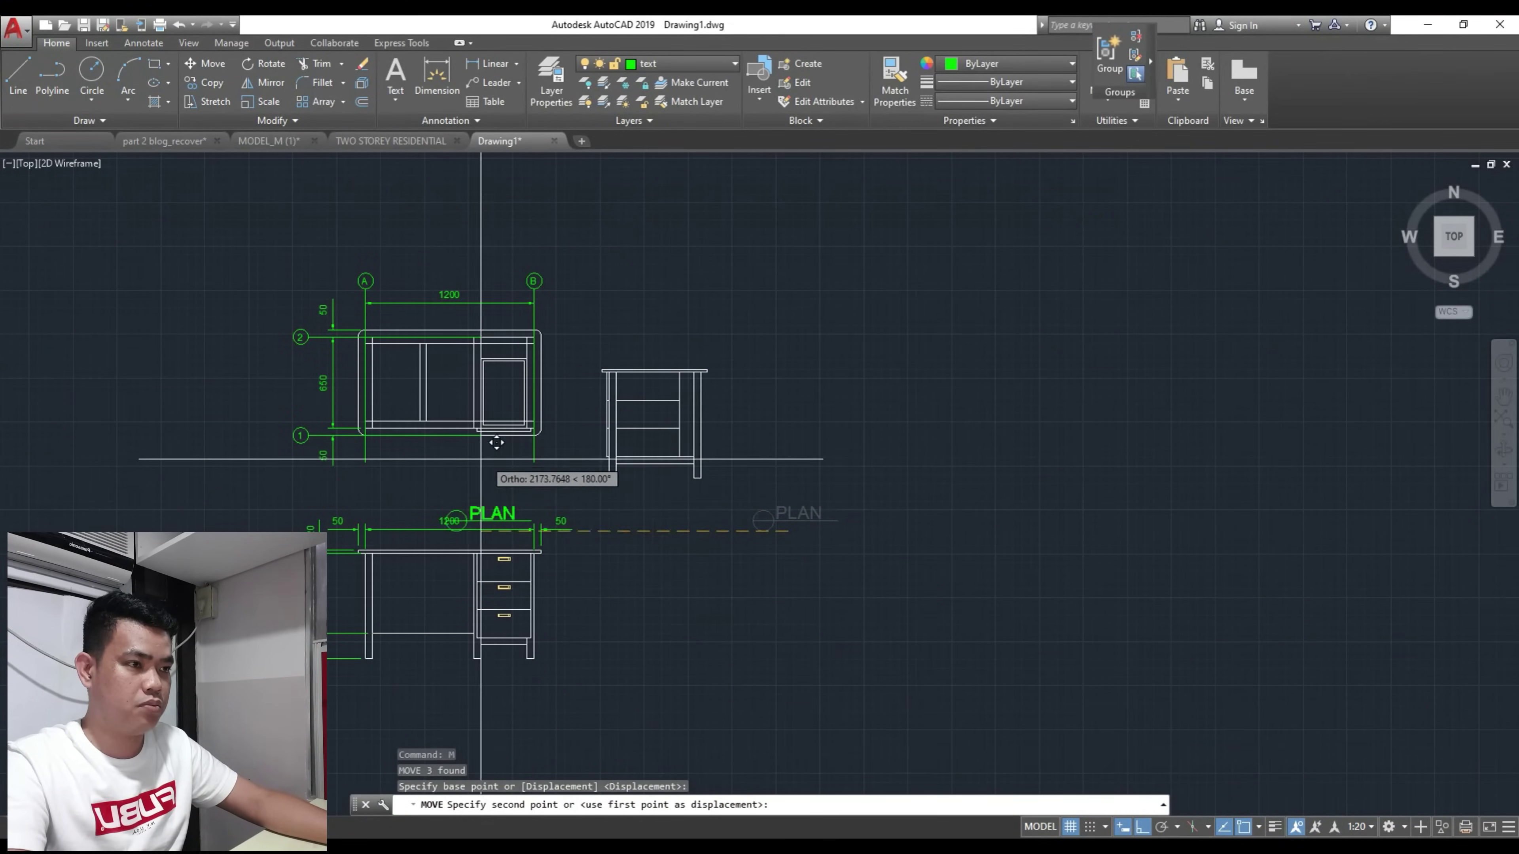
pyautogui.click(1140, 831)
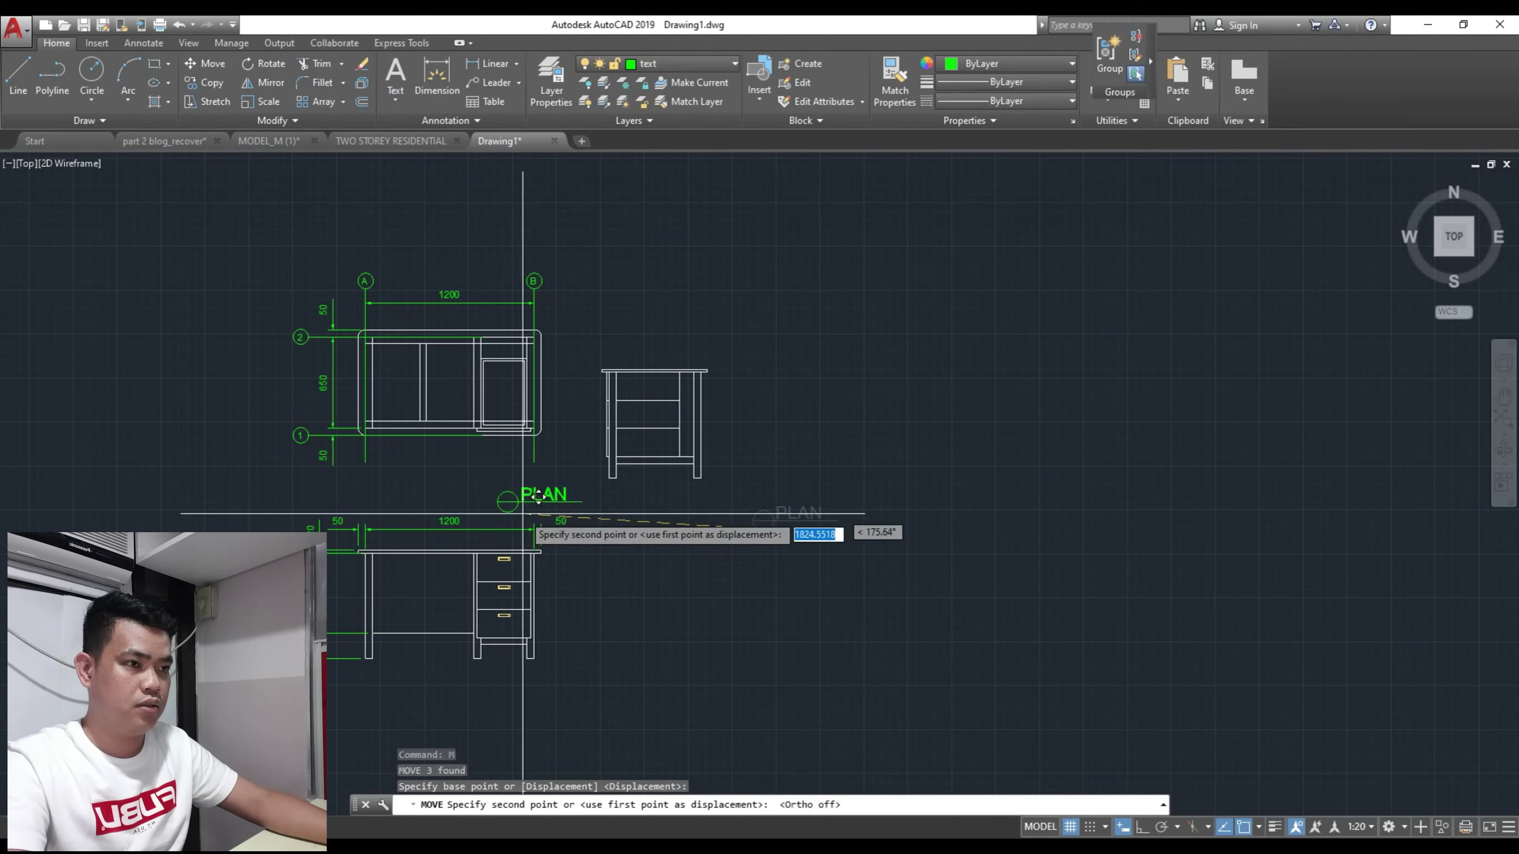
pyautogui.scroll(4, 440, 481)
pyautogui.press('Escape')
pyautogui.scroll(-3, 430, 479)
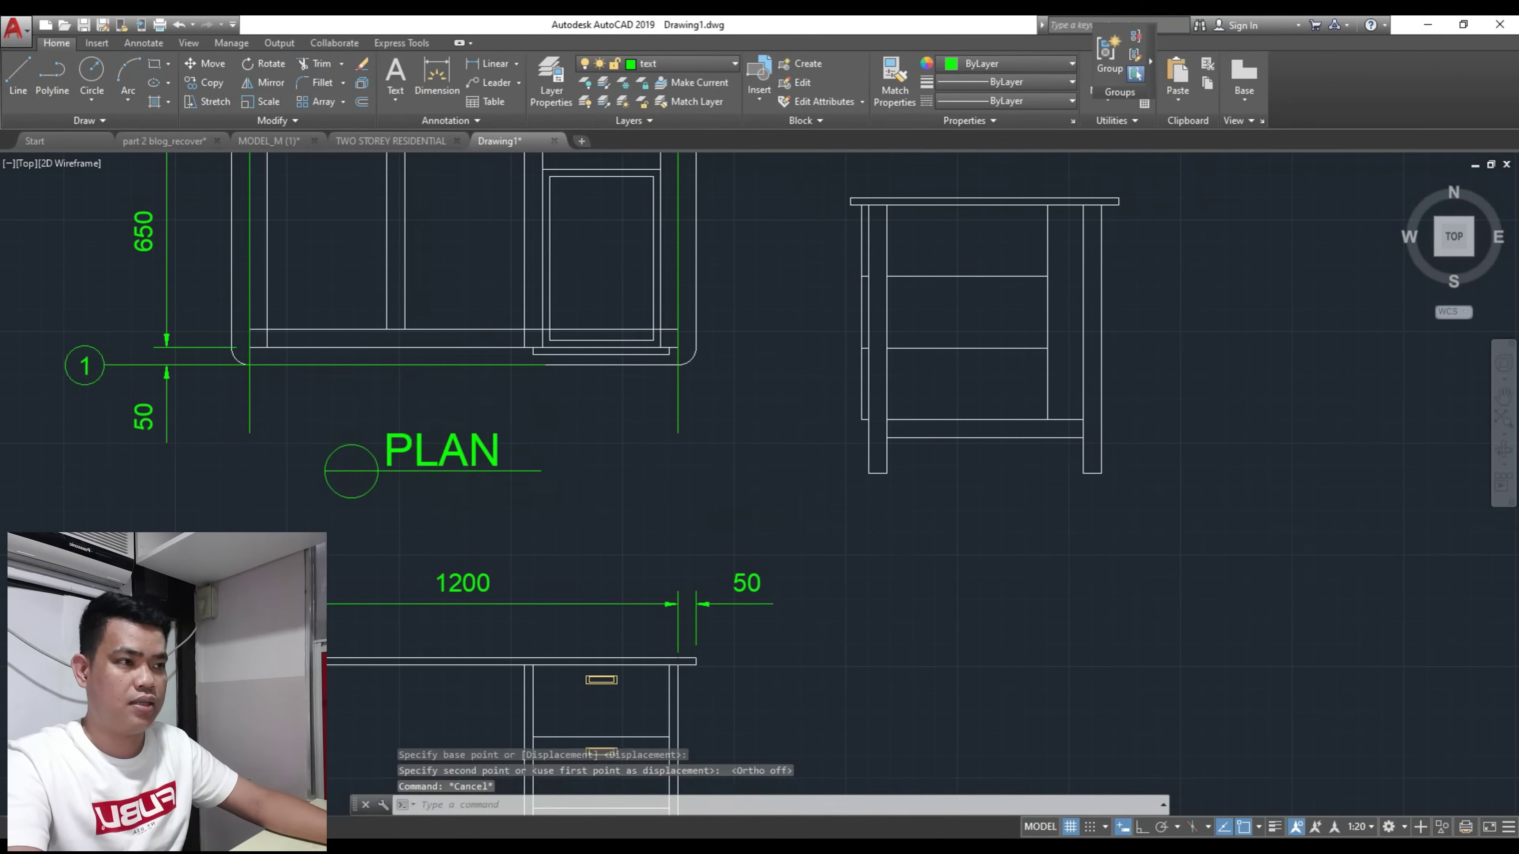
pyautogui.scroll(4, 467, 526)
pyautogui.moveTo(567, 273); pyautogui.dragTo(538, 352, button='middle')
pyautogui.scroll(4, 536, 352)
pyautogui.scroll(-4, 549, 410)
pyautogui.scroll(4, 526, 447)
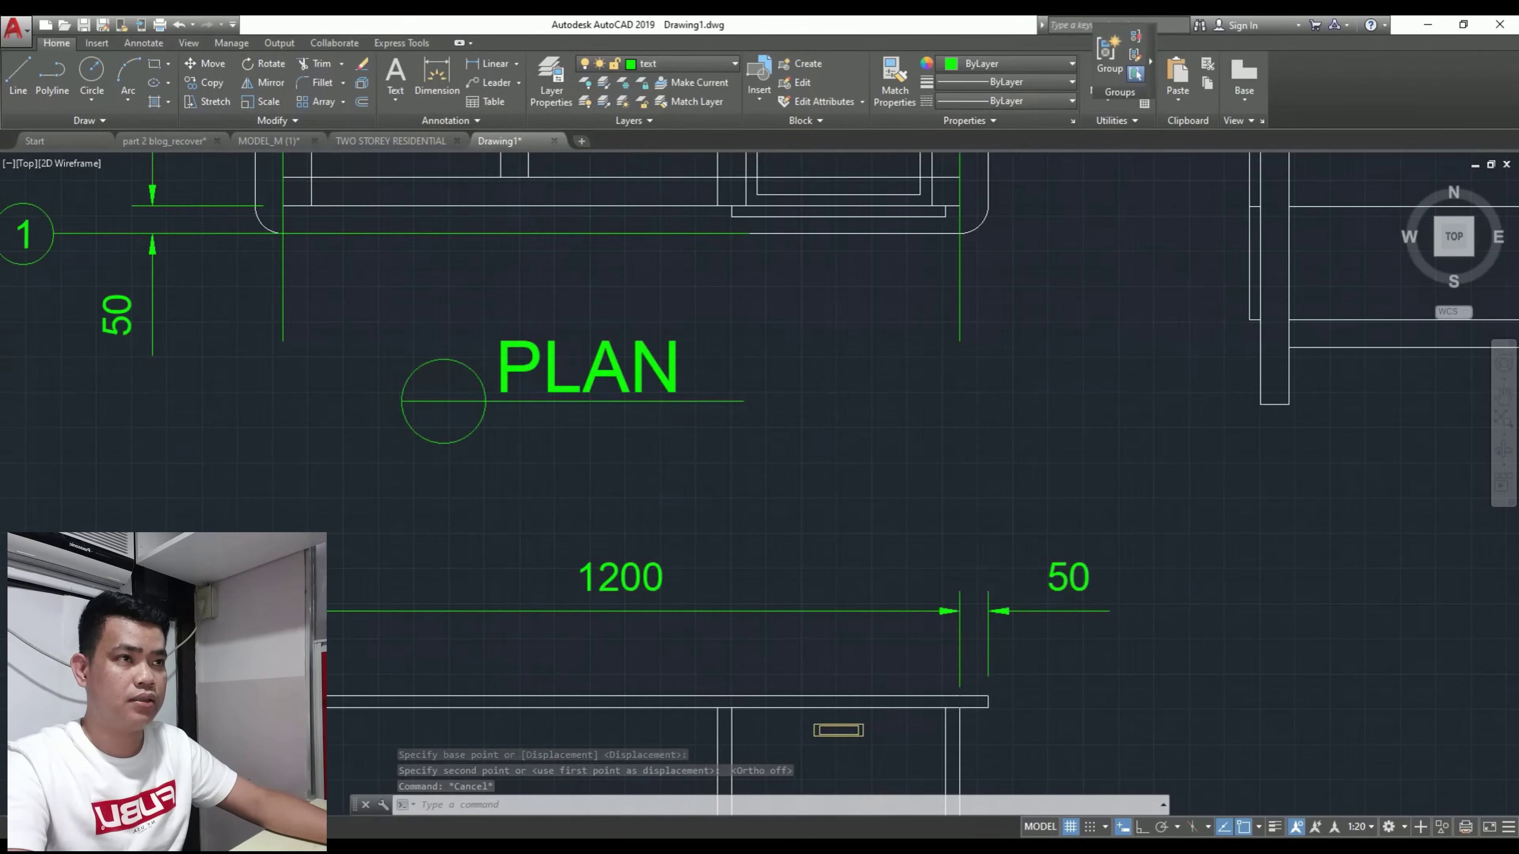
# Step: Make the 2.5mm text style current and write the multiline text SCALE beneath the PLAN title line
pyautogui.click(437, 122)
pyautogui.click(433, 140)
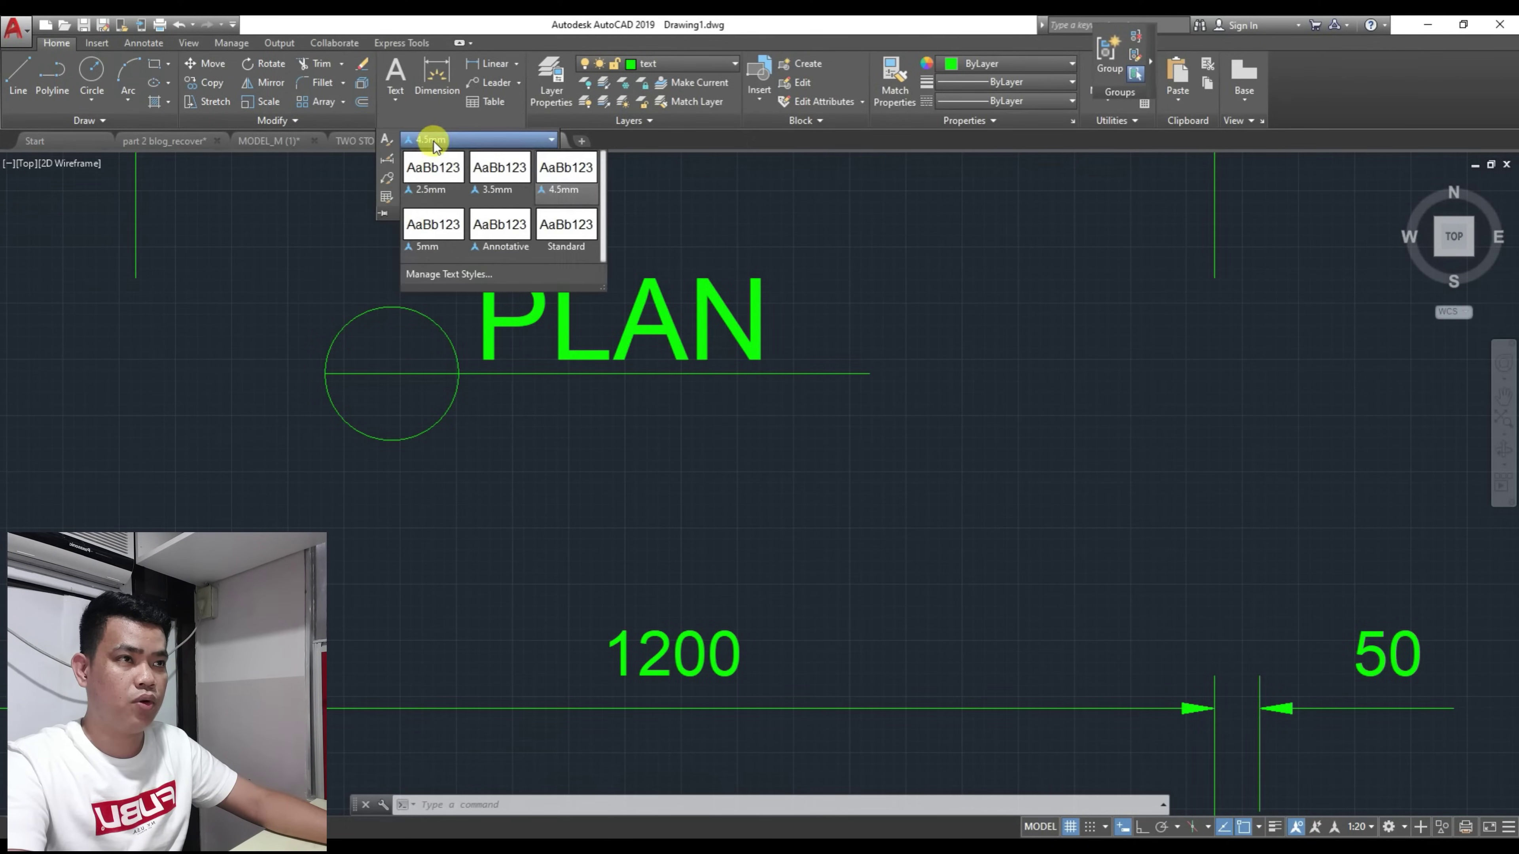
pyautogui.click(432, 169)
pyautogui.scroll(2, 501, 484)
pyautogui.write('t')
pyautogui.press('Return')
pyautogui.click(482, 460)
pyautogui.click(835, 552)
pyautogui.write('S')
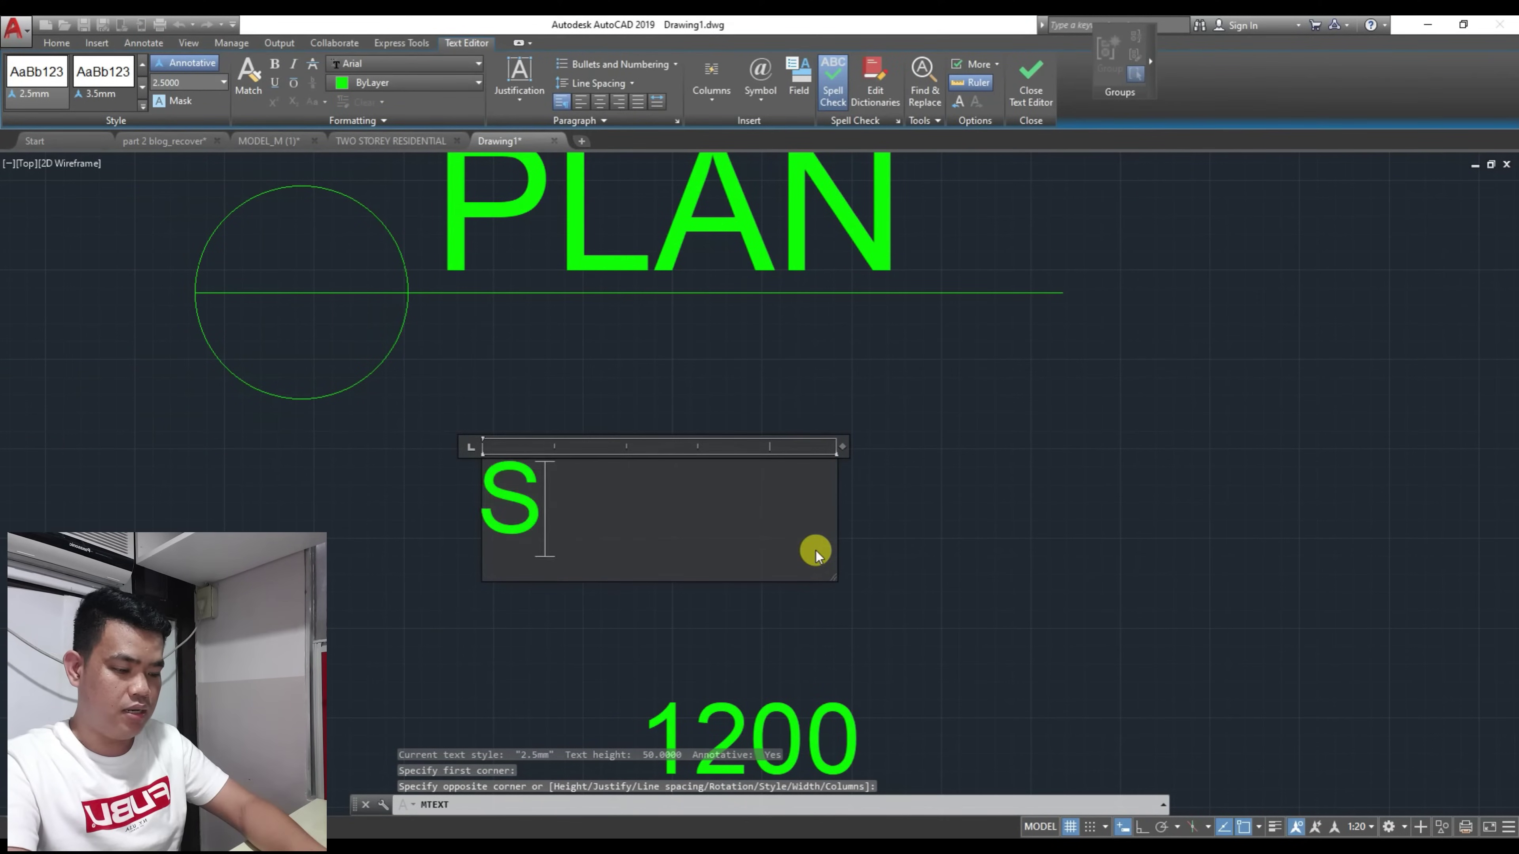
pyautogui.write('CALE')
pyautogui.click(410, 581)
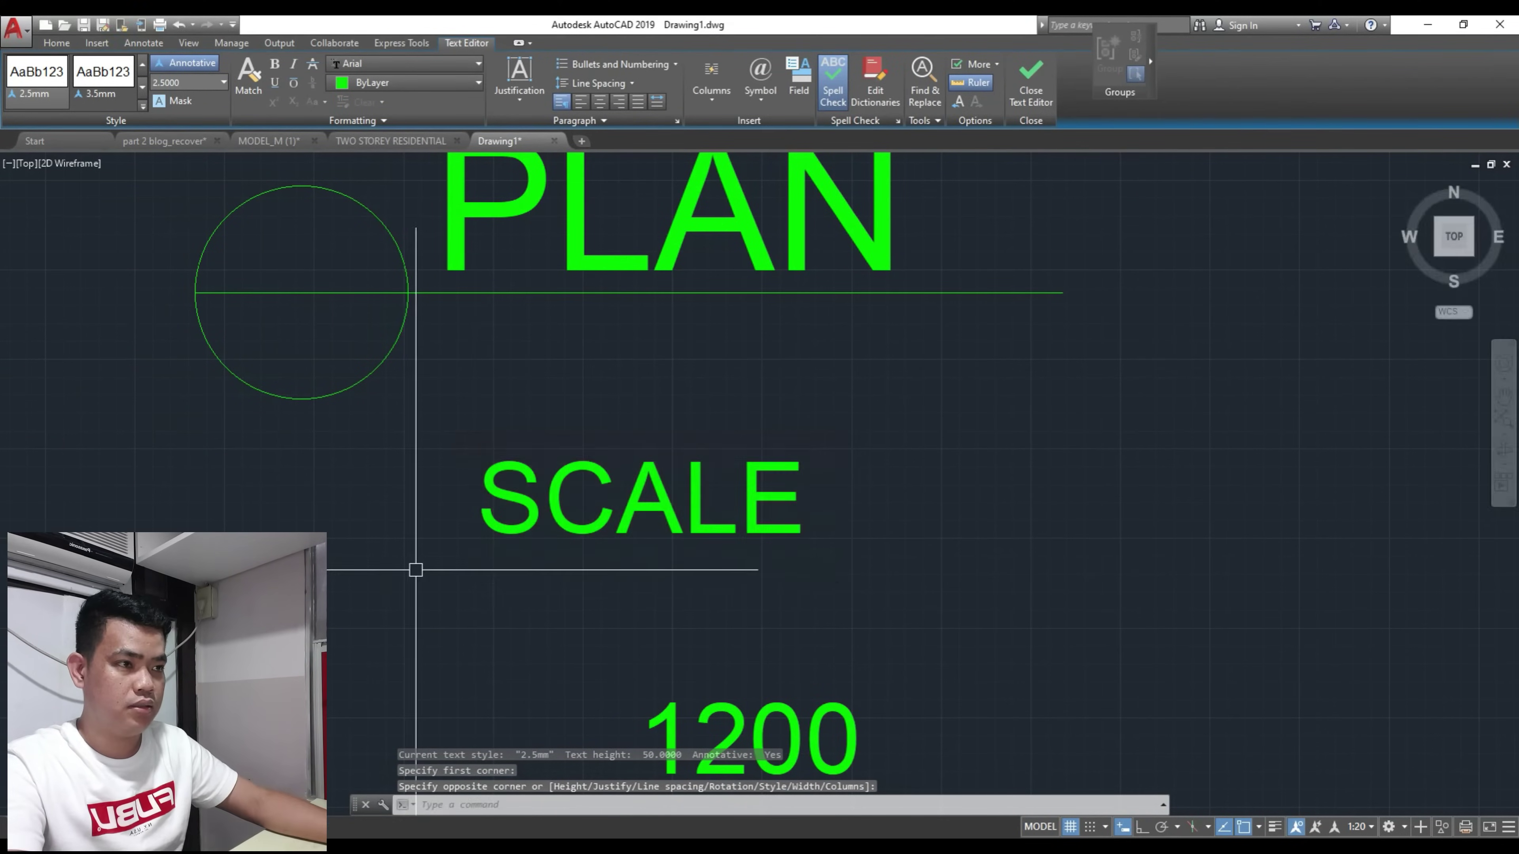
# Step: Move the SCALE text up to sit directly beneath the title line, beside the circle
pyautogui.scroll(-2, 414, 566)
pyautogui.write('m')
pyautogui.press('Return')
pyautogui.click(712, 571)
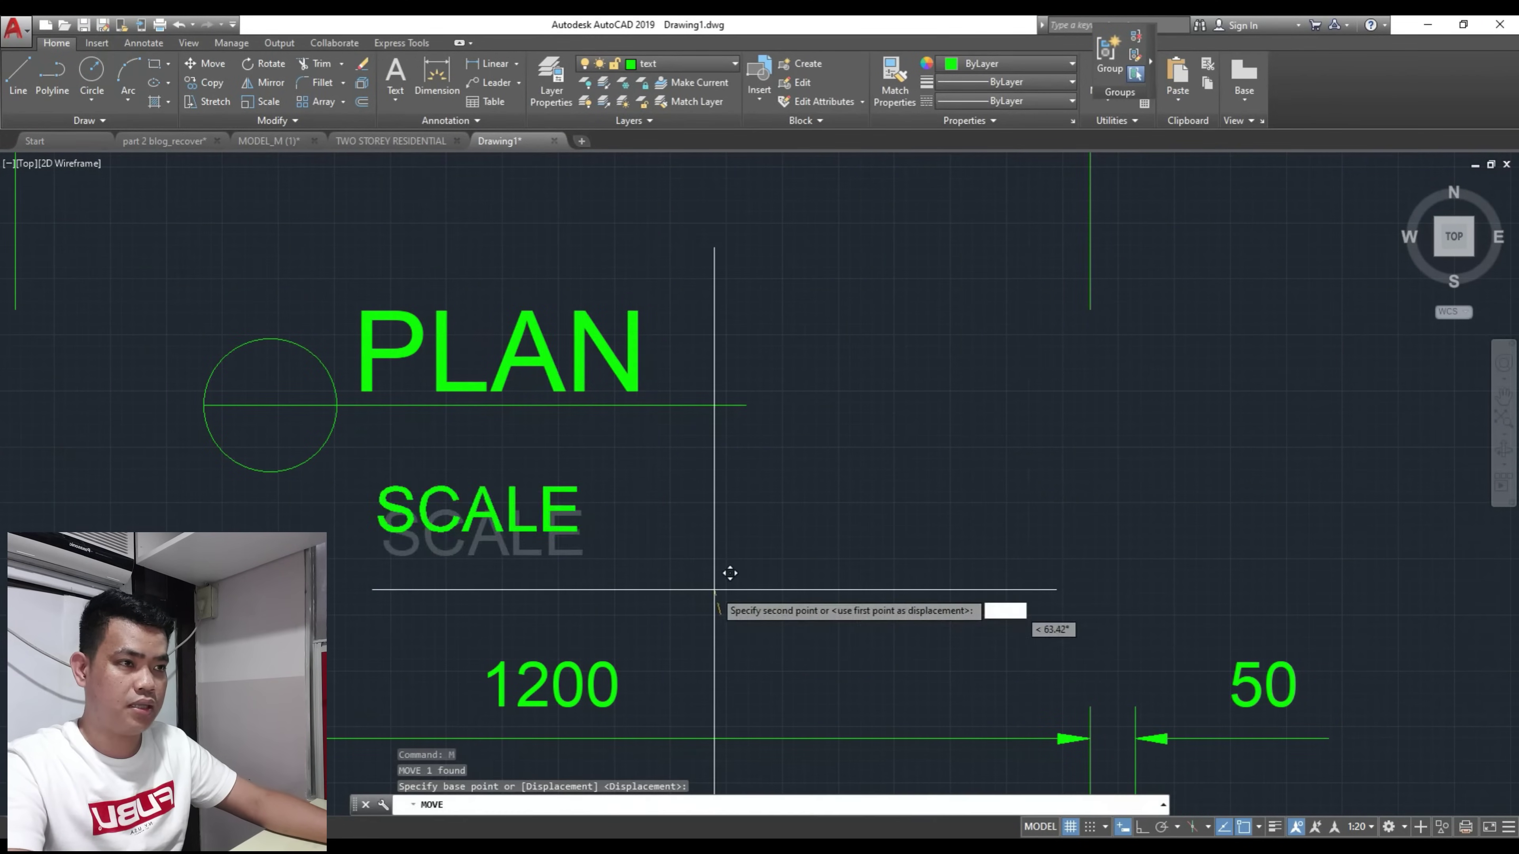
pyautogui.scroll(-4, 629, 534)
pyautogui.press('Escape')
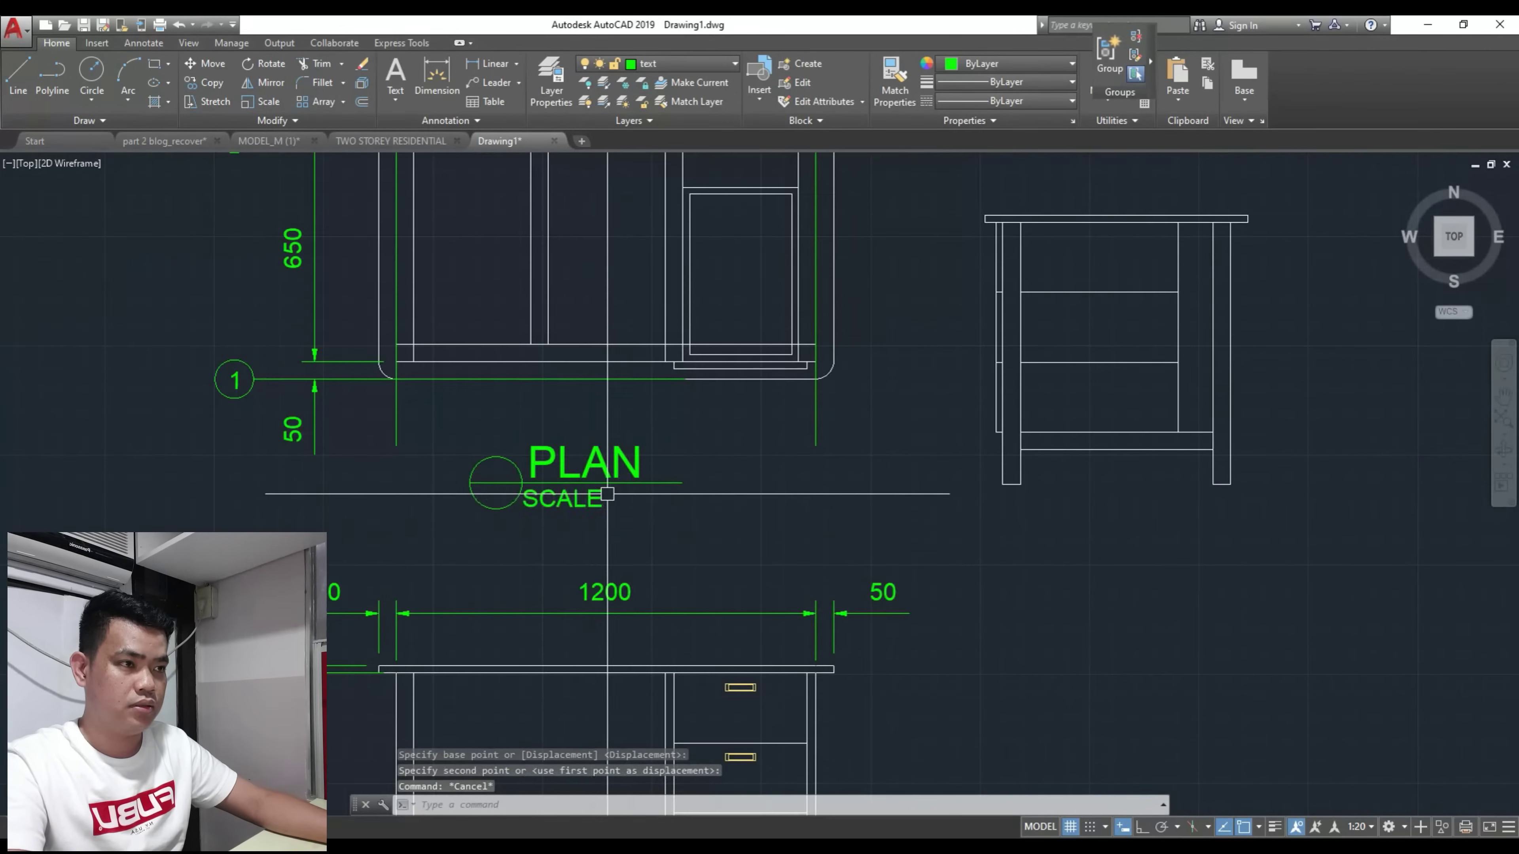
# Step: Try to lengthen the PLAN title line to the right with Ortho off, and undo the stretch
pyautogui.scroll(4, 610, 491)
pyautogui.click(780, 469)
pyautogui.click(787, 468)
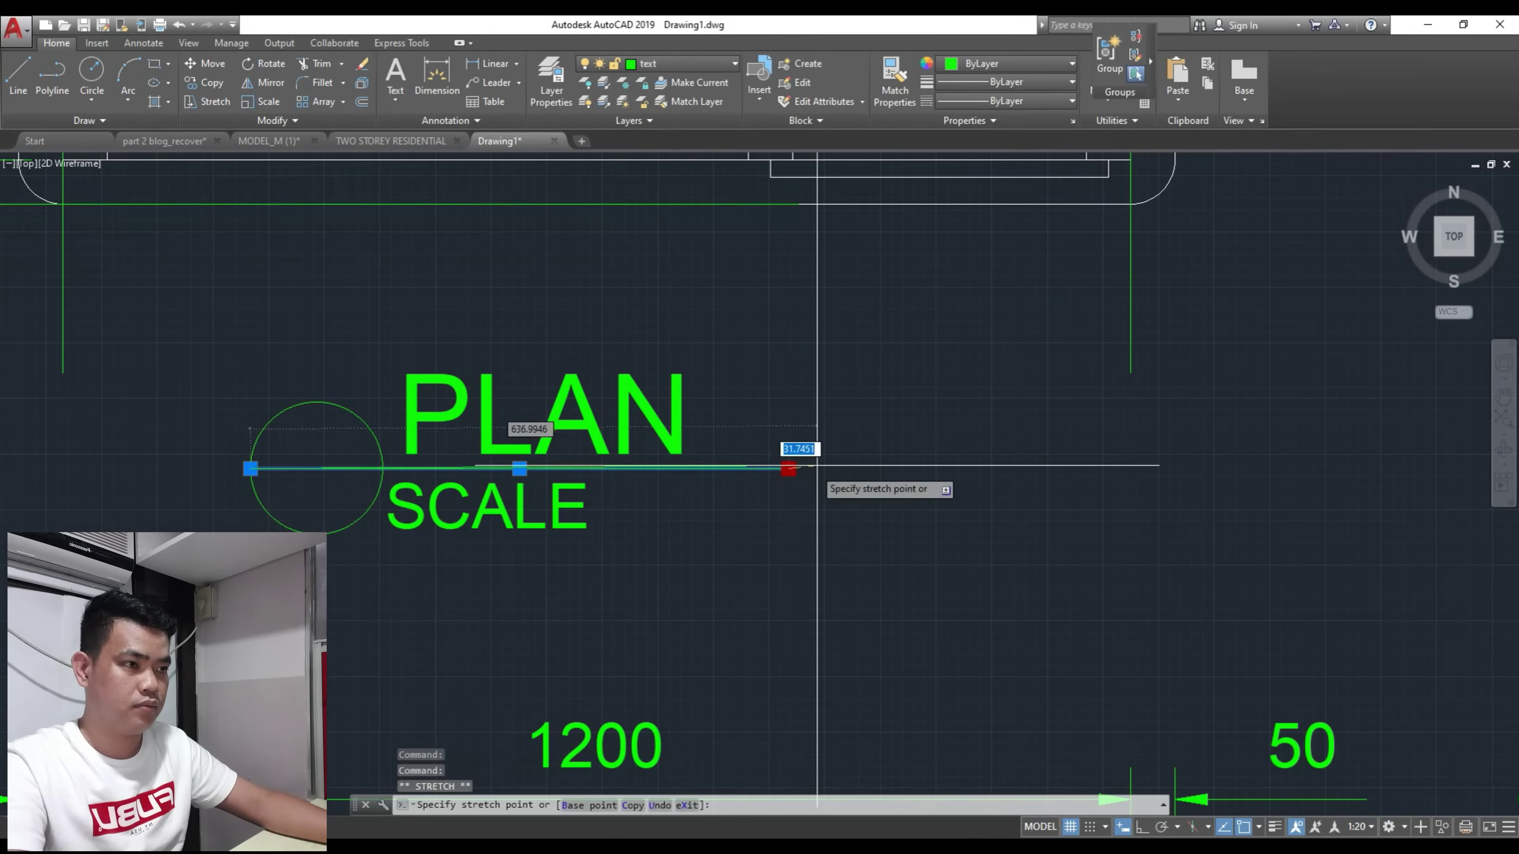
pyautogui.scroll(-3, 610, 533)
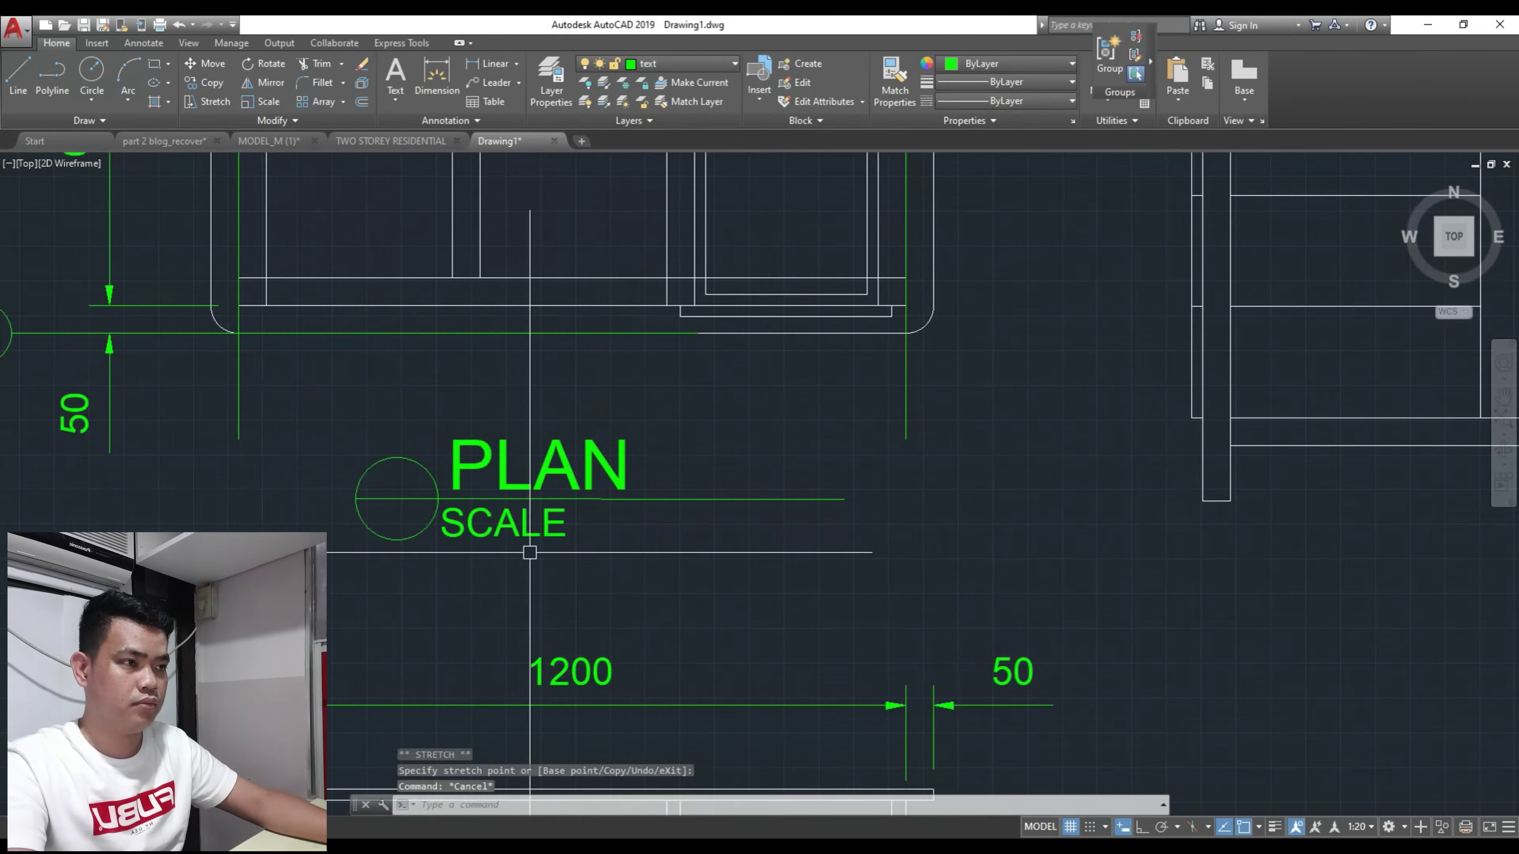
pyautogui.scroll(3, 610, 532)
pyautogui.press('Escape')
pyautogui.hotkey('ctrl', 'z')
# Step: Lengthen the PLAN title line horizontally to the right with Ortho on, well past the text
pyautogui.click(767, 469)
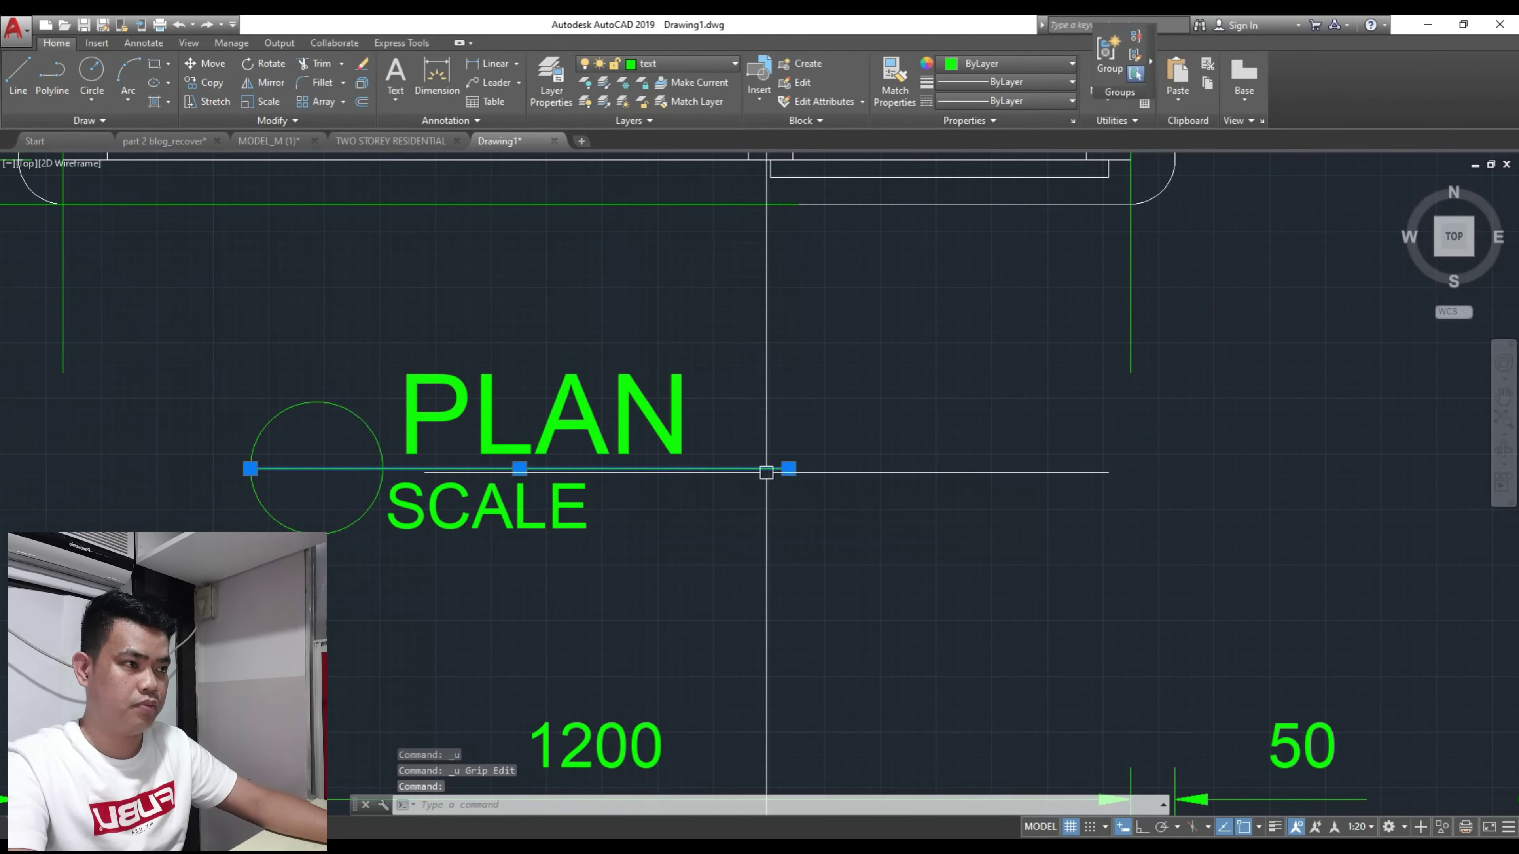
pyautogui.click(788, 468)
pyautogui.press('F8')
pyautogui.click(985, 469)
pyautogui.press('Escape')
pyautogui.doubleClick(454, 508)
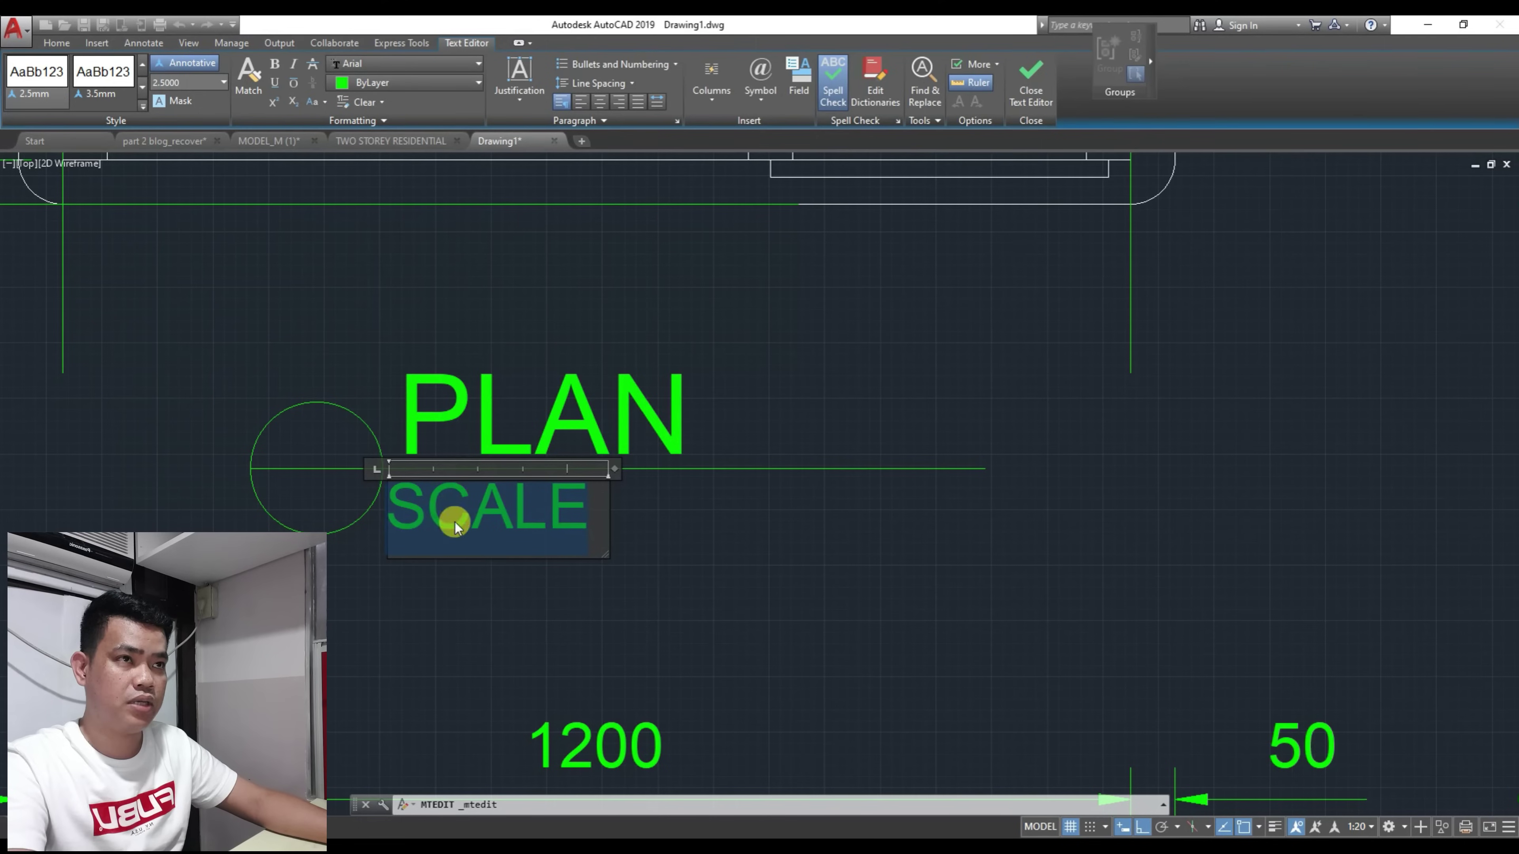
pyautogui.click(50, 42)
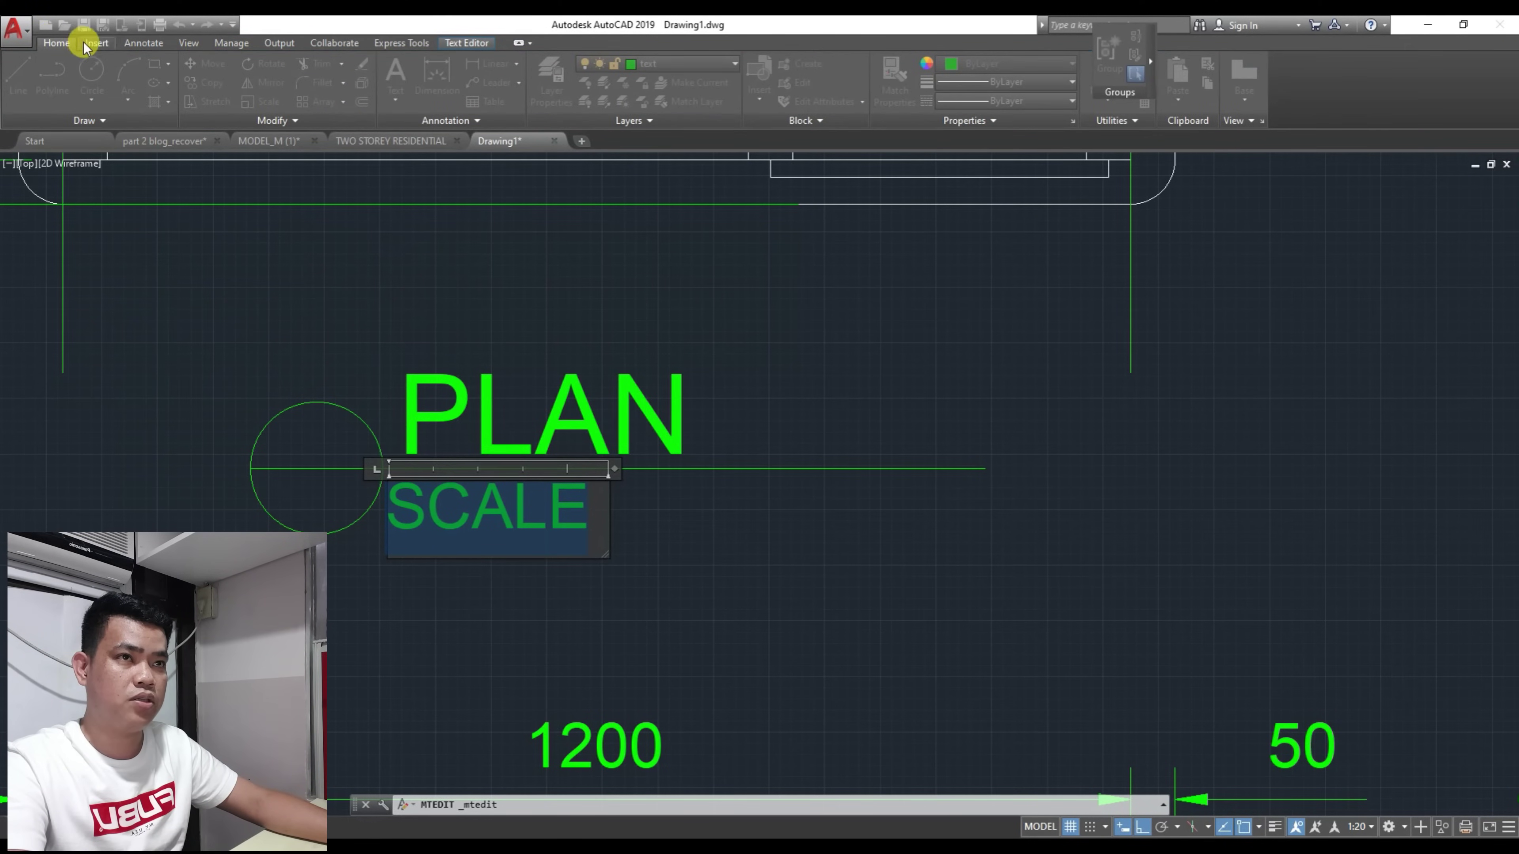
pyautogui.moveTo(589, 509); pyautogui.dragTo(313, 503)
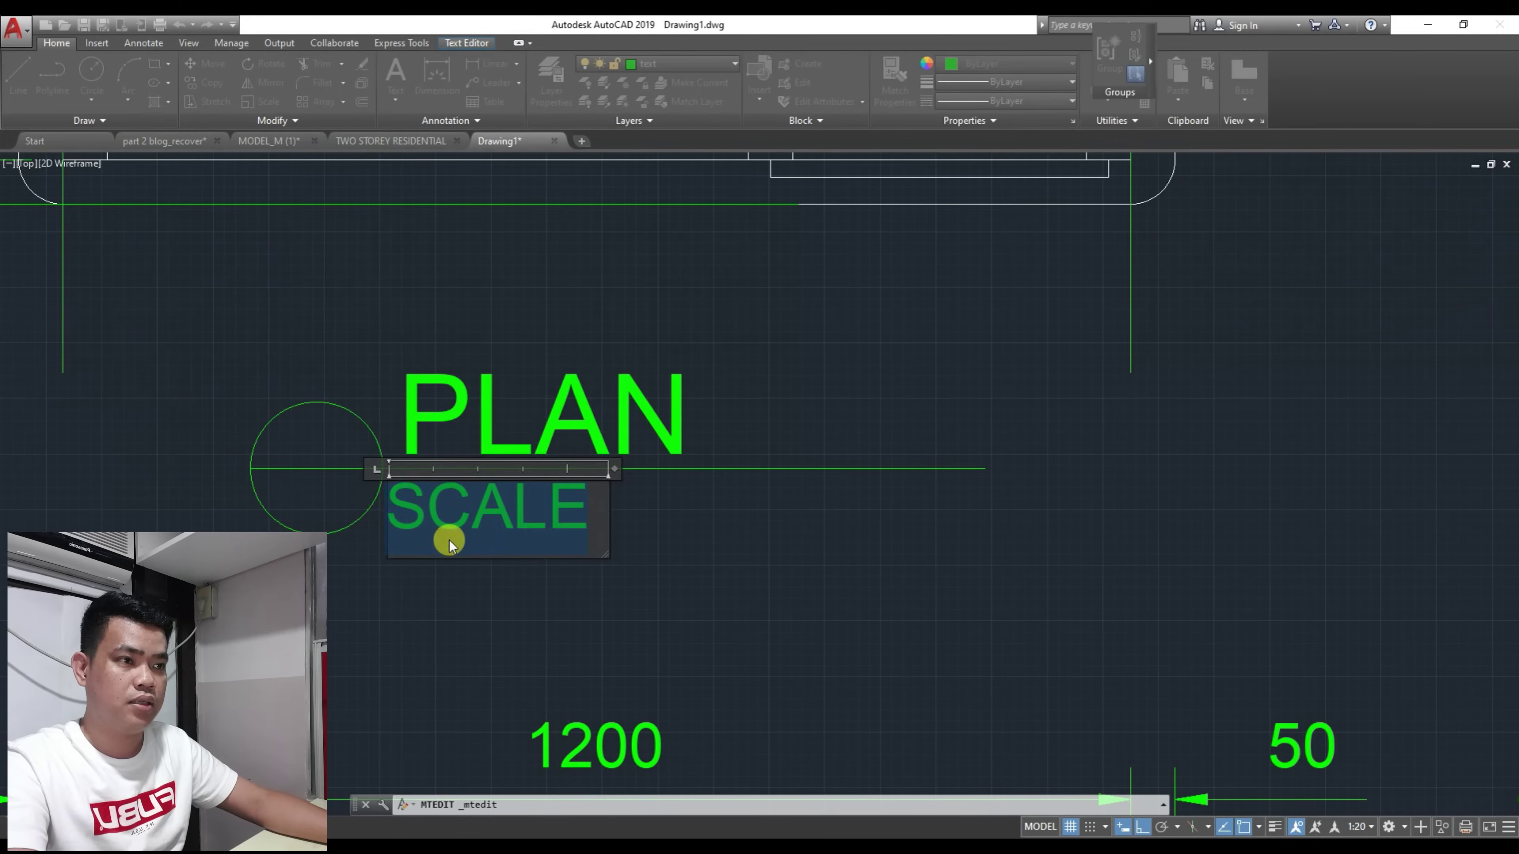
pyautogui.press('Escape')
pyautogui.doubleClick(442, 526)
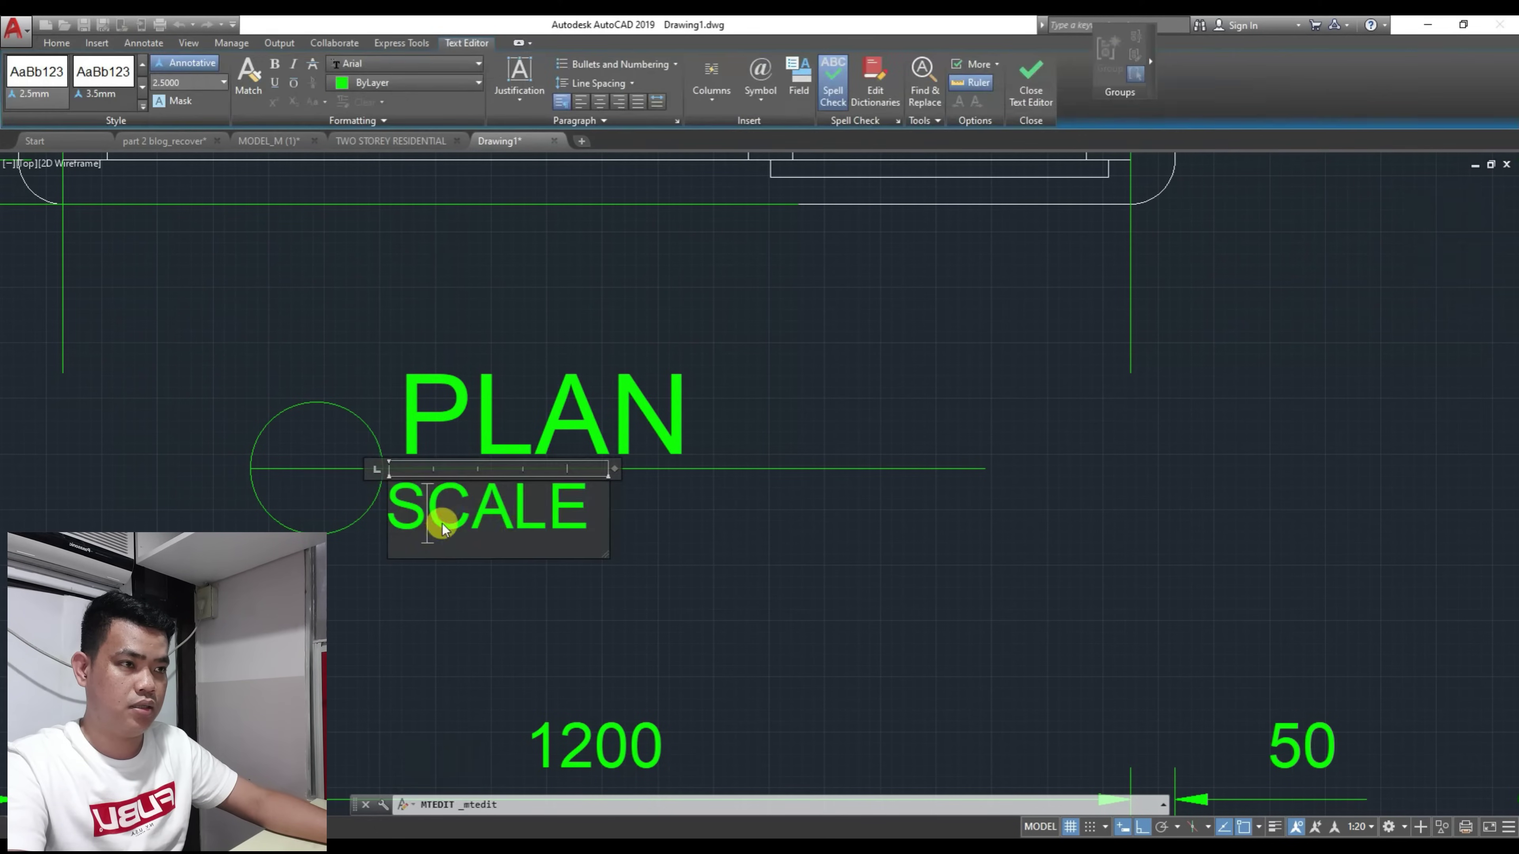
pyautogui.moveTo(583, 509); pyautogui.dragTo(406, 513)
pyautogui.press('Escape')
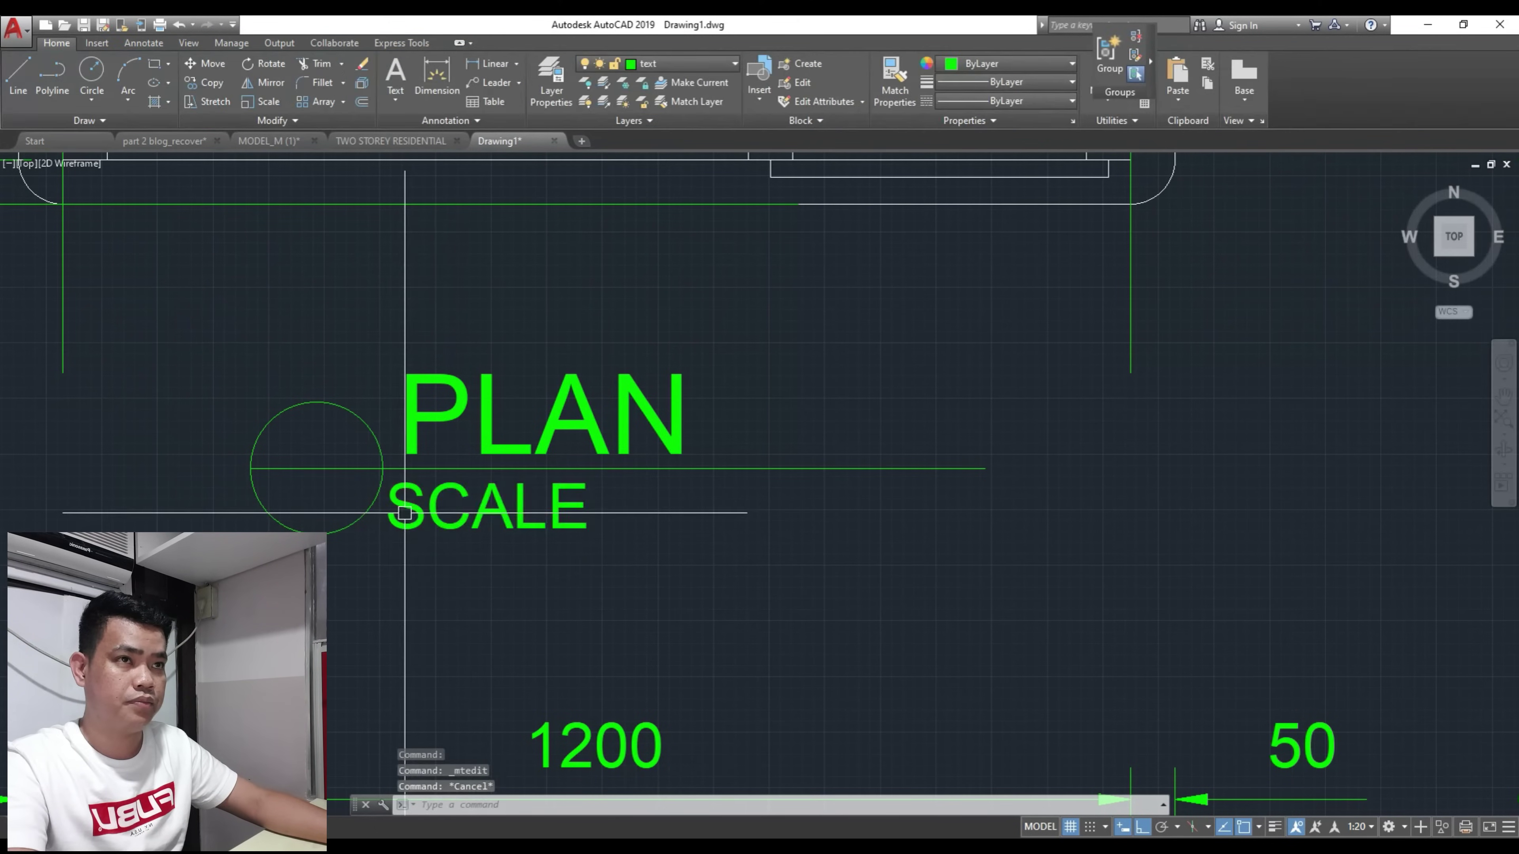
# Step: Set the height of all the SCALE text under the title line to 1.8
pyautogui.doubleClick(512, 524)
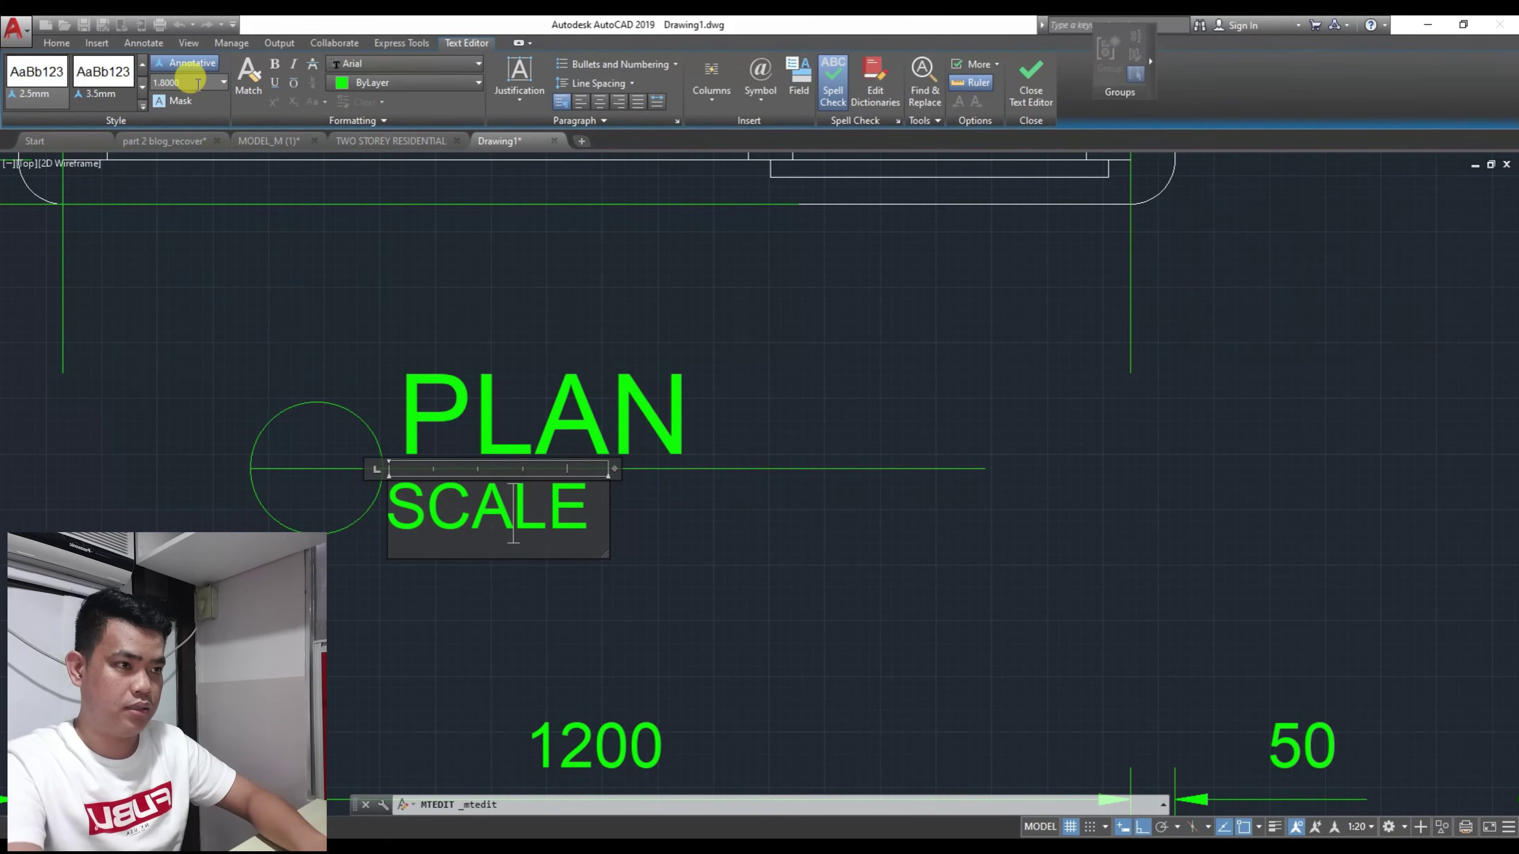
pyautogui.hotkey('ctrl', 'a')
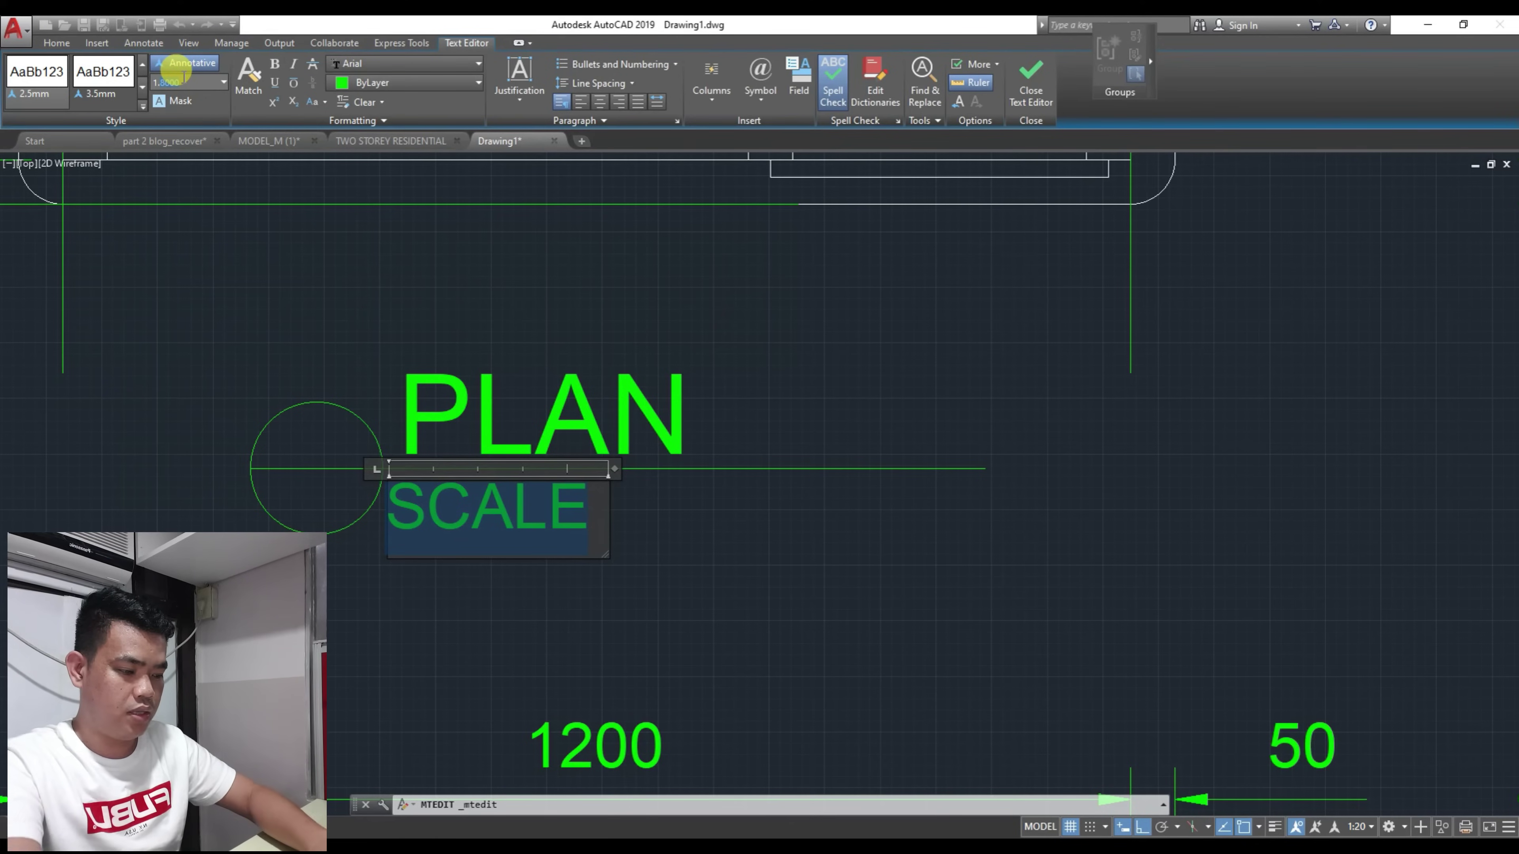
pyautogui.press('Return')
pyautogui.click(416, 584)
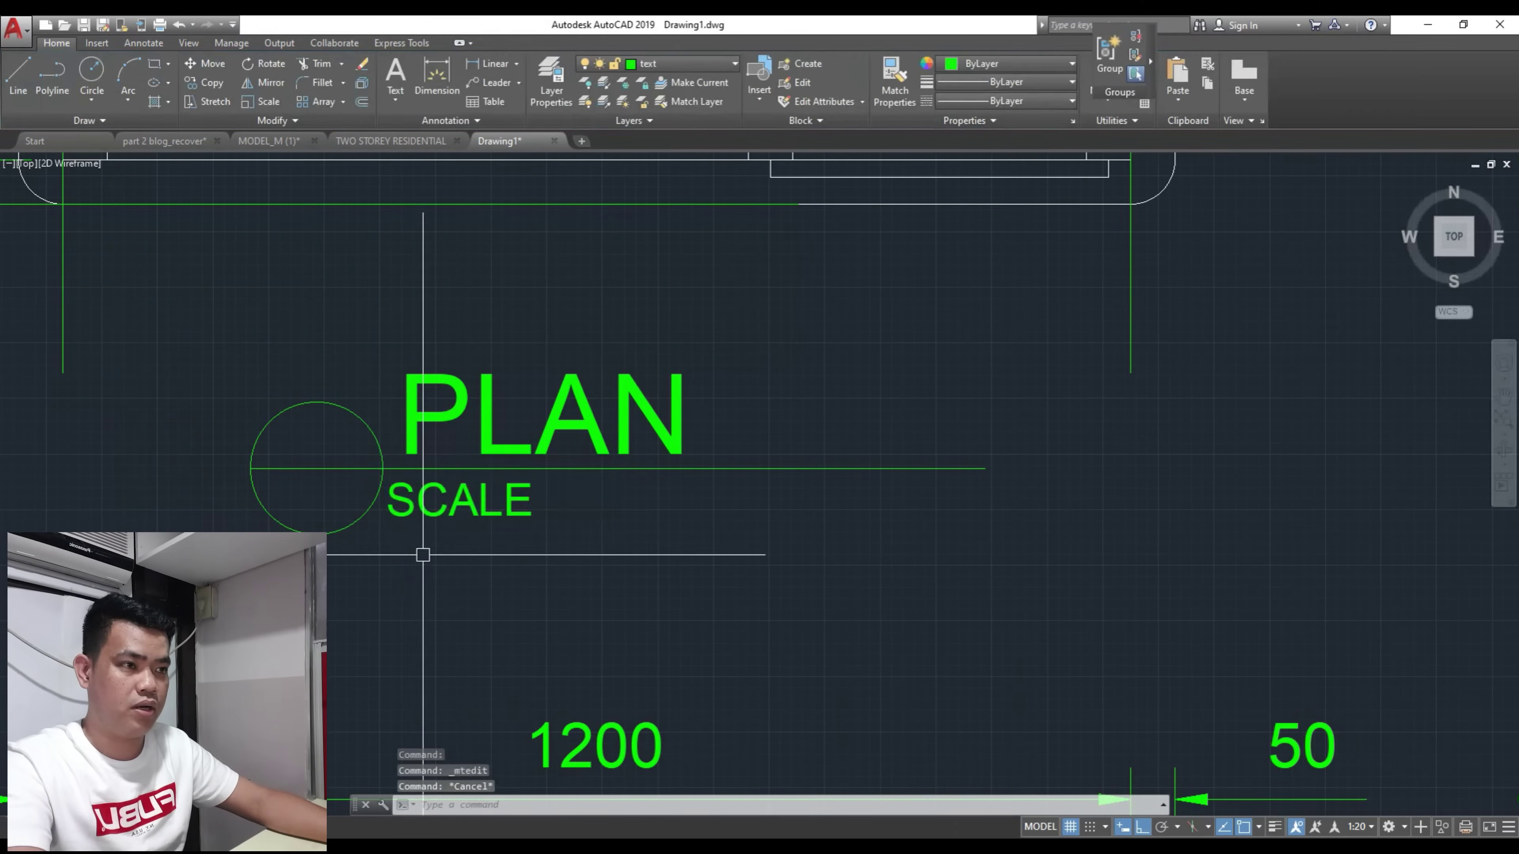
# Step: Copy the SCALE text horizontally to a spot beneath the far end of the PLAN title line
pyautogui.scroll(-2, 424, 550)
pyautogui.scroll(2, 466, 520)
pyautogui.moveTo(443, 532); pyautogui.dragTo(423, 506, button='middle')
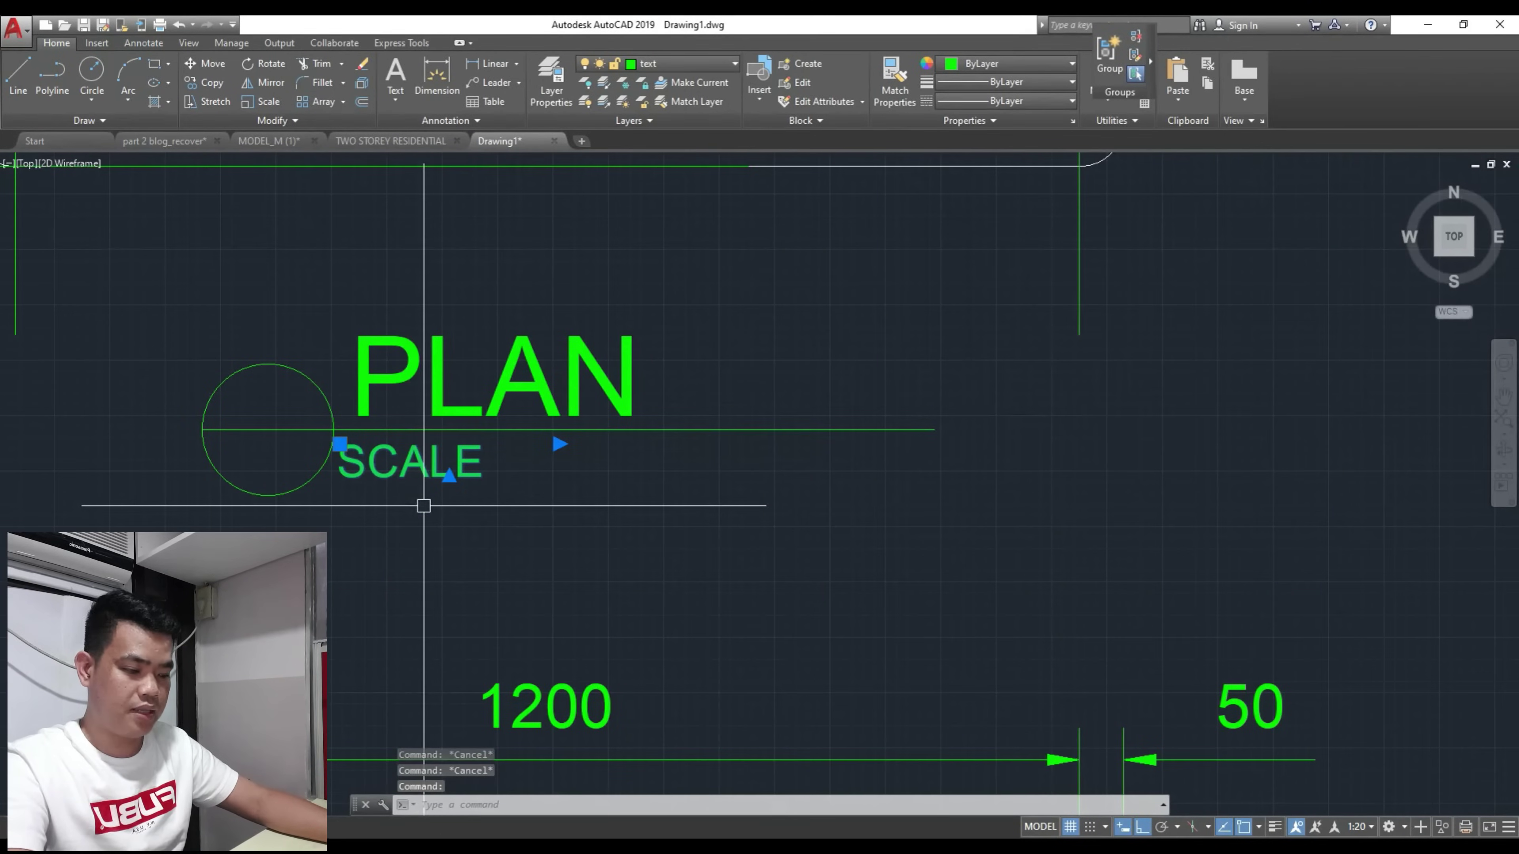
pyautogui.press('Return')
pyautogui.click(424, 506)
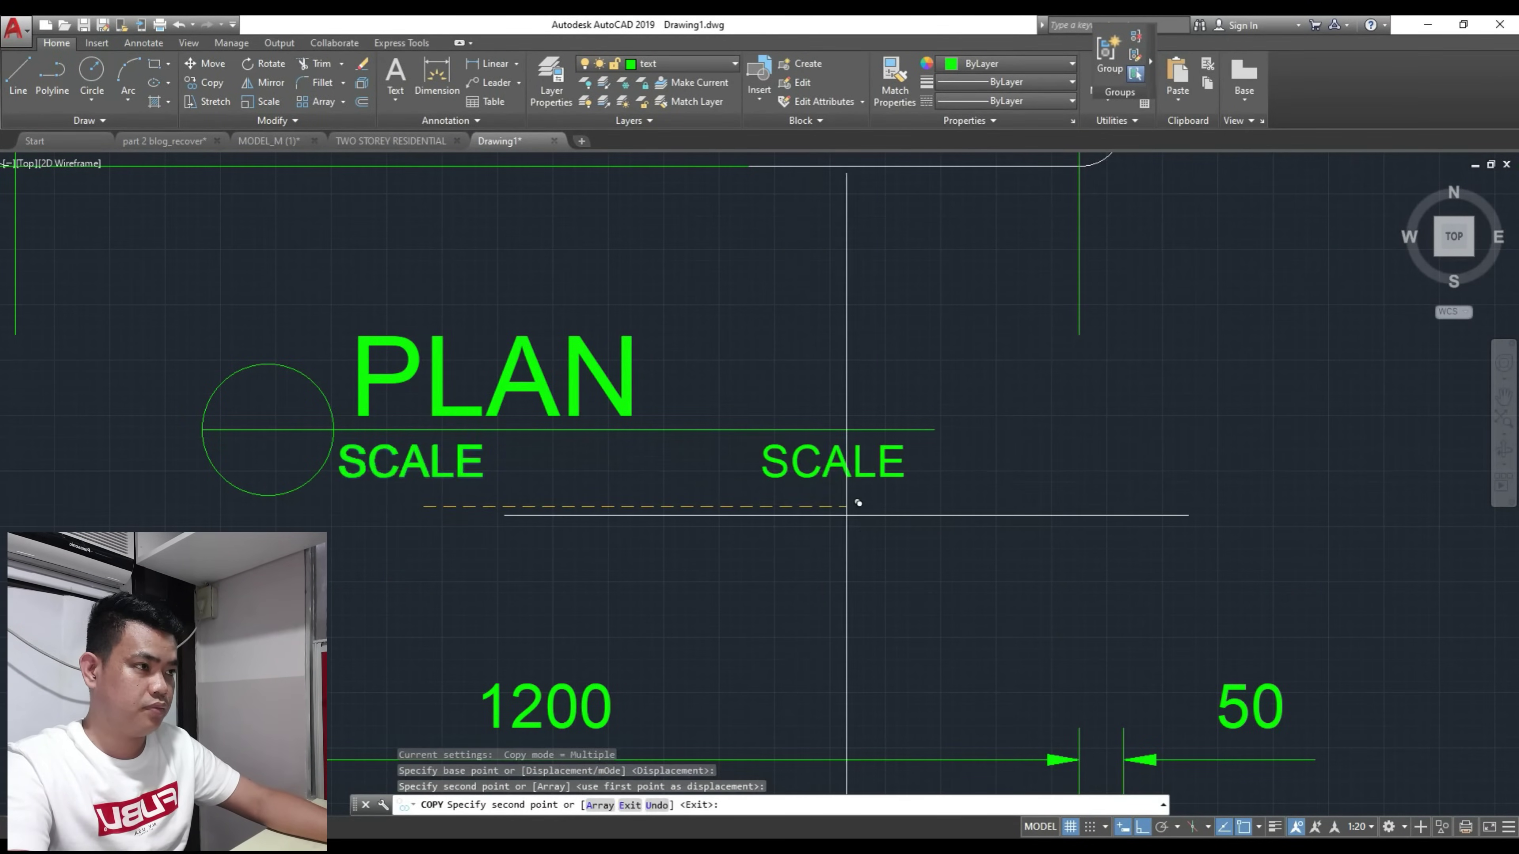
pyautogui.click(850, 506)
pyautogui.press('Escape')
pyautogui.press('Escape')
pyautogui.scroll(-6, 757, 519)
pyautogui.moveTo(834, 532); pyautogui.dragTo(727, 476, button='middle')
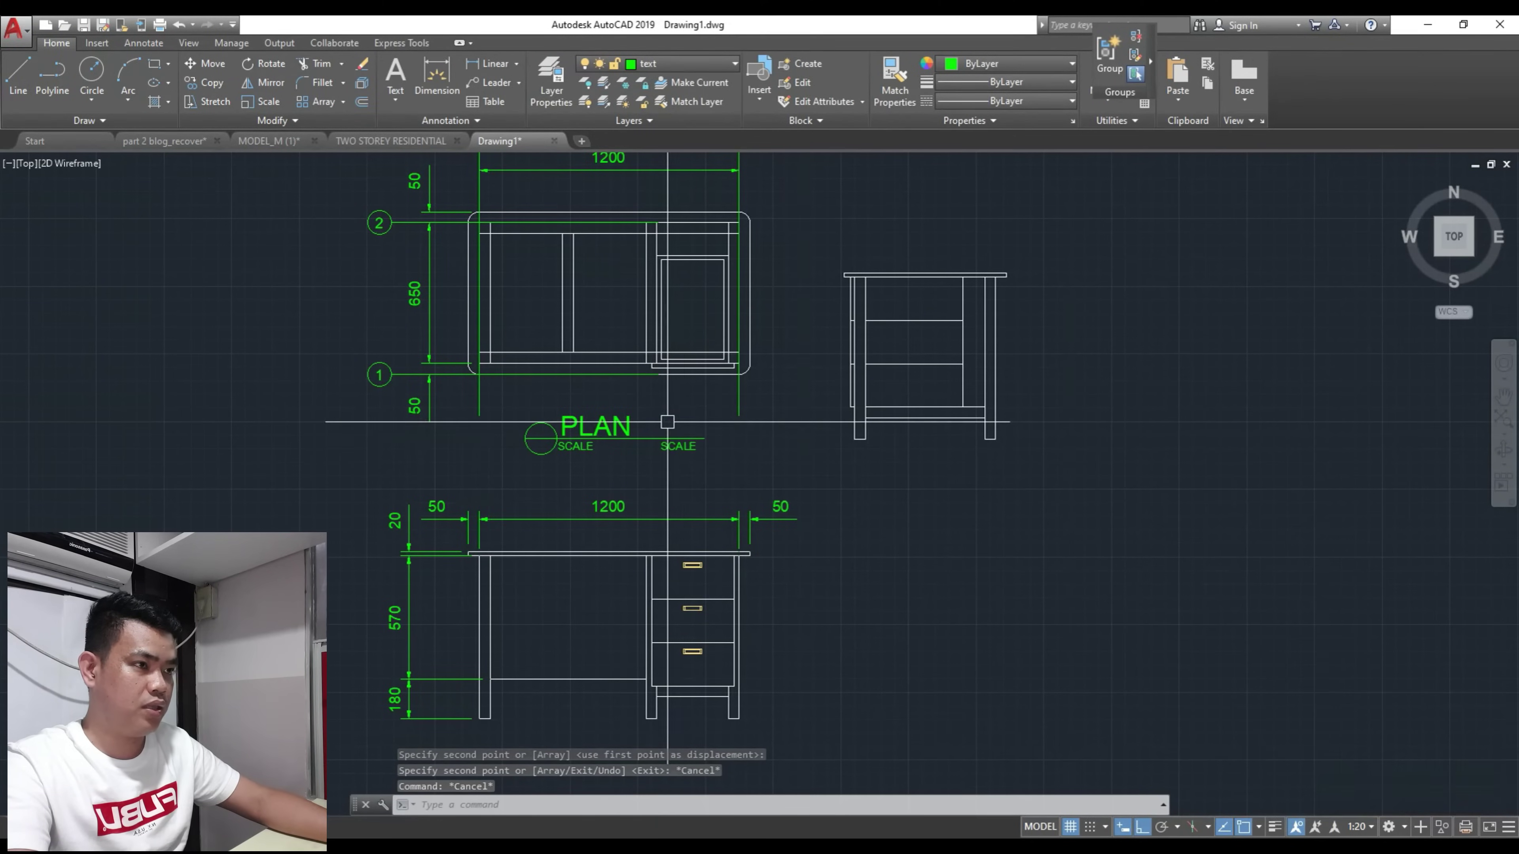
# Step: Replace the copied SCALE text at the far end of the title line with 1:20
pyautogui.scroll(5, 671, 456)
pyautogui.doubleClick(684, 421)
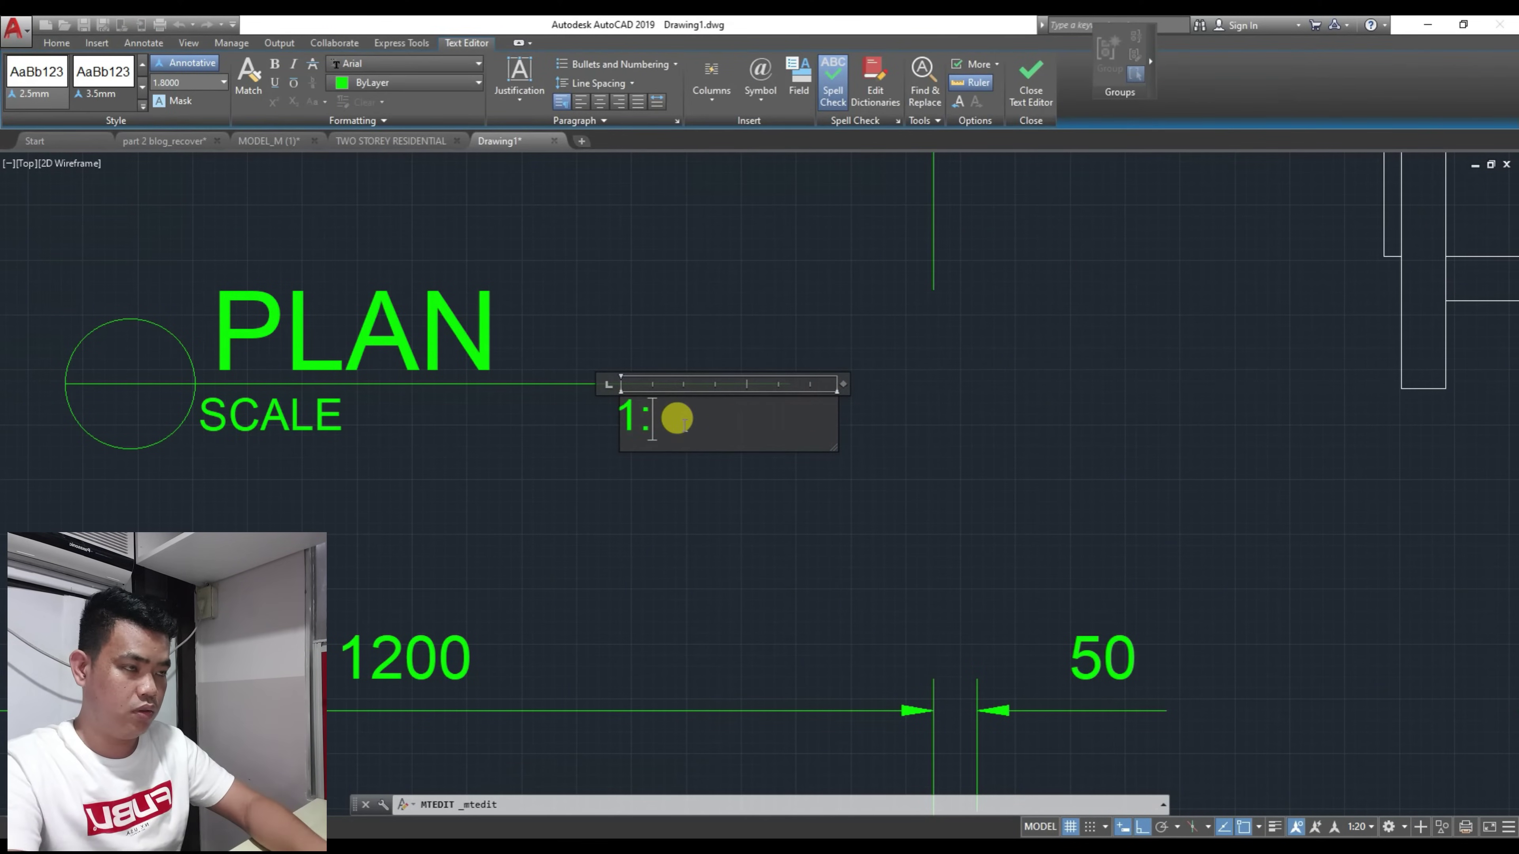
pyautogui.click(607, 532)
# Step: Move the whole PLAN title, including circle, line and scale texts, slightly left beneath the plan view
pyautogui.scroll(-3, 628, 482)
pyautogui.moveTo(627, 482); pyautogui.dragTo(695, 475, button='middle')
pyautogui.scroll(2, 379, 375)
pyautogui.click(379, 375)
pyautogui.click(897, 476)
pyautogui.moveTo(710, 534); pyautogui.dragTo(695, 502, button='middle')
# Step: Shorten the PLAN title line so that it ends just past the 1:20 text
pyautogui.click(855, 424)
pyautogui.click(871, 424)
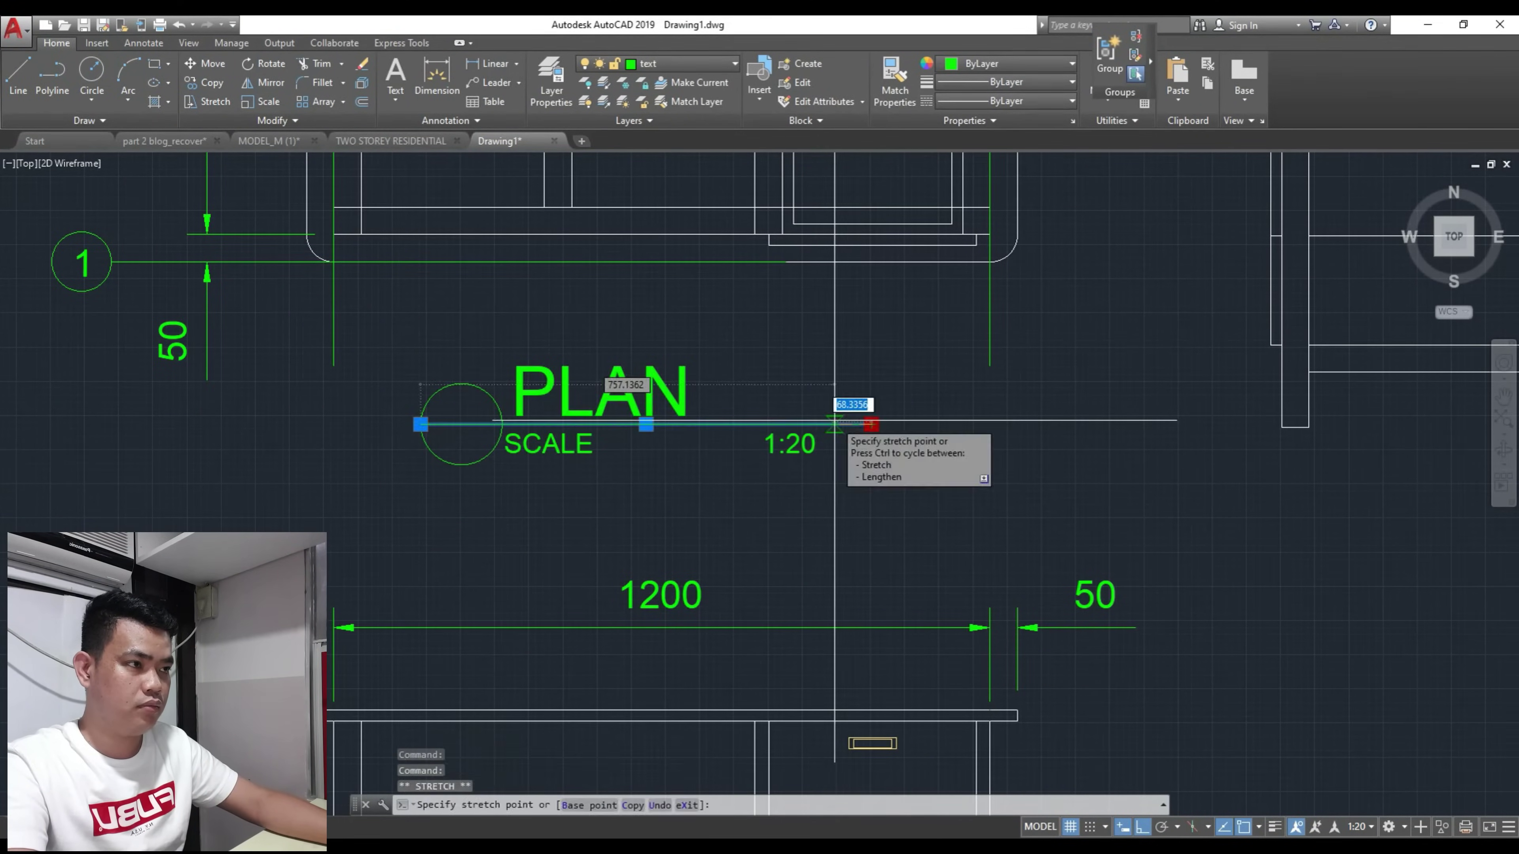
pyautogui.press('Escape')
pyautogui.press('Escape')
# Step: Copy the complete PLAN title with its circle, line and scale texts straight down to just beneath the desk's front elevation
pyautogui.scroll(-5, 777, 455)
pyautogui.scroll(4, 576, 435)
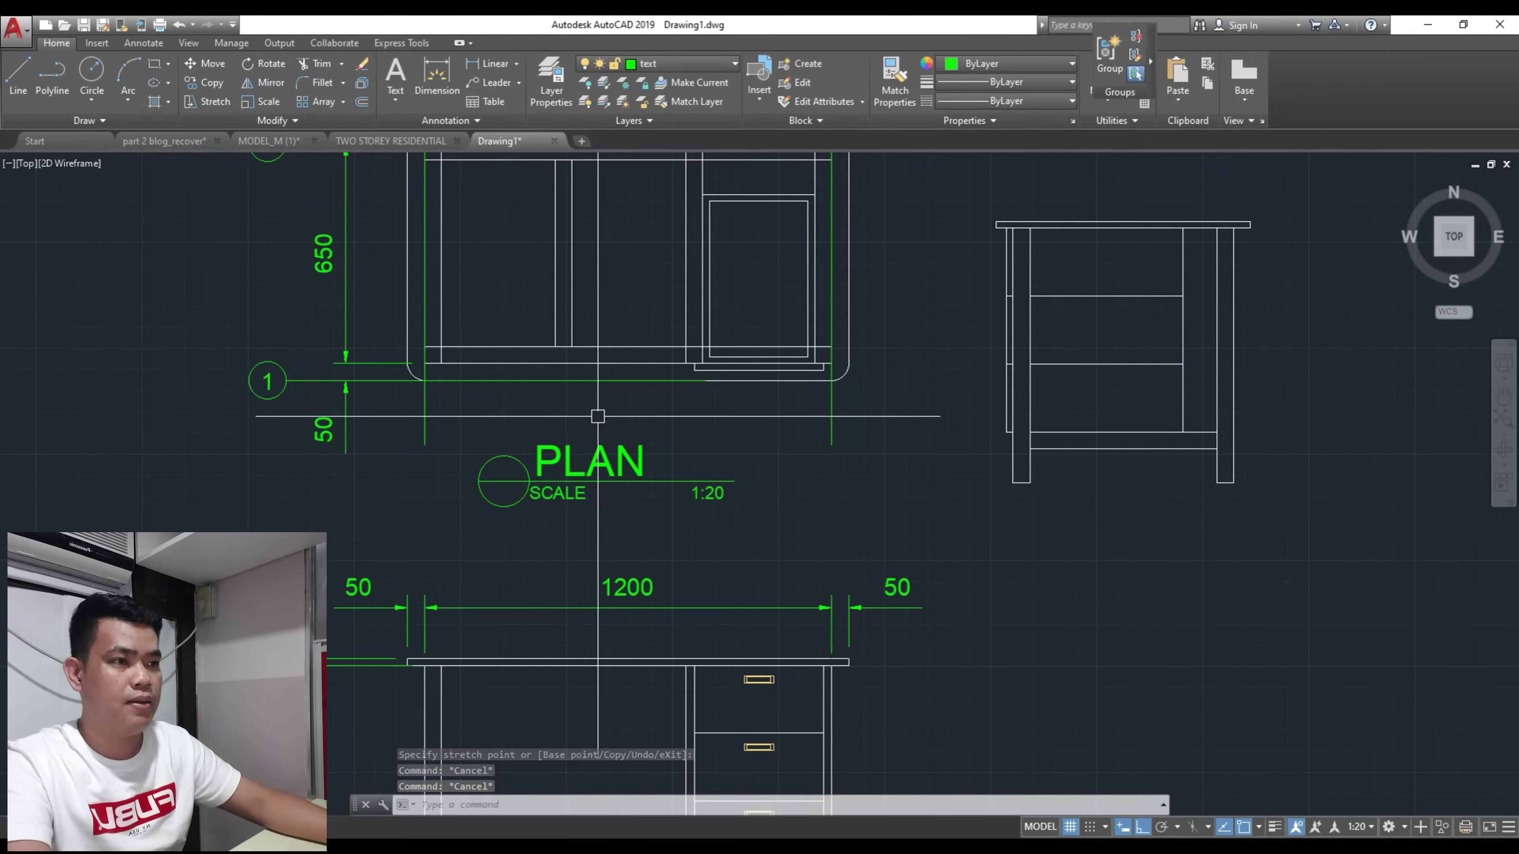
pyautogui.scroll(-5, 575, 435)
pyautogui.scroll(5, 575, 497)
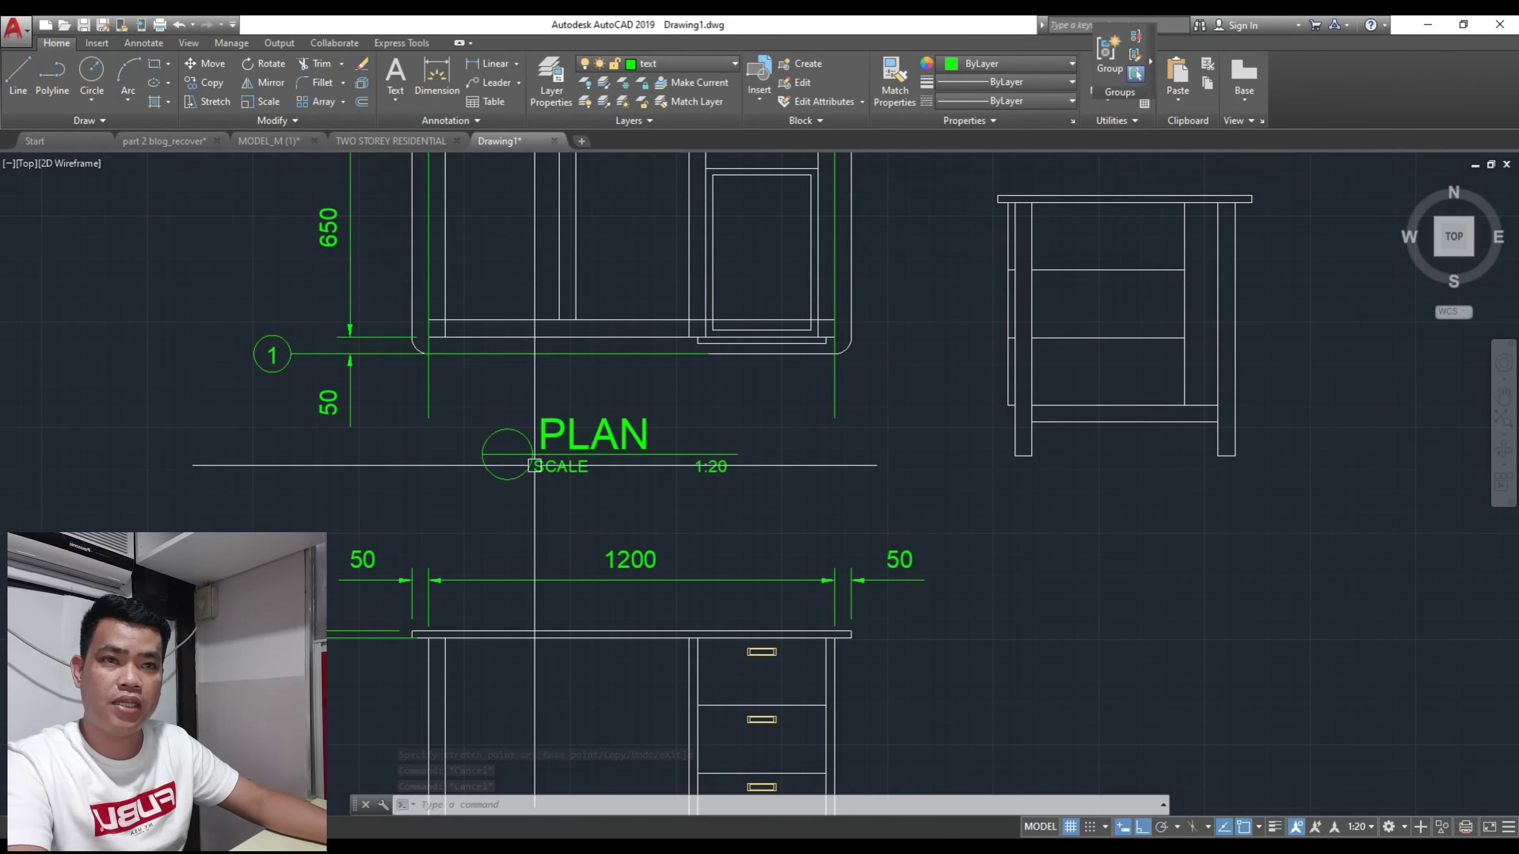
pyautogui.click(458, 400)
pyautogui.click(790, 517)
pyautogui.moveTo(579, 491); pyautogui.dragTo(573, 420, button='middle')
pyautogui.write('co')
pyautogui.press('space')
pyautogui.click(573, 419)
pyautogui.scroll(-5, 573, 419)
pyautogui.scroll(2, 581, 435)
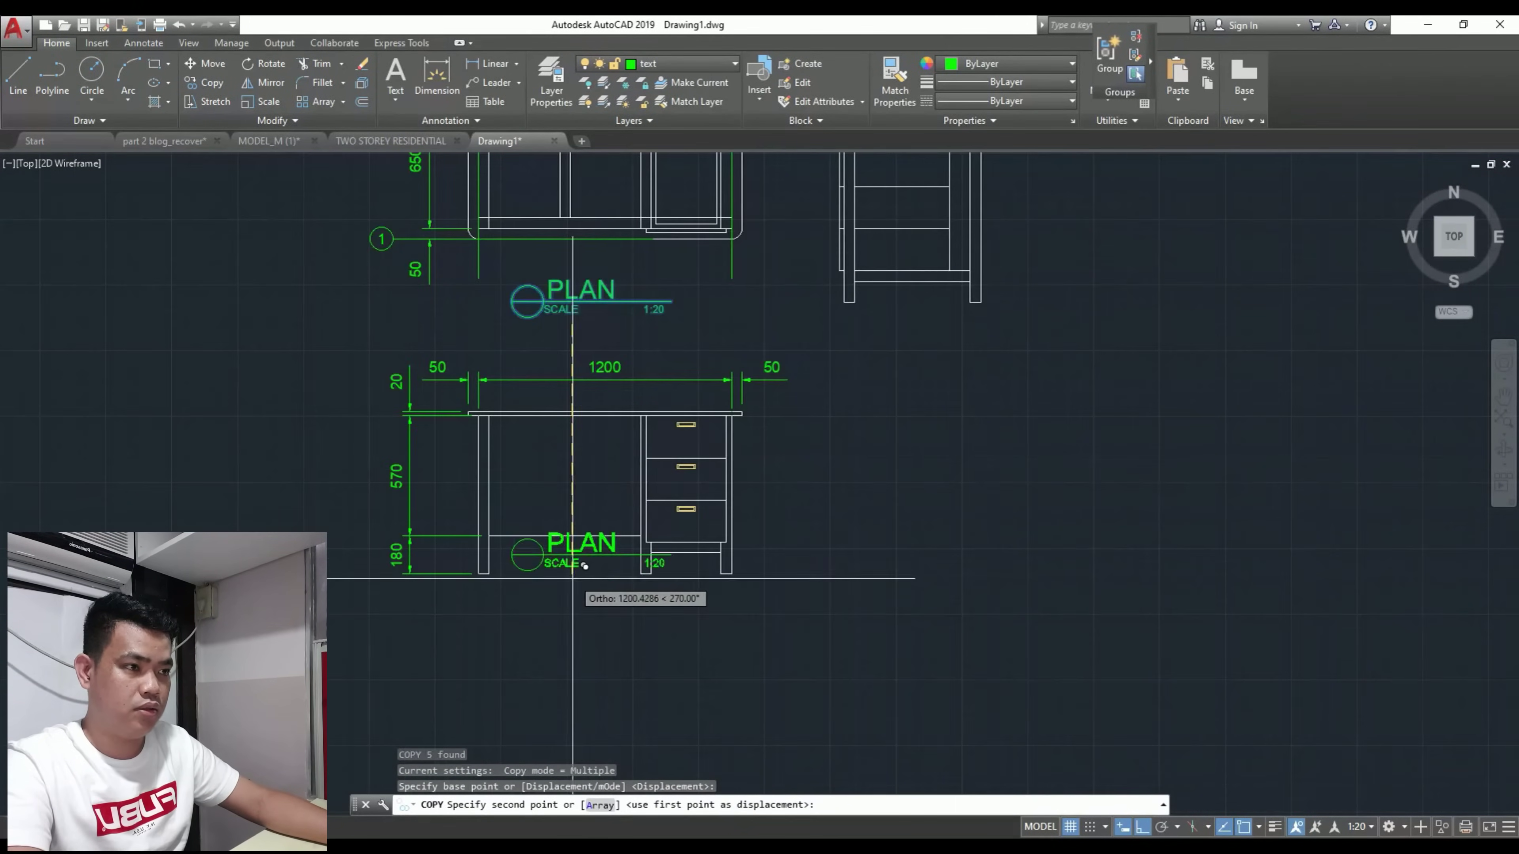
pyautogui.click(583, 606)
pyautogui.scroll(4, 583, 605)
pyautogui.press('Escape')
# Step: Change the copied title's text beneath the front elevation from PLAN to FRONT
pyautogui.click(587, 558)
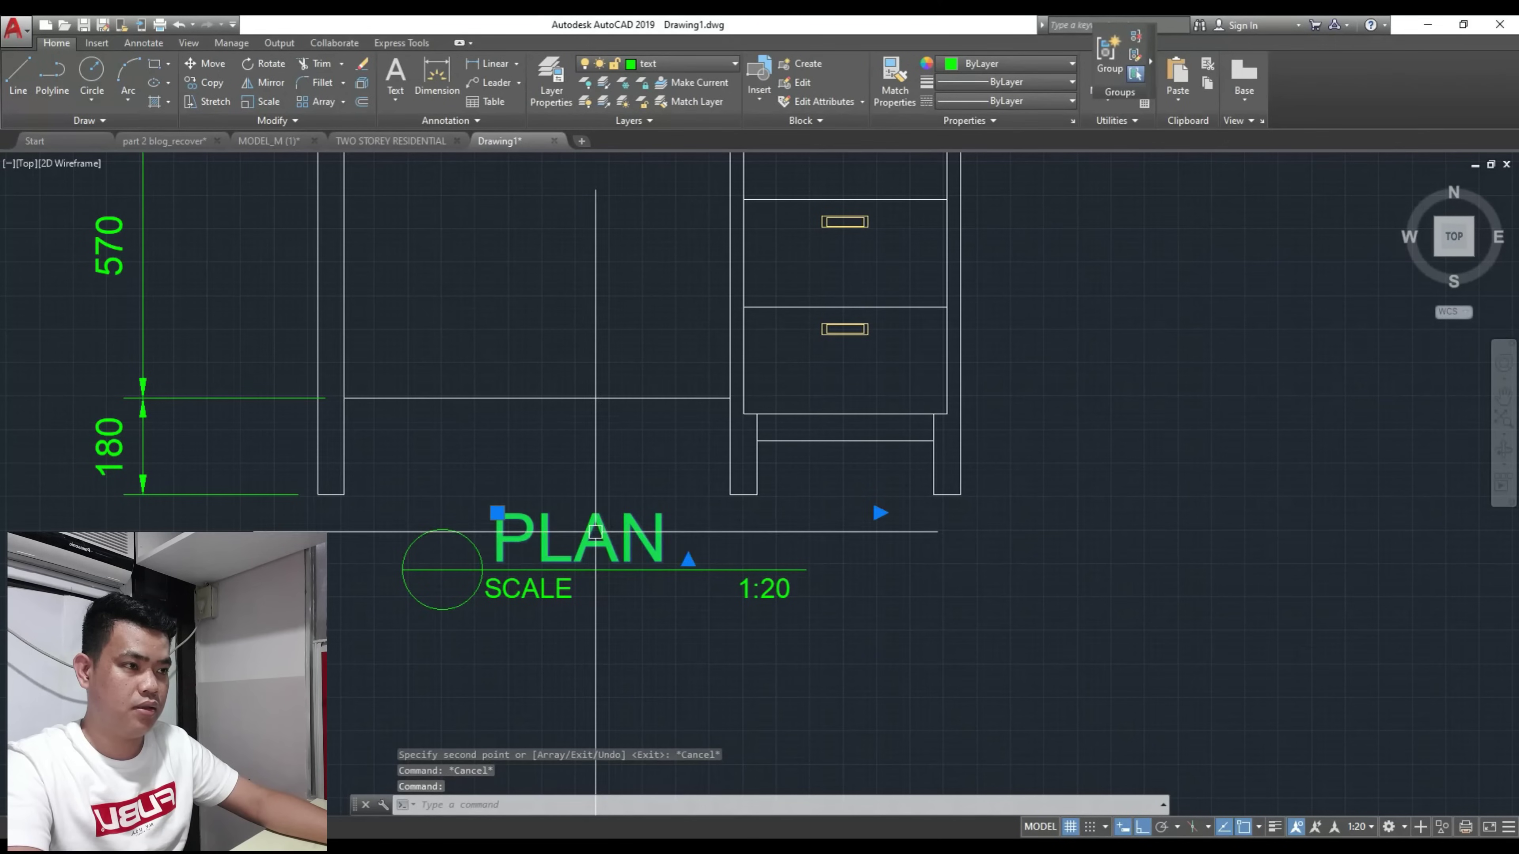
pyautogui.doubleClick(682, 533)
pyautogui.moveTo(682, 533); pyautogui.dragTo(522, 538)
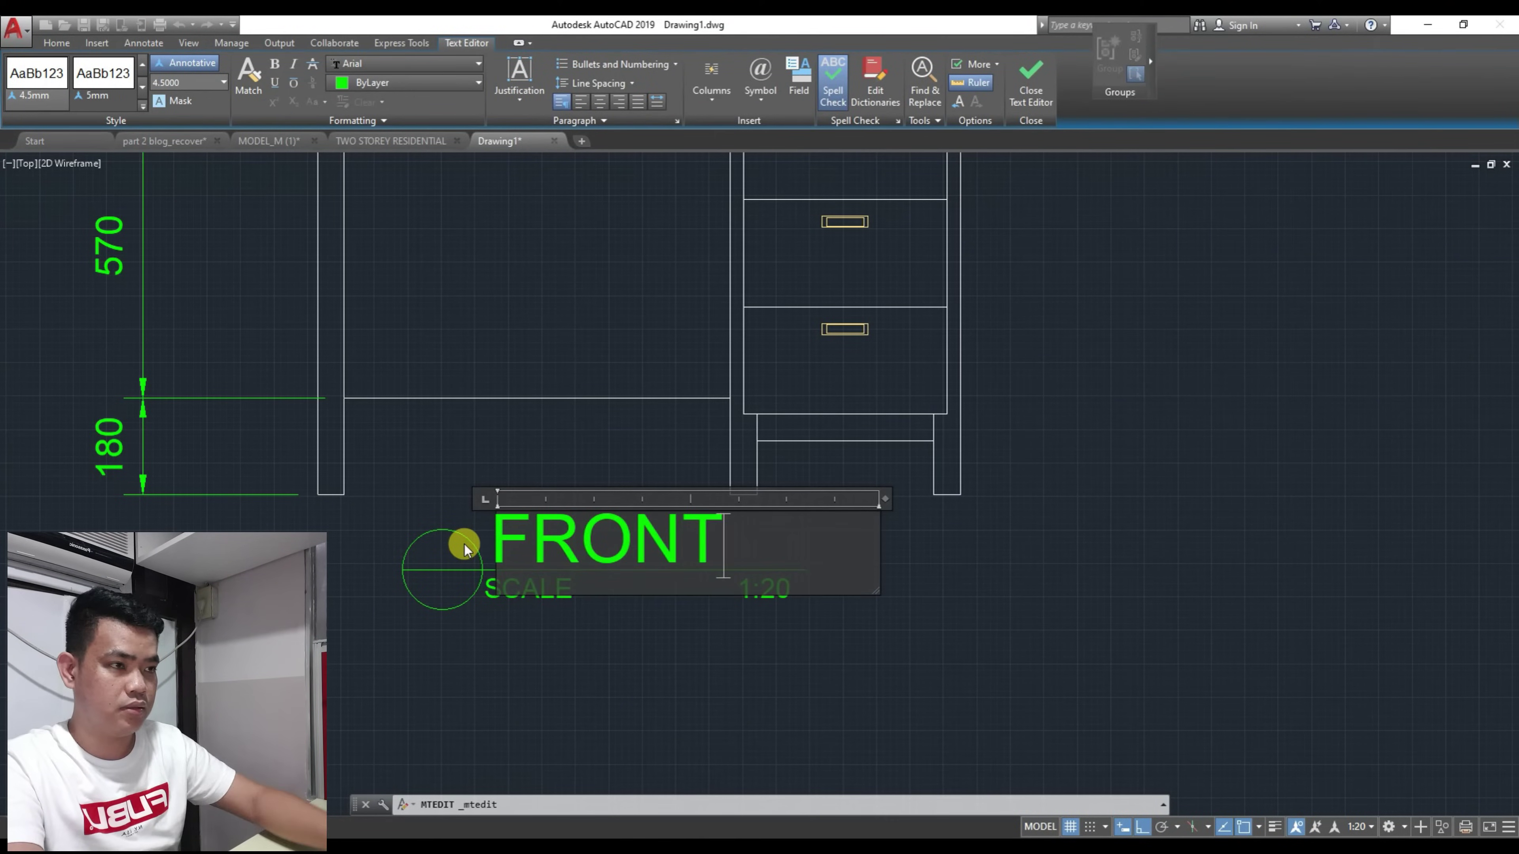
pyautogui.press('Escape')
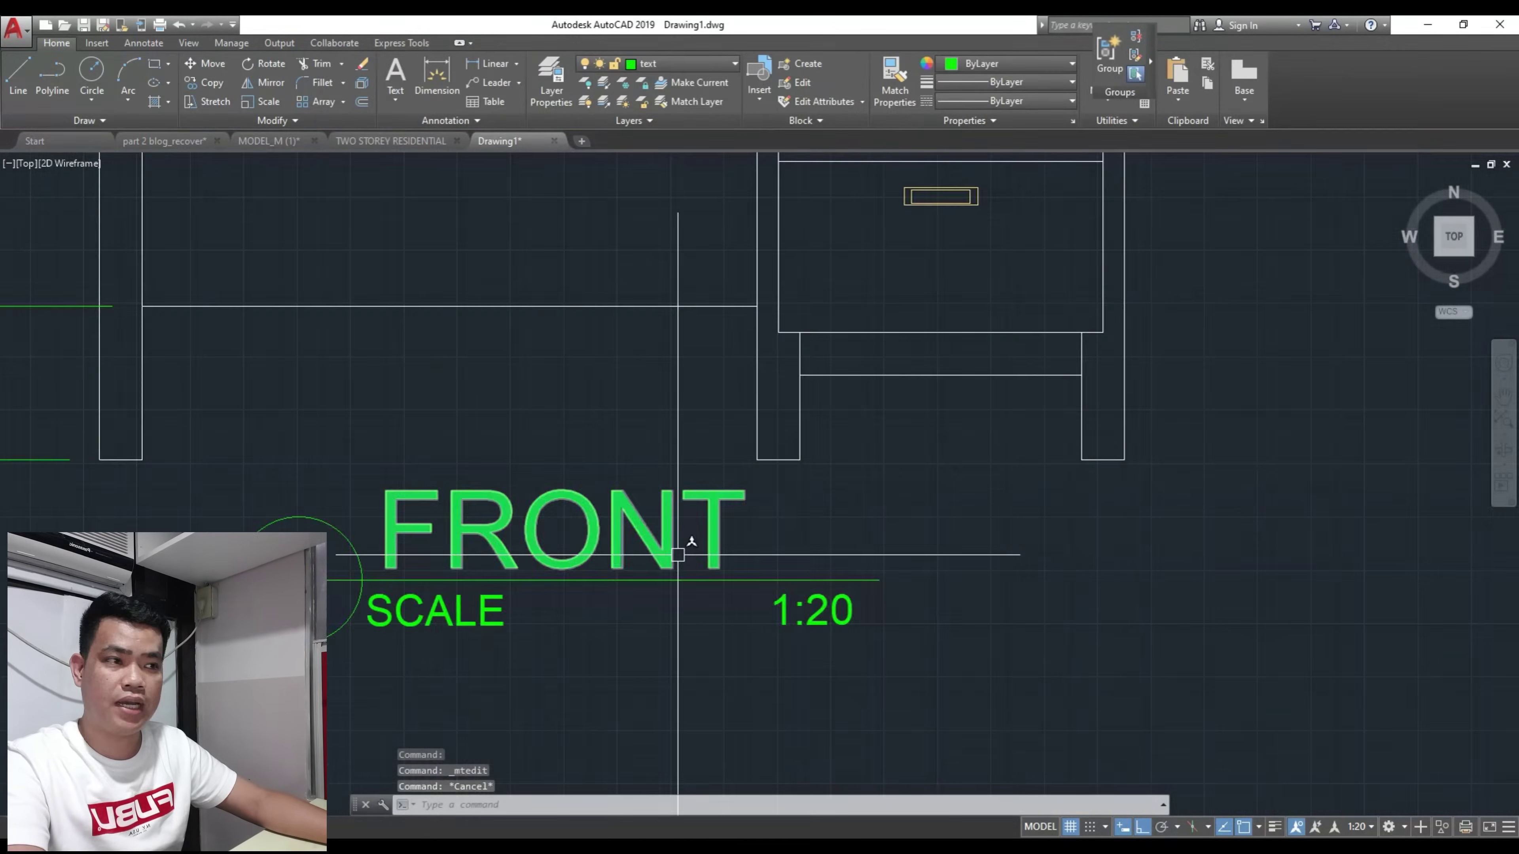
pyautogui.moveTo(695, 430); pyautogui.dragTo(681, 468, button='middle')
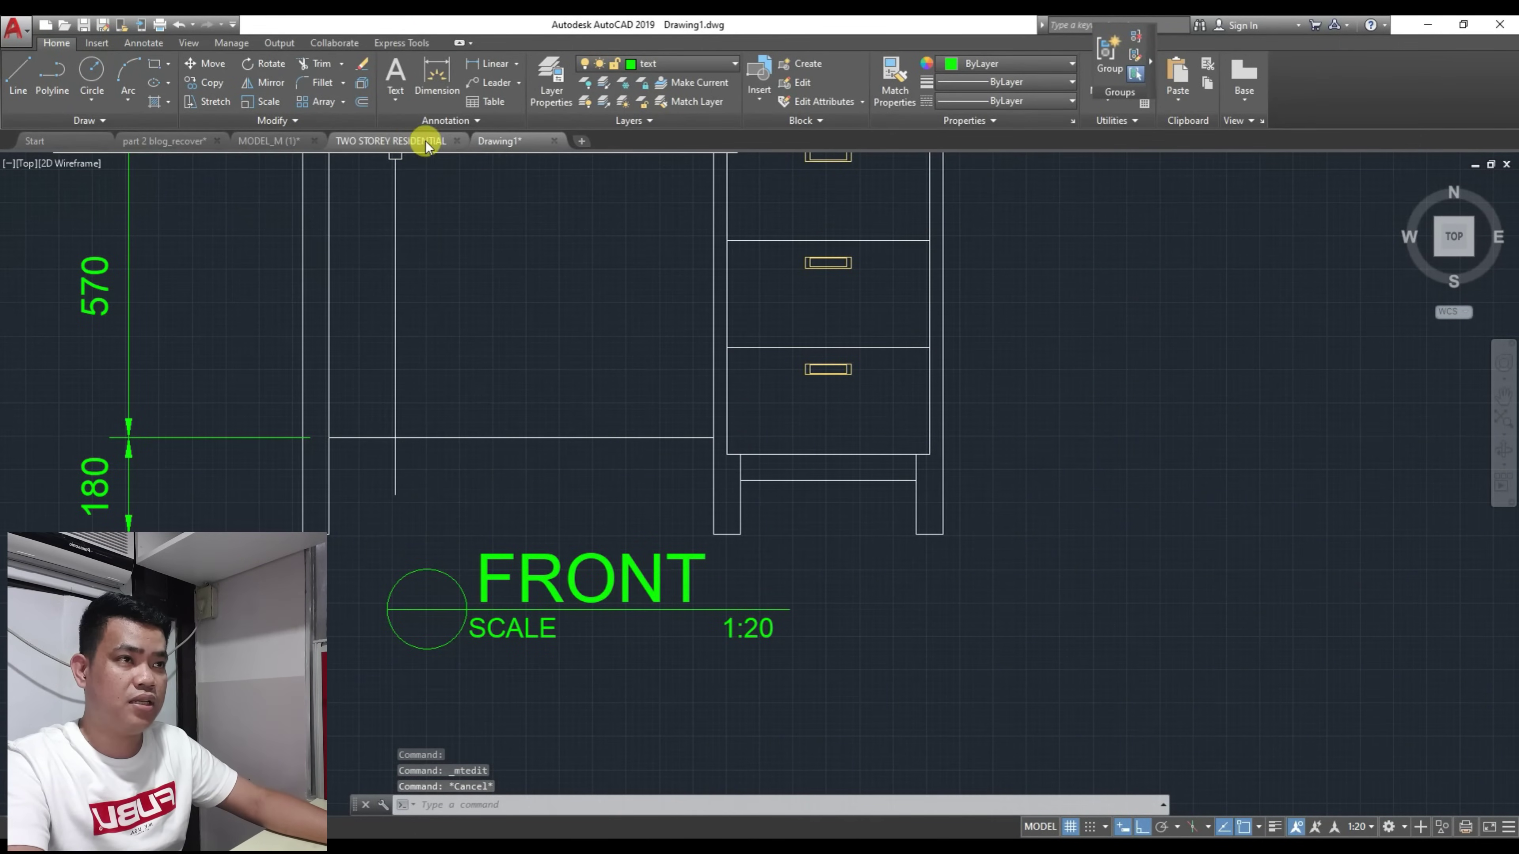
# Step: Modify the Annotative multileader style to use the 2.5mm text style and ByLayer text color
pyautogui.click(430, 122)
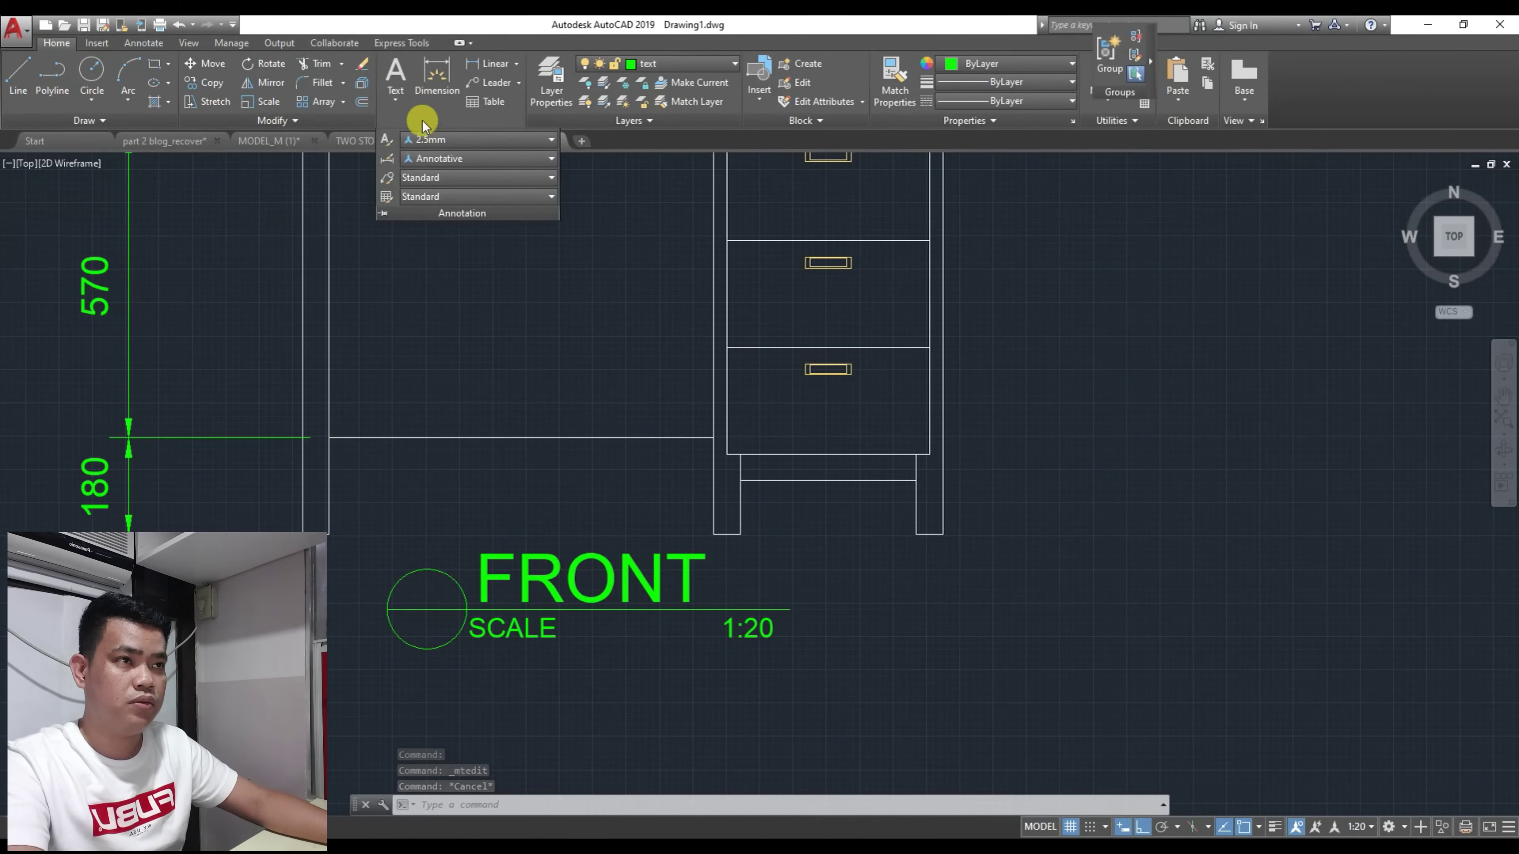
pyautogui.click(387, 178)
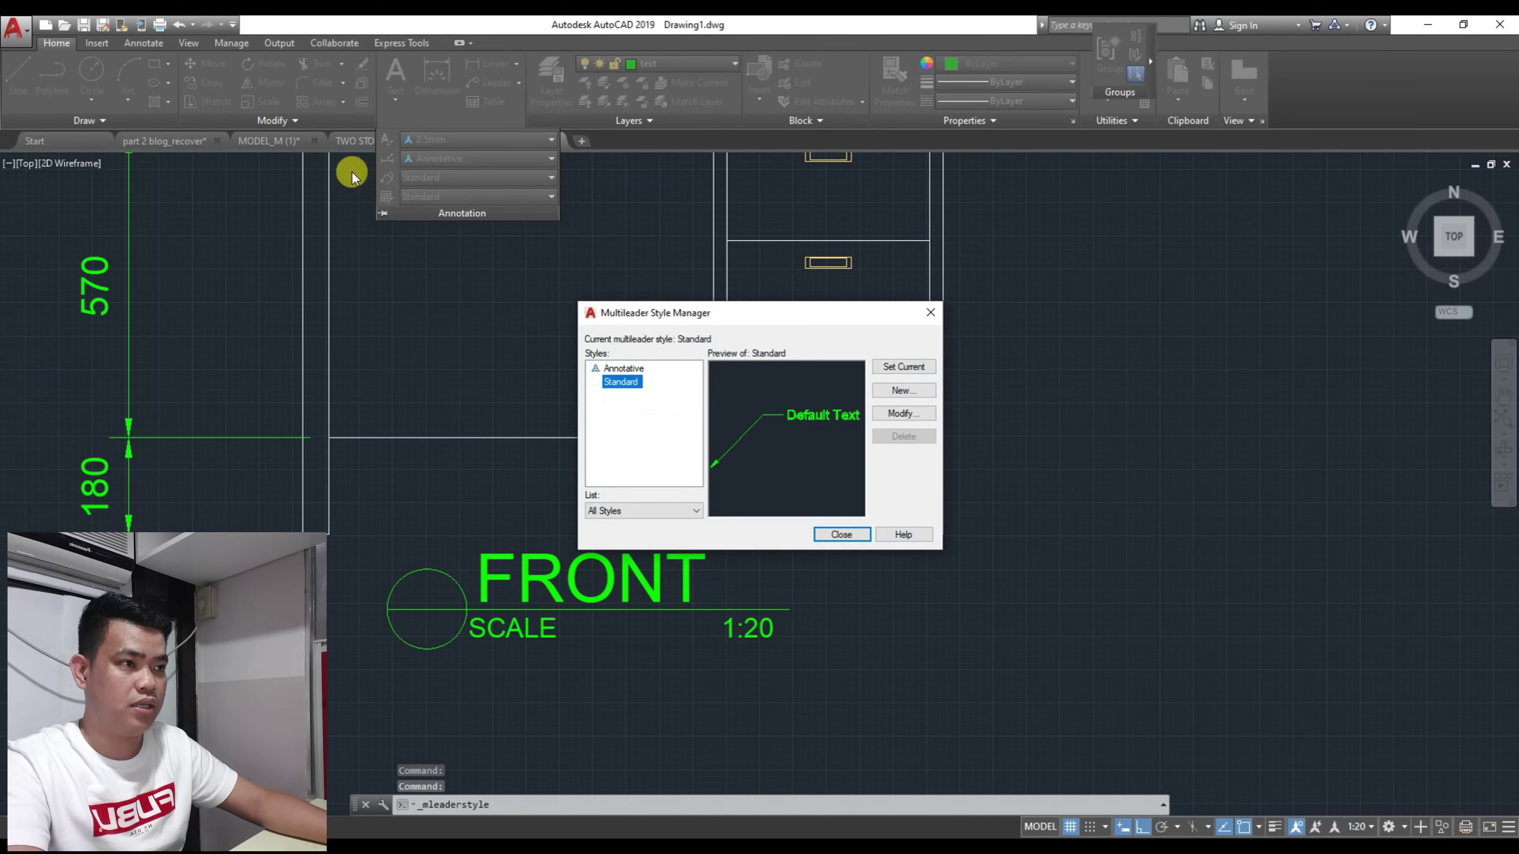
pyautogui.click(622, 369)
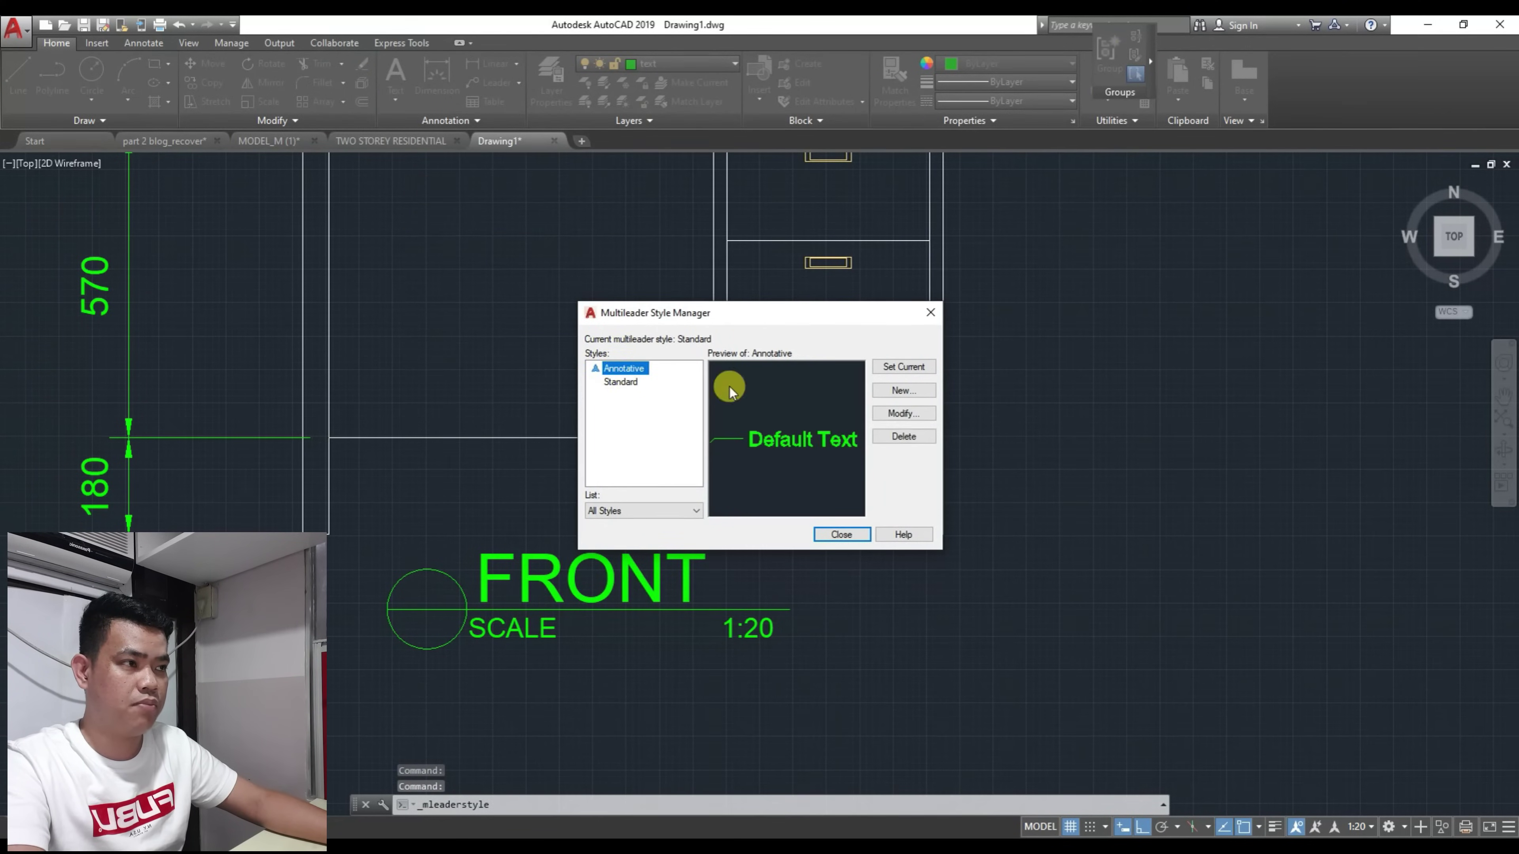
pyautogui.click(898, 414)
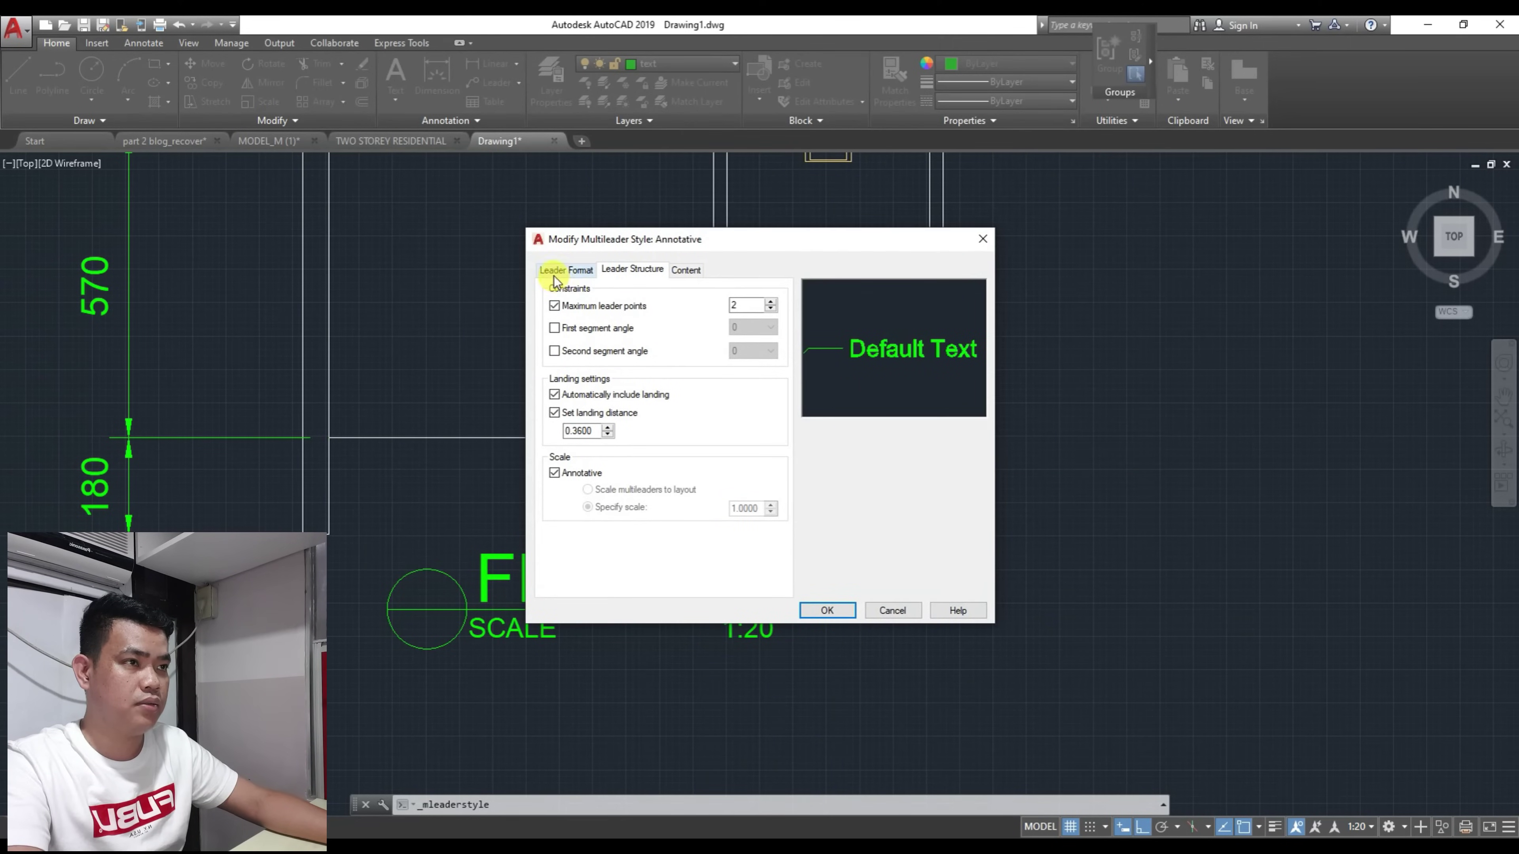
pyautogui.click(685, 270)
pyautogui.click(693, 353)
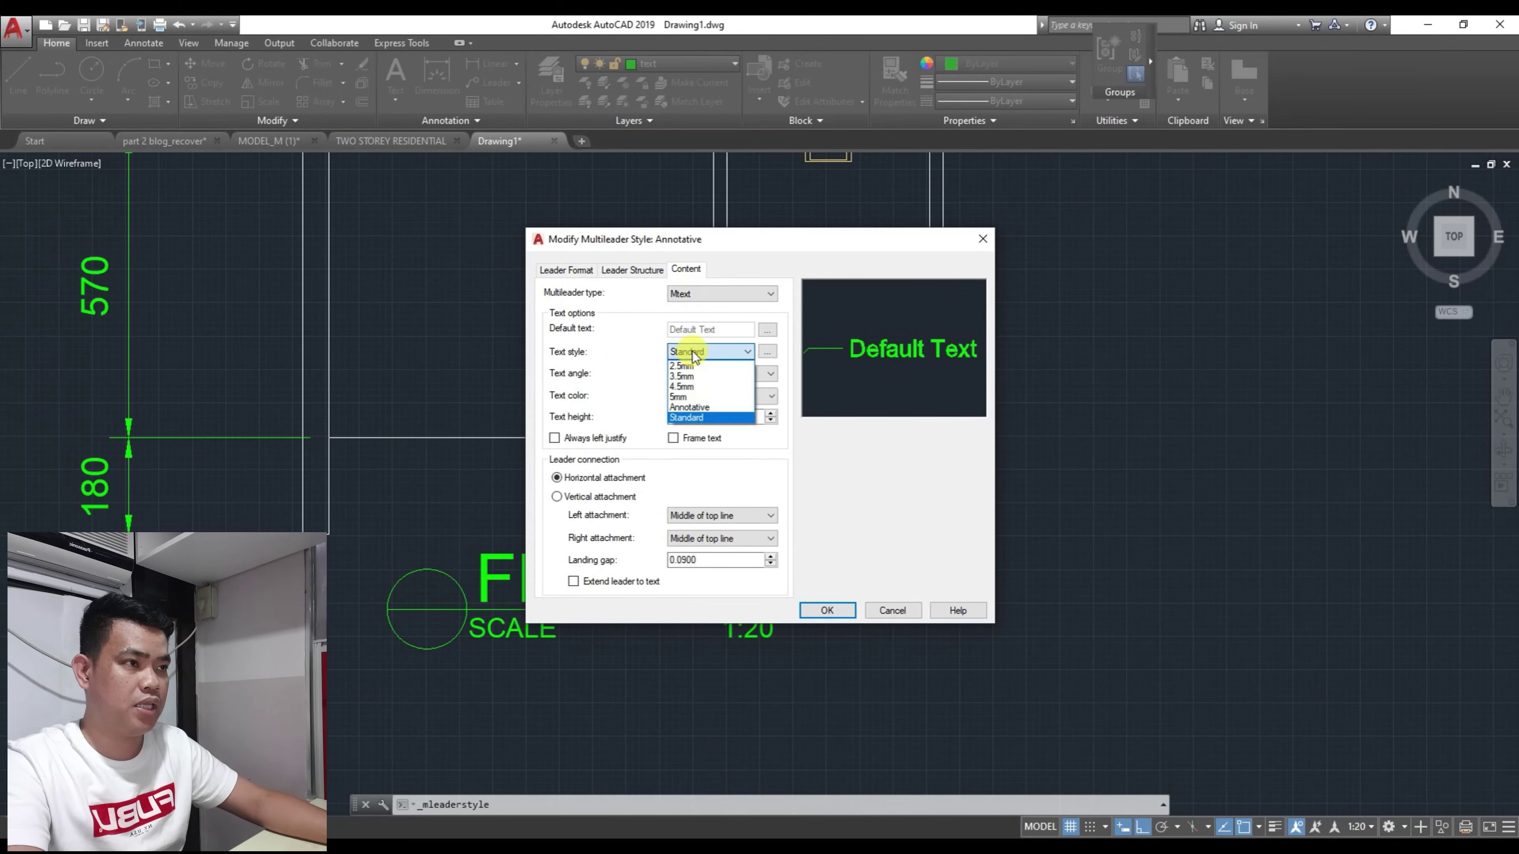
pyautogui.click(692, 367)
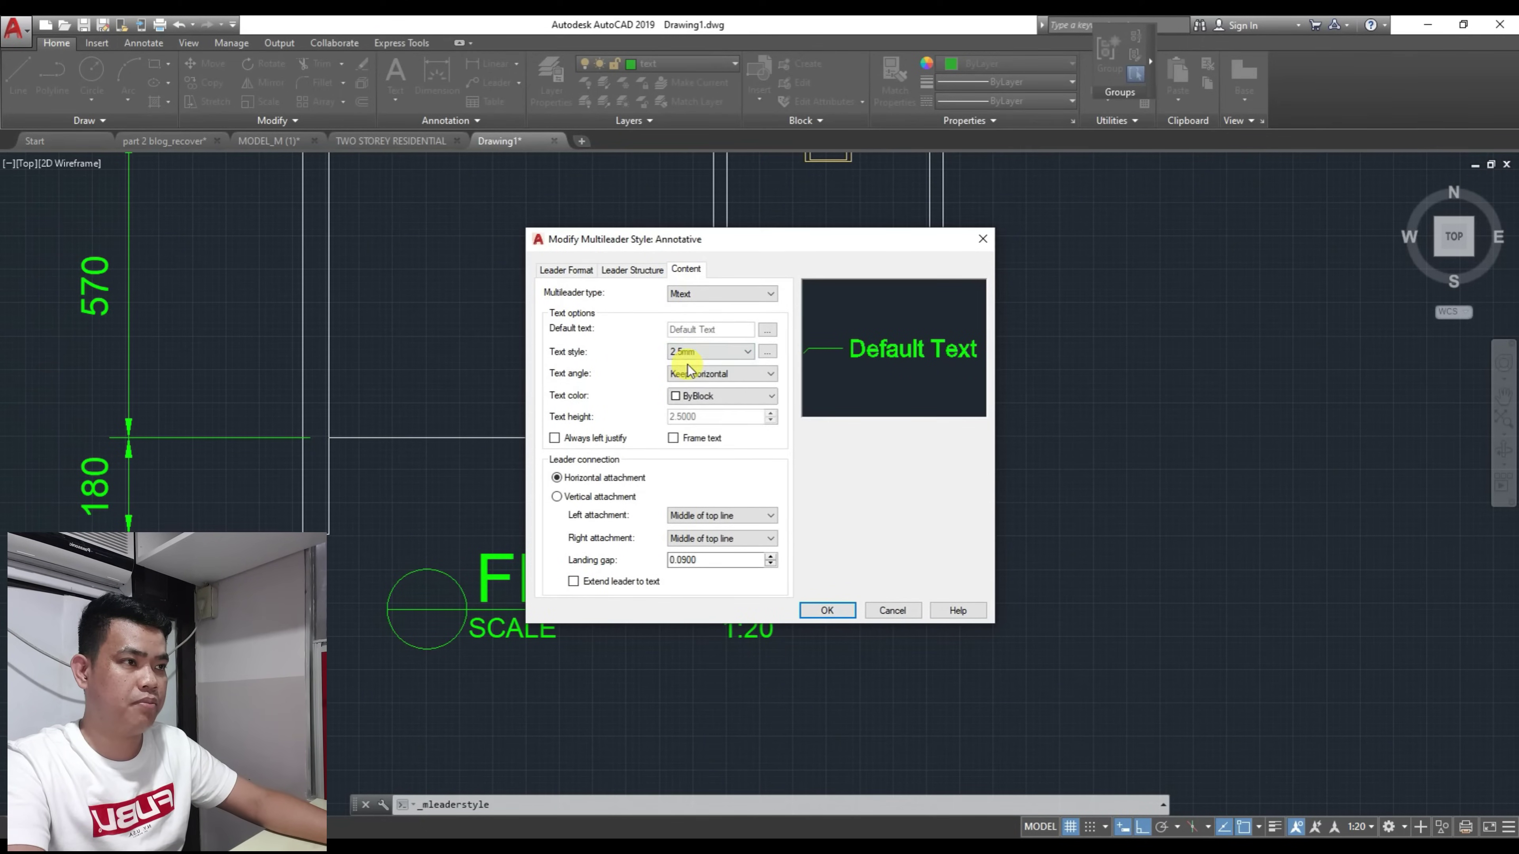
pyautogui.click(705, 397)
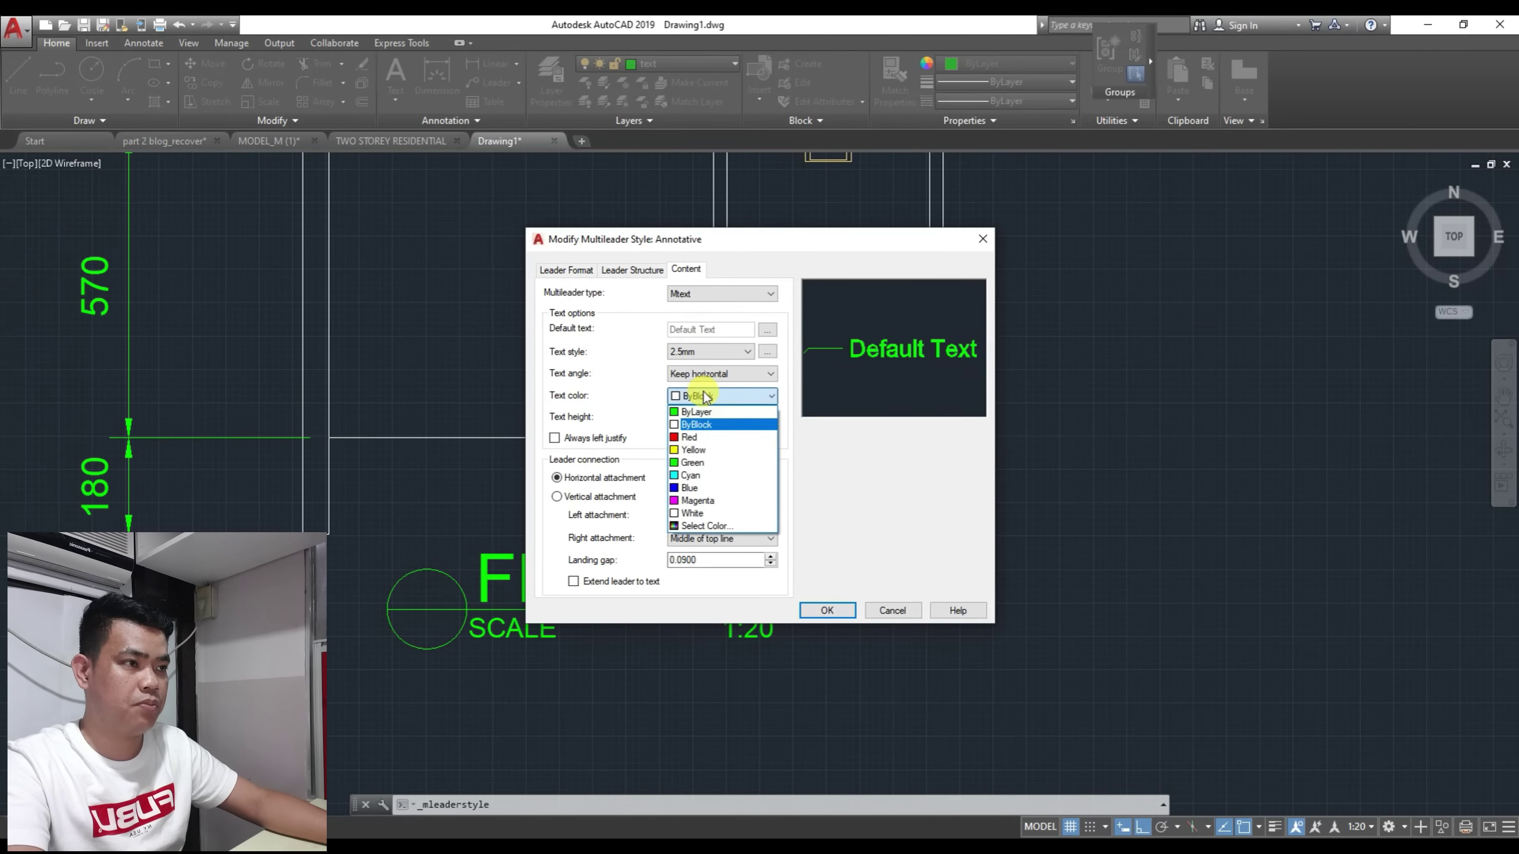
pyautogui.click(701, 413)
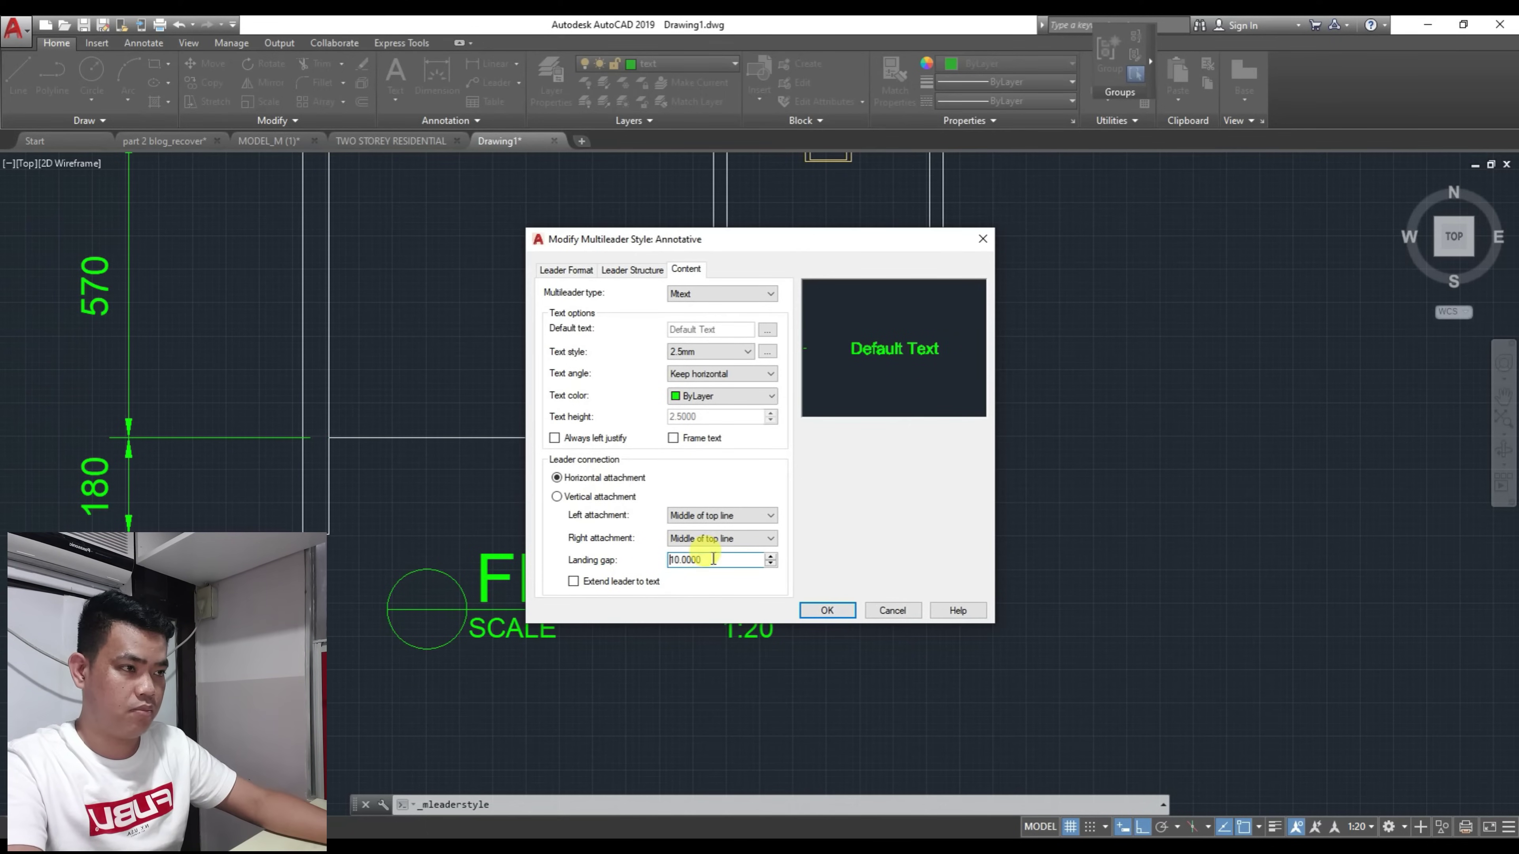
# Step: Set the Annotative multileader style's landing gap to 2.5 and its landing distance to 10
pyautogui.write('2')
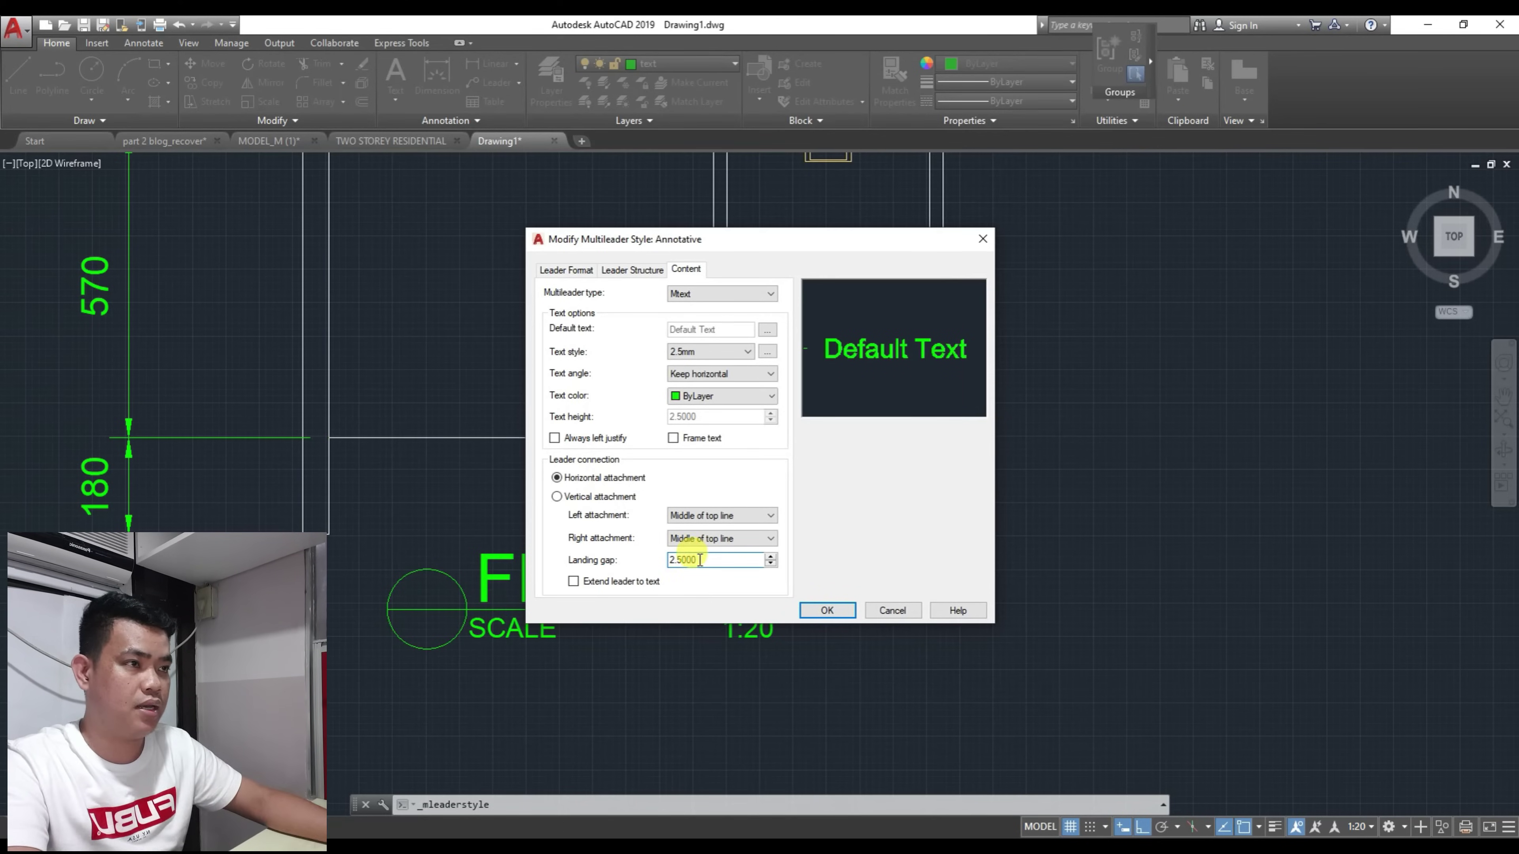
pyautogui.click(635, 274)
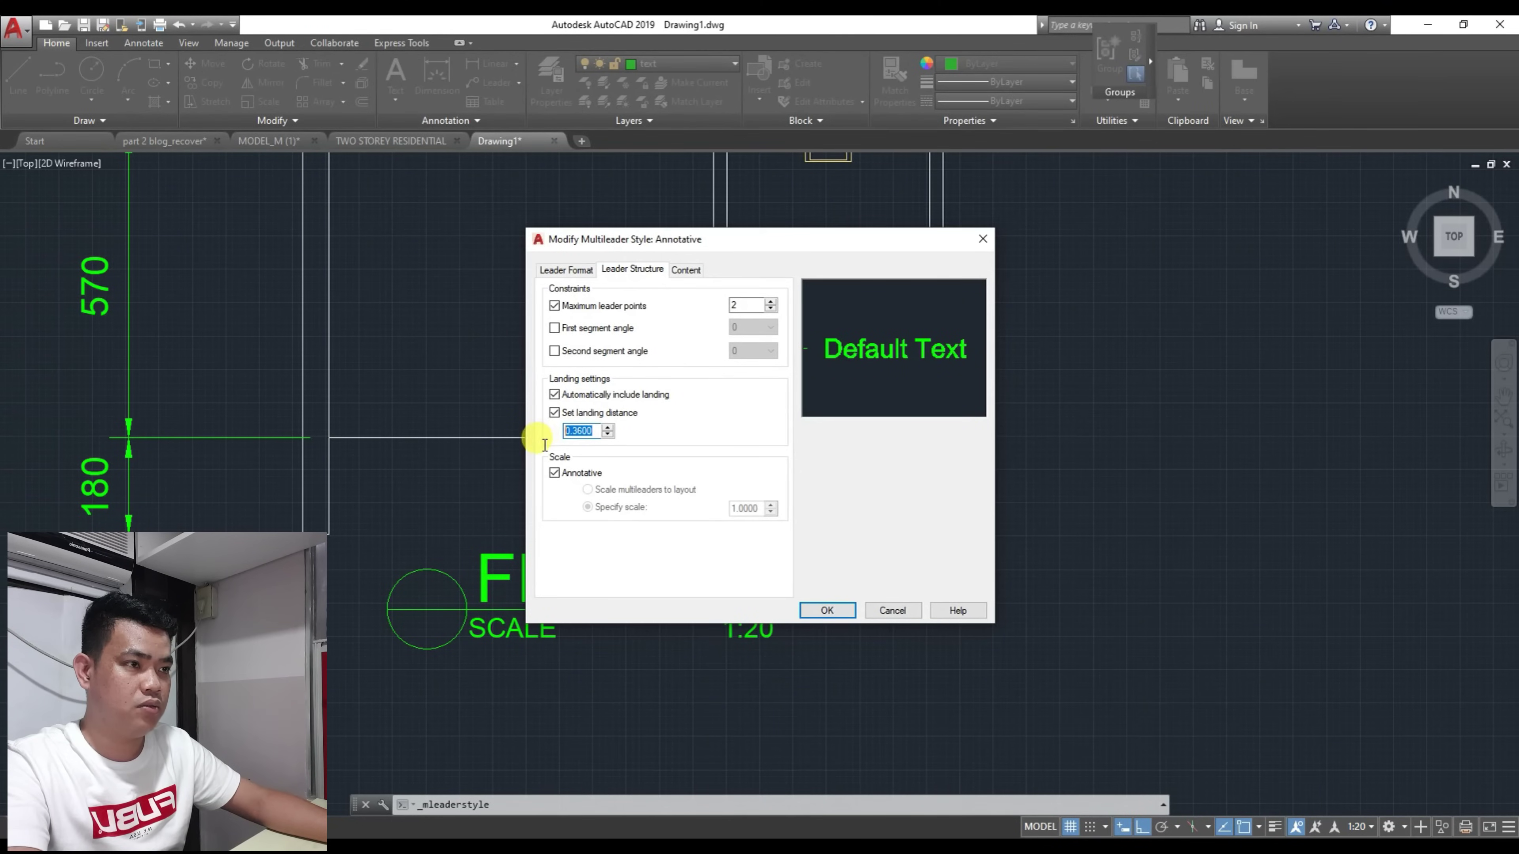
pyautogui.write('10')
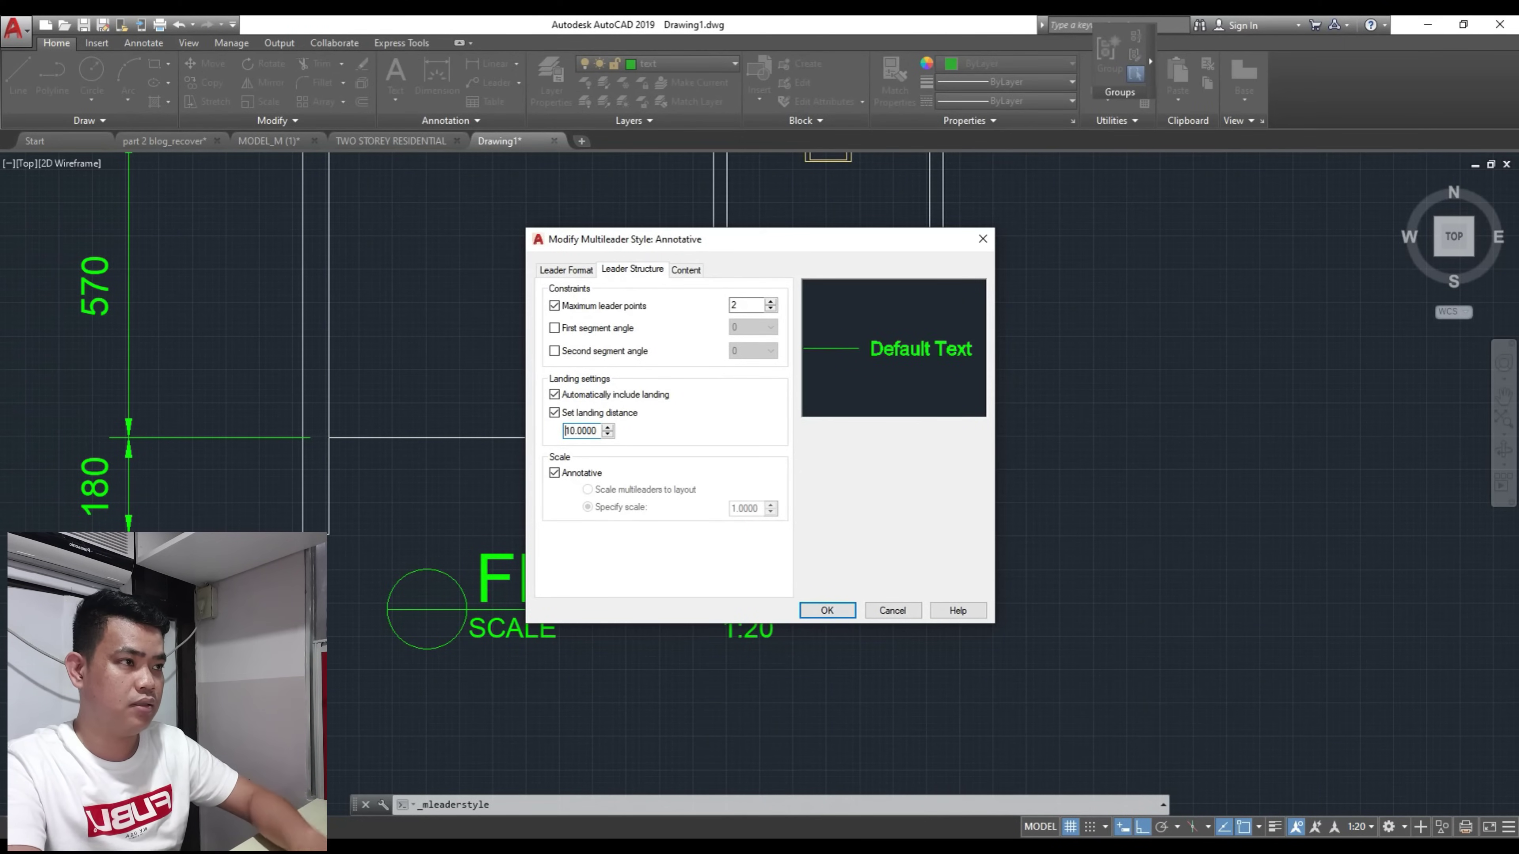
# Step: Format the style's leader with ByLayer color and linetype, 0.09 mm lineweight and arrowhead size 1.8
pyautogui.click(556, 271)
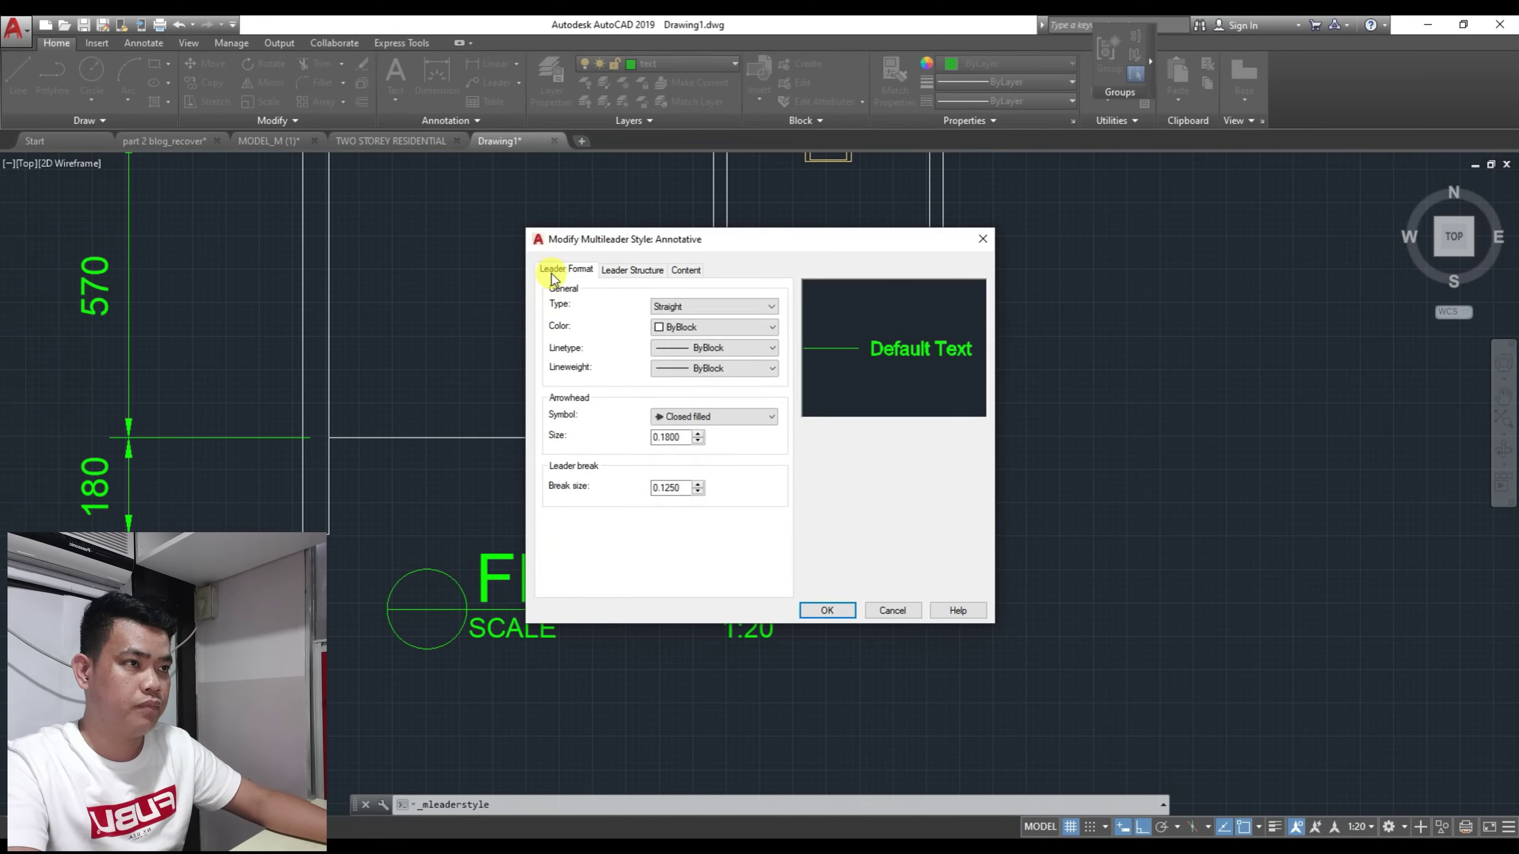
pyautogui.click(706, 326)
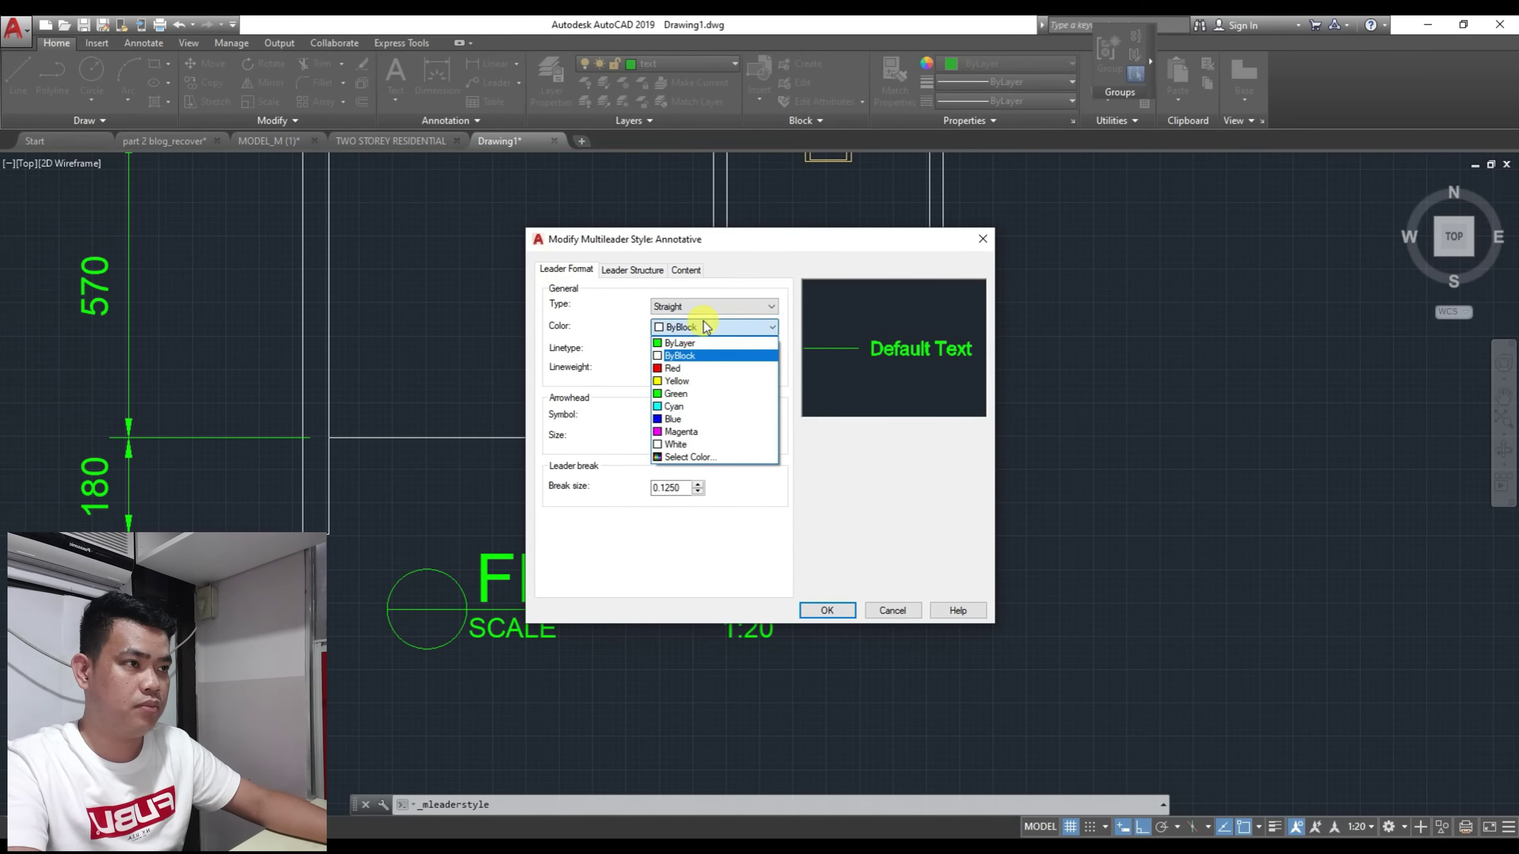
pyautogui.click(678, 344)
pyautogui.click(687, 349)
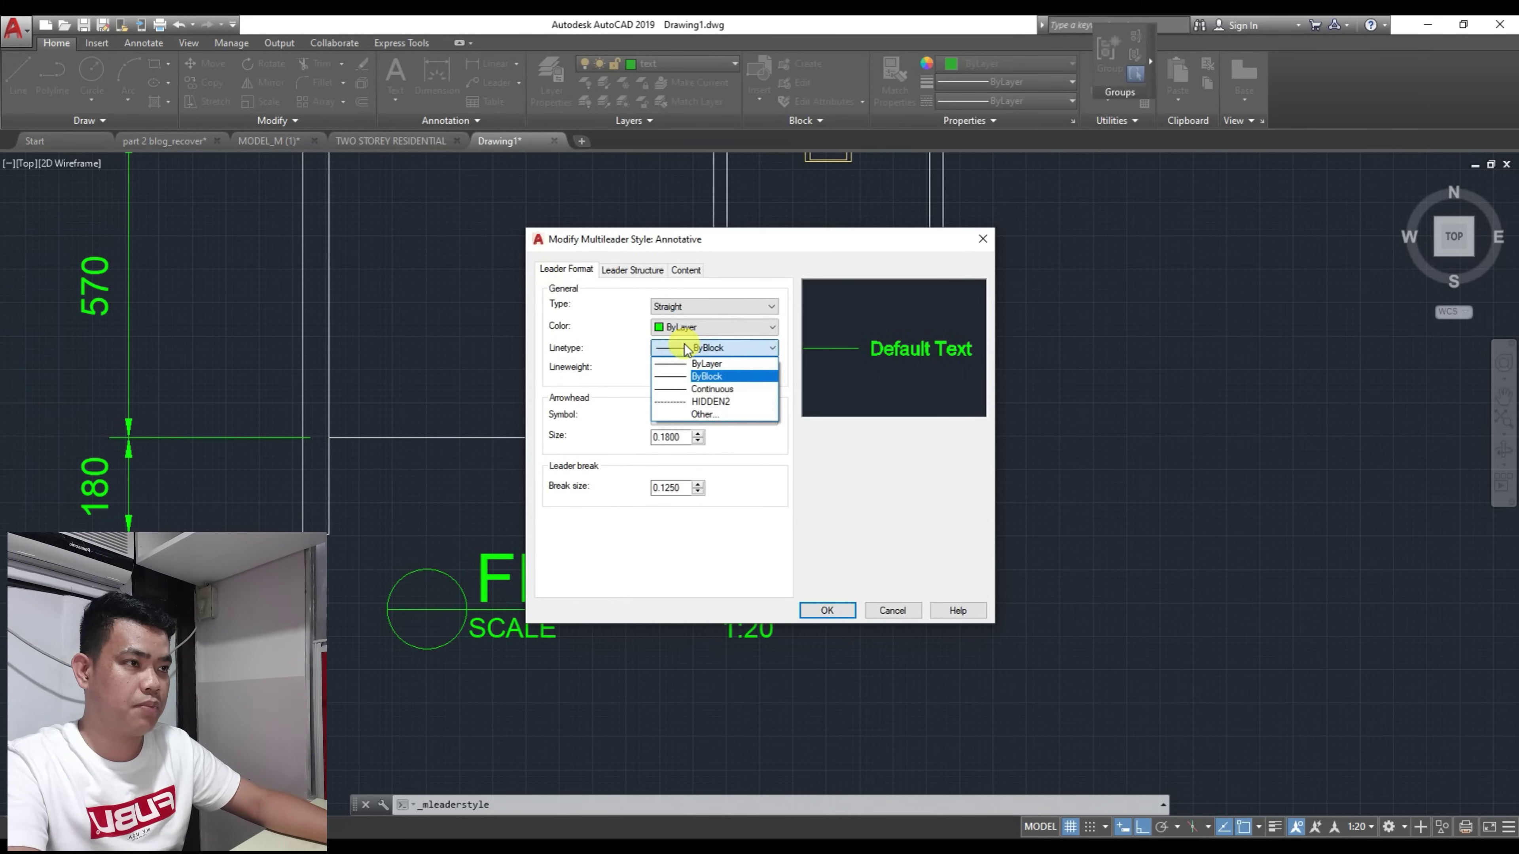
pyautogui.click(685, 349)
pyautogui.click(685, 349)
pyautogui.click(682, 362)
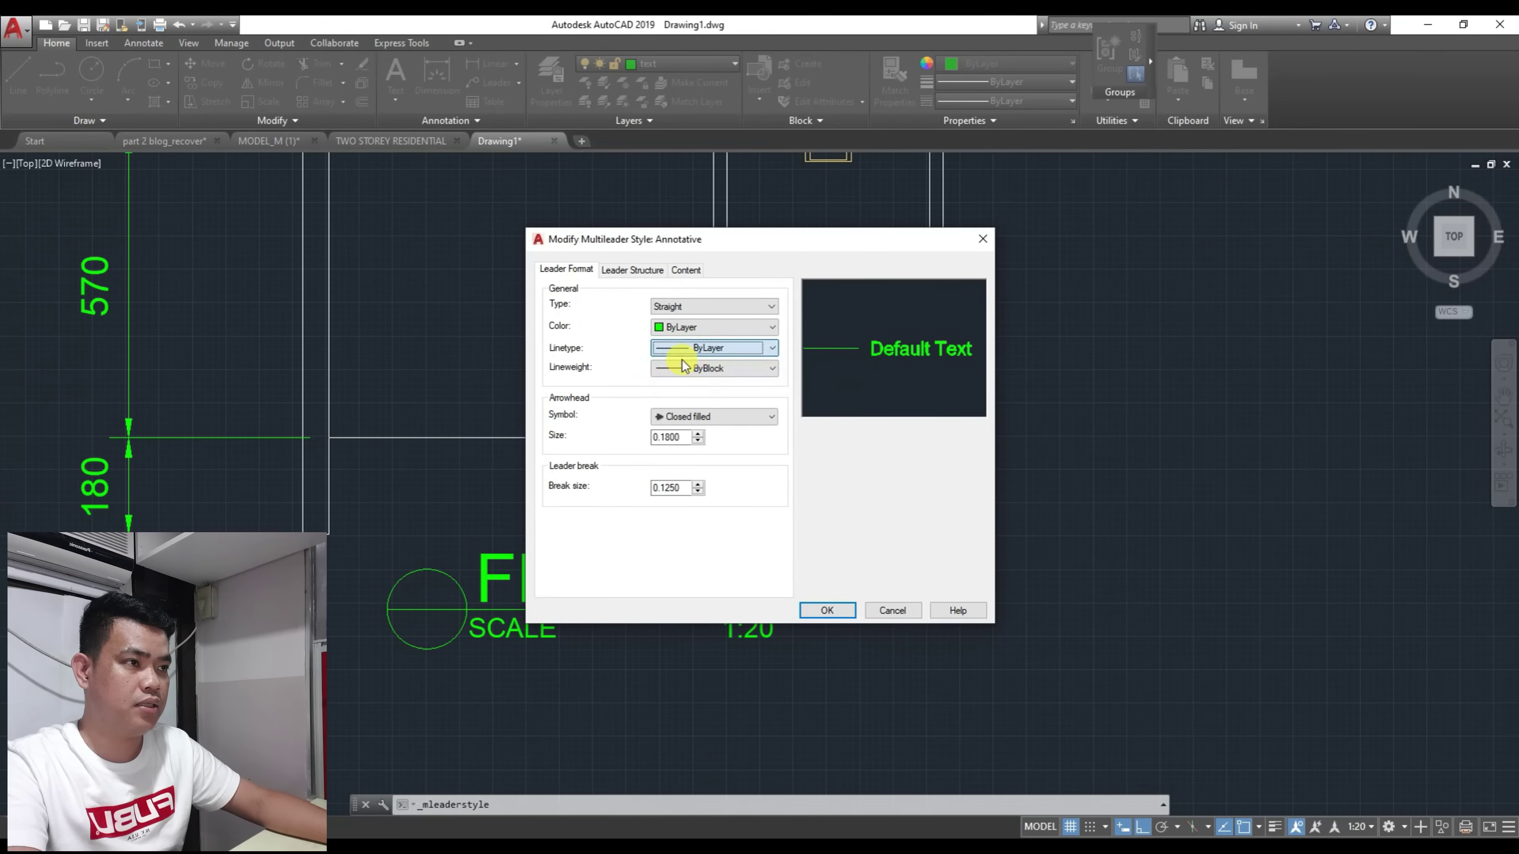
pyautogui.click(687, 369)
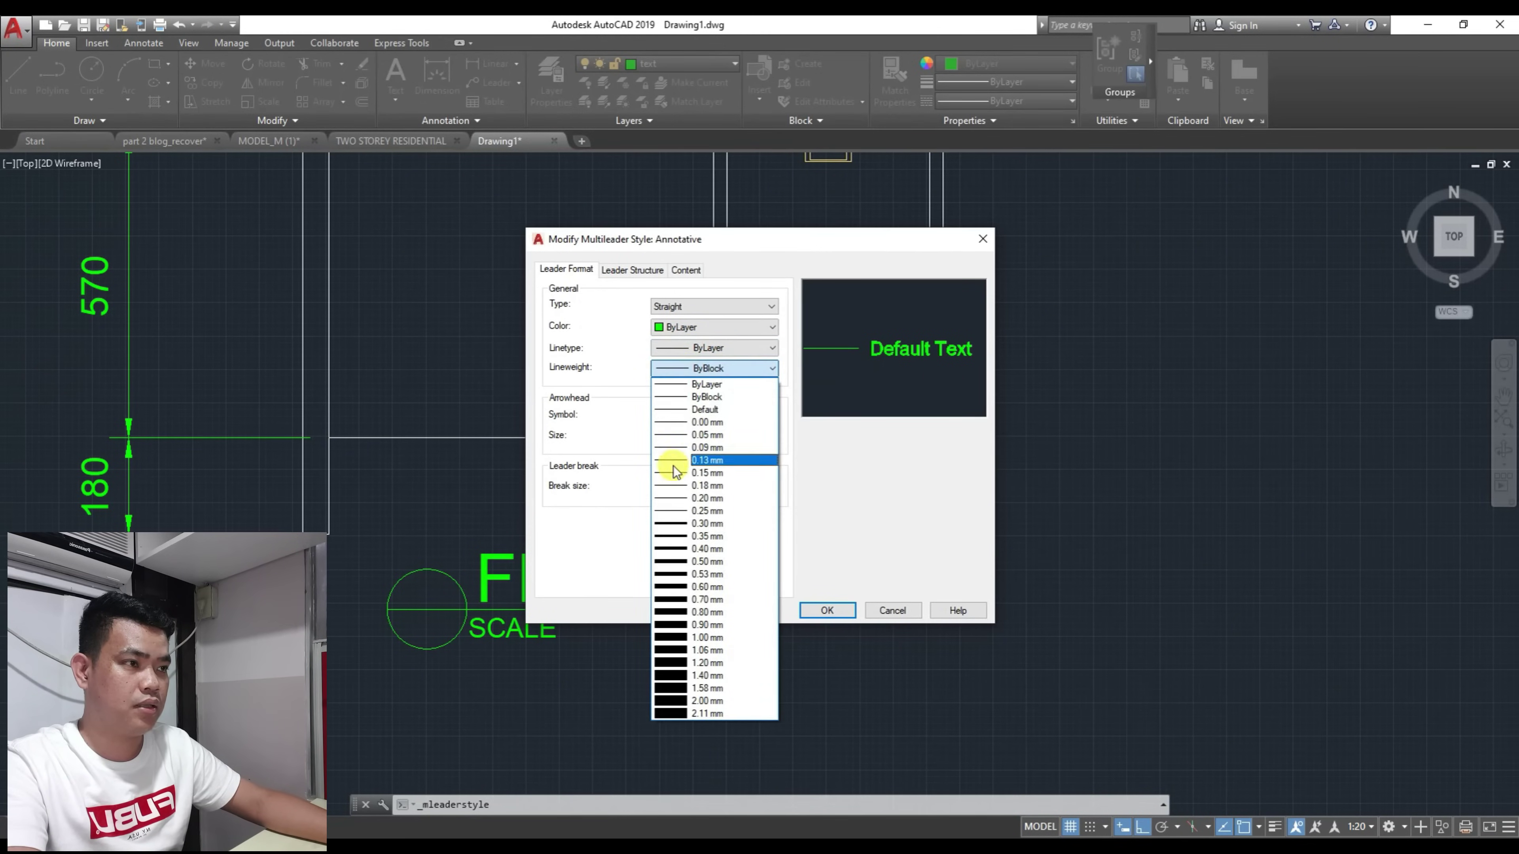
pyautogui.click(700, 447)
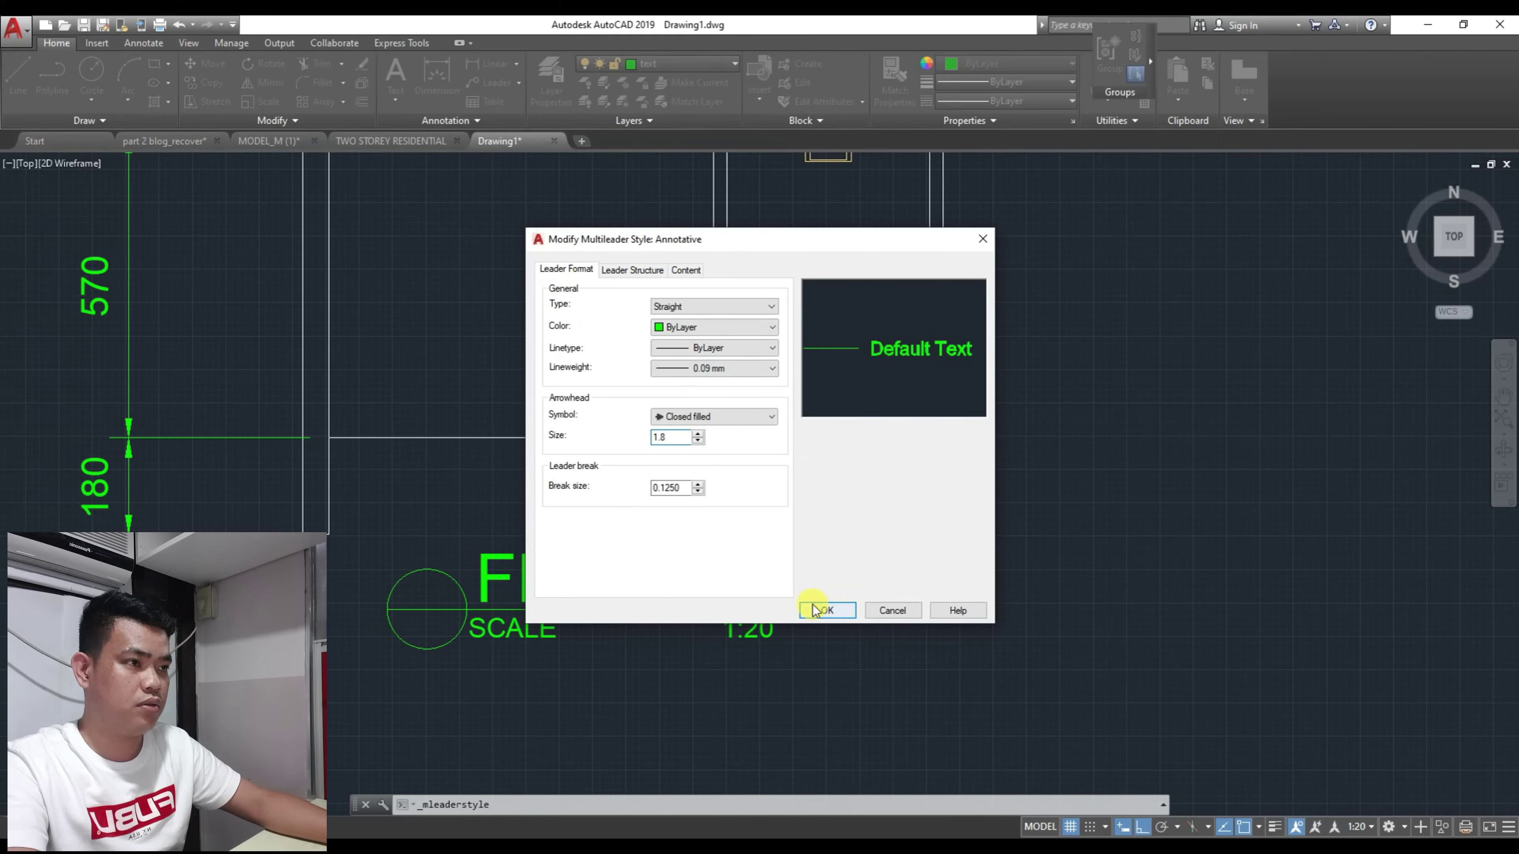
# Step: Constrain the style's first segment angle to 45, save the style and make Annotative the current multileader style
pyautogui.click(619, 275)
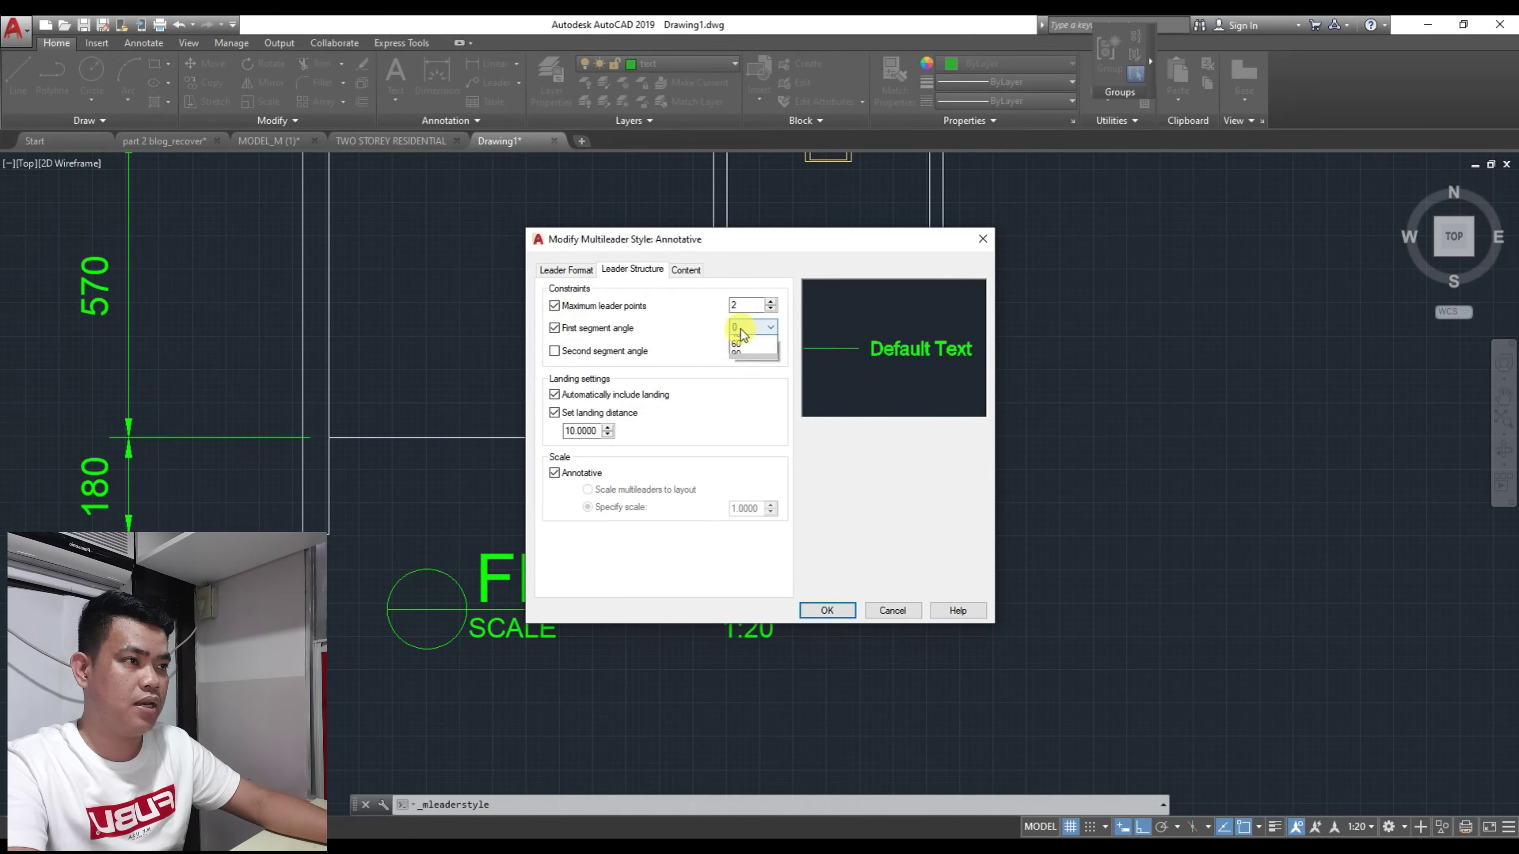
pyautogui.click(737, 372)
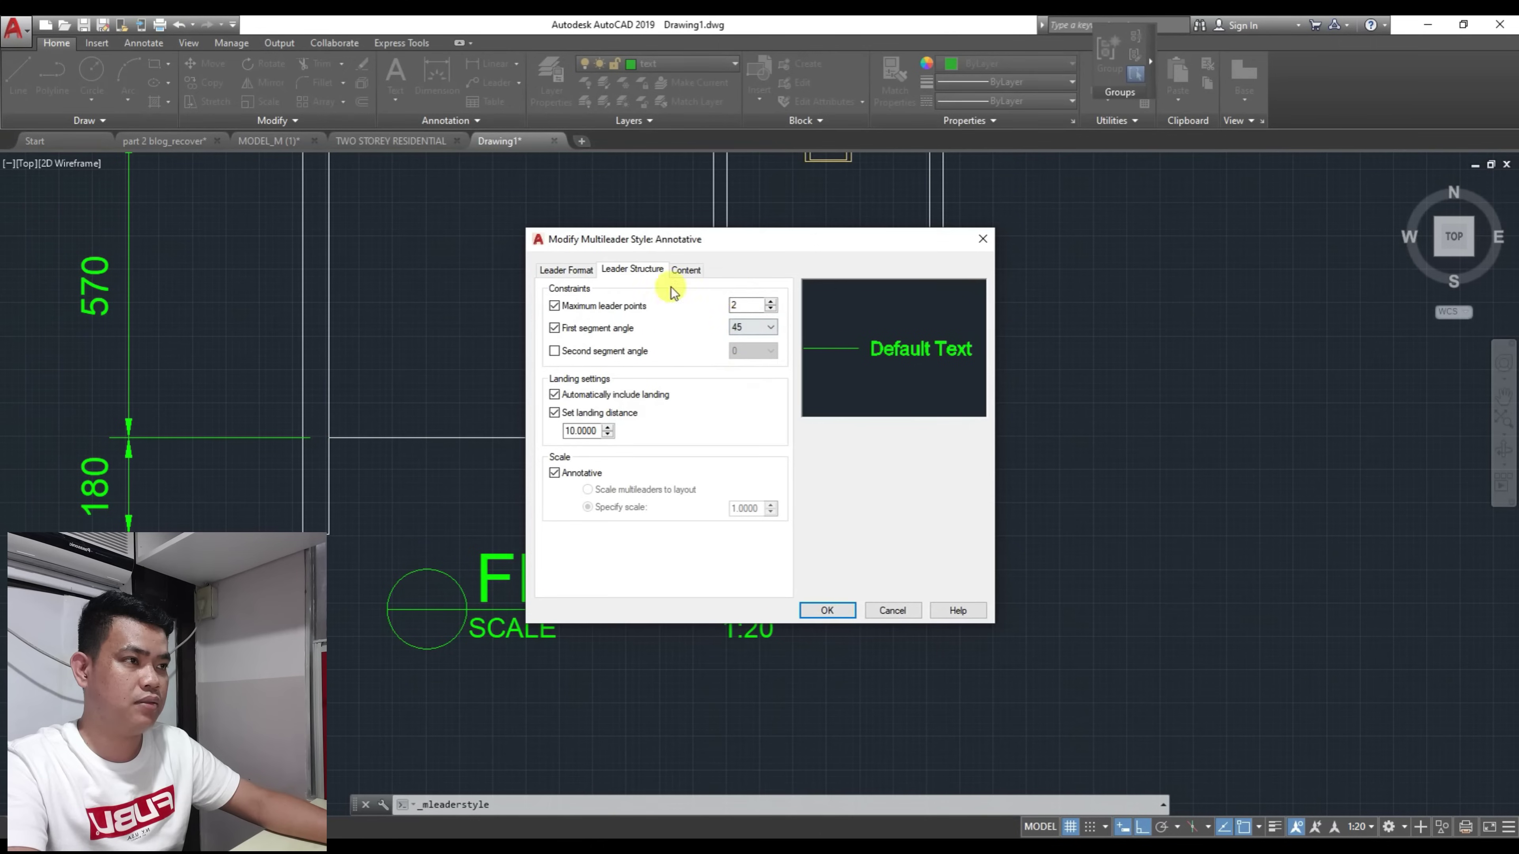
pyautogui.click(686, 271)
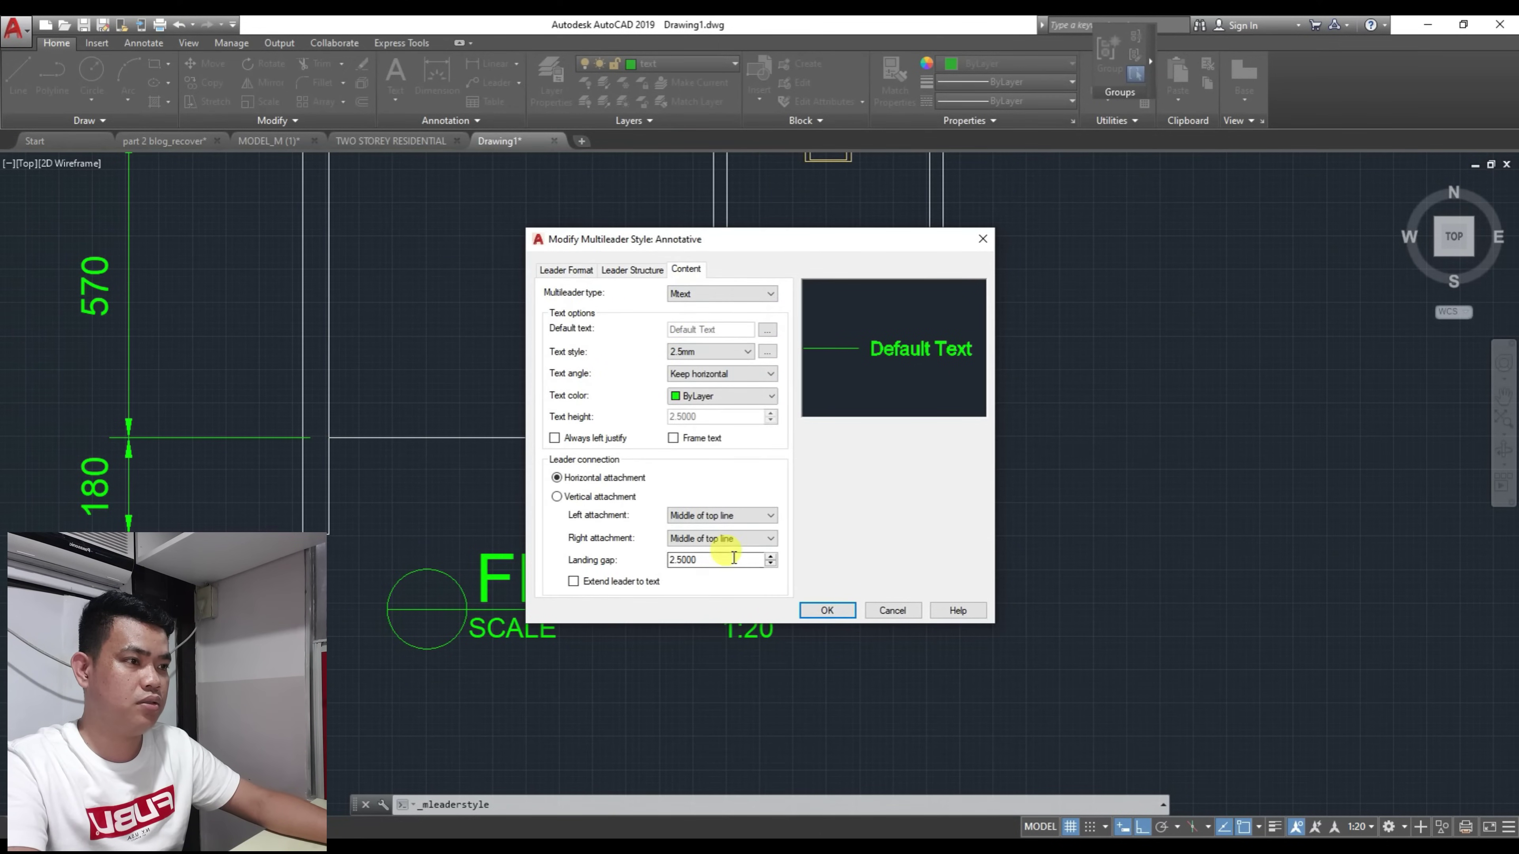
pyautogui.click(806, 610)
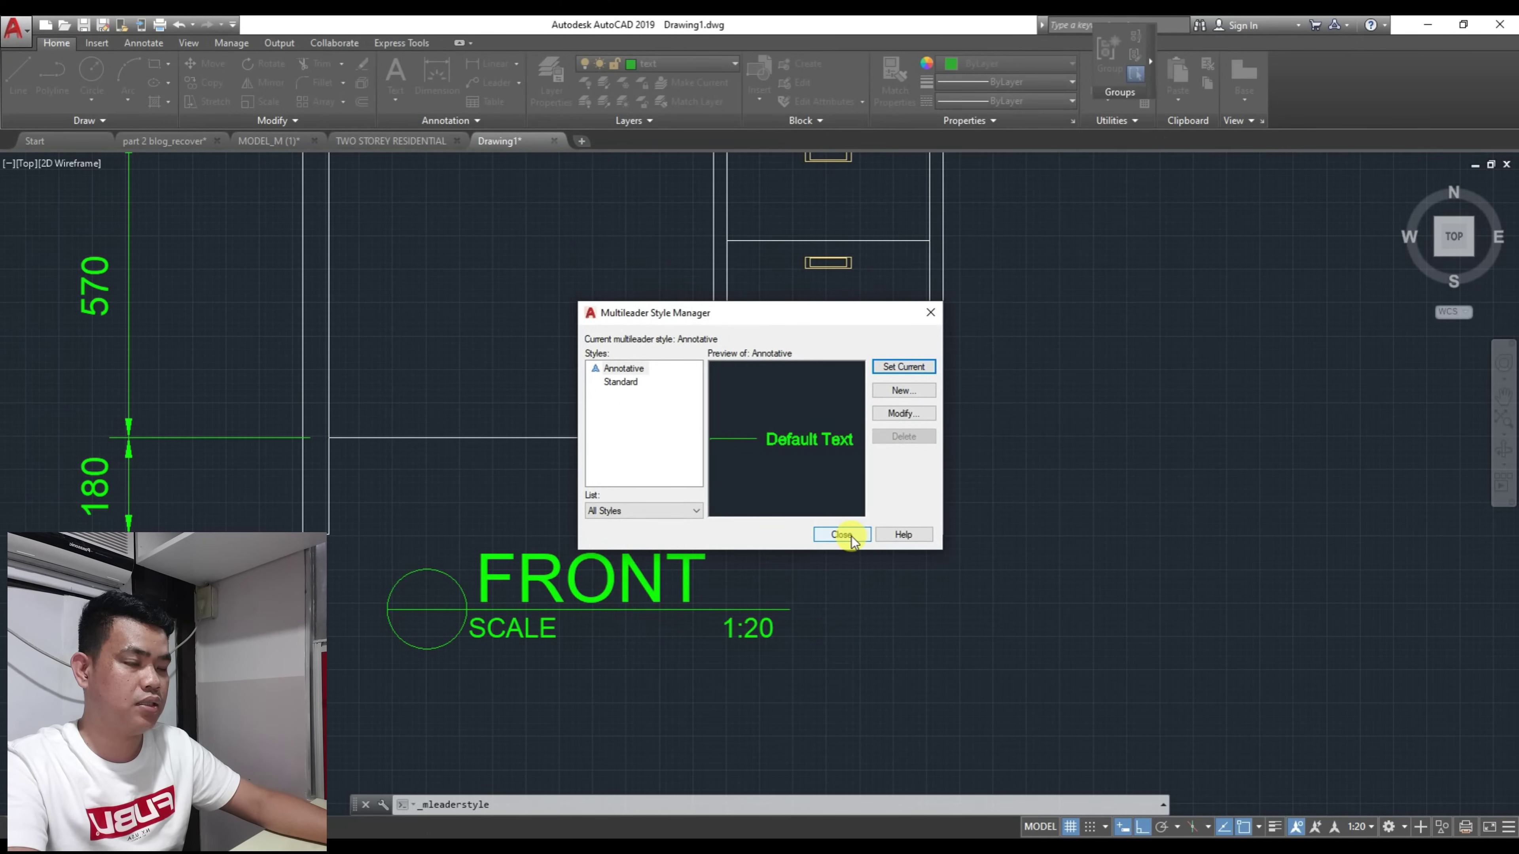
pyautogui.click(842, 534)
# Step: Add a multileader pointing down to the front elevation's tabletop with the text 20mm PLYWOOD
pyautogui.scroll(-4, 598, 478)
pyautogui.scroll(3, 598, 419)
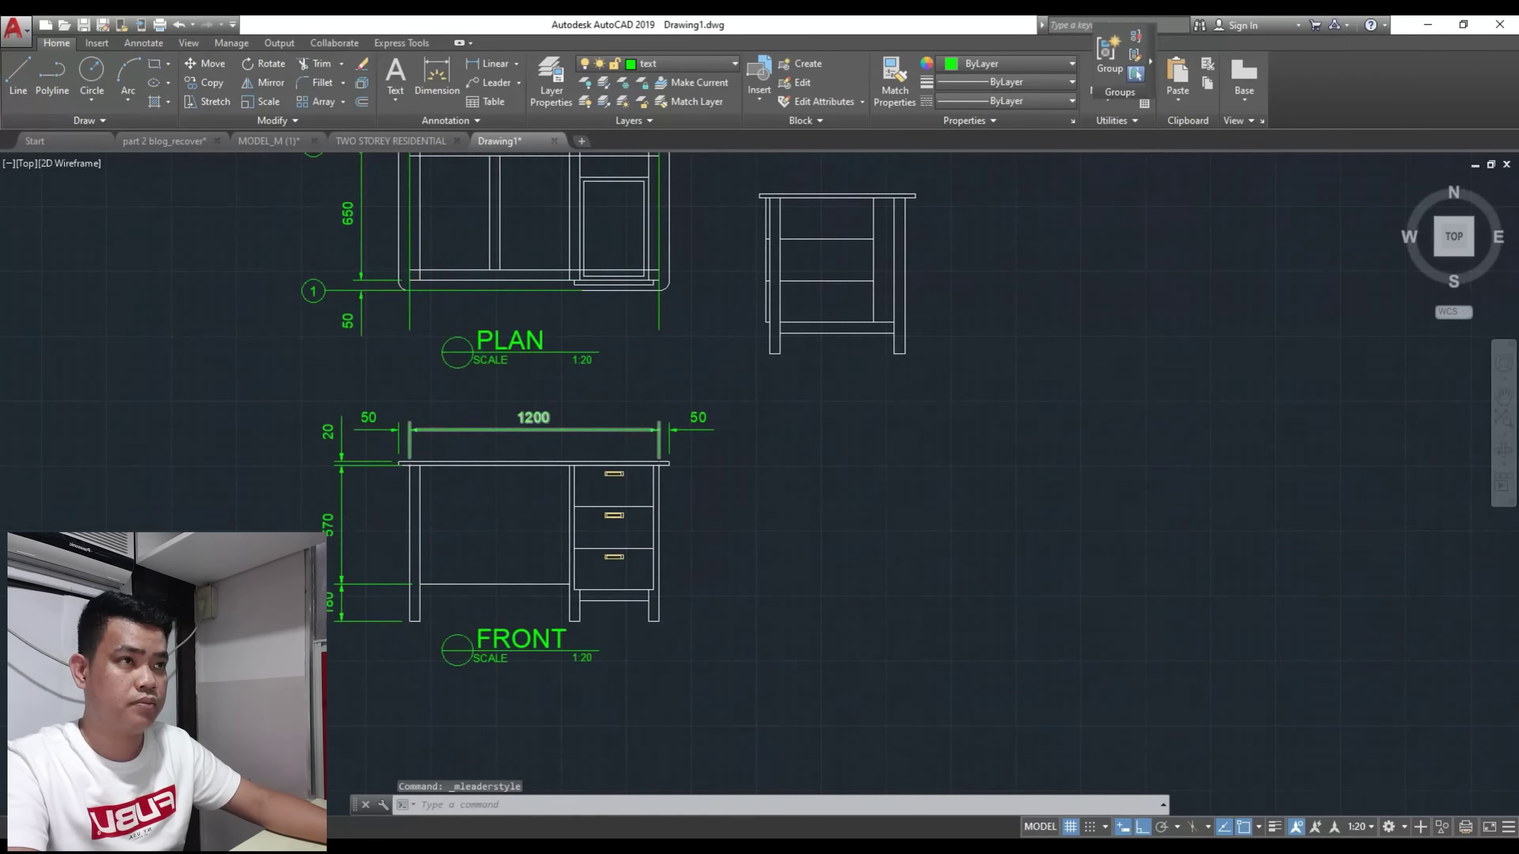
pyautogui.scroll(4, 627, 435)
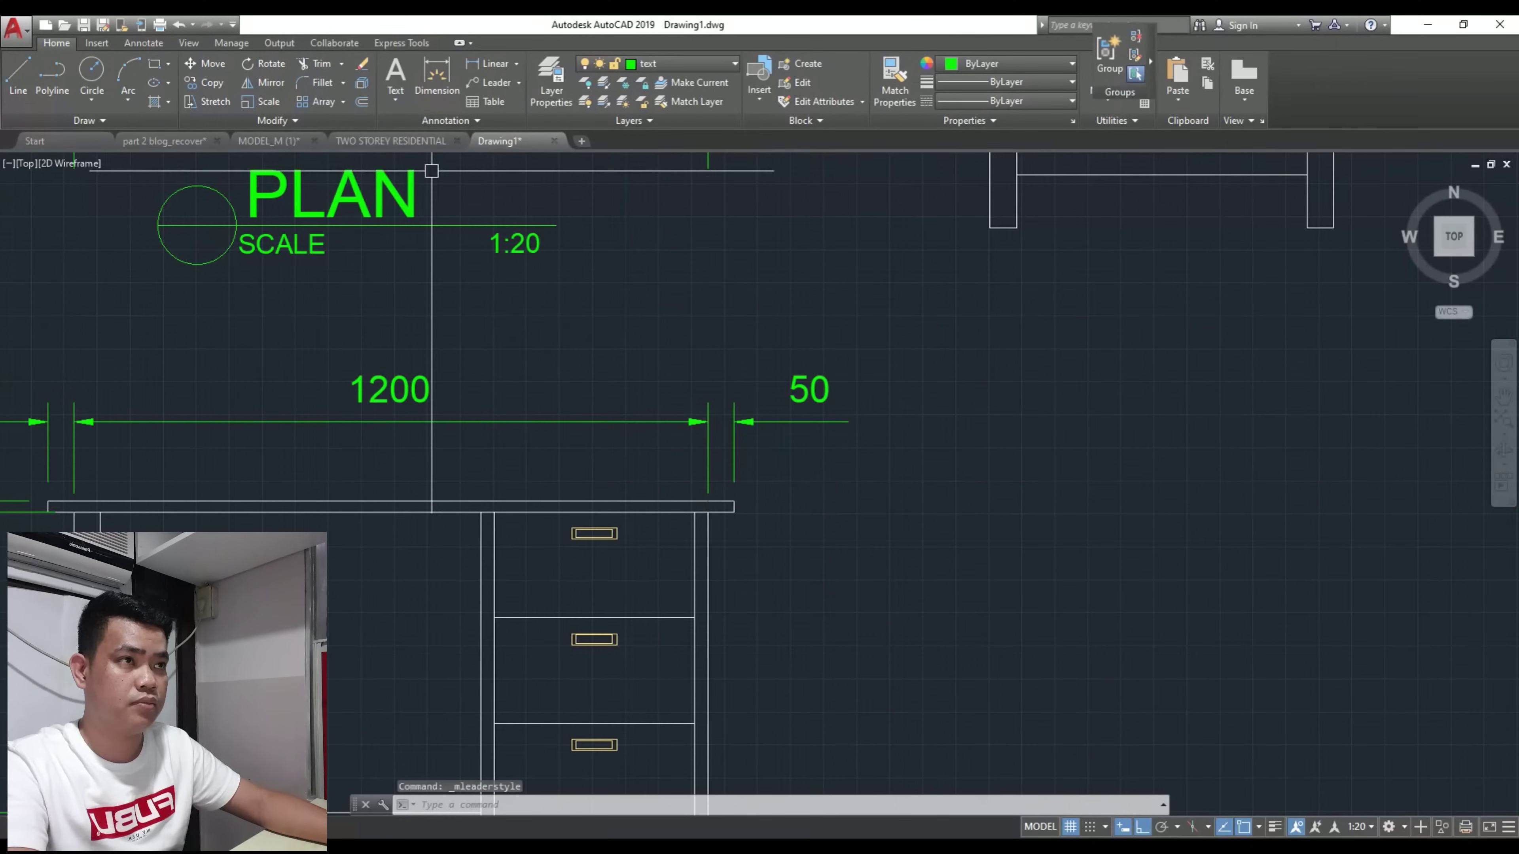
pyautogui.click(488, 84)
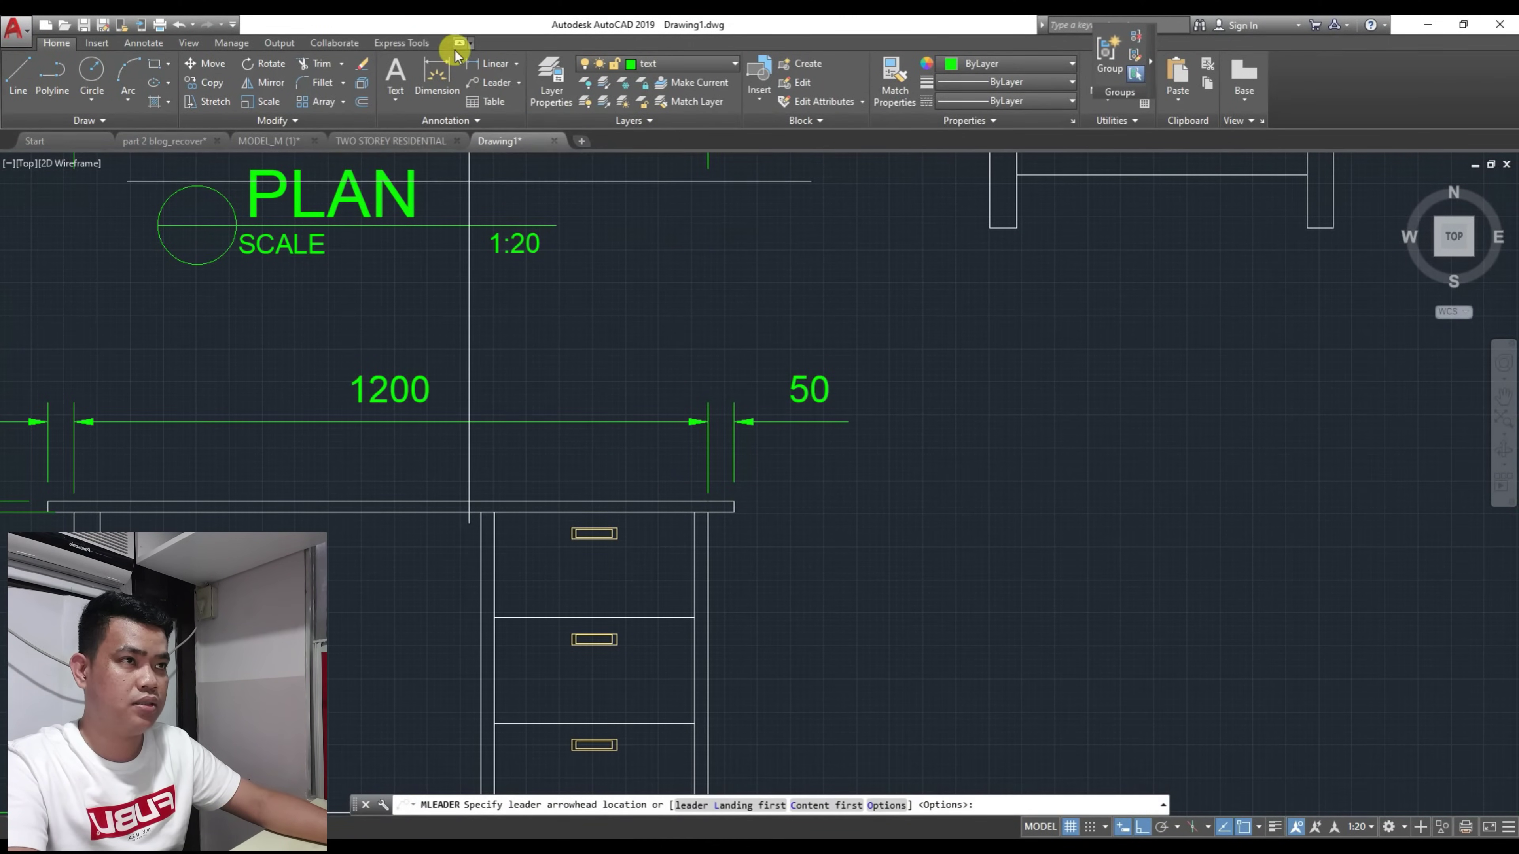
pyautogui.click(518, 503)
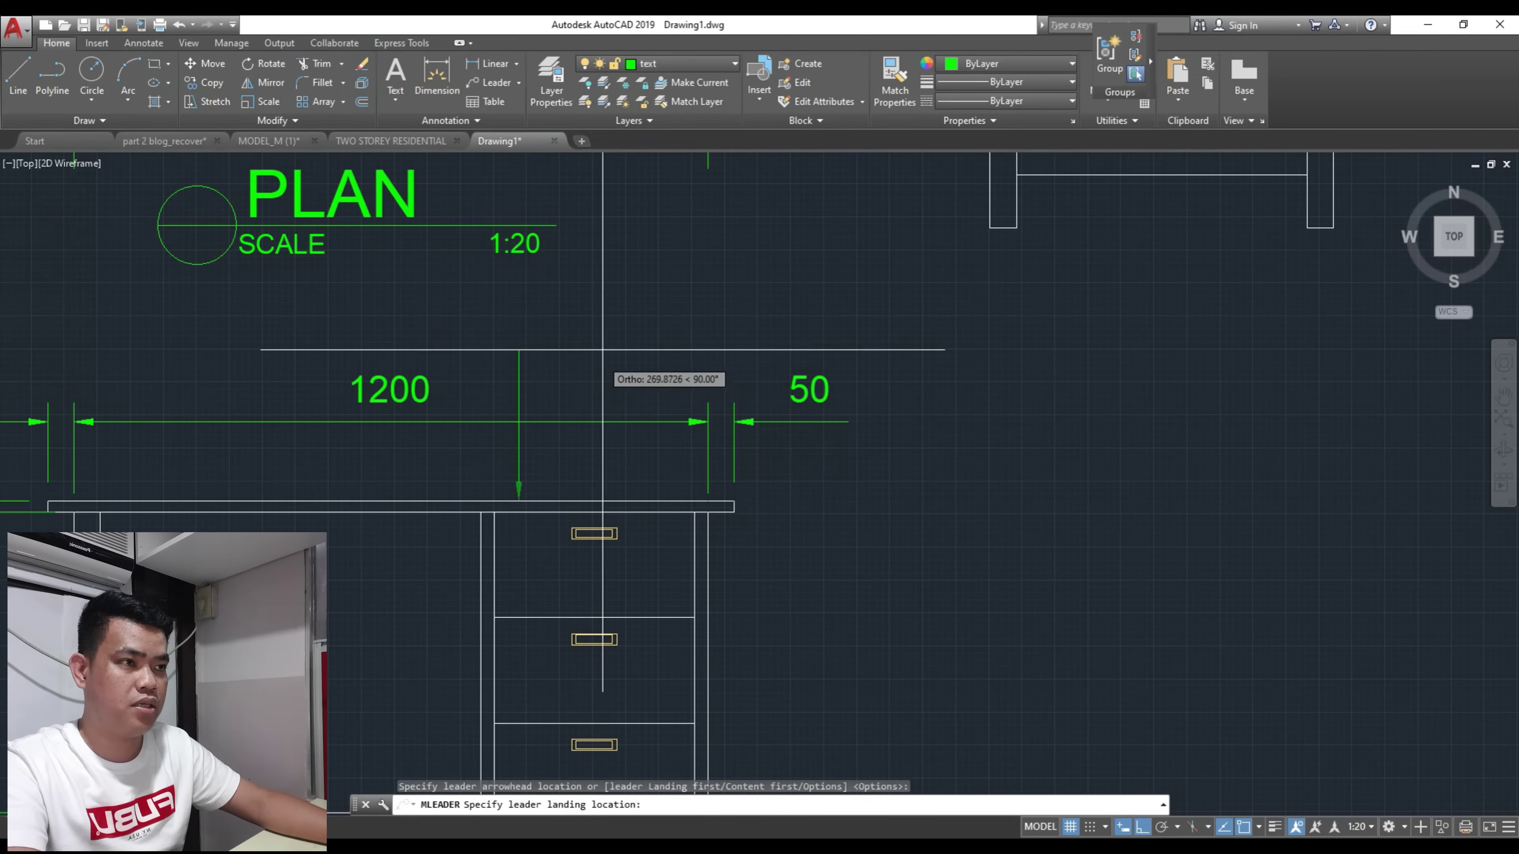
pyautogui.click(617, 319)
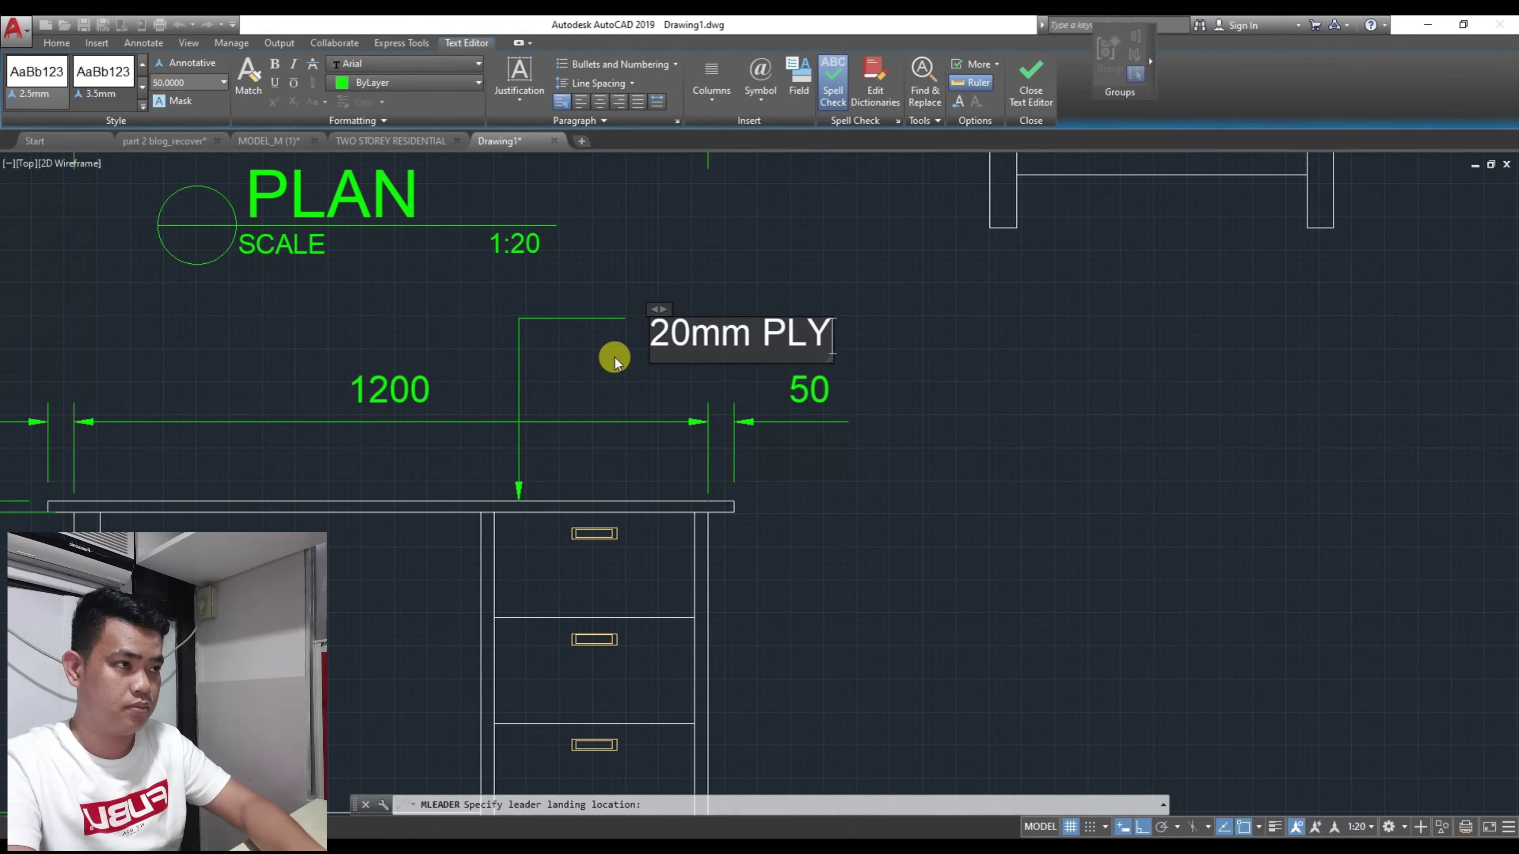
pyautogui.write('OD')
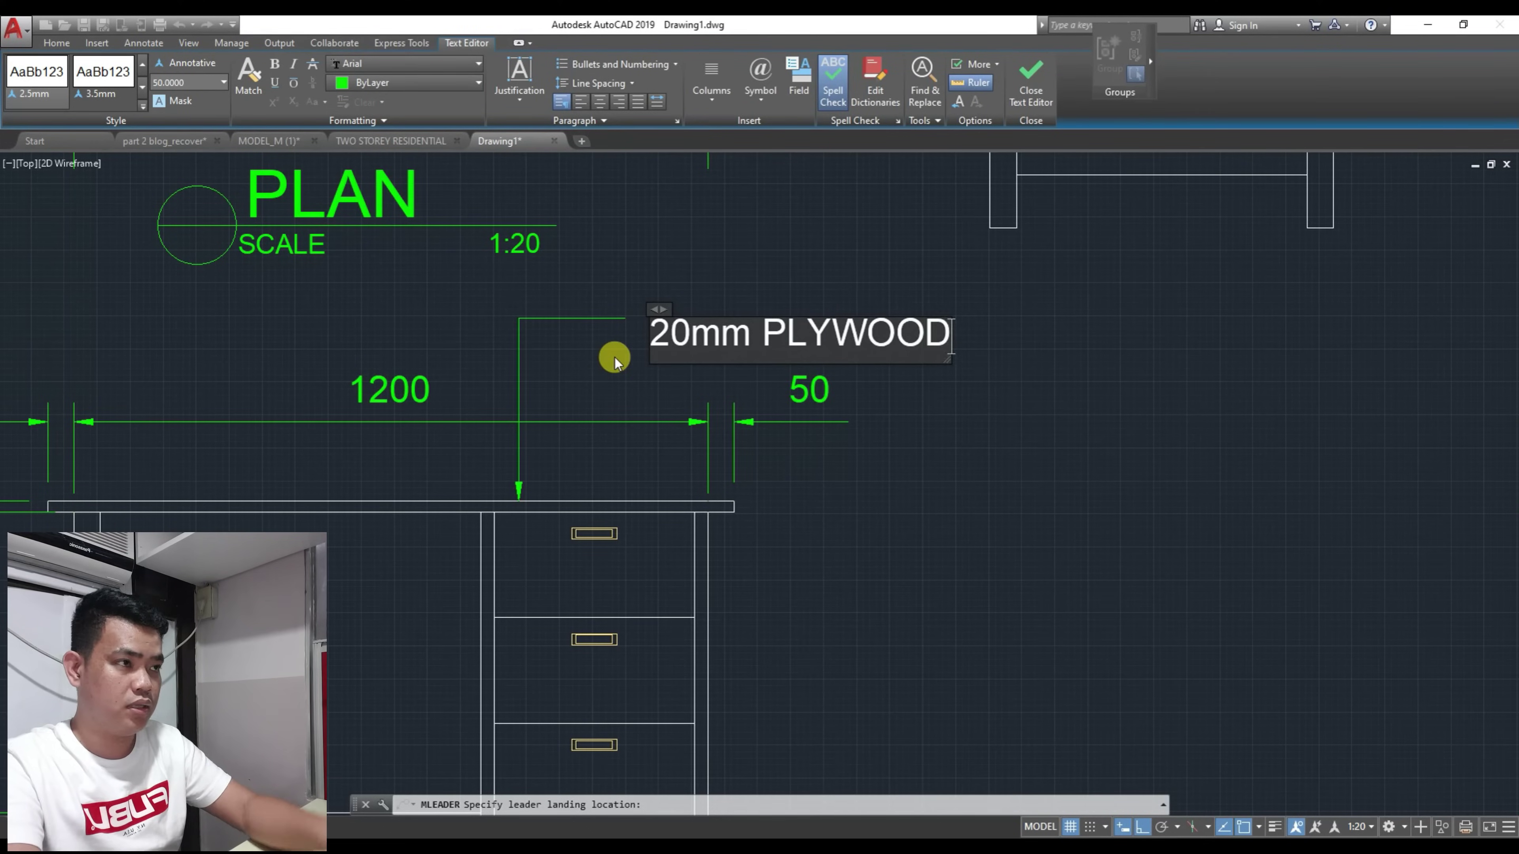
pyautogui.press('Escape')
# Step: Stretch the 20mm PLYWOOD leader's landing to the right so its text sits beyond the 50 dimension
pyautogui.click(612, 322)
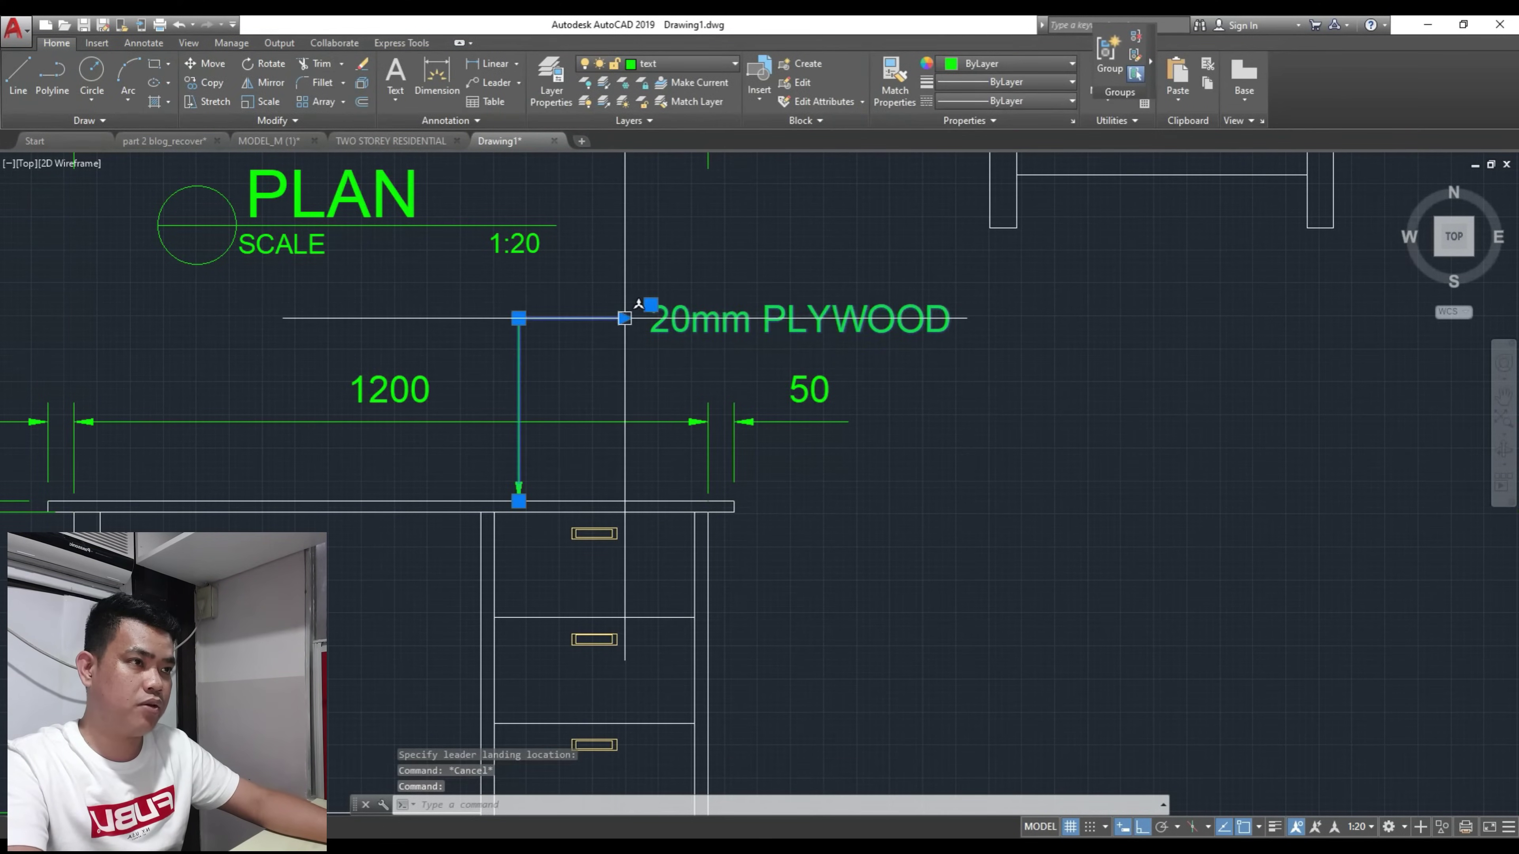
pyautogui.click(625, 319)
pyautogui.click(898, 395)
pyautogui.press('Escape')
pyautogui.scroll(-2, 601, 421)
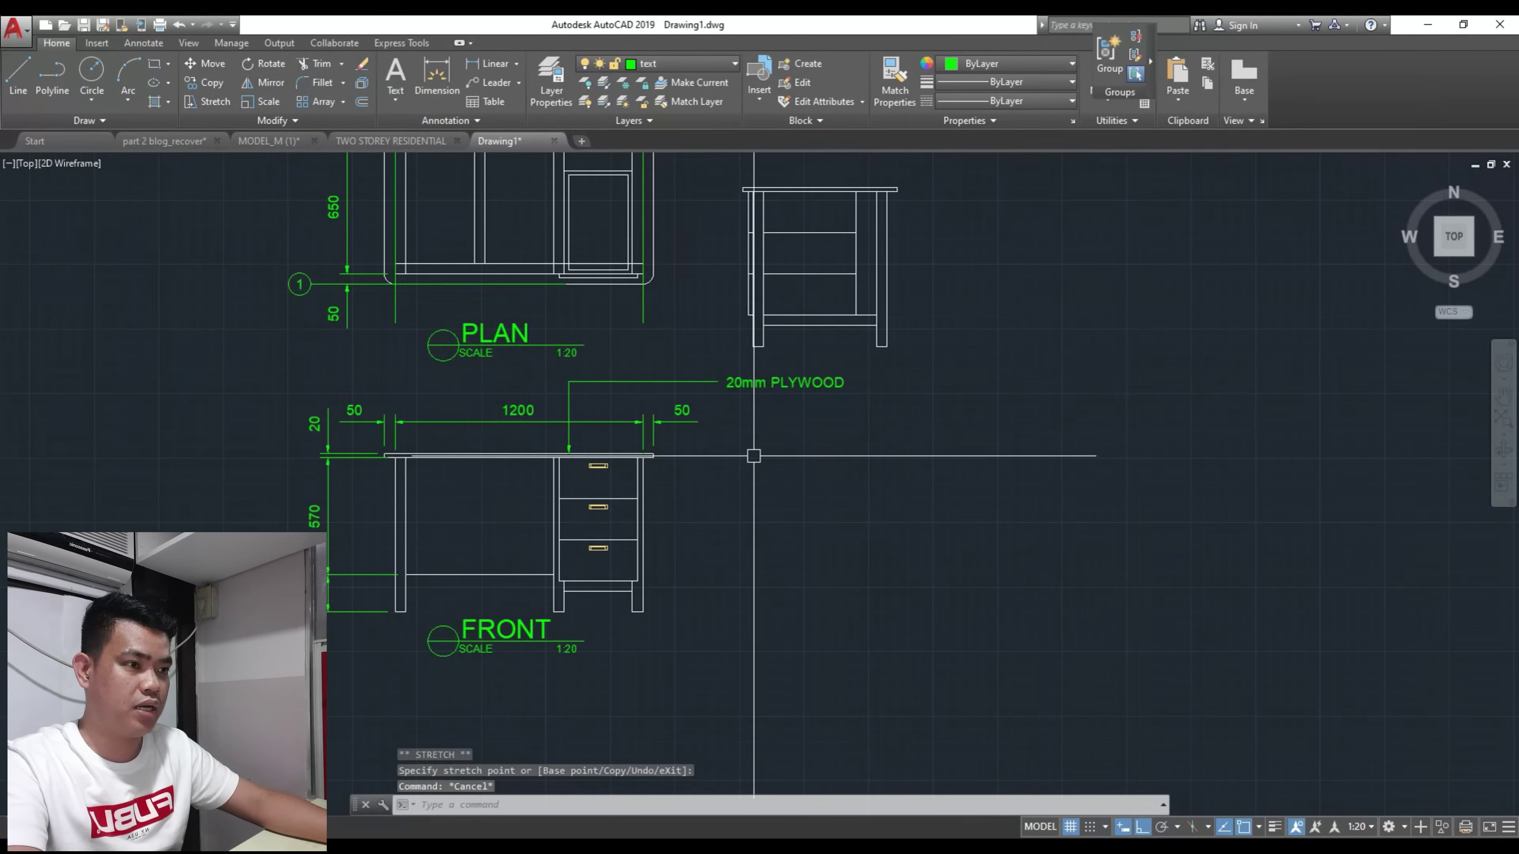
pyautogui.scroll(2, 715, 421)
pyautogui.moveTo(715, 420); pyautogui.dragTo(706, 489, button='middle')
pyautogui.moveTo(538, 566); pyautogui.dragTo(567, 532, button='middle')
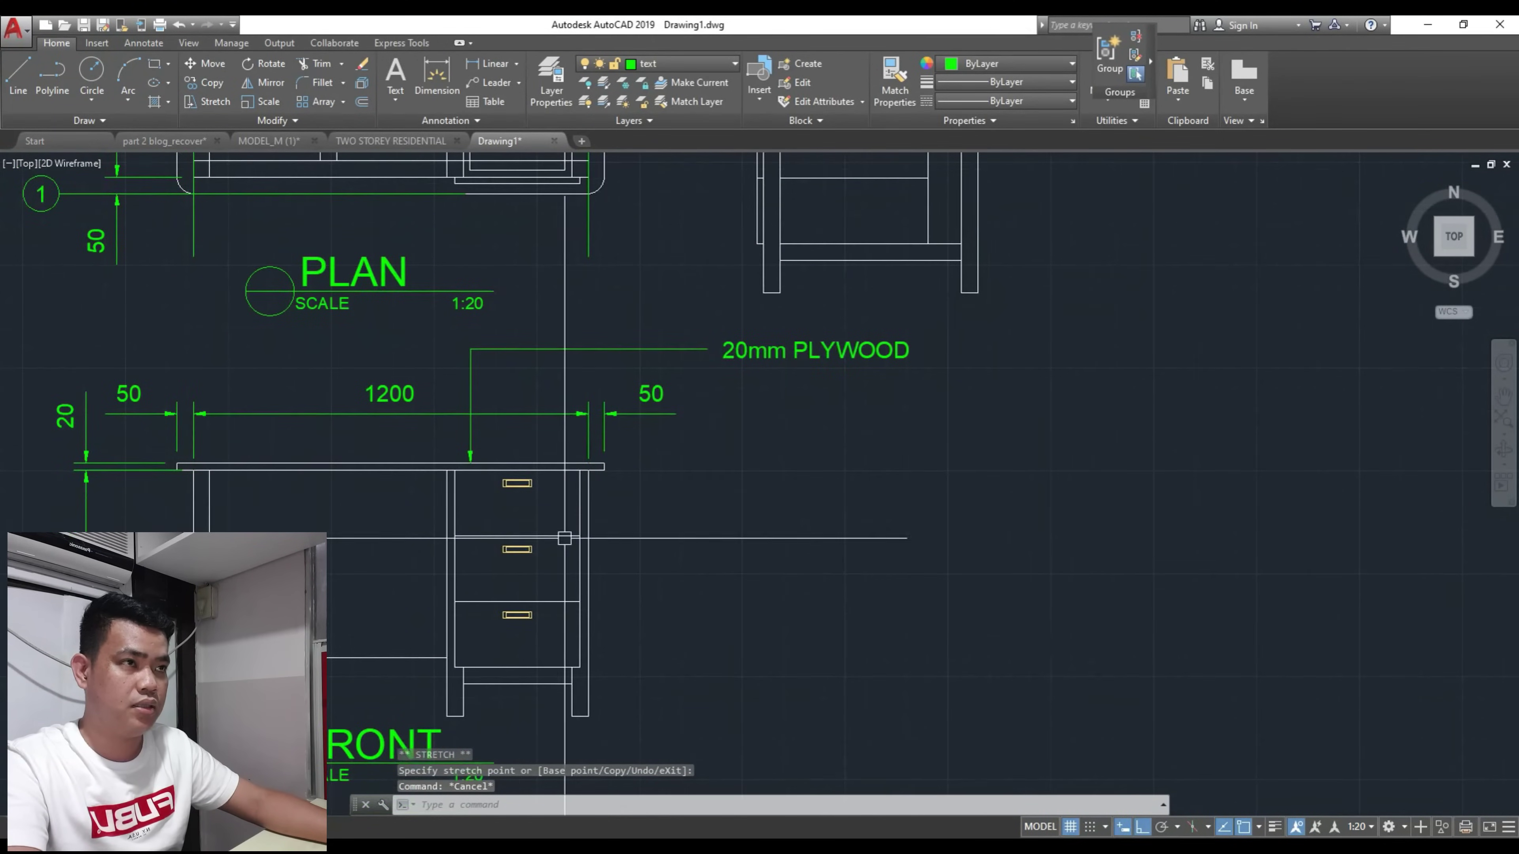
pyautogui.click(479, 82)
pyautogui.scroll(2, 530, 603)
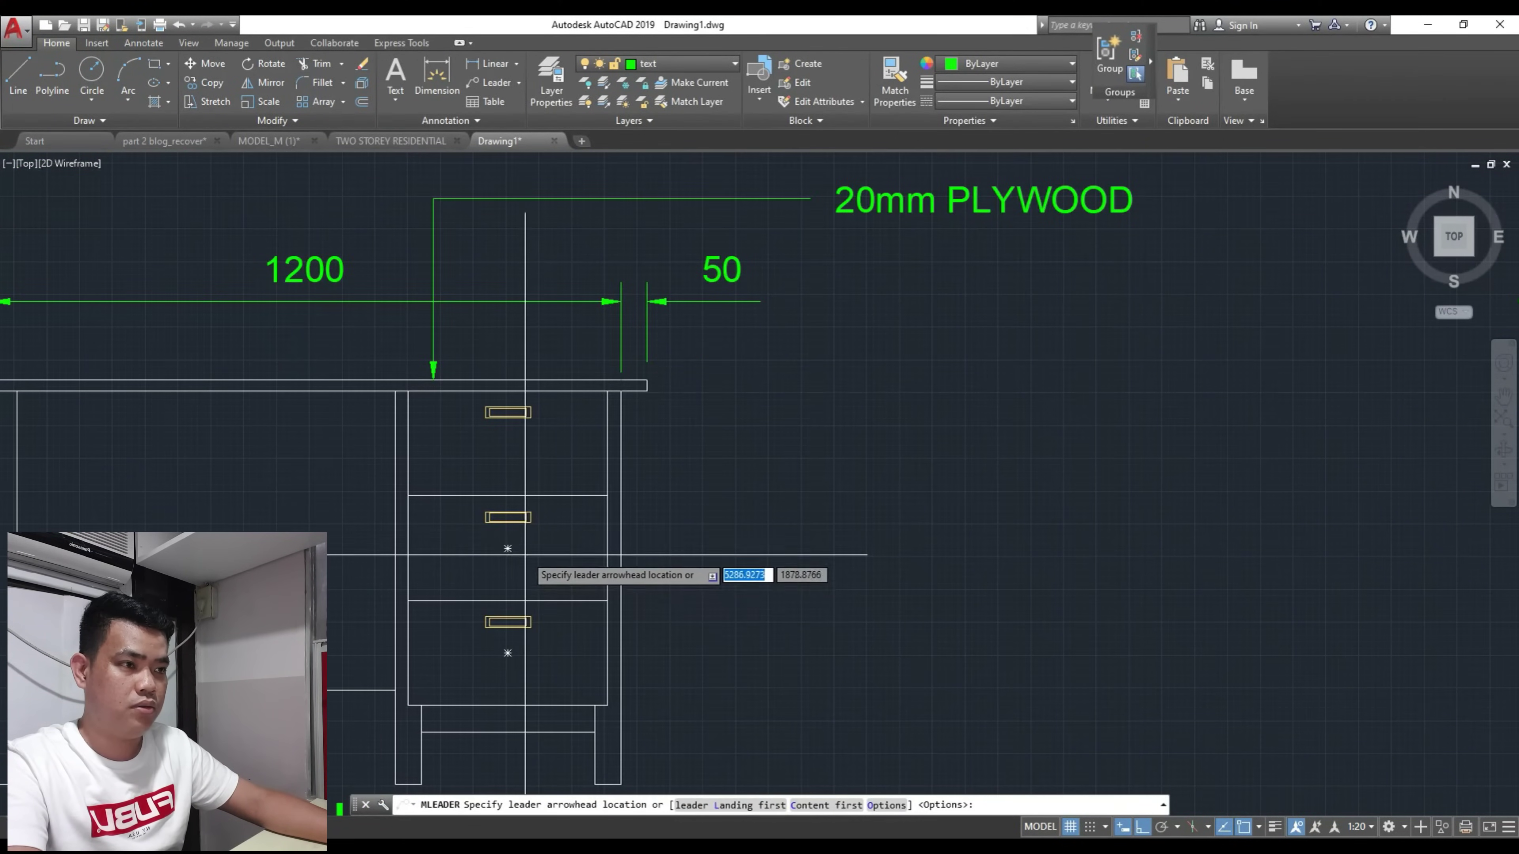
pyautogui.click(531, 543)
pyautogui.press('Escape')
# Step: Draw a circle around the middle drawer's handle in the front elevation
pyautogui.scroll(2, 534, 537)
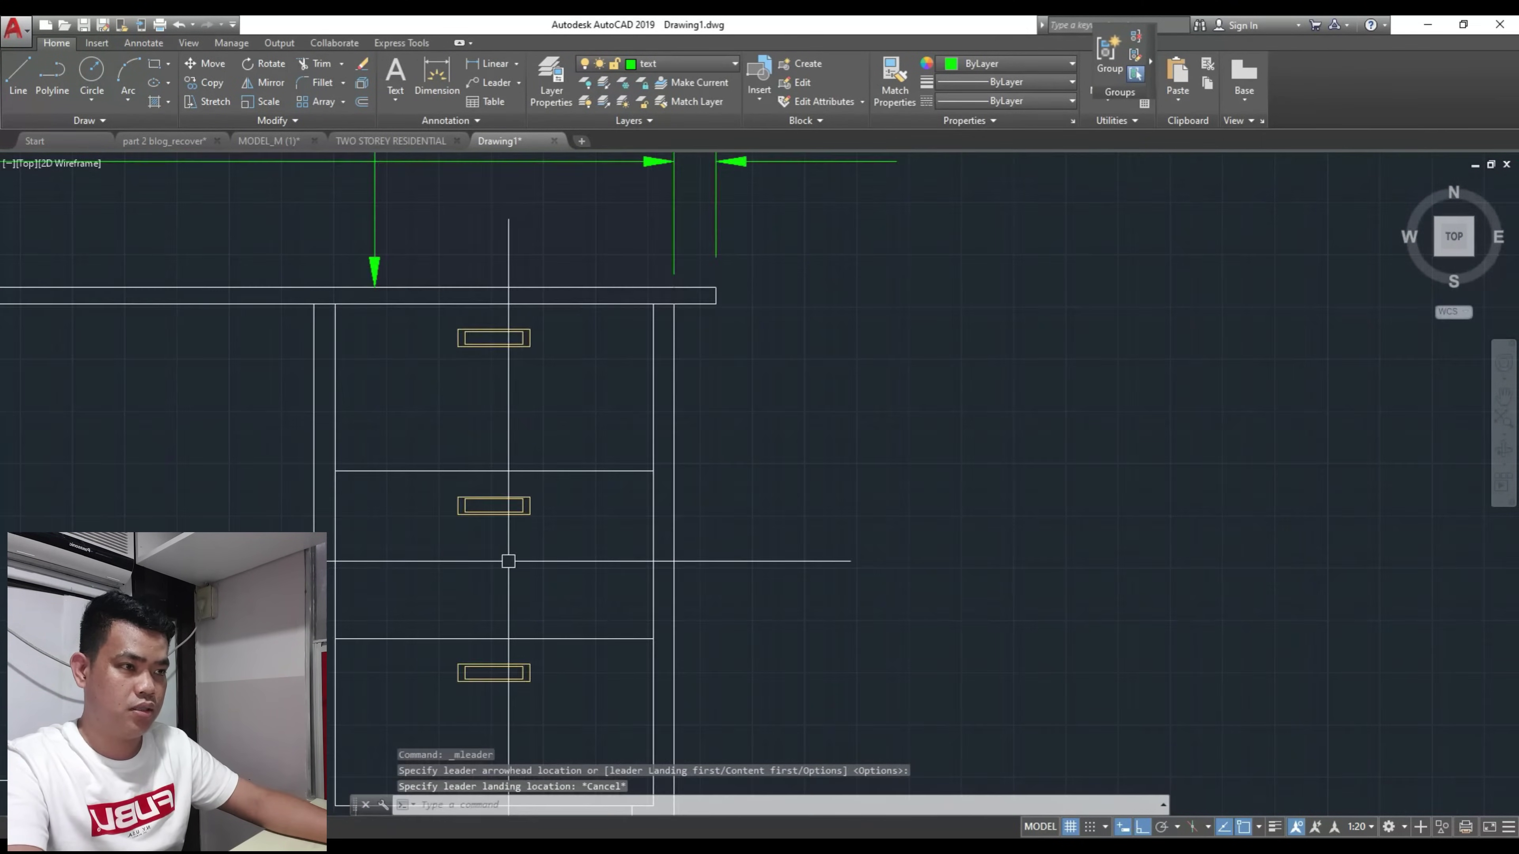
pyautogui.scroll(-4, 539, 479)
pyautogui.write('c')
pyautogui.press('Return')
pyautogui.scroll(6, 529, 487)
pyautogui.click(528, 456)
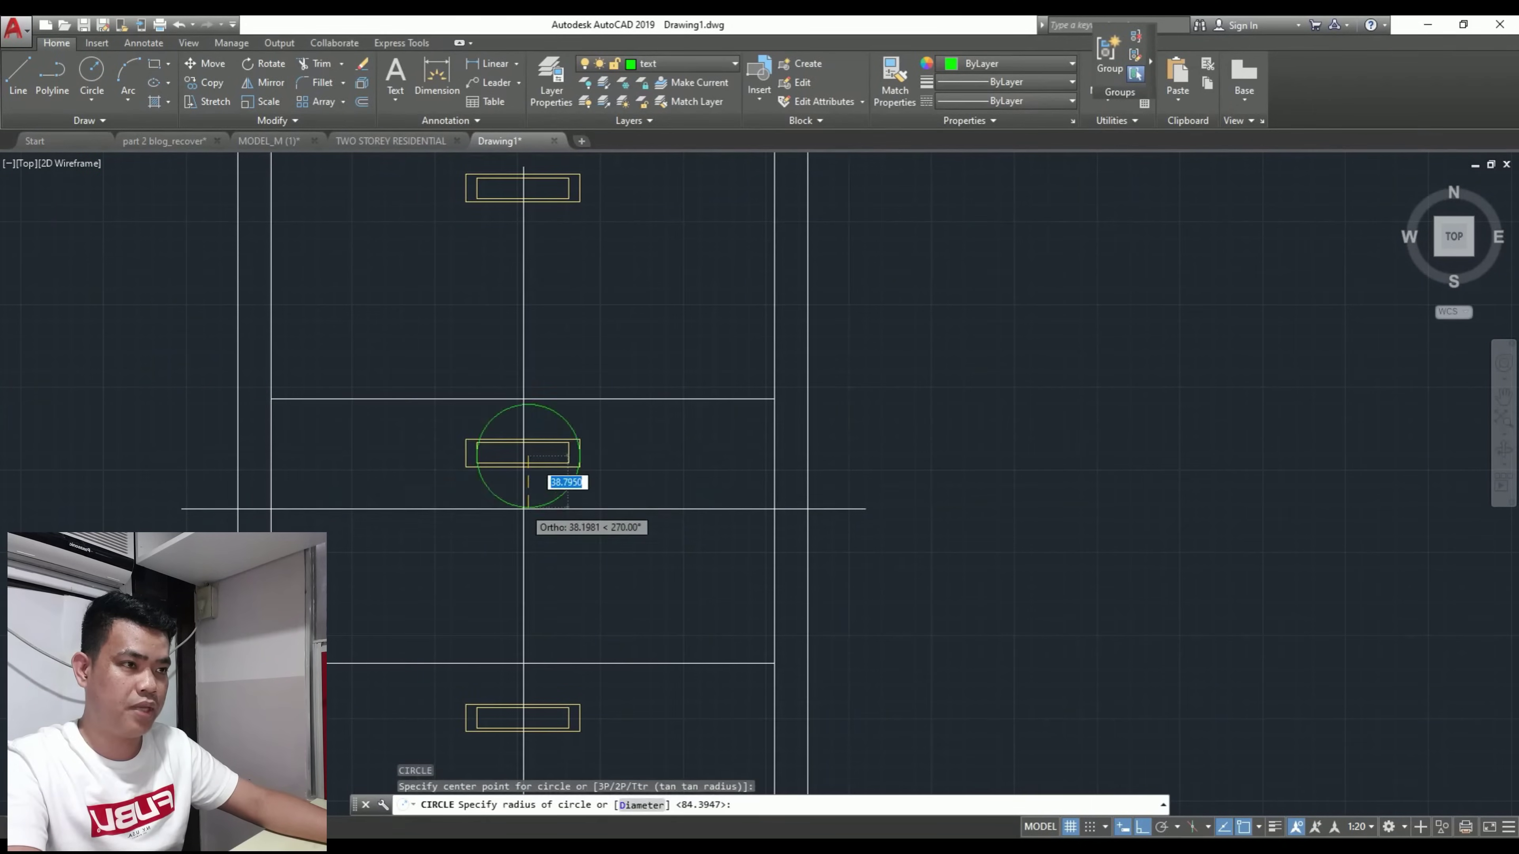
pyautogui.click(526, 547)
pyautogui.press('Escape')
# Step: Add a multileader pointing at the circle around the middle drawer's handle, with the text BLOW UP DETAIL
pyautogui.scroll(-2, 526, 548)
pyautogui.moveTo(620, 499); pyautogui.dragTo(603, 517, button='middle')
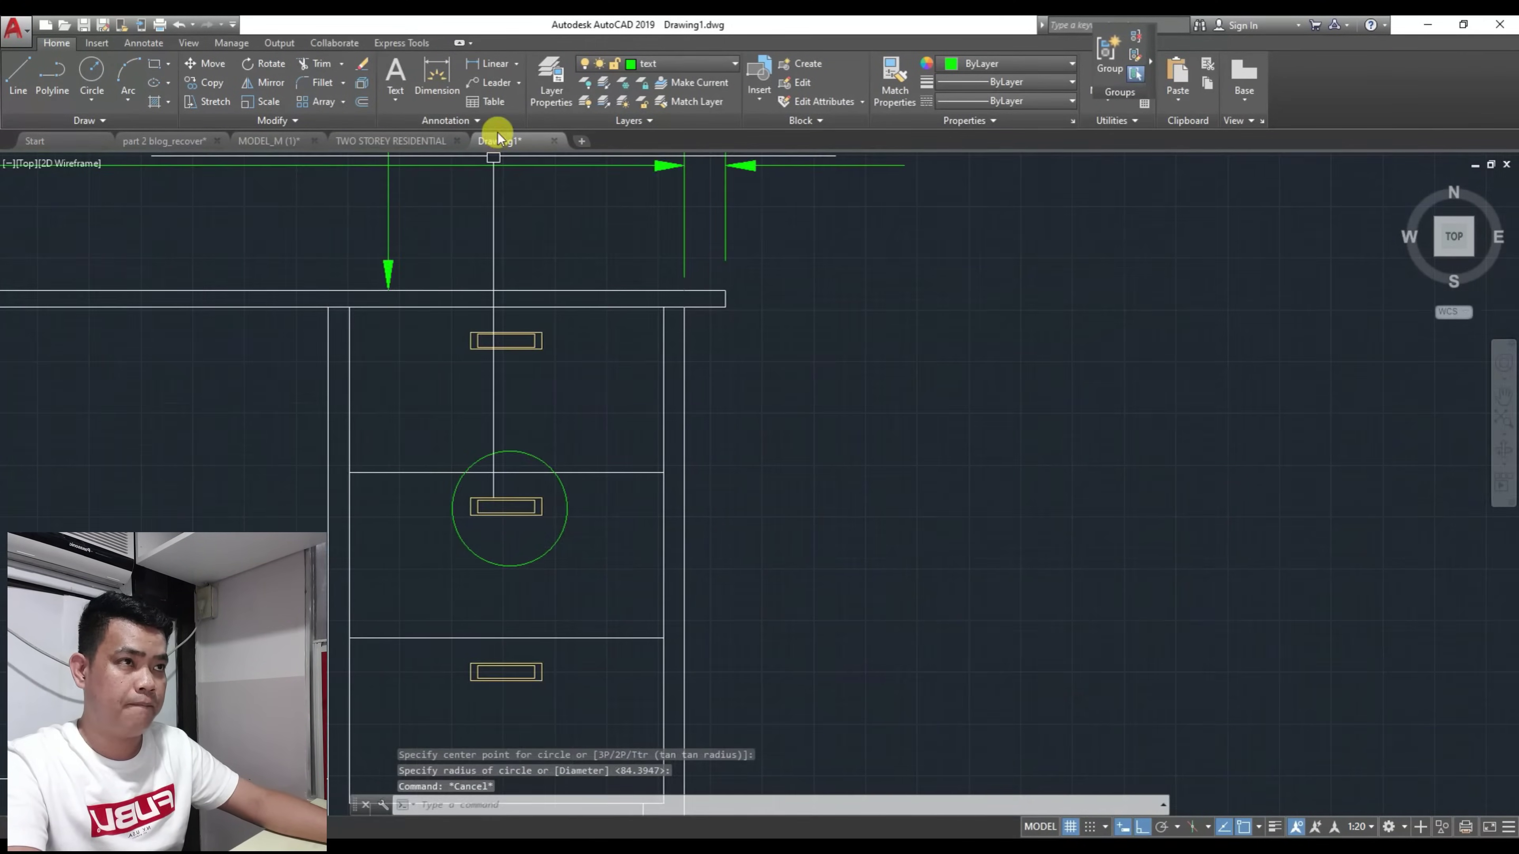
pyautogui.click(476, 90)
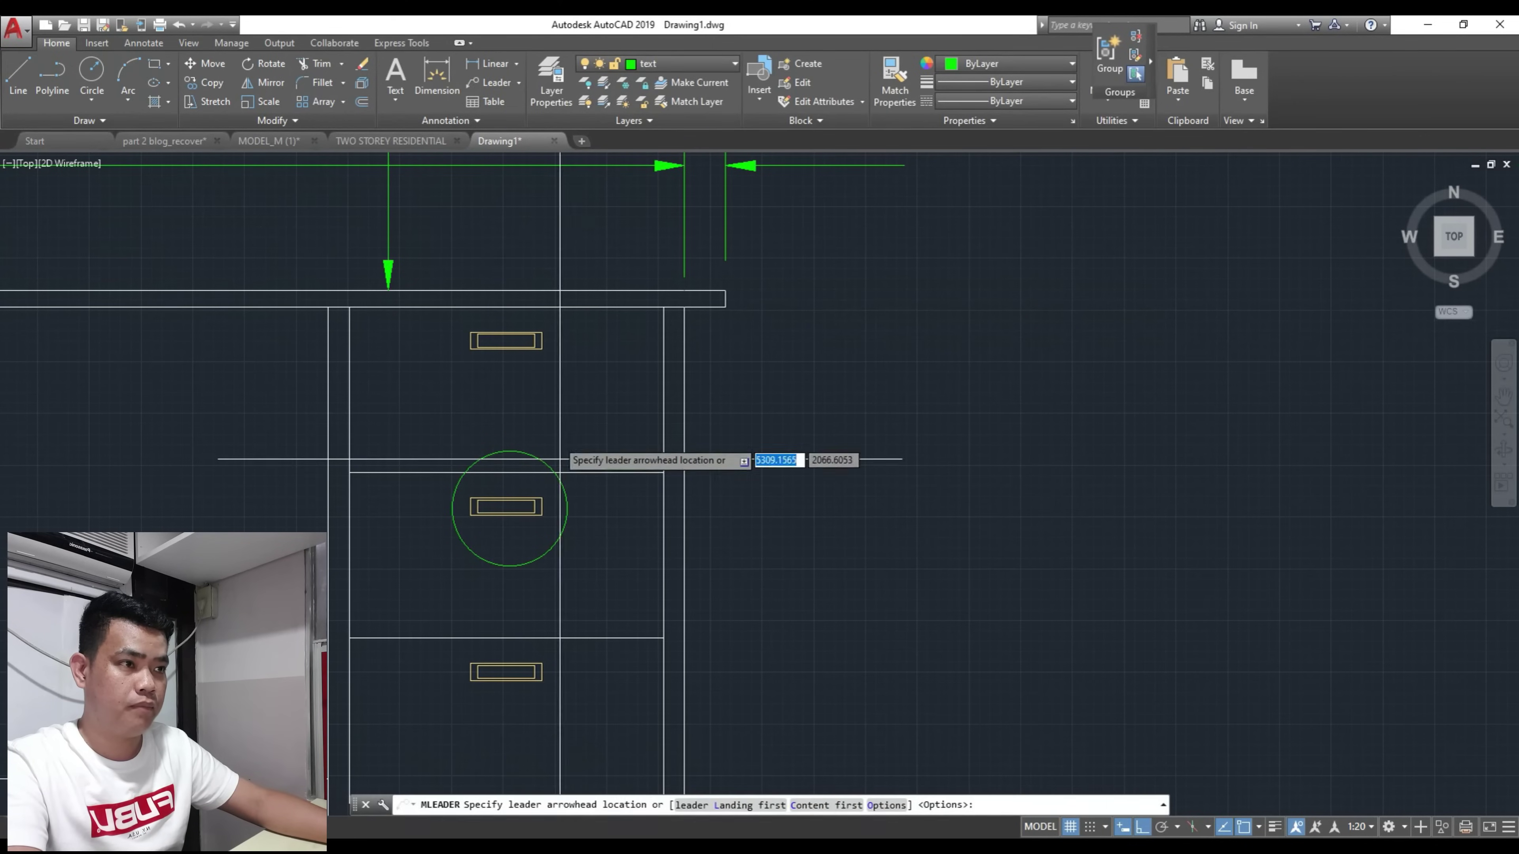
pyautogui.click(569, 503)
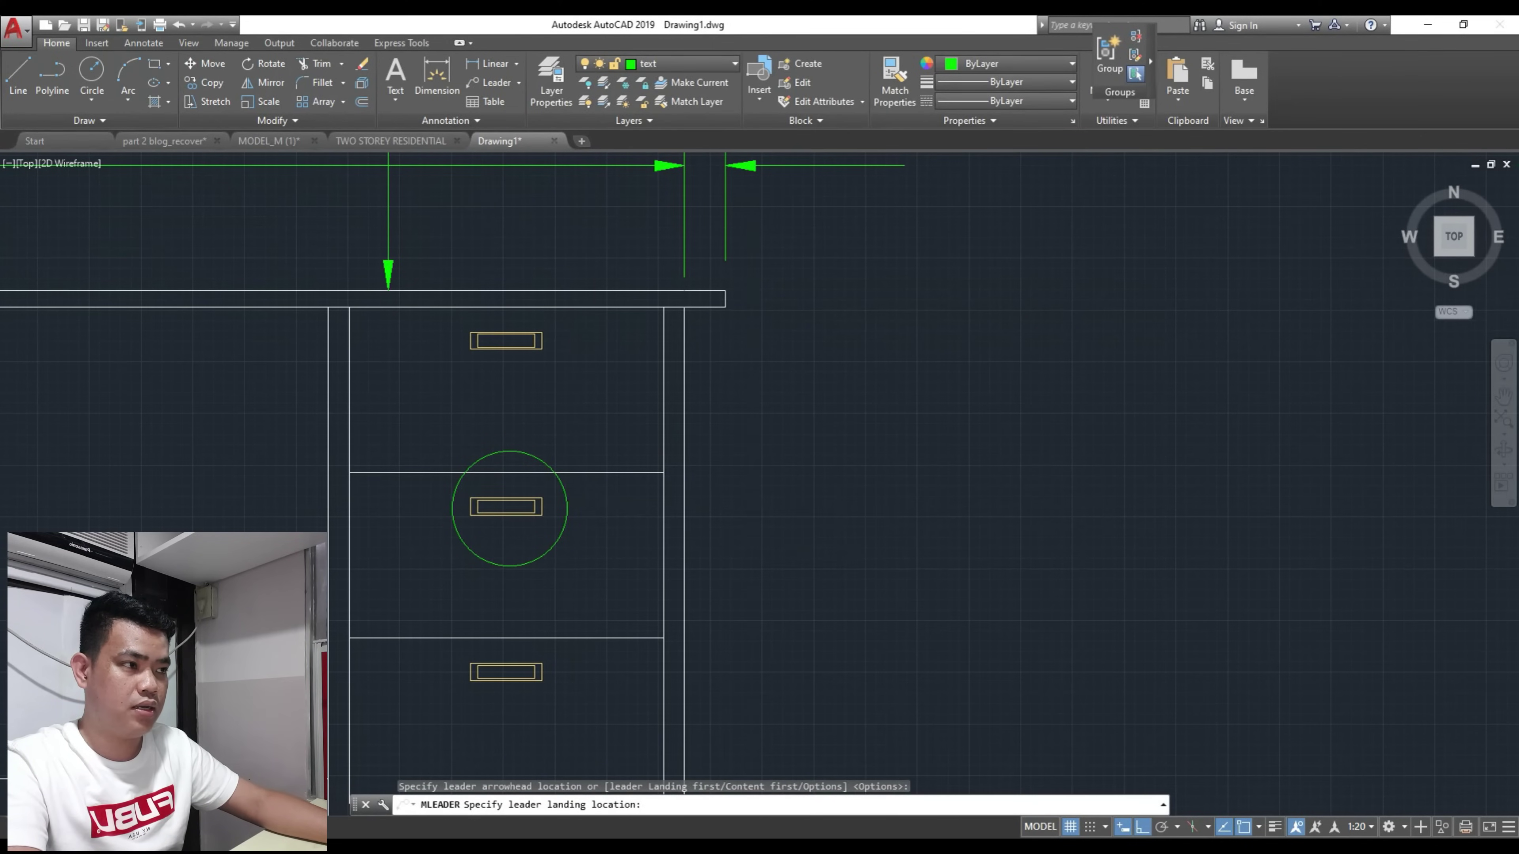
pyautogui.click(753, 525)
pyautogui.scroll(-3, 754, 525)
pyautogui.scroll(2, 841, 525)
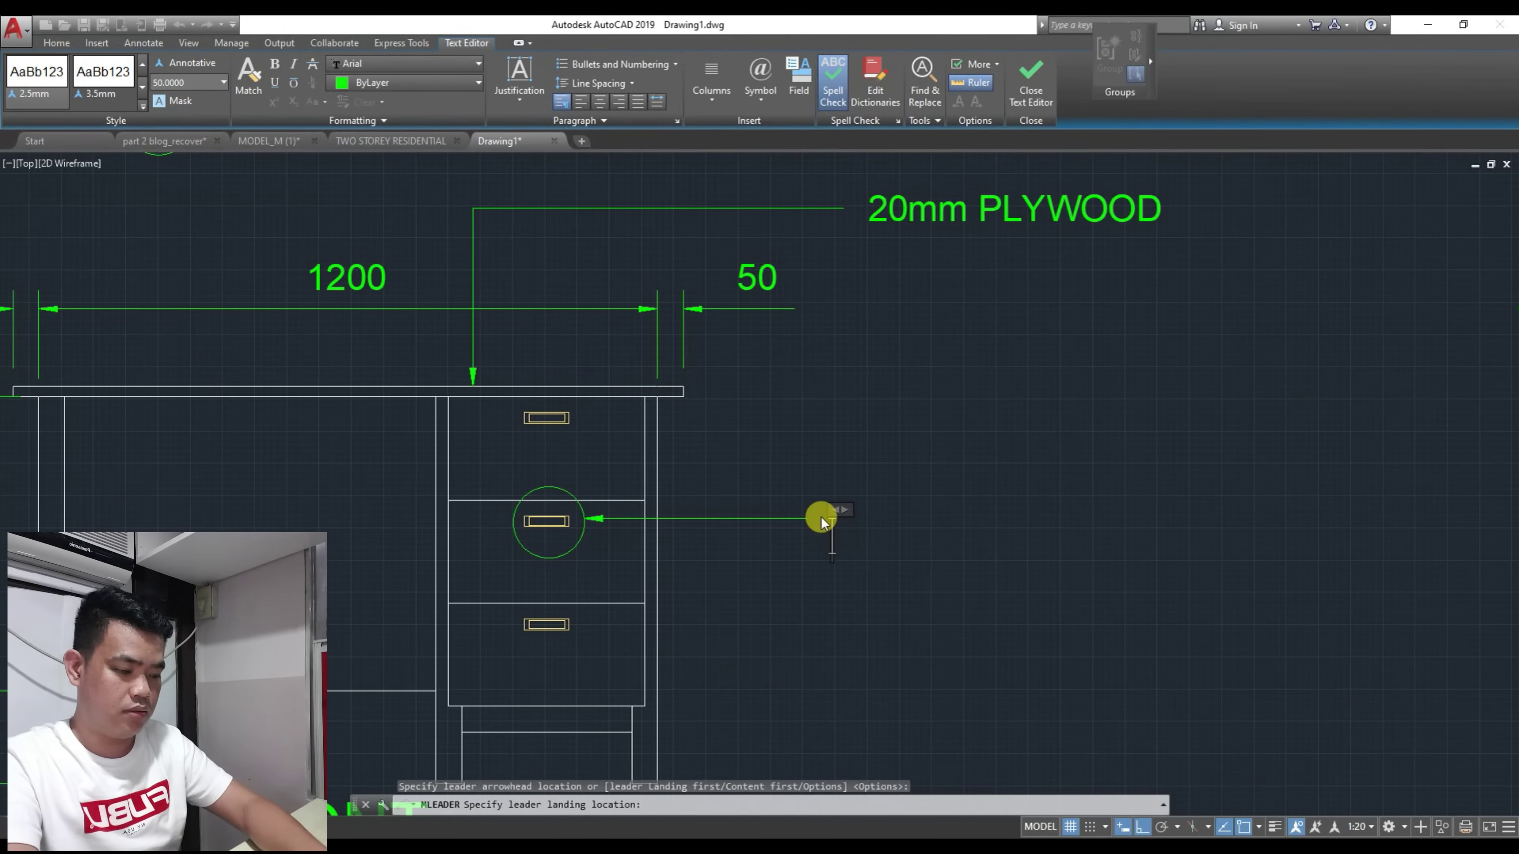
pyautogui.write('BLOW U')
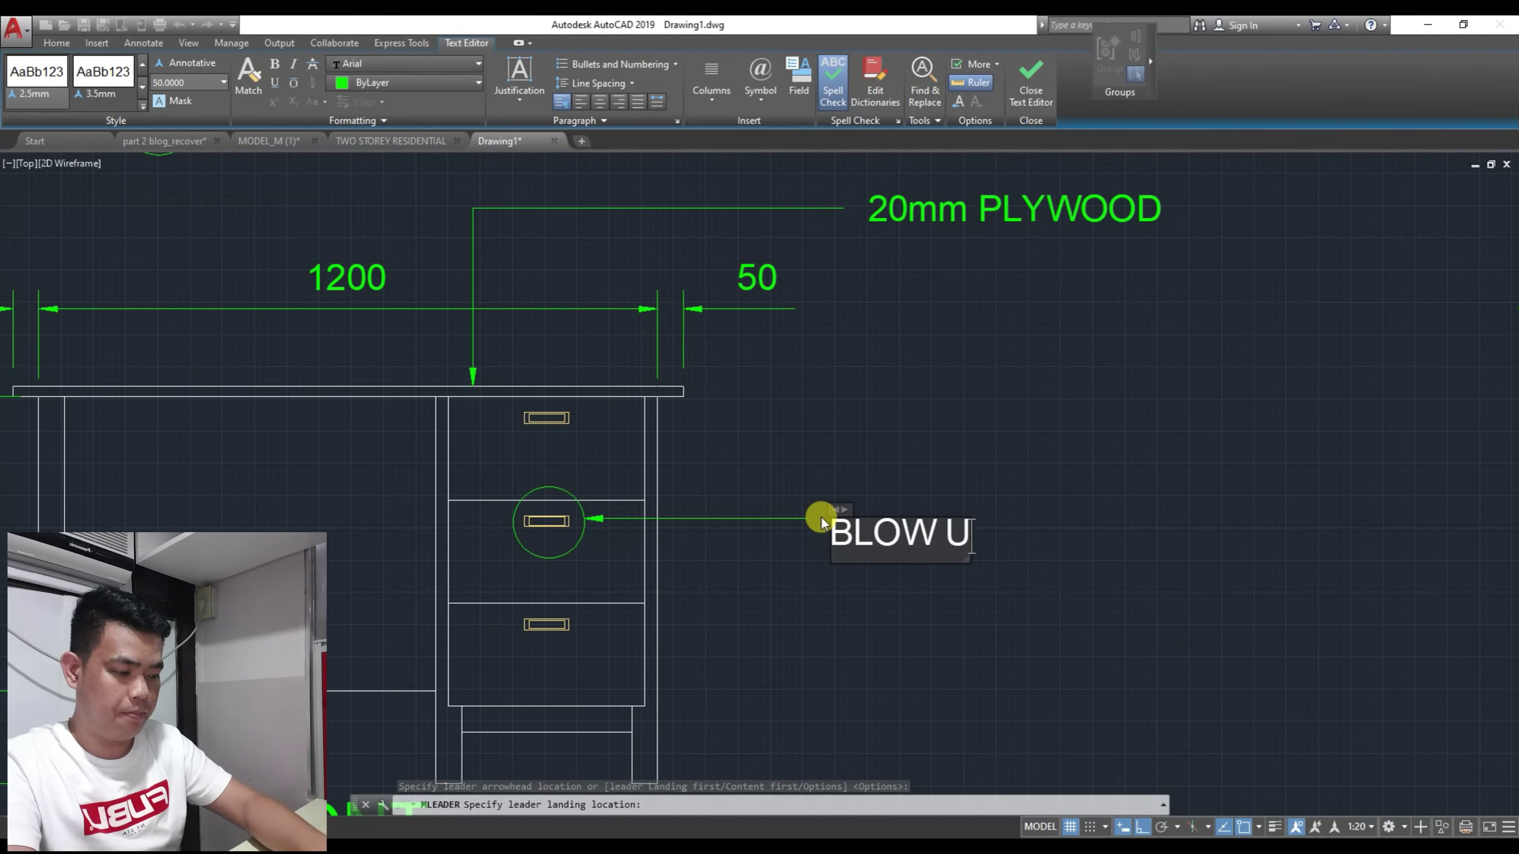
pyautogui.write('P DETAI')
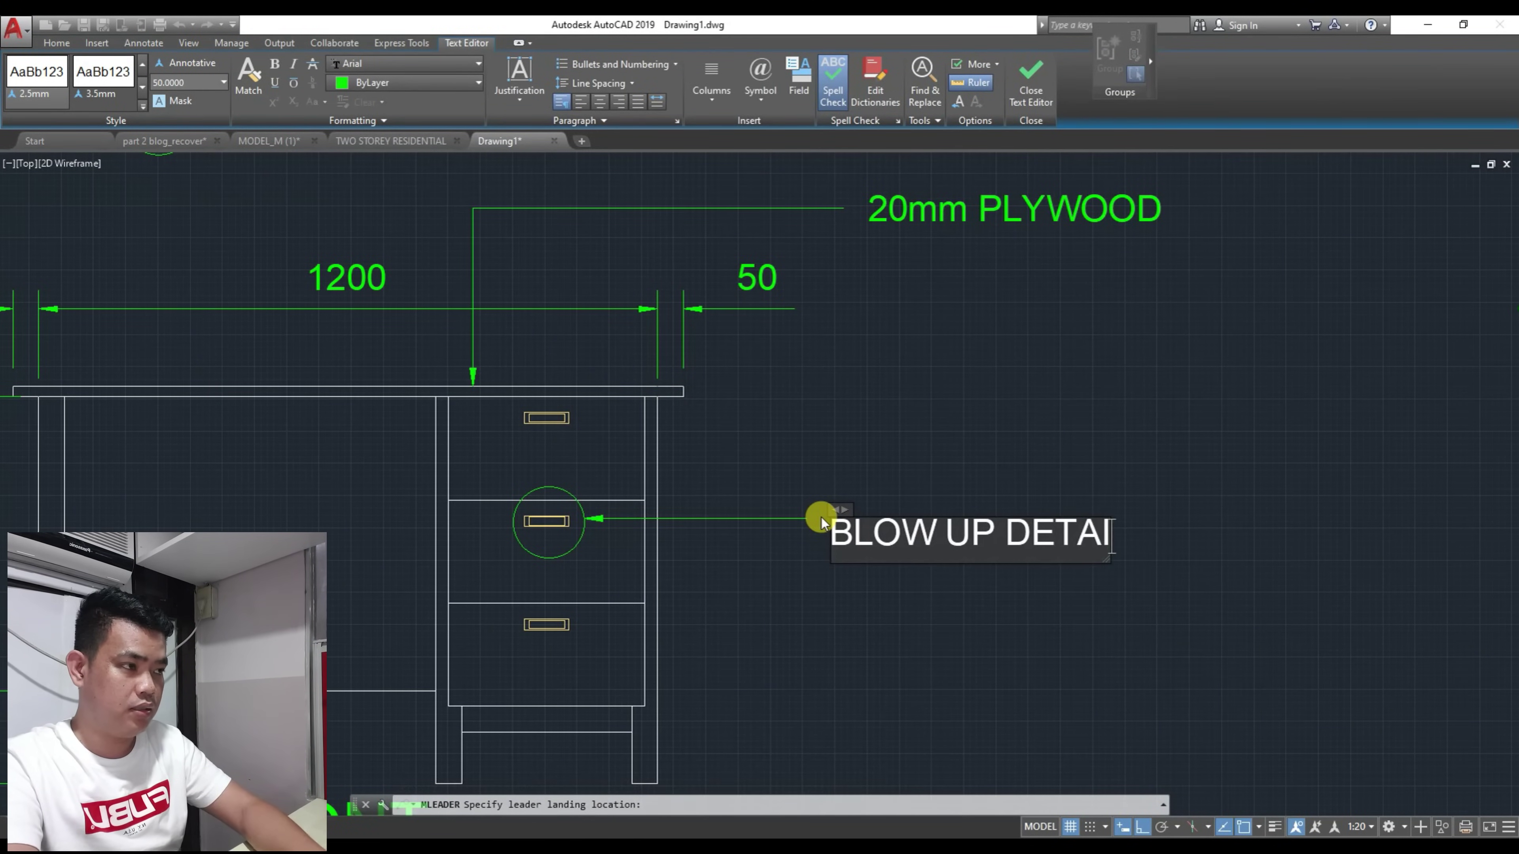
pyautogui.write('L')
pyautogui.click(722, 608)
# Step: Draw a stepped line outline beside the desk views, about 4400 wide with a 3036 left edge and a notch about 1737 wide at its lower-left corner
pyautogui.scroll(-3, 849, 479)
pyautogui.scroll(2, 849, 479)
pyautogui.moveTo(688, 566); pyautogui.dragTo(761, 470, button='middle')
pyautogui.scroll(2, 458, 407)
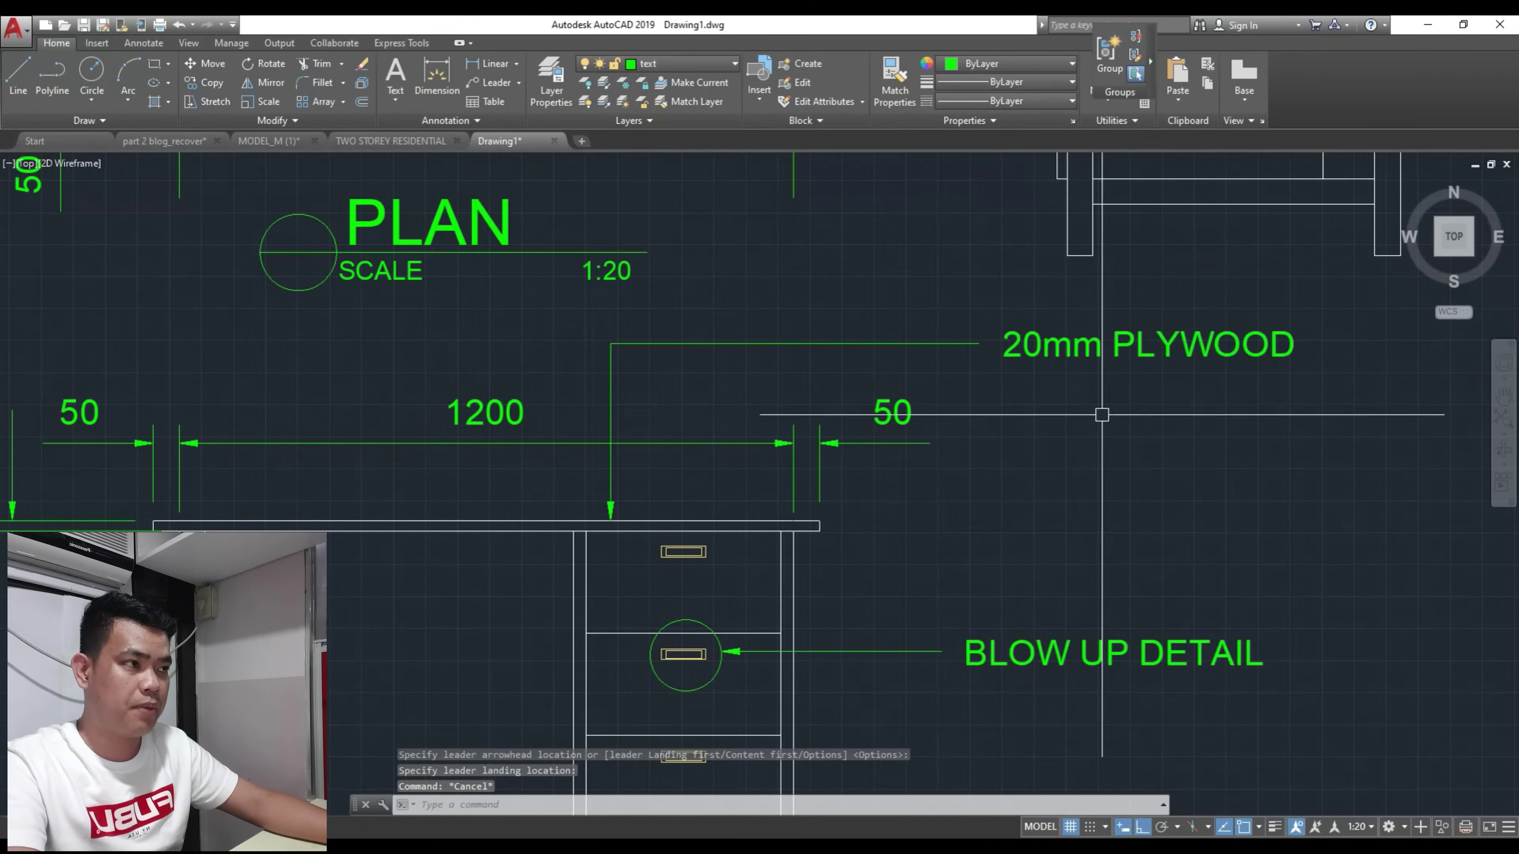
pyautogui.scroll(-2, 915, 628)
pyautogui.moveTo(921, 616); pyautogui.dragTo(794, 543, button='middle')
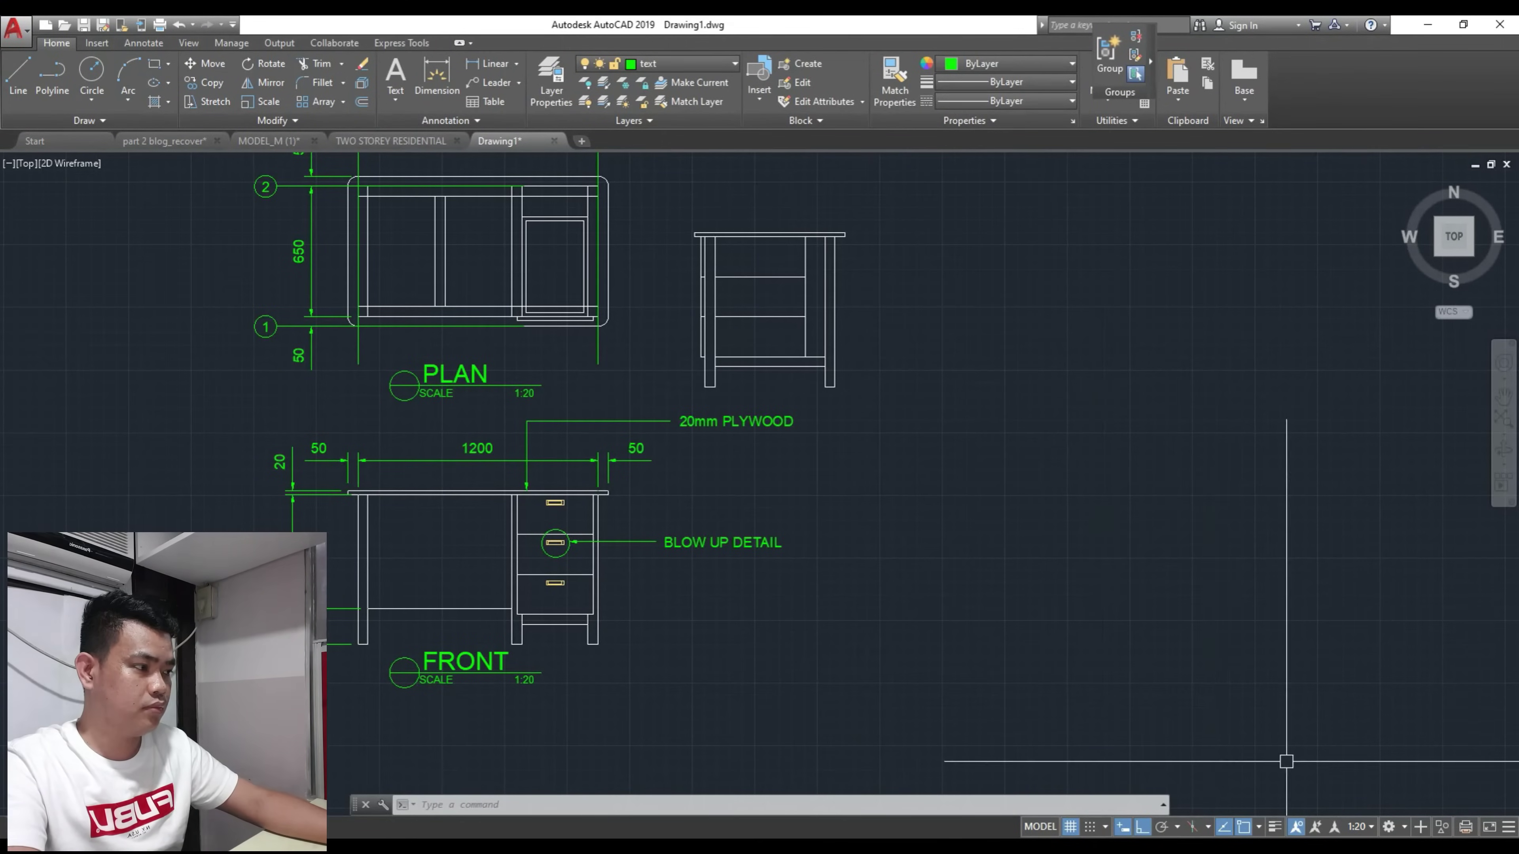
pyautogui.scroll(-1, 1197, 679)
pyautogui.scroll(1, 1017, 632)
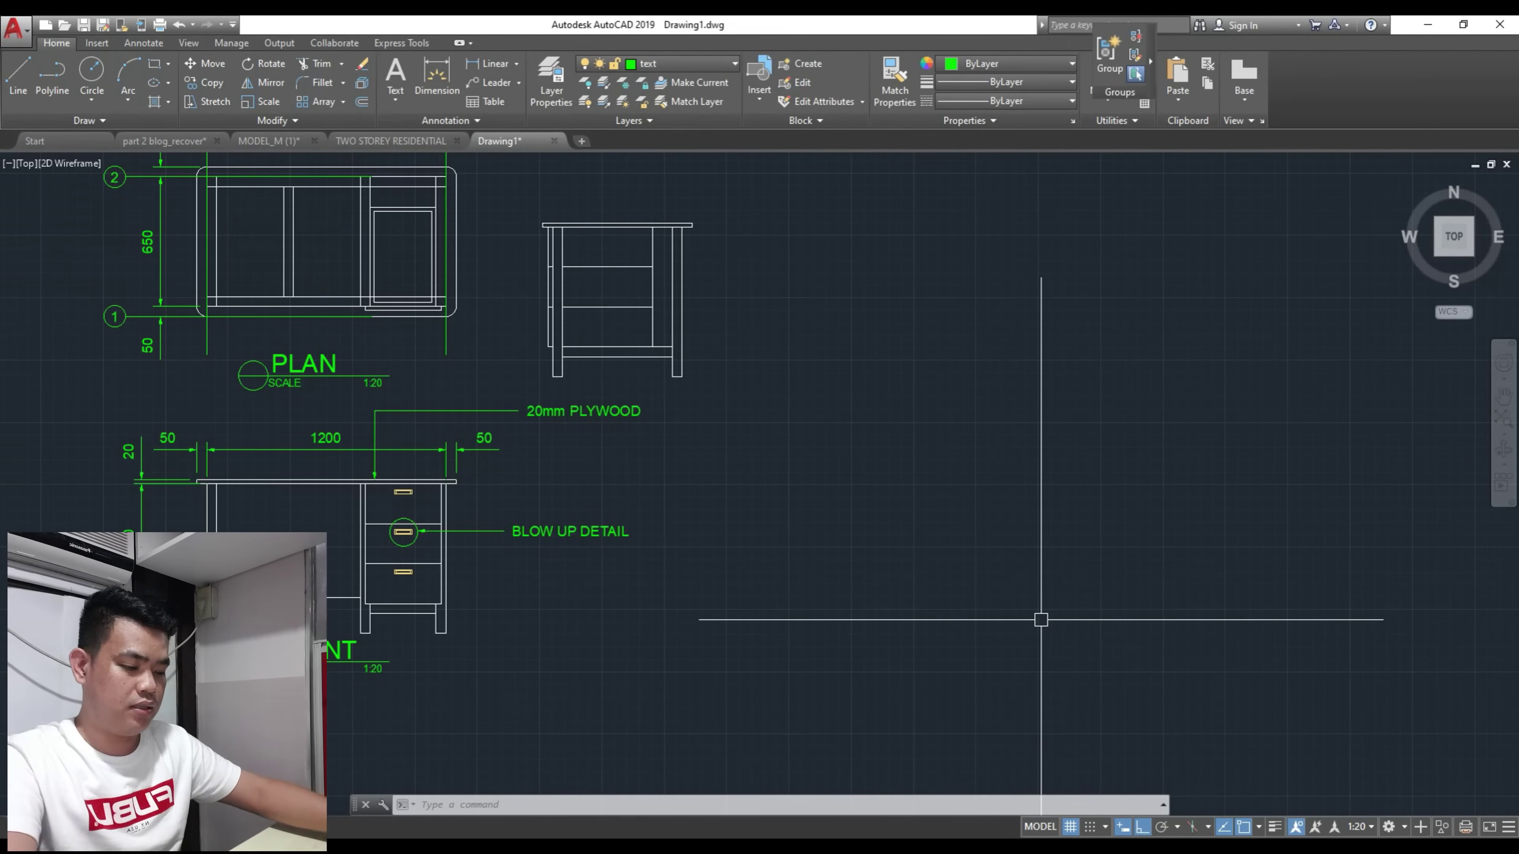
pyautogui.press('Return')
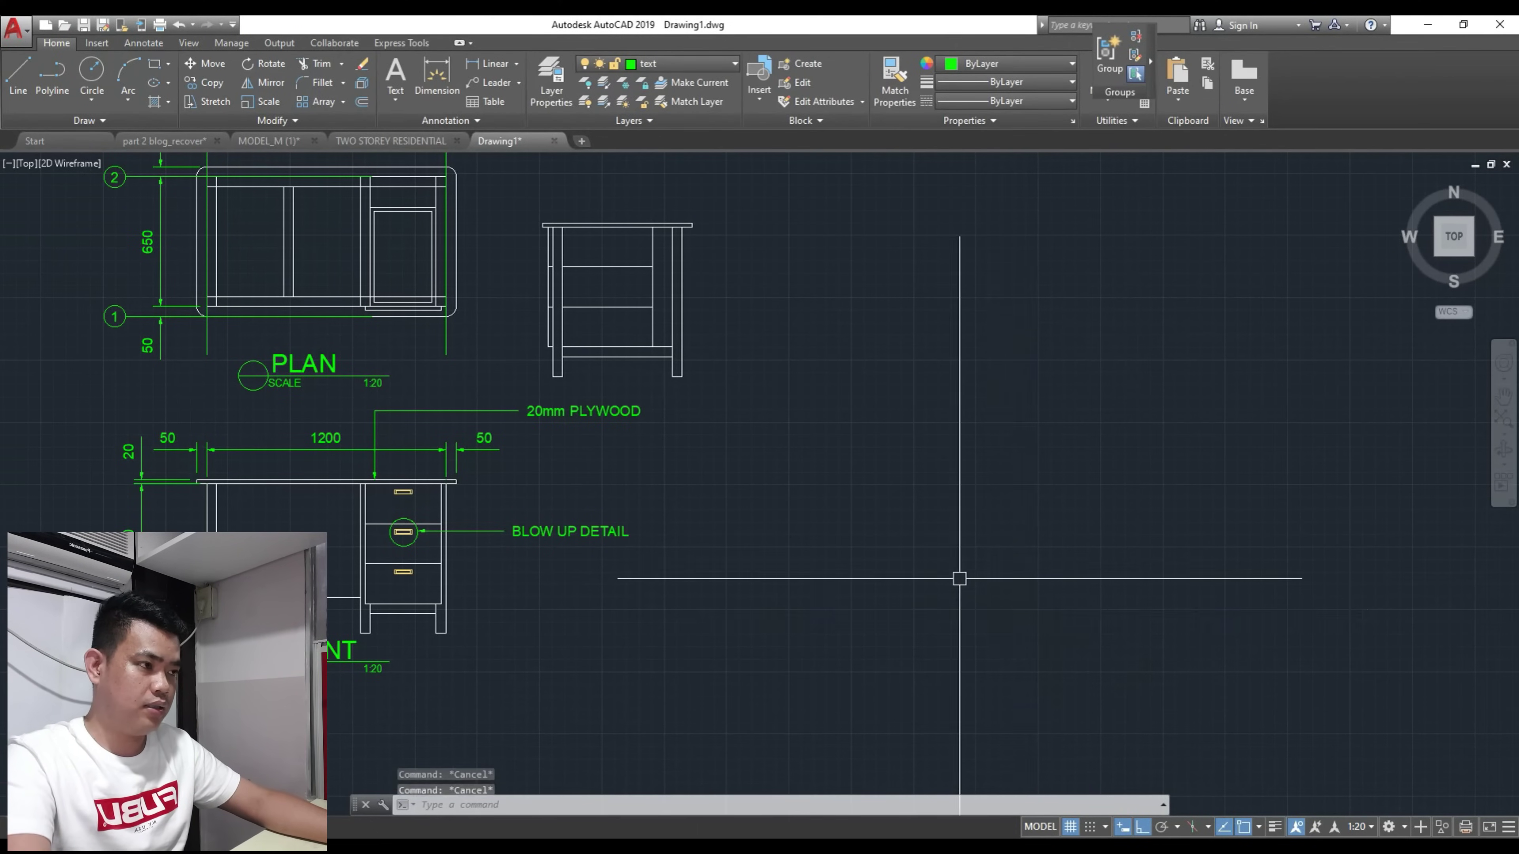
pyautogui.scroll(-2, 921, 550)
pyautogui.click(882, 381)
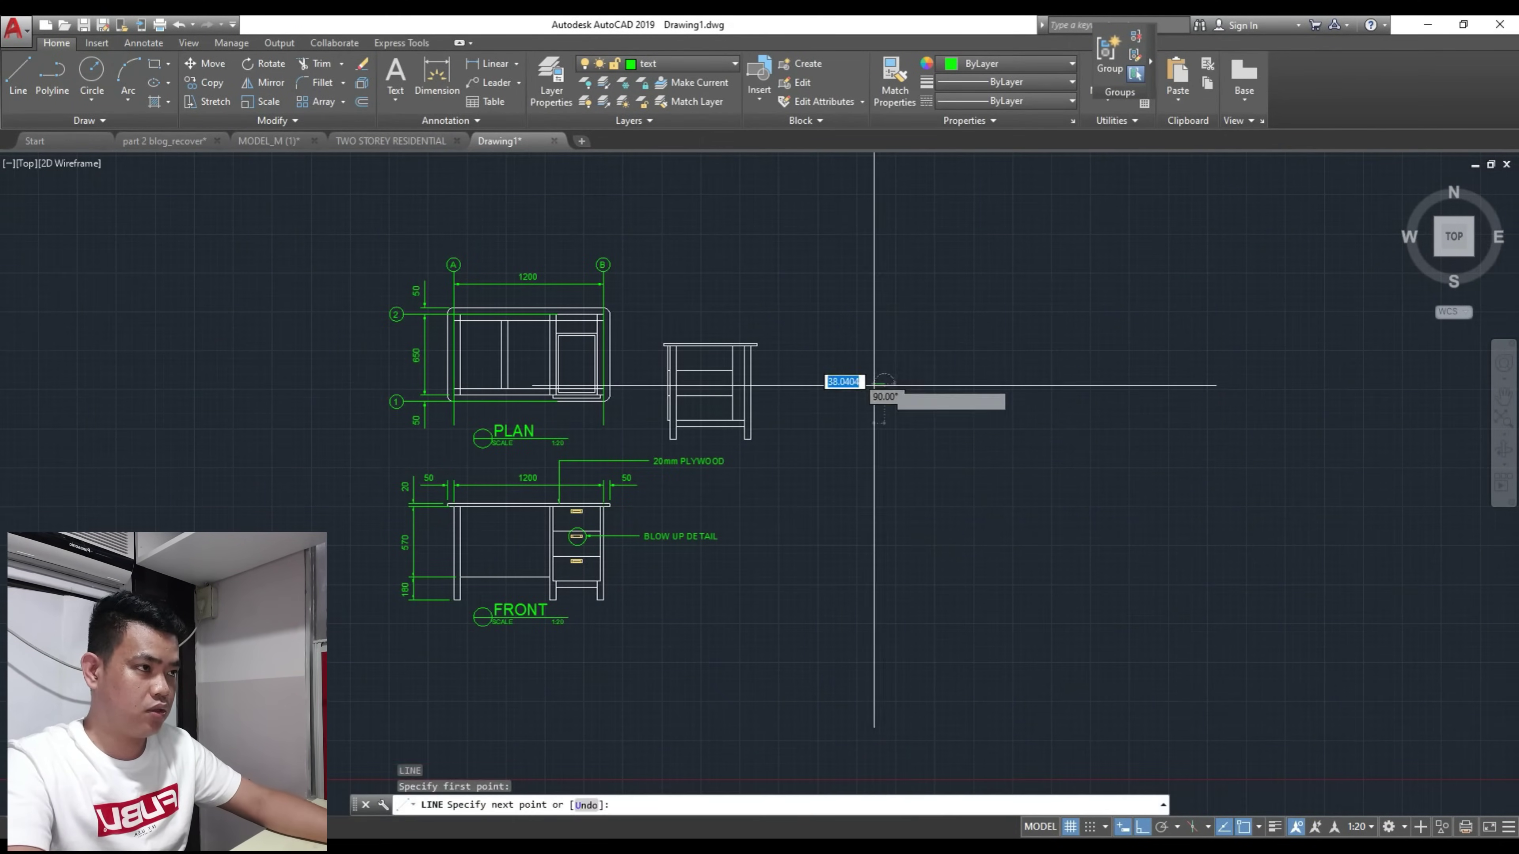
pyautogui.scroll(-4, 875, 383)
pyautogui.click(1149, 390)
pyautogui.click(1148, 590)
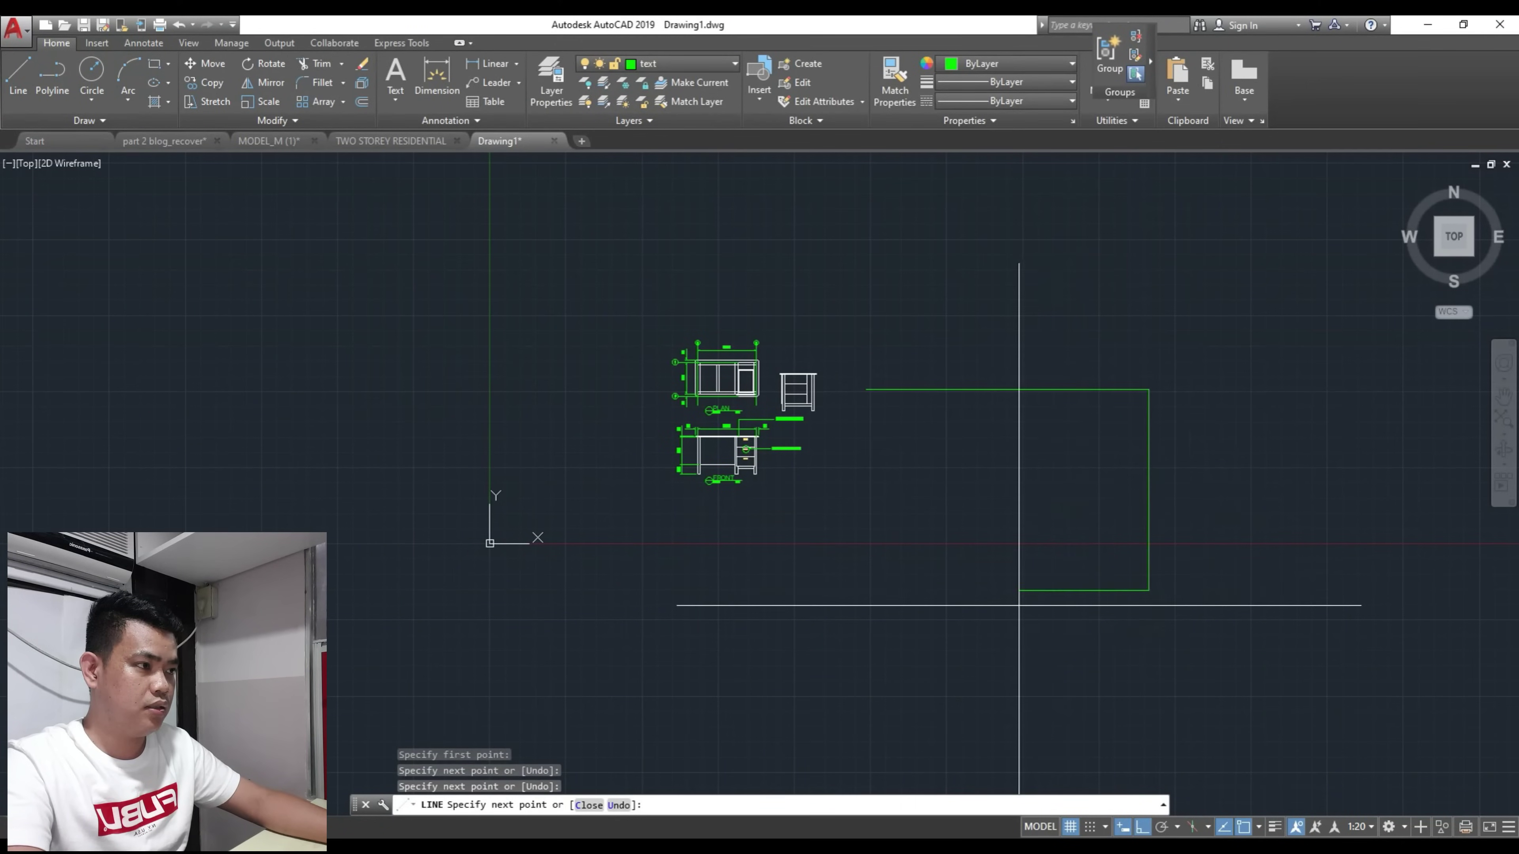
pyautogui.click(1019, 590)
pyautogui.click(1019, 537)
pyautogui.click(934, 537)
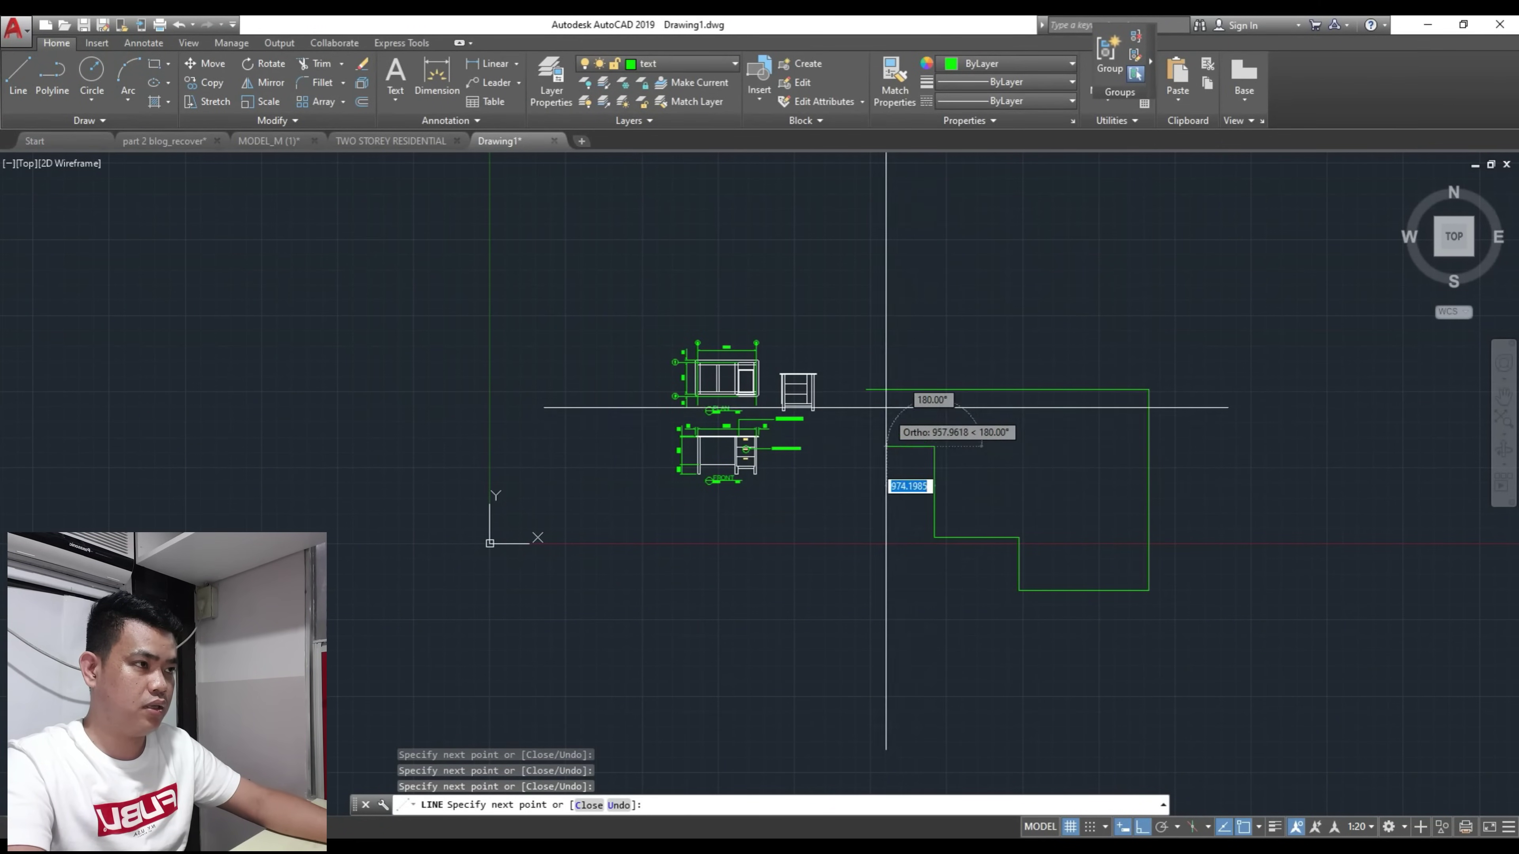
pyautogui.click(934, 389)
pyautogui.press('Escape')
pyautogui.scroll(2, 936, 387)
pyautogui.scroll(2, 1151, 391)
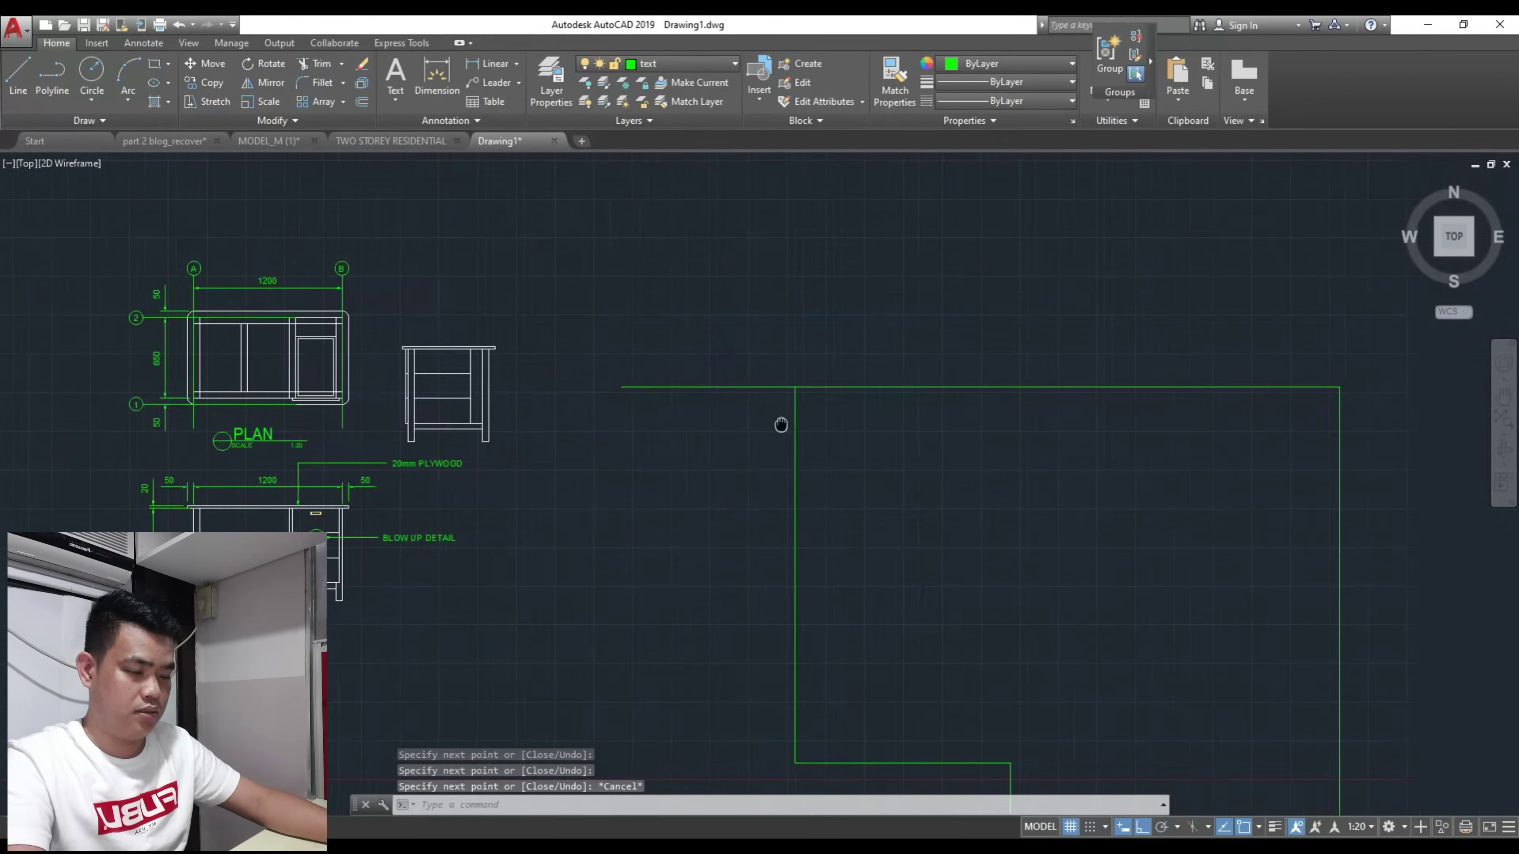
pyautogui.write('tr')
pyautogui.press('Return')
pyautogui.press('Return')
pyautogui.press('Escape')
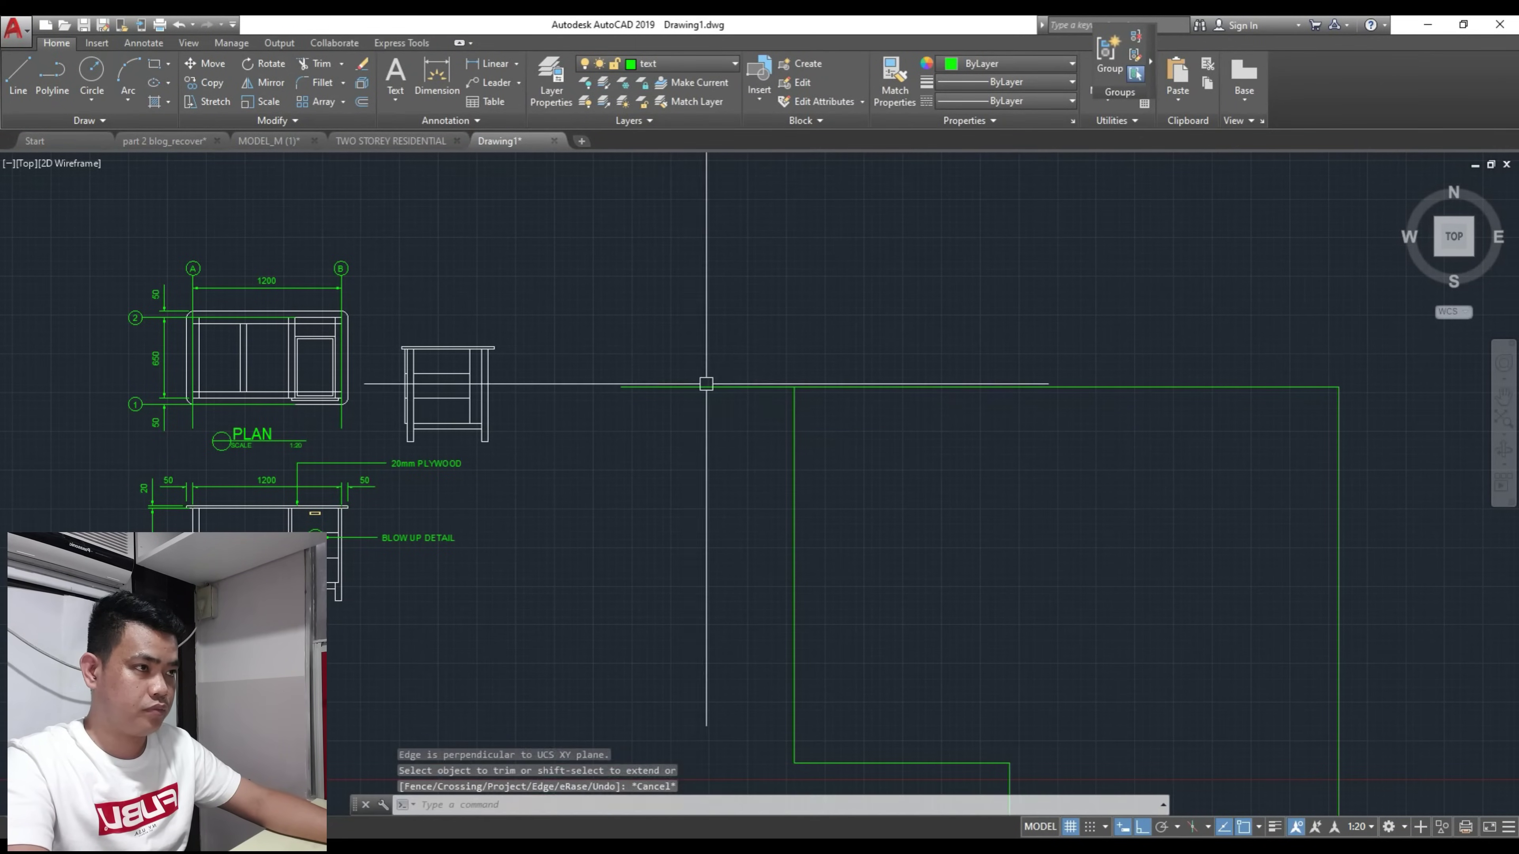
# Step: Shorten the outline's overhanging top line so its left end meets the left edge's upper endpoint
pyautogui.click(700, 387)
pyautogui.click(620, 386)
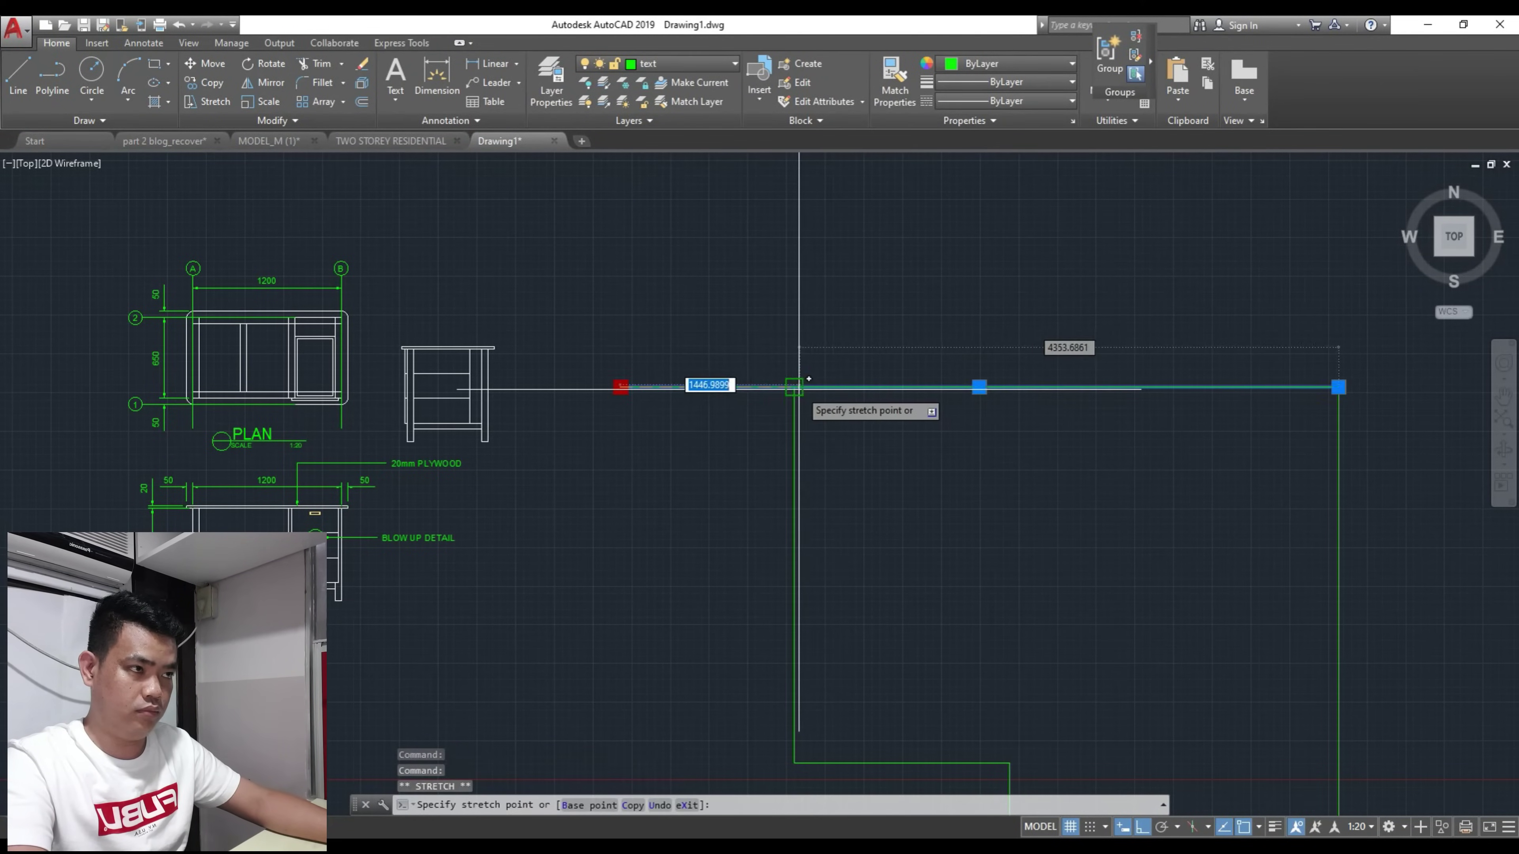
pyautogui.press('Escape')
# Step: Add a linear dimension above the outline's top edge at the current annotation scale and inspect its text size
pyautogui.scroll(-3, 939, 513)
pyautogui.scroll(2, 886, 476)
pyautogui.moveTo(886, 476)
pyautogui.mouseDown(button='middle')
pyautogui.moveTo(868, 427)
pyautogui.moveTo(926, 434)
pyautogui.moveTo(868, 397)
pyautogui.moveTo(859, 428)
pyautogui.mouseUp(button='middle')
pyautogui.write('dli')
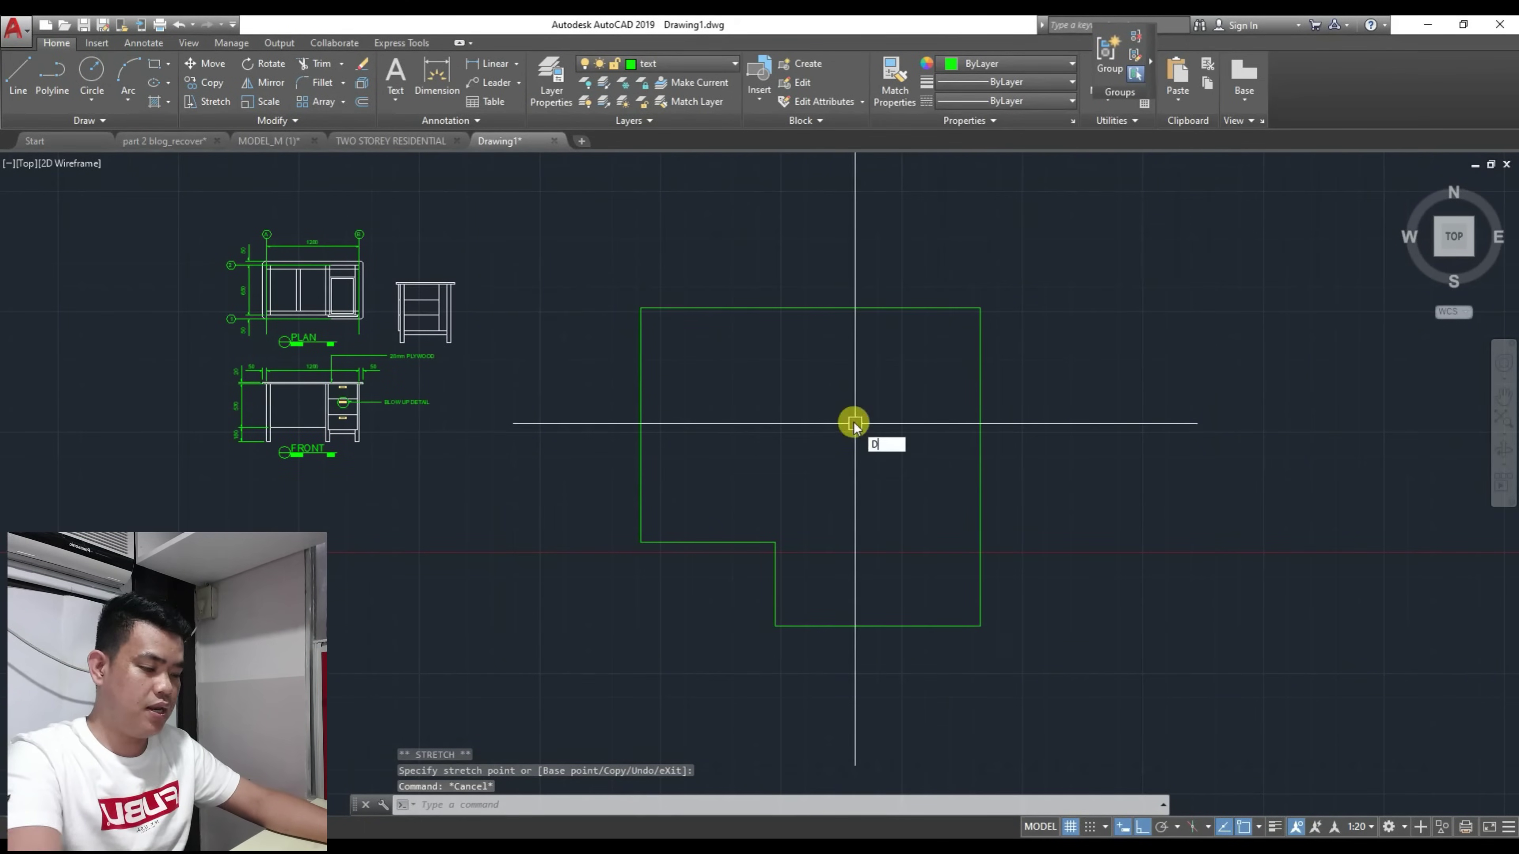
pyautogui.press('Return')
pyautogui.click(641, 308)
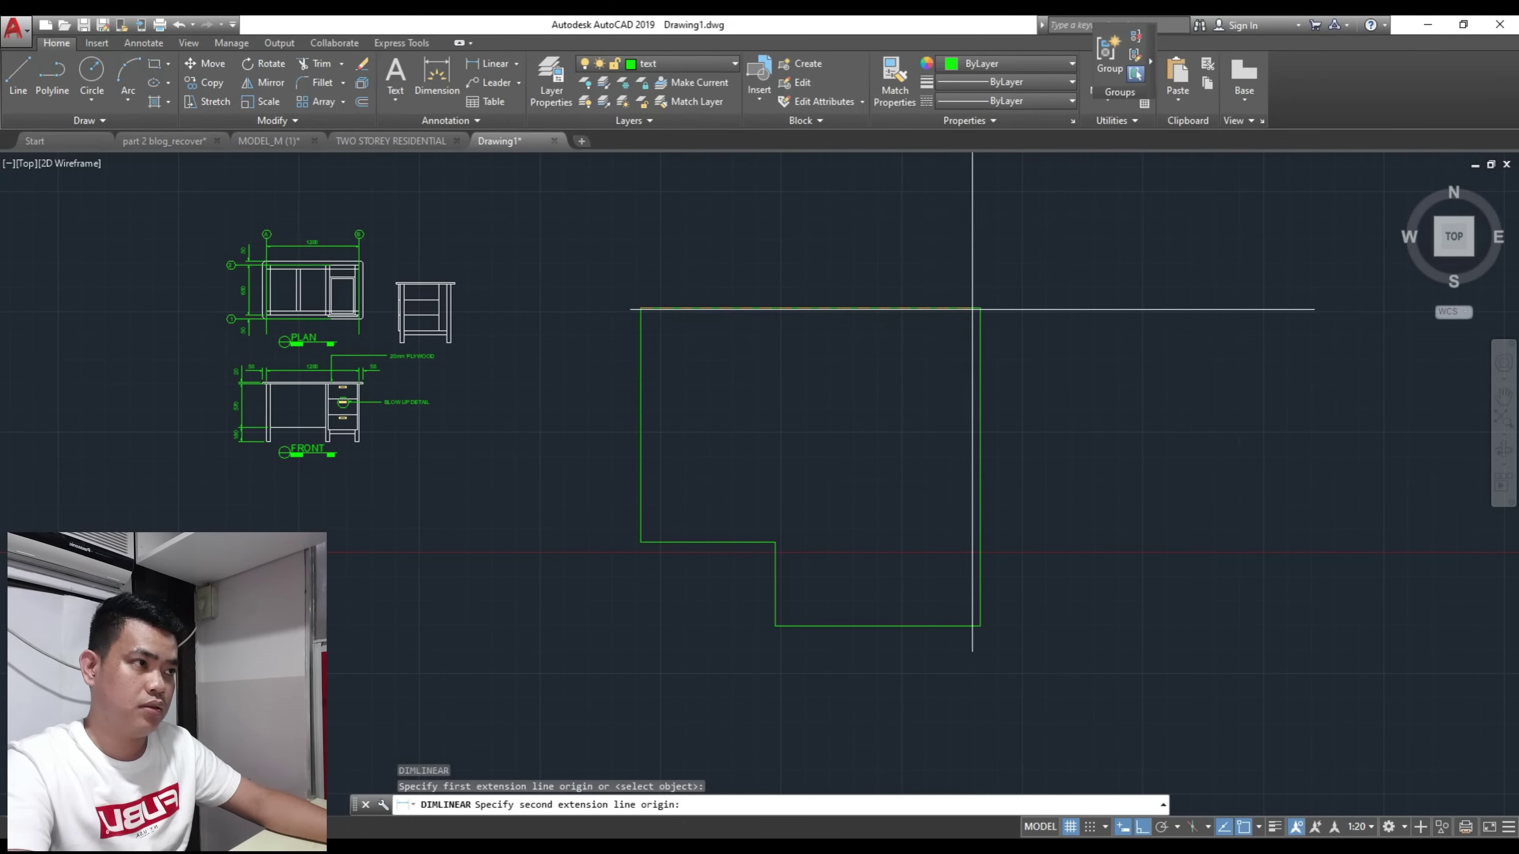
pyautogui.click(981, 308)
pyautogui.click(825, 281)
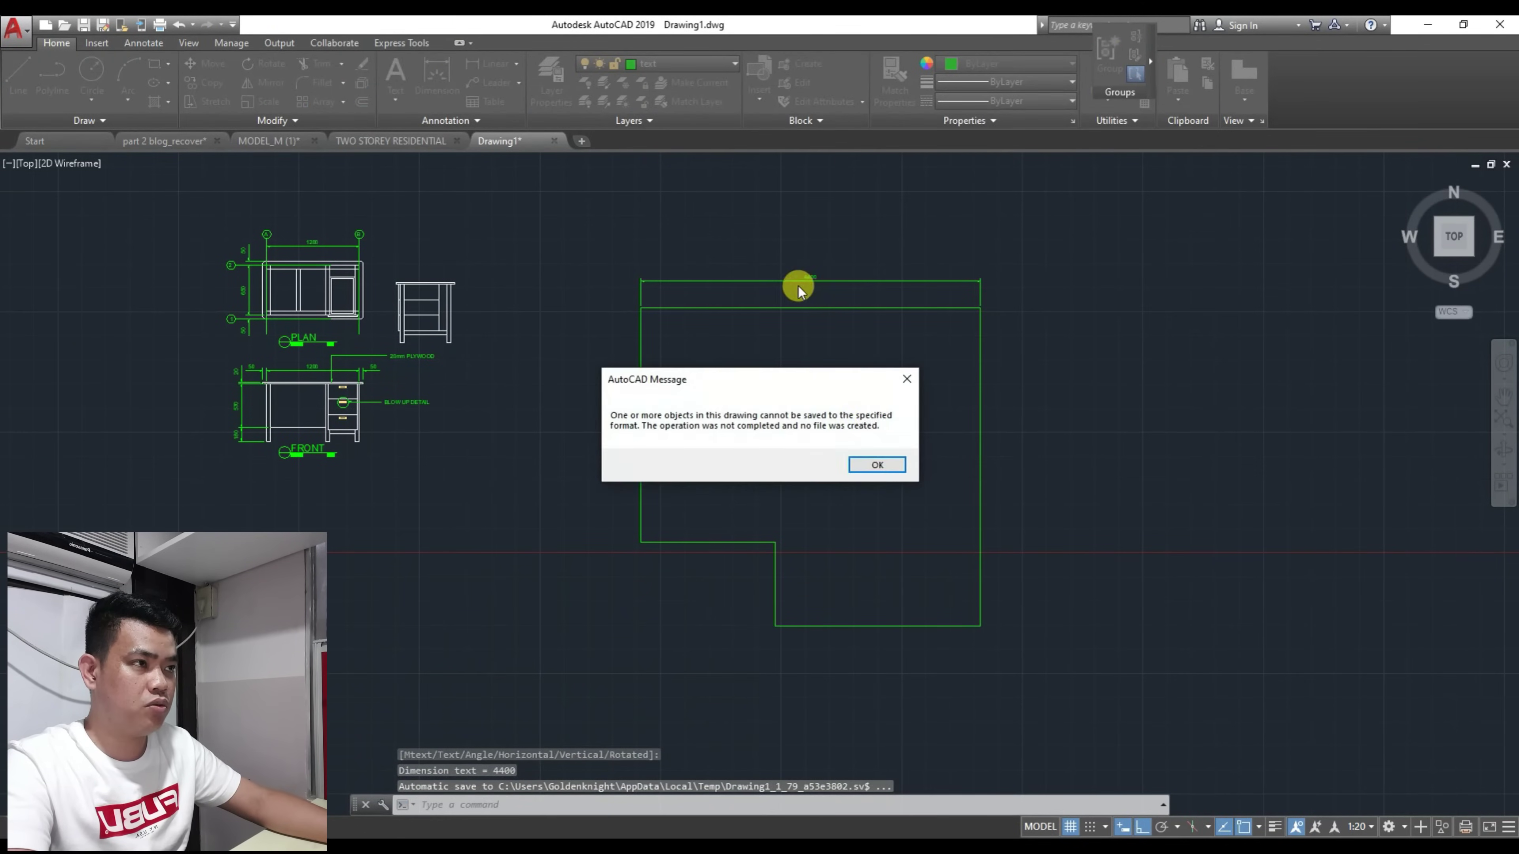
pyautogui.click(873, 461)
pyautogui.scroll(4, 817, 282)
pyautogui.scroll(1, 834, 323)
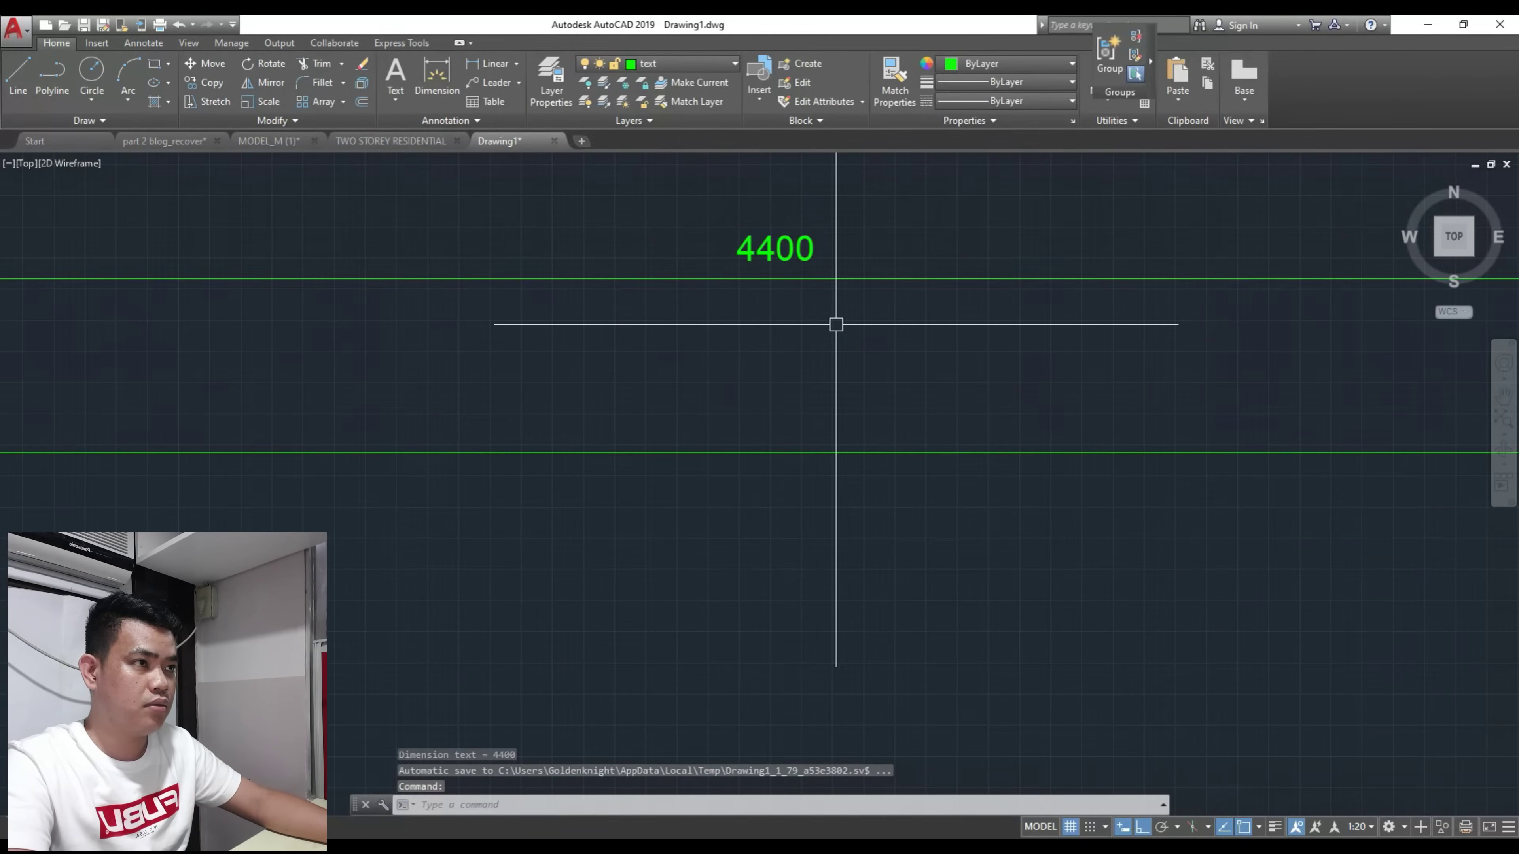
# Step: Delete the linear dimension above the outline's top edge
pyautogui.scroll(-4, 834, 323)
pyautogui.click(845, 322)
pyautogui.click(818, 390)
pyautogui.press('Delete')
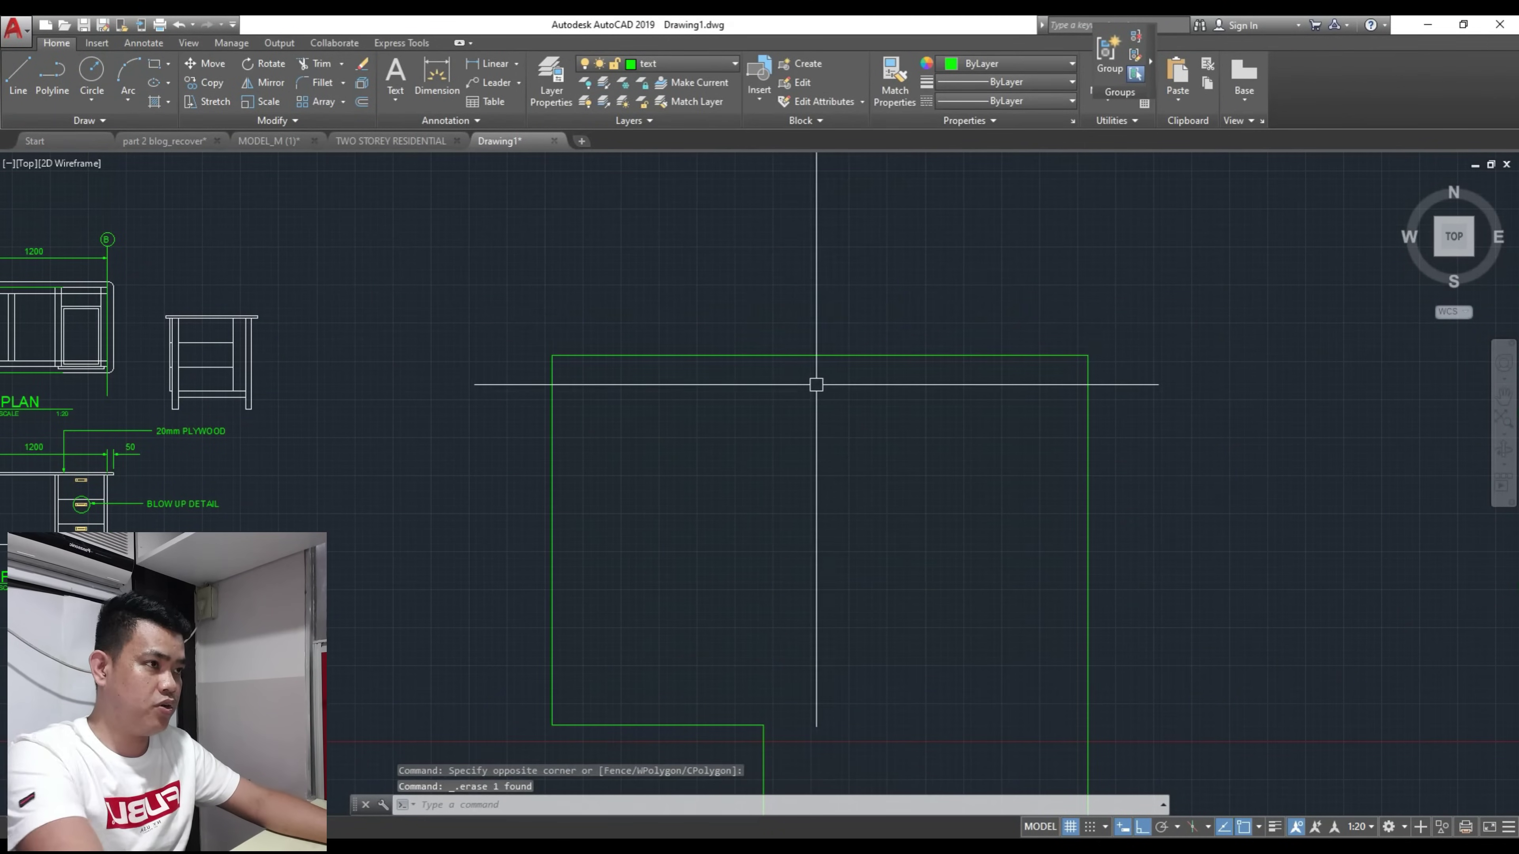
# Step: Set the annotation scale to 1:50 and add a linear dimension above the outline's top edge
pyautogui.click(1362, 827)
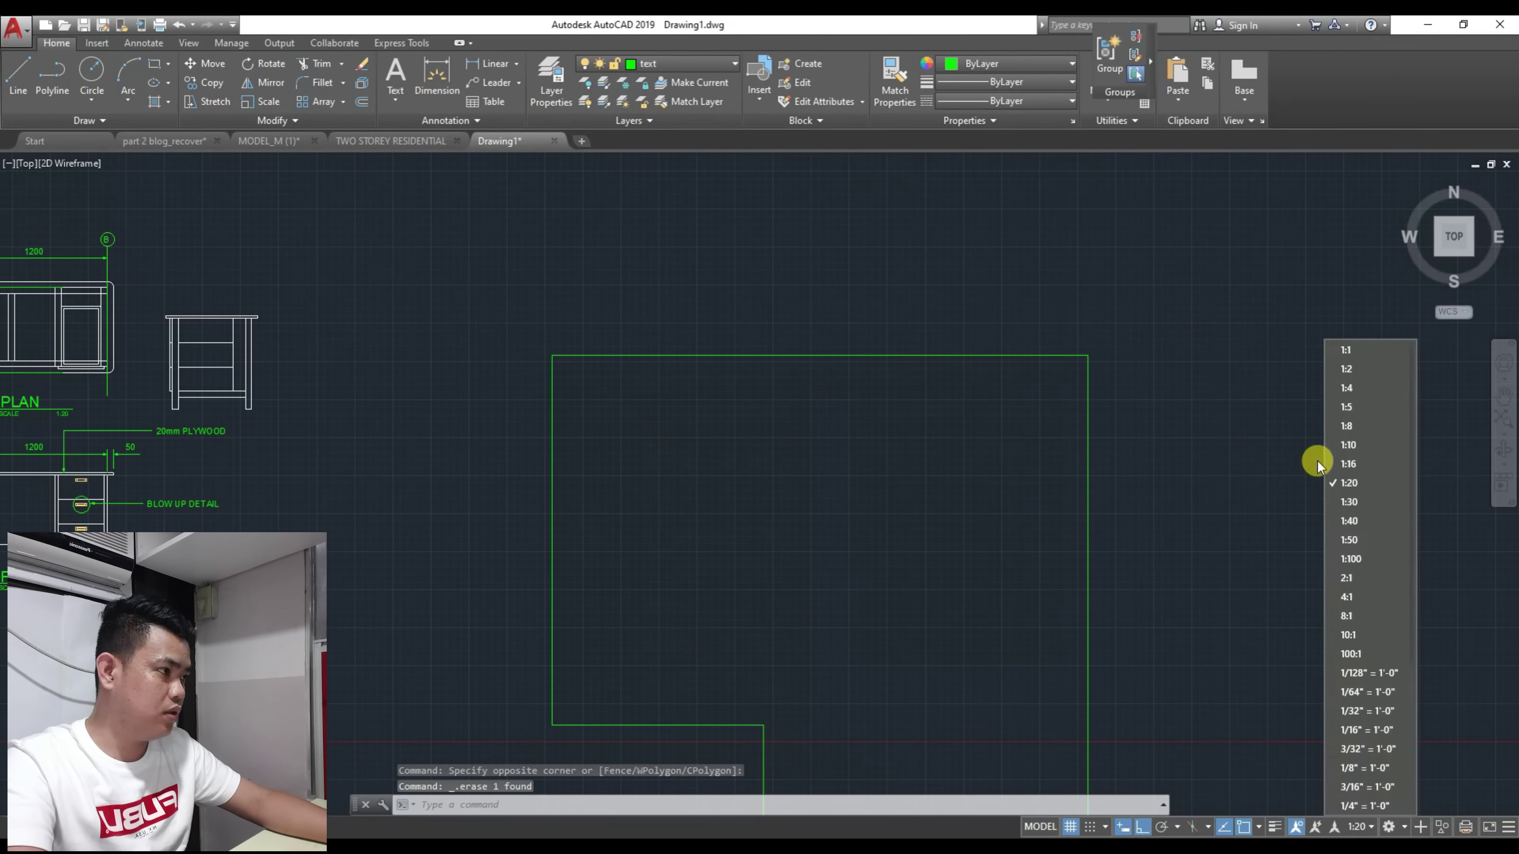
pyautogui.click(1346, 540)
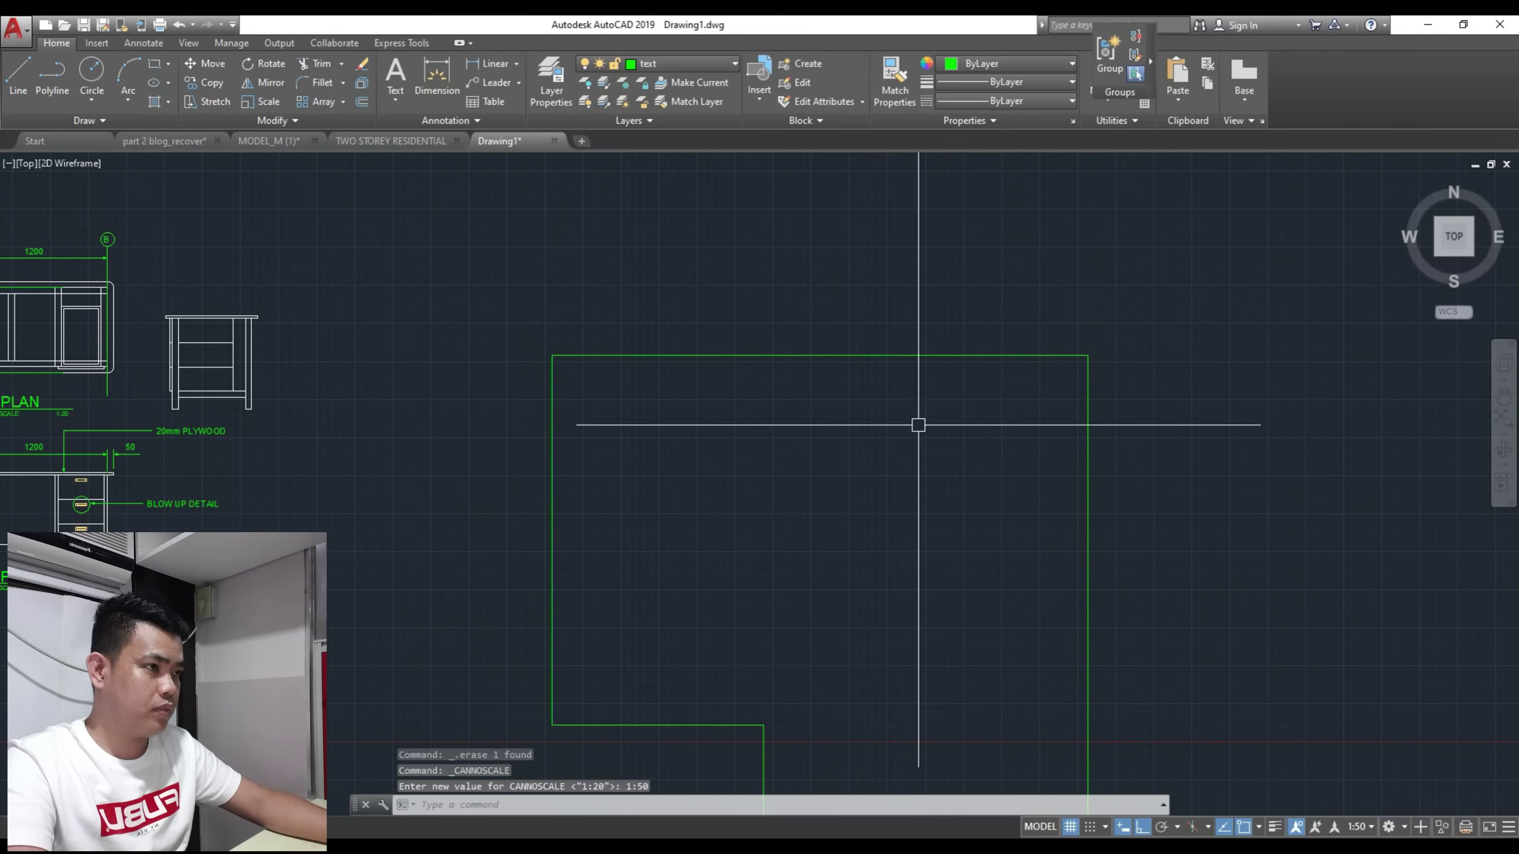
pyautogui.scroll(4, 916, 425)
pyautogui.scroll(-4, 804, 401)
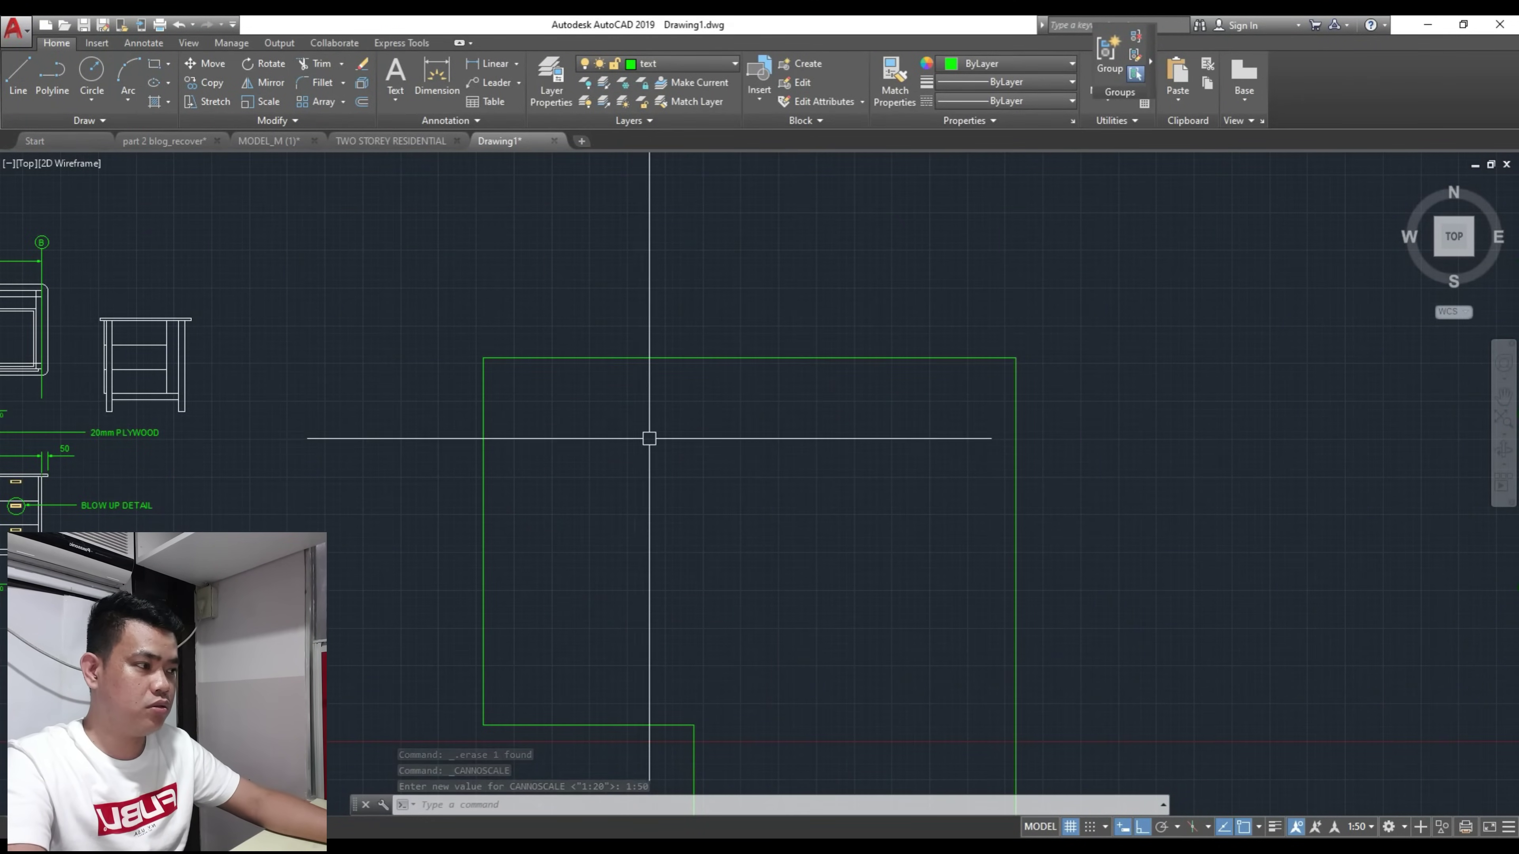
pyautogui.scroll(2, 648, 435)
pyautogui.moveTo(601, 393)
pyautogui.mouseDown(button='middle')
pyautogui.moveTo(607, 431)
pyautogui.moveTo(579, 411)
pyautogui.moveTo(601, 377)
pyautogui.mouseUp(button='middle')
pyautogui.write('DIM')
pyautogui.write('LI')
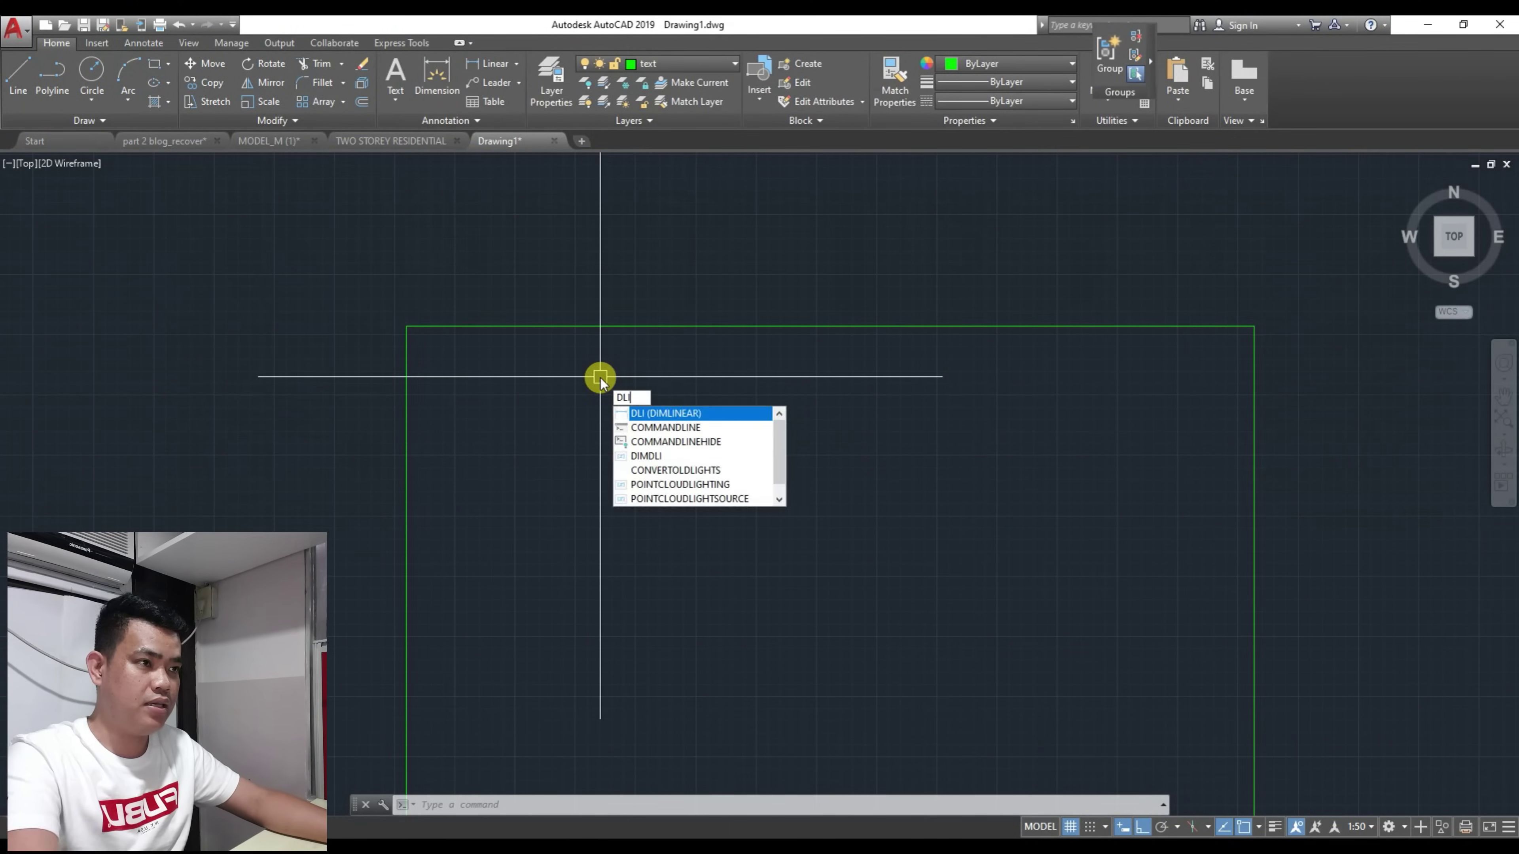
pyautogui.press('Return')
pyautogui.click(407, 326)
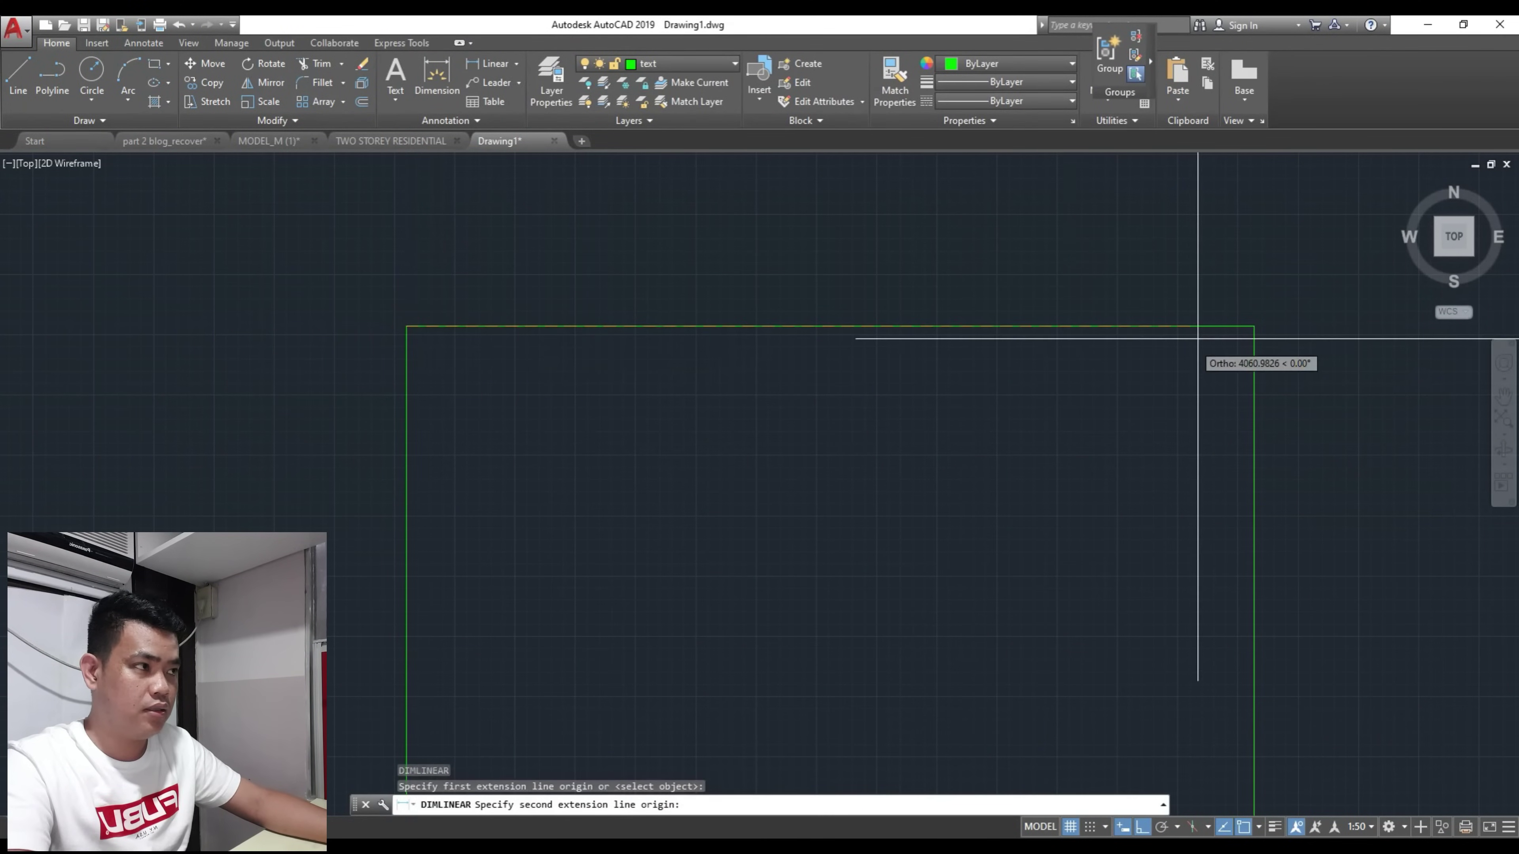
pyautogui.click(1255, 327)
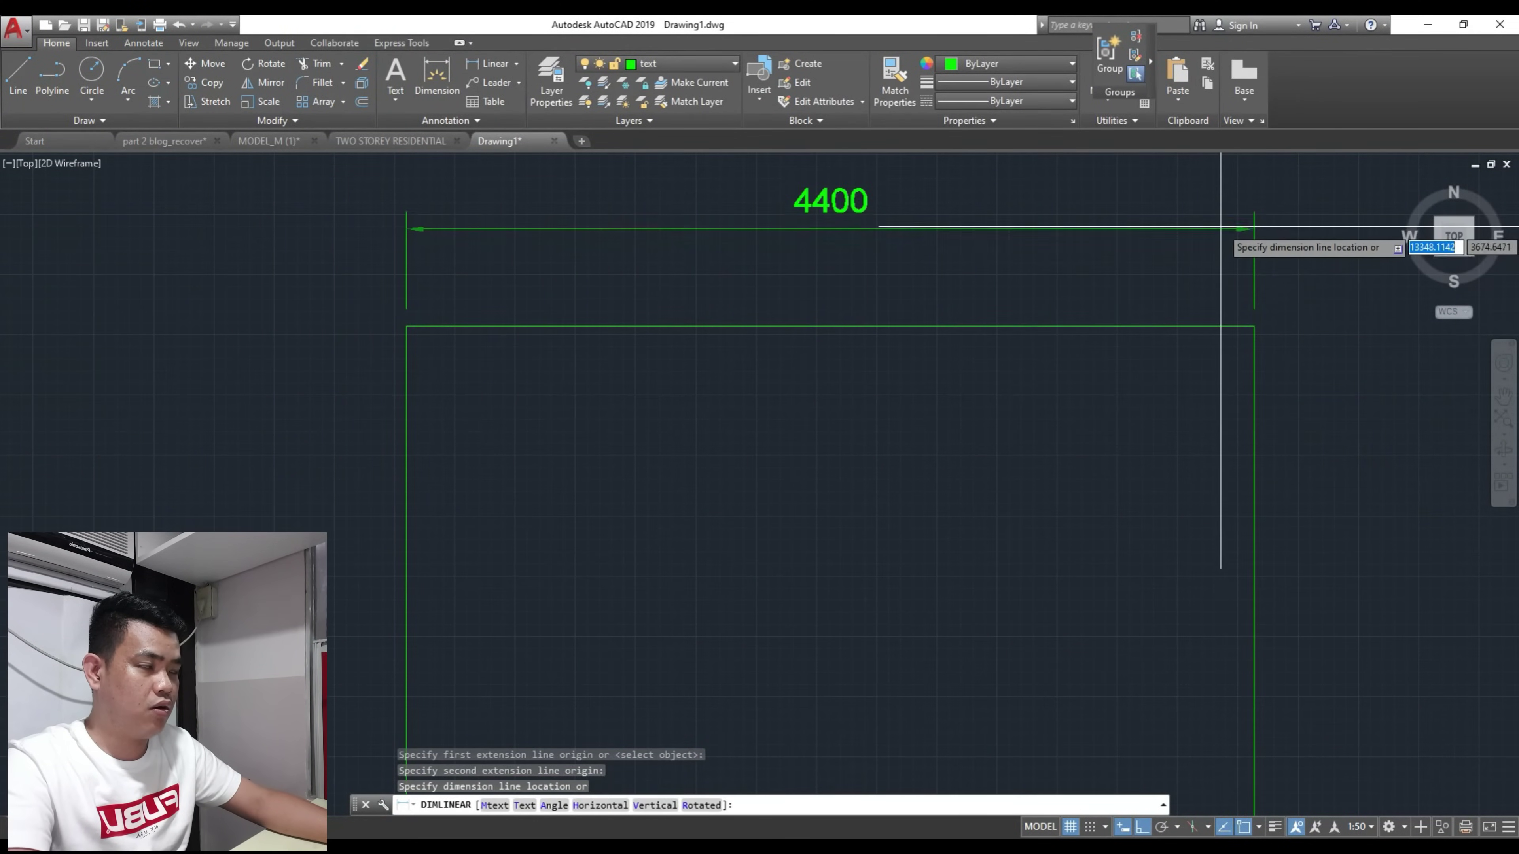
pyautogui.click(1237, 227)
# Step: Add a vertical linear dimension to the left of the outline's left edge
pyautogui.scroll(-4, 616, 355)
pyautogui.scroll(2, 622, 362)
pyautogui.write('DLI')
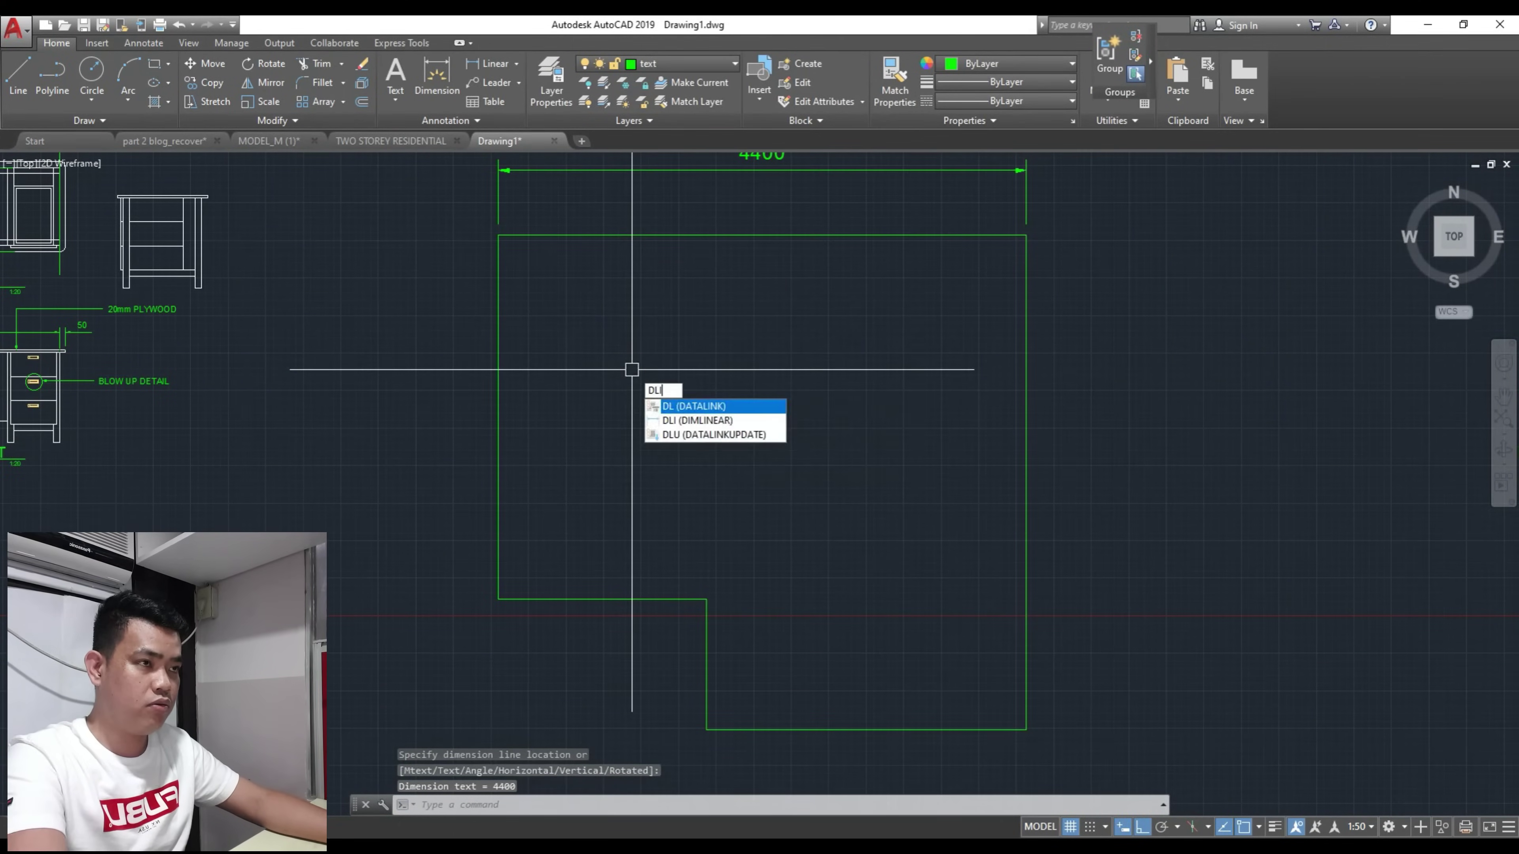
pyautogui.press('Return')
pyautogui.click(498, 236)
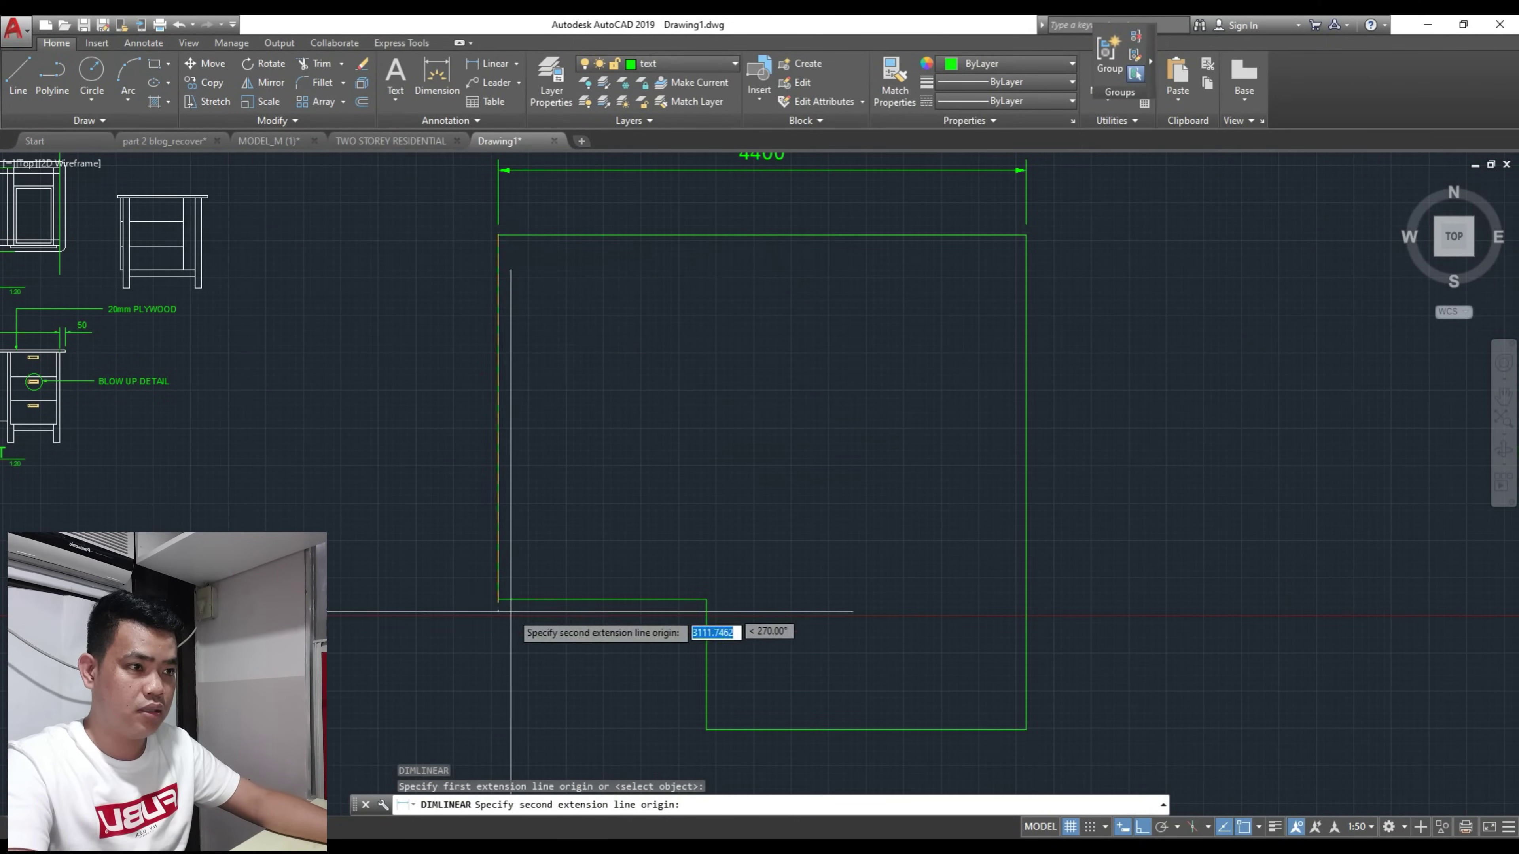
pyautogui.click(498, 599)
pyautogui.click(432, 599)
# Step: Dimension the notch's horizontal edge, placing the dimension line below the outline
pyautogui.moveTo(505, 628); pyautogui.dragTo(521, 525, button='middle')
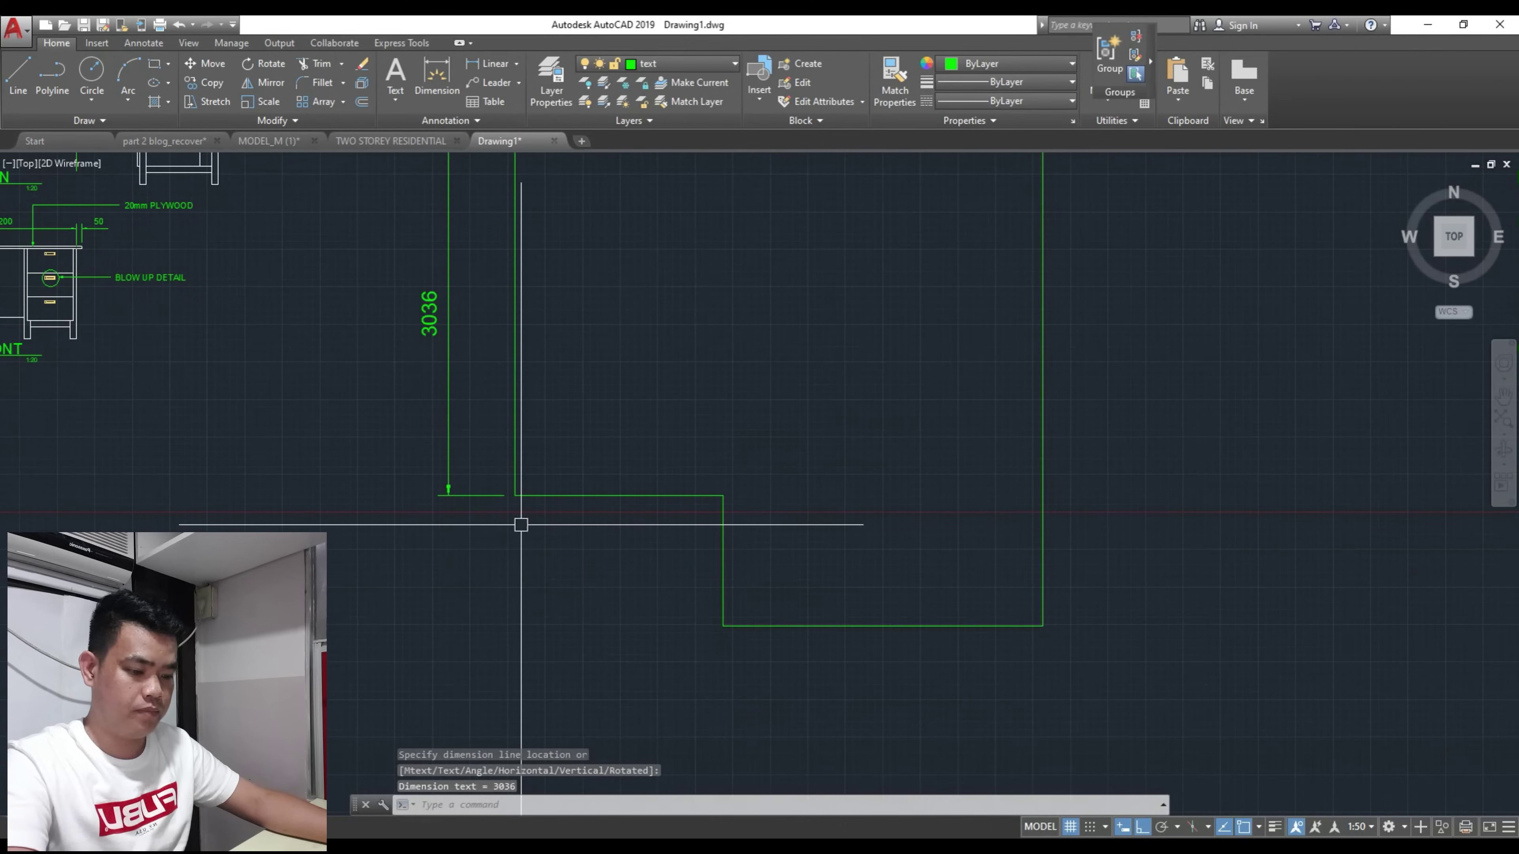
pyautogui.write('DIMLI')
pyautogui.press('Return')
pyautogui.click(514, 495)
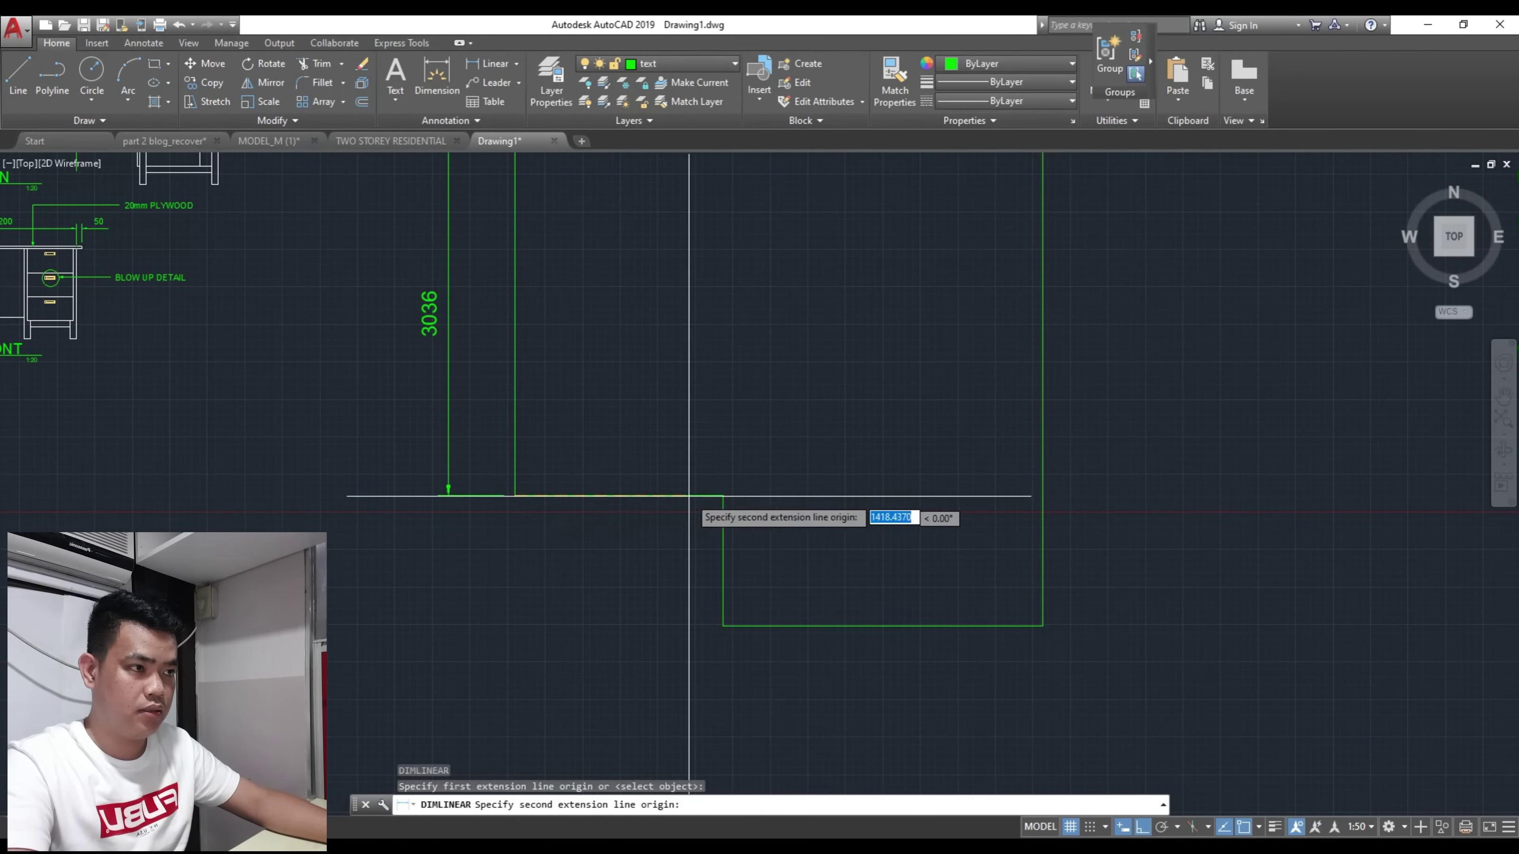
pyautogui.click(722, 496)
pyautogui.click(688, 676)
# Step: Dimension the outline's bottom edge, aligning the dimension line with the notch's dimension
pyautogui.moveTo(688, 676); pyautogui.dragTo(597, 593, button='middle')
pyautogui.write('DIMLI')
pyautogui.press('Return')
pyautogui.click(551, 560)
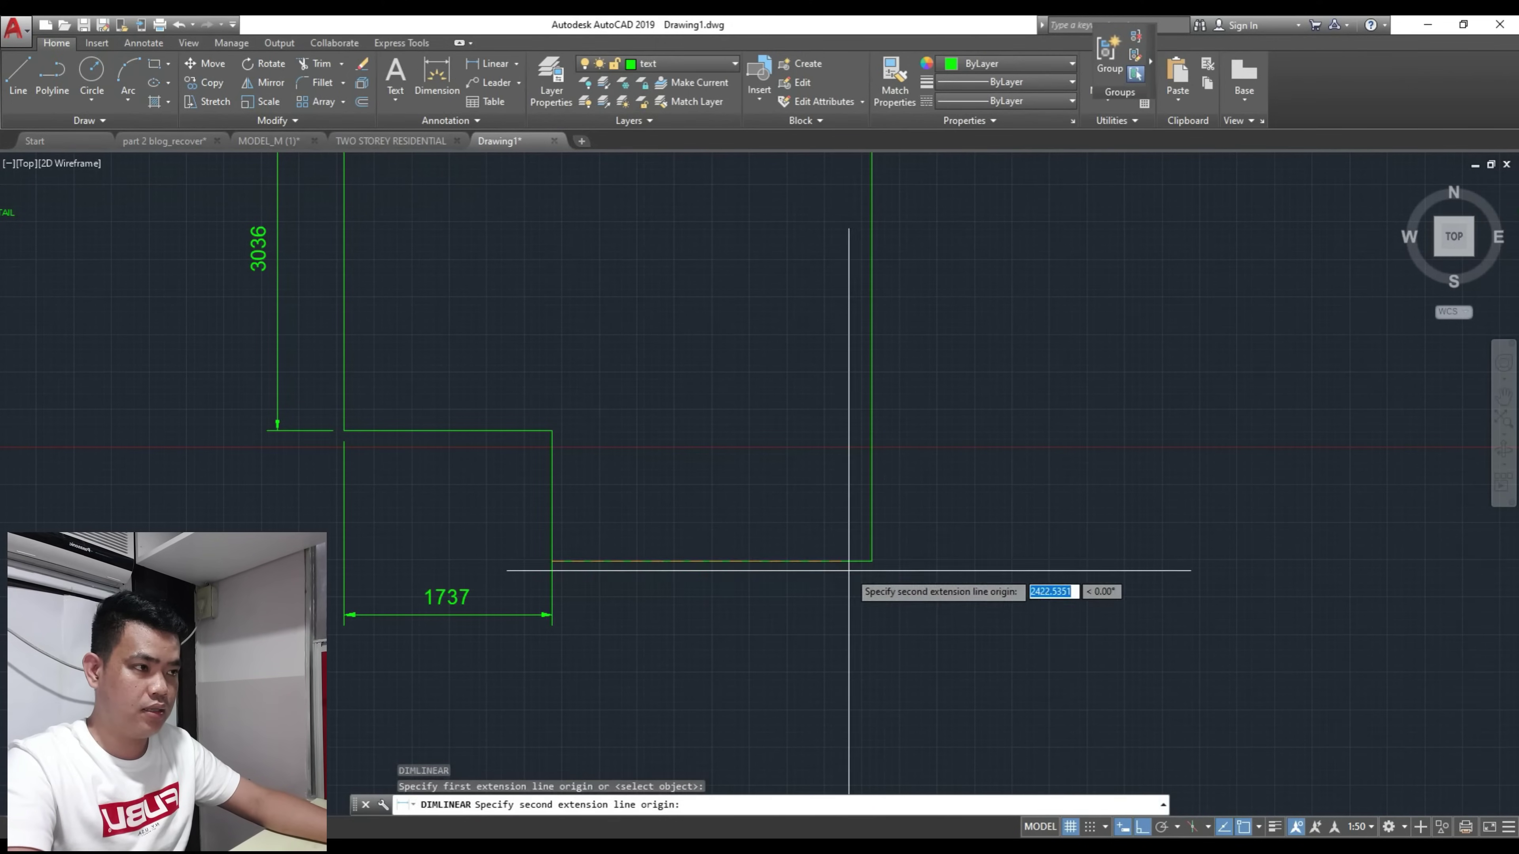
pyautogui.click(866, 559)
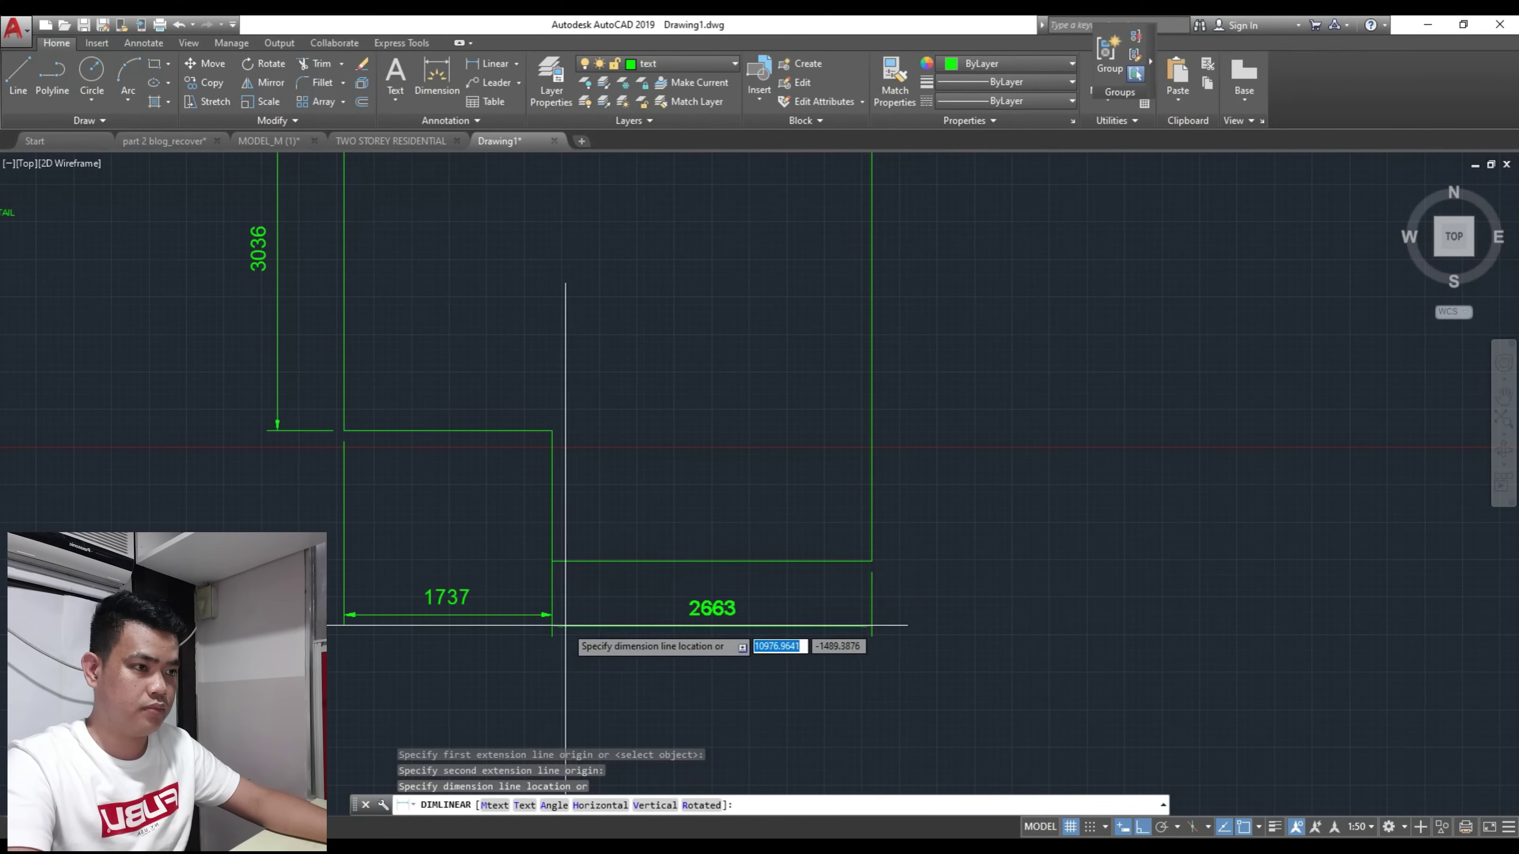
pyautogui.click(553, 614)
pyautogui.press('Escape')
# Step: Add a vertical linear dimension along the full height of the large outline's right edge, placed outside it
pyautogui.scroll(-2, 609, 591)
pyautogui.scroll(2, 790, 536)
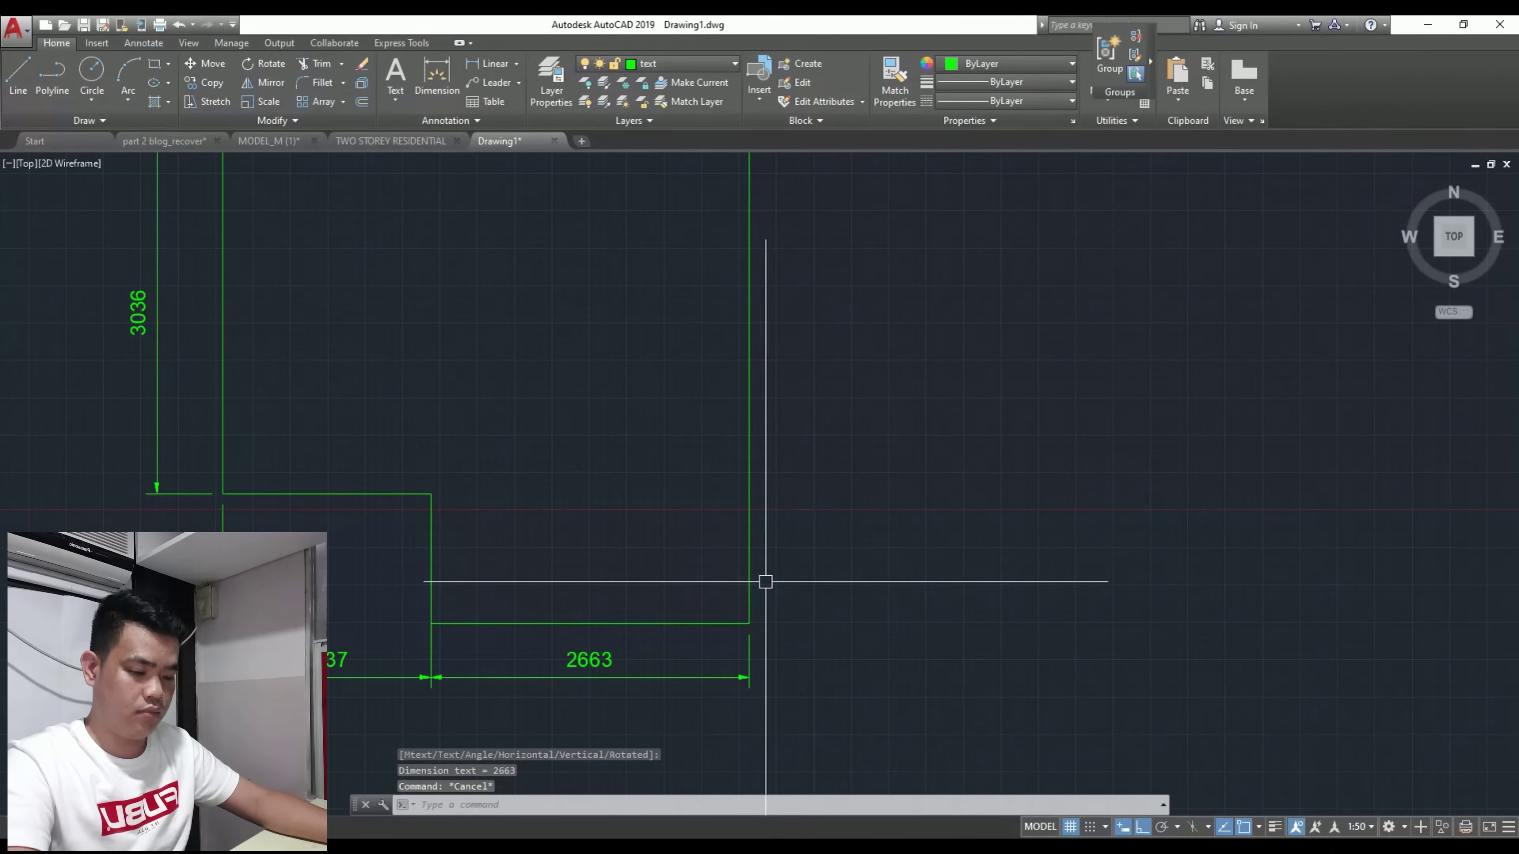
pyautogui.press('Return')
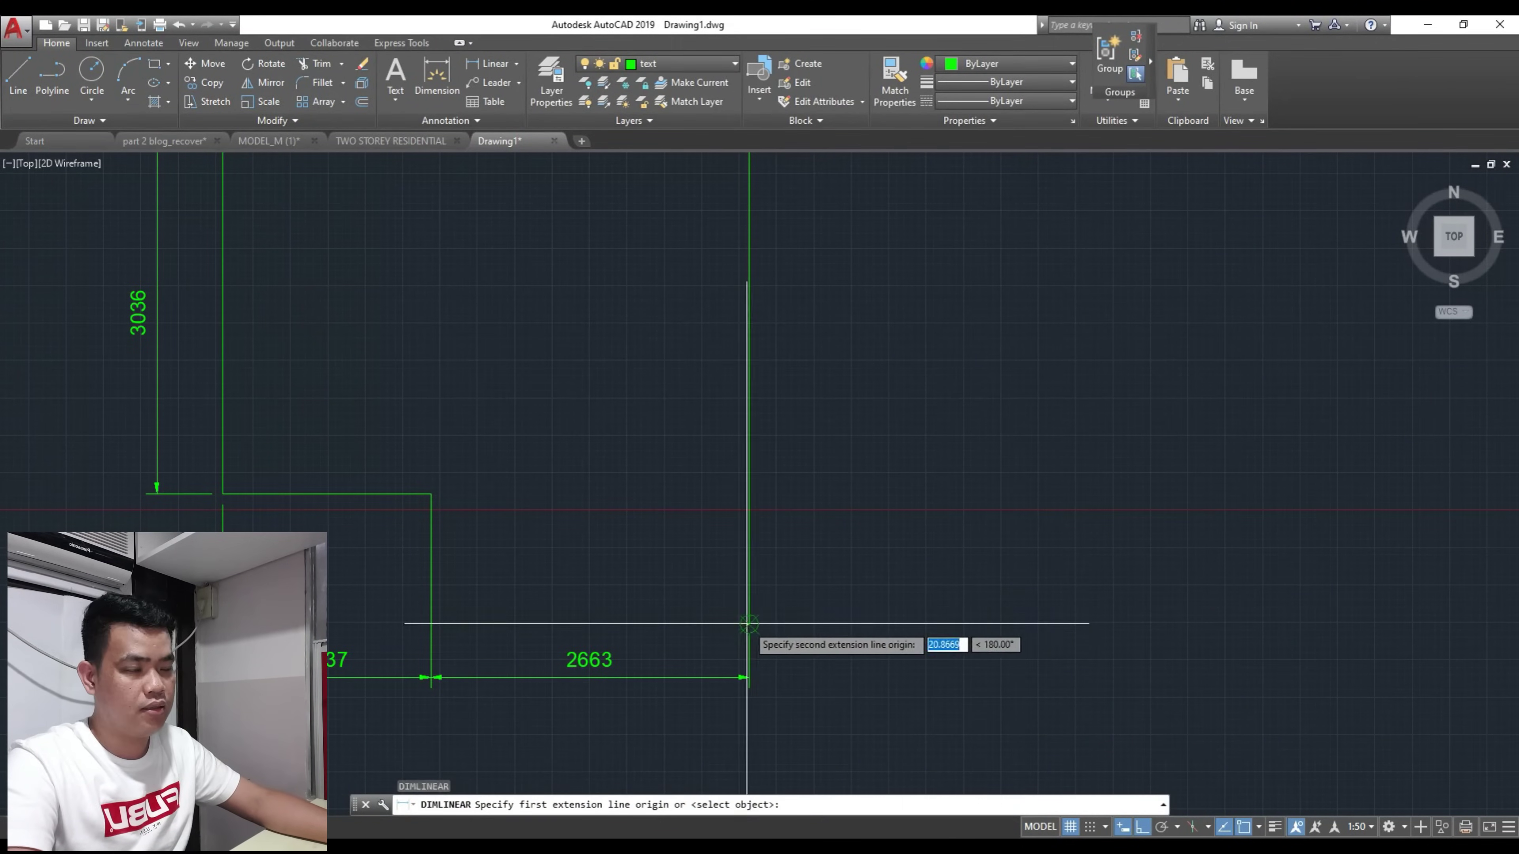
pyautogui.scroll(-2, 745, 389)
pyautogui.moveTo(745, 389); pyautogui.dragTo(746, 503, button='middle')
pyautogui.click(733, 299)
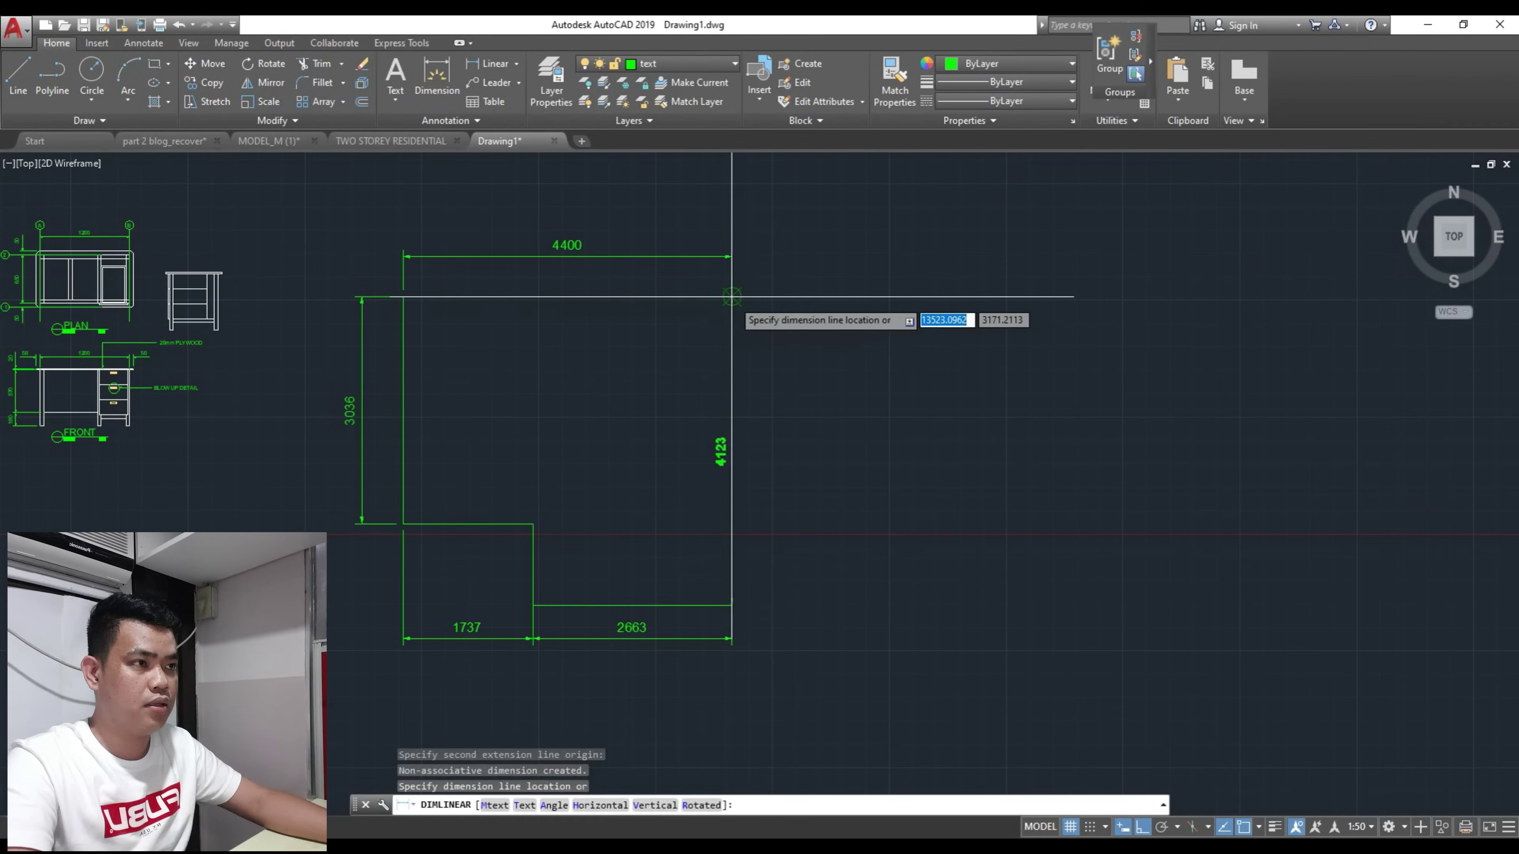
pyautogui.click(796, 315)
pyautogui.scroll(2, 818, 635)
pyautogui.scroll(-2, 772, 649)
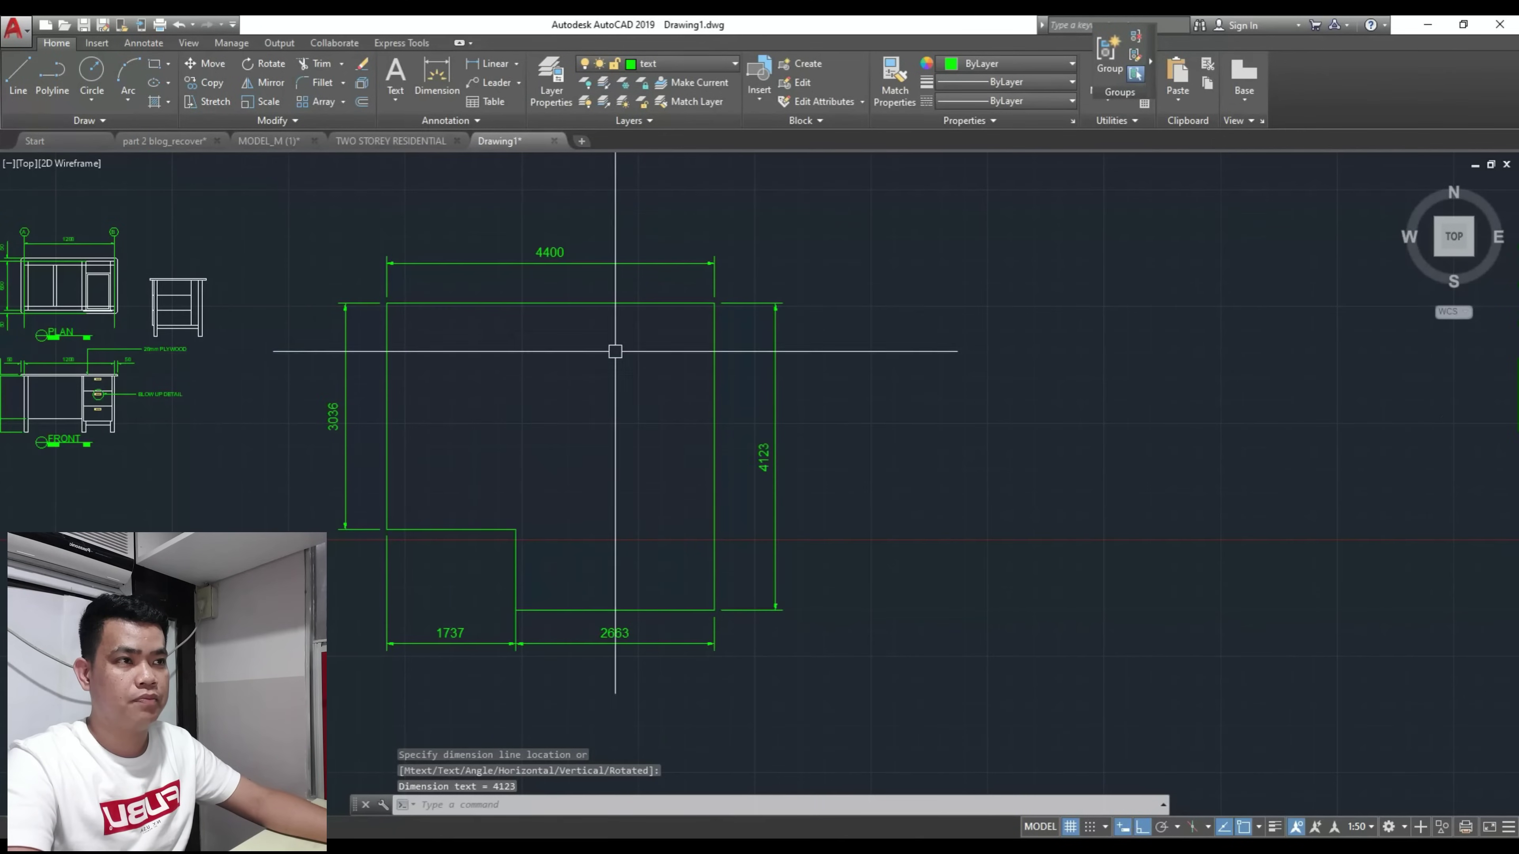
pyautogui.moveTo(813, 509); pyautogui.dragTo(697, 477, button='middle')
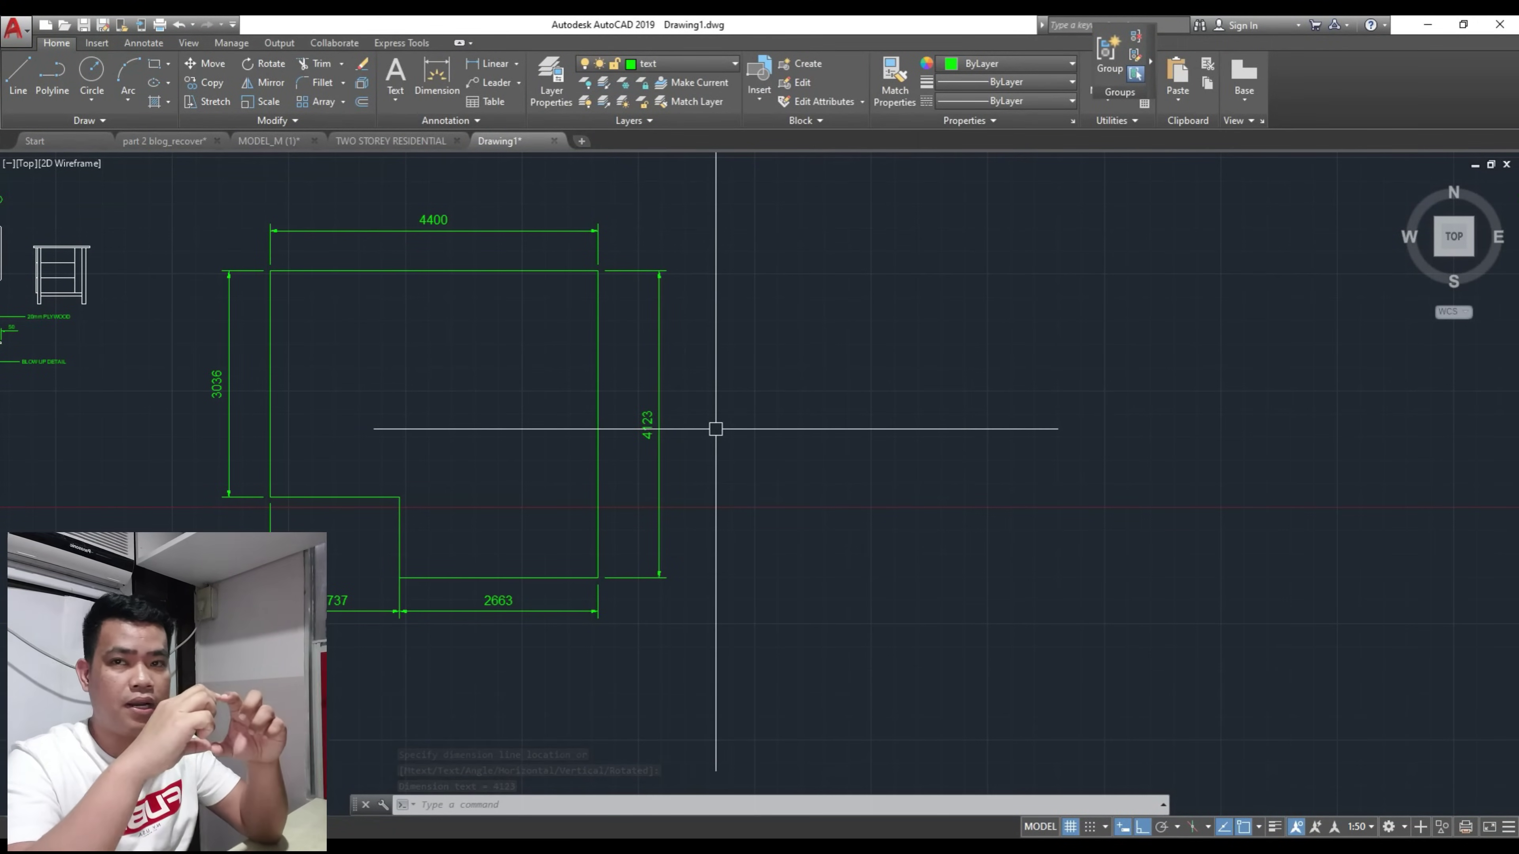
# Step: Sketch a small stepped outline beside the large one, about 831 tall with a 569 top edge and a 406 bottom edge
pyautogui.scroll(2, 732, 446)
pyautogui.moveTo(743, 448); pyautogui.dragTo(658, 416, button='middle')
pyautogui.write('l')
pyautogui.press('Return')
pyautogui.click(755, 453)
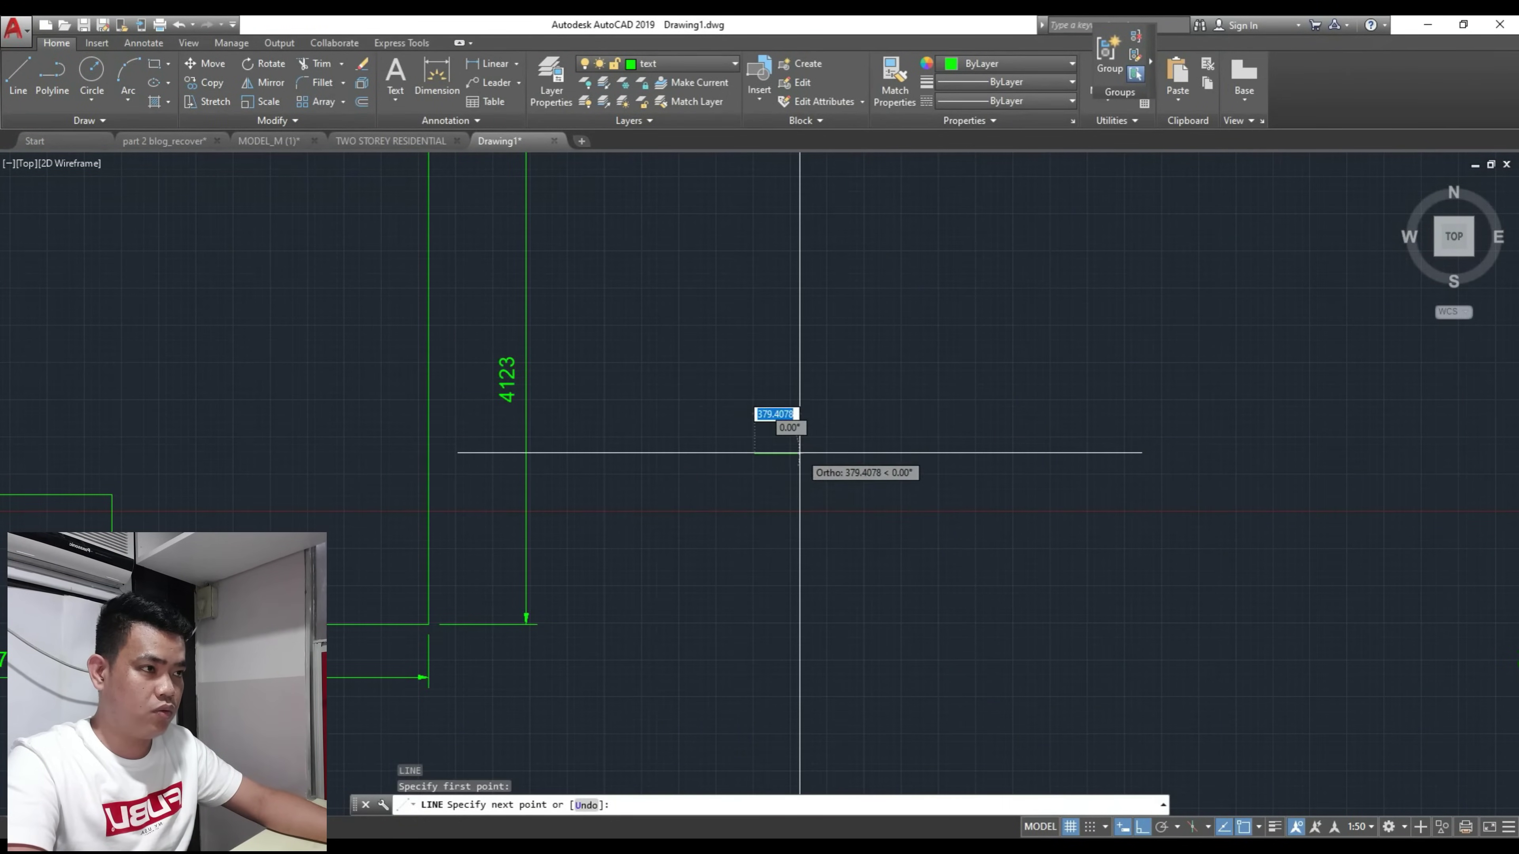
pyautogui.click(799, 454)
pyautogui.click(799, 503)
pyautogui.click(762, 503)
pyautogui.click(762, 527)
pyautogui.click(714, 519)
pyautogui.scroll(2, 787, 441)
pyautogui.click(777, 421)
pyautogui.click(775, 427)
pyautogui.click(774, 462)
pyautogui.scroll(2, 747, 462)
# Step: Trim the line end that overhangs inside the small outline at its upper step
pyautogui.press('Escape')
pyautogui.press('Escape')
pyautogui.press('Escape')
pyautogui.write('tr')
pyautogui.press('Return')
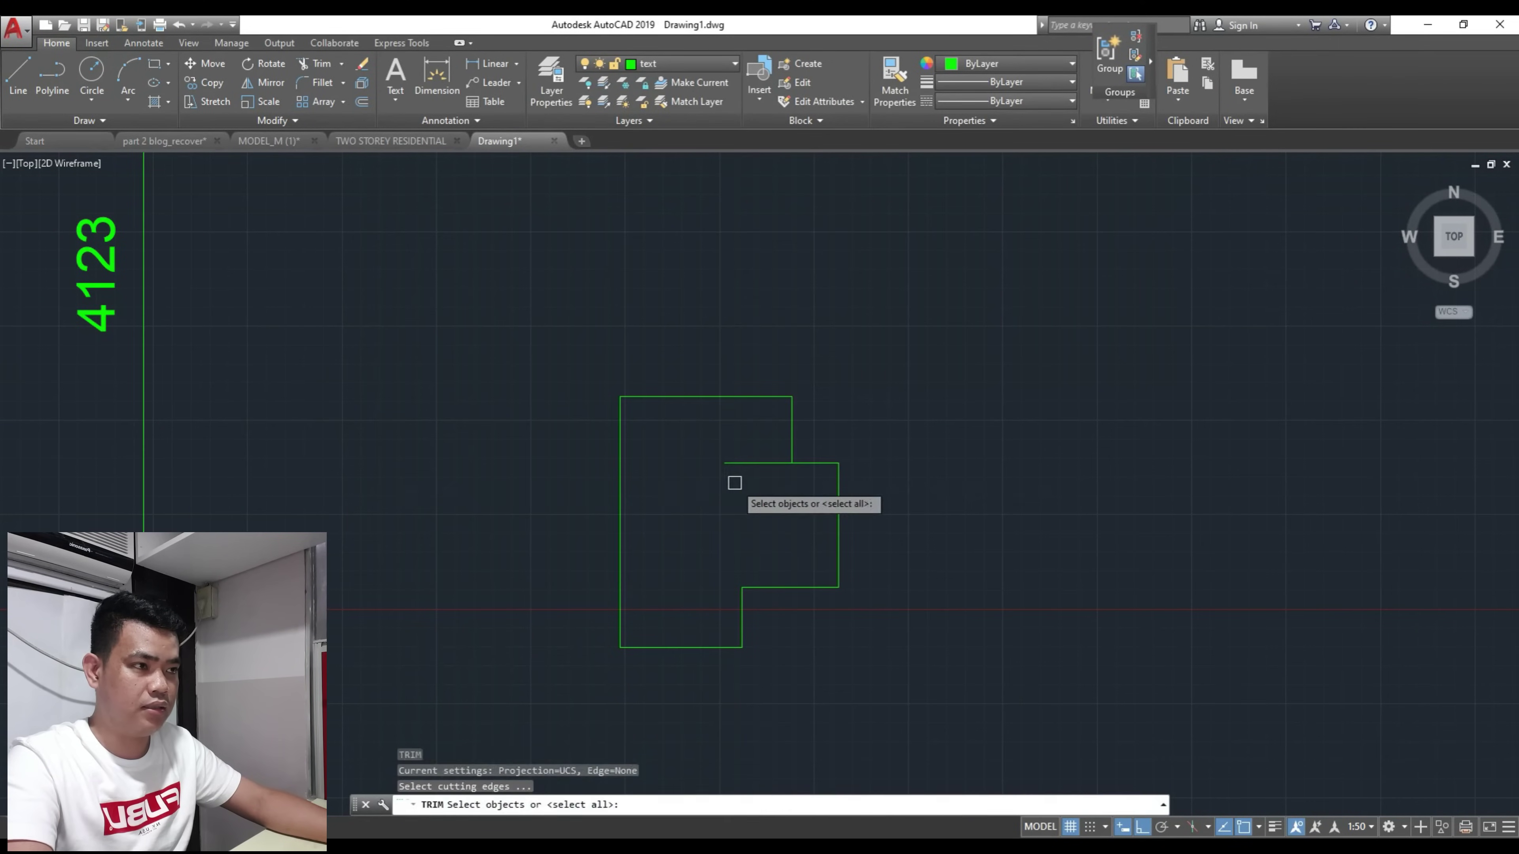
pyautogui.press('Return')
pyautogui.click(745, 470)
pyautogui.scroll(4, 736, 518)
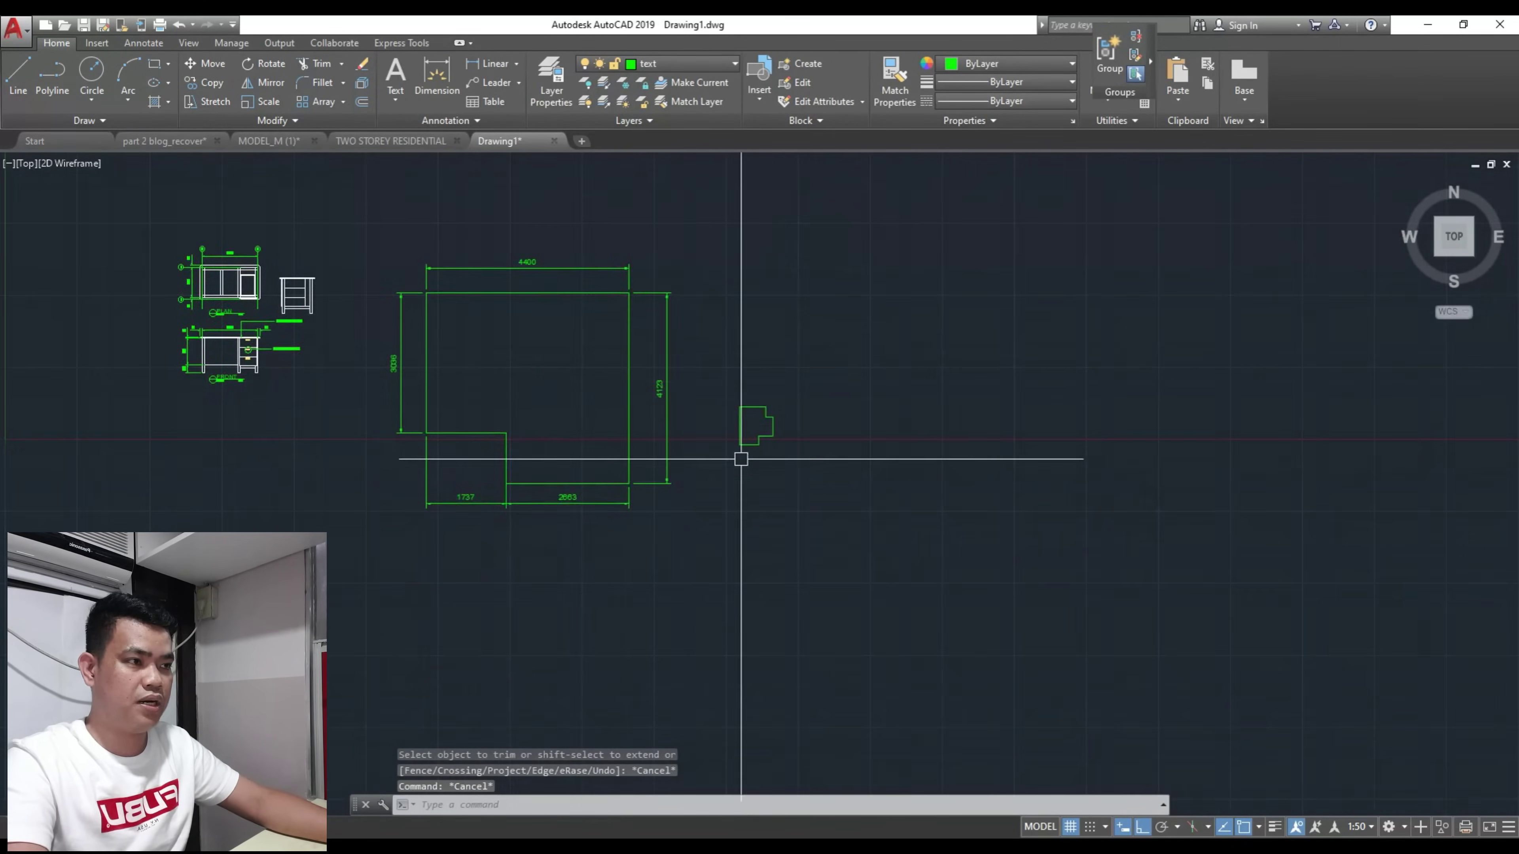
# Step: Try the 1:5 annotation scale with a linear dimension above the small outline's top edge, and erase that dimension
pyautogui.scroll(-2, 726, 431)
pyautogui.scroll(1, 753, 434)
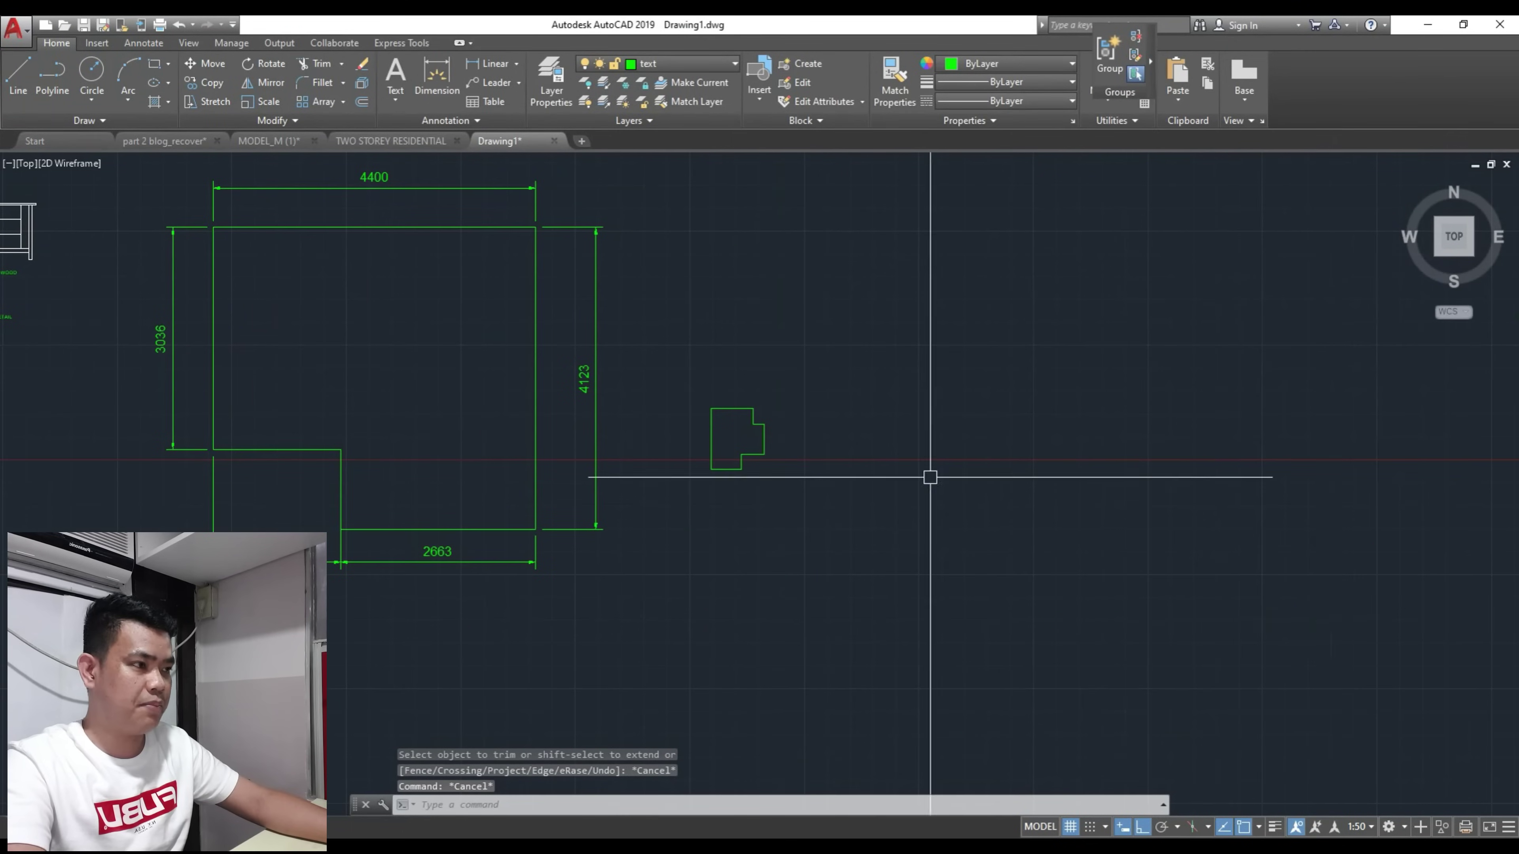
pyautogui.click(1356, 828)
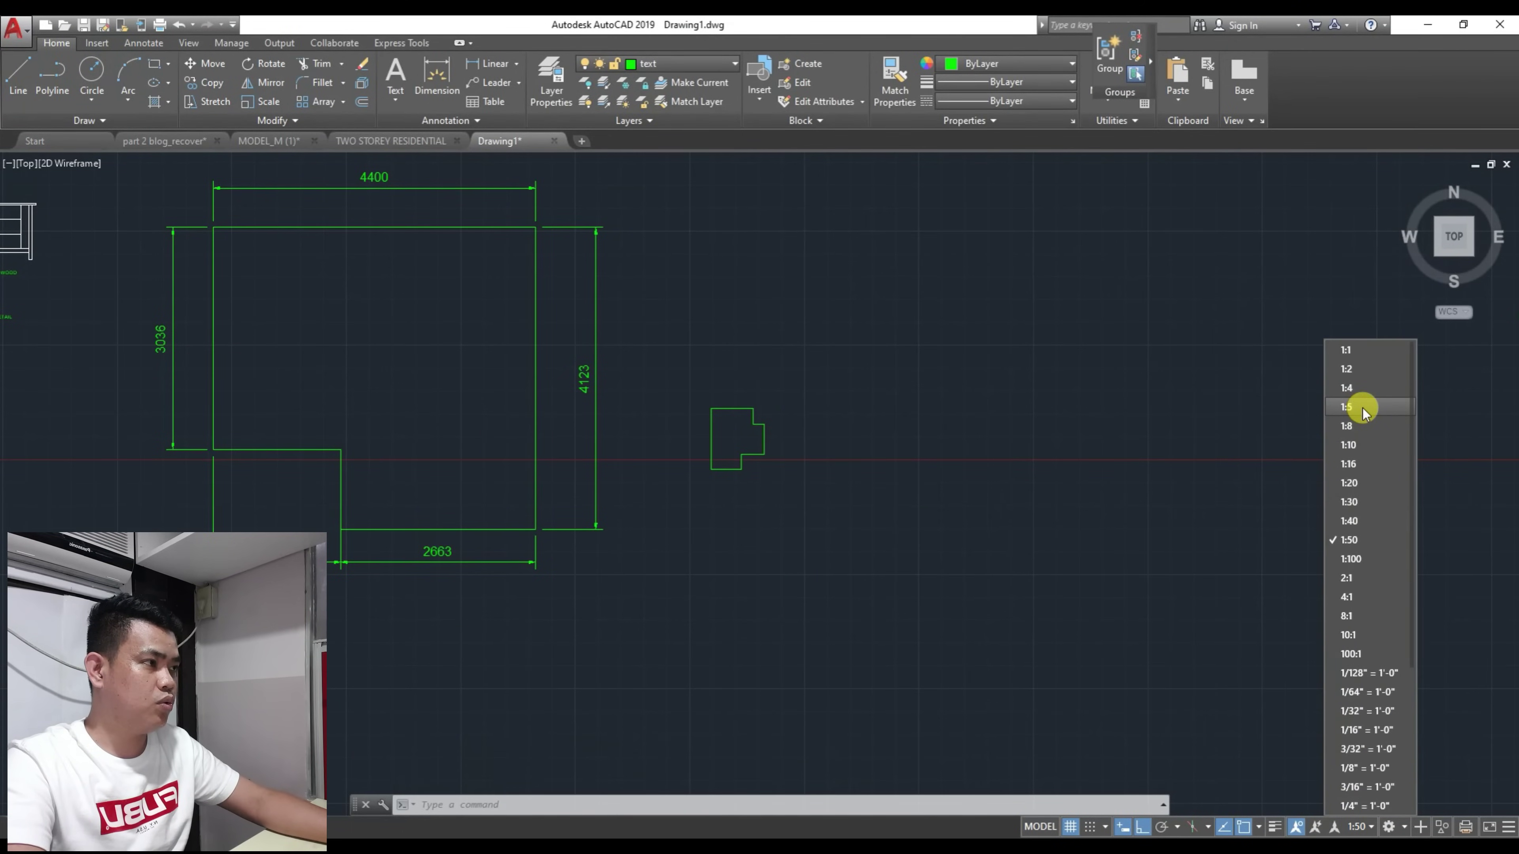
pyautogui.click(1363, 412)
pyautogui.scroll(6, 781, 449)
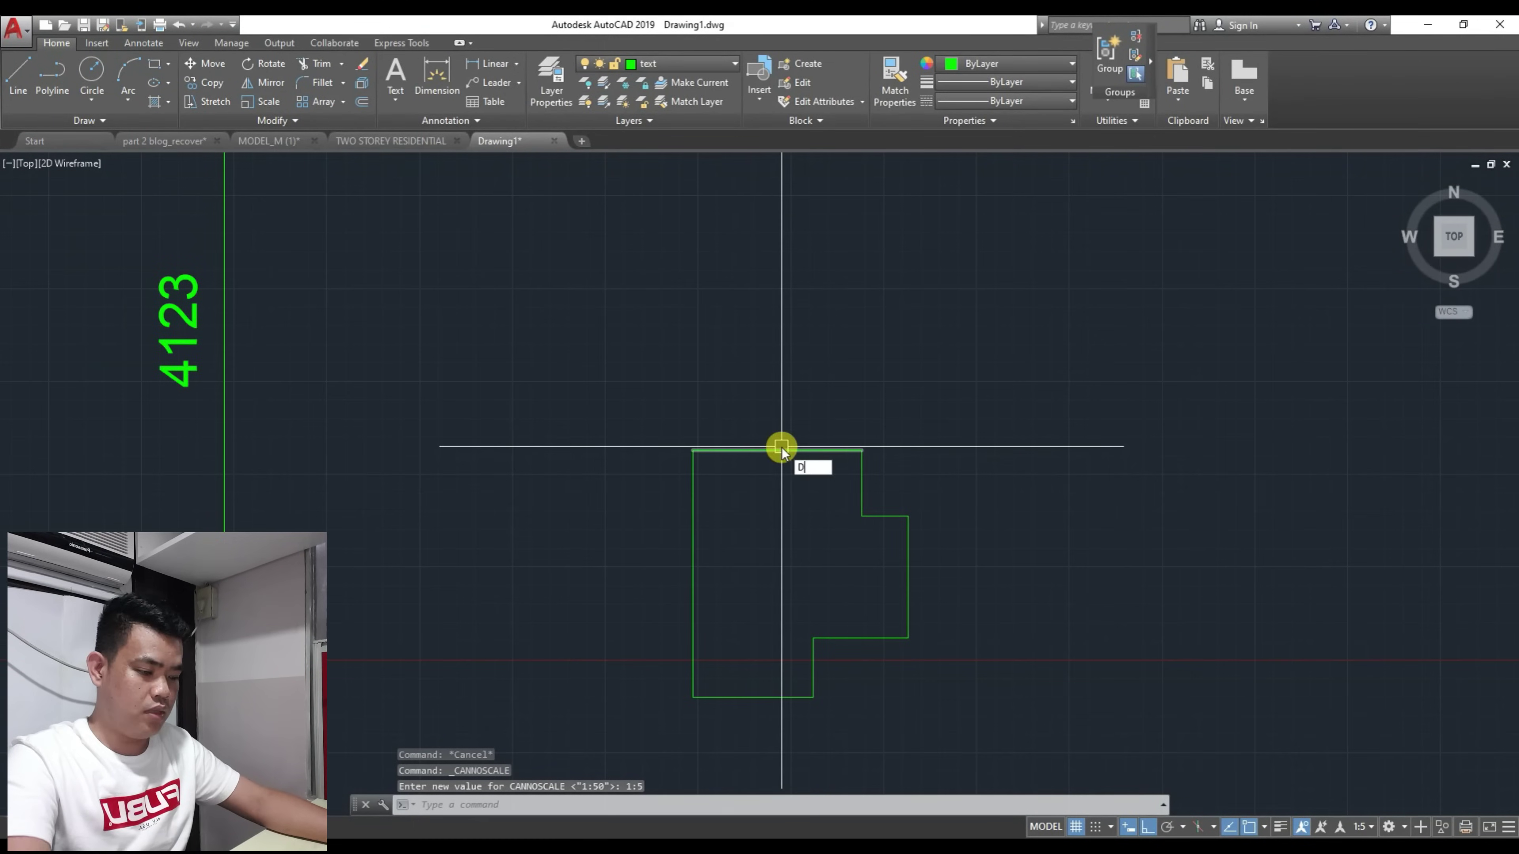
pyautogui.press('Return')
pyautogui.click(692, 451)
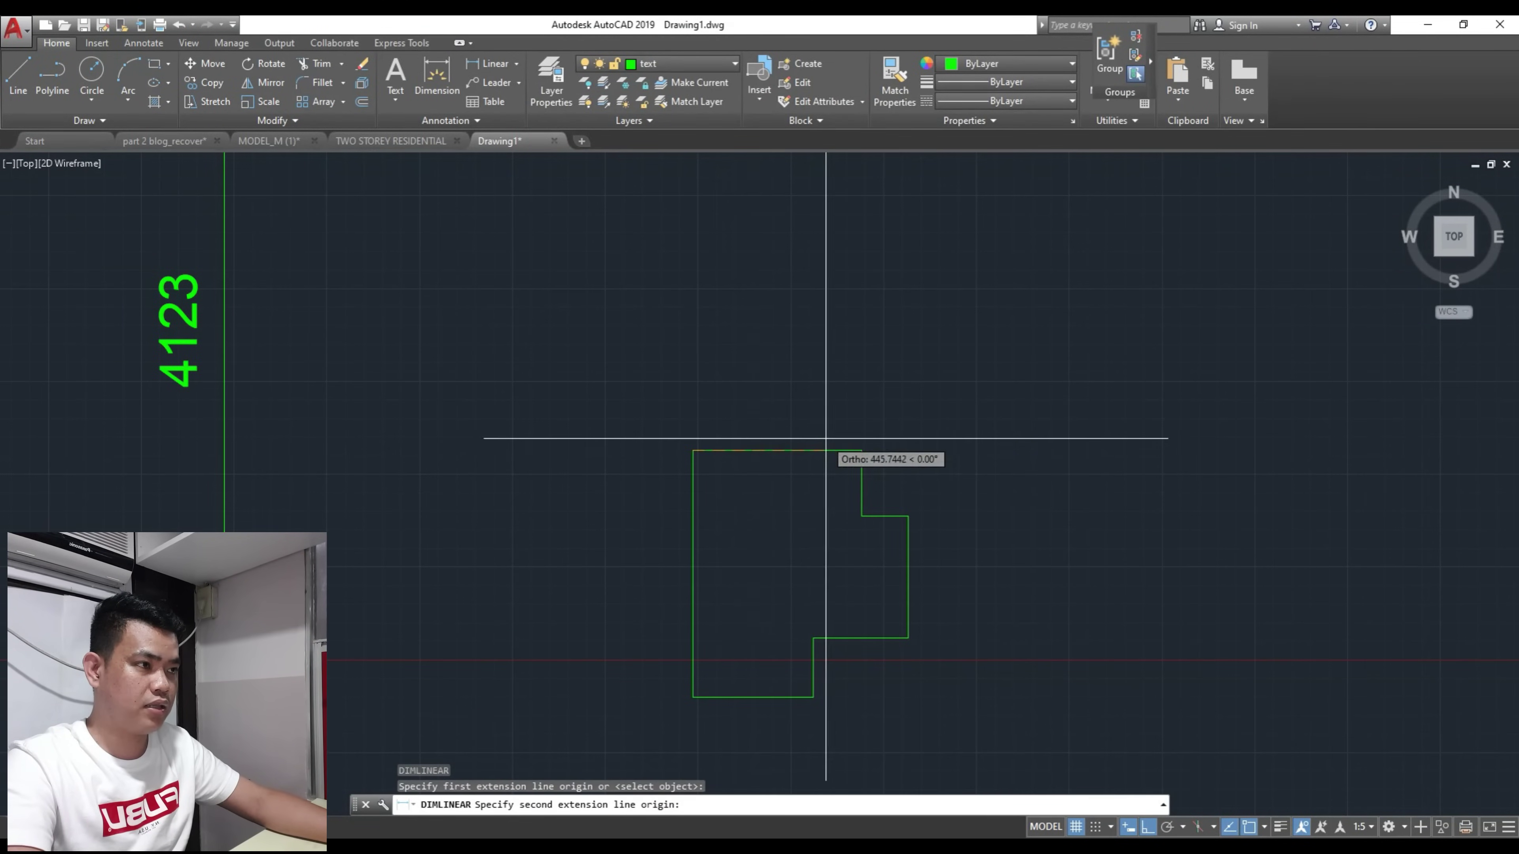
pyautogui.click(856, 450)
pyautogui.click(867, 424)
pyautogui.scroll(4, 781, 441)
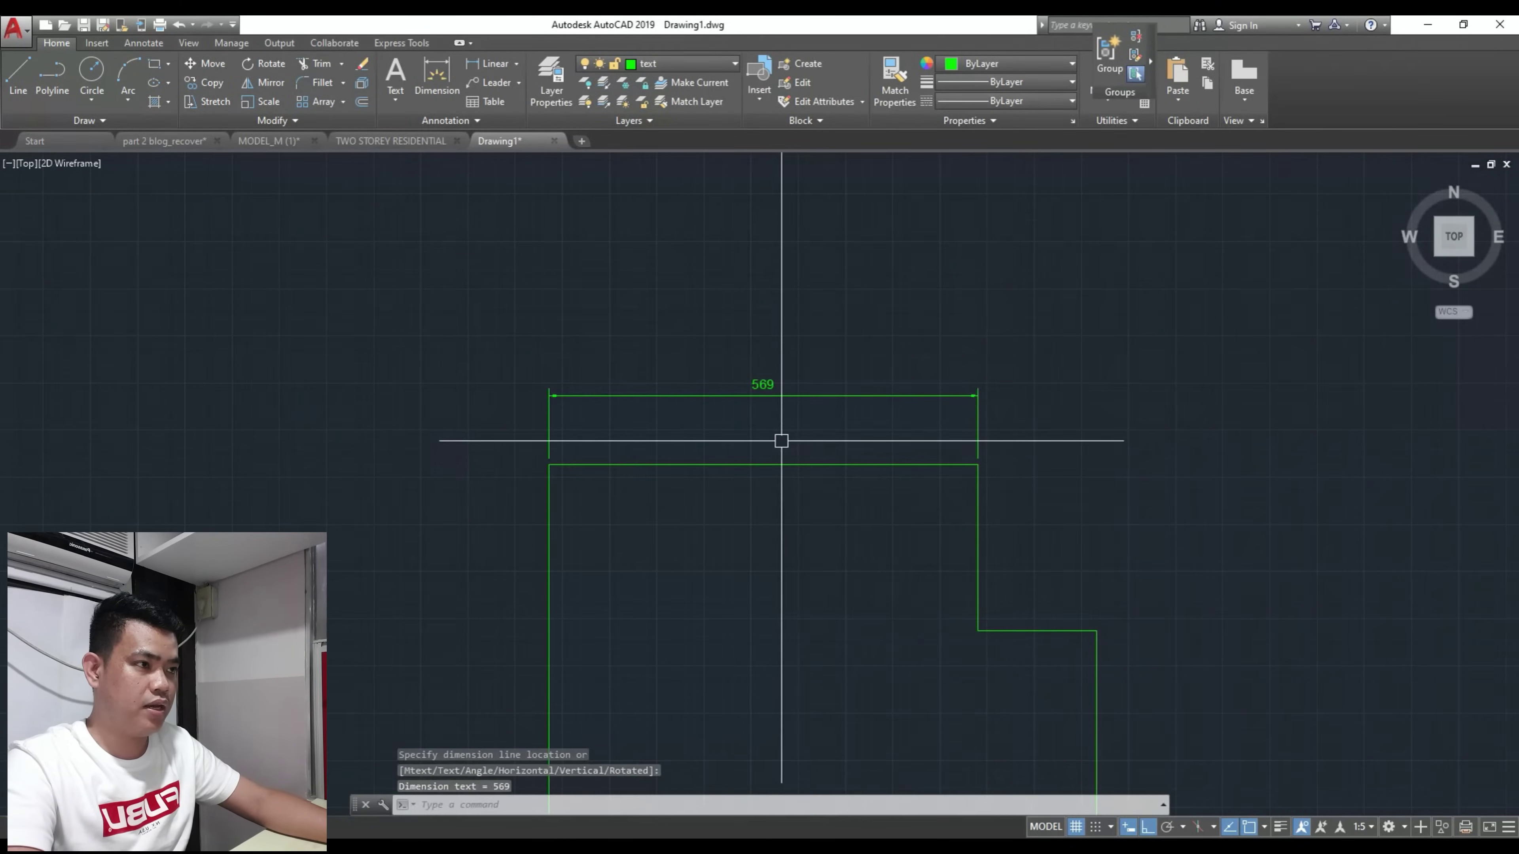
pyautogui.scroll(-3, 785, 454)
pyautogui.moveTo(814, 394); pyautogui.dragTo(858, 396, button='middle')
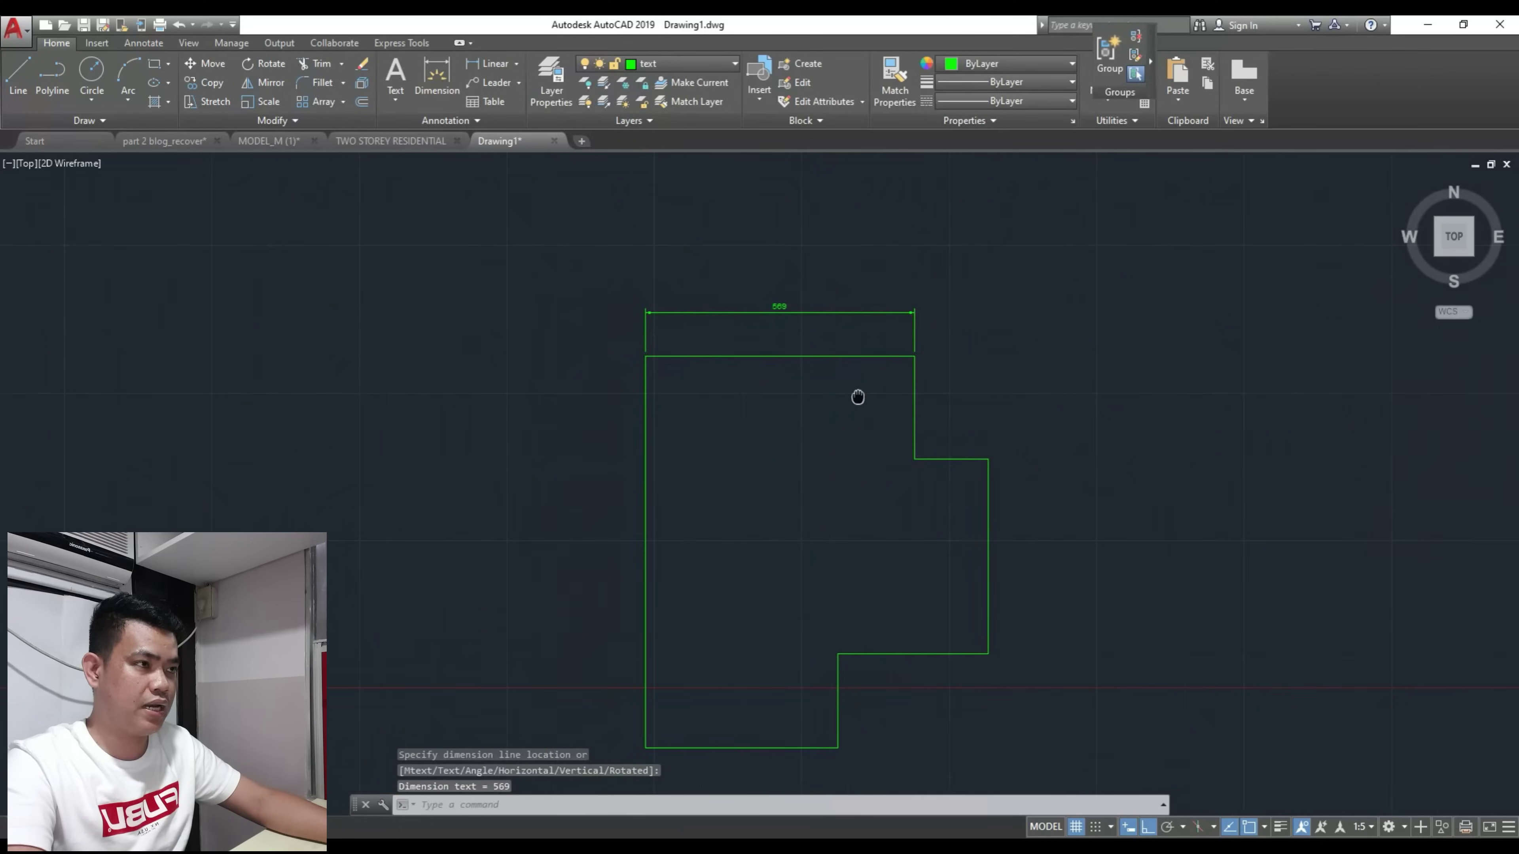
pyautogui.click(593, 293)
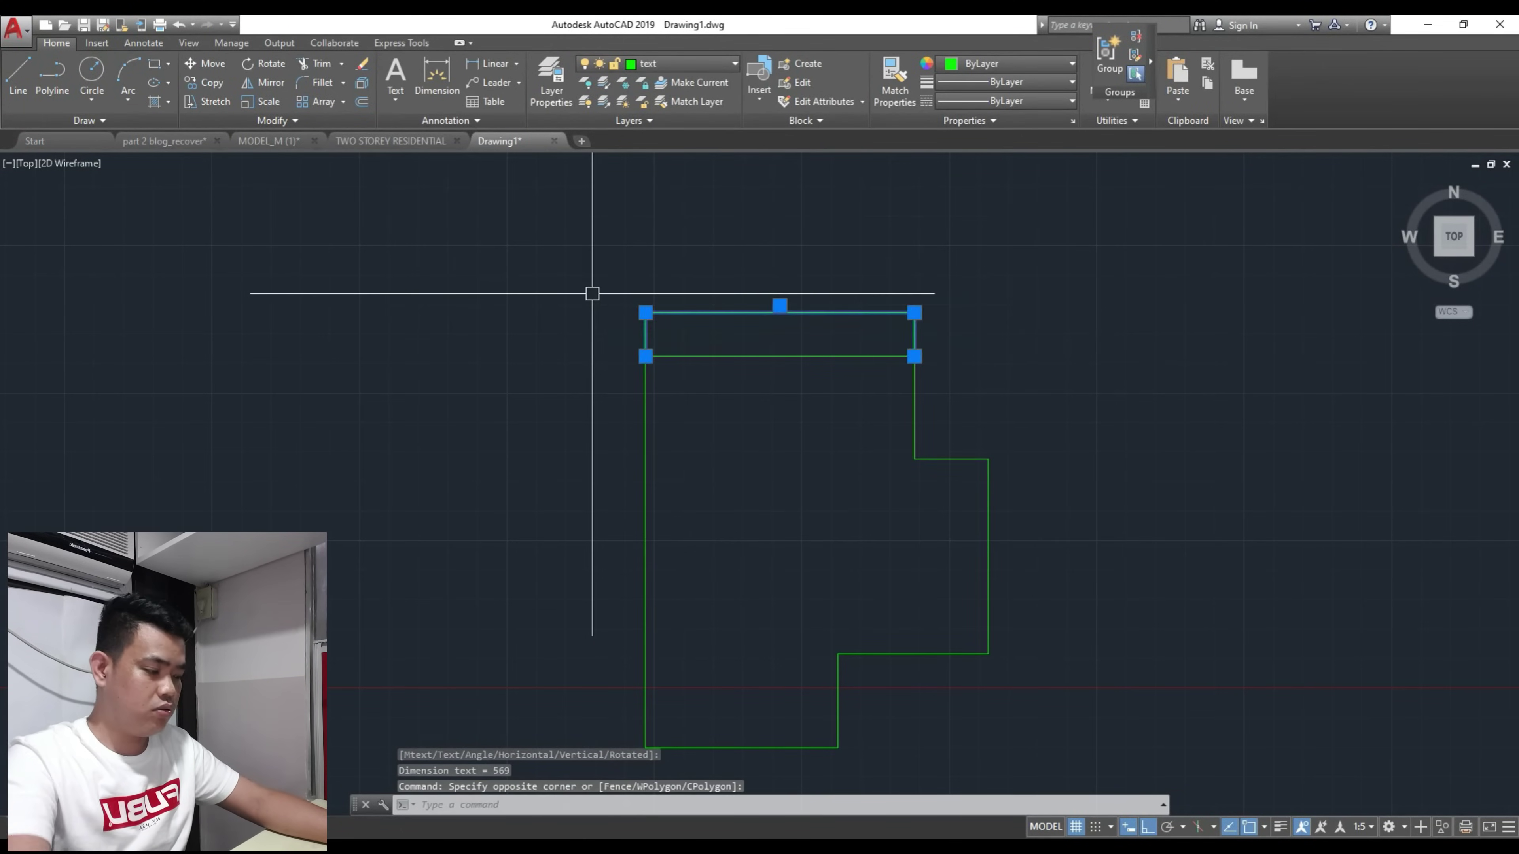
pyautogui.press('Delete')
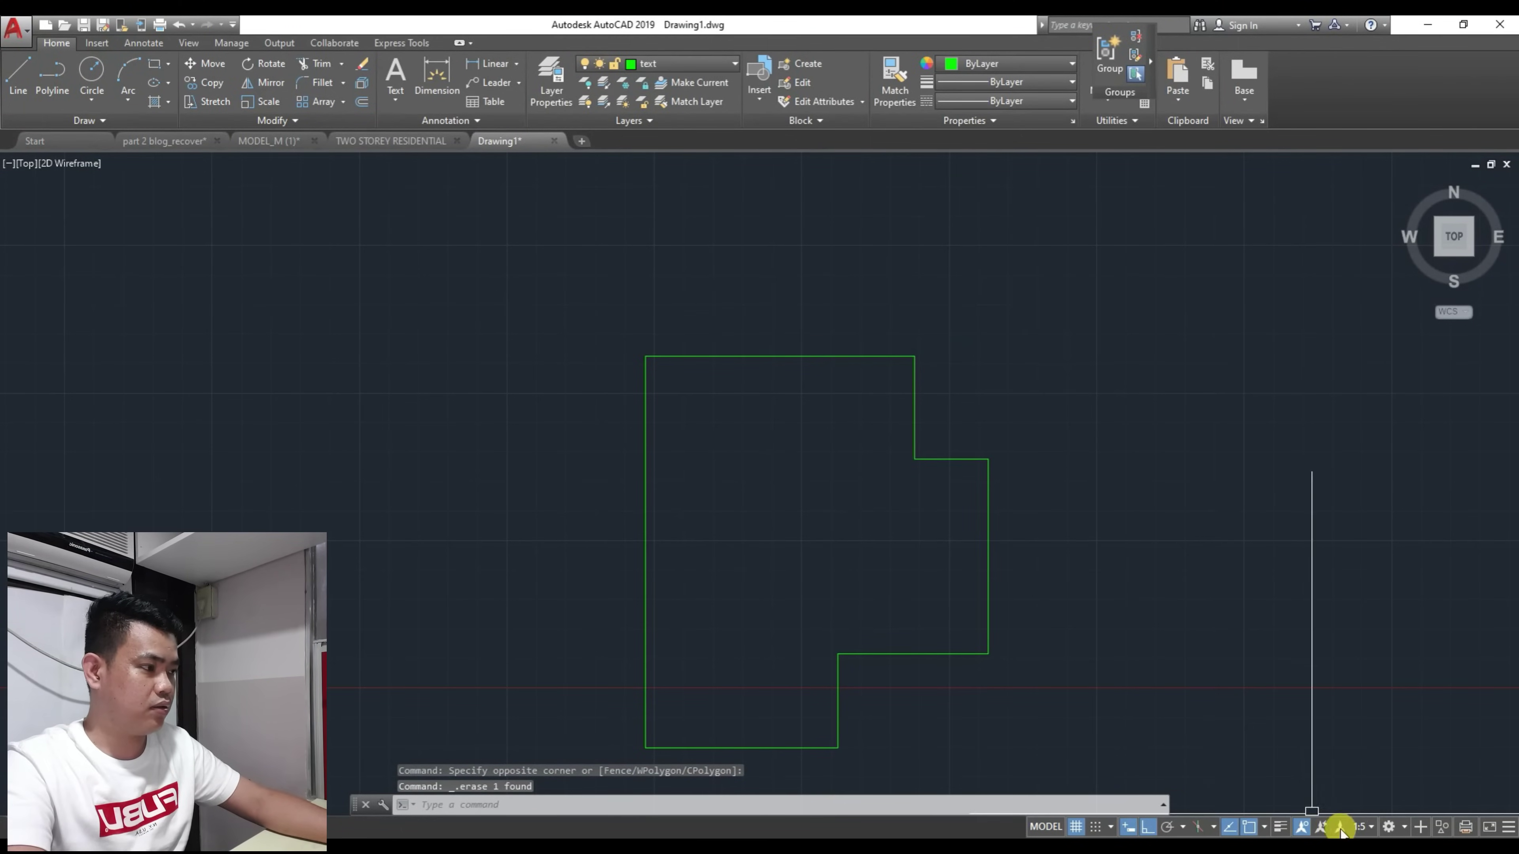
# Step: Set the annotation scale to 1:10 and add a linear dimension above the small outline's top edge
pyautogui.click(1361, 827)
pyautogui.click(1355, 445)
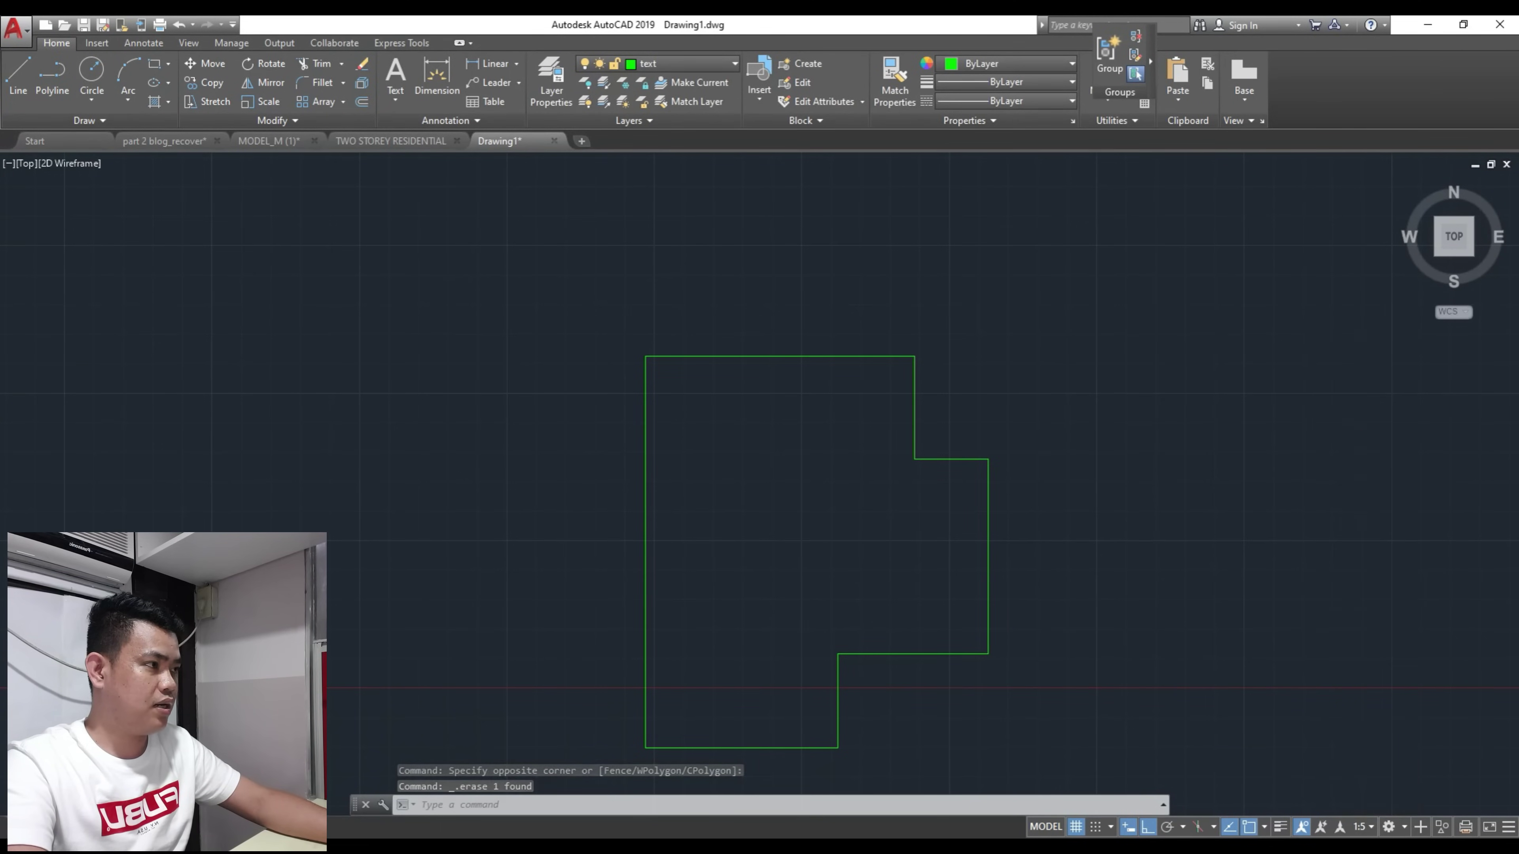
pyautogui.press('Return')
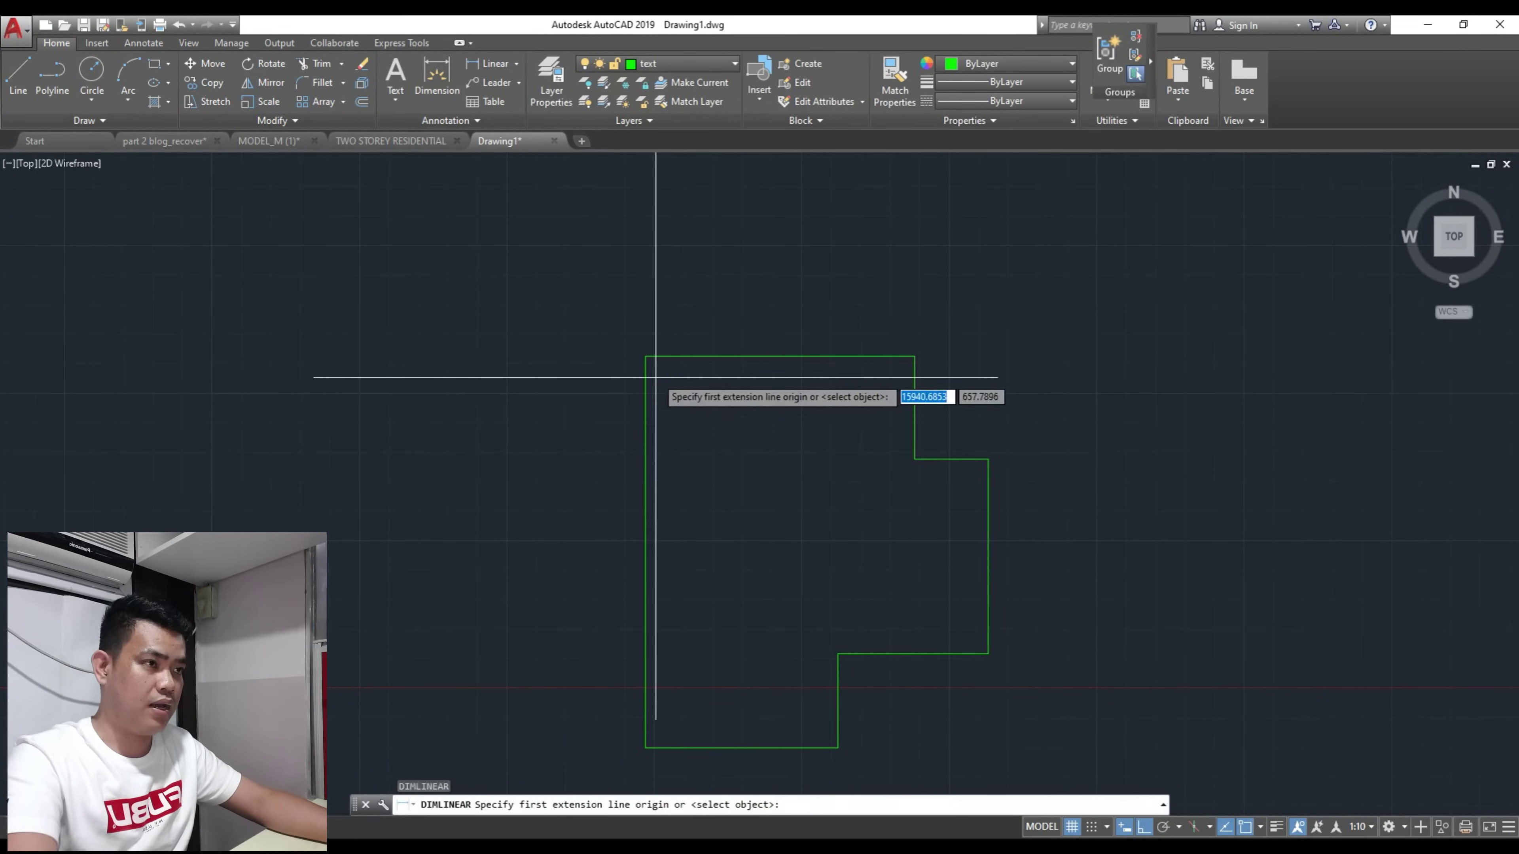
pyautogui.click(646, 357)
pyautogui.click(920, 356)
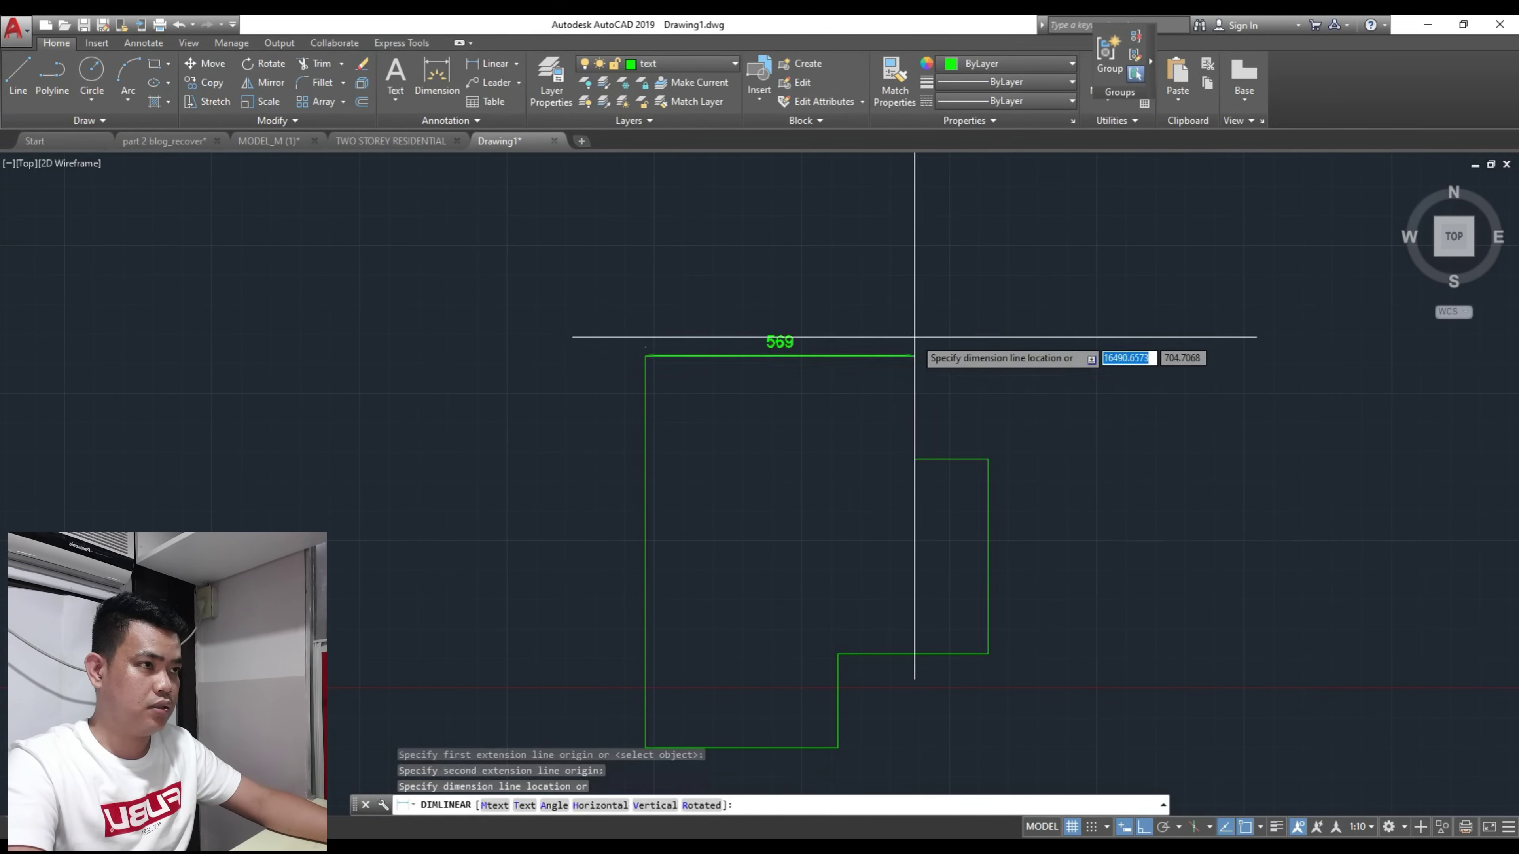
pyautogui.click(904, 314)
pyautogui.moveTo(614, 482)
pyautogui.mouseDown(button='middle')
pyautogui.moveTo(616, 425)
pyautogui.moveTo(636, 450)
pyautogui.mouseUp(button='middle')
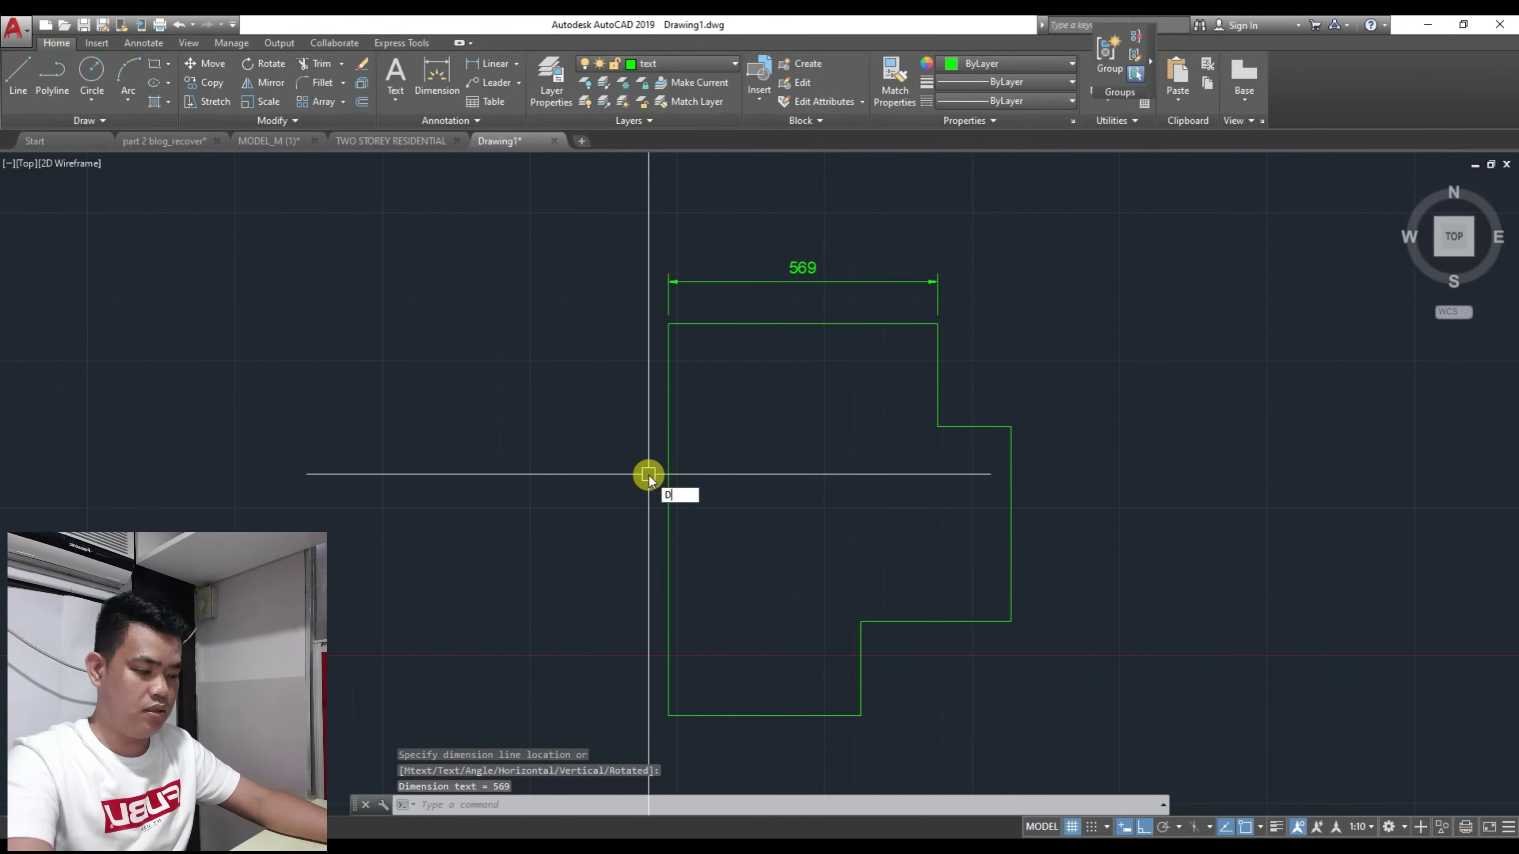
# Step: Add a vertical linear dimension to the left of the small outline's left edge
pyautogui.write('DLI')
pyautogui.press('Return')
pyautogui.click(669, 324)
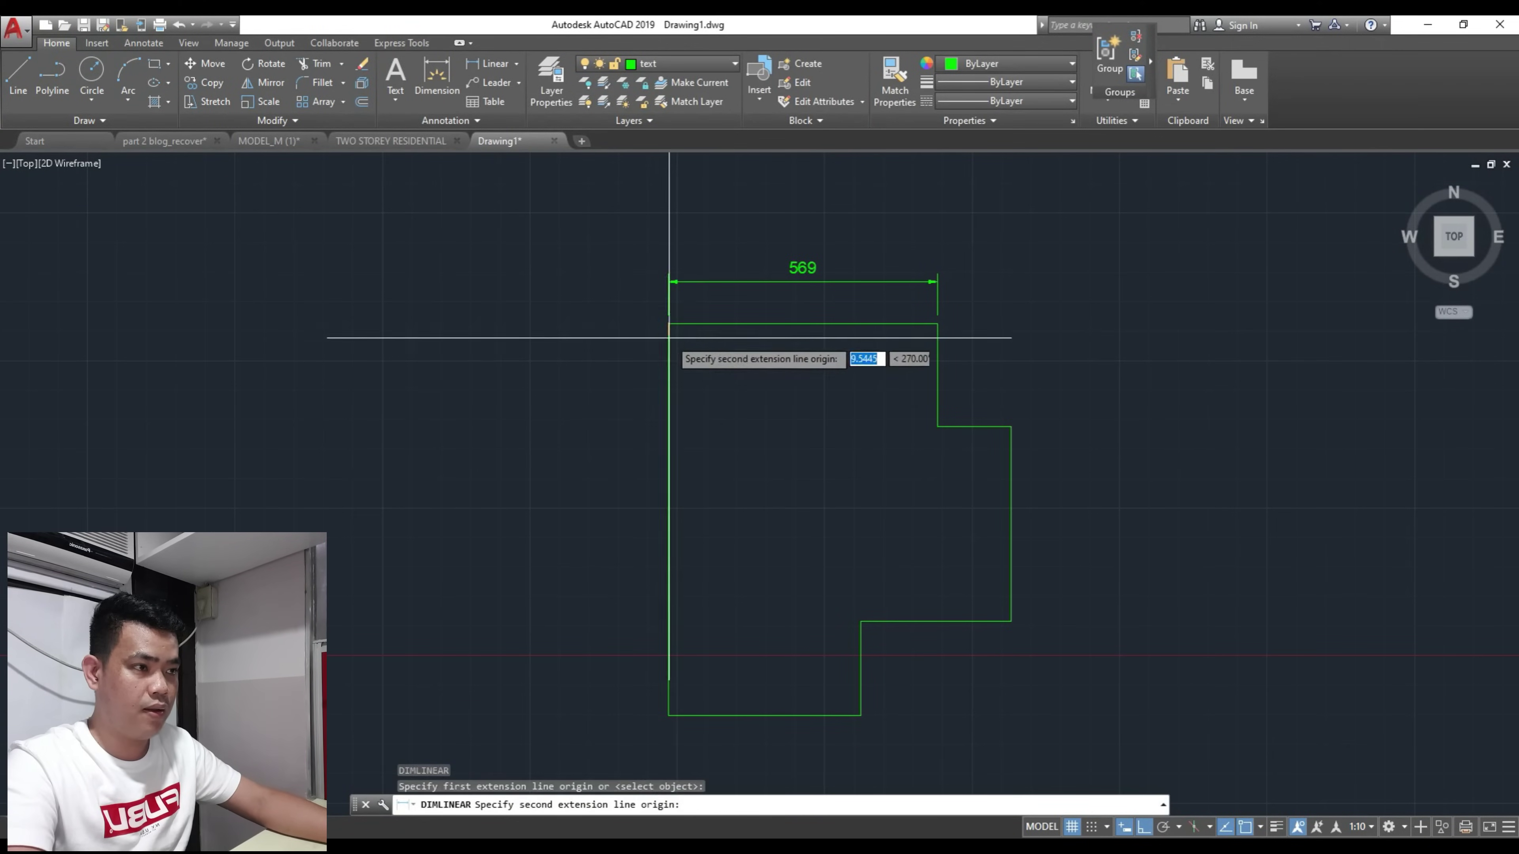
pyautogui.click(668, 714)
pyautogui.click(588, 709)
# Step: Dimension the small outline's bottom edge, placing the dimension line below it
pyautogui.press('Return')
pyautogui.moveTo(710, 695); pyautogui.dragTo(600, 614, button='middle')
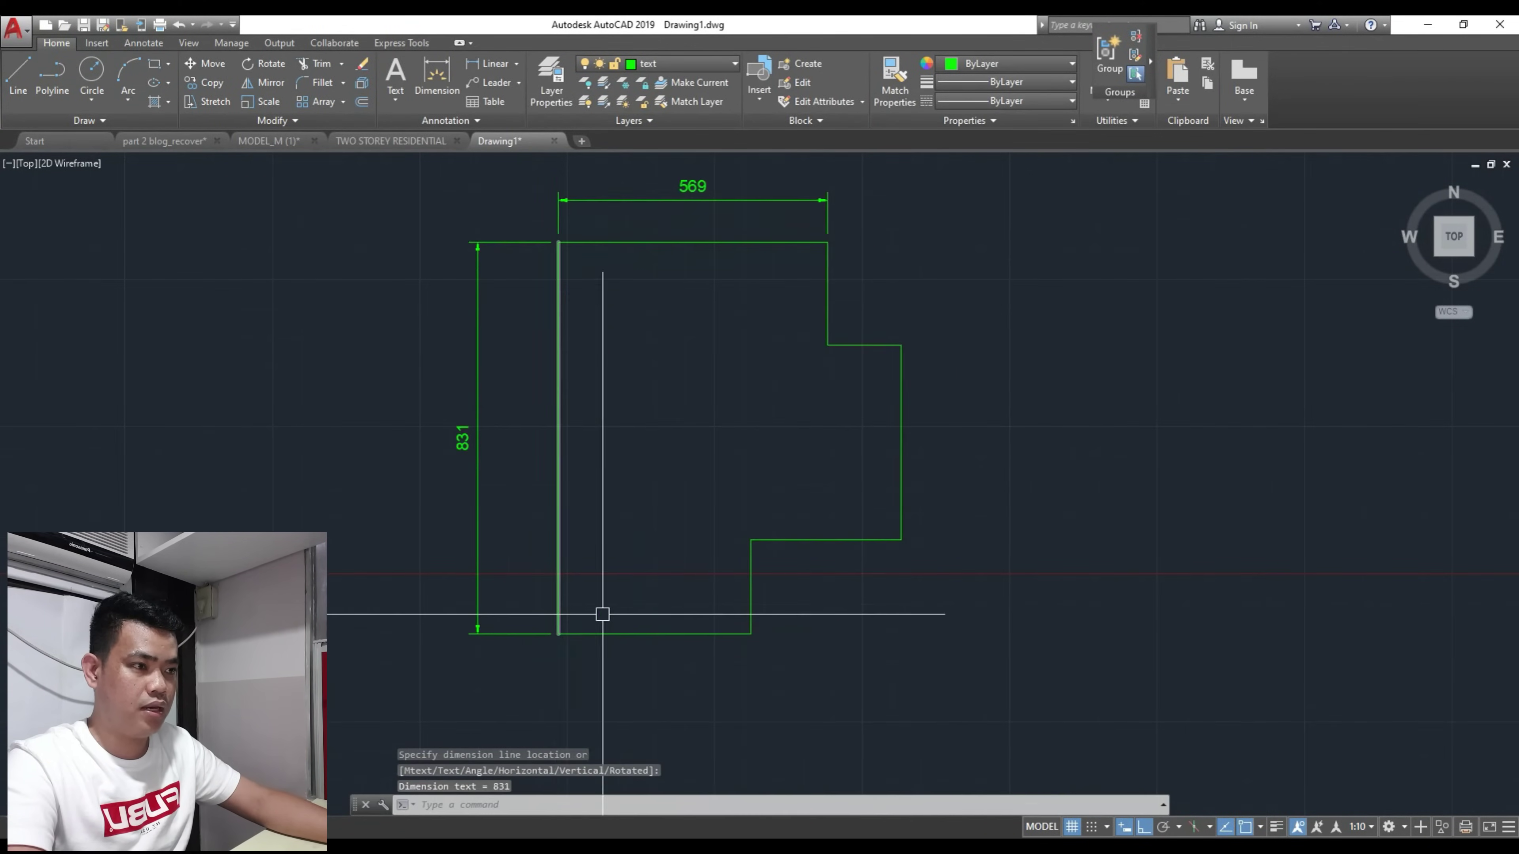
pyautogui.scroll(2, 771, 635)
pyautogui.click(738, 632)
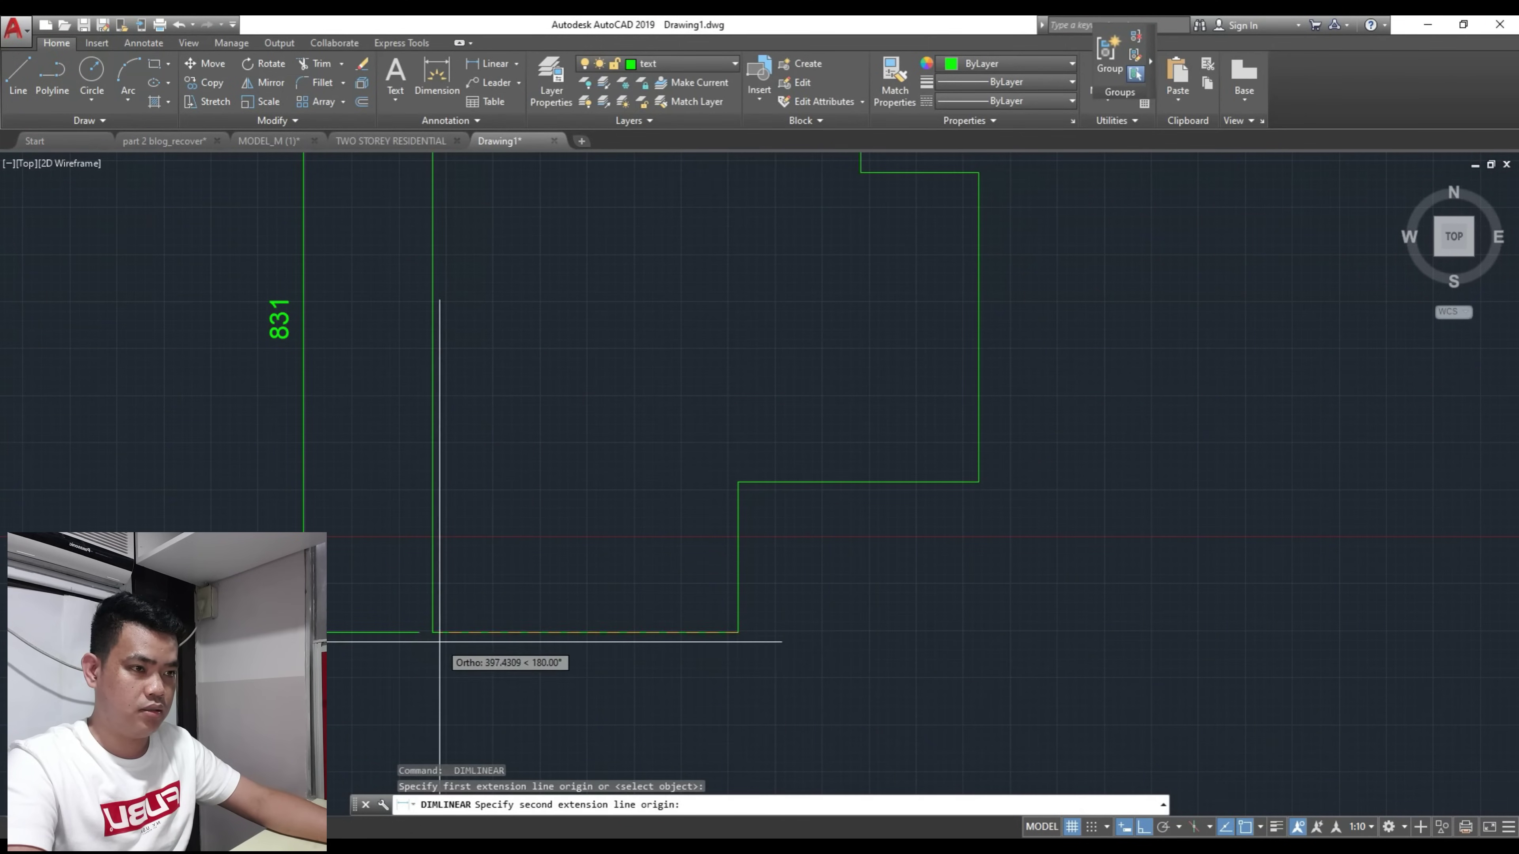
pyautogui.click(433, 632)
pyautogui.moveTo(427, 676); pyautogui.dragTo(442, 565, button='middle')
pyautogui.click(431, 675)
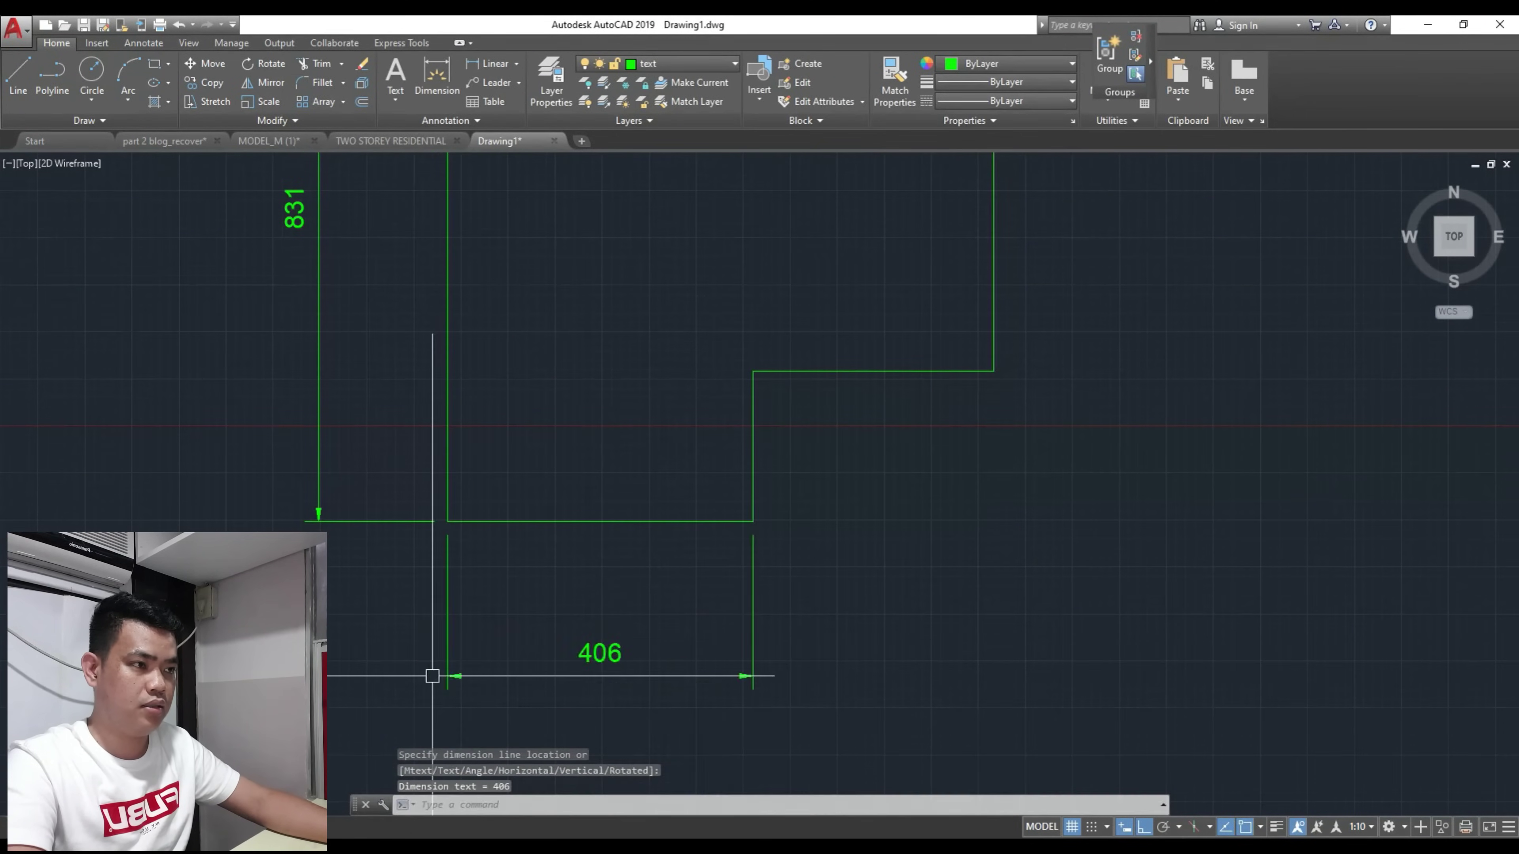
# Step: Dimension the height of the small outline's lower-right notch, placing the dimension line to the right of the outline
pyautogui.press('Return')
pyautogui.click(753, 520)
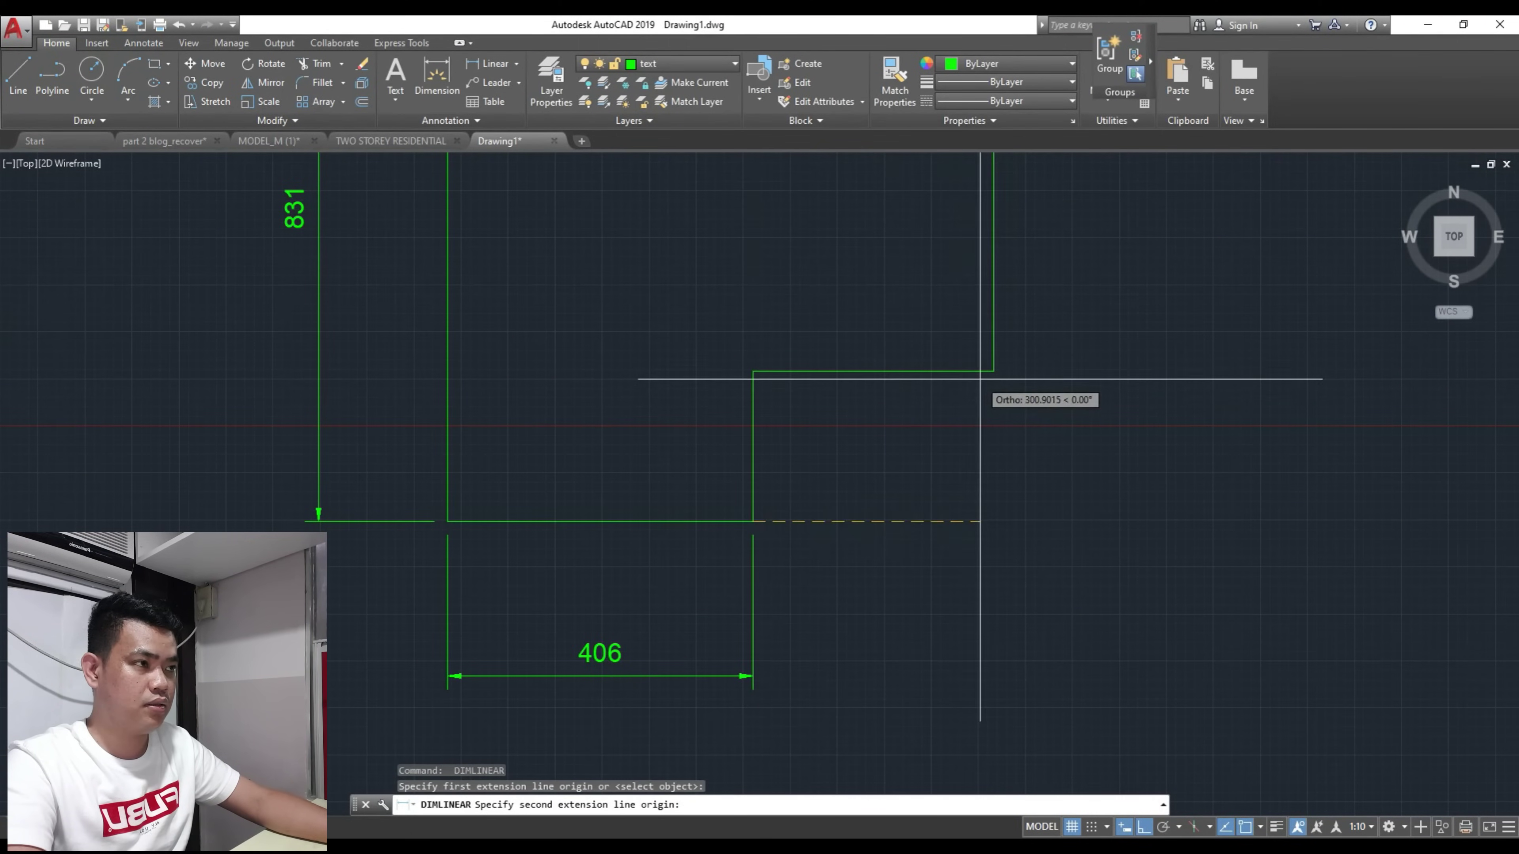
pyautogui.click(993, 371)
pyautogui.click(1129, 390)
pyautogui.scroll(-4, 947, 475)
pyautogui.scroll(2, 814, 468)
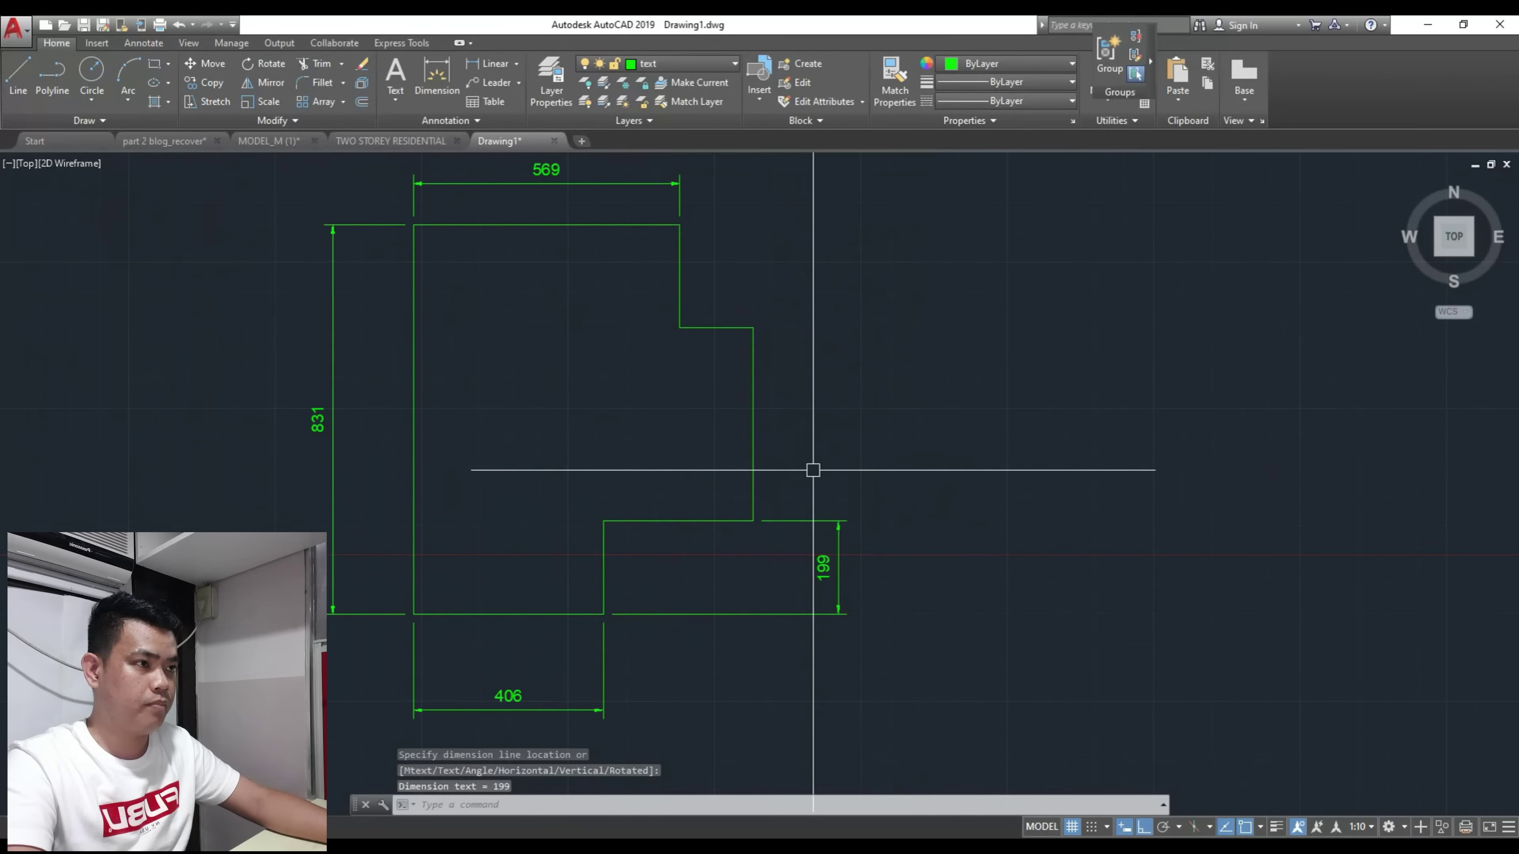
# Step: Dimension the small outline's right edge, aligning the dimension line with the lower notch's dimension
pyautogui.press('Return')
pyautogui.click(755, 519)
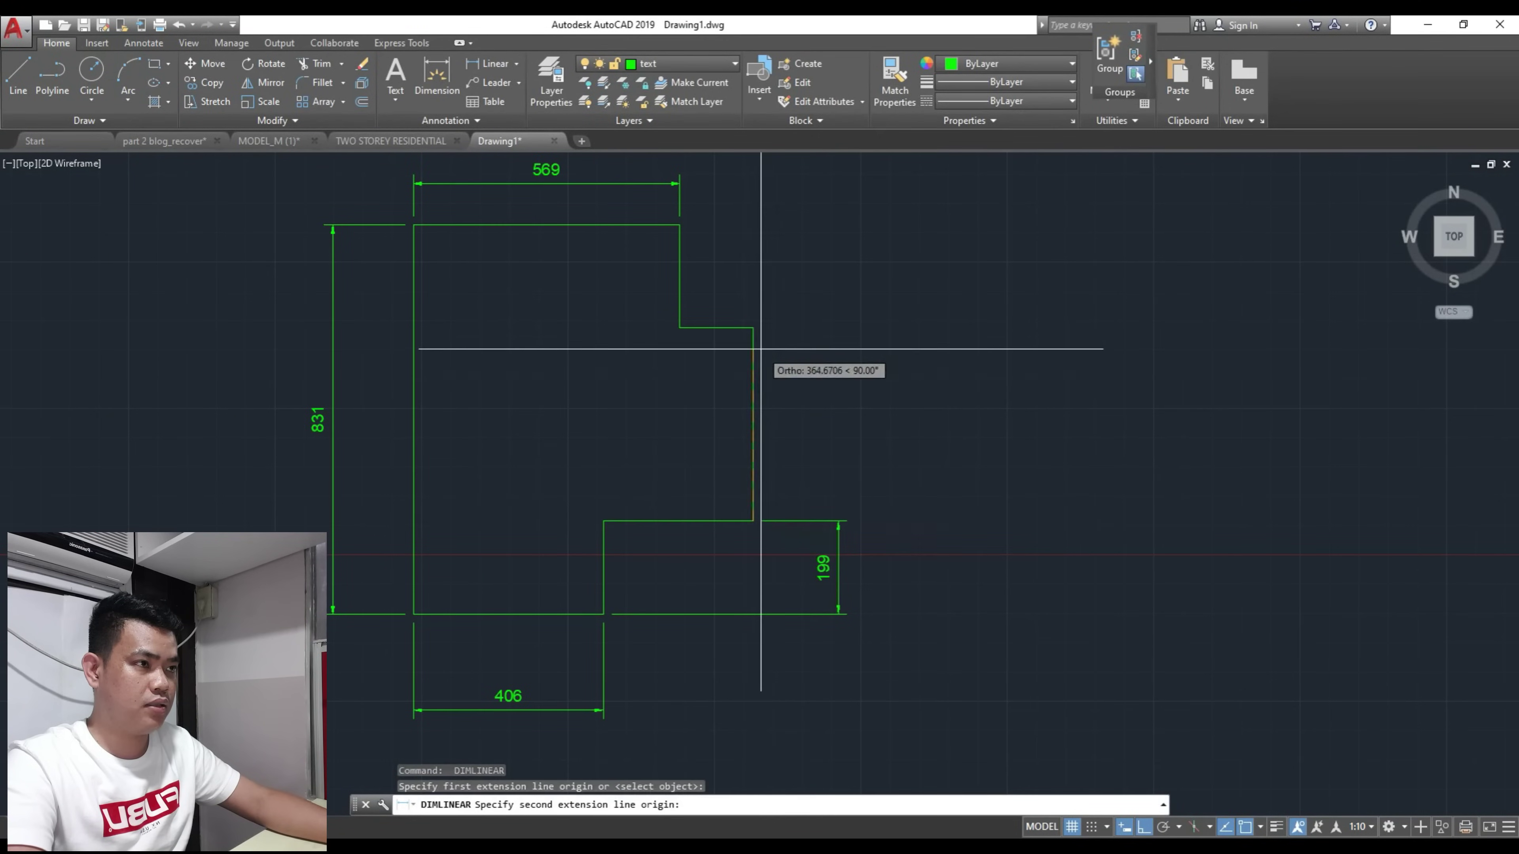
pyautogui.click(753, 328)
pyautogui.click(839, 519)
# Step: Dimension the height of the small outline's upper-right step, aligned with the other vertical dimensions on the right
pyautogui.press('Return')
pyautogui.scroll(2, 642, 261)
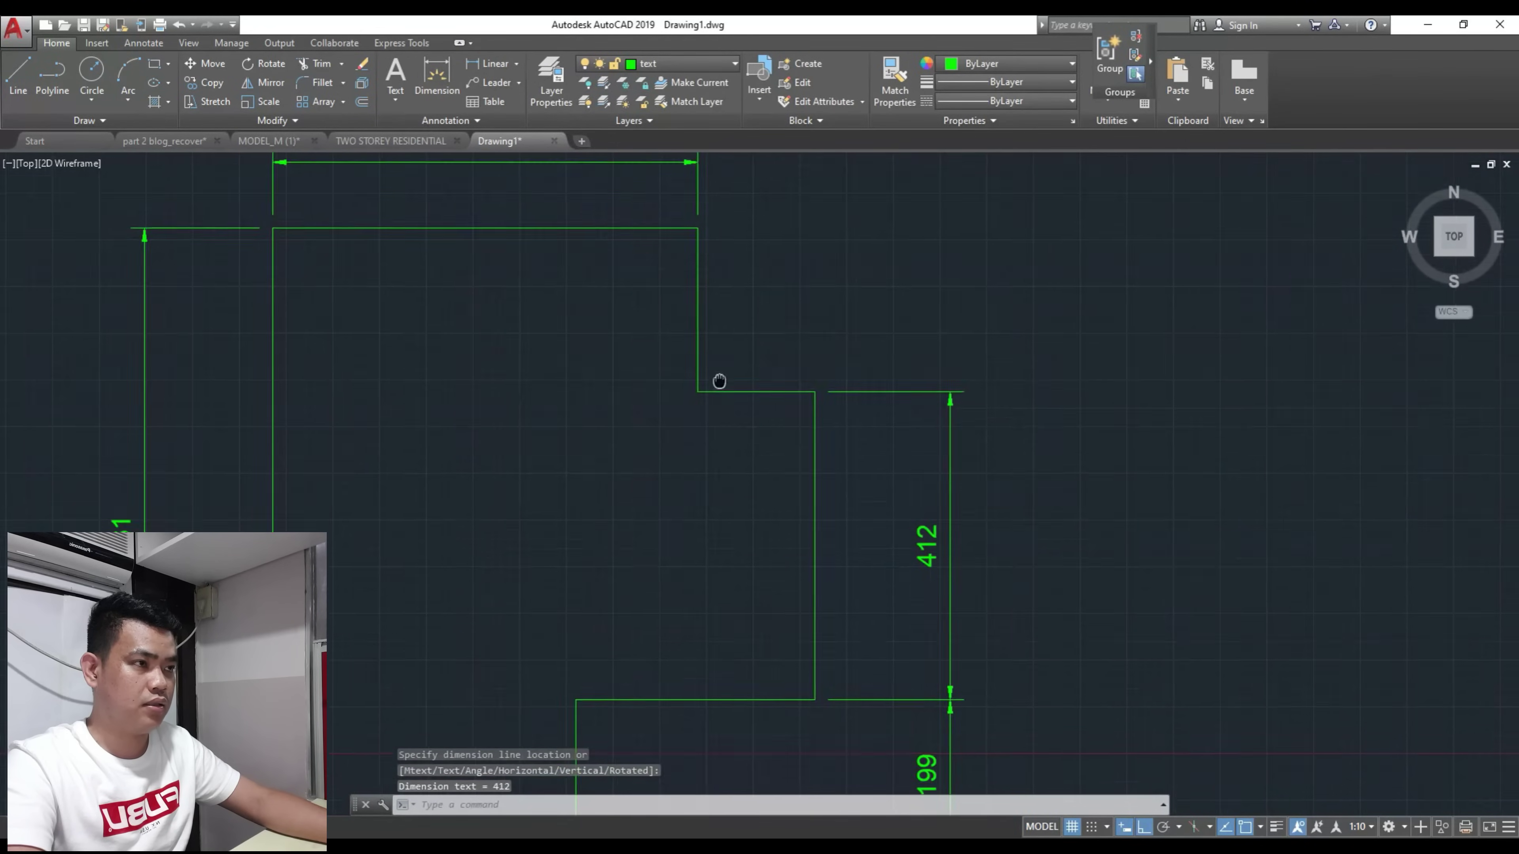
pyautogui.click(817, 454)
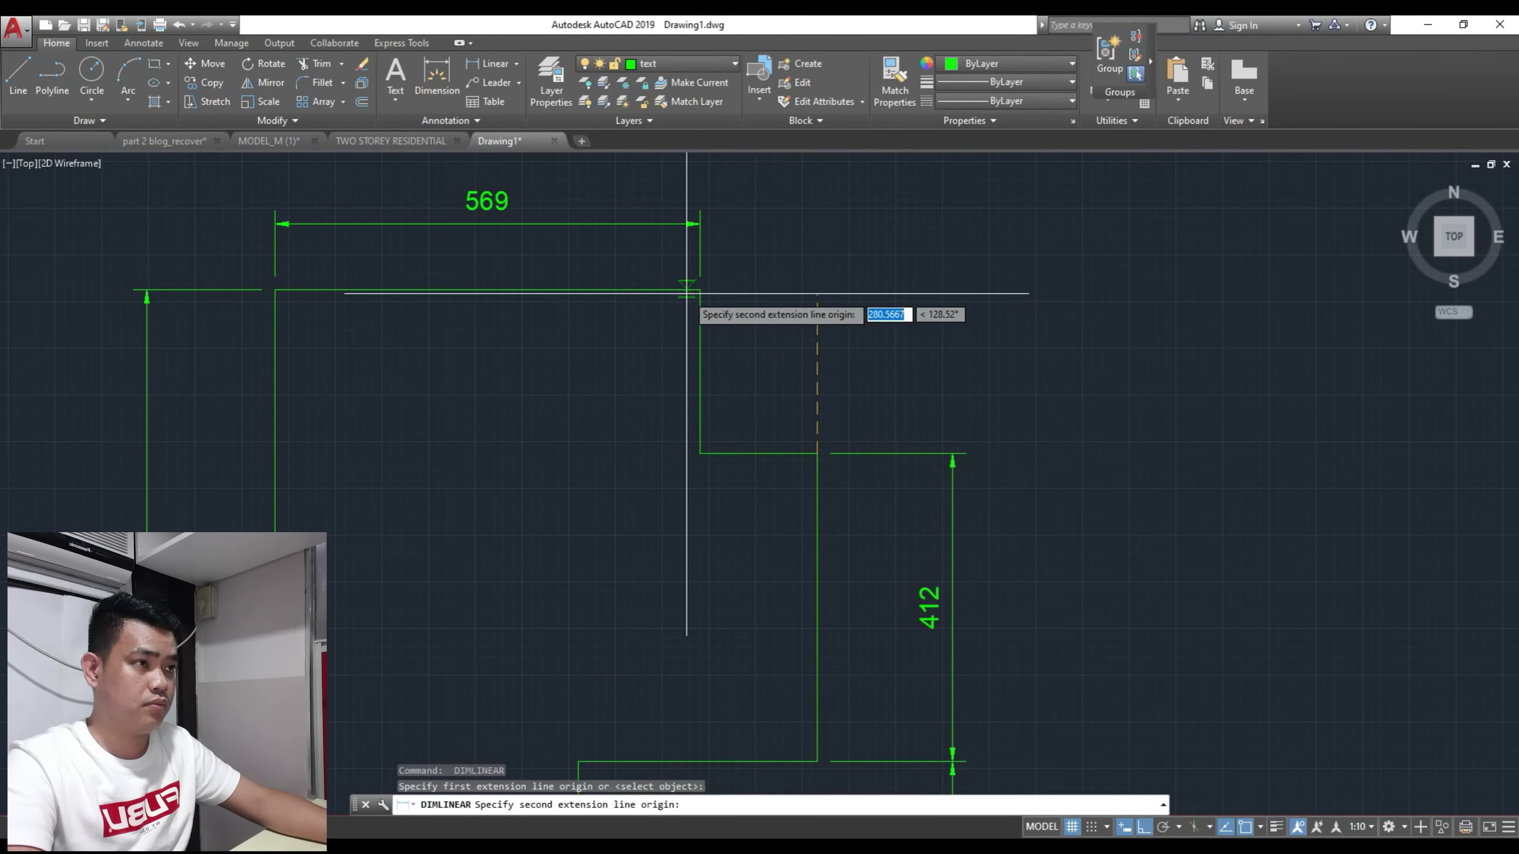
pyautogui.click(700, 289)
pyautogui.click(958, 443)
pyautogui.press('Escape')
pyautogui.scroll(-3, 708, 424)
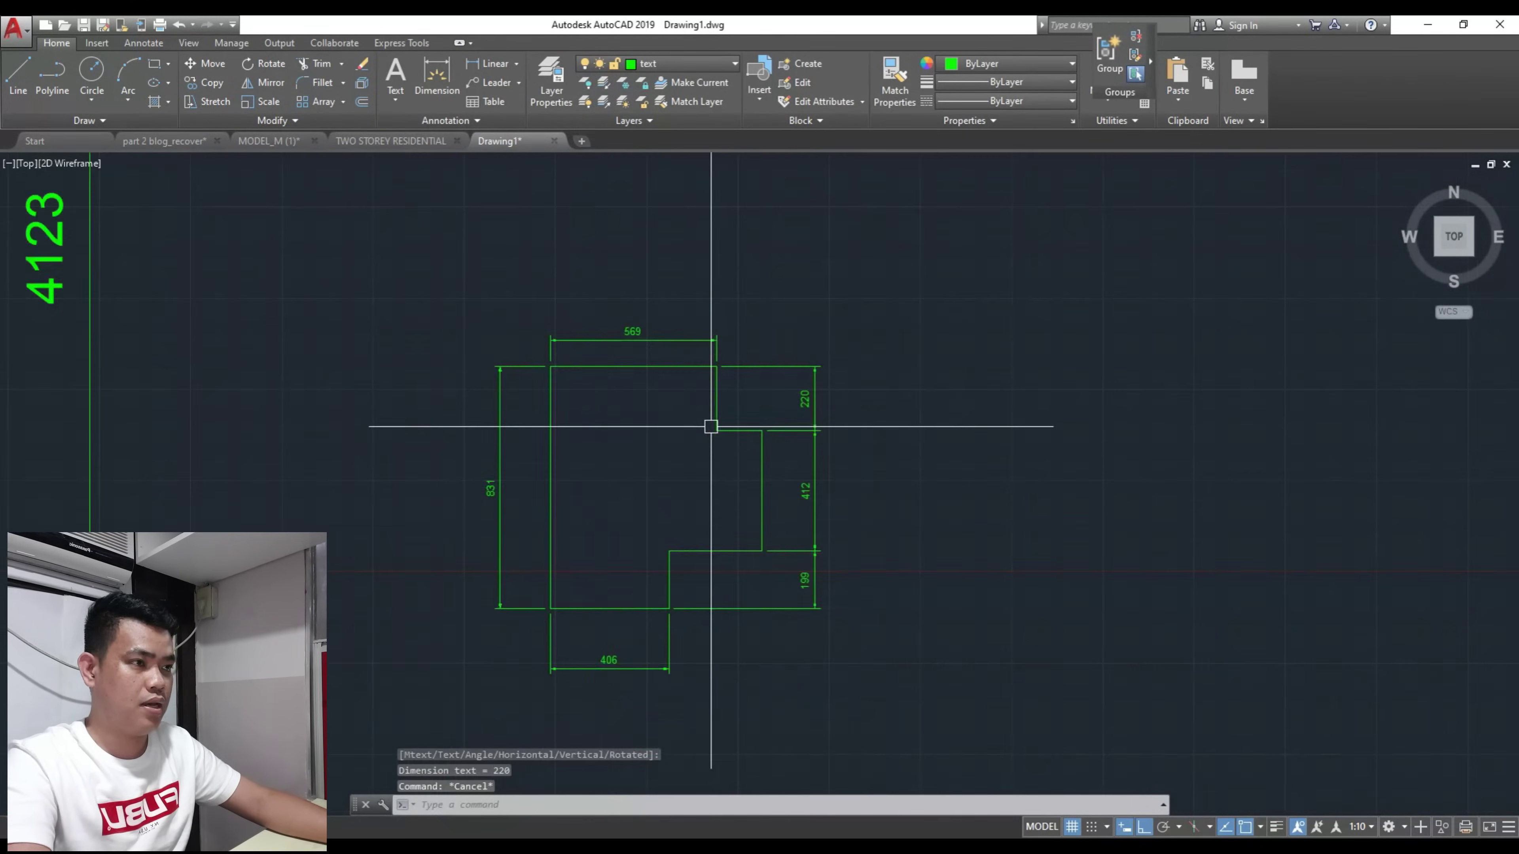
# Step: Hatch the interior of the small outline with the ANSI31 pattern at a scale of 10
pyautogui.scroll(-4, 726, 425)
pyautogui.scroll(6, 706, 380)
pyautogui.moveTo(791, 463)
pyautogui.mouseDown(button='middle')
pyautogui.moveTo(790, 366)
pyautogui.moveTo(775, 412)
pyautogui.mouseUp(button='middle')
pyautogui.scroll(-2, 763, 426)
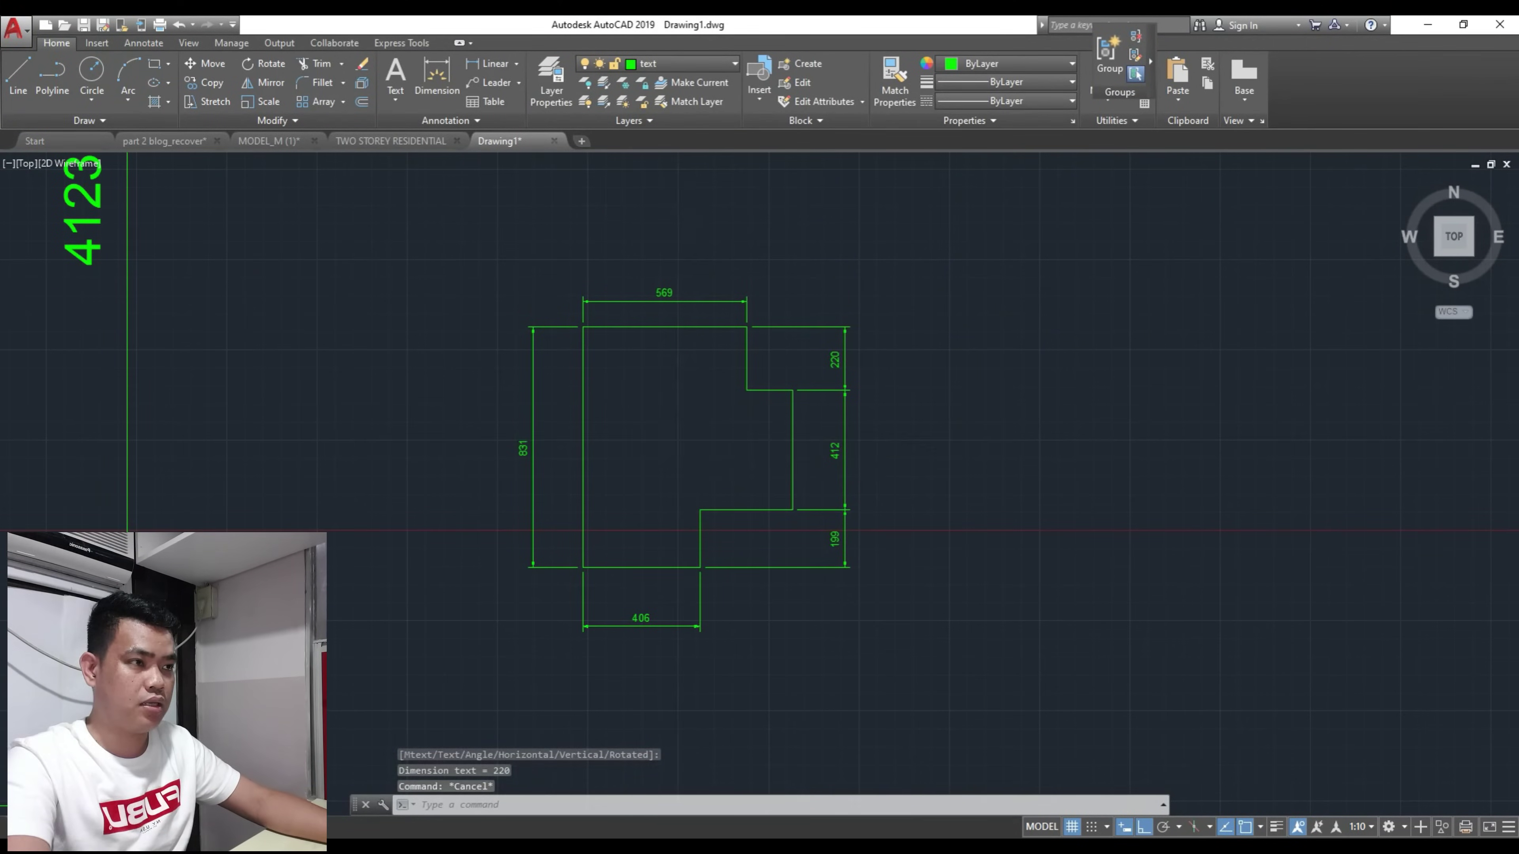
pyautogui.write('h')
pyautogui.press('space')
pyautogui.click(680, 440)
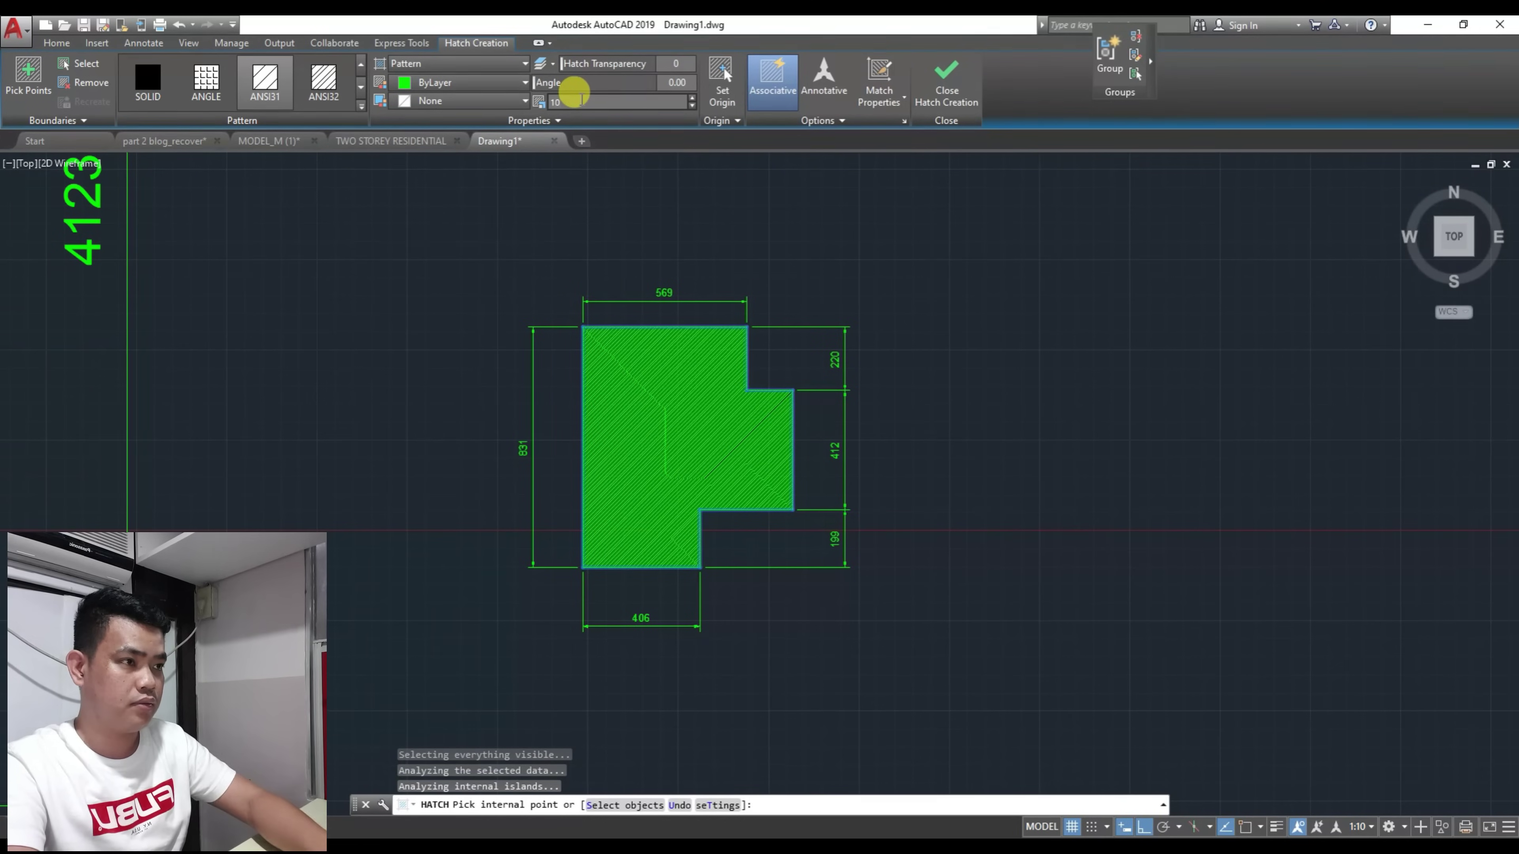
pyautogui.click(580, 99)
pyautogui.write('10')
pyautogui.press('Return')
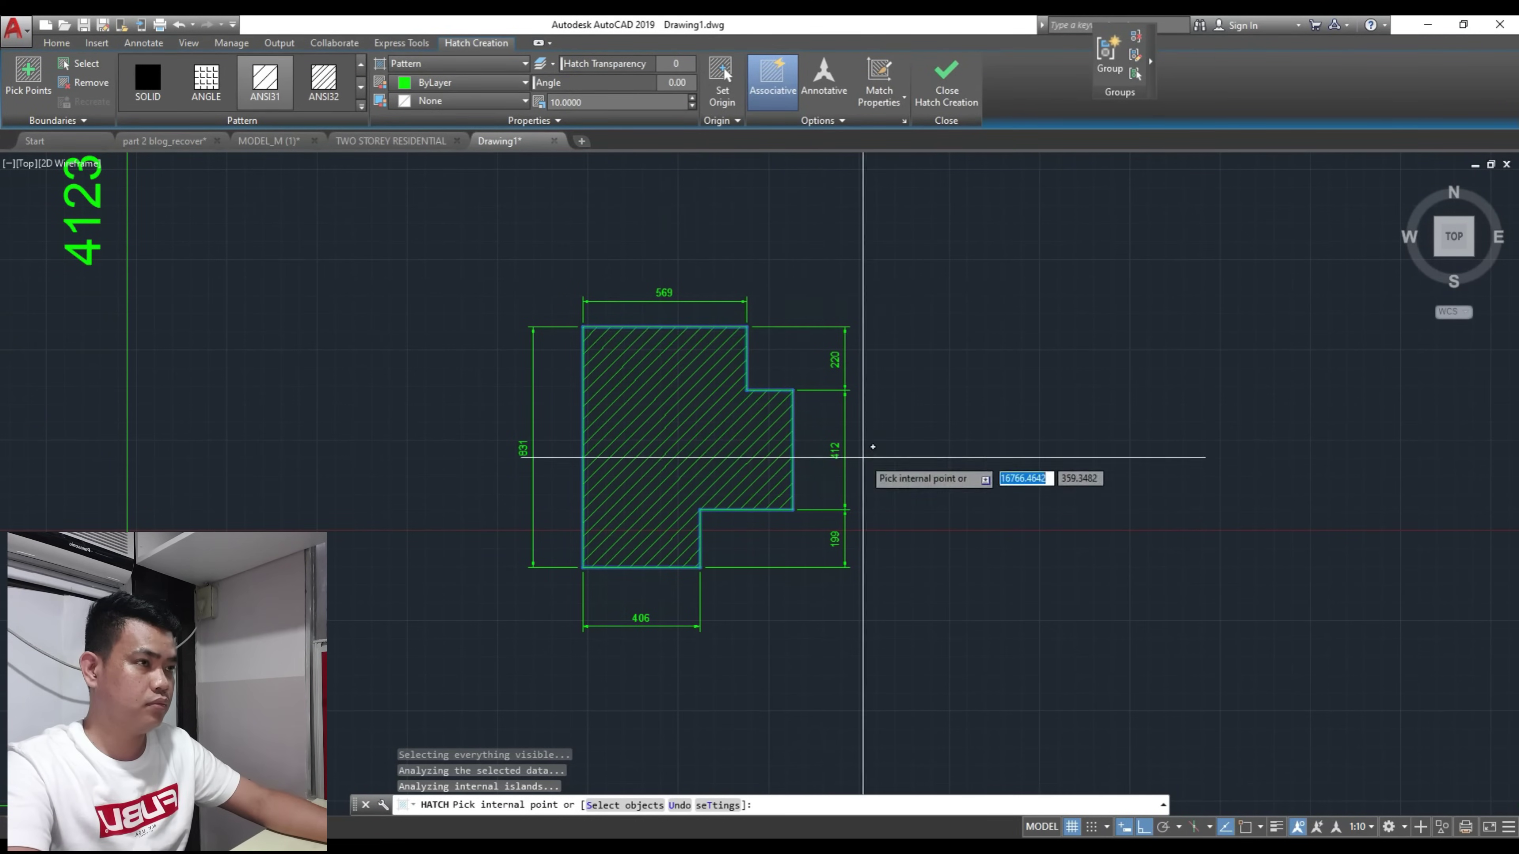
pyautogui.press('Escape')
pyautogui.scroll(4, 769, 452)
pyautogui.scroll(-2, 645, 392)
pyautogui.scroll(-2, 645, 392)
pyautogui.moveTo(835, 352)
pyautogui.mouseDown(button='middle')
pyautogui.moveTo(798, 384)
pyautogui.moveTo(707, 352)
pyautogui.mouseUp(button='middle')
pyautogui.scroll(2, 756, 370)
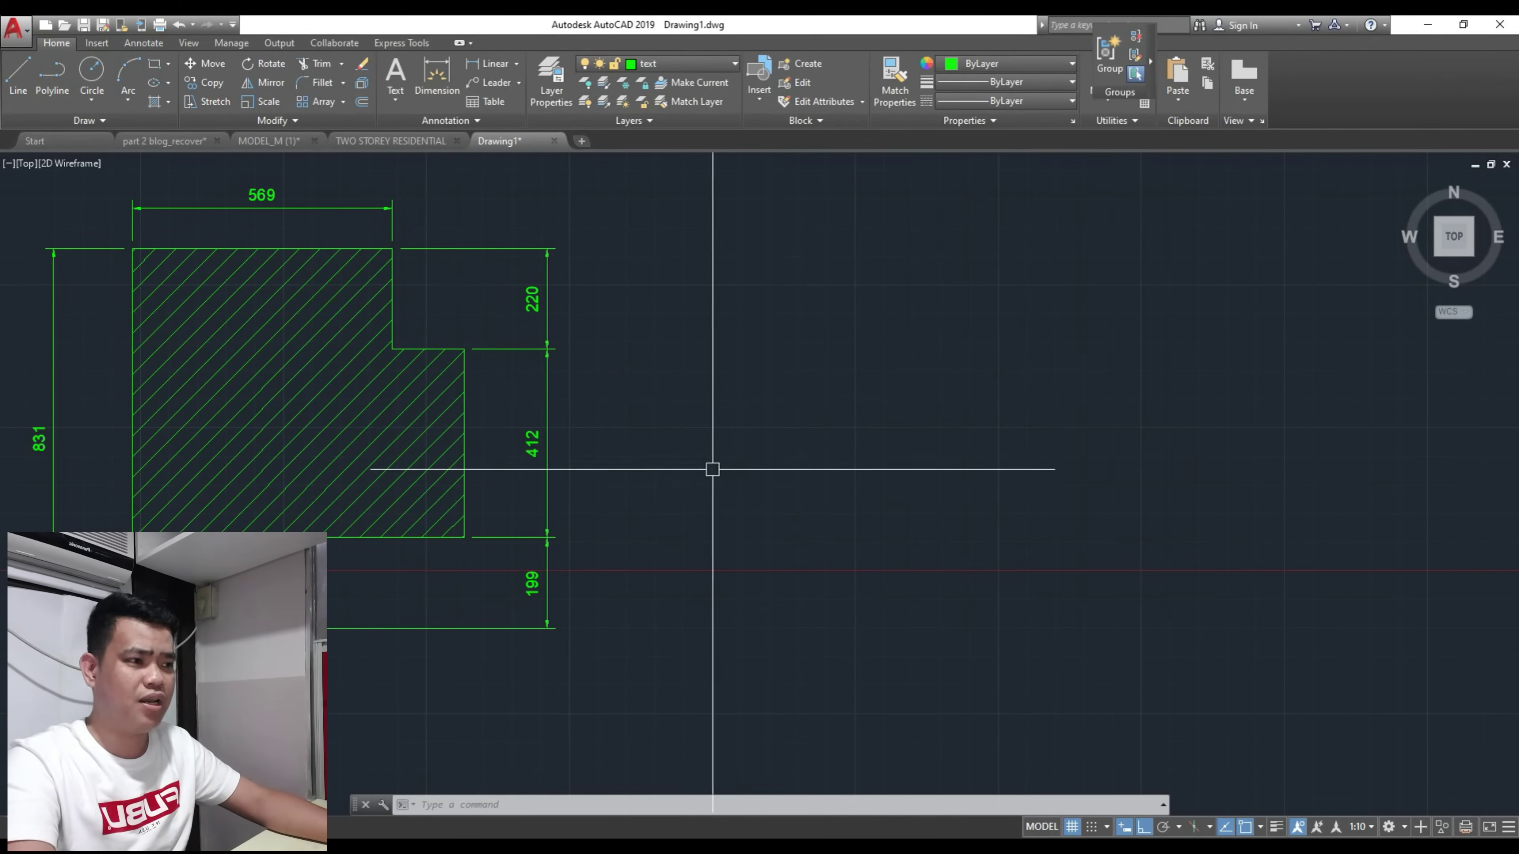
pyautogui.moveTo(713, 469); pyautogui.dragTo(705, 400, button='middle')
pyautogui.press('Escape')
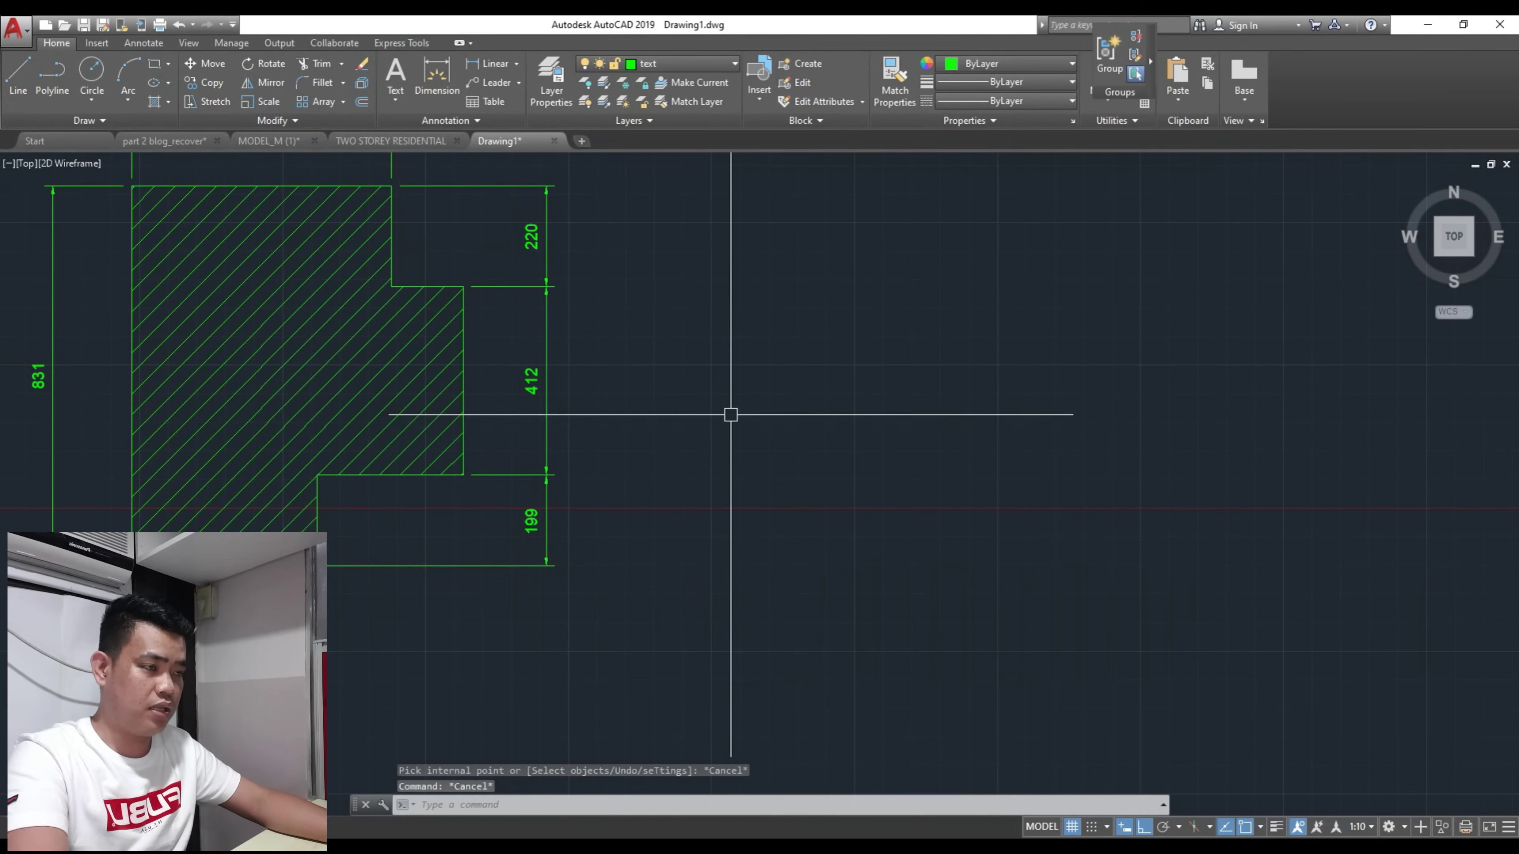
# Step: Draw a closed stepped outline about 359 units high with a top edge about 188 units long, to the right of the hatched outline
pyautogui.write('l')
pyautogui.press('Return')
pyautogui.click(862, 420)
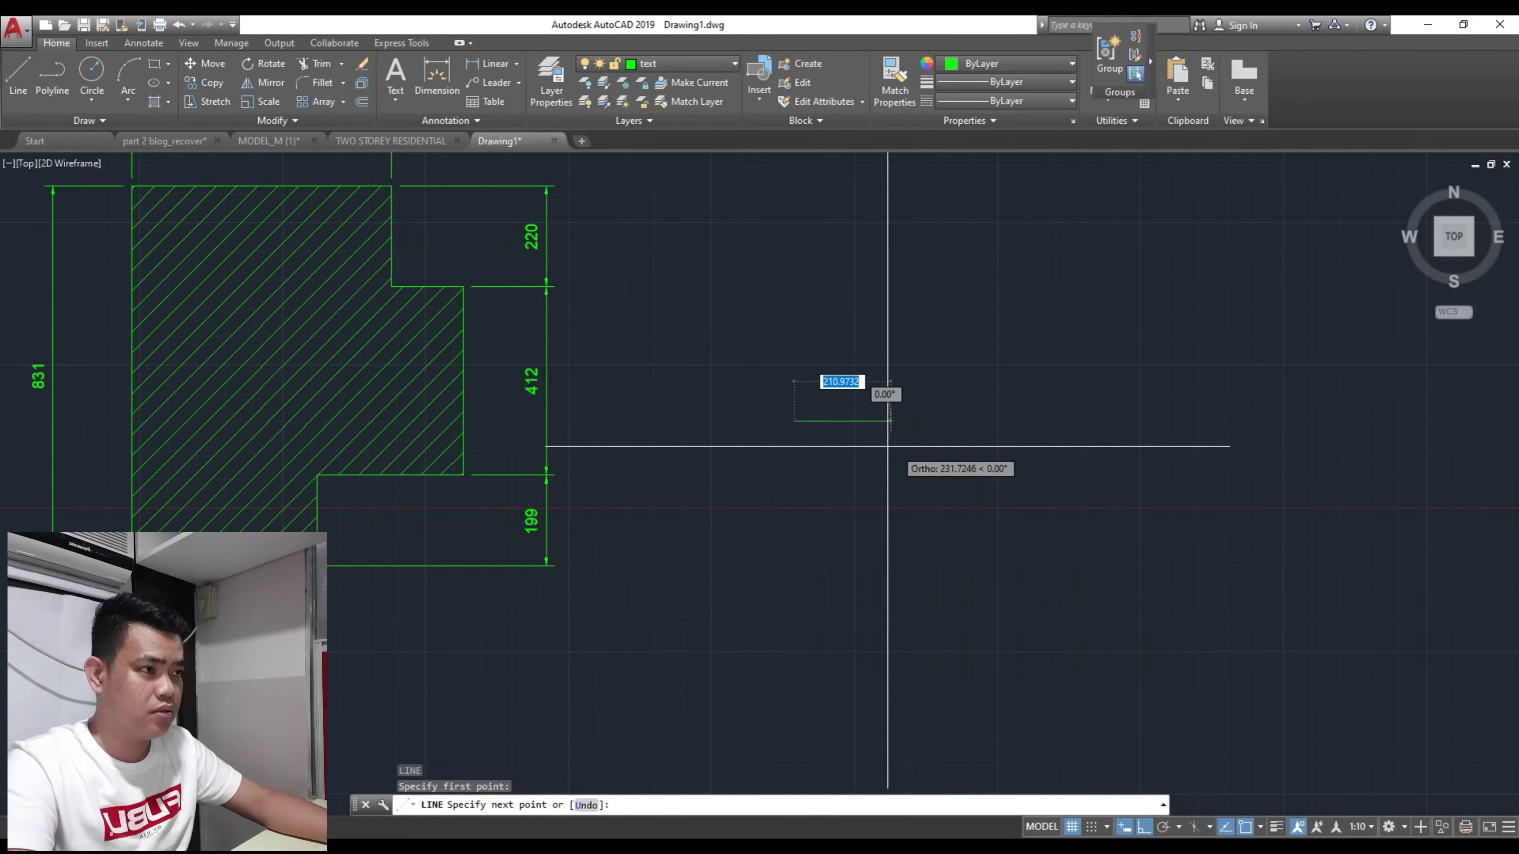
pyautogui.click(855, 488)
pyautogui.click(813, 490)
pyautogui.click(811, 527)
pyautogui.click(727, 521)
pyautogui.click(721, 366)
pyautogui.click(807, 366)
pyautogui.scroll(2, 800, 408)
pyautogui.press('Escape')
# Step: Trim the excess line end where the new outline's first and last lines meet
pyautogui.scroll(5, 813, 424)
pyautogui.write('tr')
pyautogui.press('Return')
pyautogui.press('Return')
pyautogui.press('Escape')
pyautogui.press('Escape')
pyautogui.press('Escape')
pyautogui.scroll(-5, 780, 366)
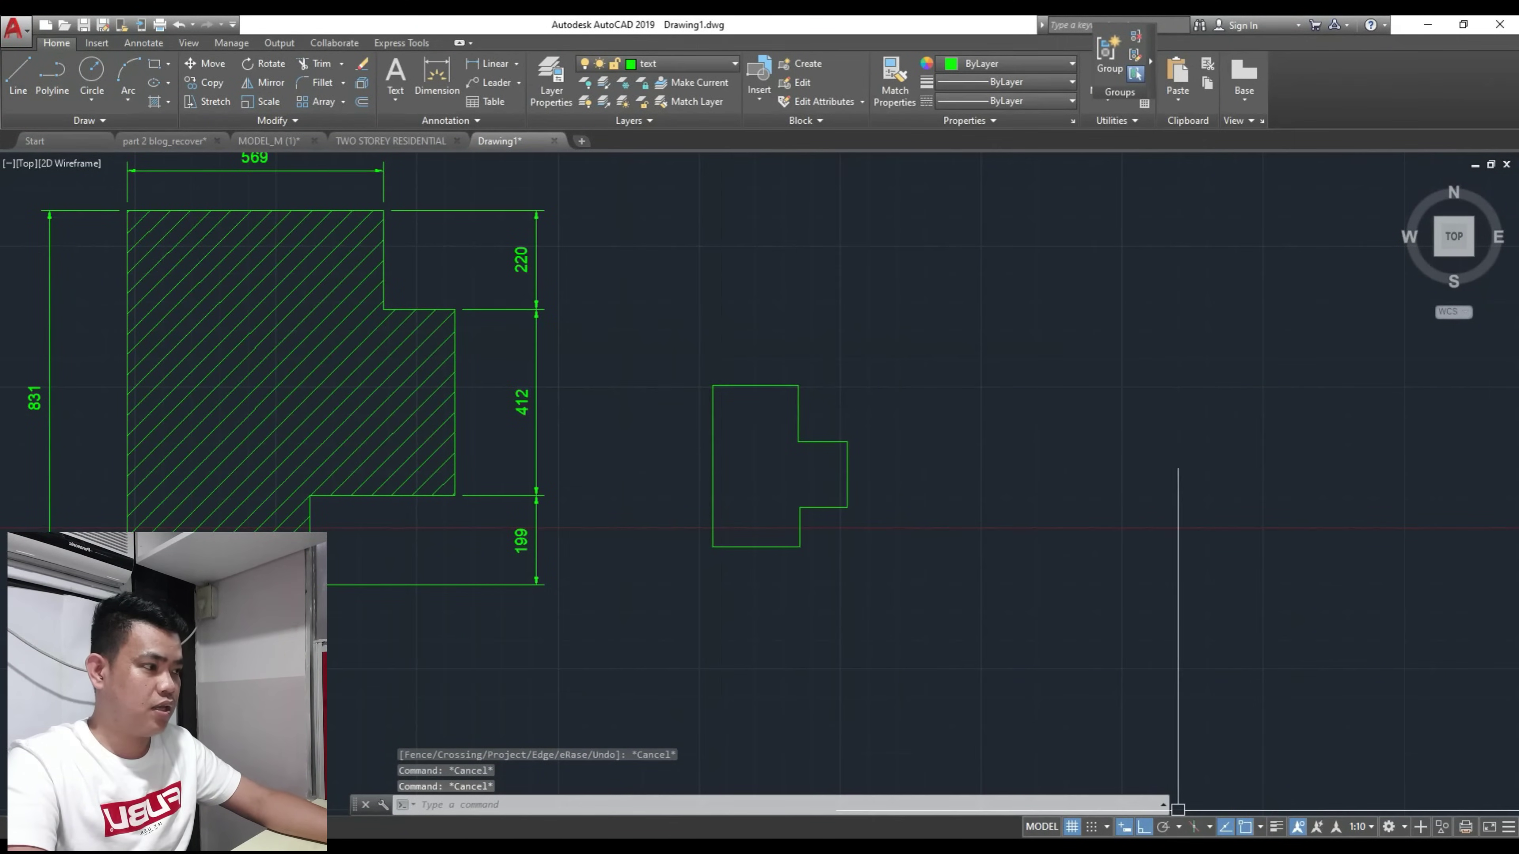
# Step: Set the annotation scale to 1:5 and dimension the top edge of the new outline, placing the dimension above it
pyautogui.click(1360, 827)
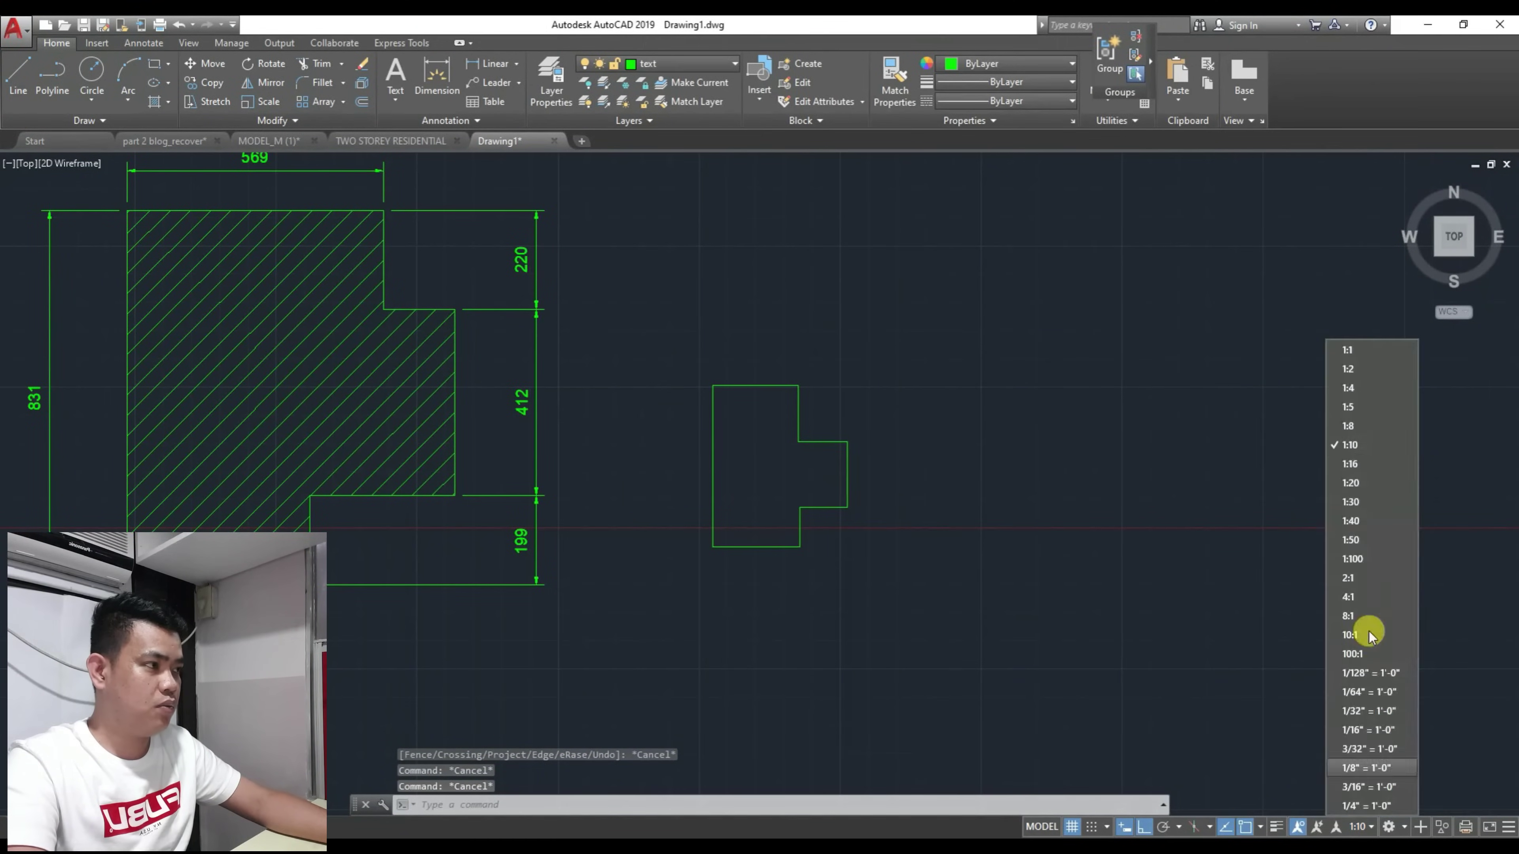
pyautogui.click(1391, 402)
pyautogui.scroll(4, 713, 386)
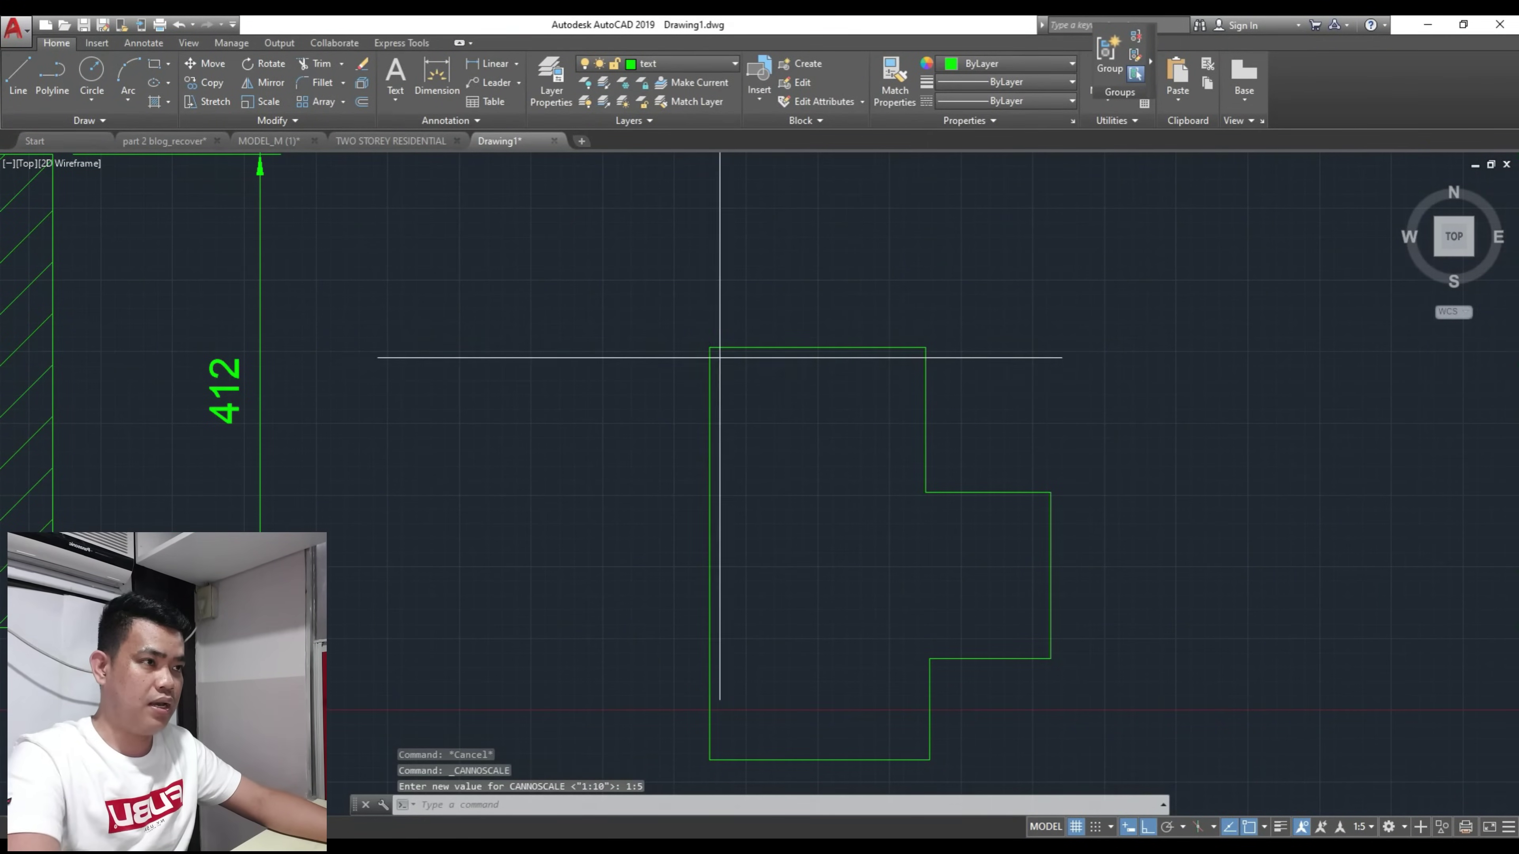
pyautogui.write('dli')
pyautogui.press('Return')
pyautogui.click(710, 347)
pyautogui.click(926, 348)
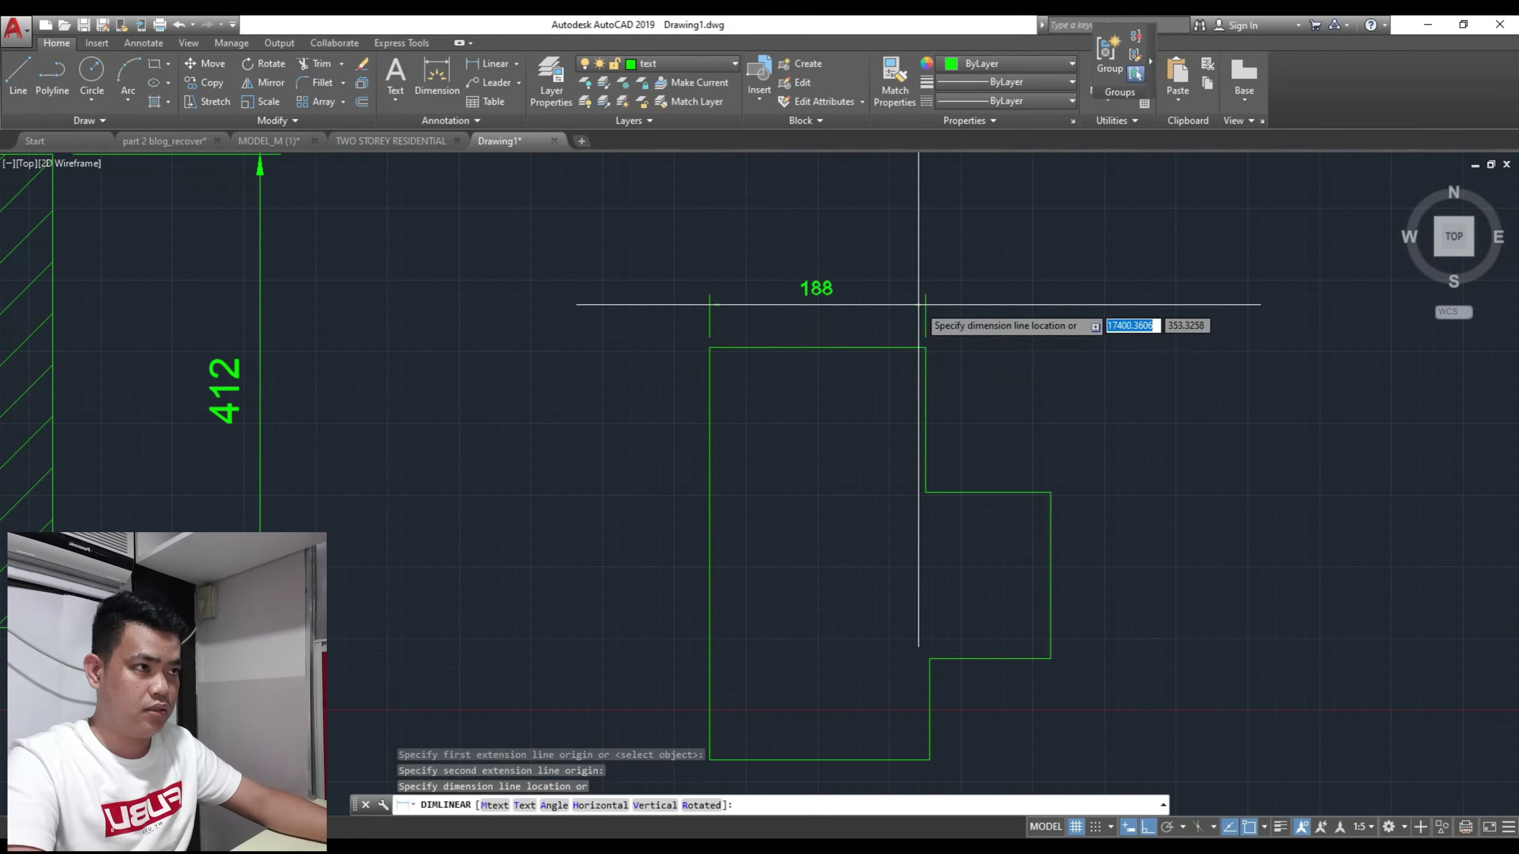
pyautogui.click(919, 305)
pyautogui.moveTo(750, 456); pyautogui.dragTo(739, 411, button='middle')
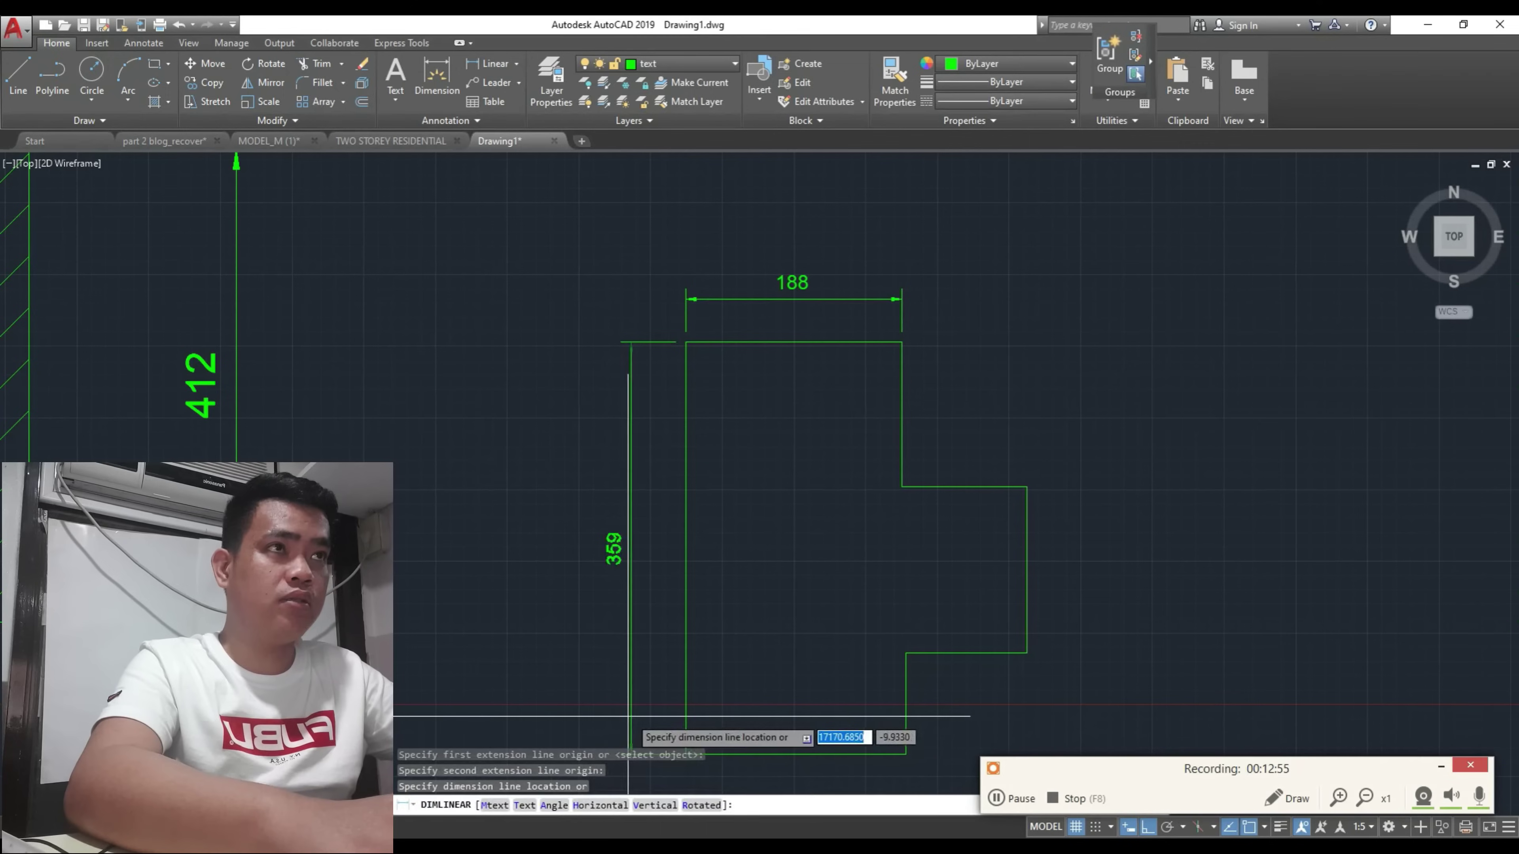
# Step: Dimension the new outline's full height on its left side and its upper-right step's height on its right side
pyautogui.press('Return')
pyautogui.click(902, 342)
pyautogui.click(902, 487)
pyautogui.click(1103, 433)
pyautogui.press('Escape')
pyautogui.scroll(-4, 1010, 440)
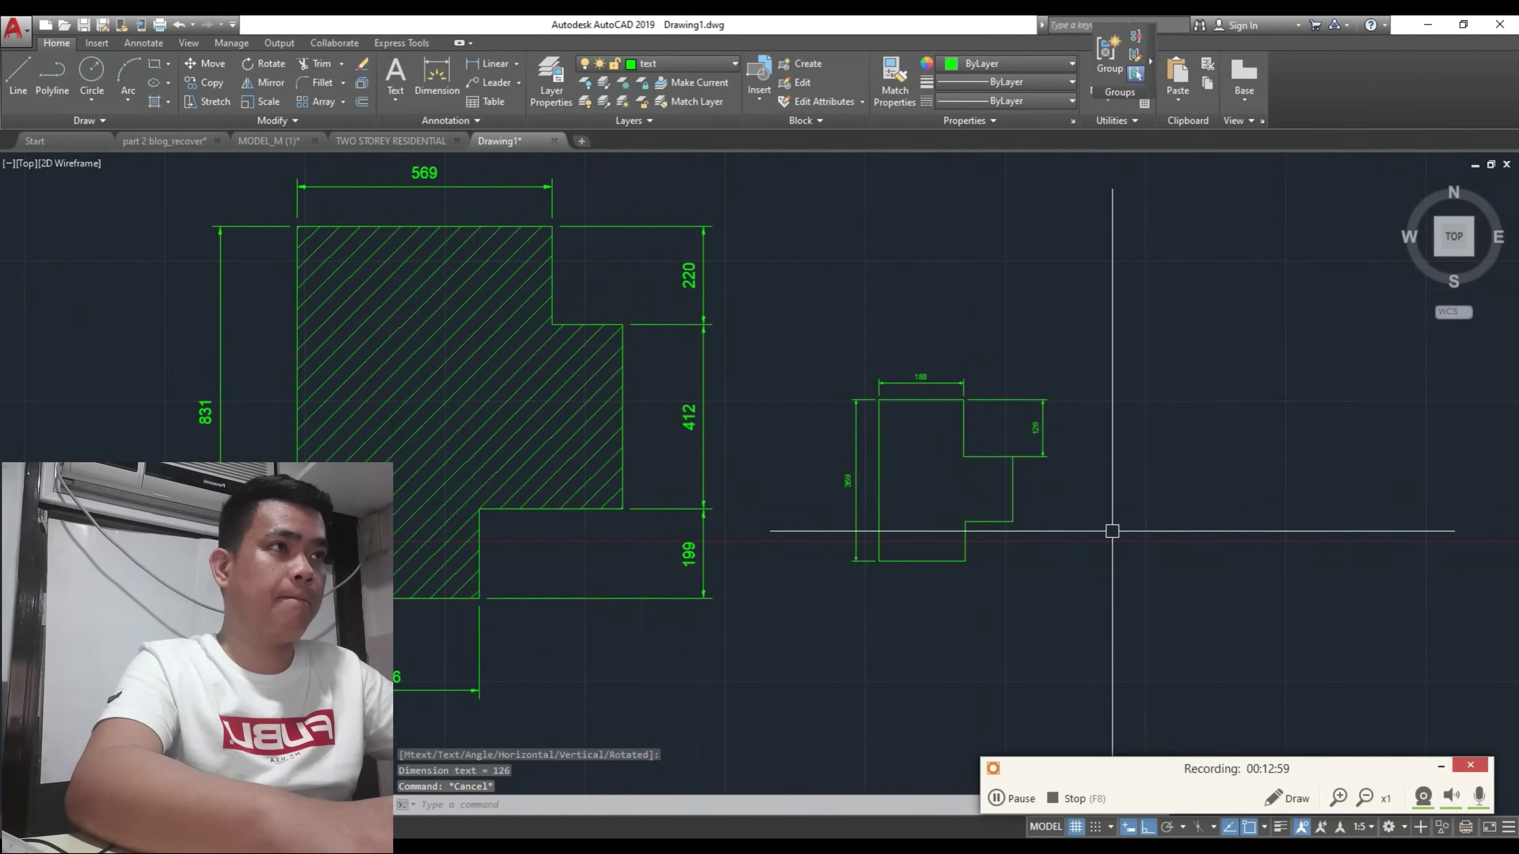
# Step: Add a horizontal multileader reading "BOX" that points into the smallest outline from its right side
pyautogui.scroll(2, 1111, 531)
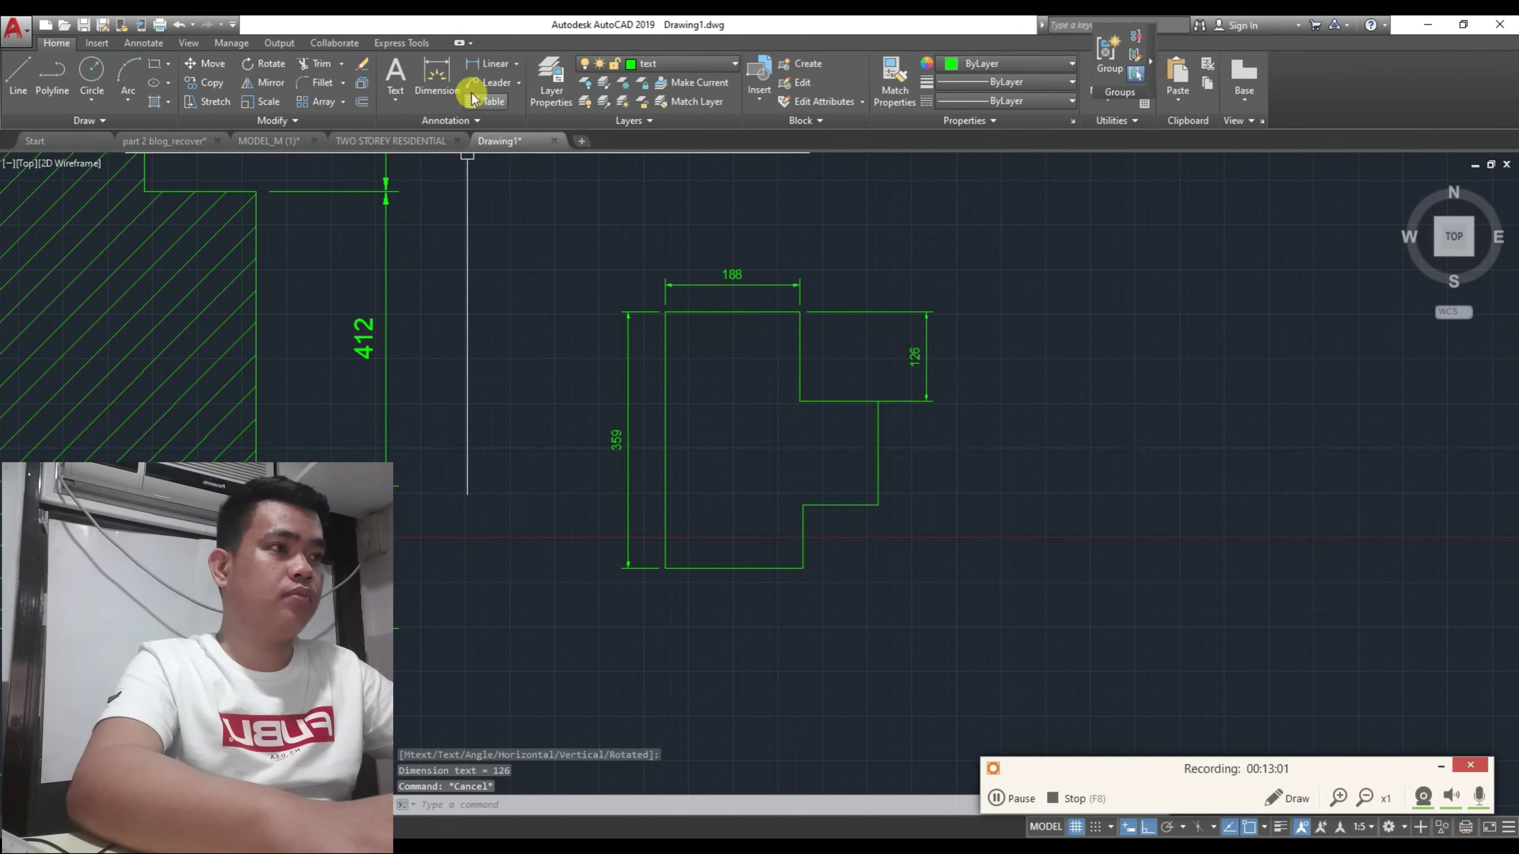
pyautogui.click(489, 87)
pyautogui.scroll(2, 841, 449)
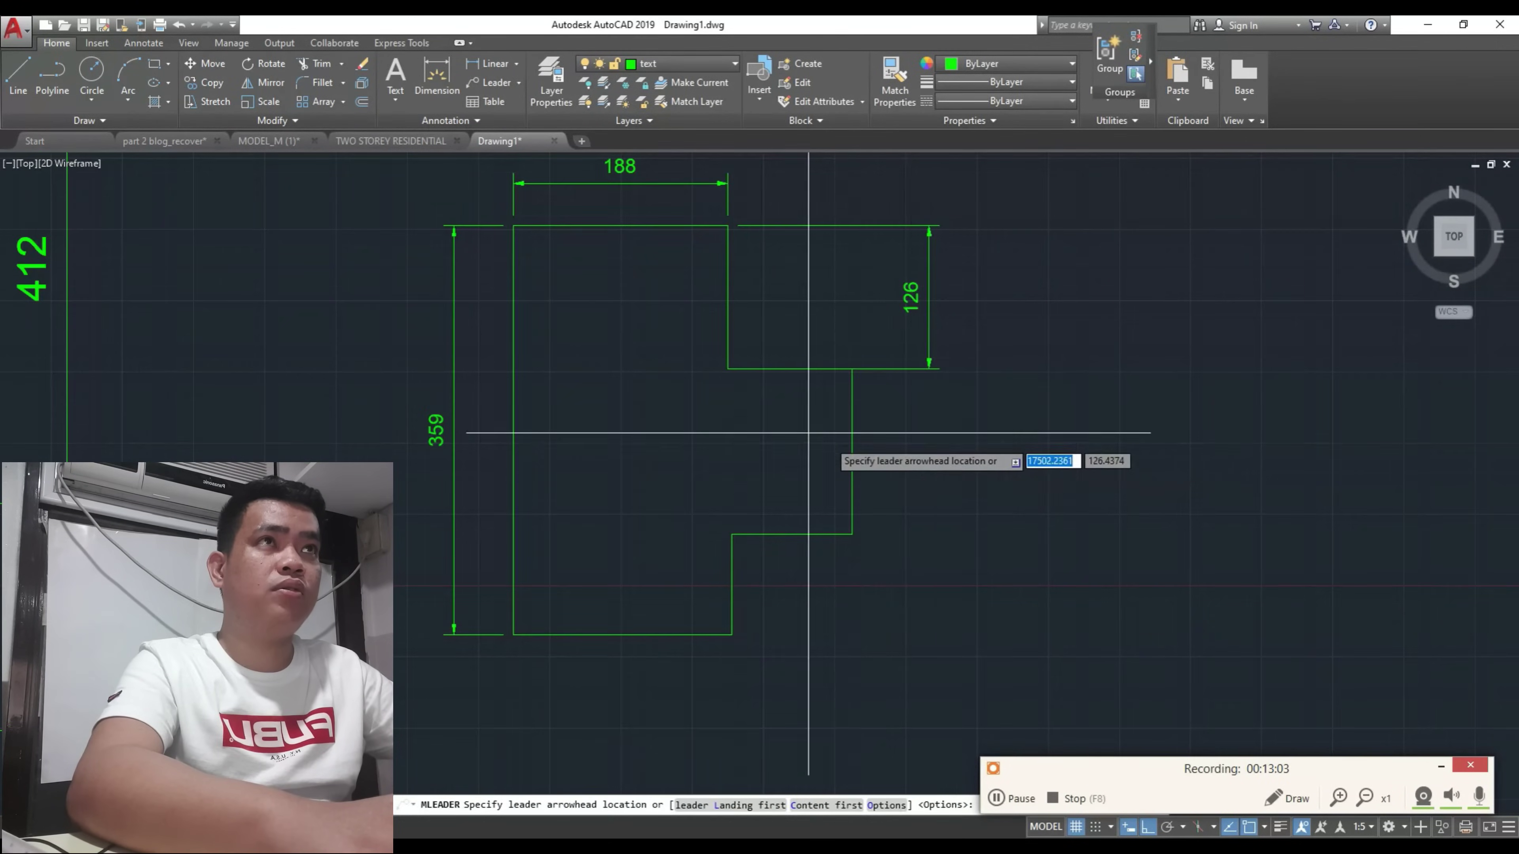
pyautogui.click(807, 428)
pyautogui.scroll(4, 920, 441)
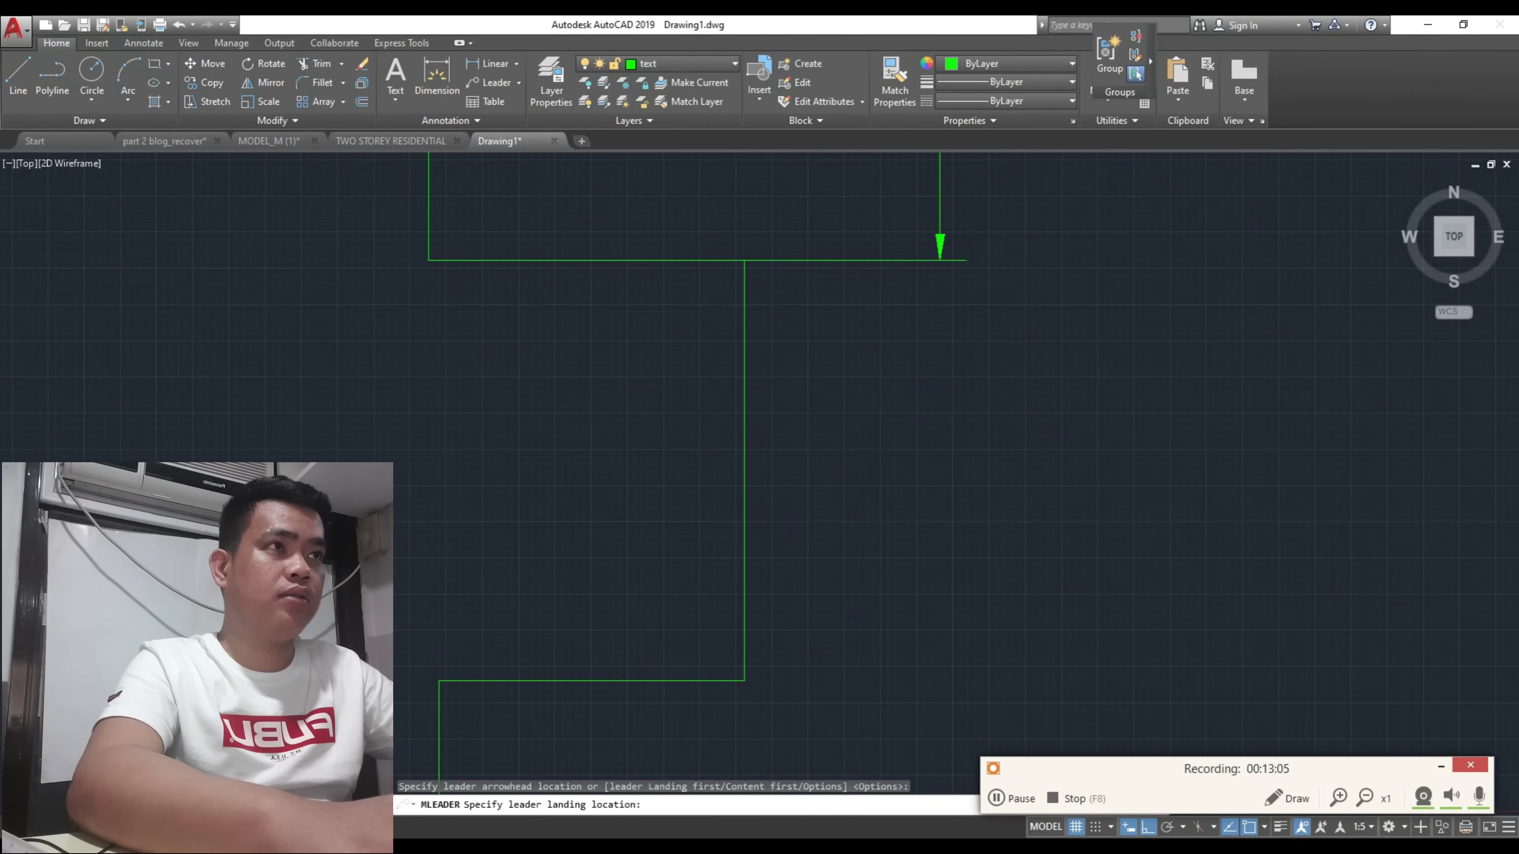
pyautogui.click(860, 442)
pyautogui.scroll(-3, 881, 407)
pyautogui.scroll(2, 873, 427)
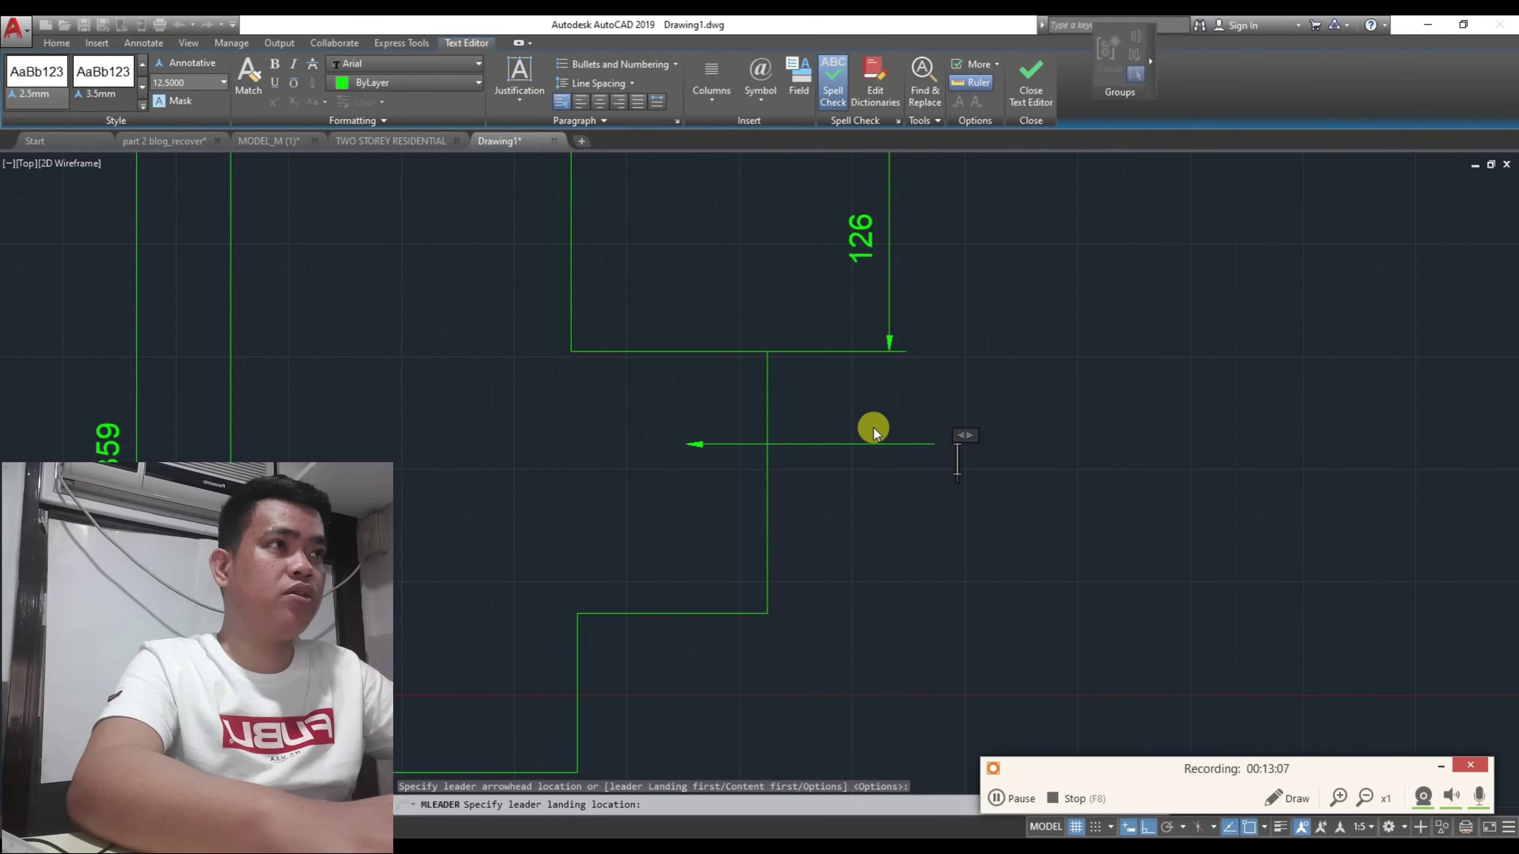
pyautogui.write('BOX')
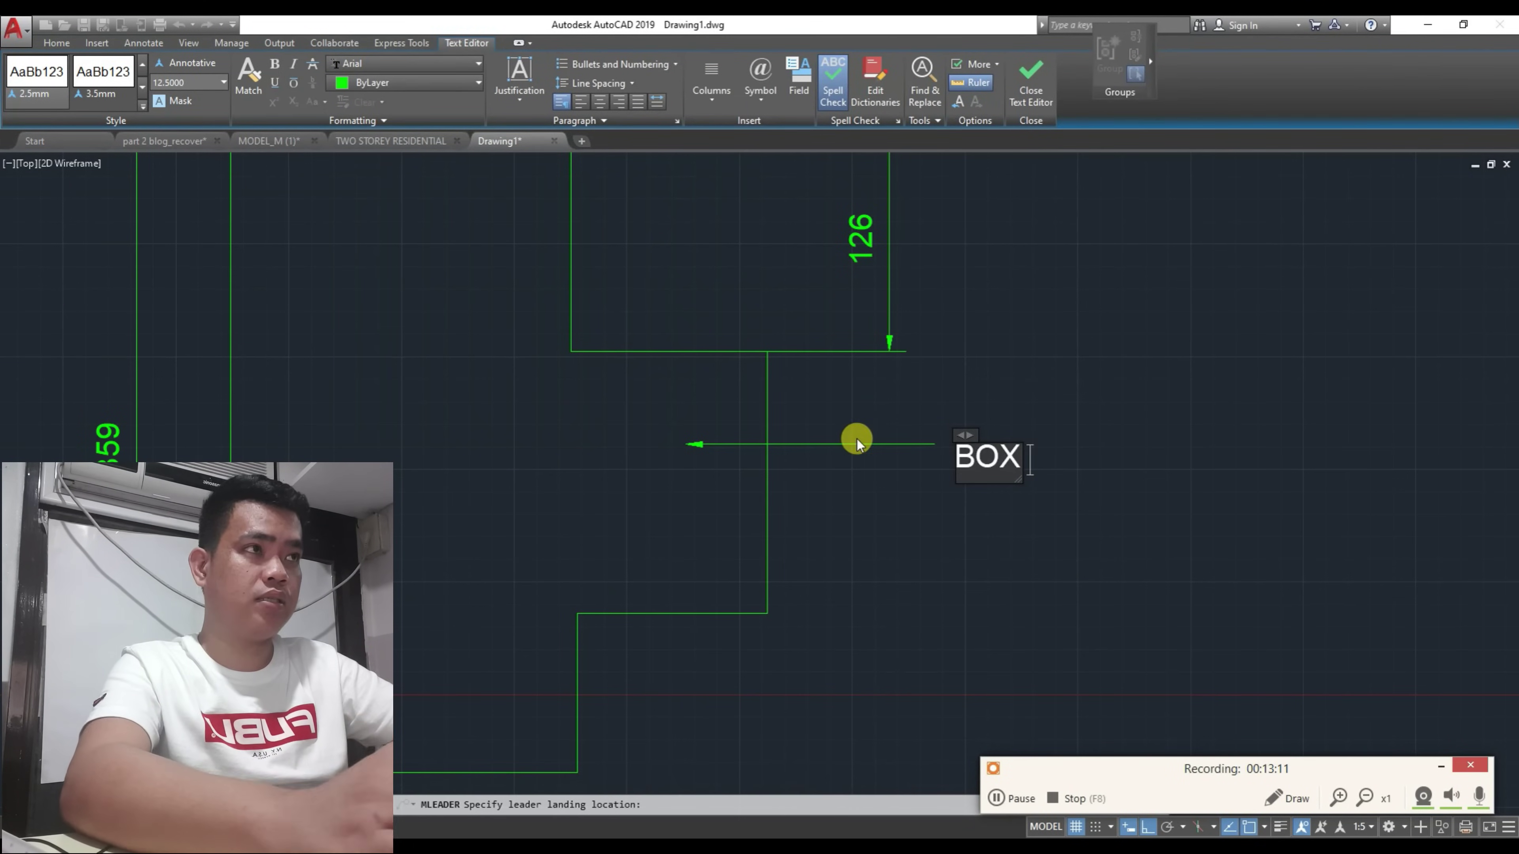
pyautogui.click(866, 464)
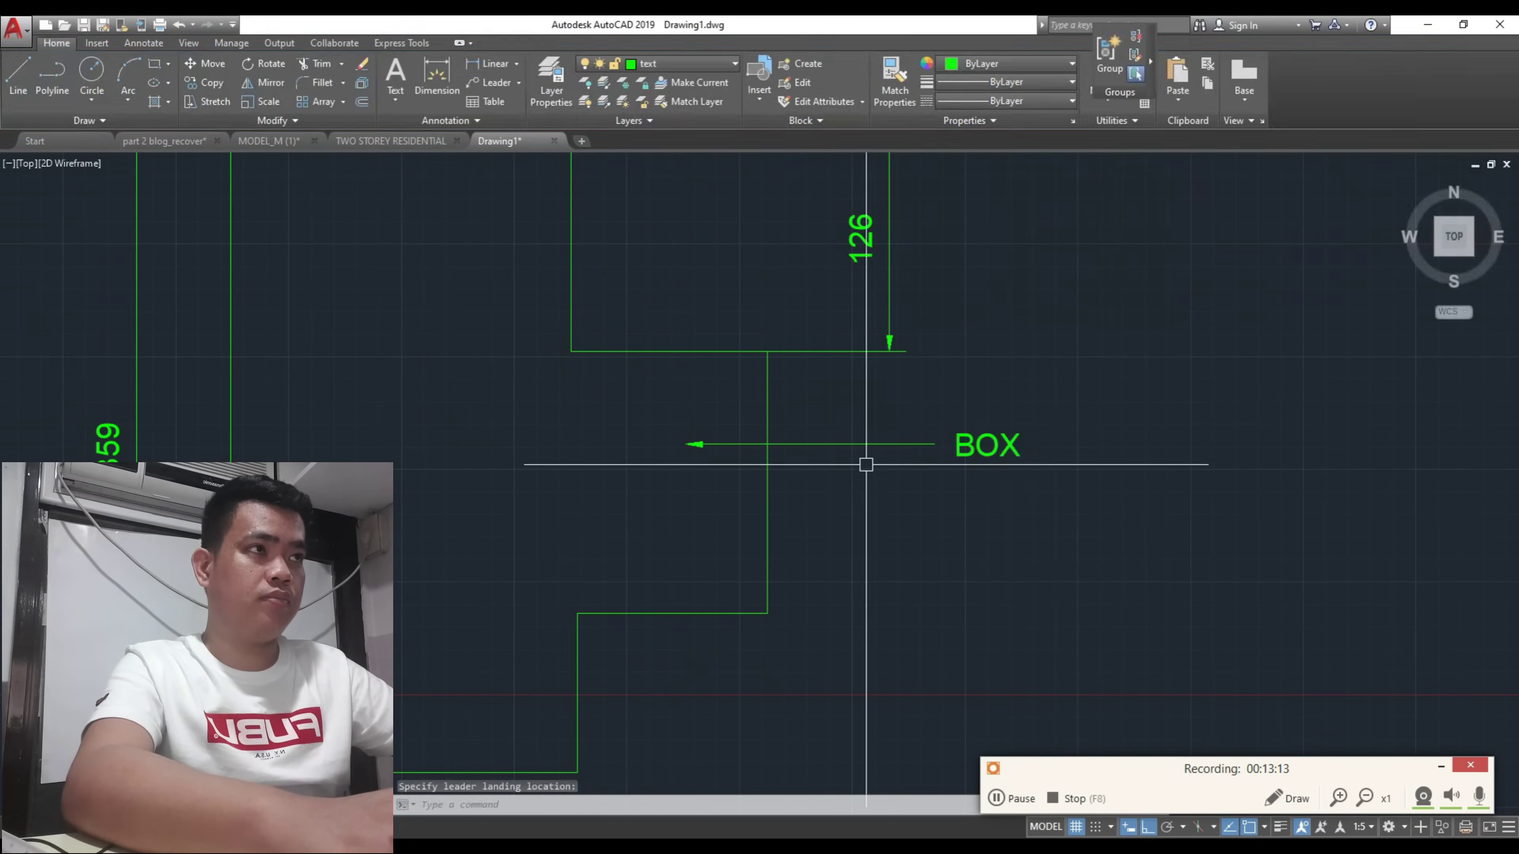
# Step: Move the smallest outline with its dimensions and leader about 435 units to the right, away from the hatched outline
pyautogui.scroll(-5, 933, 473)
pyautogui.scroll(5, 747, 393)
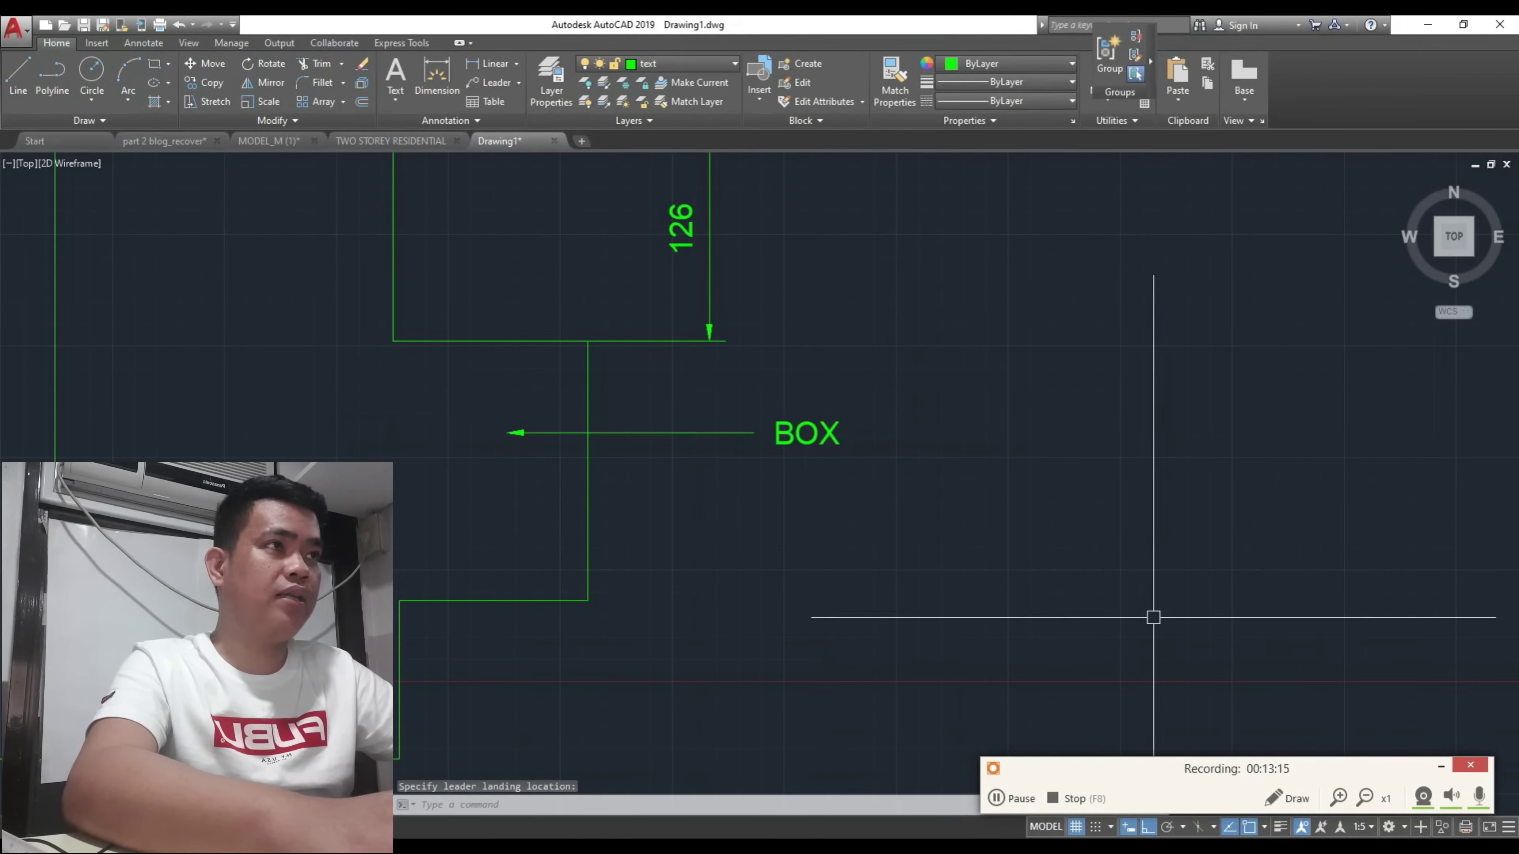
pyautogui.scroll(-3, 759, 414)
pyautogui.scroll(4, 717, 359)
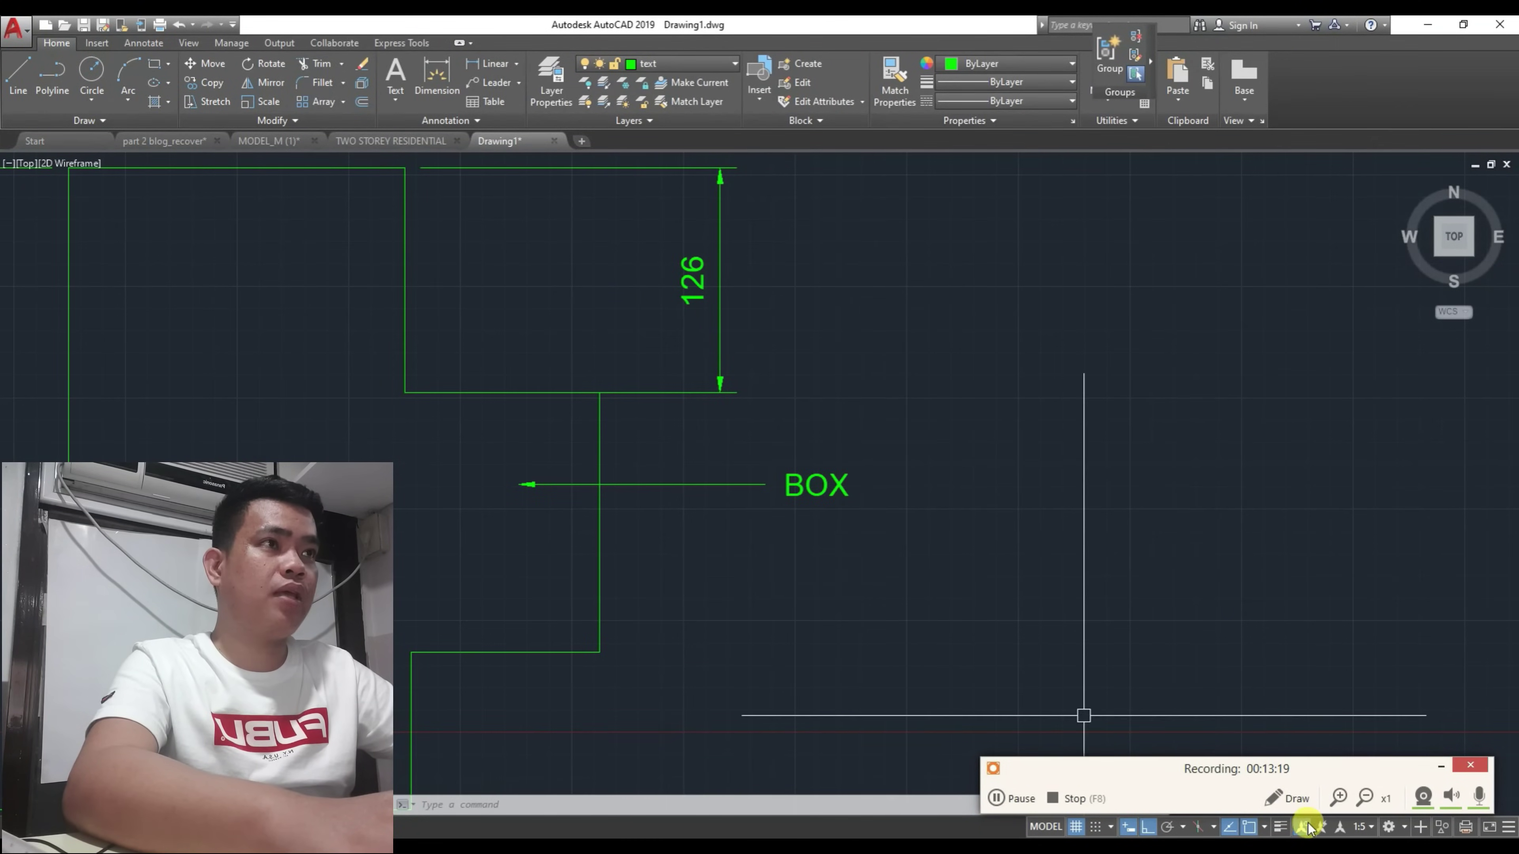
pyautogui.scroll(-8, 1054, 614)
pyautogui.scroll(3, 844, 334)
pyautogui.click(845, 335)
pyautogui.click(1221, 611)
pyautogui.moveTo(1172, 593); pyautogui.dragTo(892, 598, button='middle')
pyautogui.write('M')
pyautogui.press('Return')
pyautogui.click(885, 585)
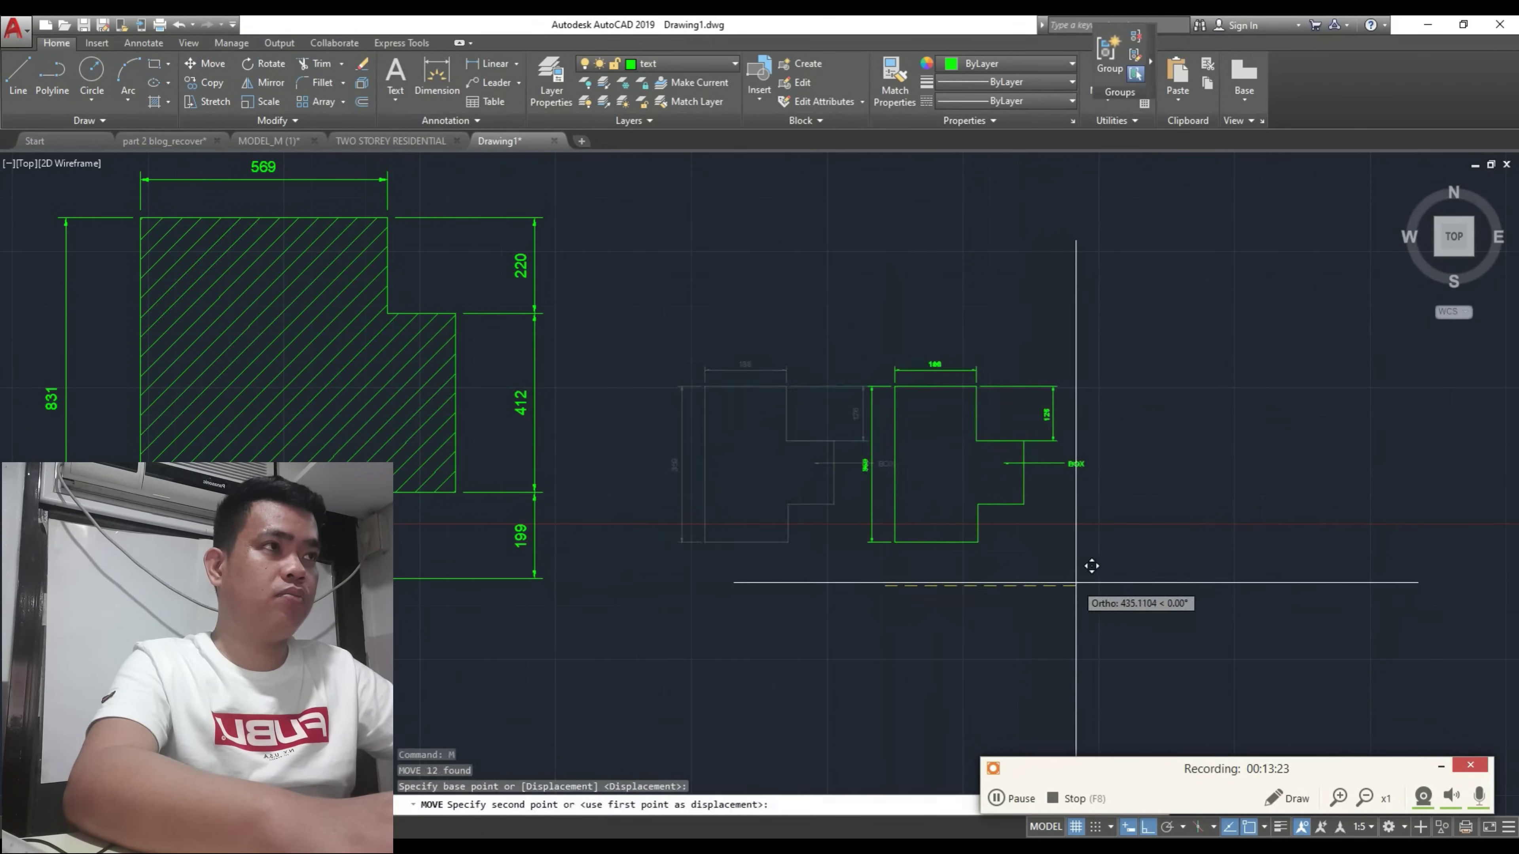
pyautogui.press('Escape')
pyautogui.scroll(2, 566, 424)
pyautogui.moveTo(566, 424); pyautogui.dragTo(656, 420, button='middle')
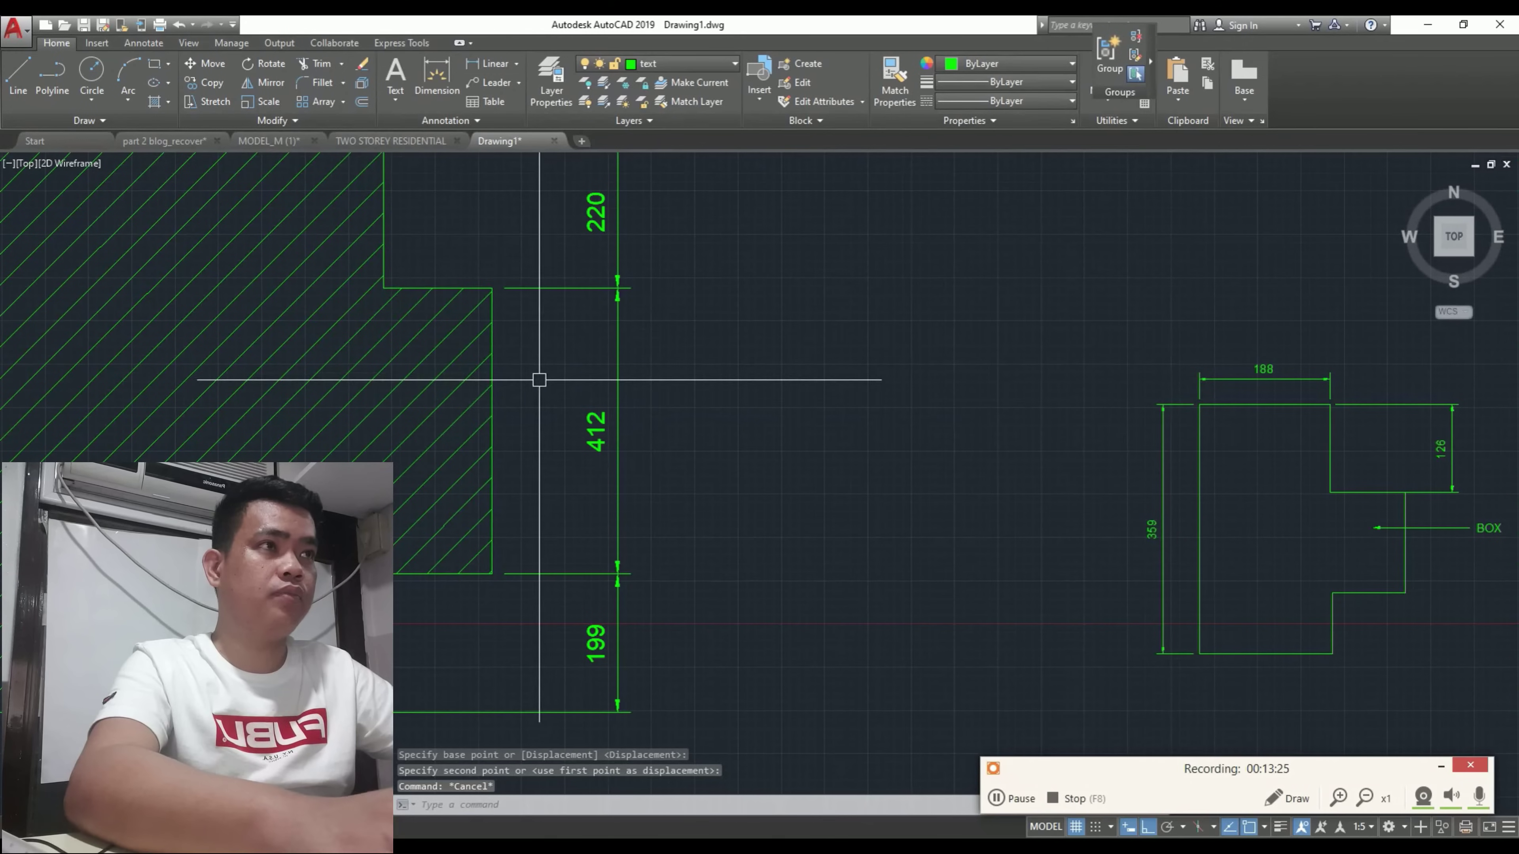
pyautogui.click(489, 82)
pyautogui.click(447, 339)
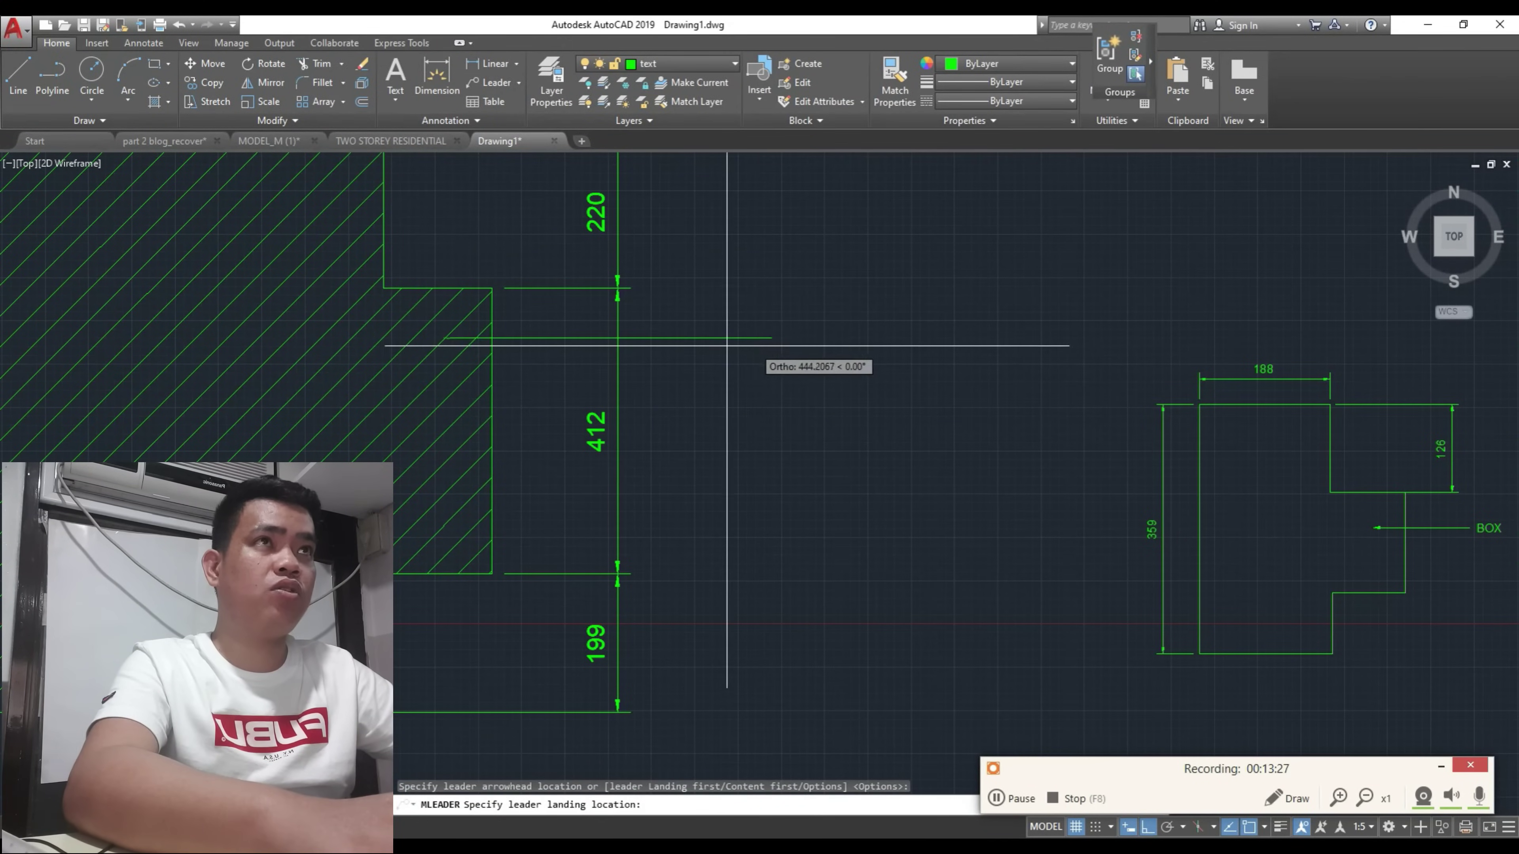
pyautogui.press('Escape')
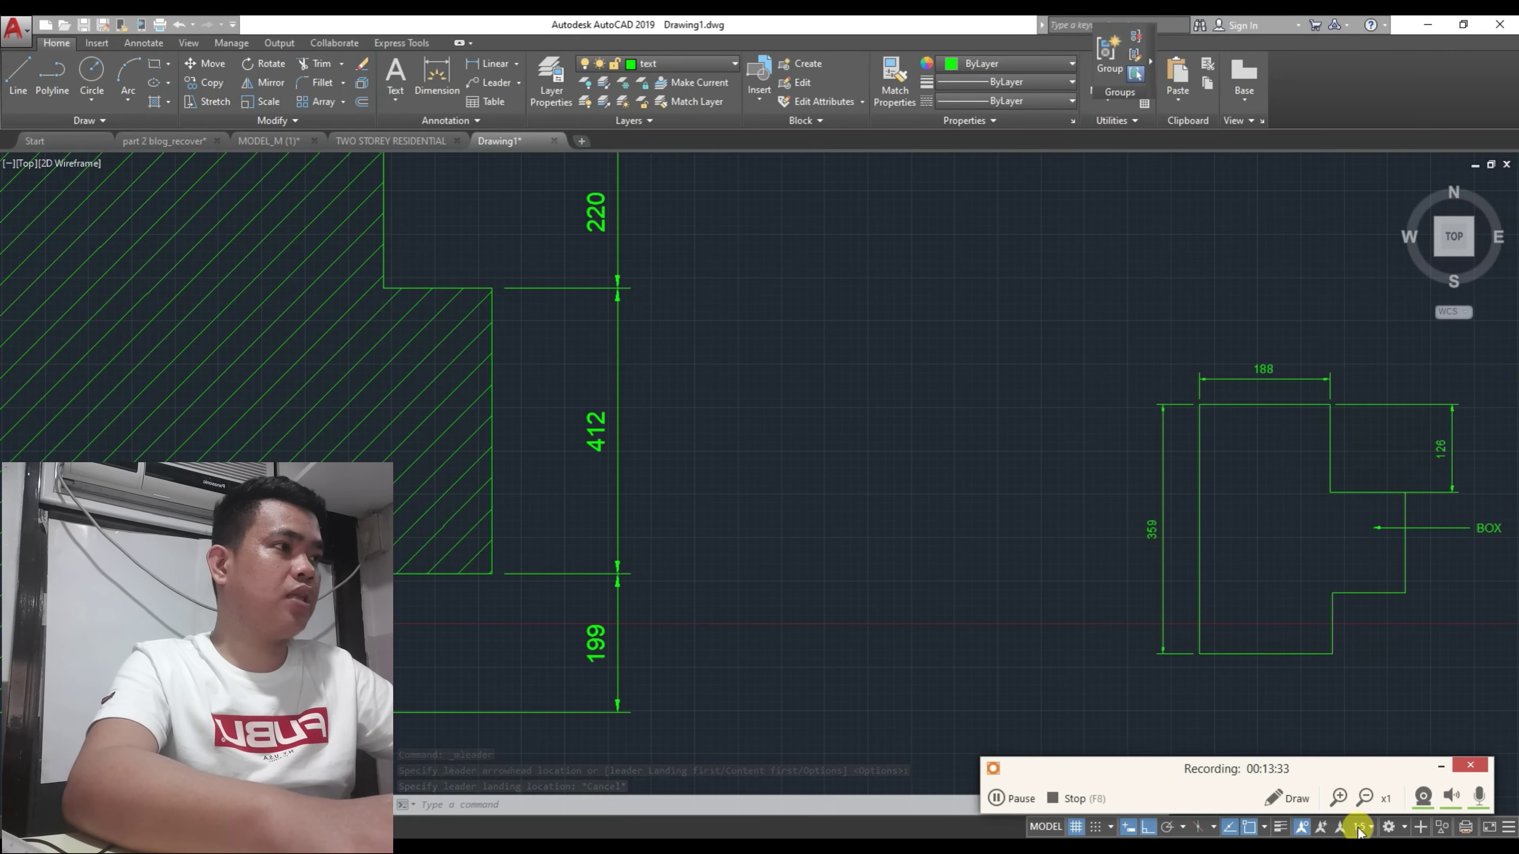
pyautogui.press('Escape')
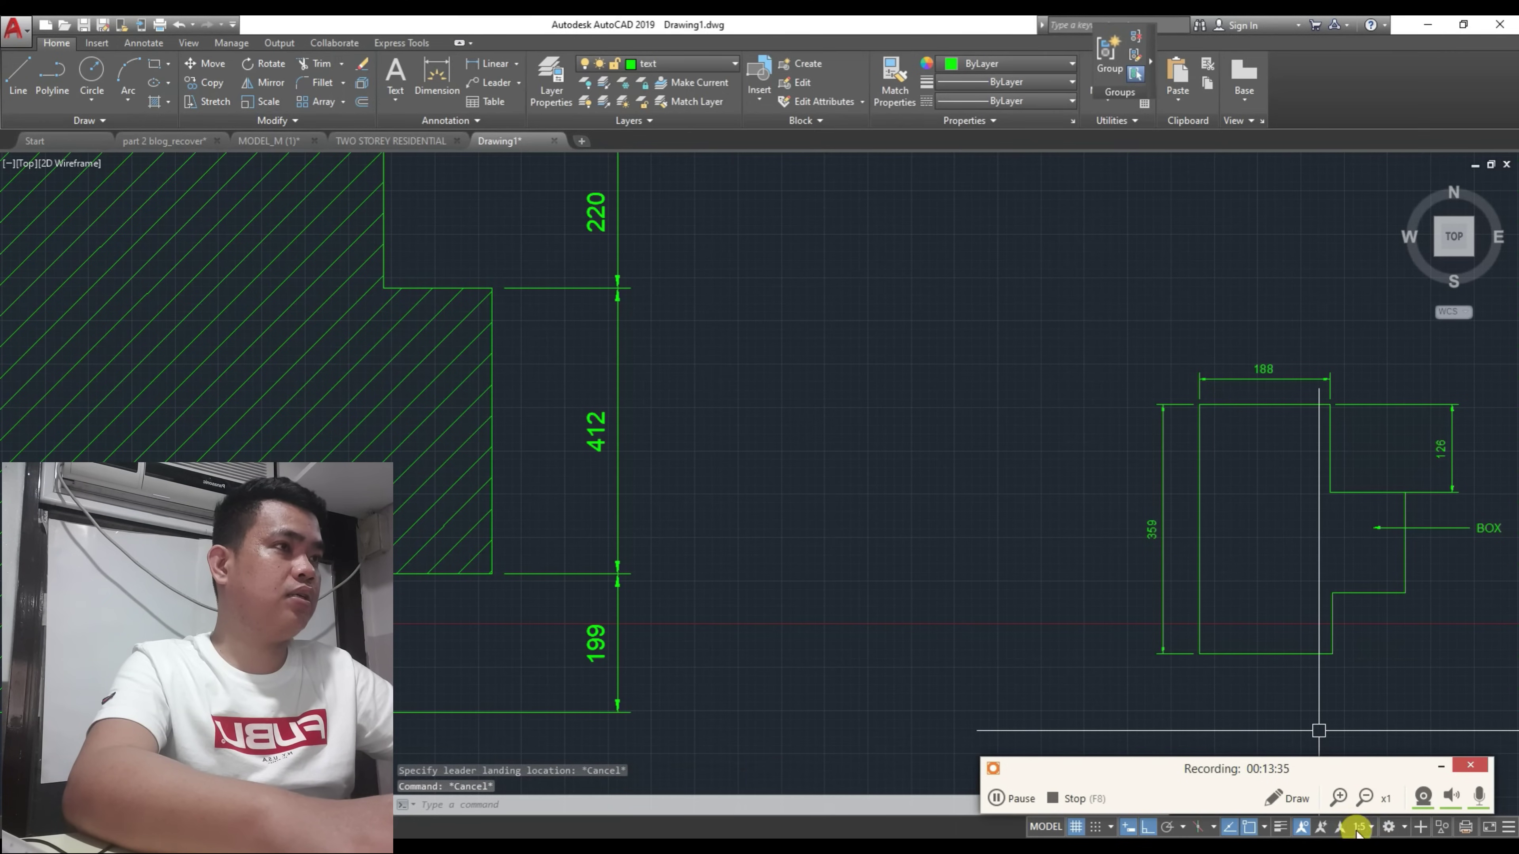
# Step: Set the annotation scale to 1:10 and add a horizontal multileader reading "BOX" that points into the hatched outline from its right
pyautogui.click(1441, 767)
pyautogui.click(1363, 828)
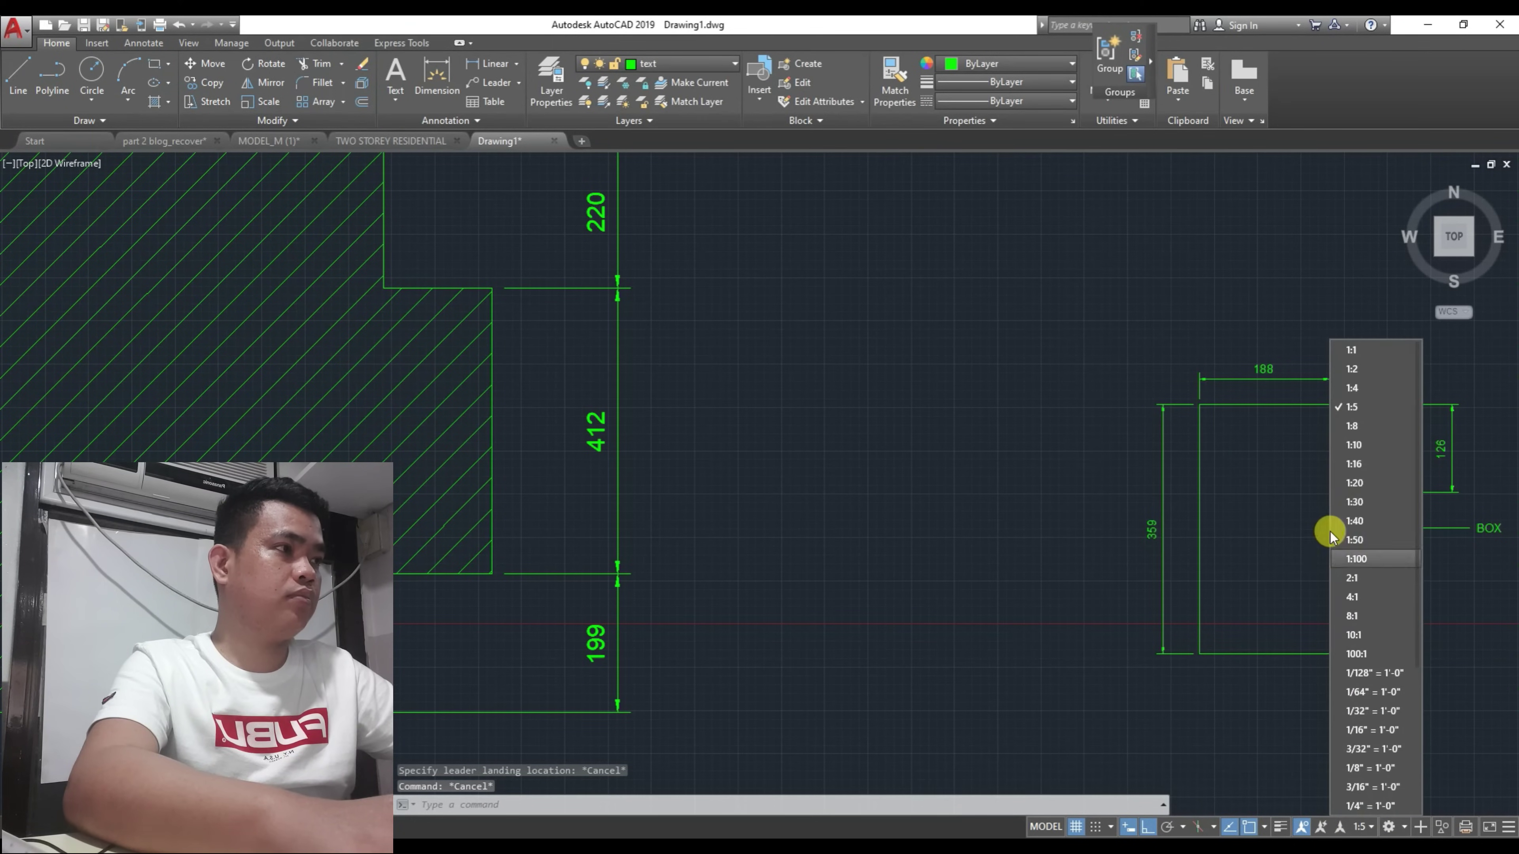
pyautogui.click(1365, 450)
pyautogui.click(486, 83)
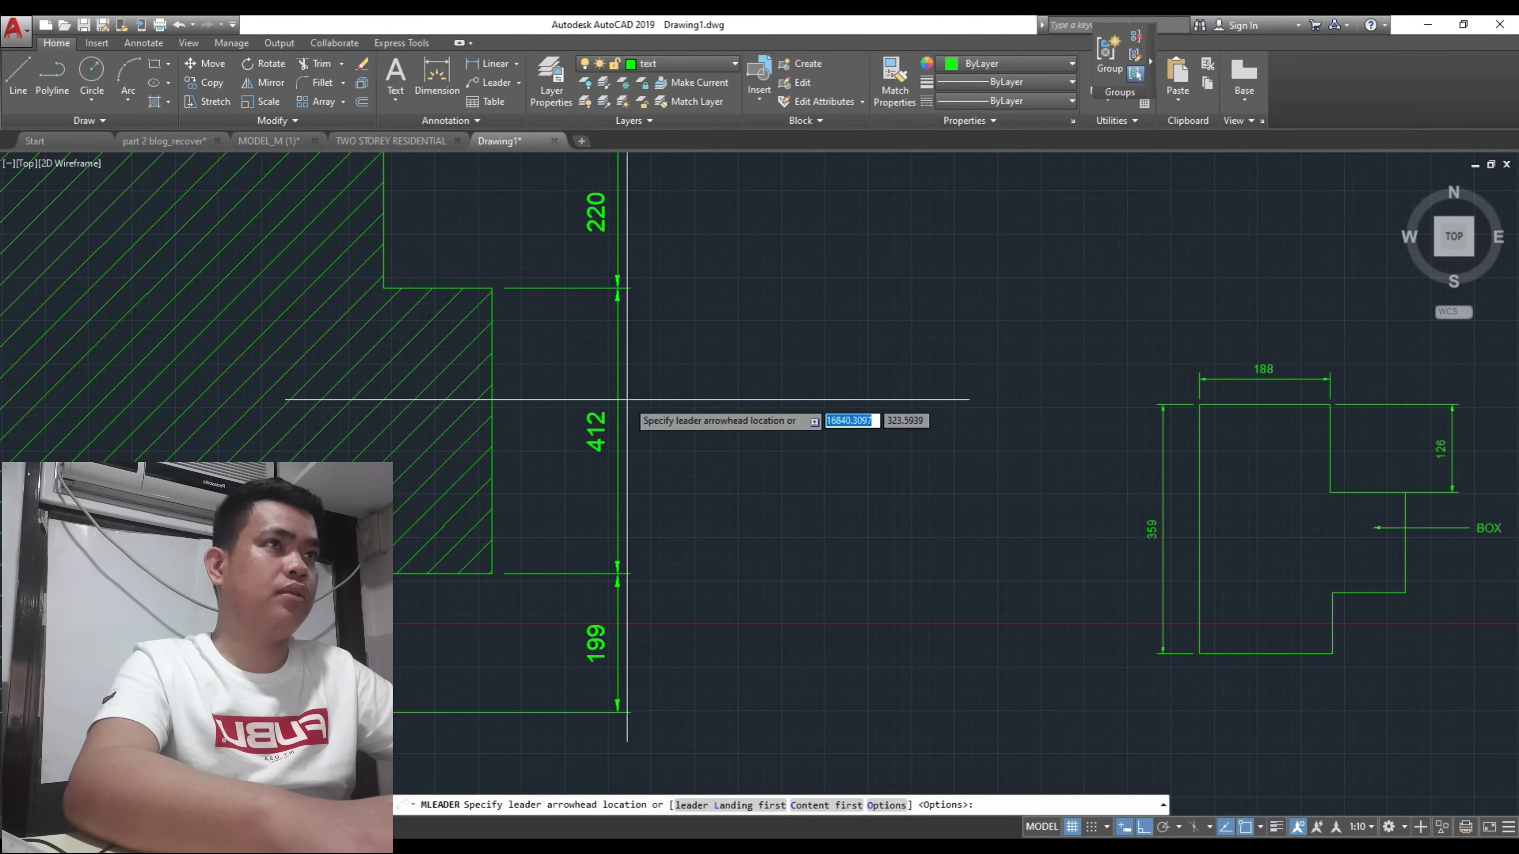
pyautogui.click(455, 395)
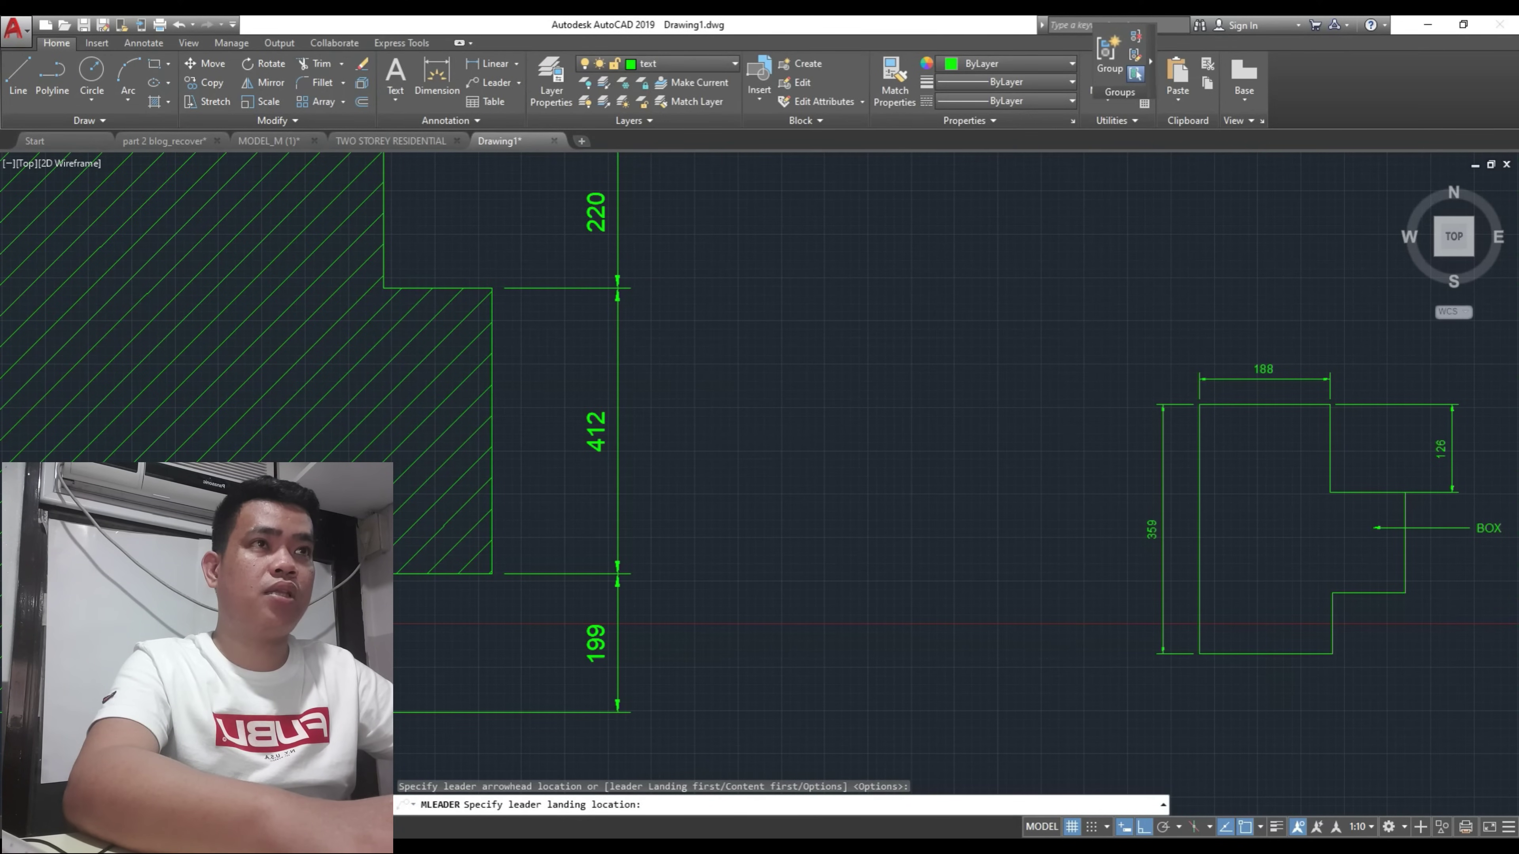
pyautogui.click(687, 419)
pyautogui.write('BOX')
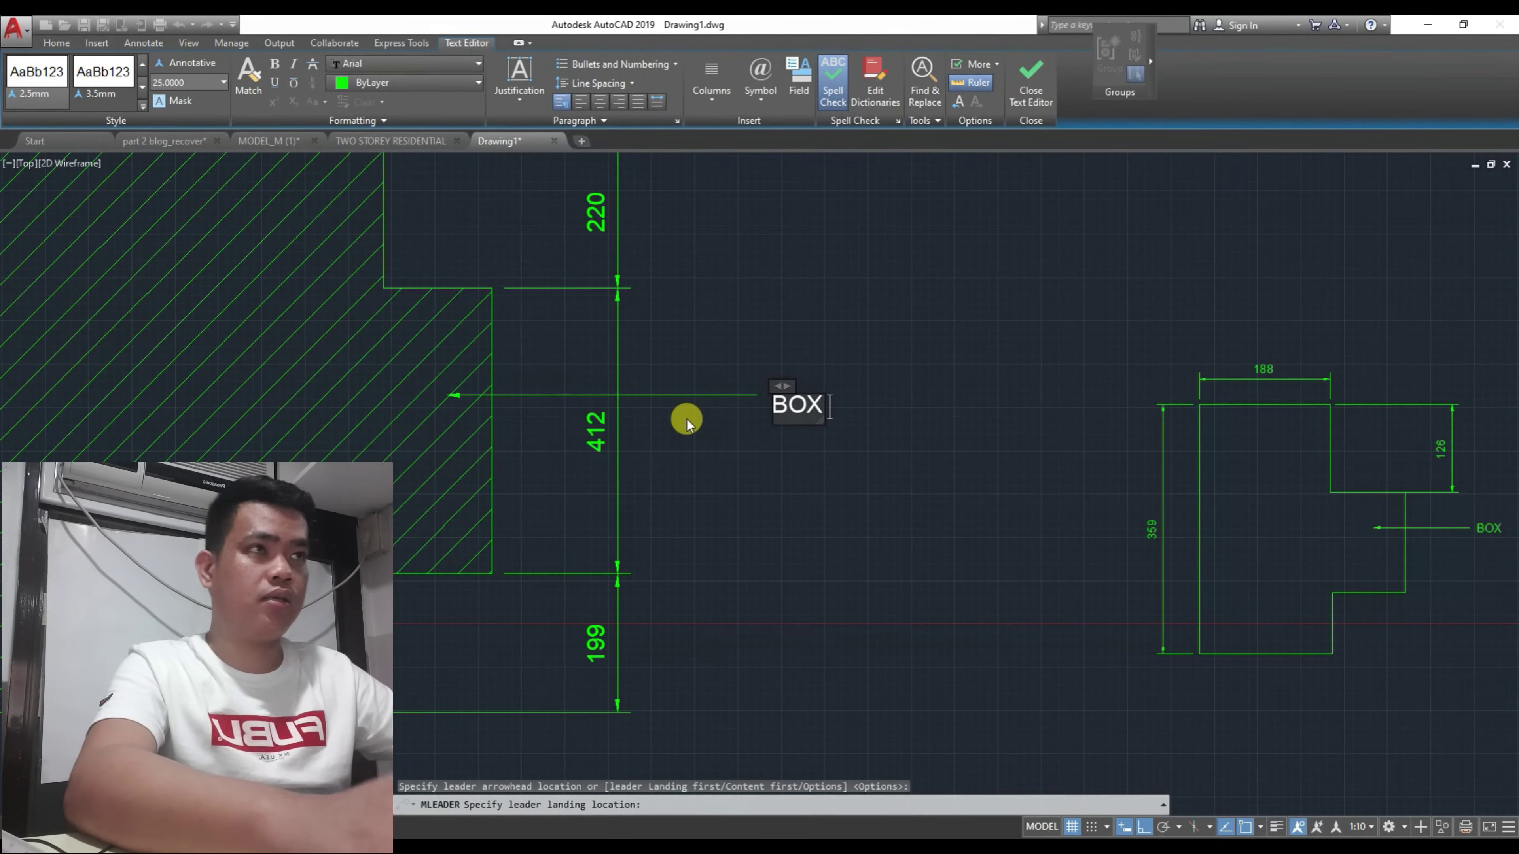
pyautogui.press('Escape')
pyautogui.scroll(-3, 668, 465)
pyautogui.scroll(2, 668, 465)
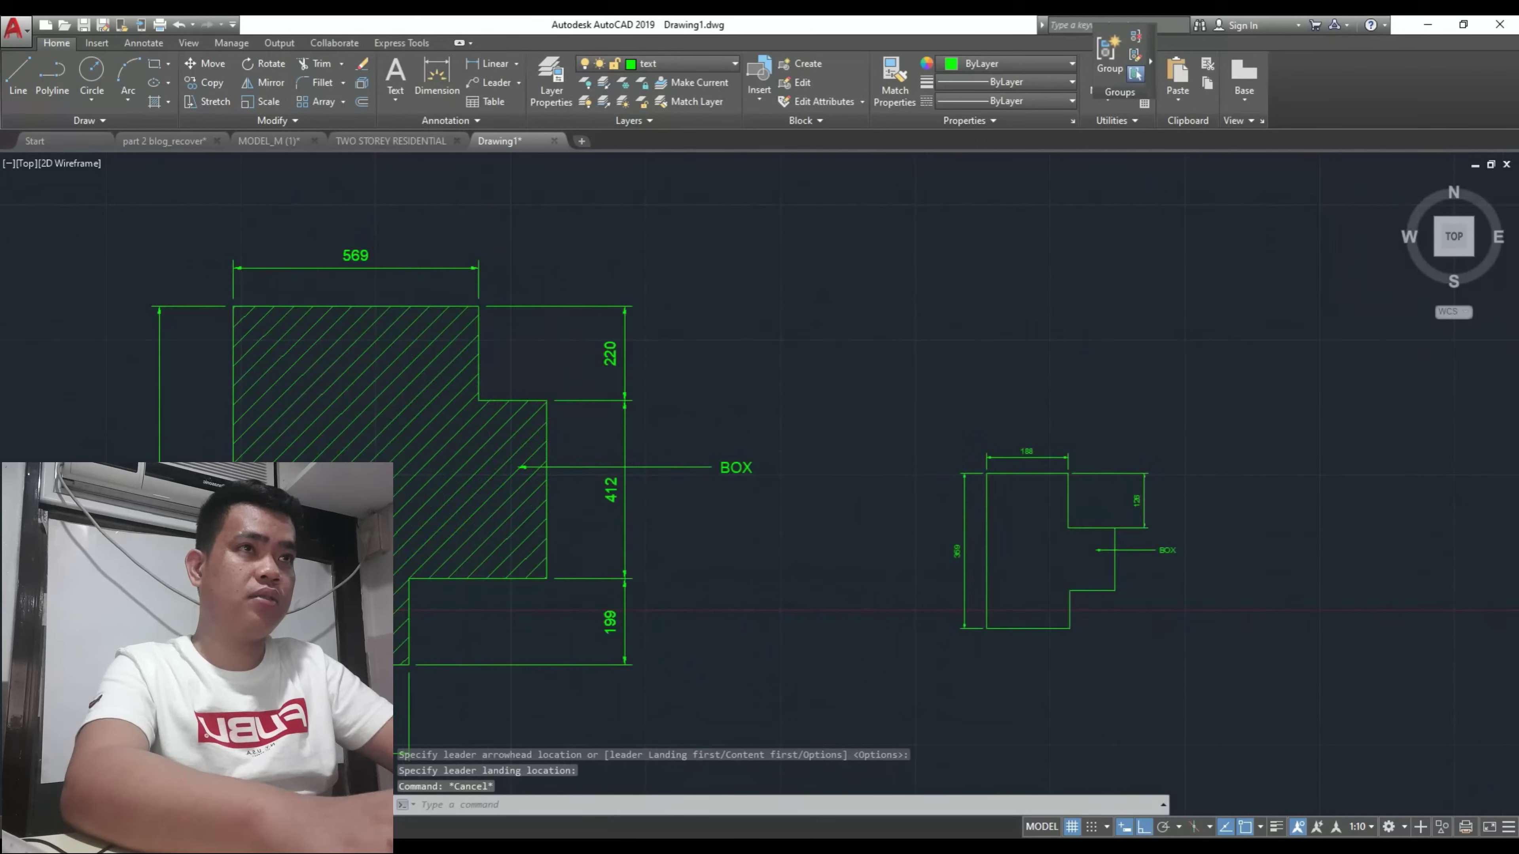
pyautogui.scroll(2, 670, 413)
pyautogui.click(471, 85)
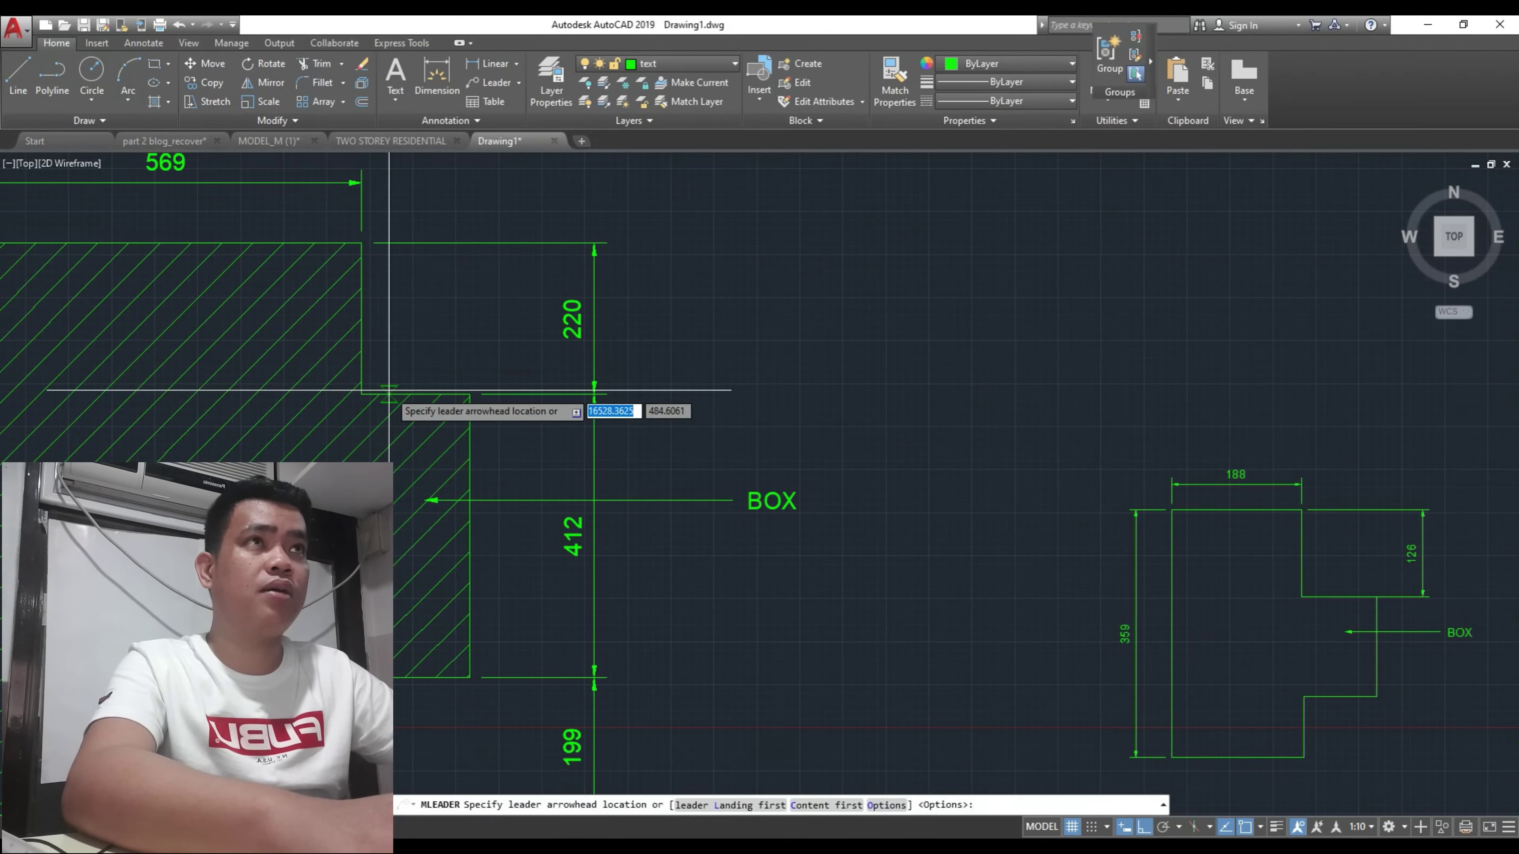
pyautogui.click(389, 390)
pyautogui.moveTo(491, 227); pyautogui.dragTo(499, 301, button='middle')
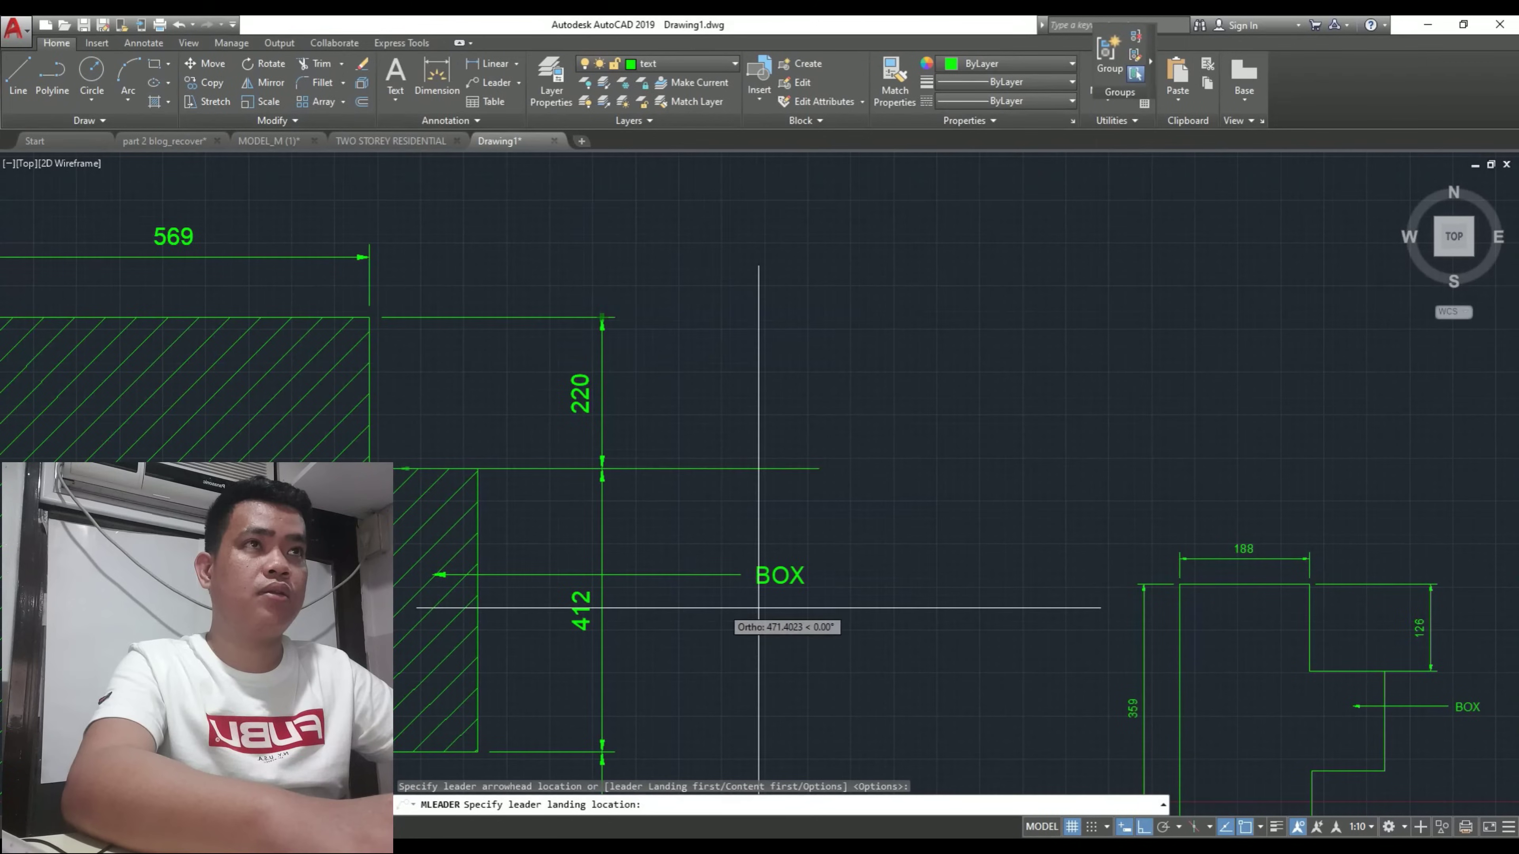
pyautogui.scroll(2, 828, 621)
pyautogui.press('Escape')
pyautogui.press('Escape')
# Step: Compare the sizes of the leader and dimension annotations across the hatched, smallest and large outlines
pyautogui.scroll(-1, 694, 528)
pyautogui.scroll(1, 636, 541)
pyautogui.moveTo(504, 571); pyautogui.dragTo(719, 483, button='middle')
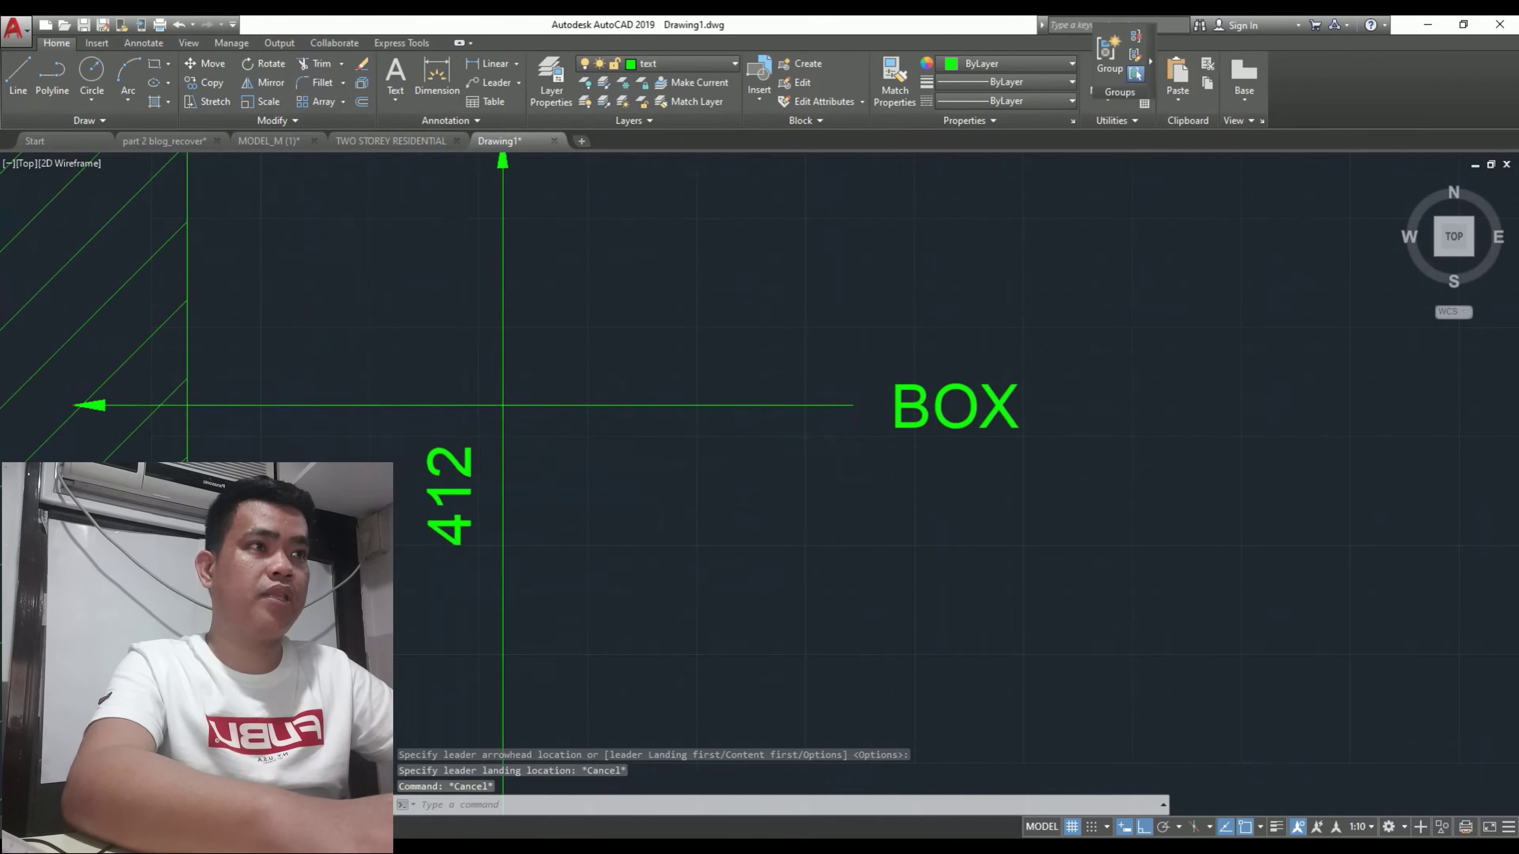
pyautogui.scroll(-3, 827, 465)
pyautogui.scroll(-2, 882, 407)
pyautogui.moveTo(881, 408); pyautogui.dragTo(865, 448, button='middle')
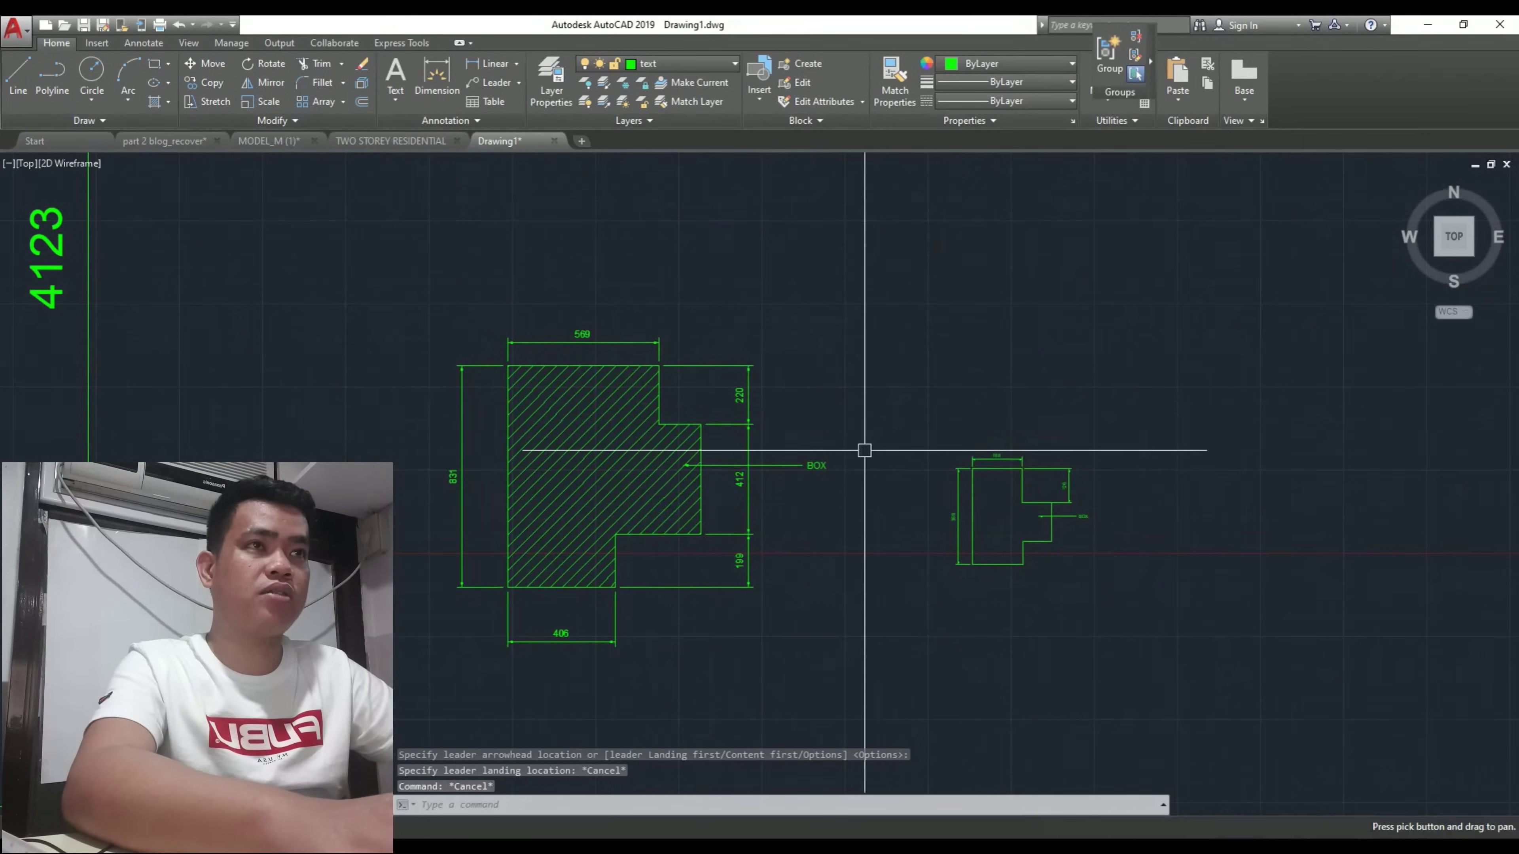
pyautogui.scroll(4, 778, 460)
pyautogui.moveTo(702, 520)
pyautogui.mouseDown(button='middle')
pyautogui.moveTo(775, 478)
pyautogui.moveTo(822, 478)
pyautogui.mouseUp(button='middle')
pyautogui.scroll(-4, 720, 505)
pyautogui.scroll(-4, 831, 471)
pyautogui.moveTo(658, 465); pyautogui.dragTo(797, 499, button='middle')
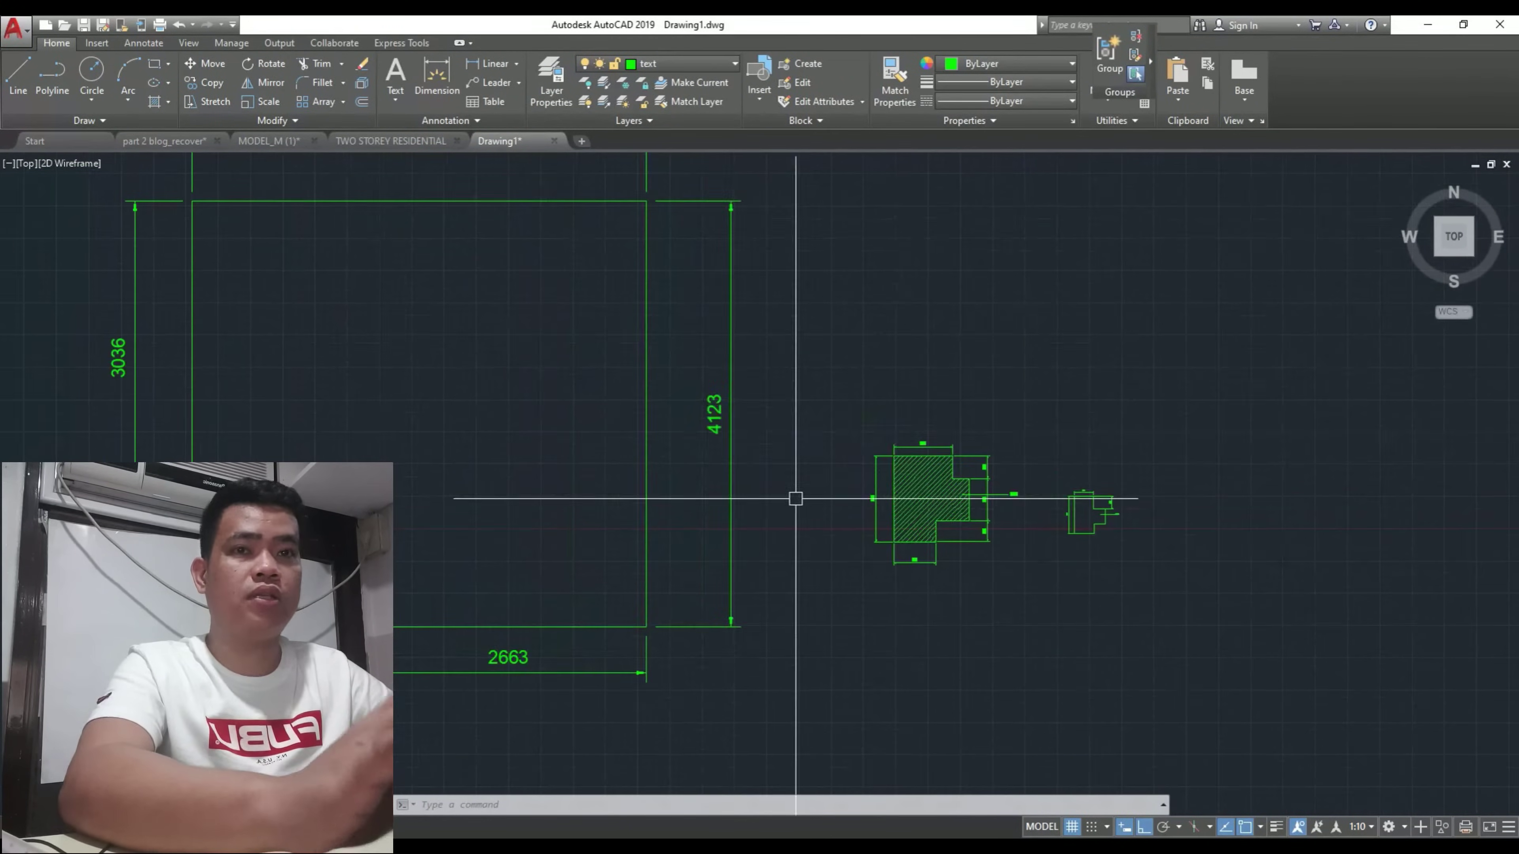
pyautogui.scroll(-2, 753, 522)
pyautogui.scroll(2, 824, 495)
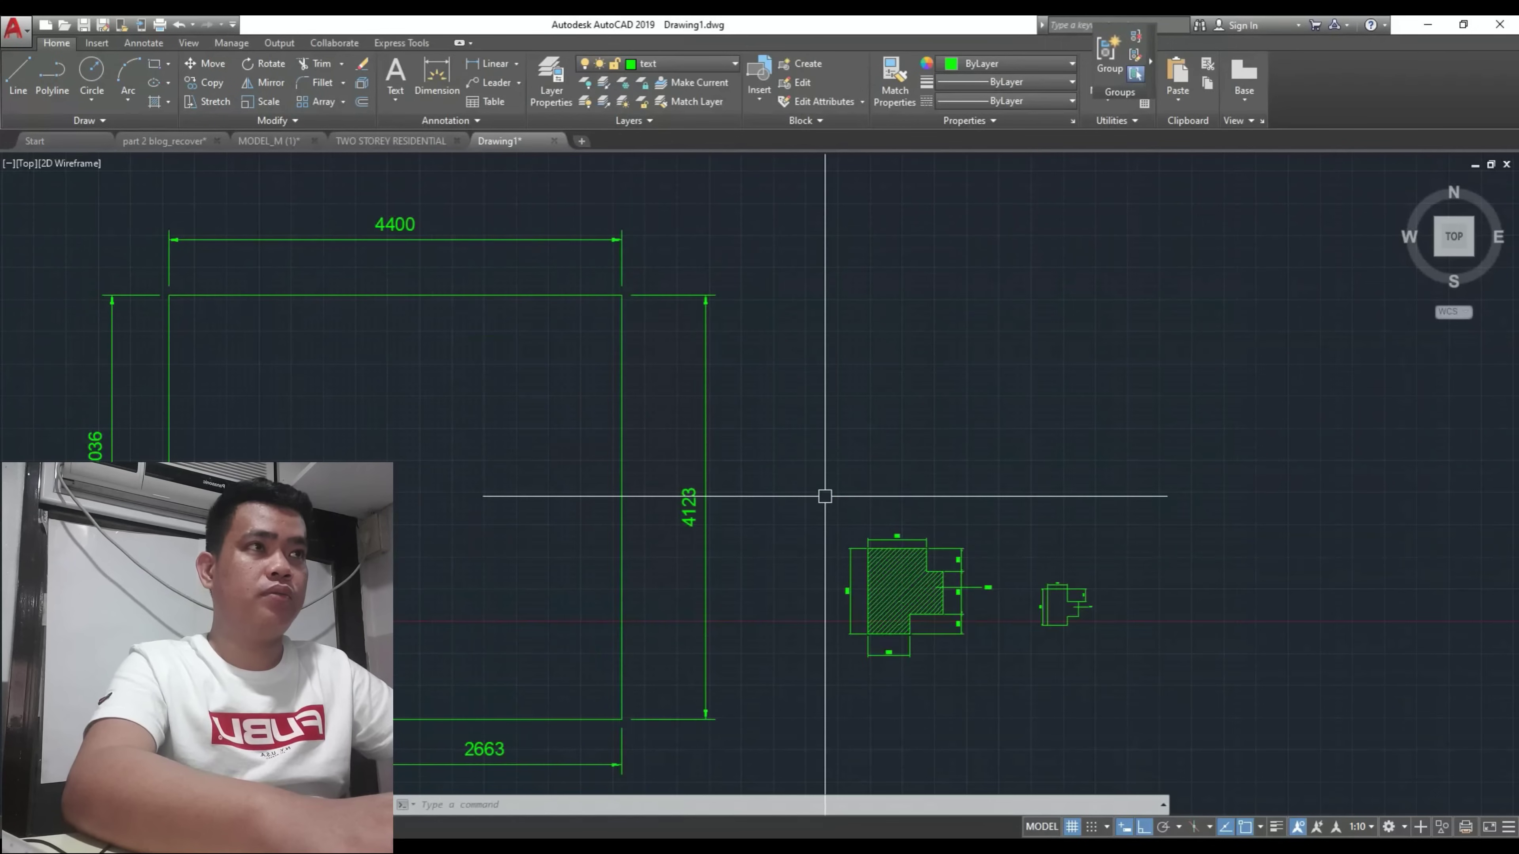
# Step: Try to move the hatched and smallest outlines with their annotations farther to the right of the large outline
pyautogui.click(772, 454)
pyautogui.click(1077, 673)
pyautogui.moveTo(1027, 672); pyautogui.dragTo(774, 611, button='middle')
pyautogui.write('m')
pyautogui.press('Return')
pyautogui.click(773, 611)
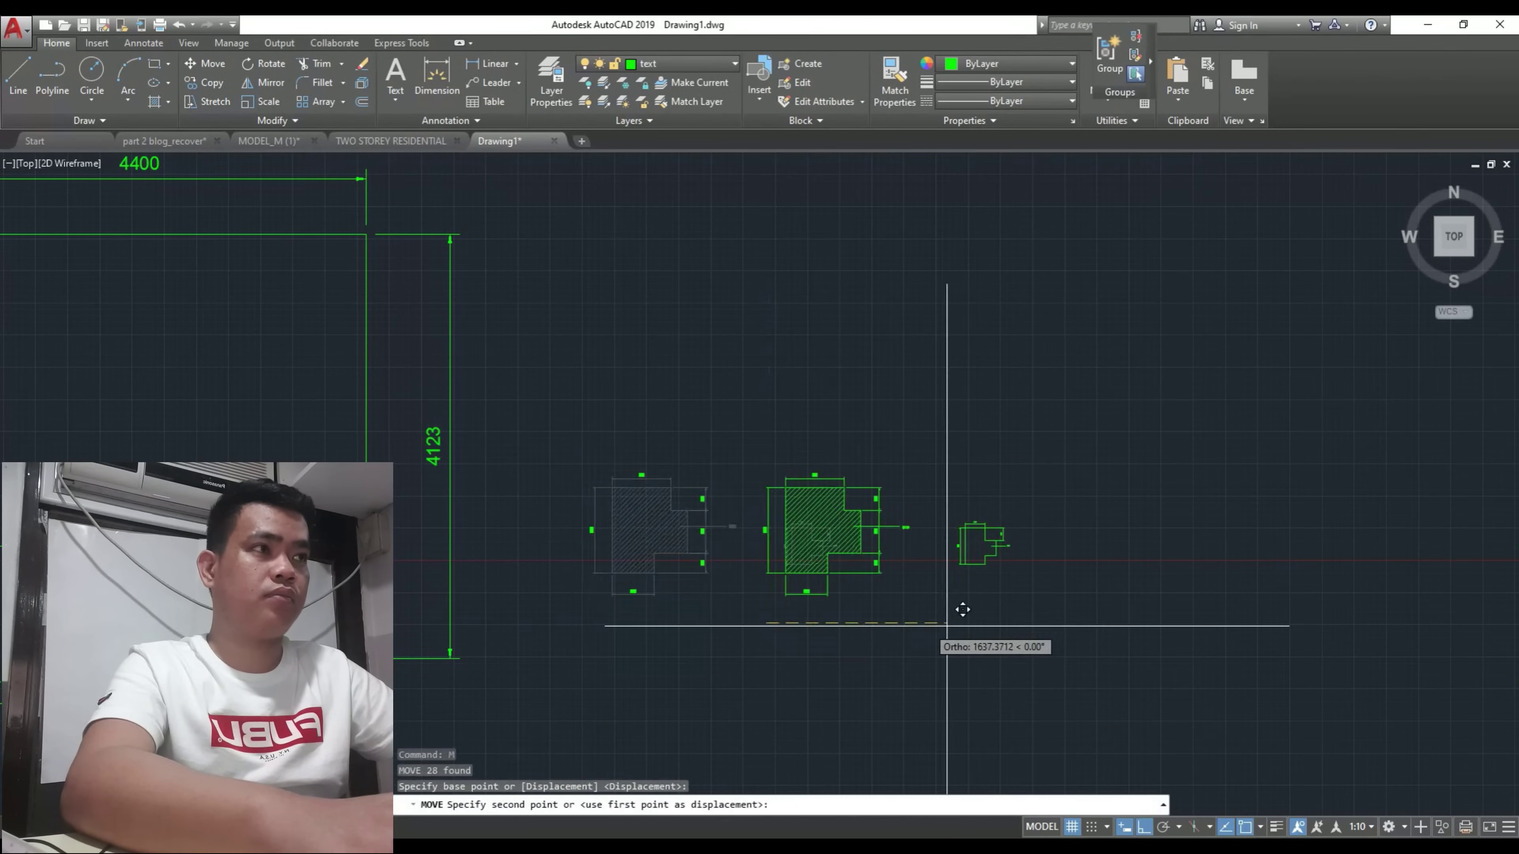
pyautogui.click(964, 602)
pyautogui.press('Escape')
pyautogui.hotkey('ctrl', 'z')
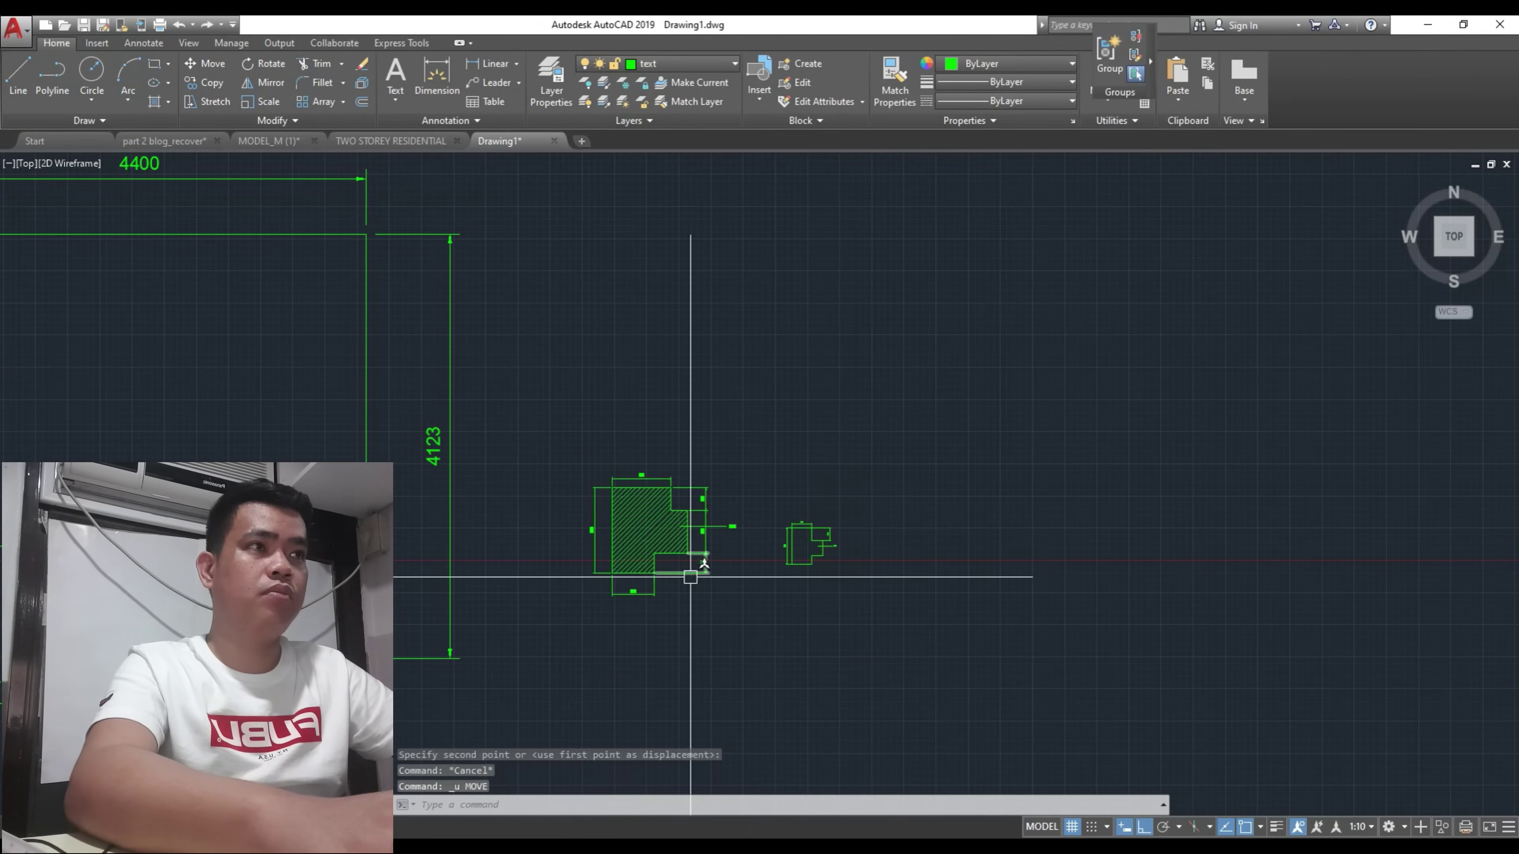
# Step: Set the annotation scale to 1:50 and add an angled multileader reading "BOX" that points to the large outline's top edge near its right corner
pyautogui.moveTo(528, 383); pyautogui.dragTo(668, 486, button='middle')
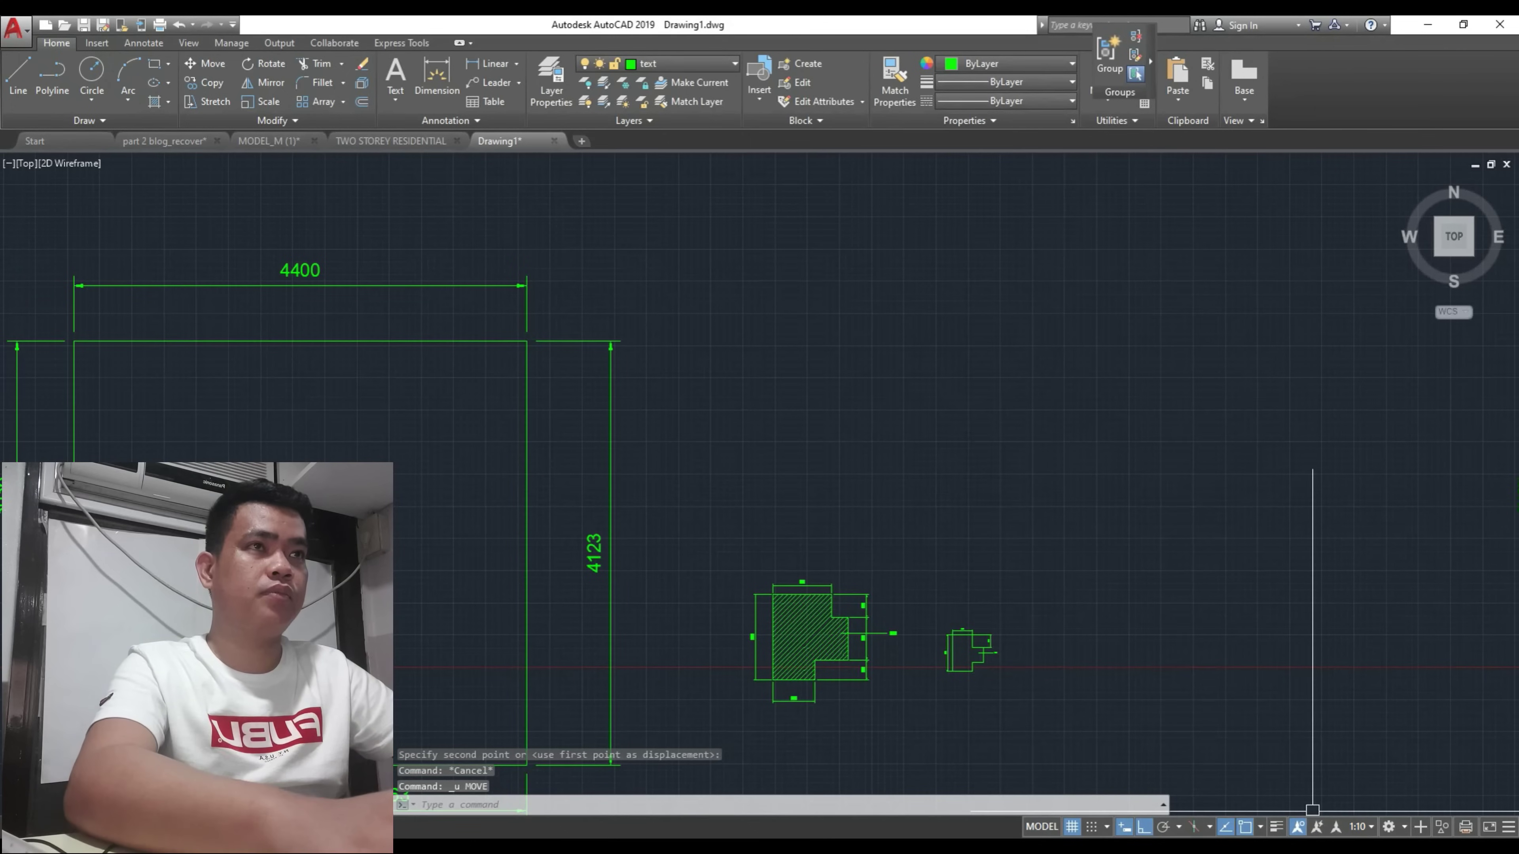
pyautogui.click(1362, 828)
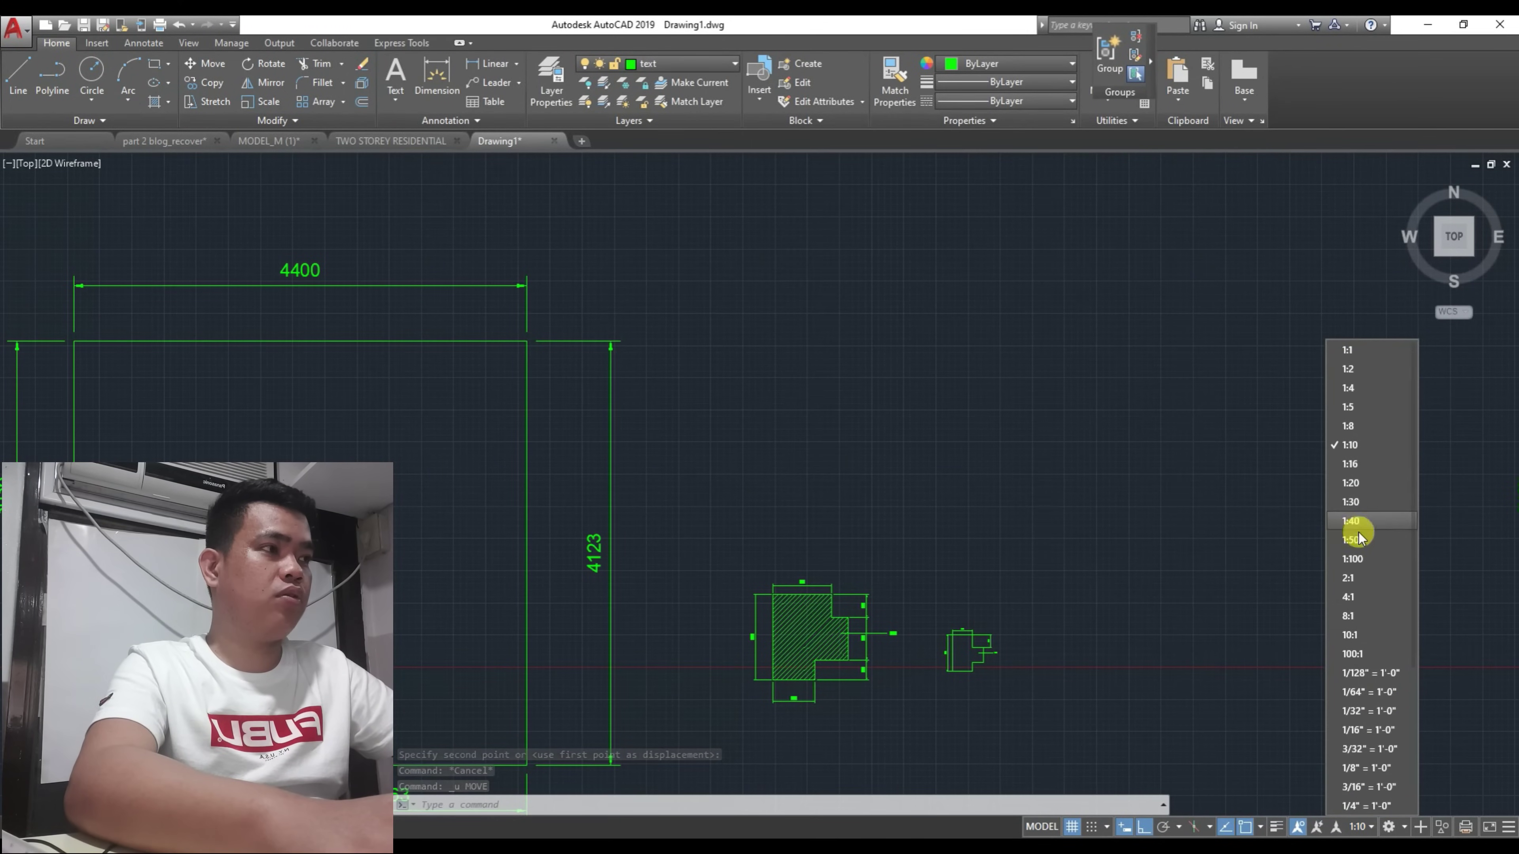
pyautogui.click(1353, 541)
pyautogui.click(476, 86)
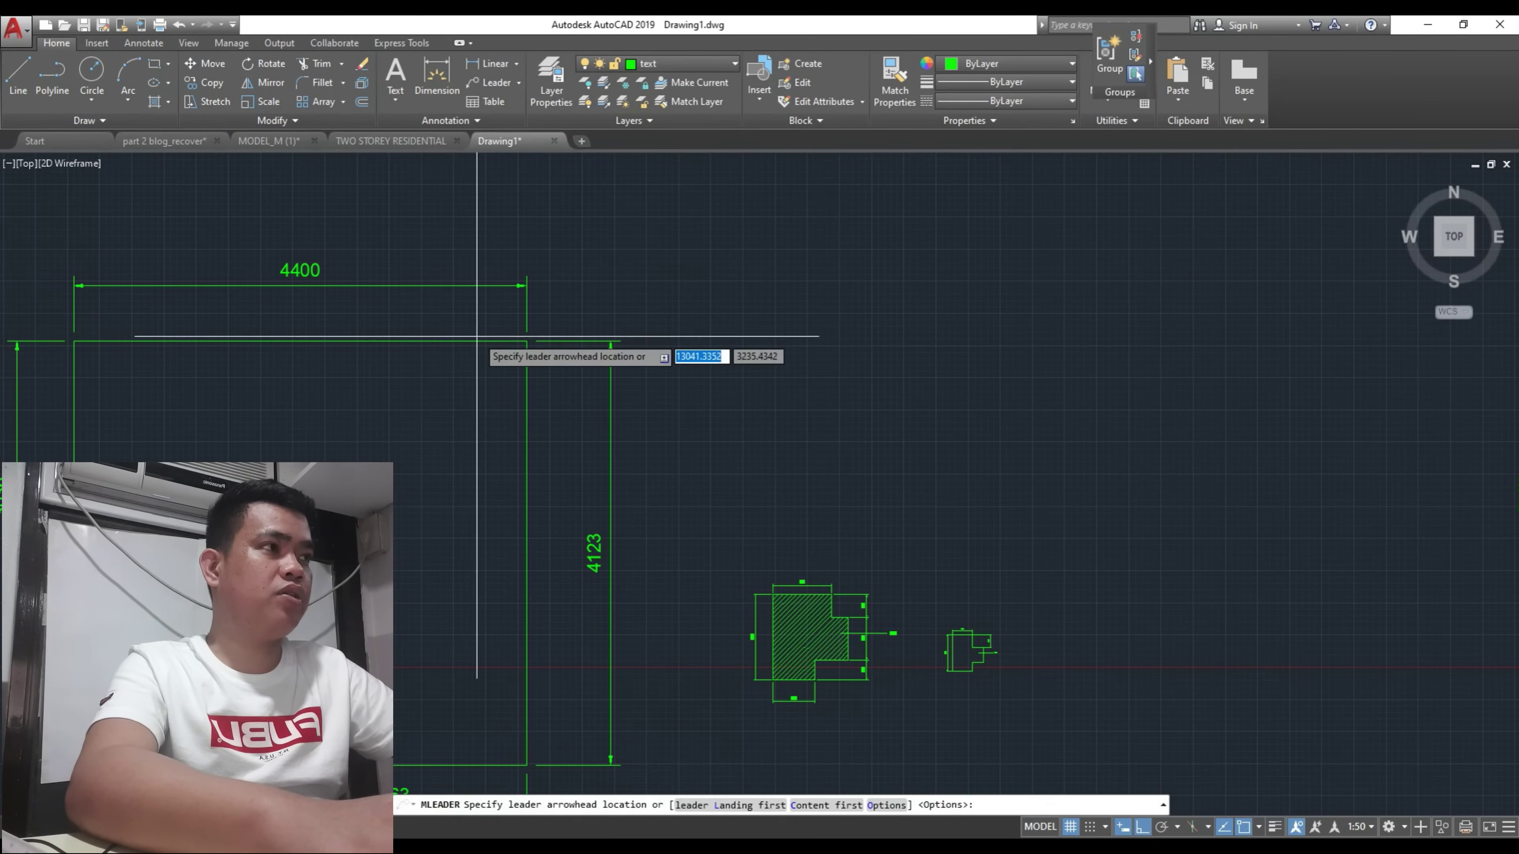
pyautogui.click(465, 338)
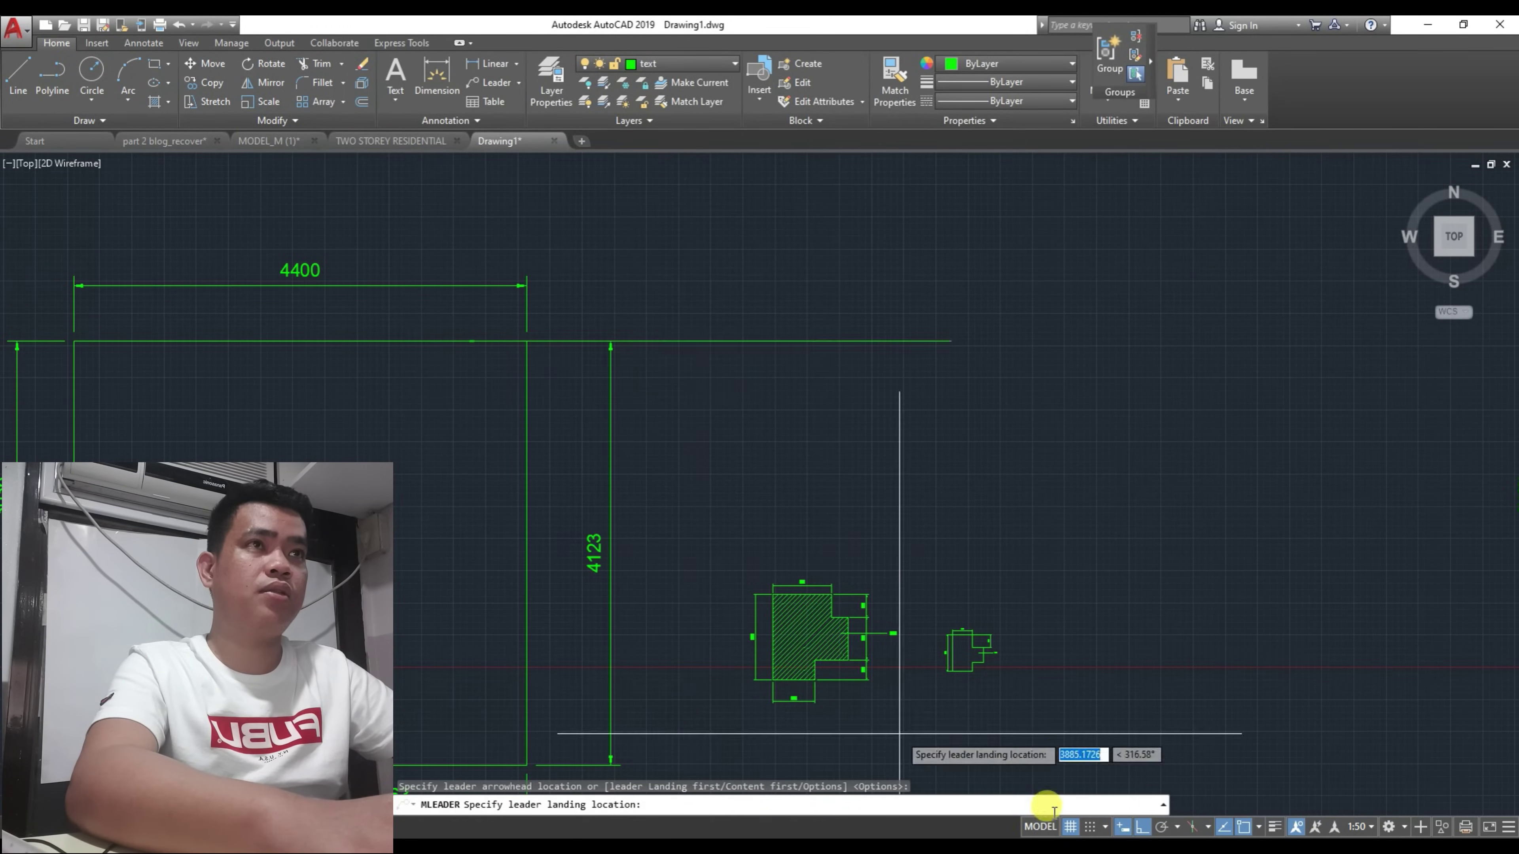
pyautogui.click(592, 237)
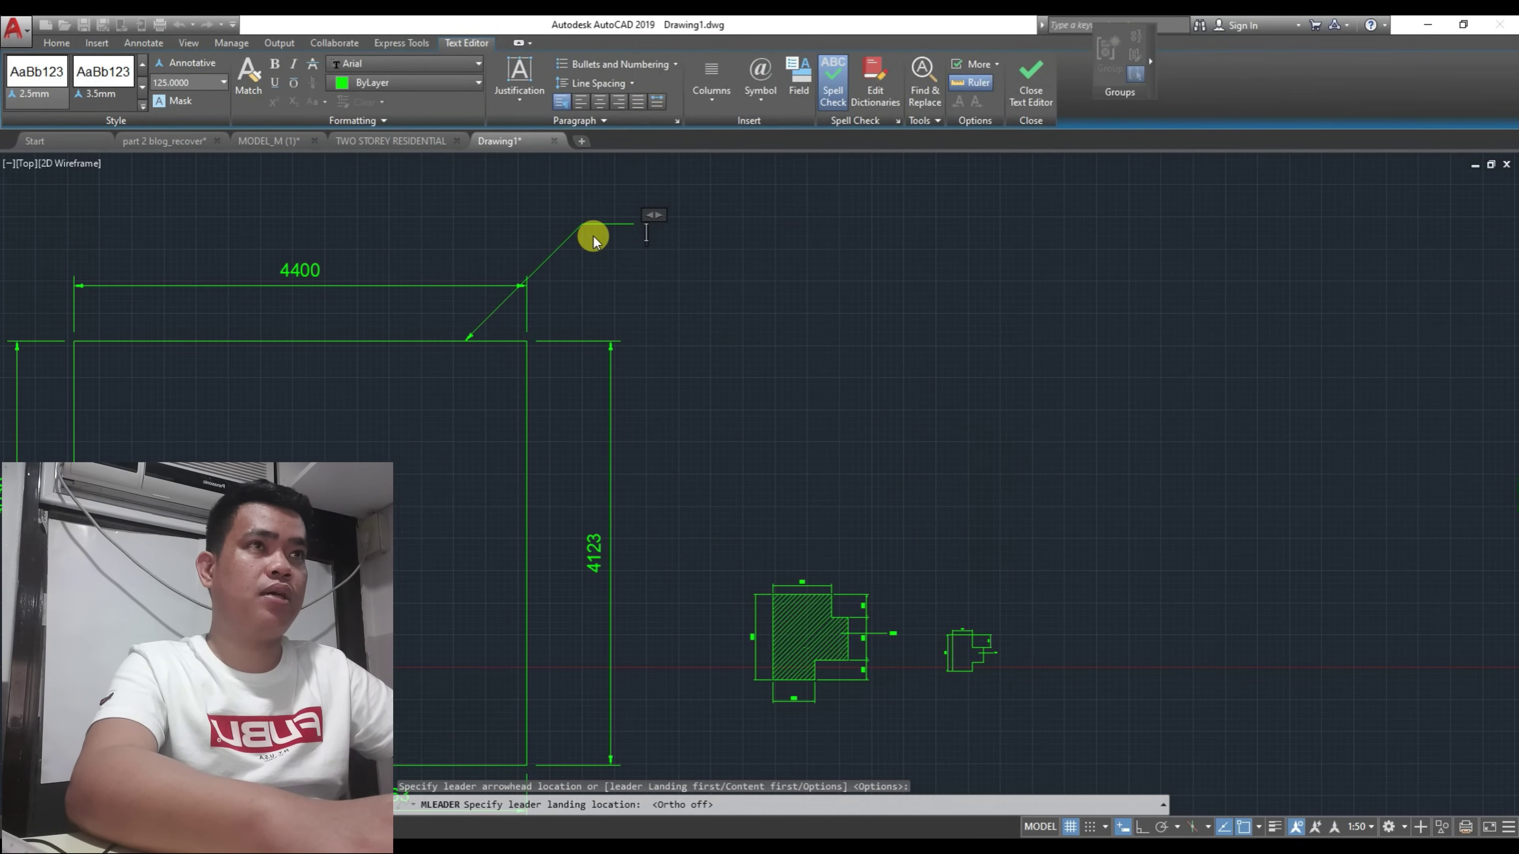
pyautogui.write('BOX')
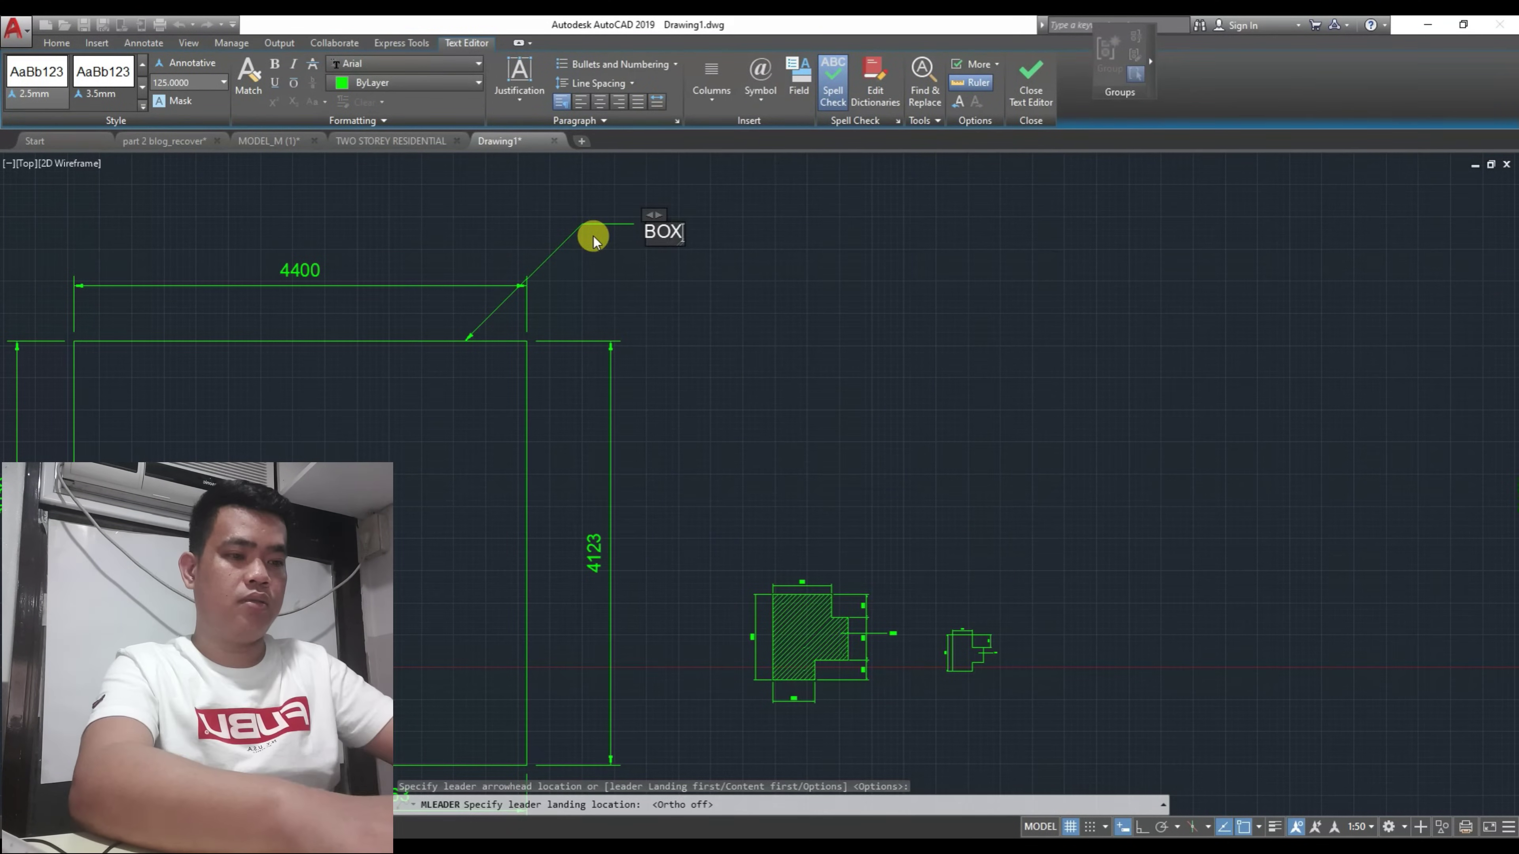
pyautogui.click(600, 257)
pyautogui.press('Escape')
# Step: Compare the large outline's leader and dimension text sizes, and examine the annotations on the table's plan and front views
pyautogui.scroll(2, 599, 258)
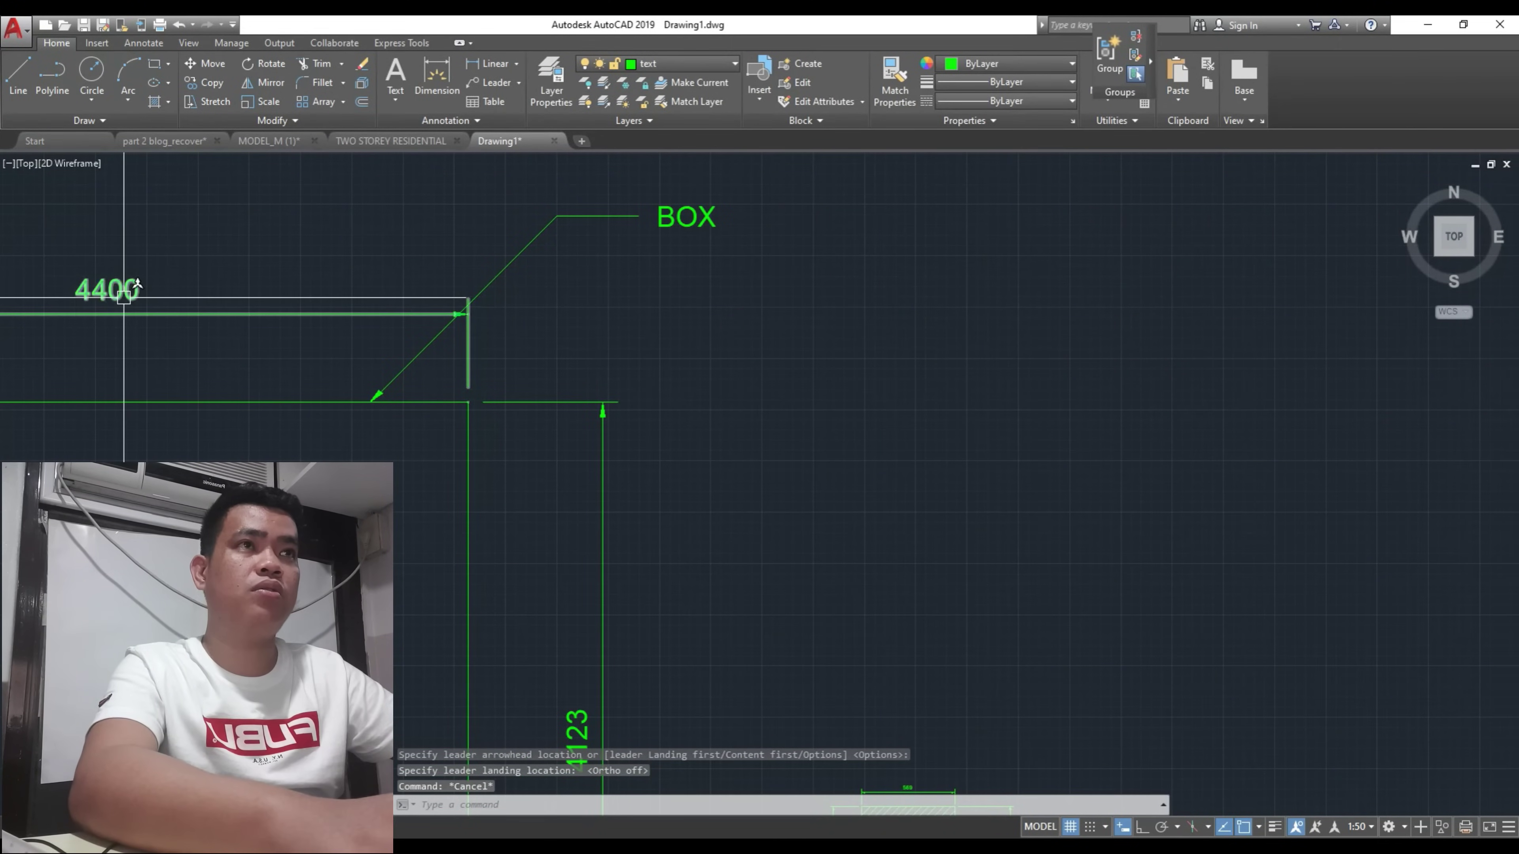
pyautogui.scroll(-2, 248, 327)
pyautogui.moveTo(264, 315); pyautogui.dragTo(269, 313, button='middle')
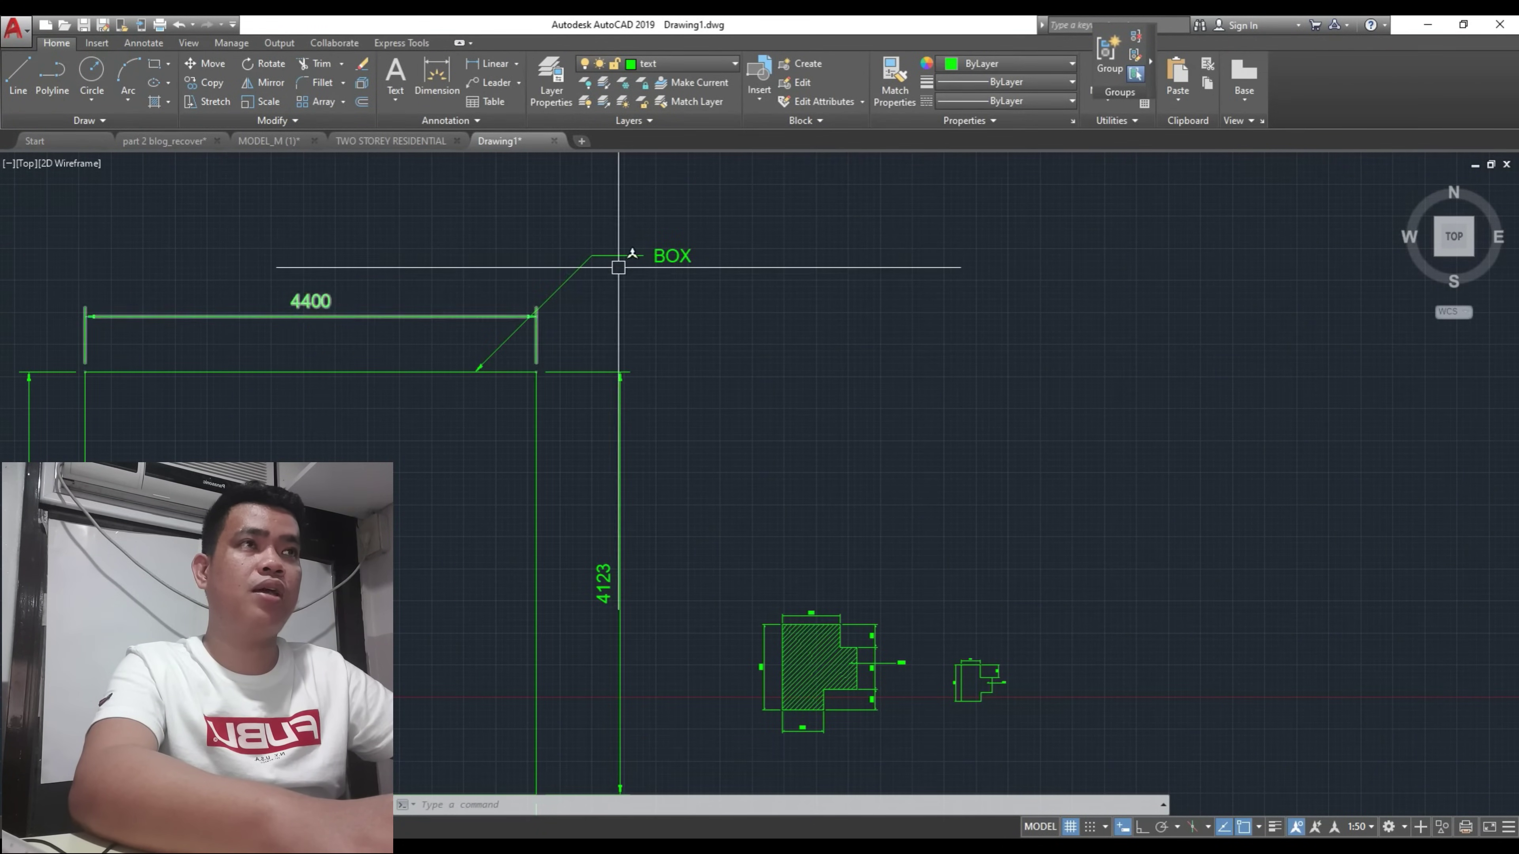
pyautogui.scroll(-3, 455, 471)
pyautogui.scroll(4, 426, 441)
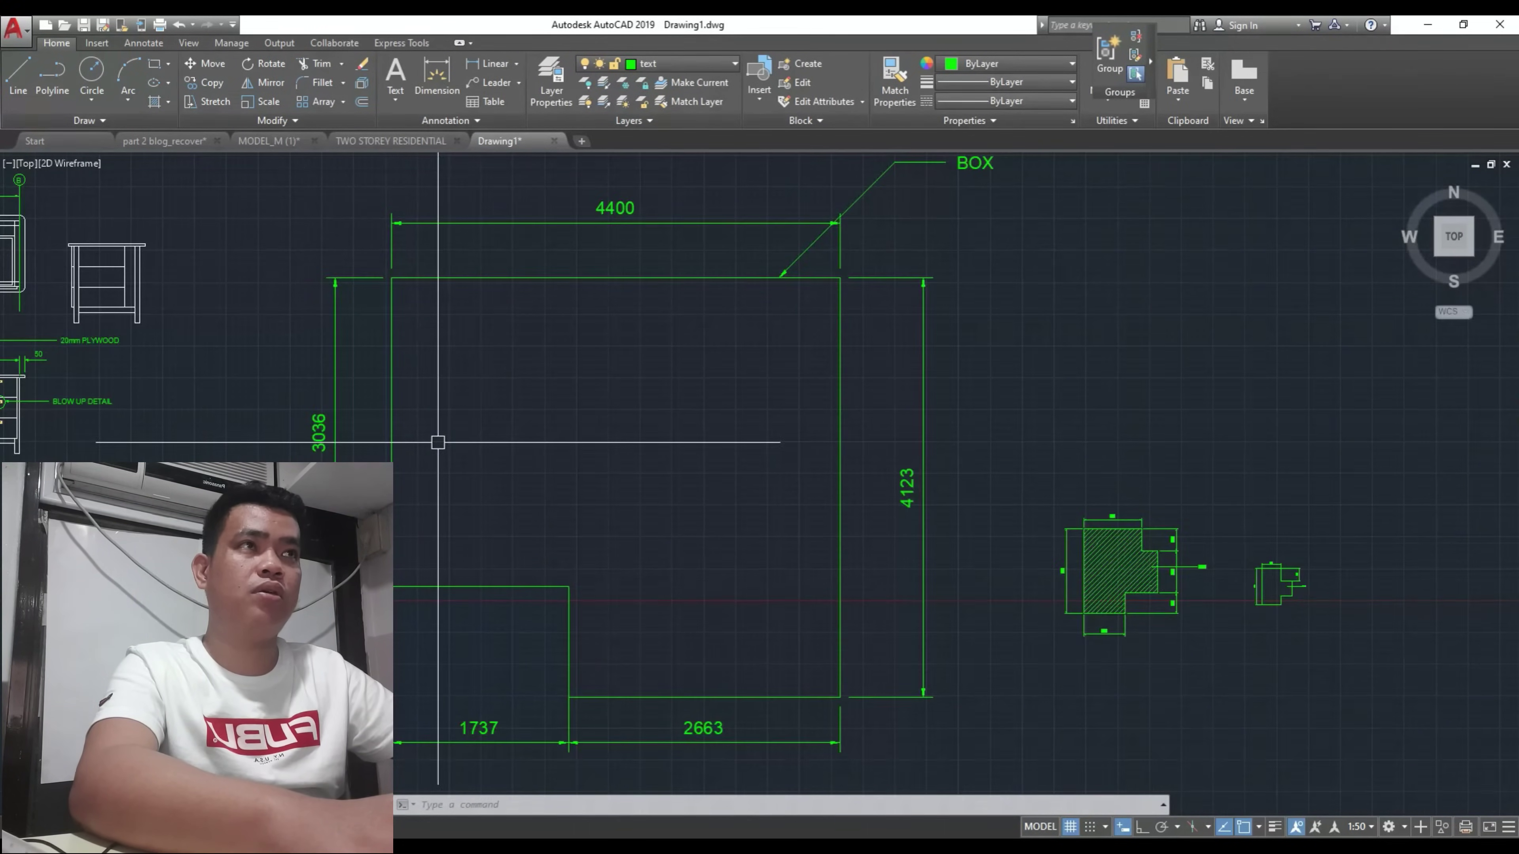
pyautogui.scroll(-3, 293, 461)
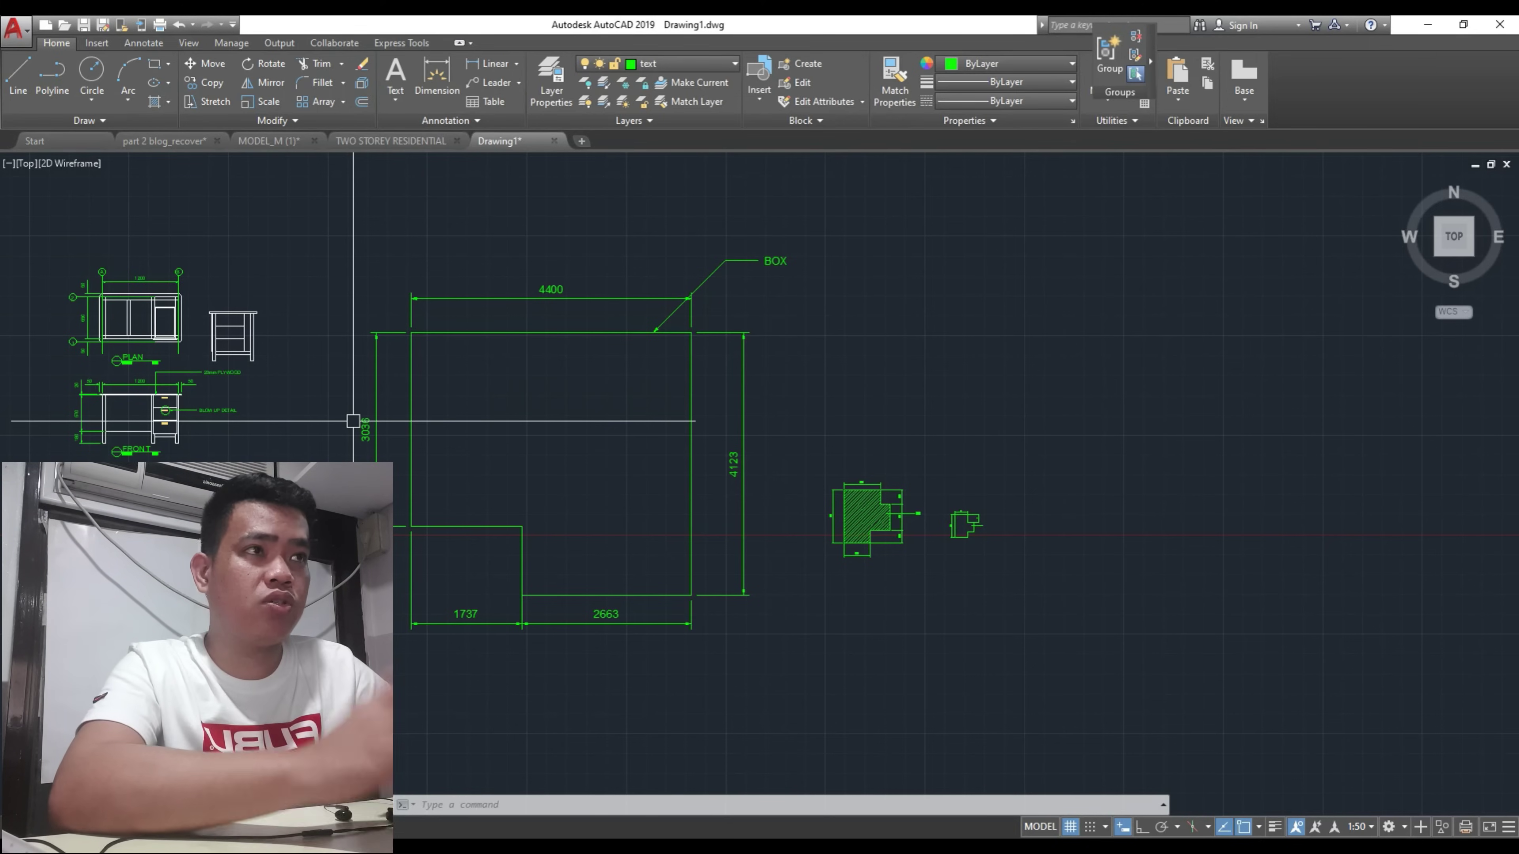
pyautogui.moveTo(307, 448); pyautogui.dragTo(419, 477, button='middle')
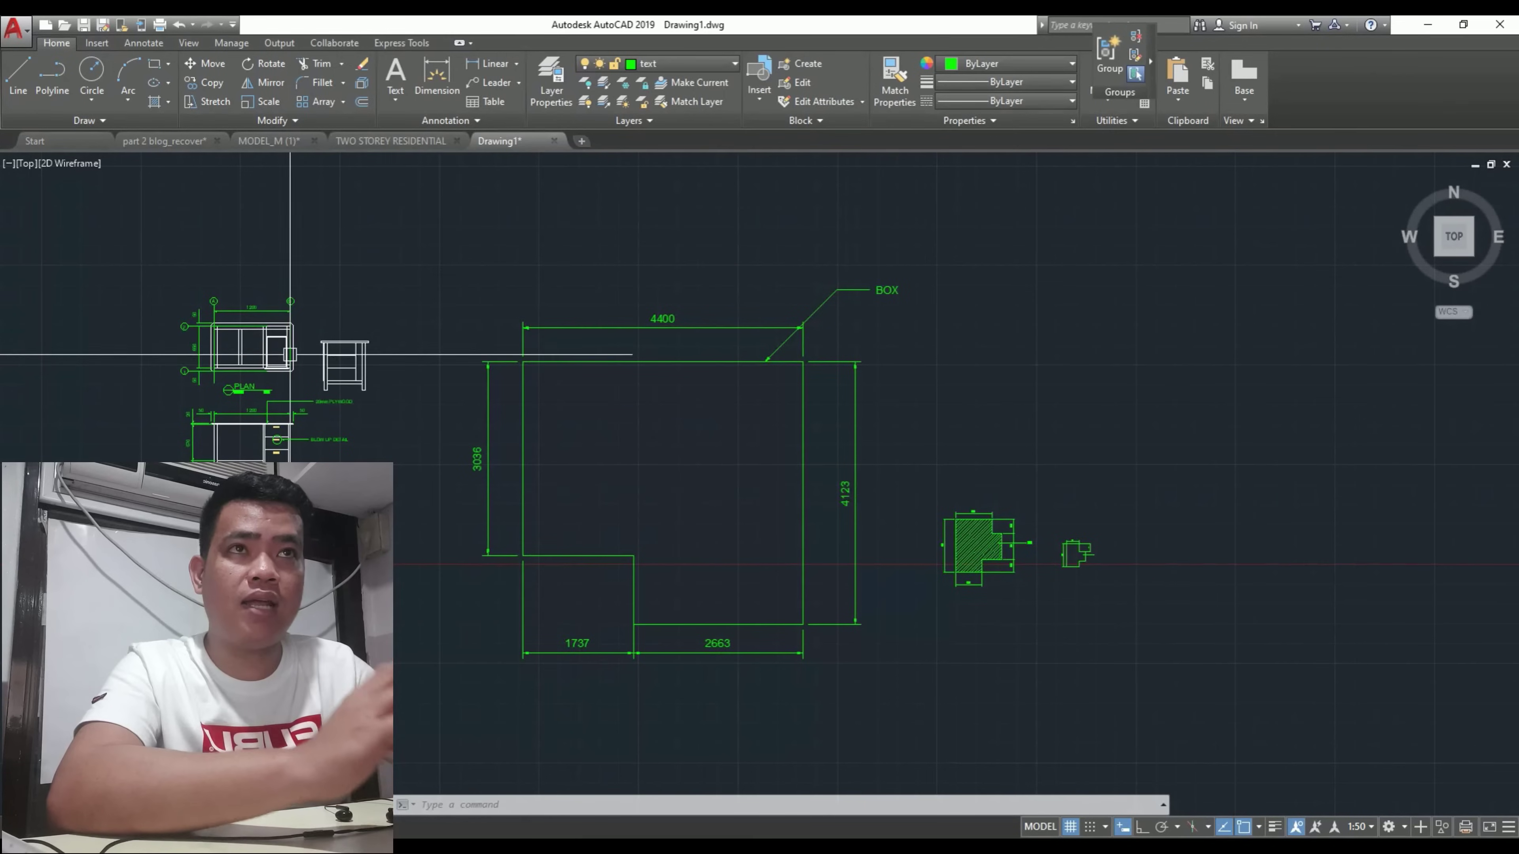
pyautogui.scroll(4, 290, 354)
pyautogui.scroll(-1, 263, 431)
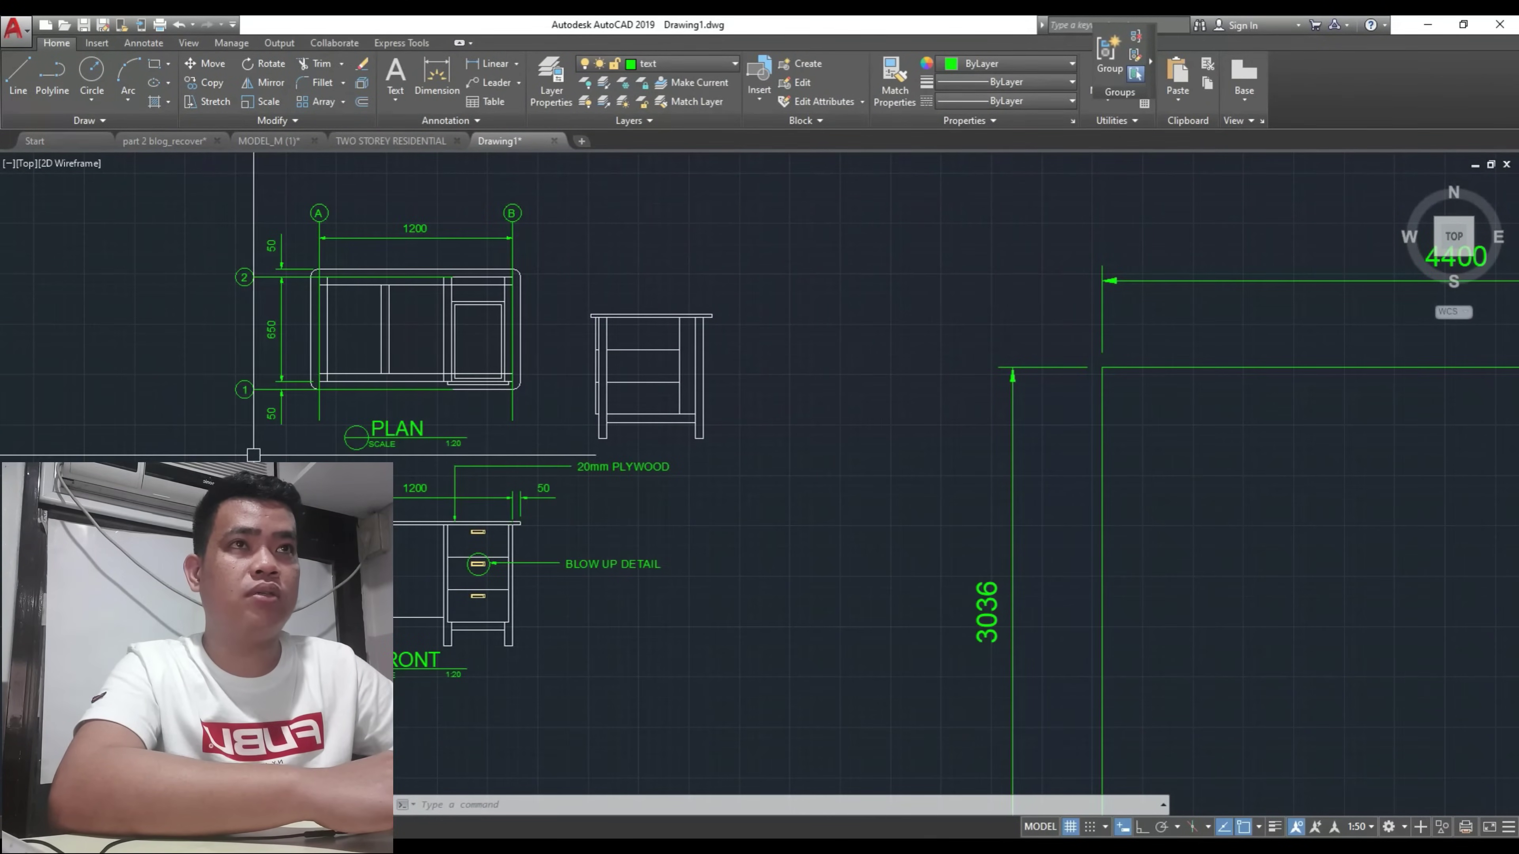
pyautogui.moveTo(356, 437); pyautogui.dragTo(447, 457, button='middle')
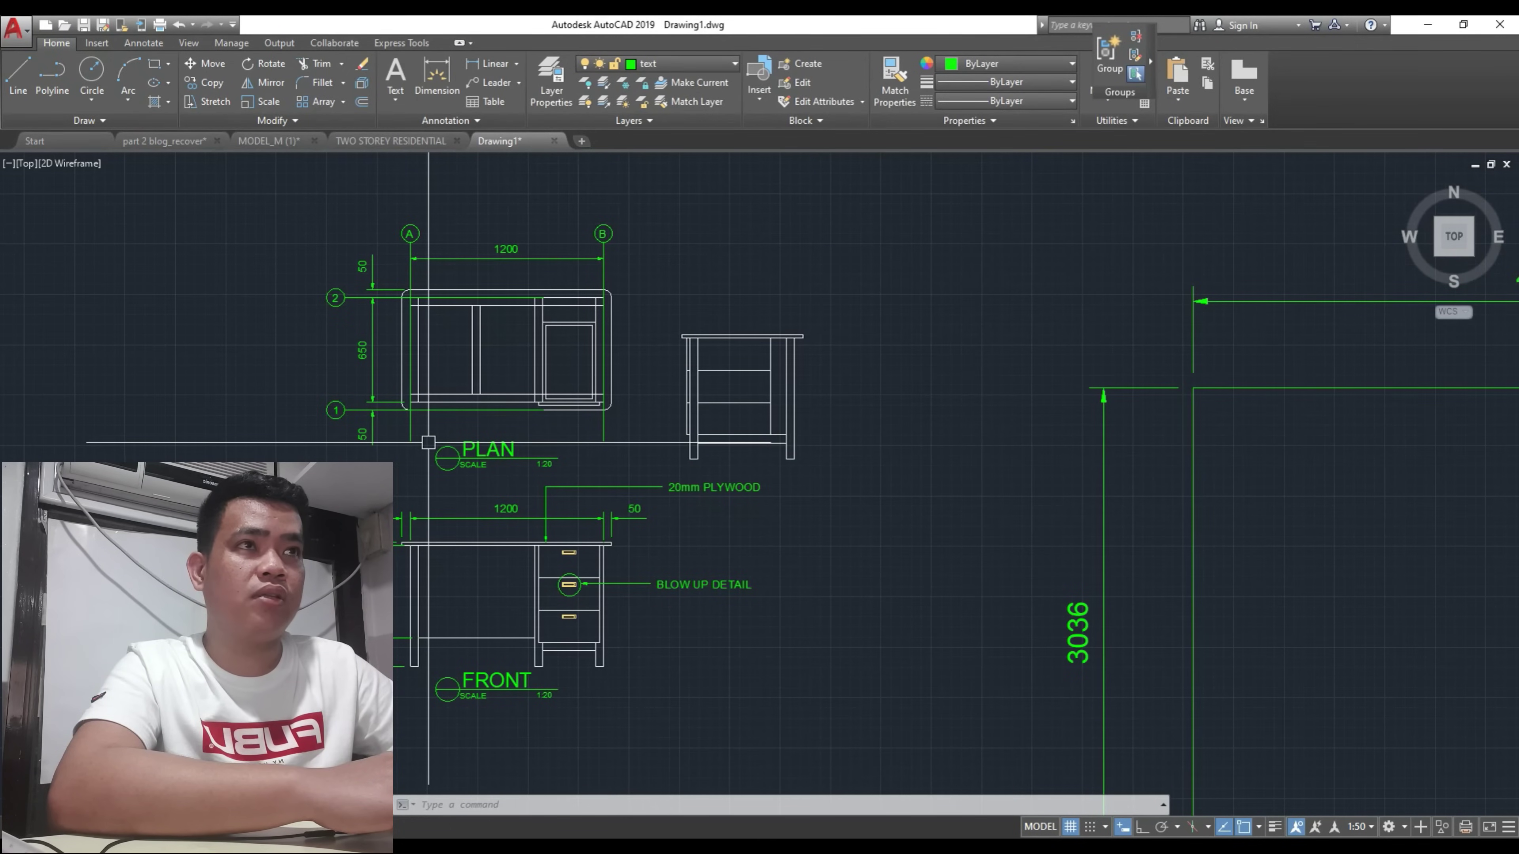